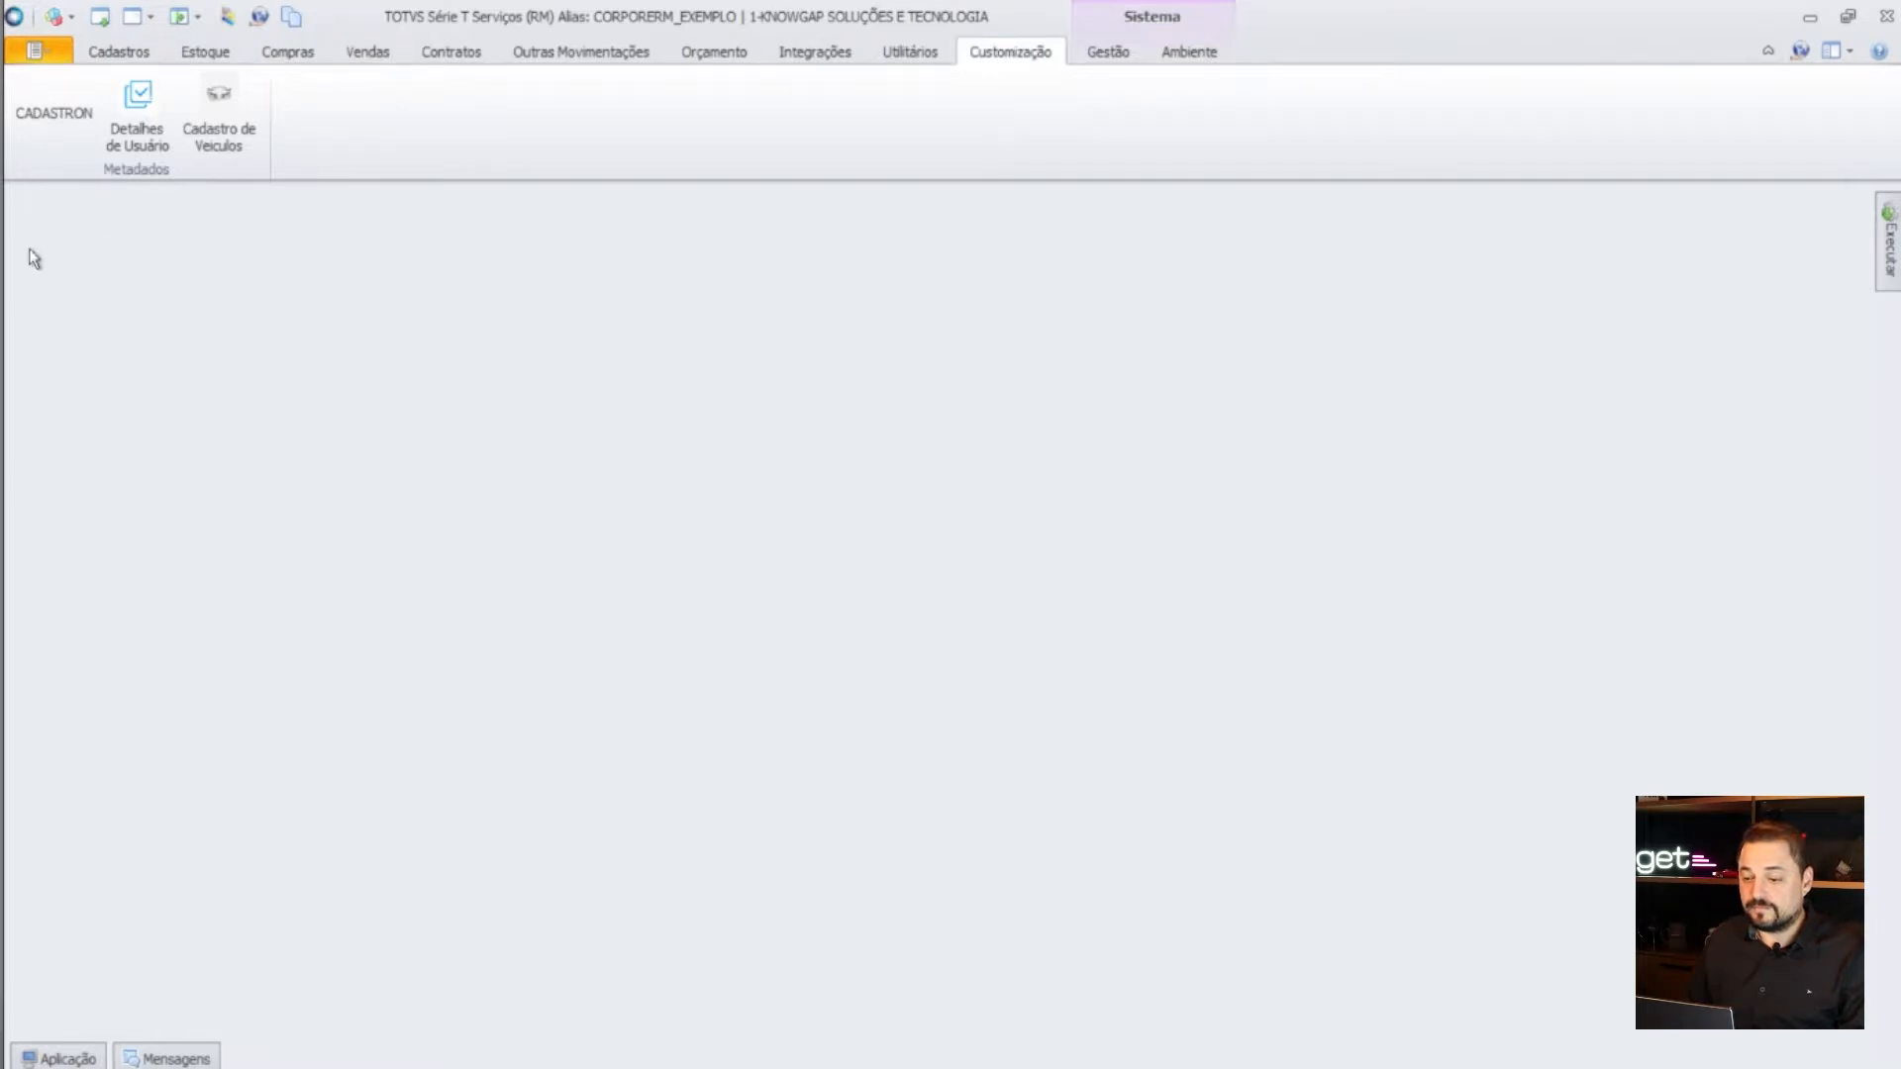
click(230, 121)
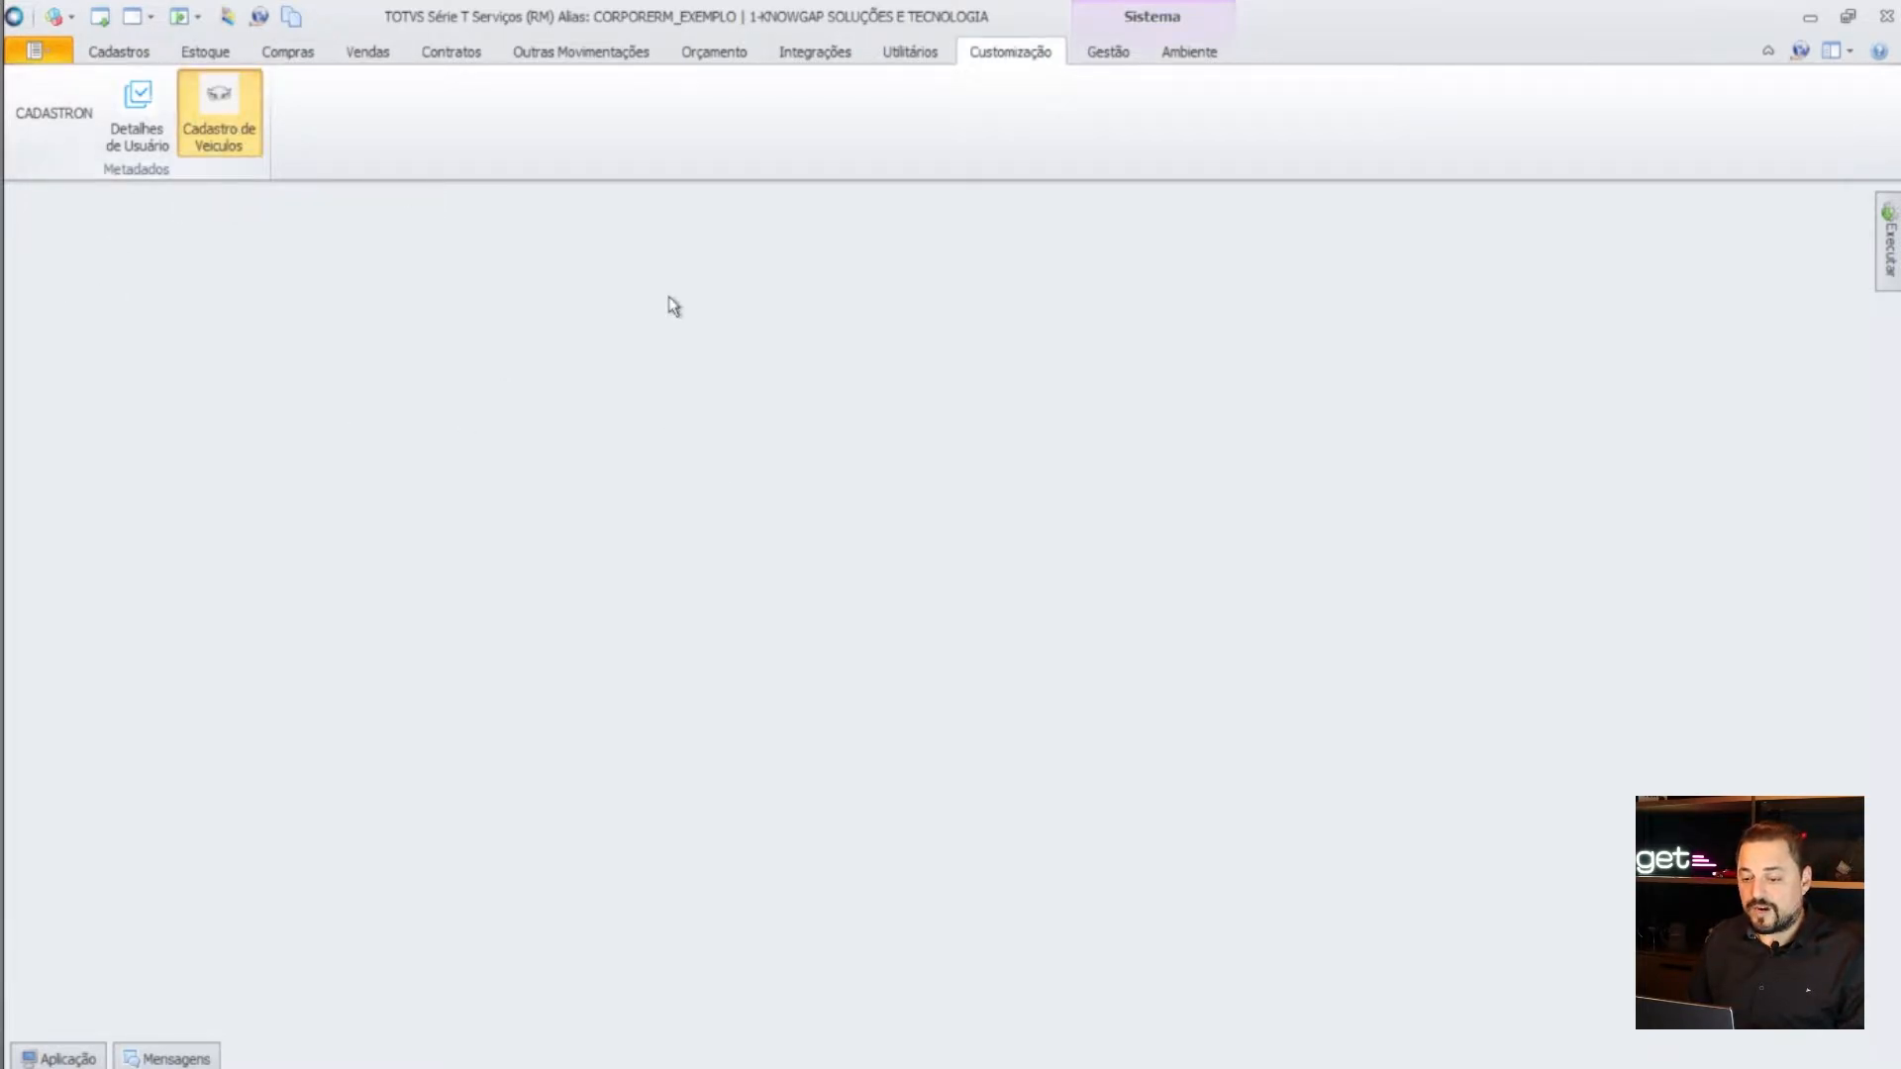
double_click(711, 285)
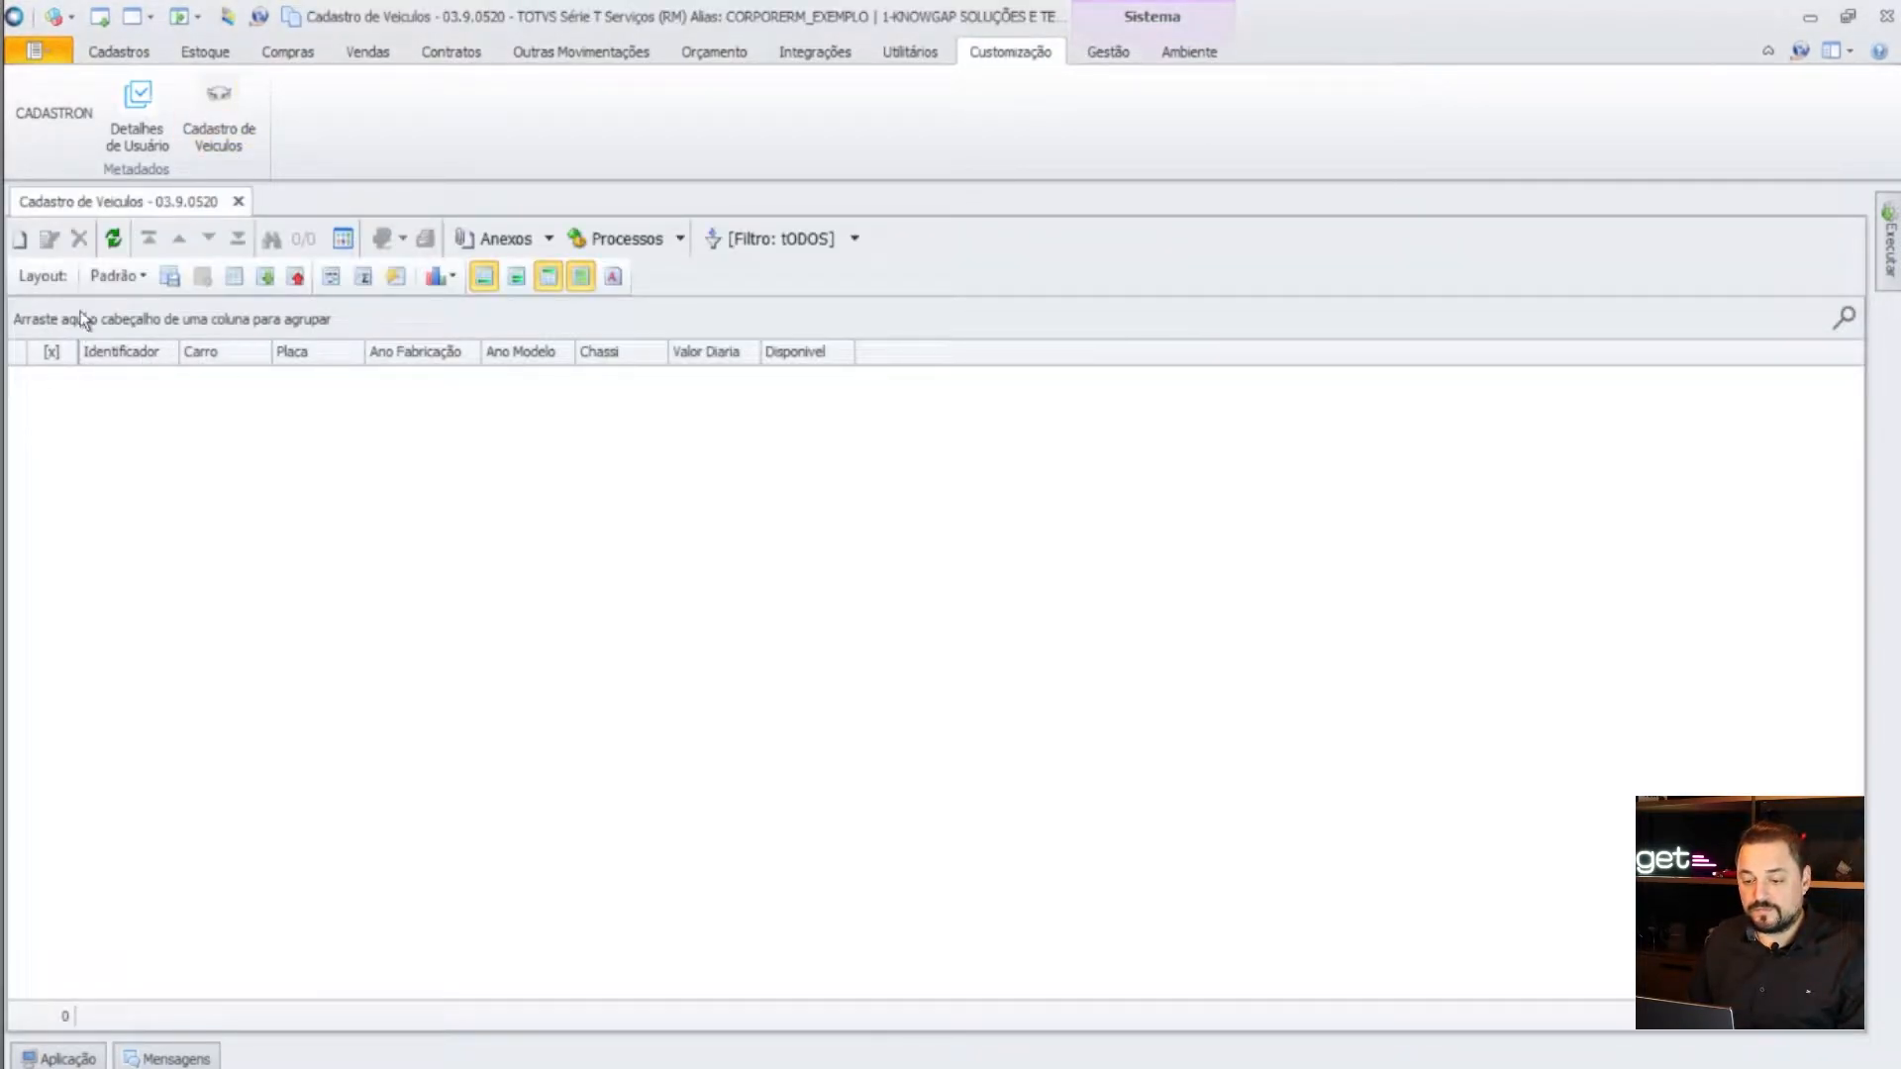
click(19, 239)
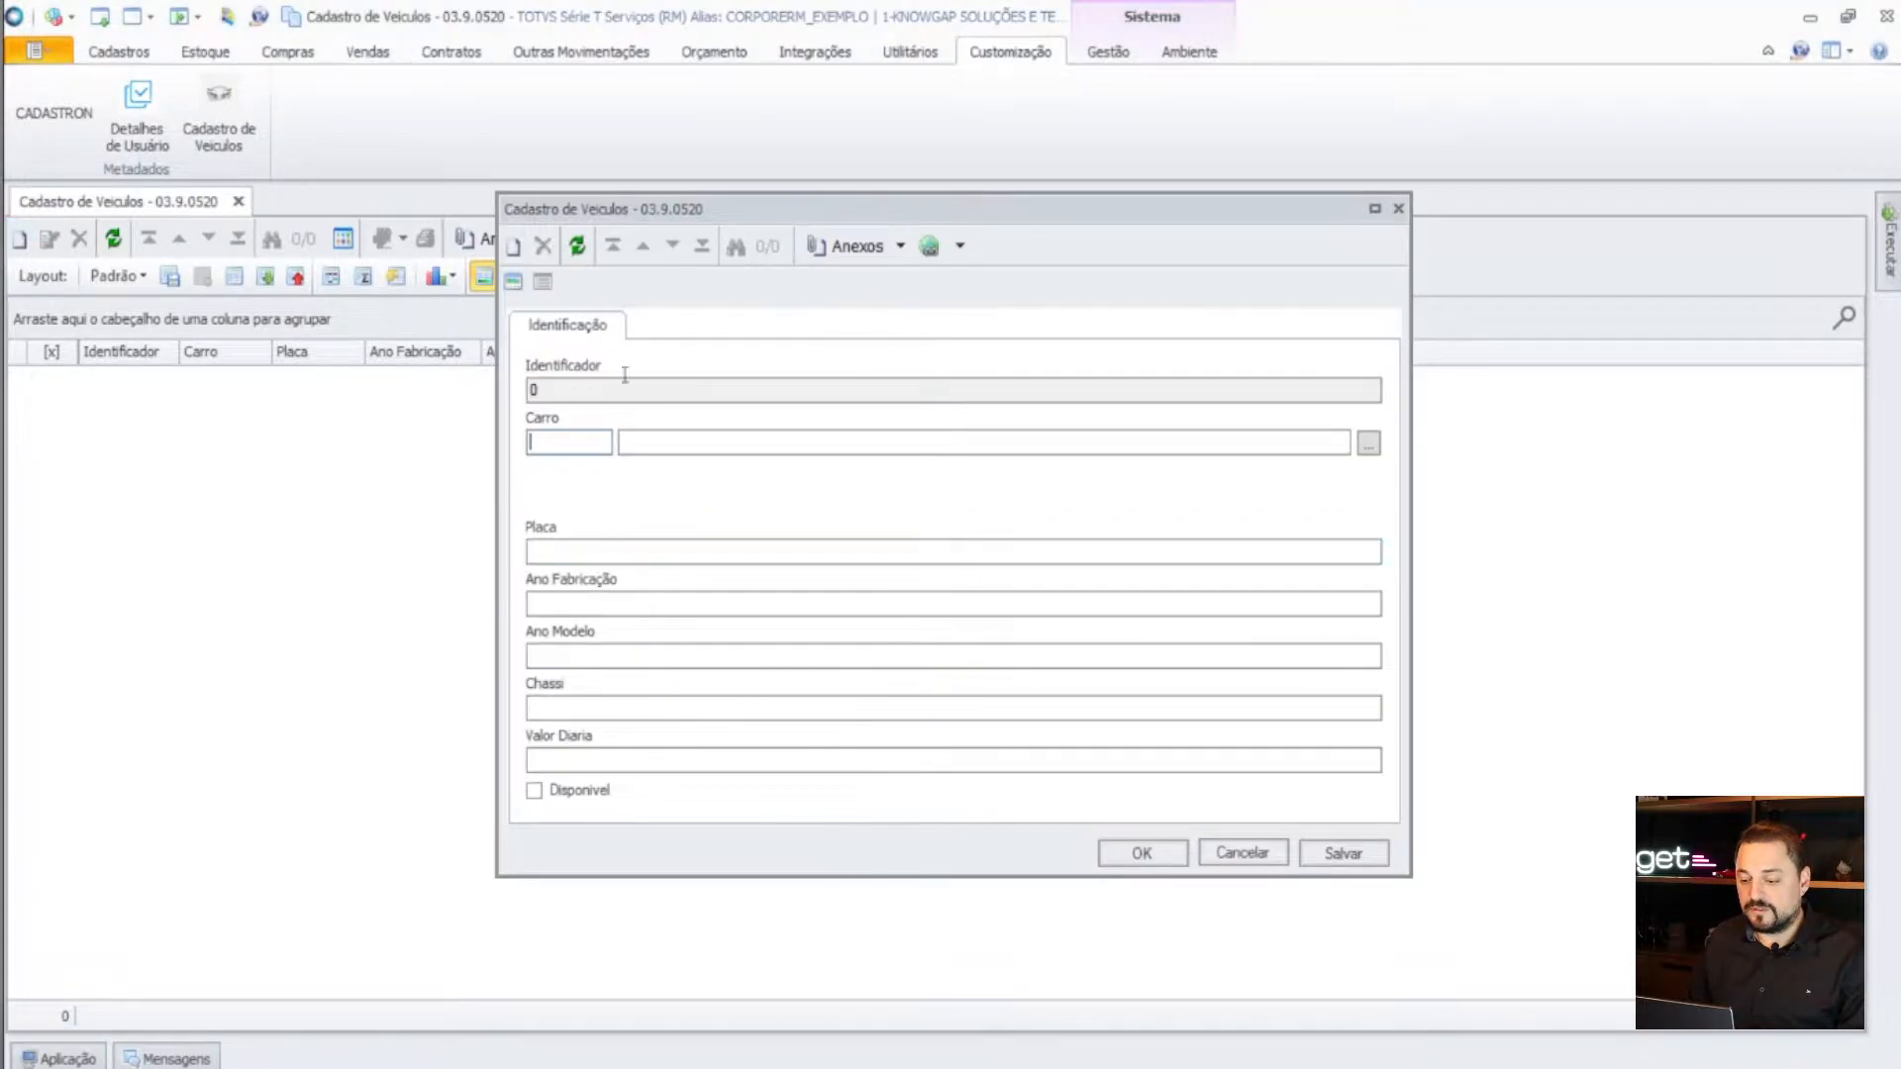
click(1269, 854)
click(947, 639)
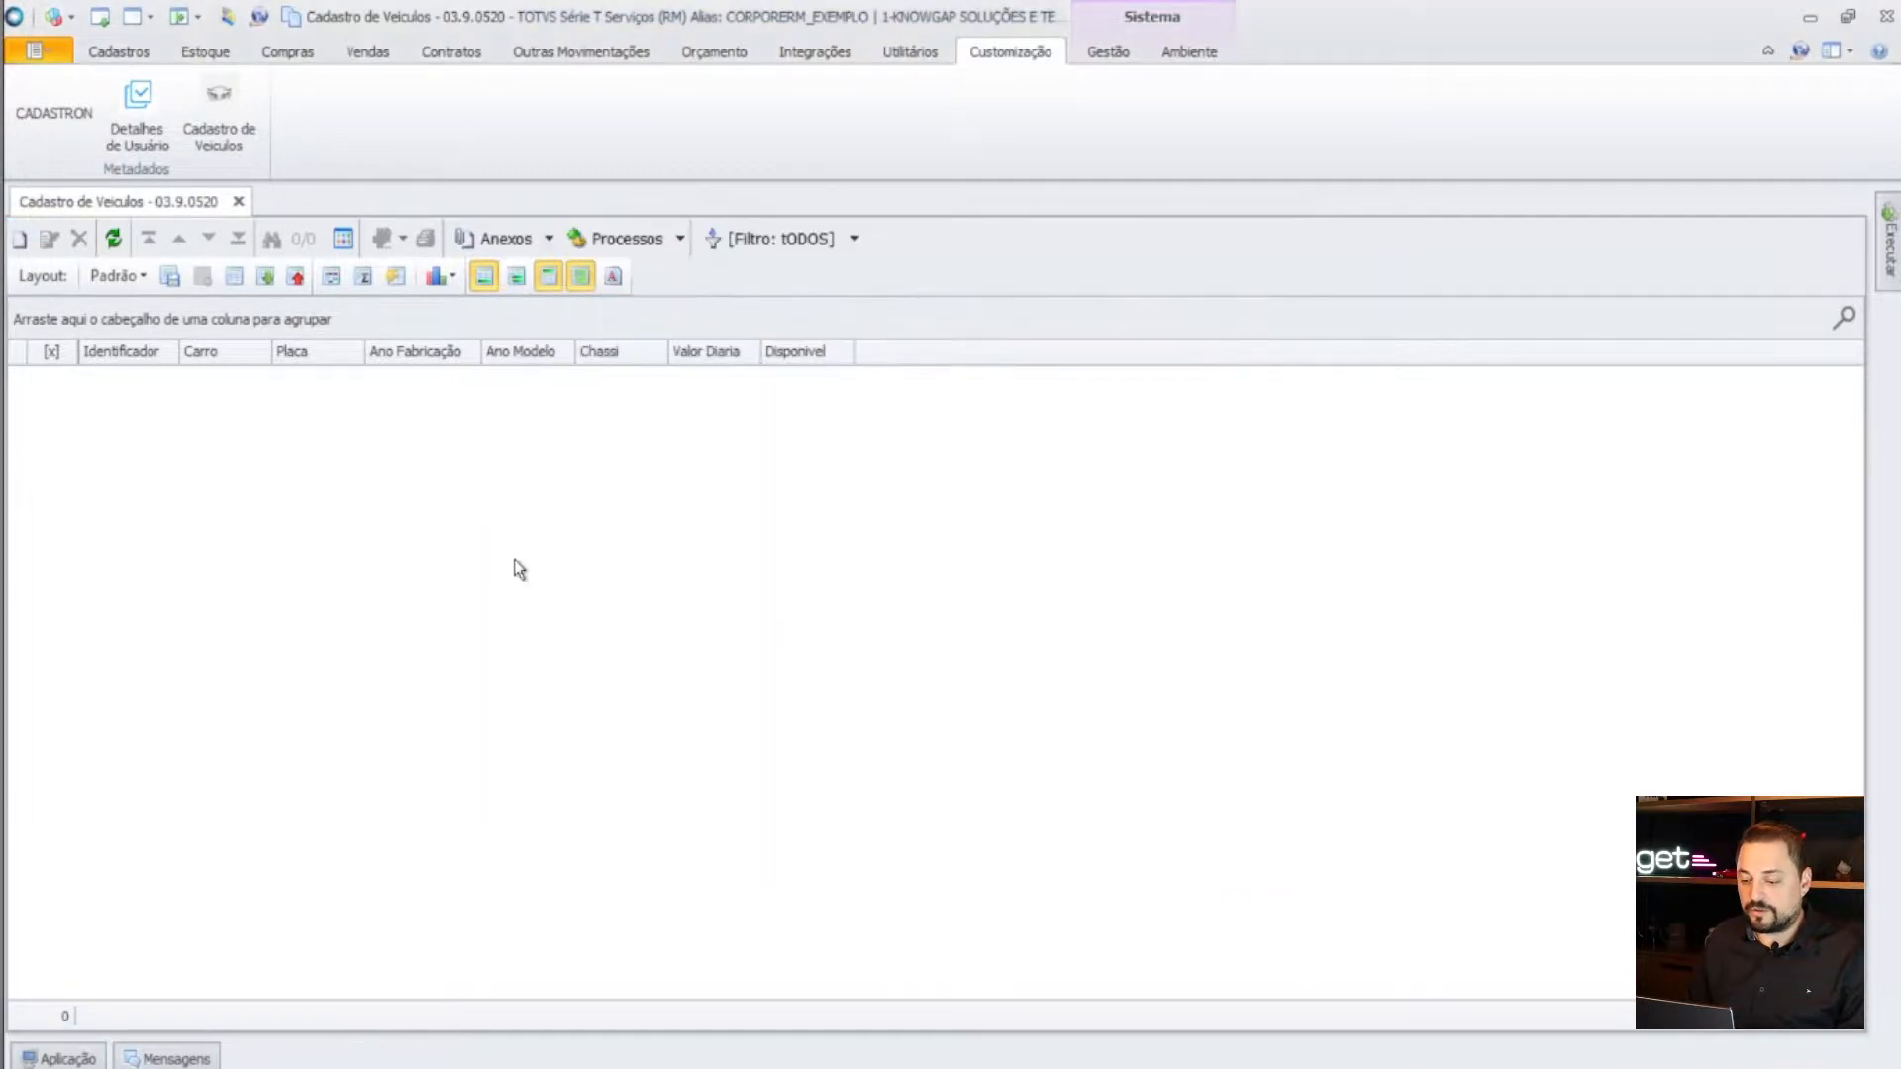
click(123, 55)
click(40, 111)
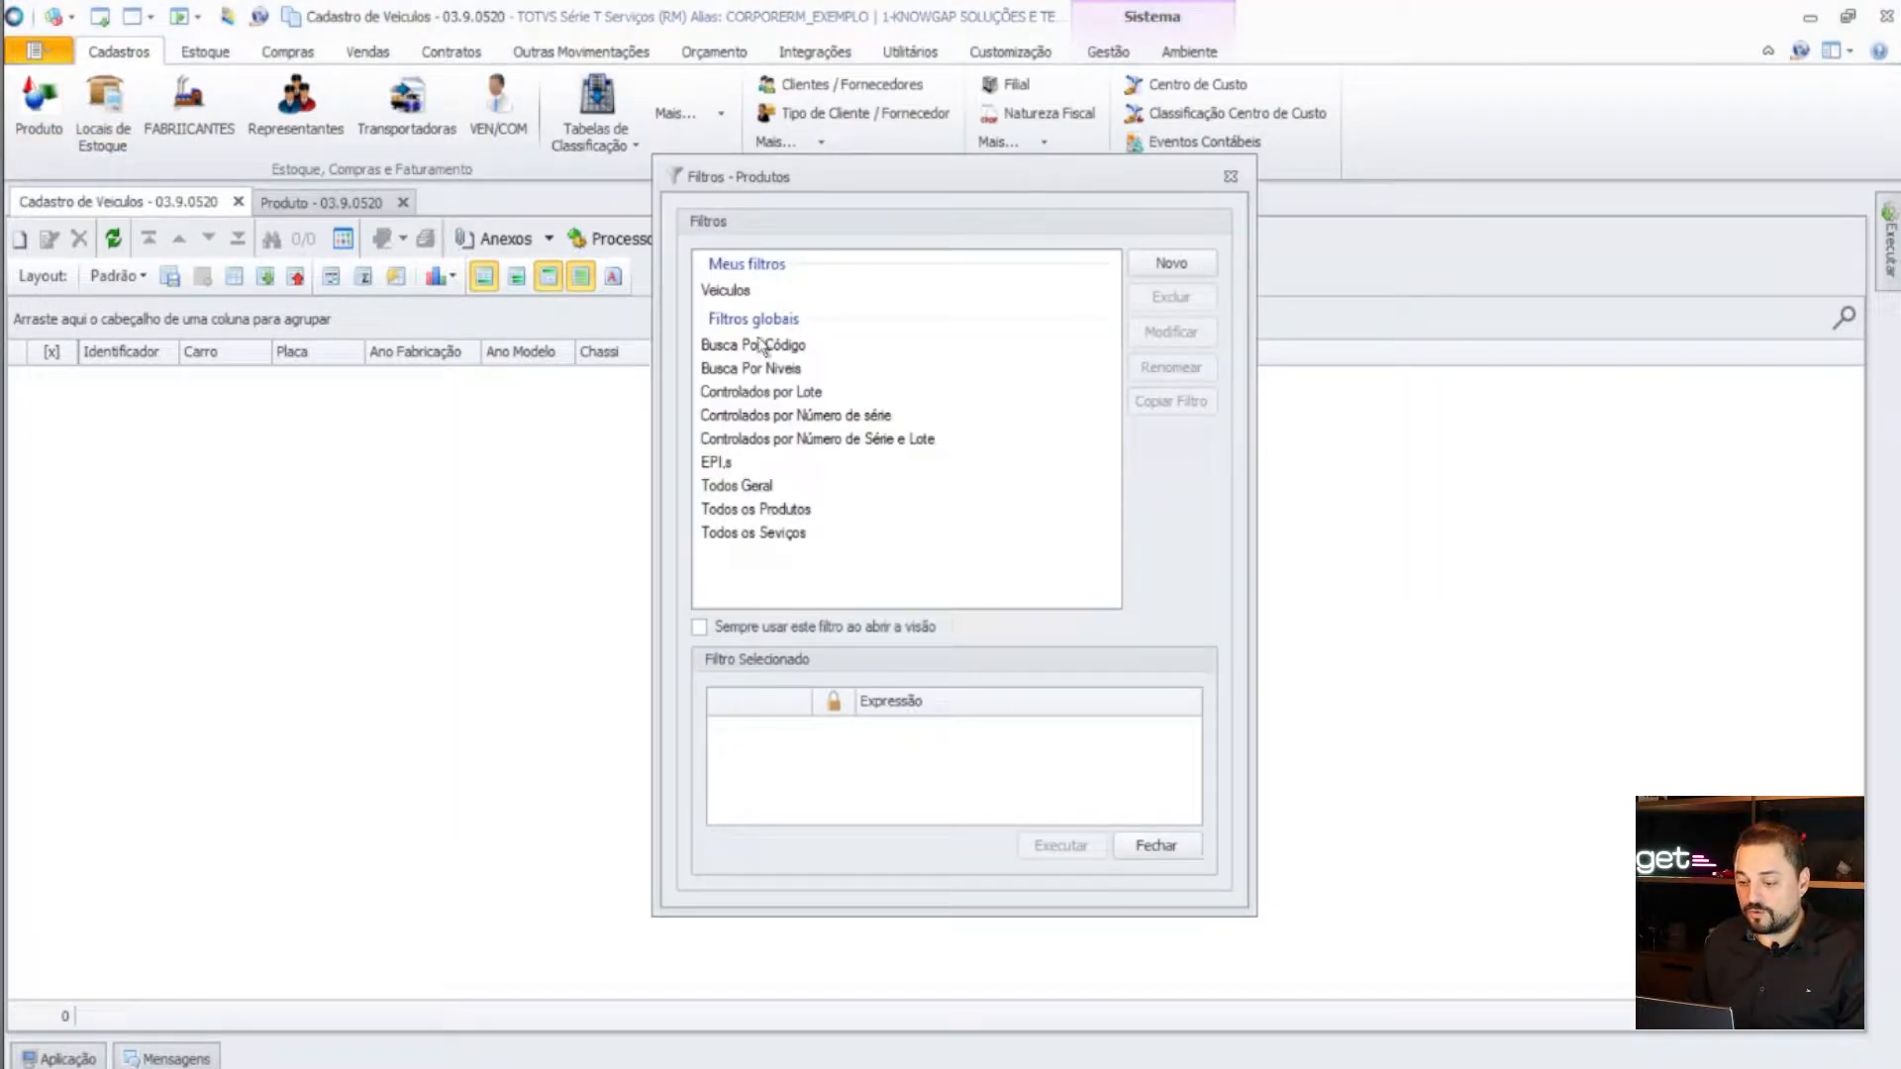
double_click(779, 509)
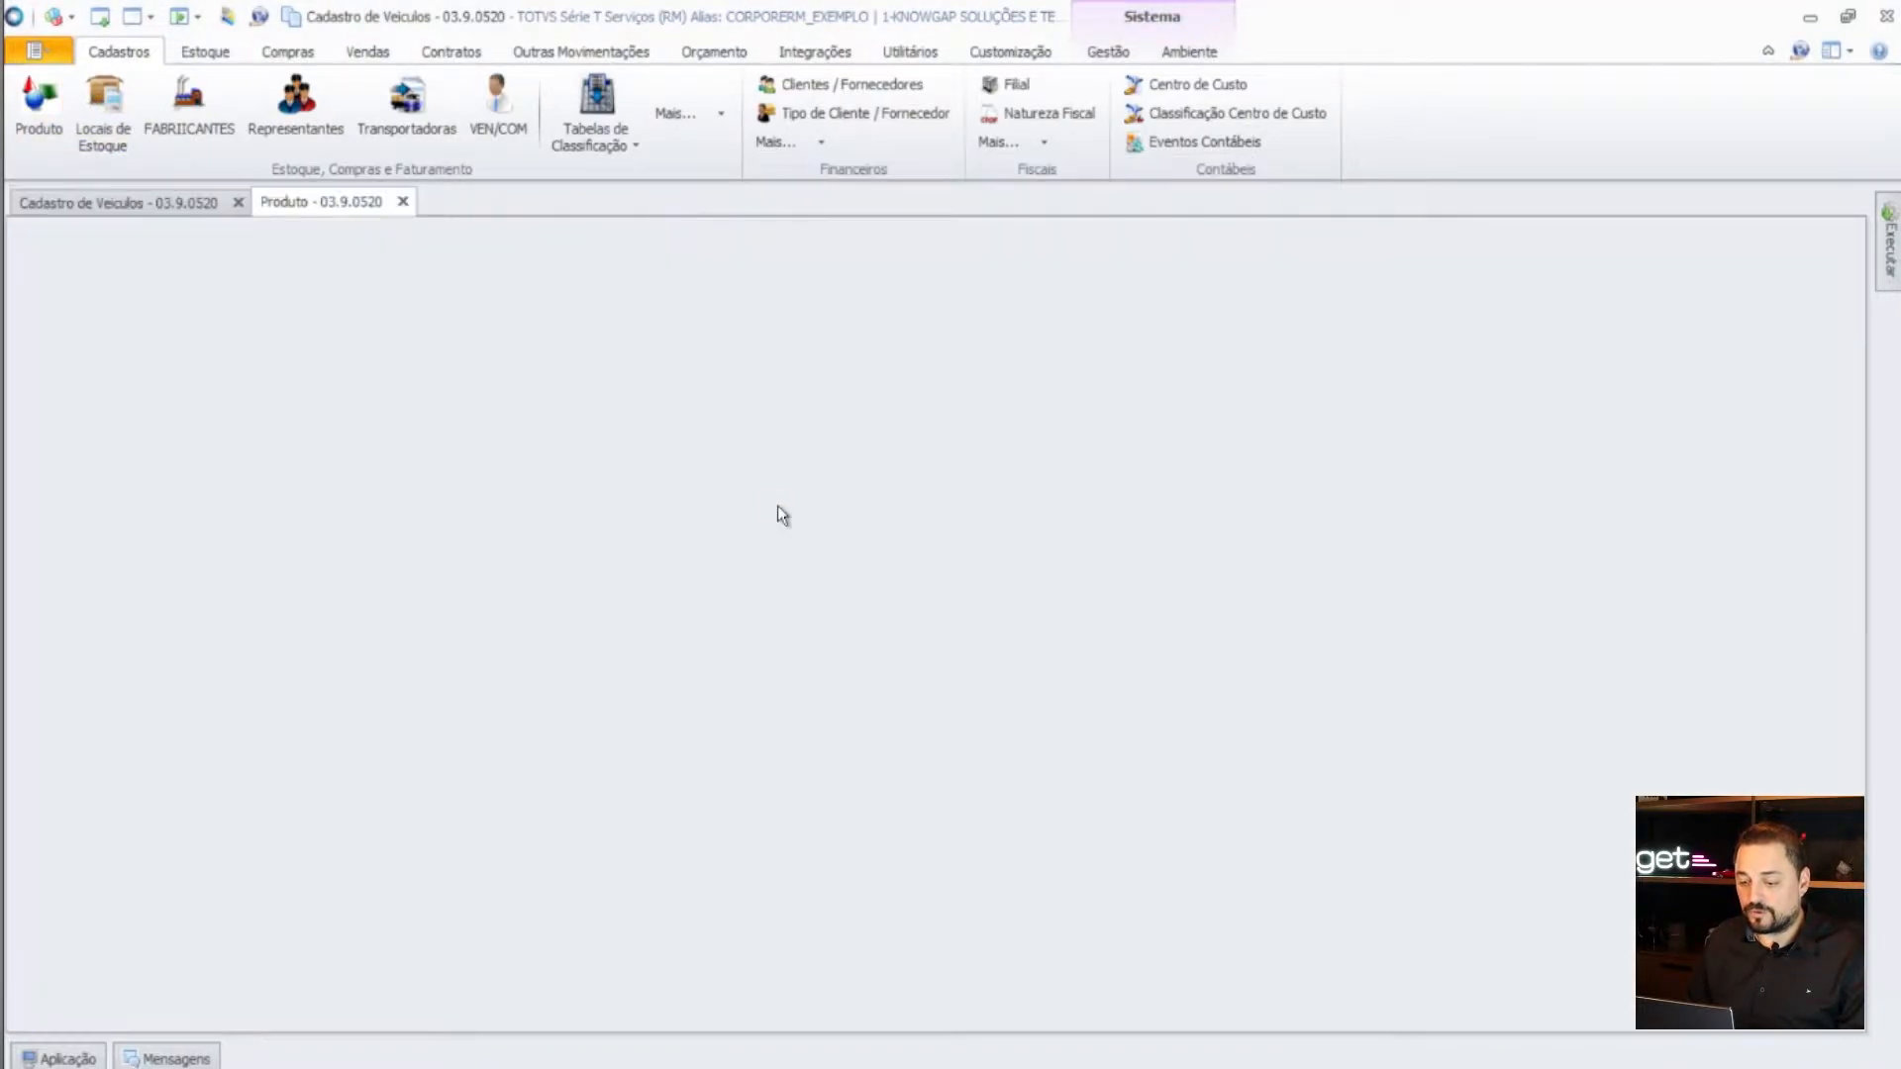
drag(1854, 402, 1832, 945)
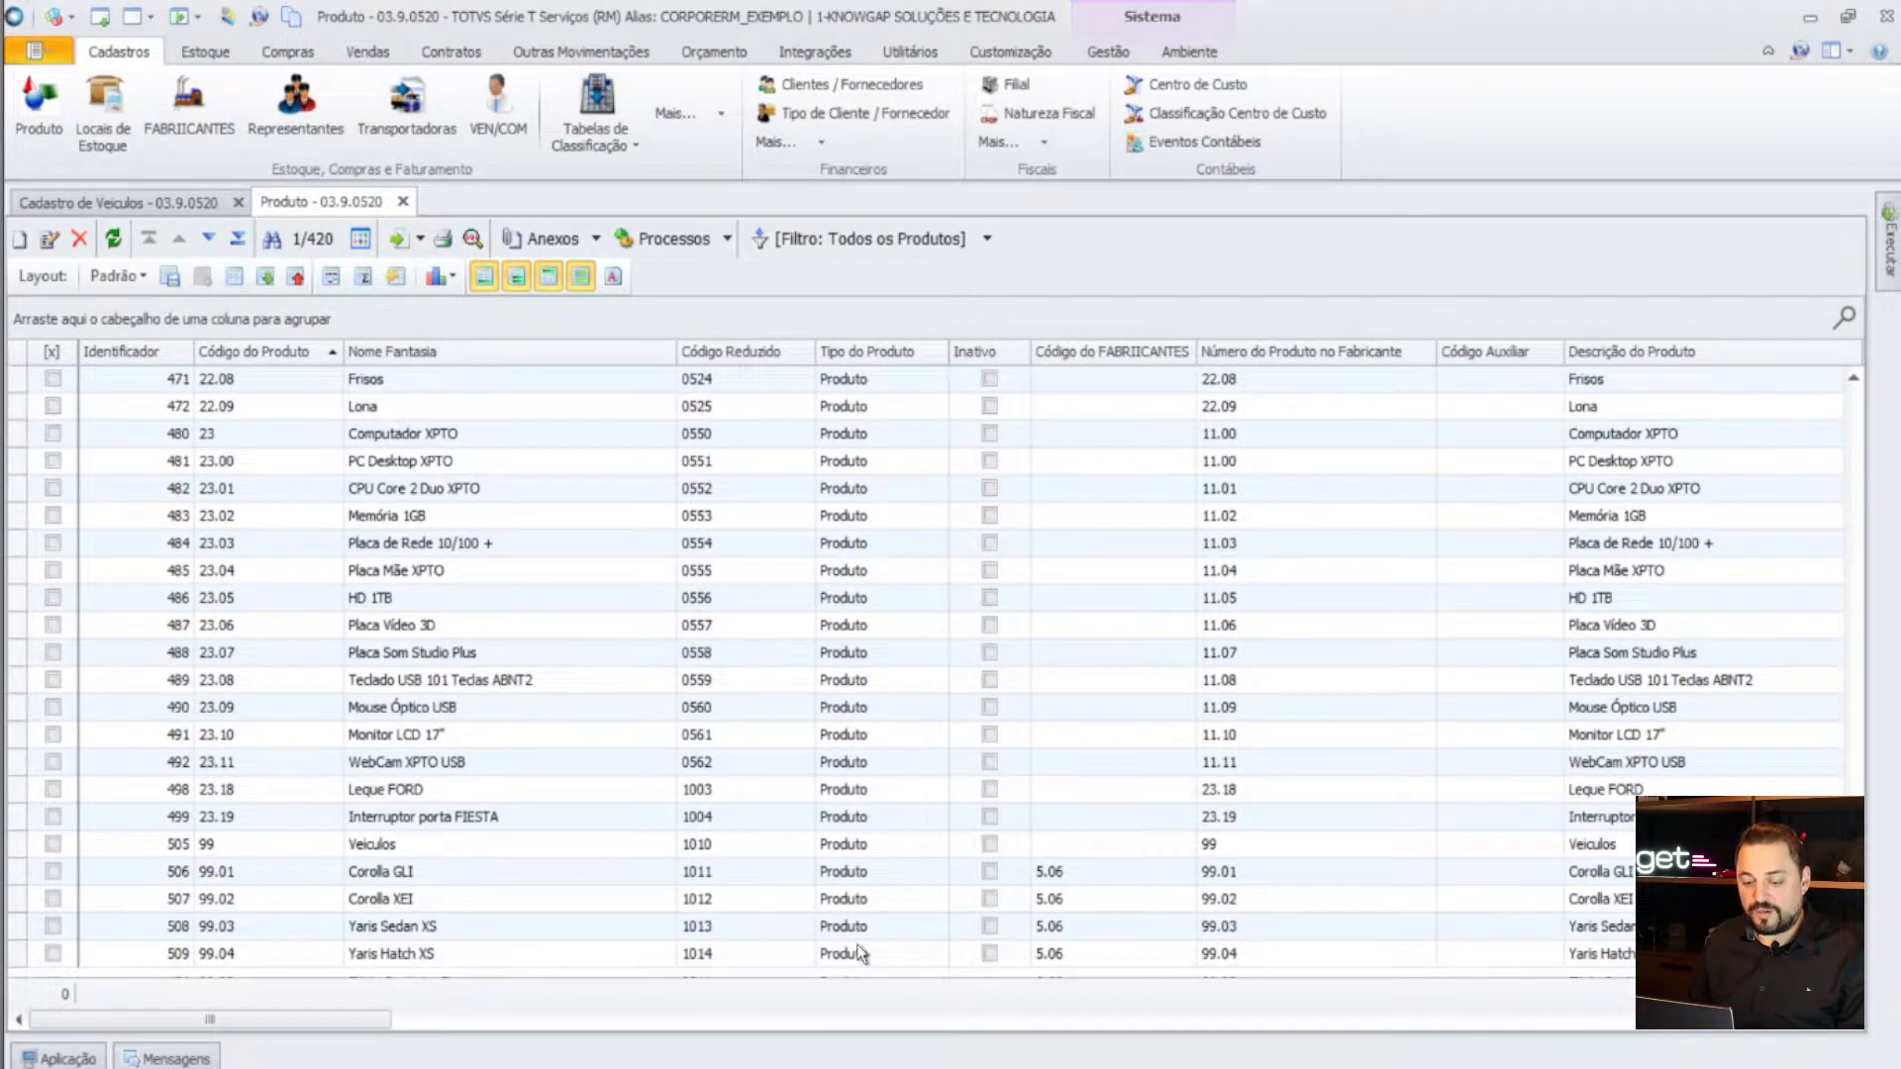
click(226, 847)
click(396, 901)
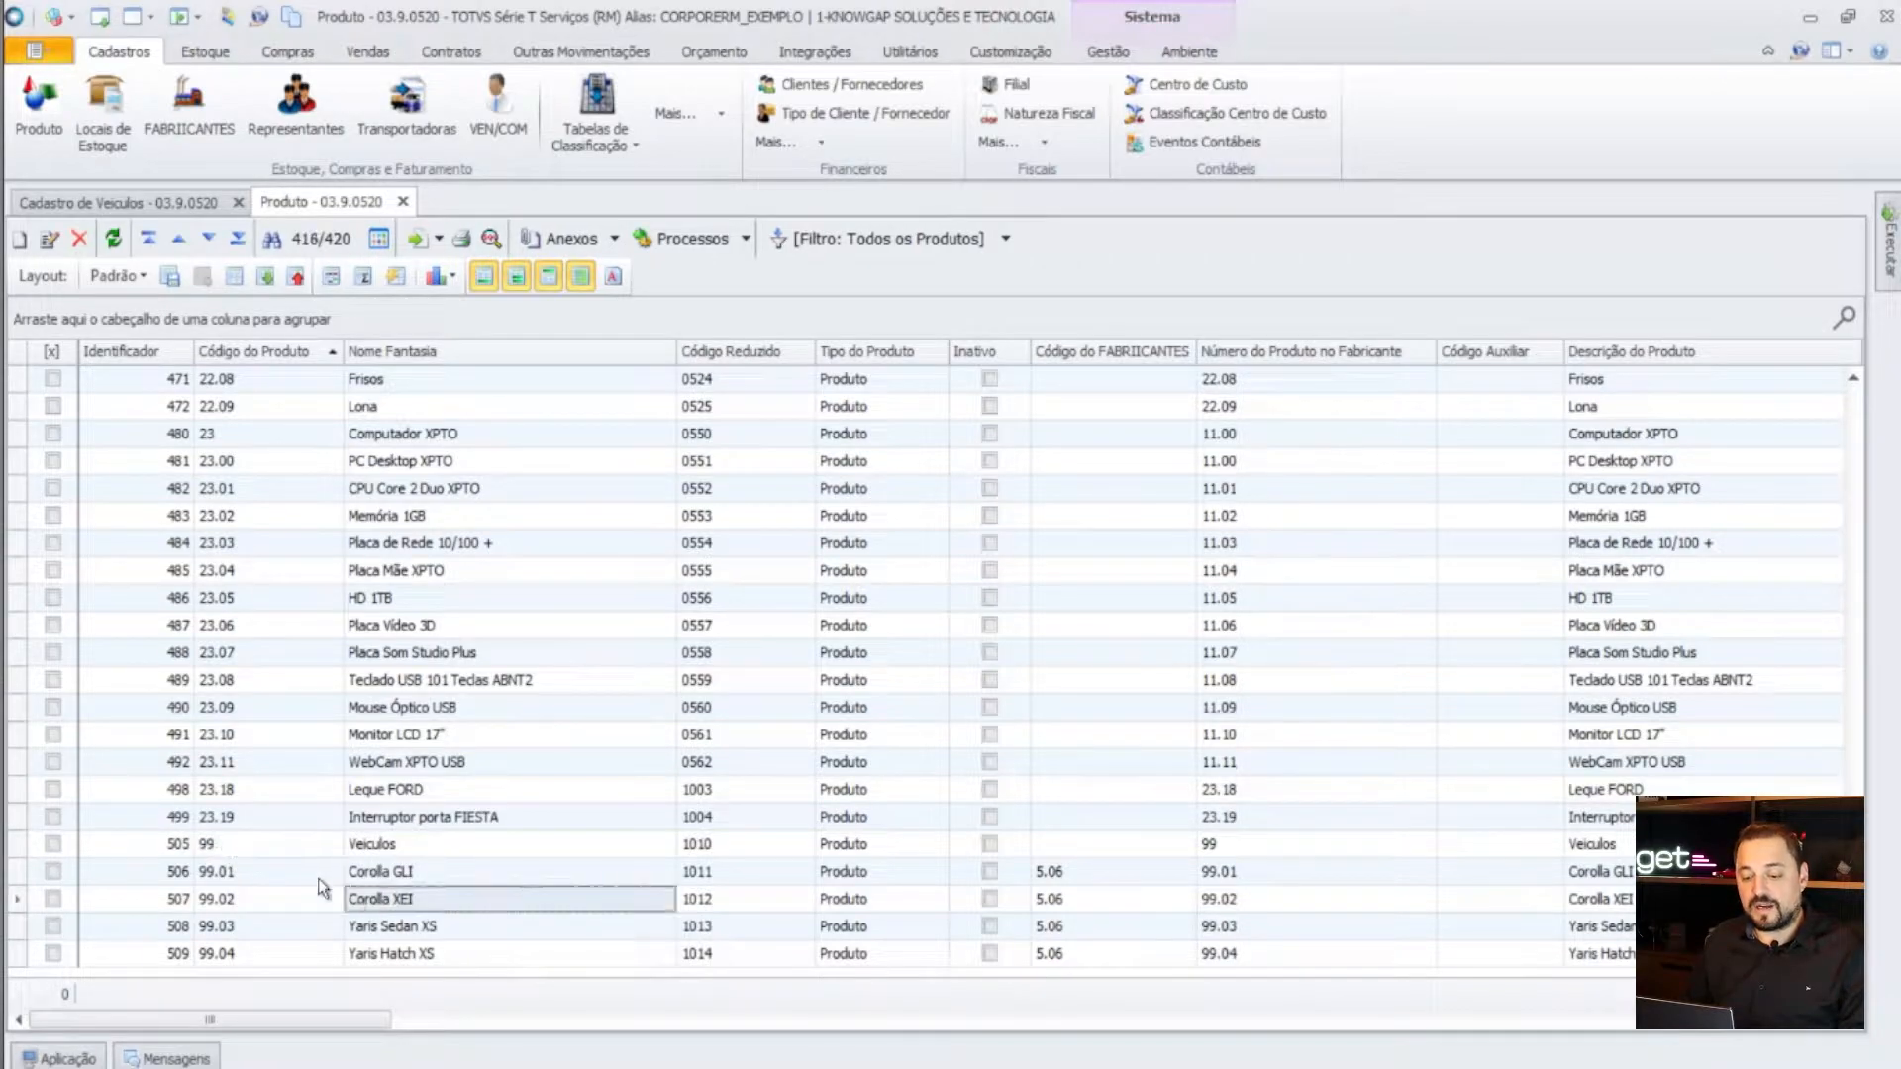
click(250, 848)
click(254, 933)
drag(245, 847, 241, 960)
click(291, 938)
drag(370, 874, 363, 960)
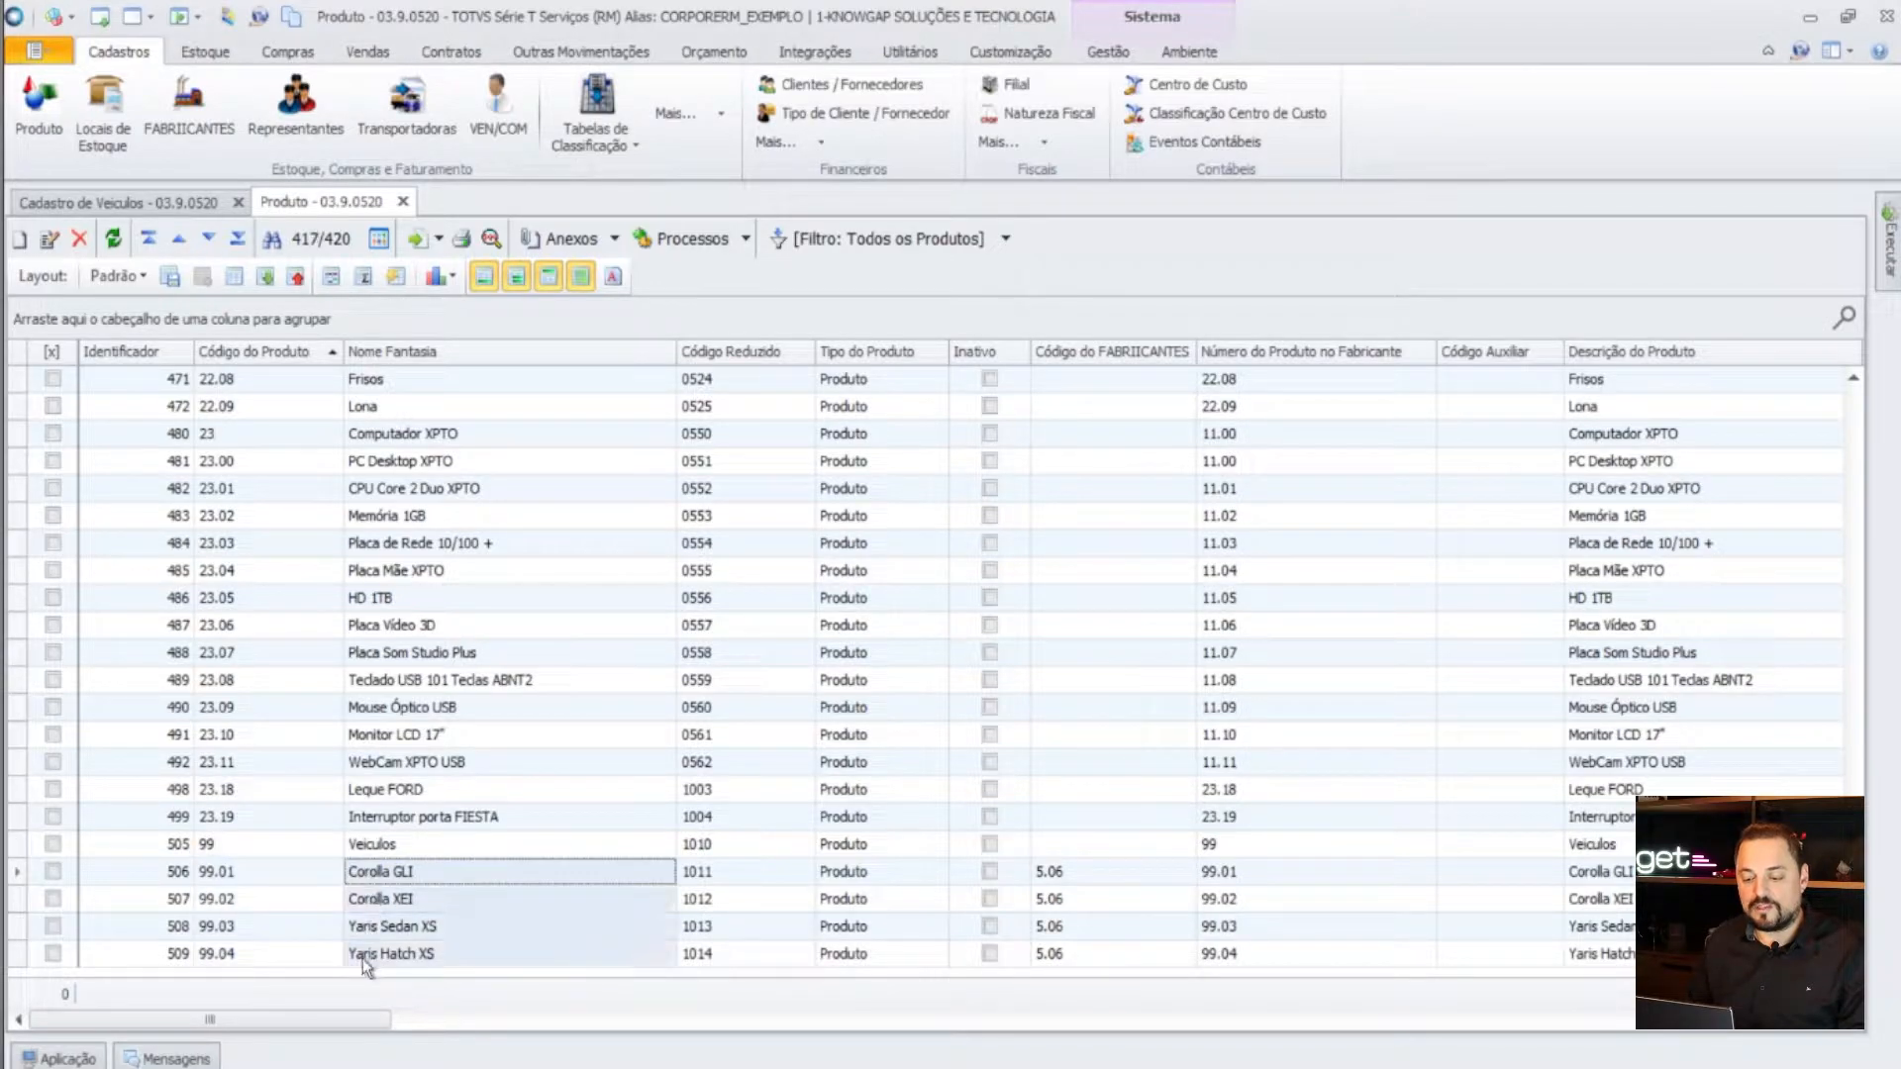
click(395, 923)
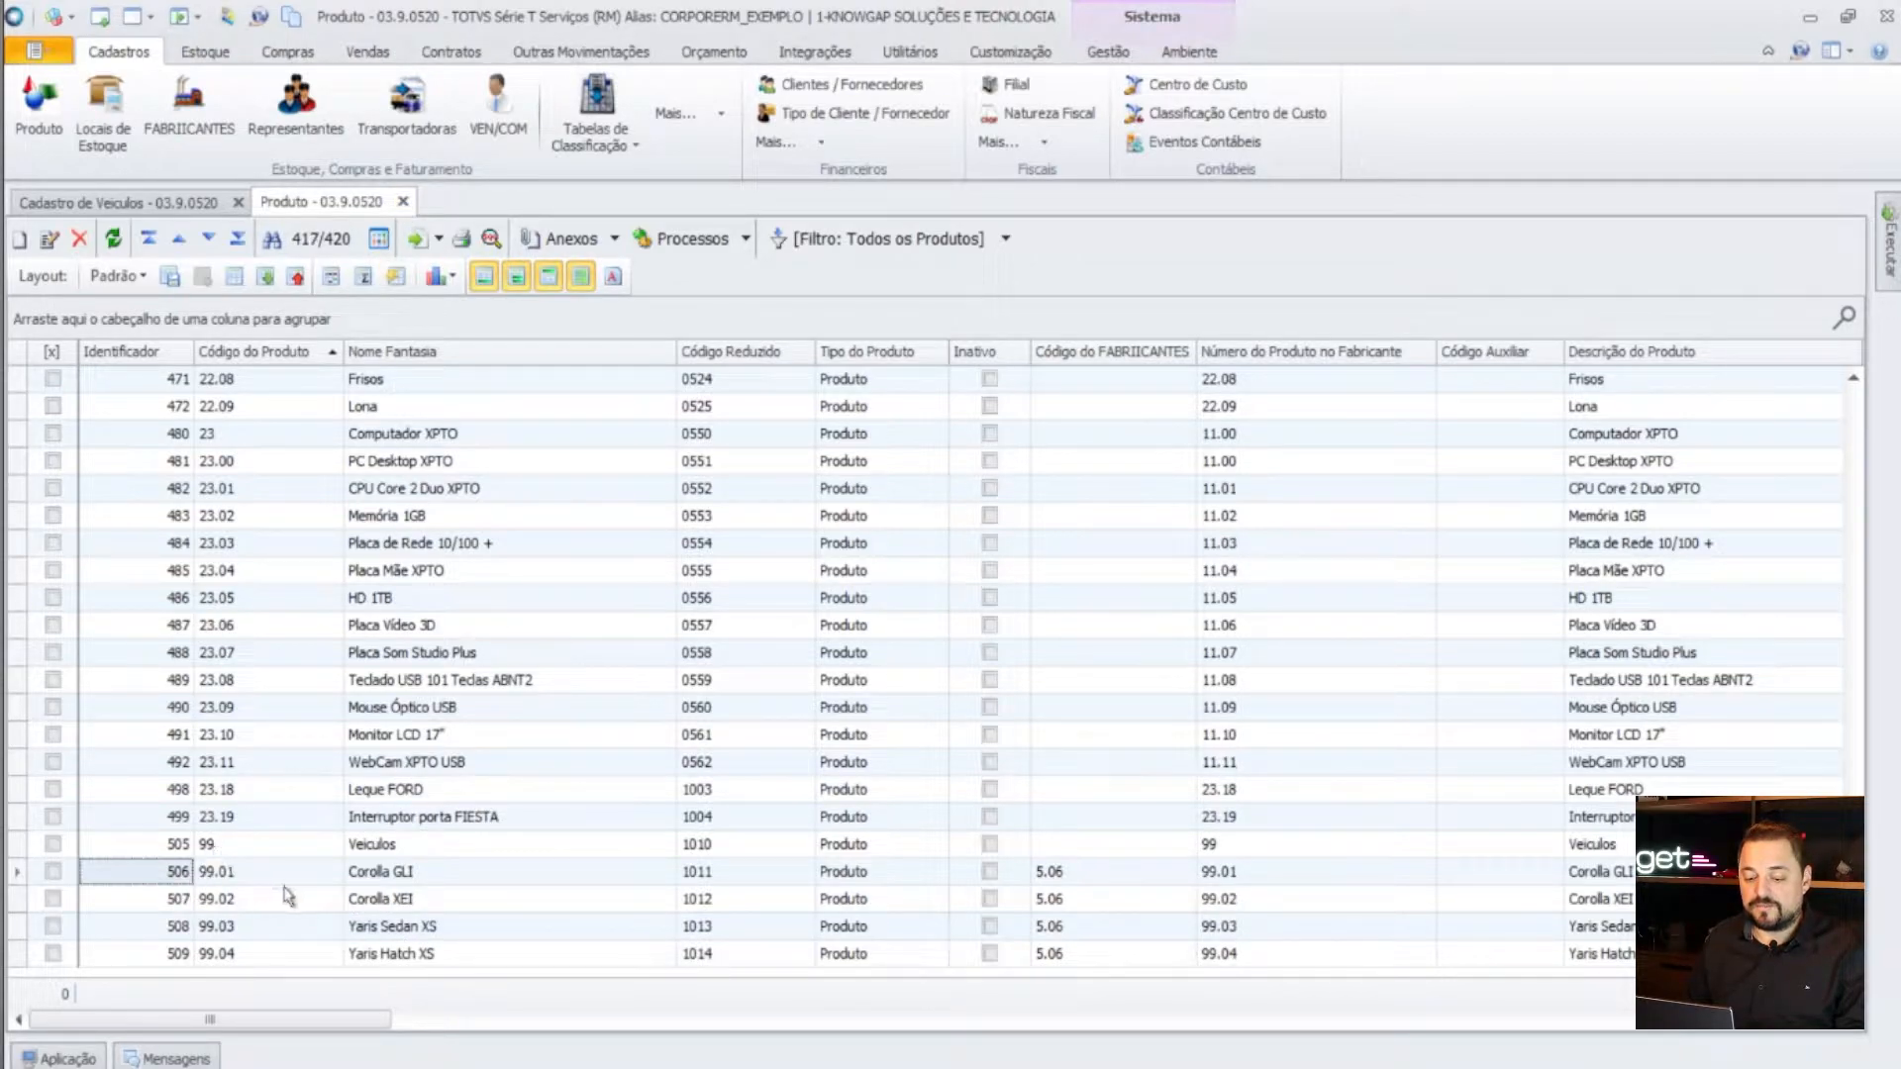
click(212, 898)
click(174, 875)
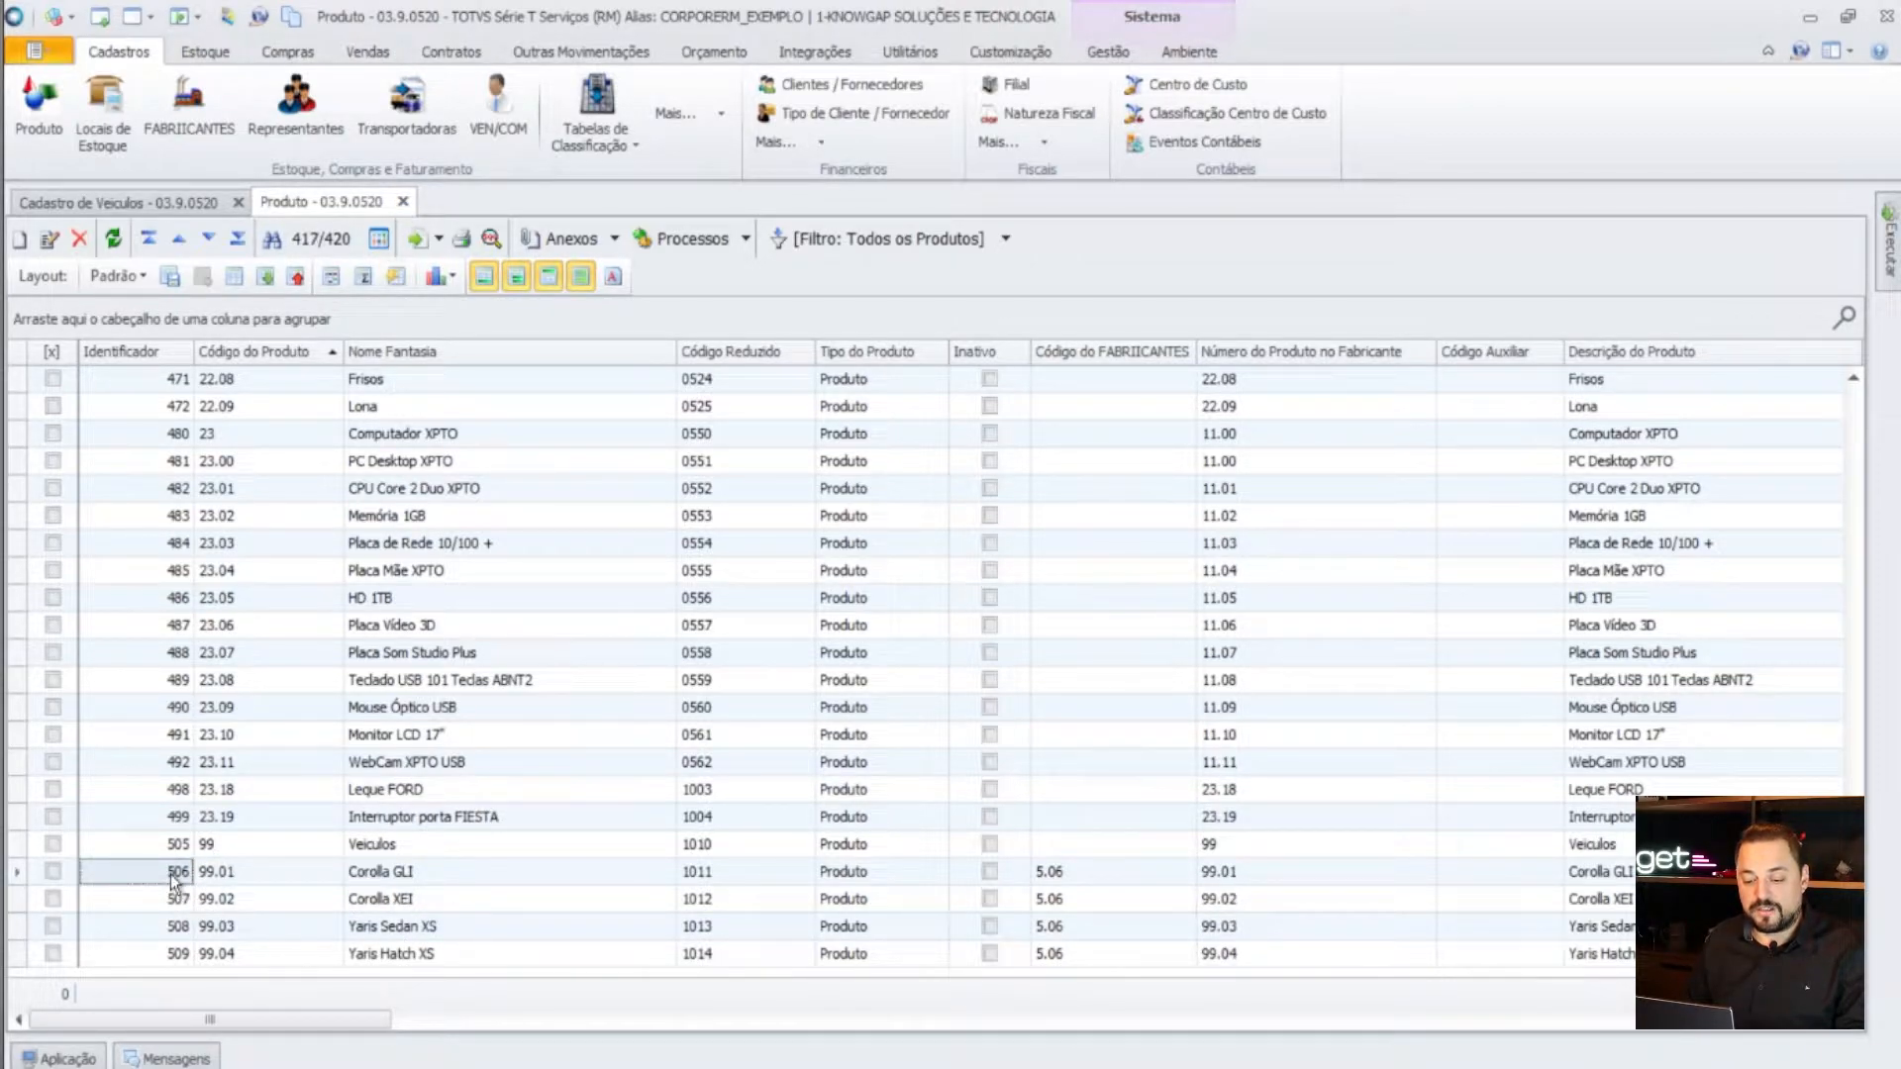
drag(174, 879, 170, 965)
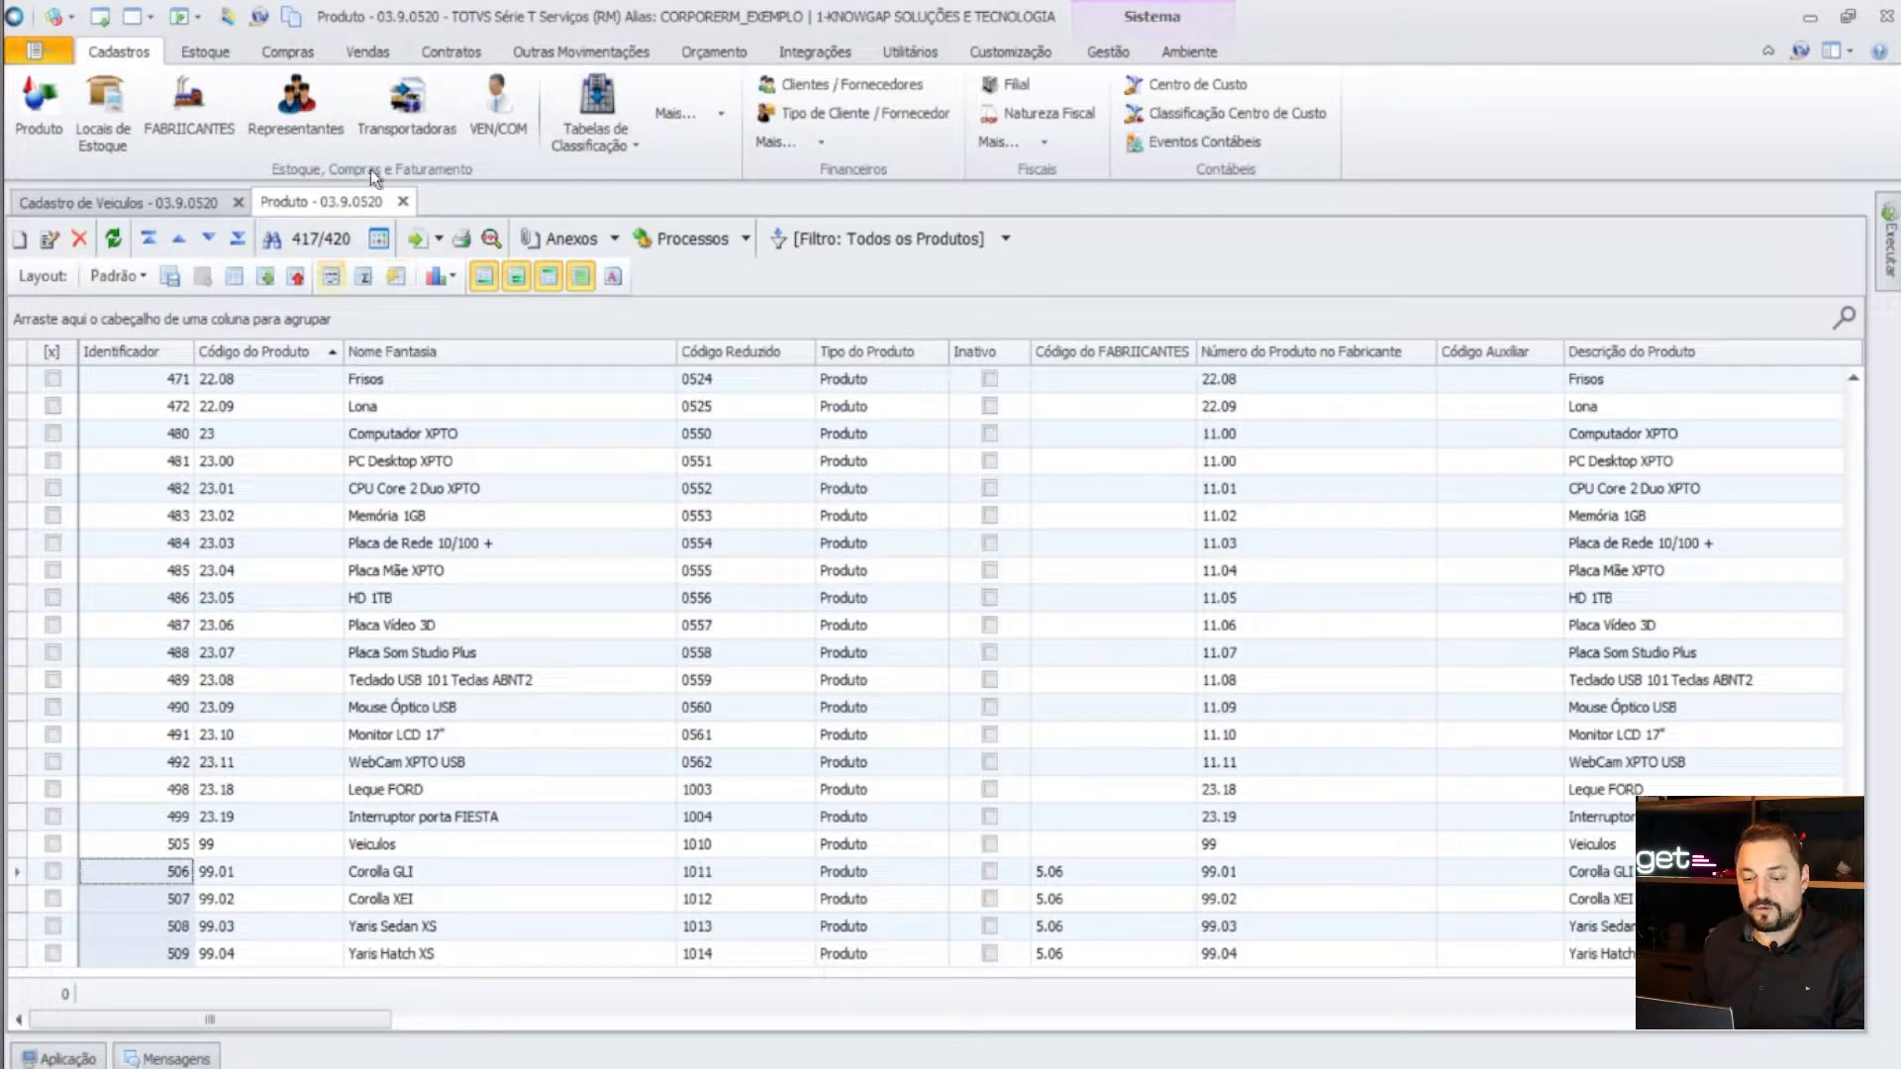
click(402, 201)
click(239, 202)
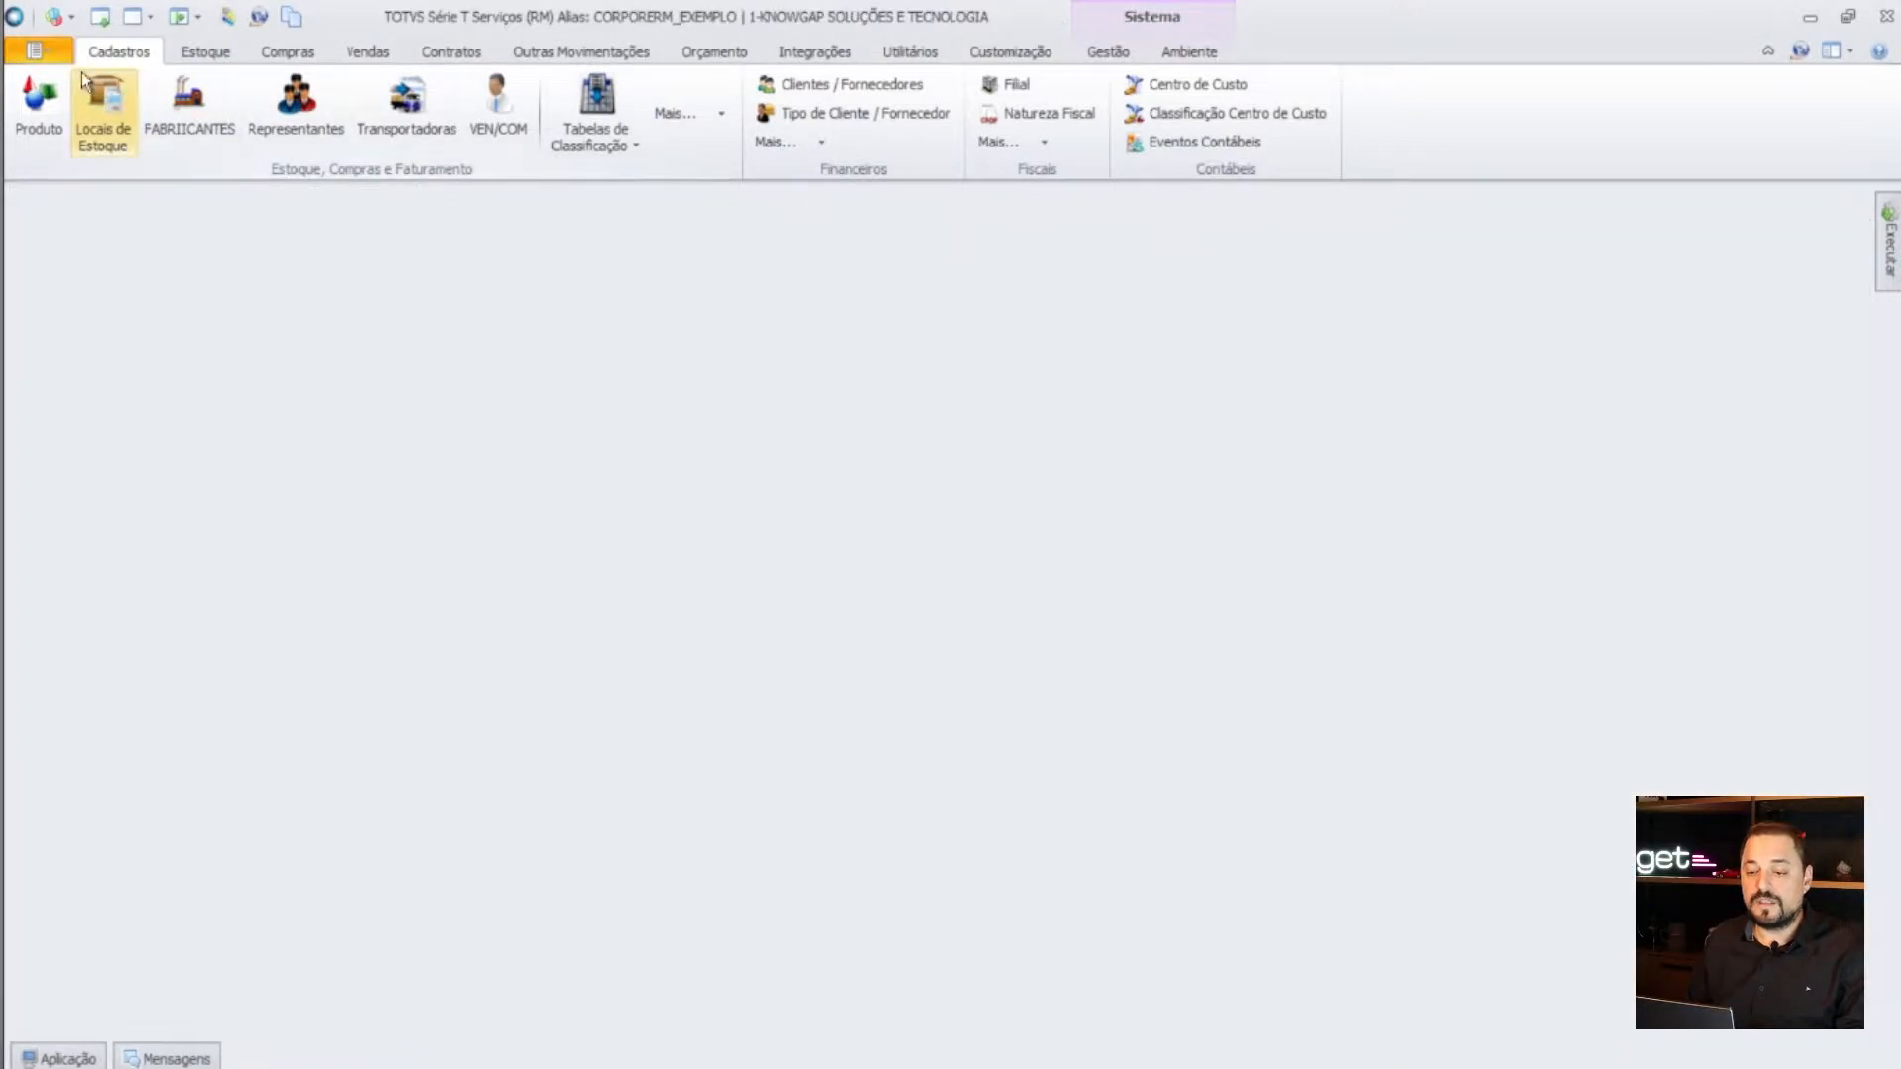
- In the Integração module, list all ETL concepts using the TODOS filter
click(57, 56)
click(152, 402)
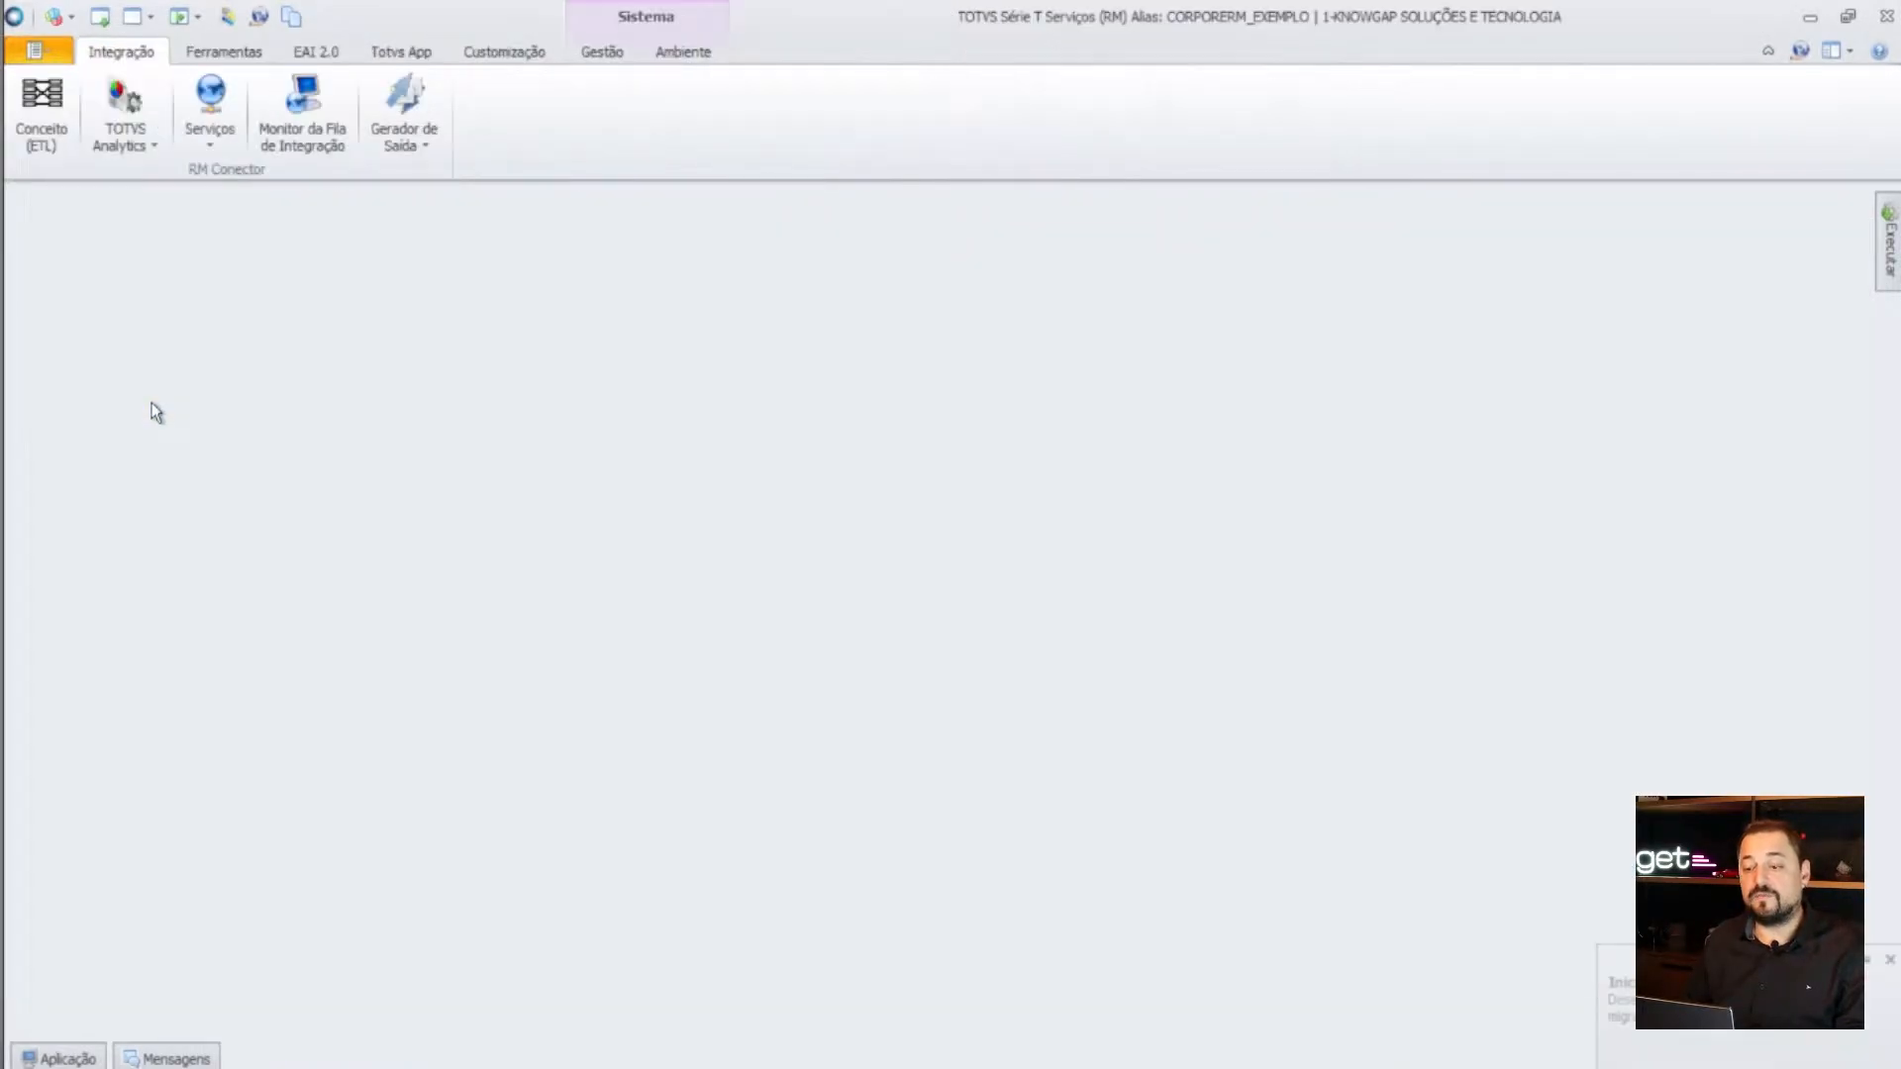
click(45, 128)
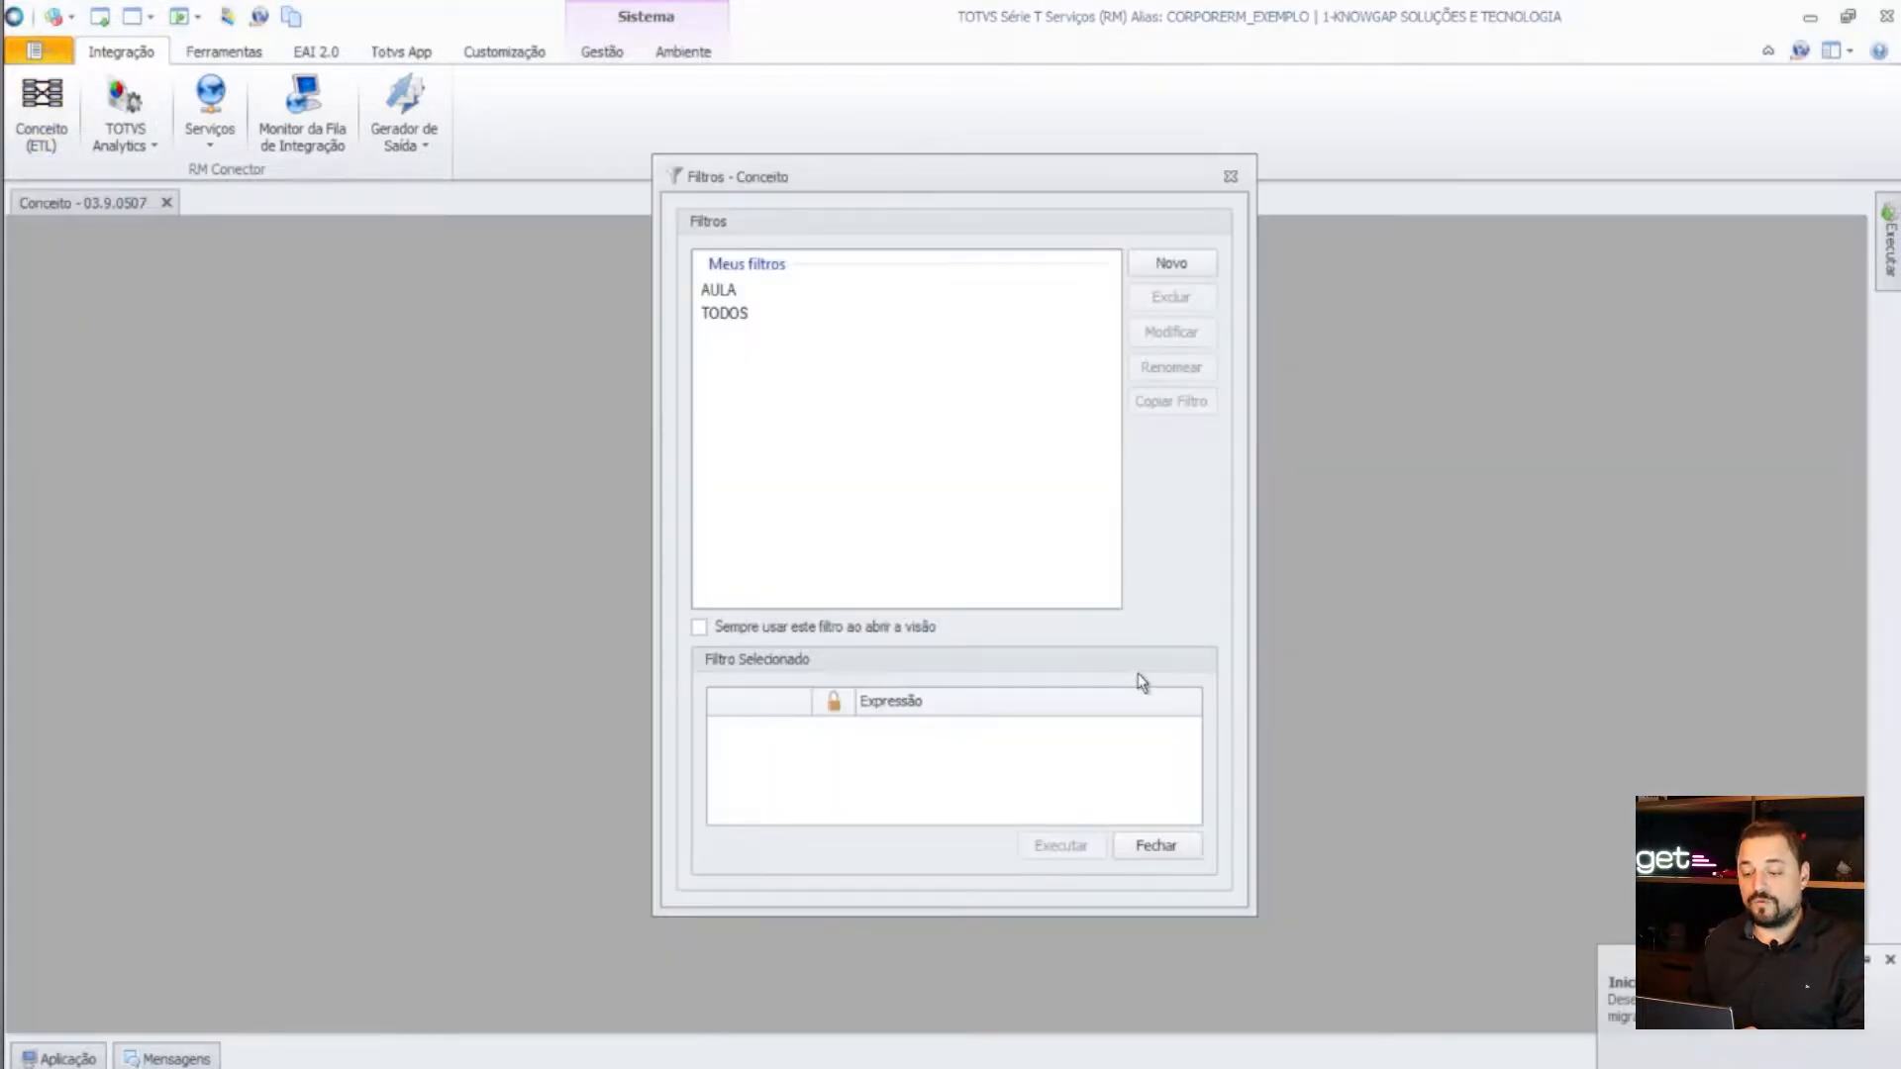
double_click(741, 319)
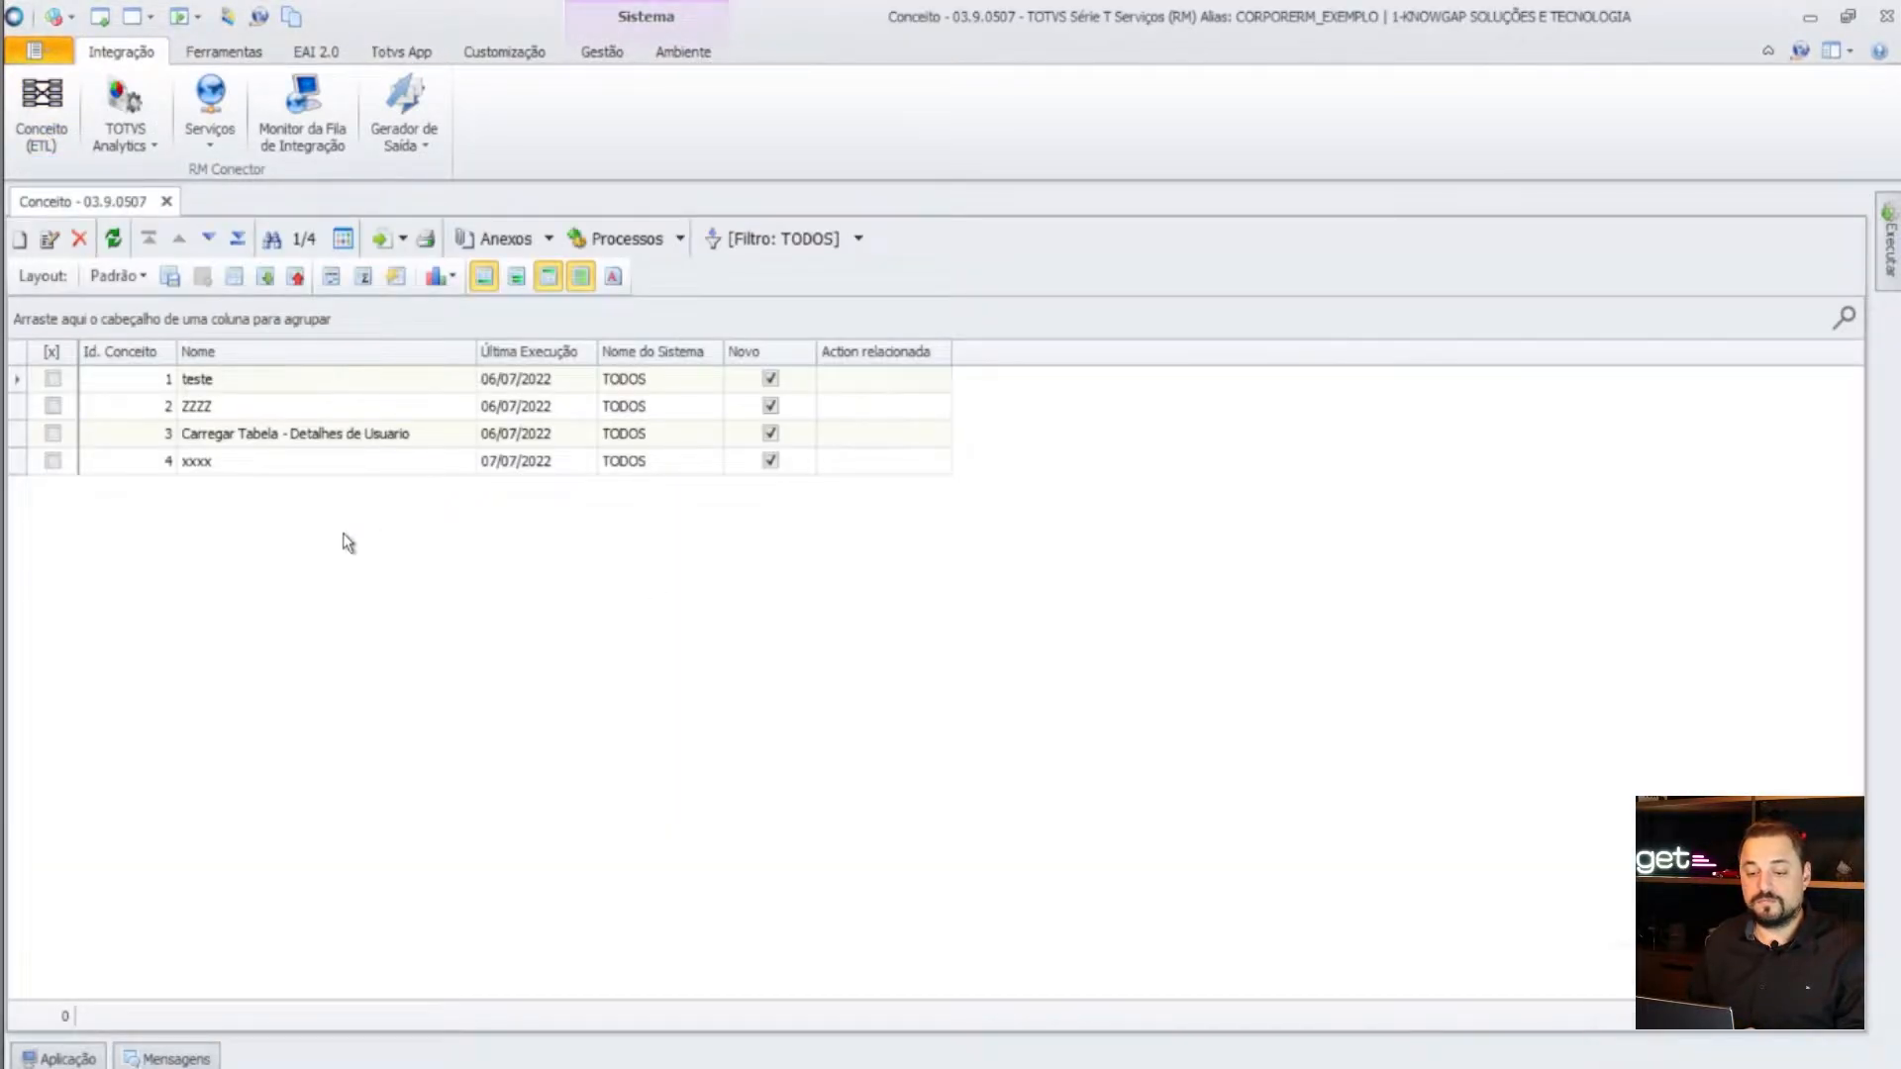
- Create a new ETL concept named 'Carga de Cadastro de Veiculos'
click(20, 238)
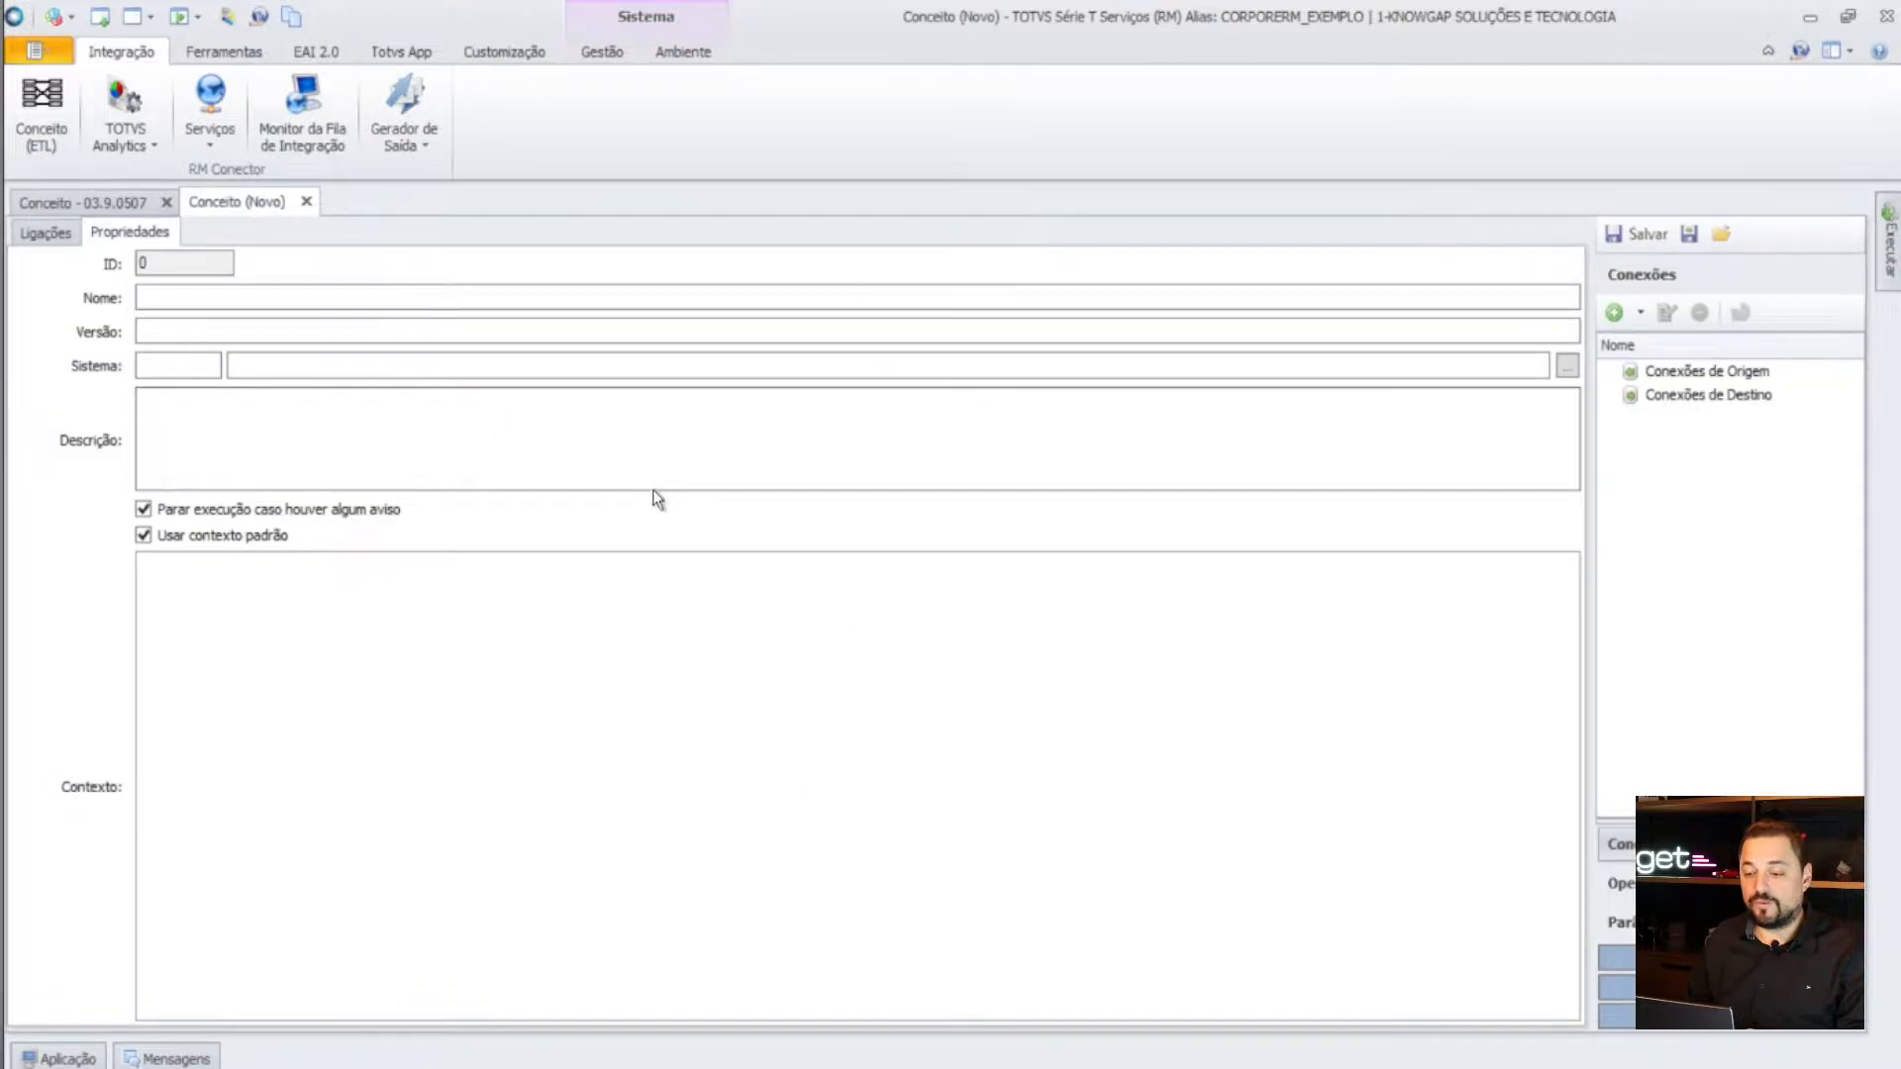
click(492, 299)
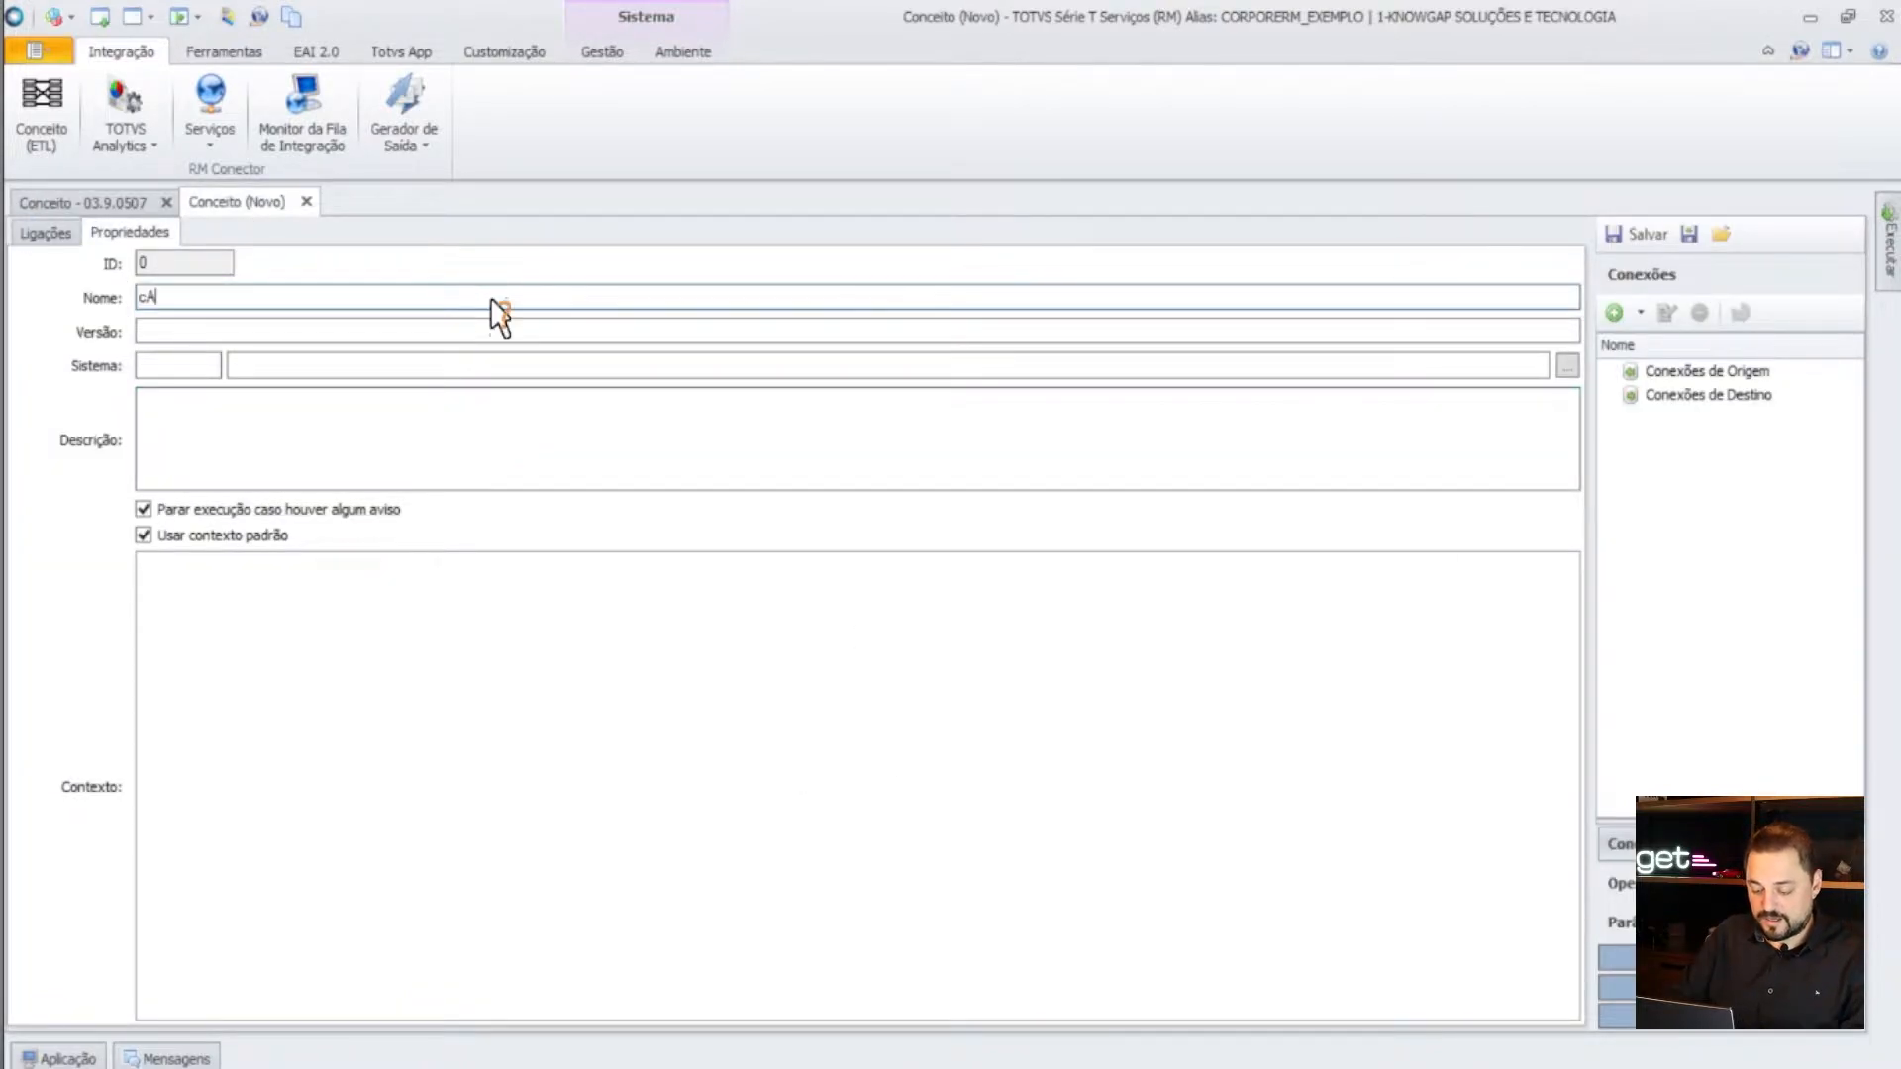
key(BackSpace)
key(BackSpace)
text(Carga)
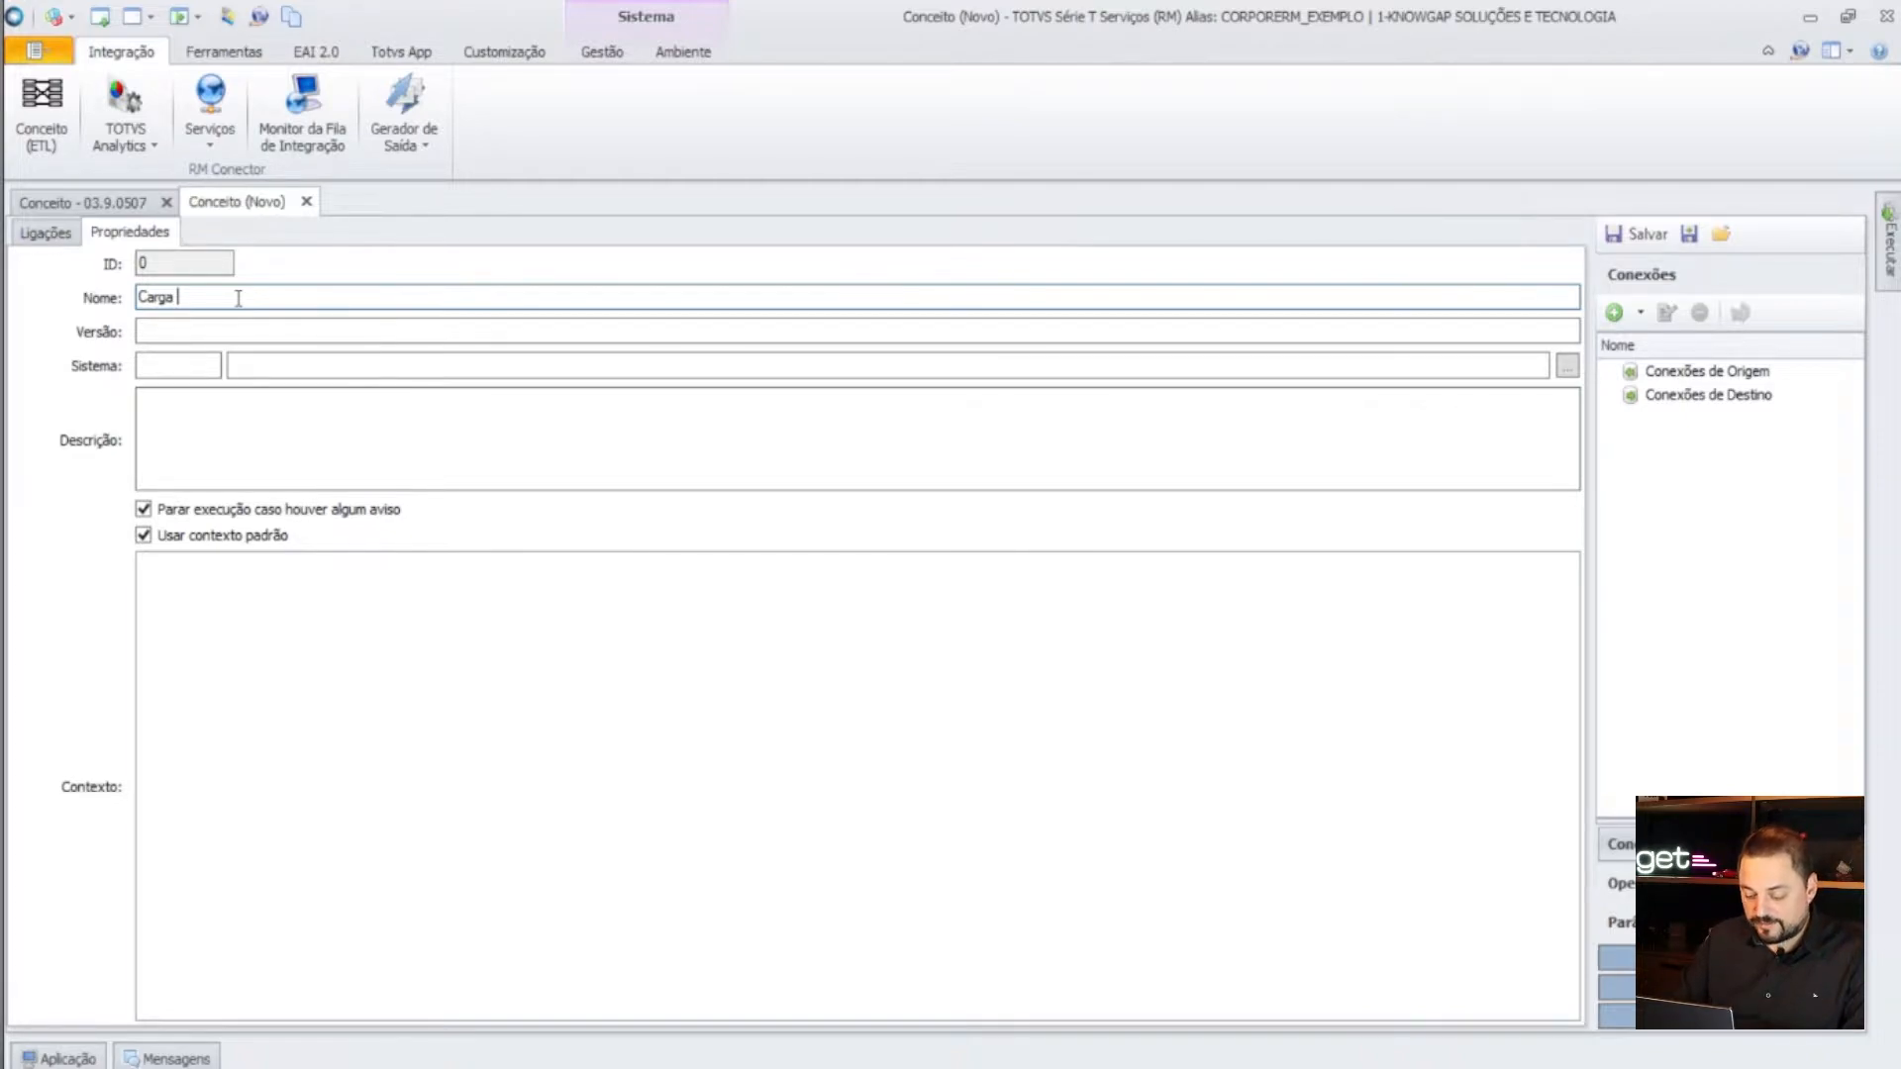
text(de Cad)
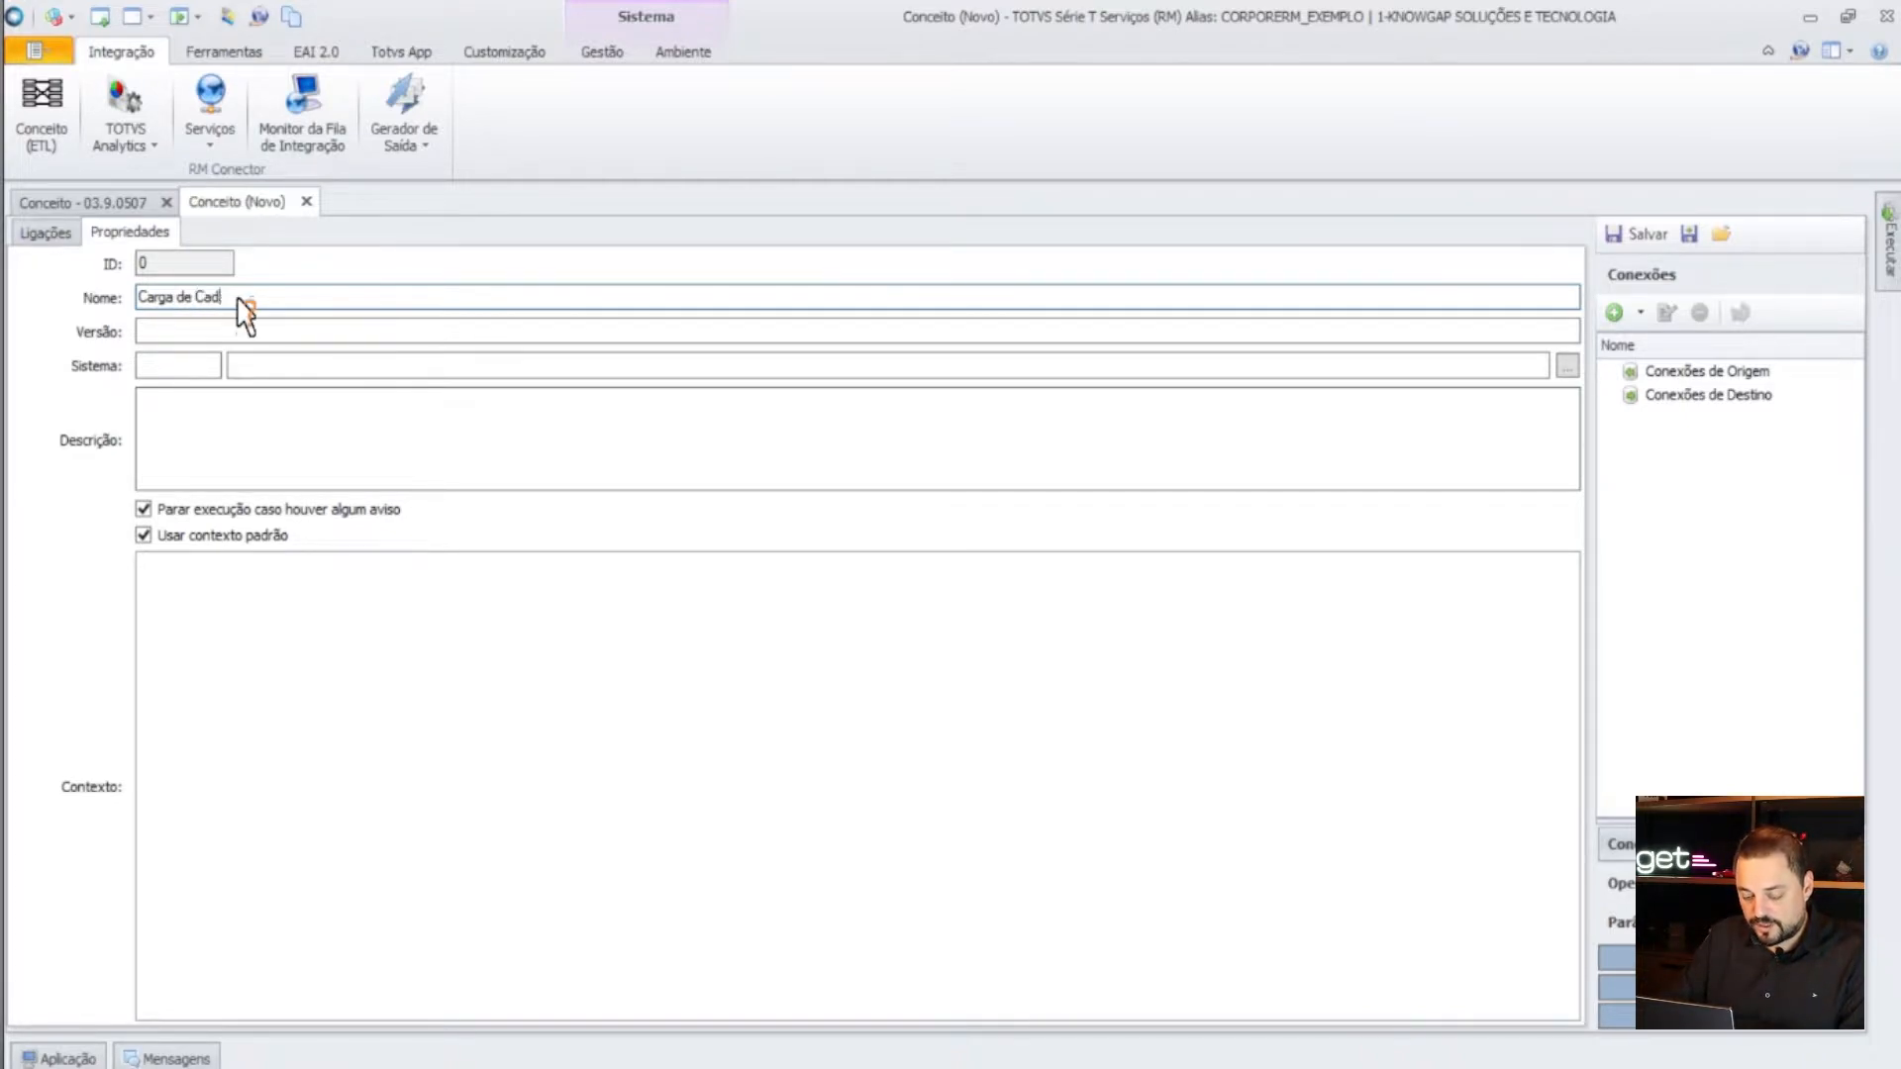
text(astro de Ceioc)
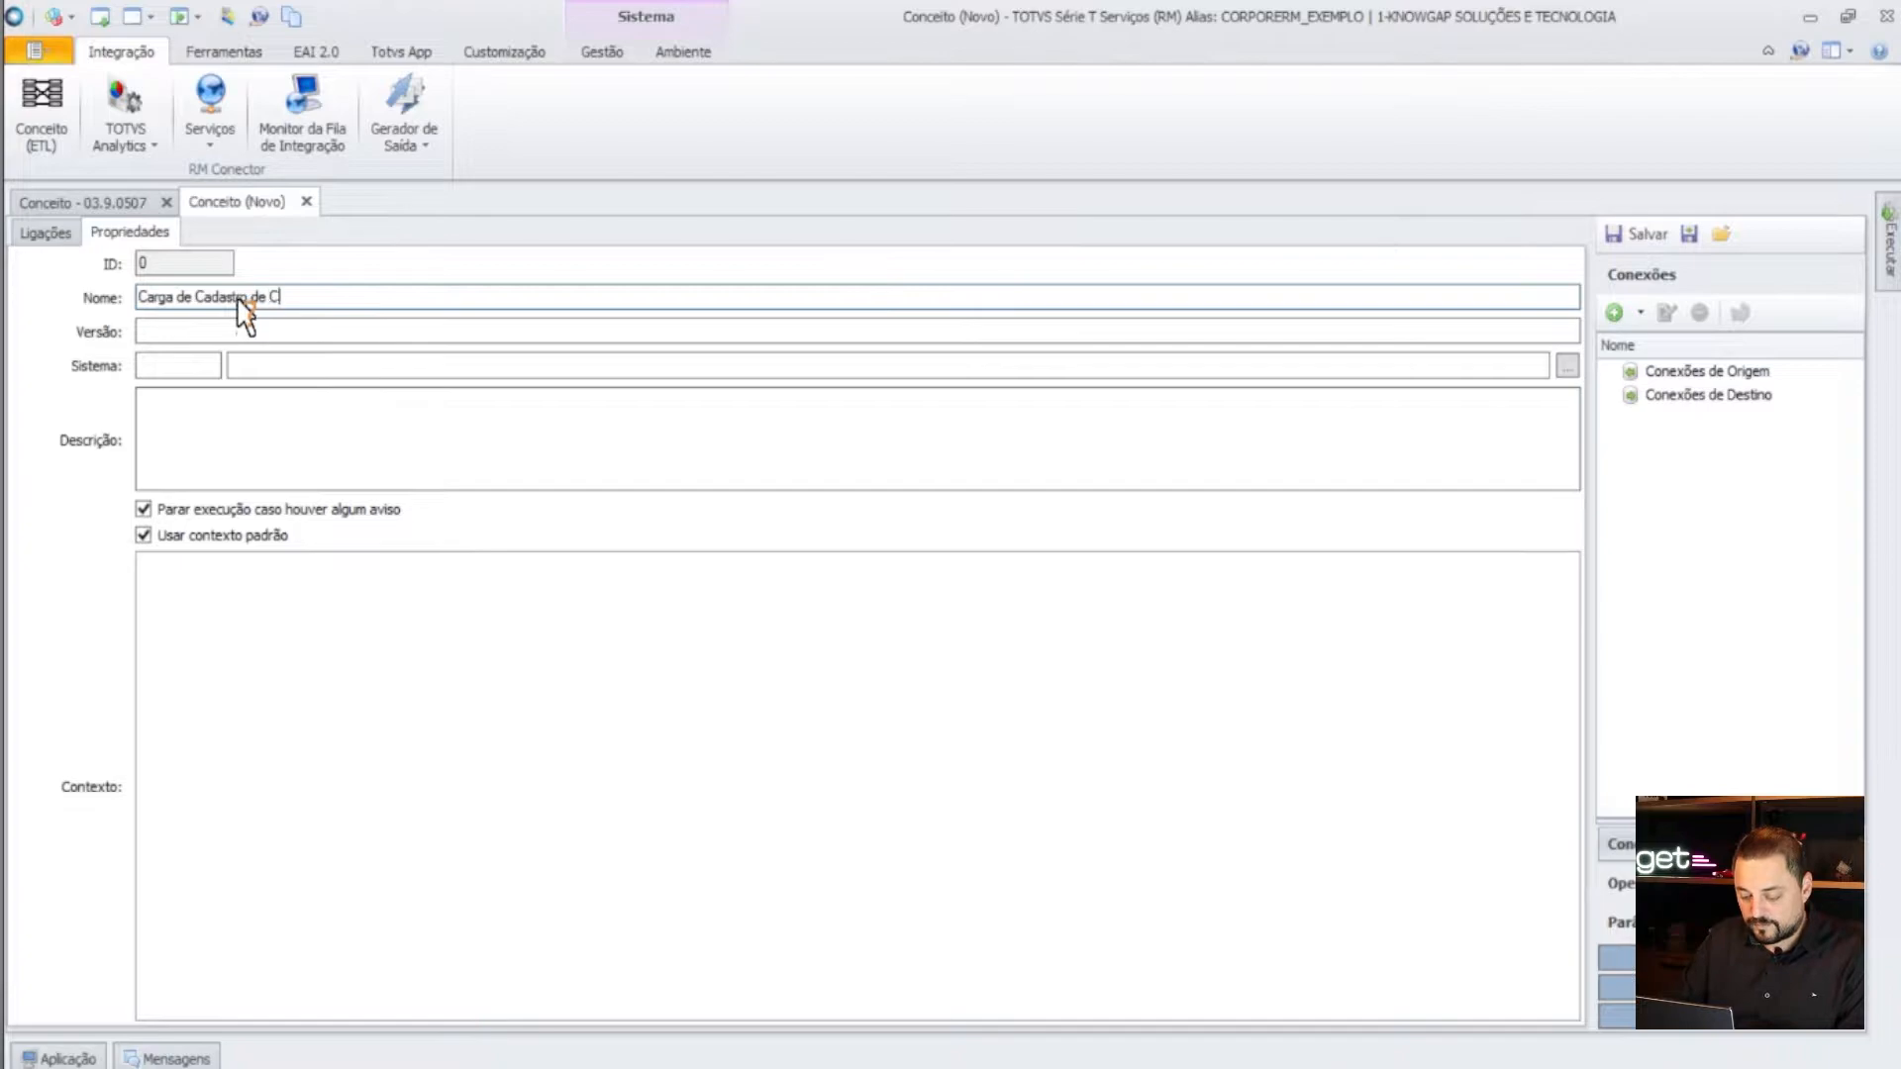
key(BackSpace)
key(BackSpace)
key(BackSpace)
key(BackSpace)
key(BackSpace)
text(Veiculos)
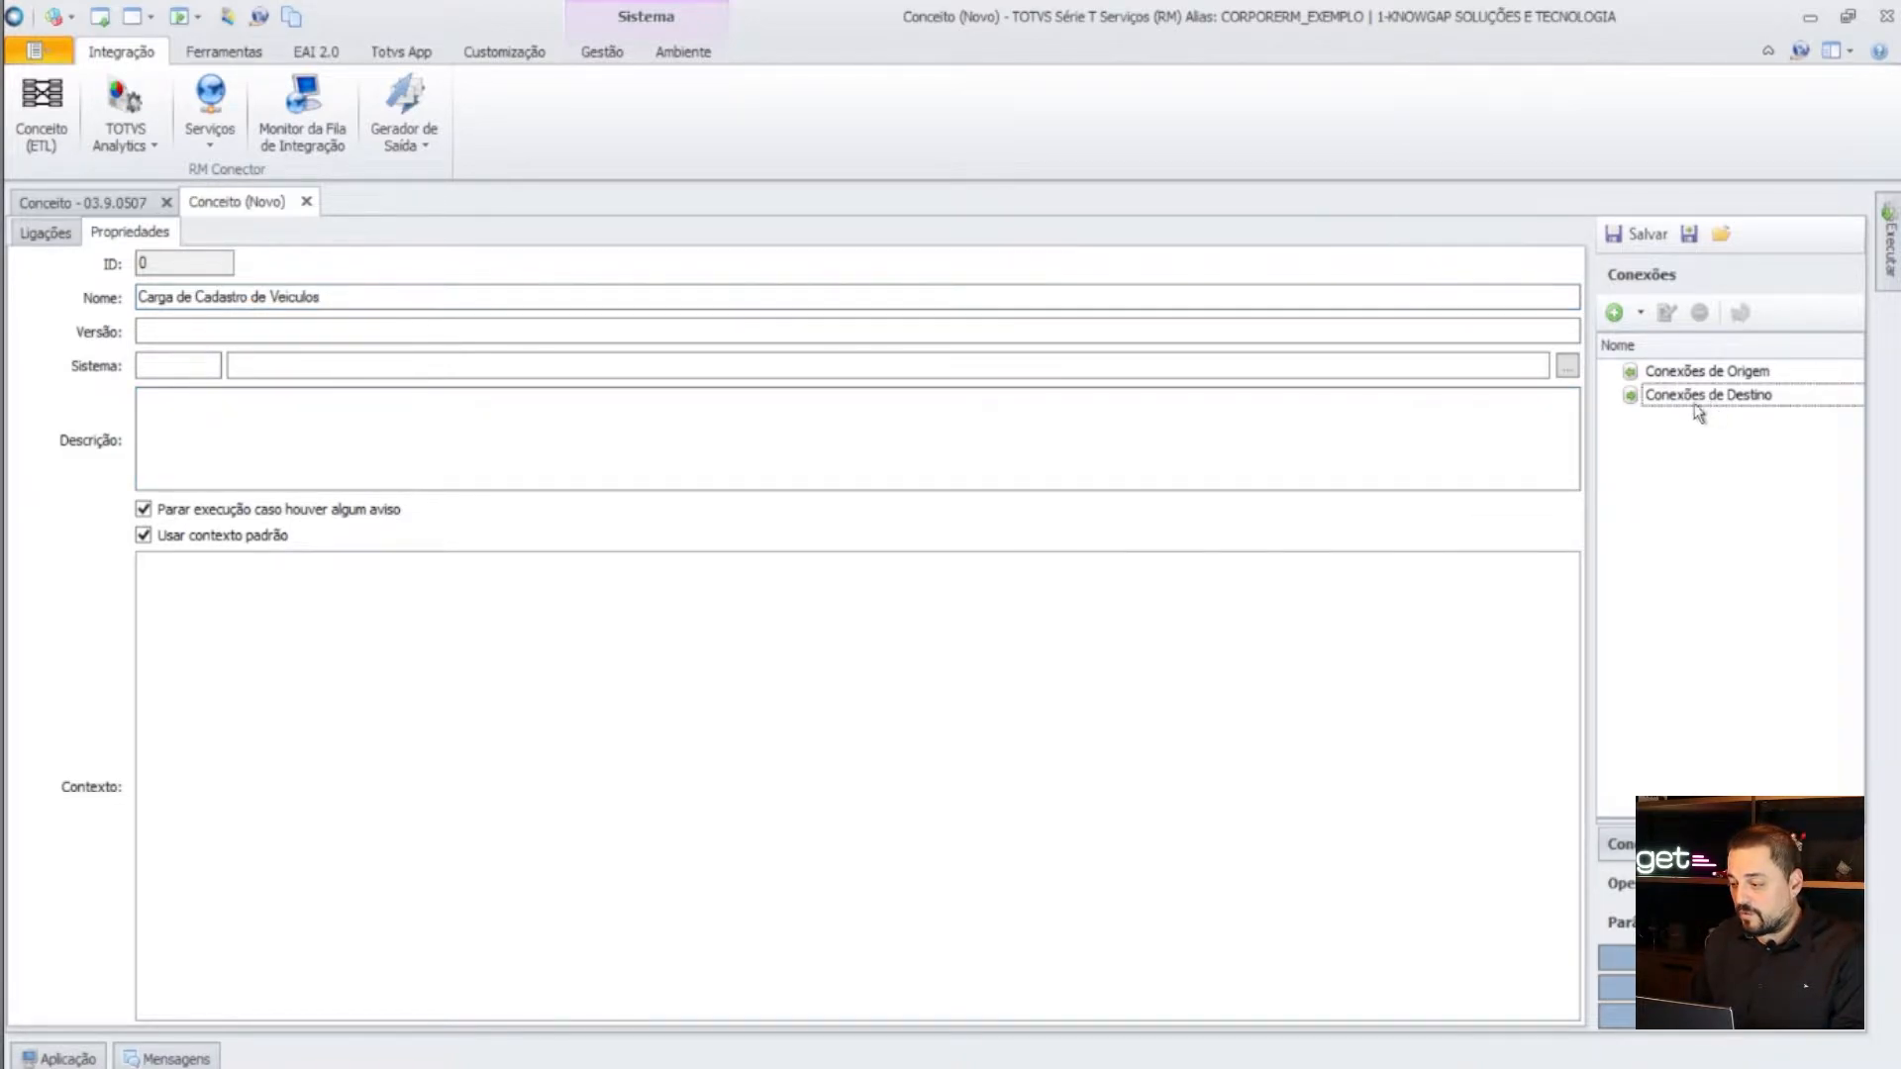
- Add a Data Server RM.NET destination connection DS_CadVeiculos using the Cadastro de Veiculos data server
click(1641, 312)
mouse_move(1712, 377)
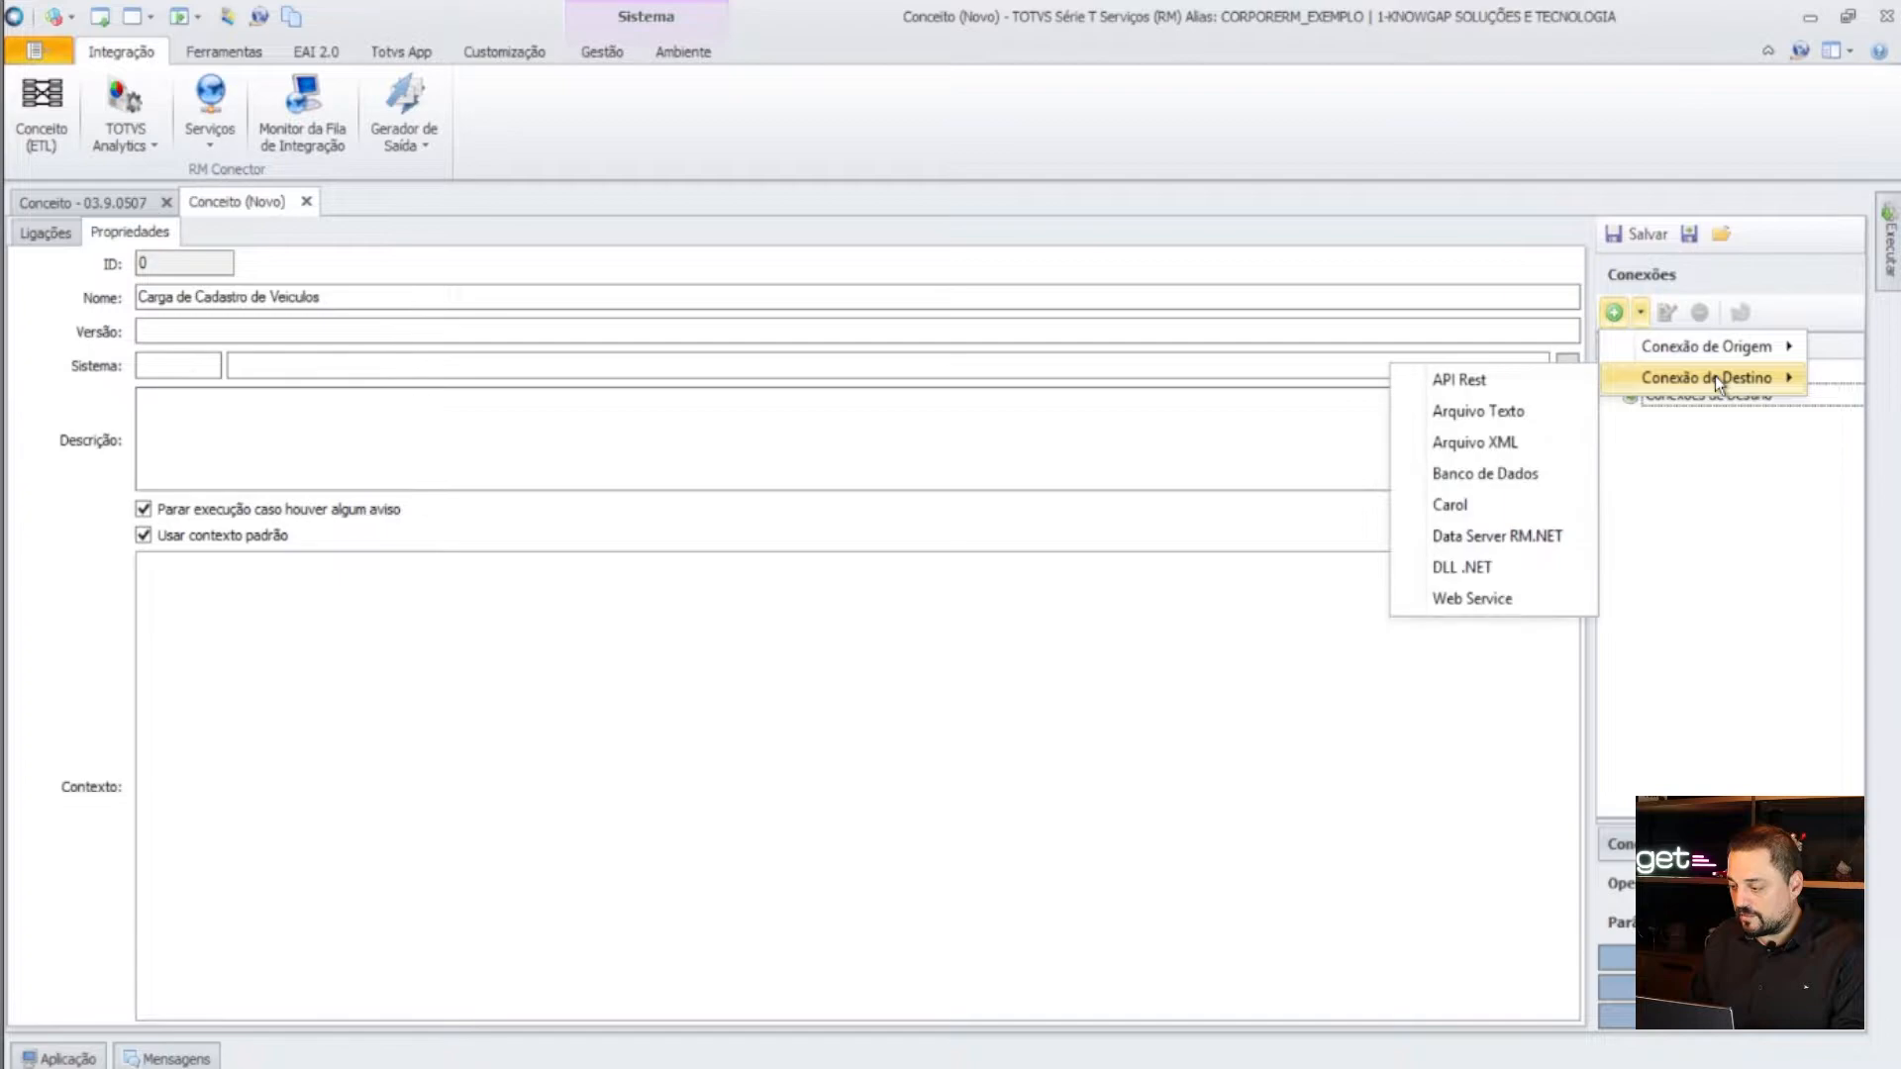
click(1507, 539)
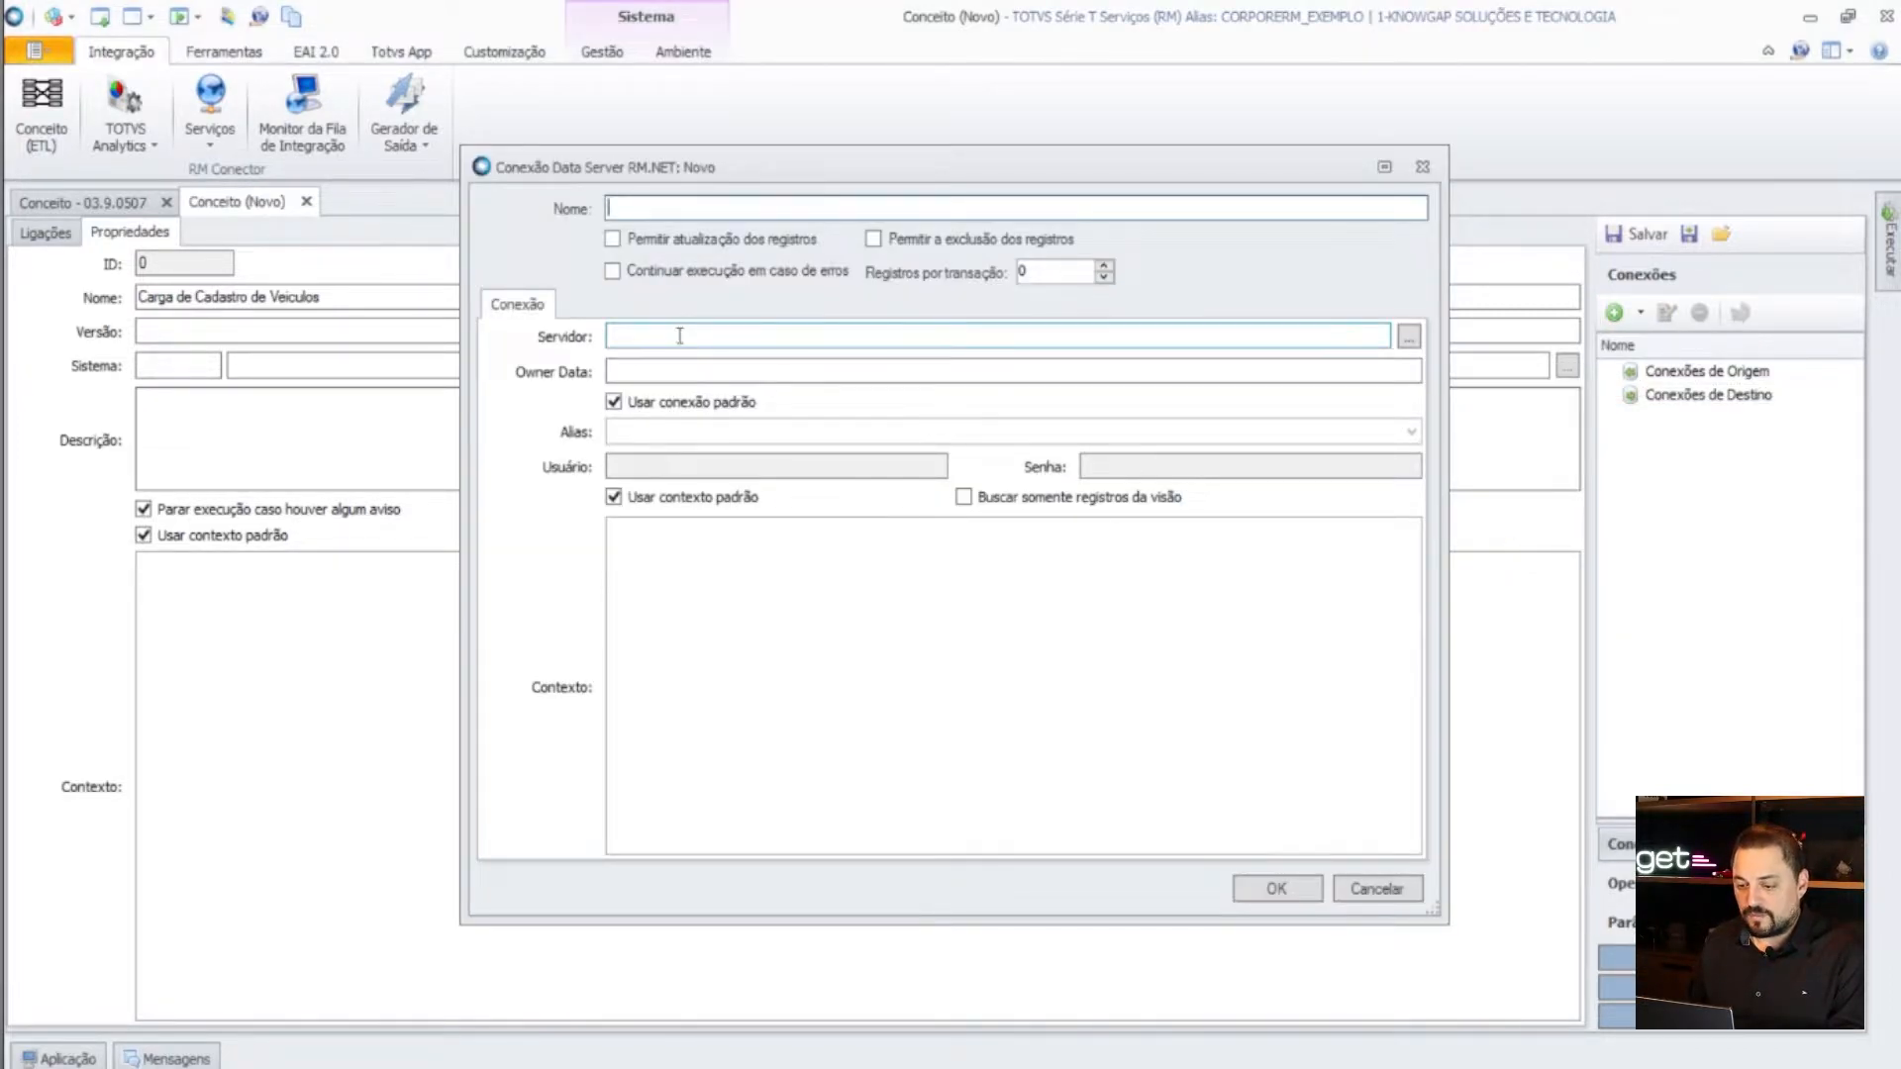
text(DS_)
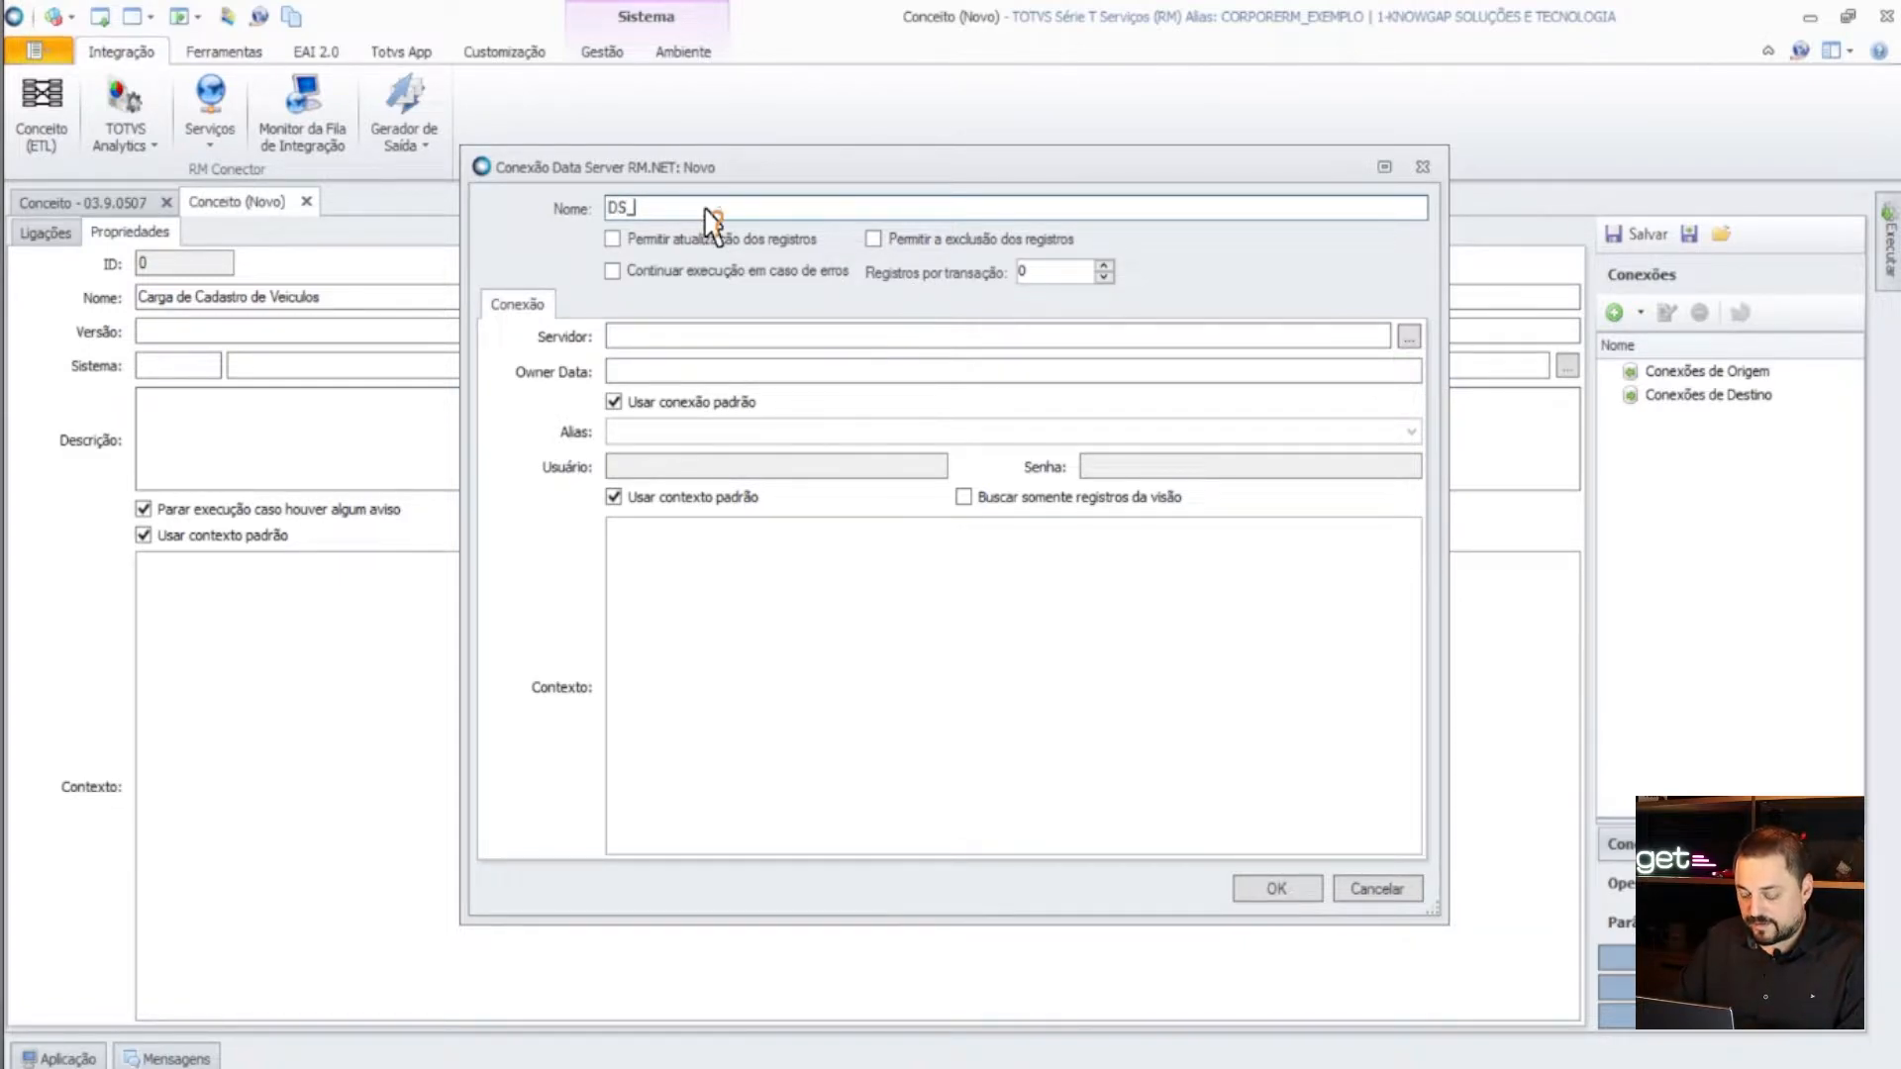
text(CadVeiculos)
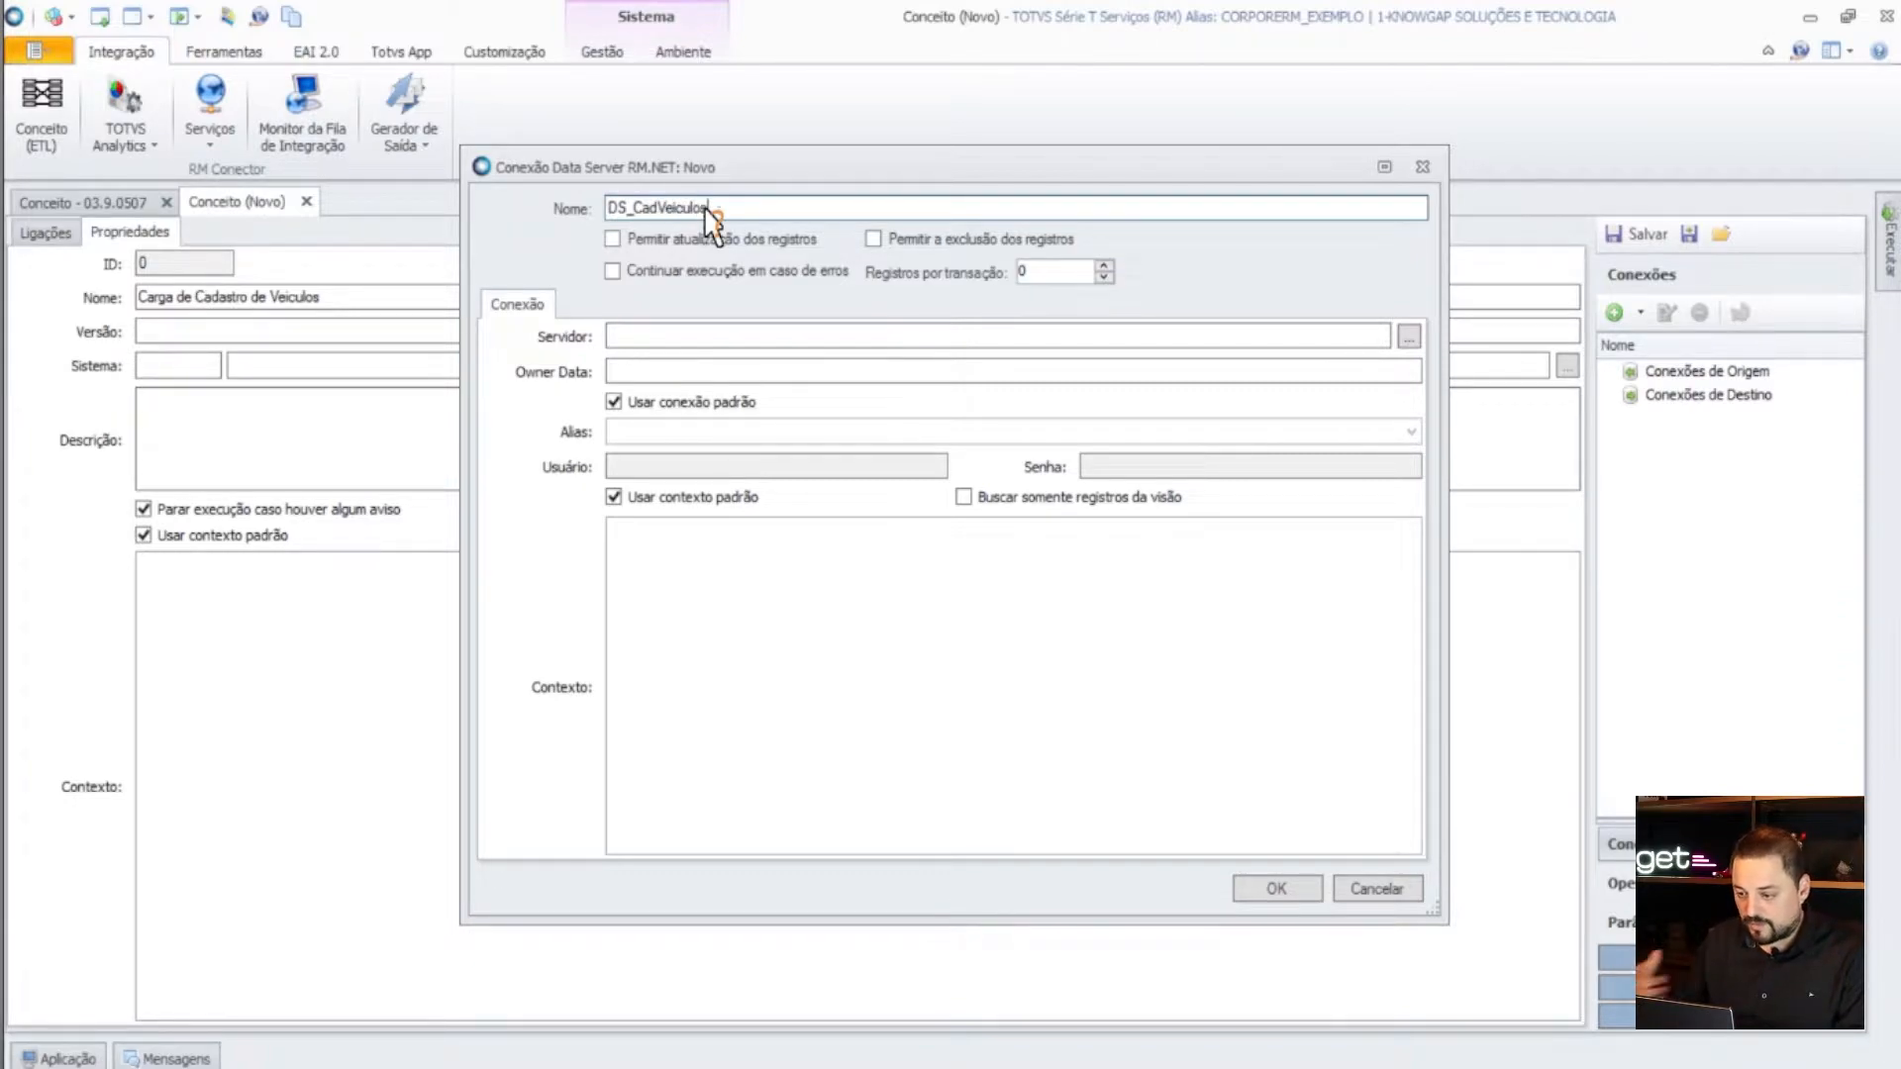
click(1409, 336)
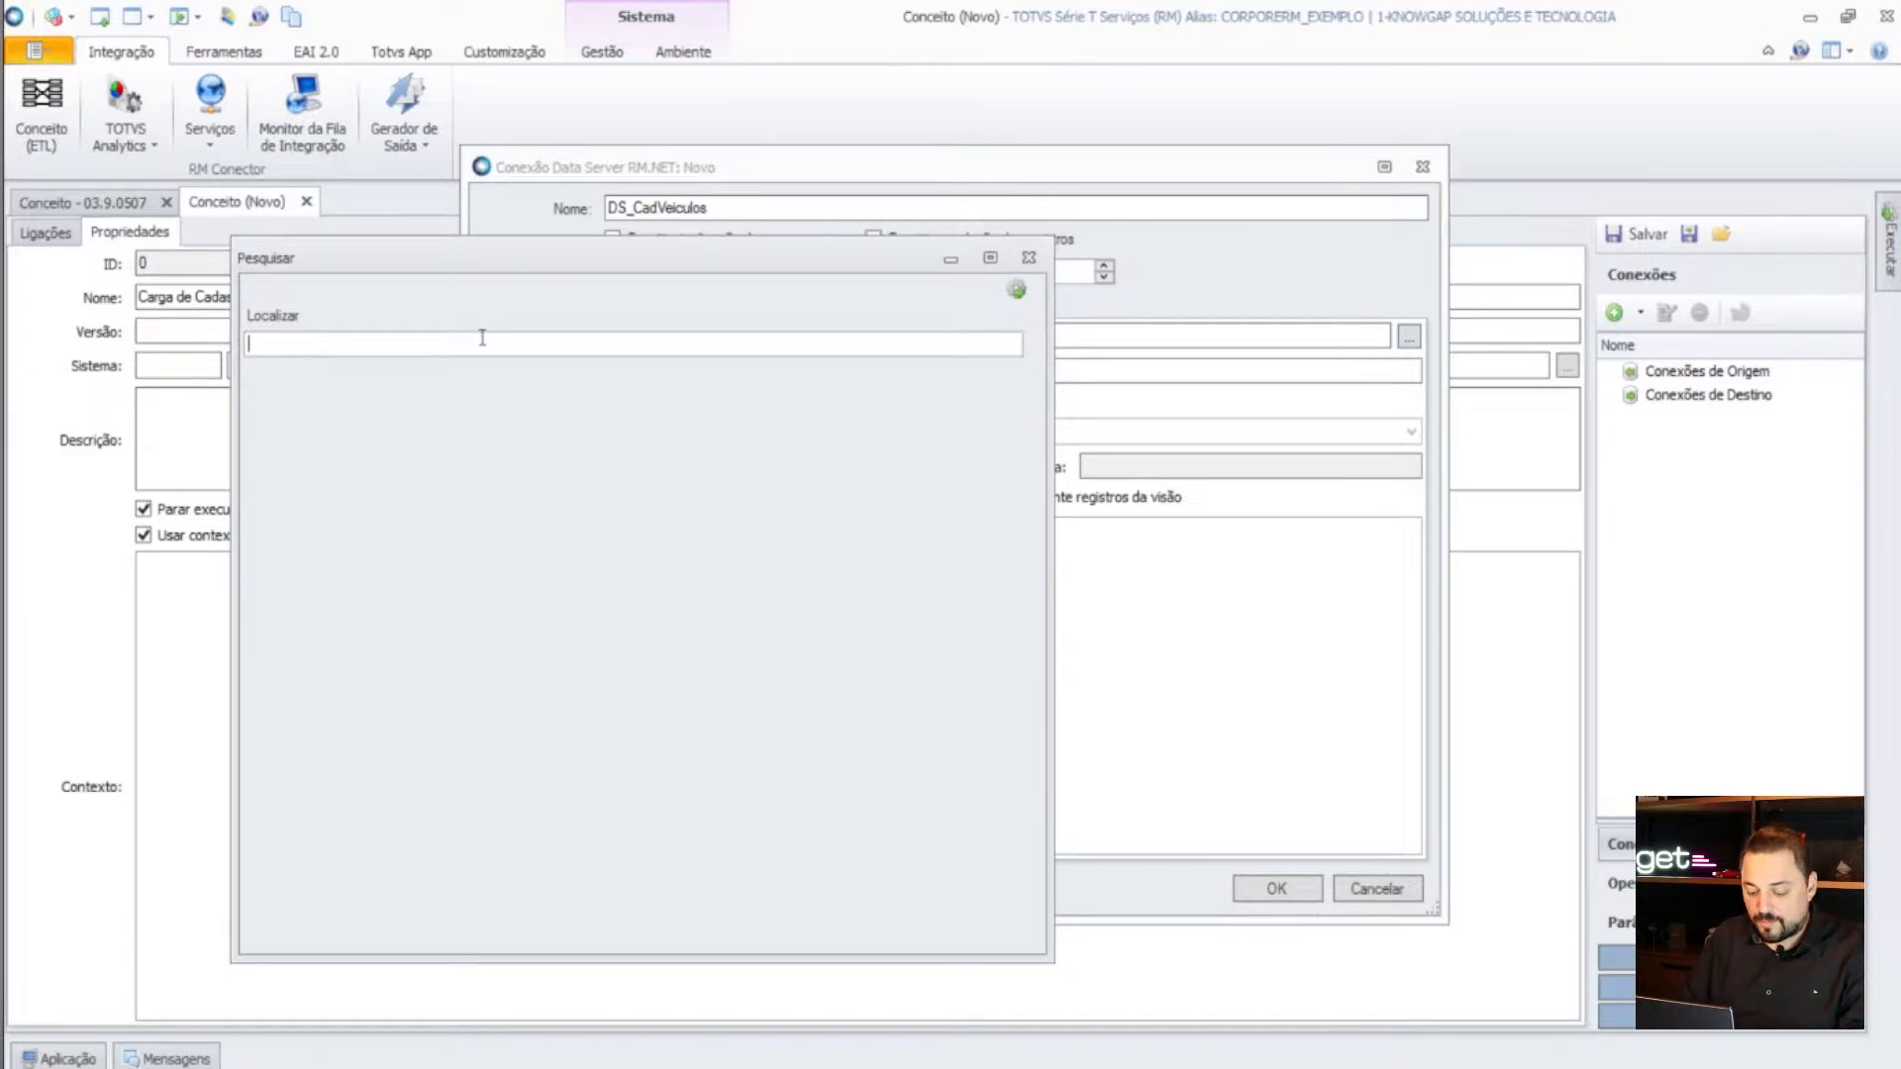
text(cada)
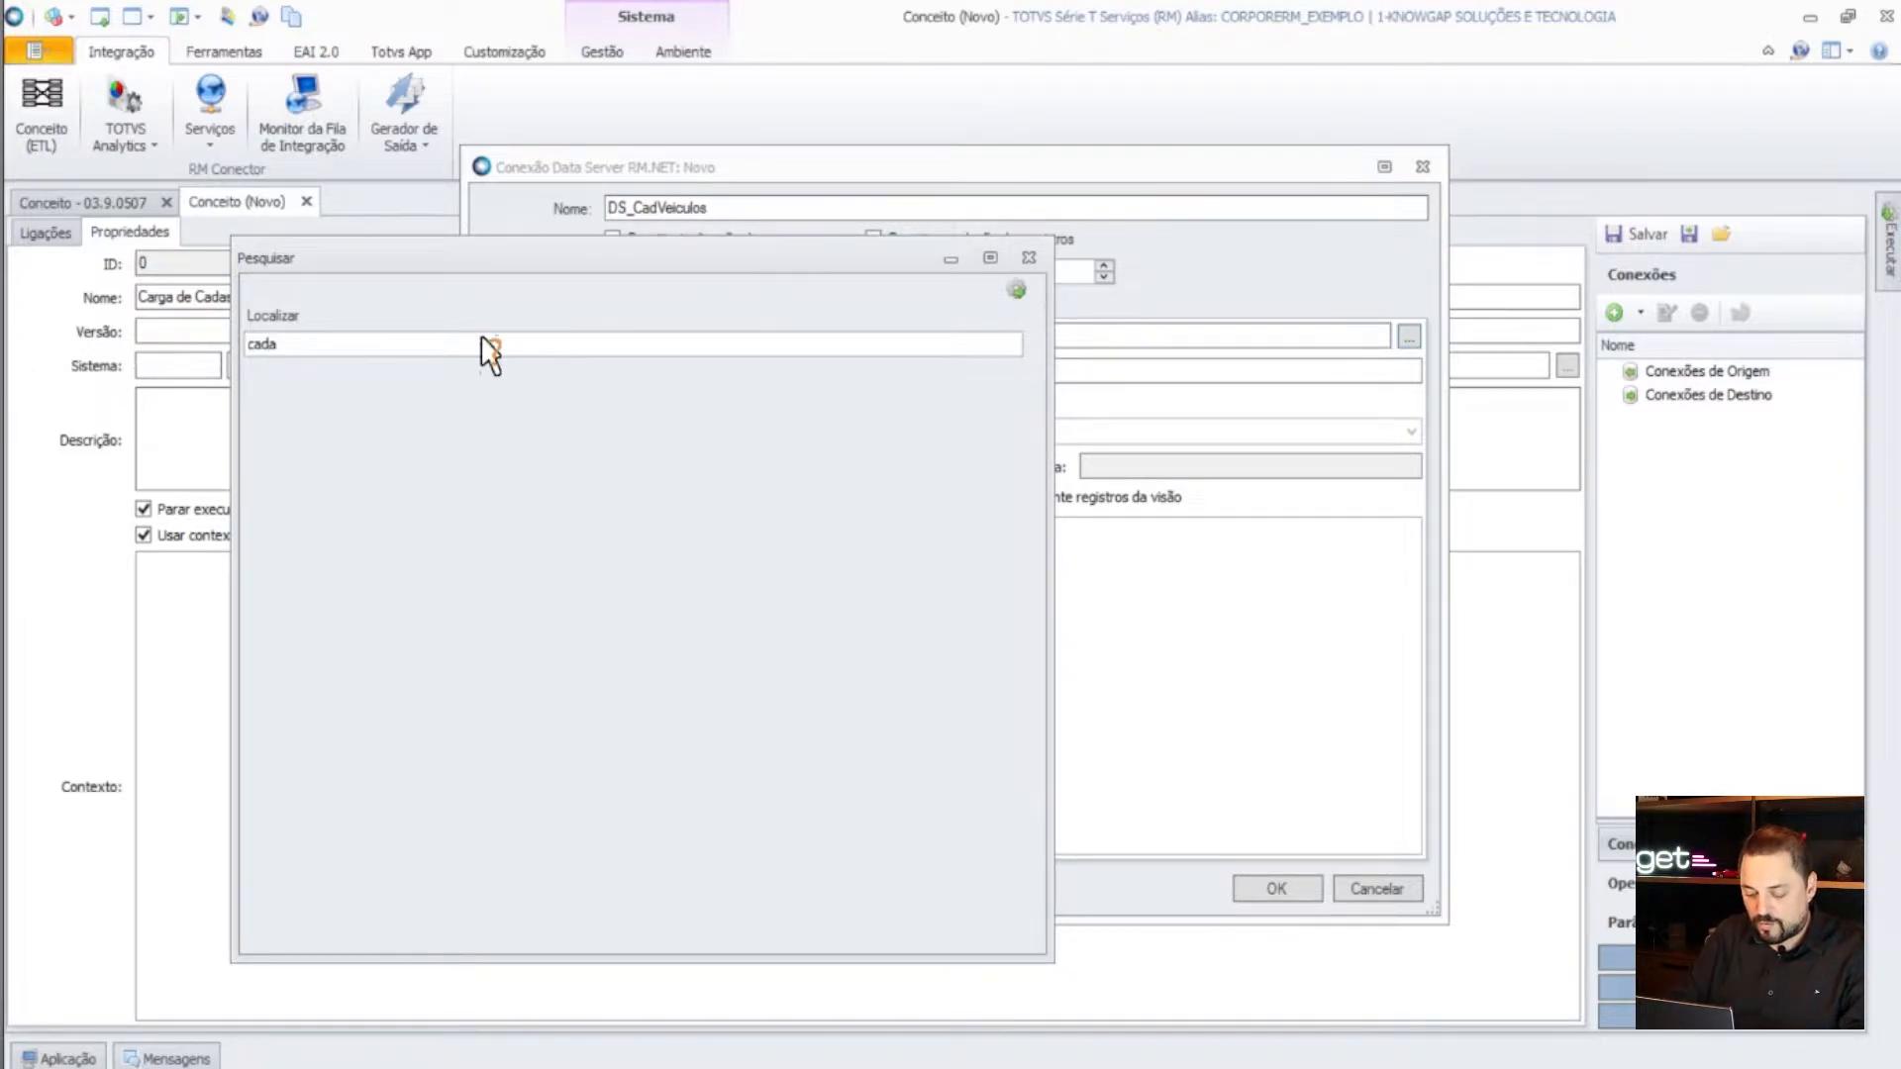
text(stro d)
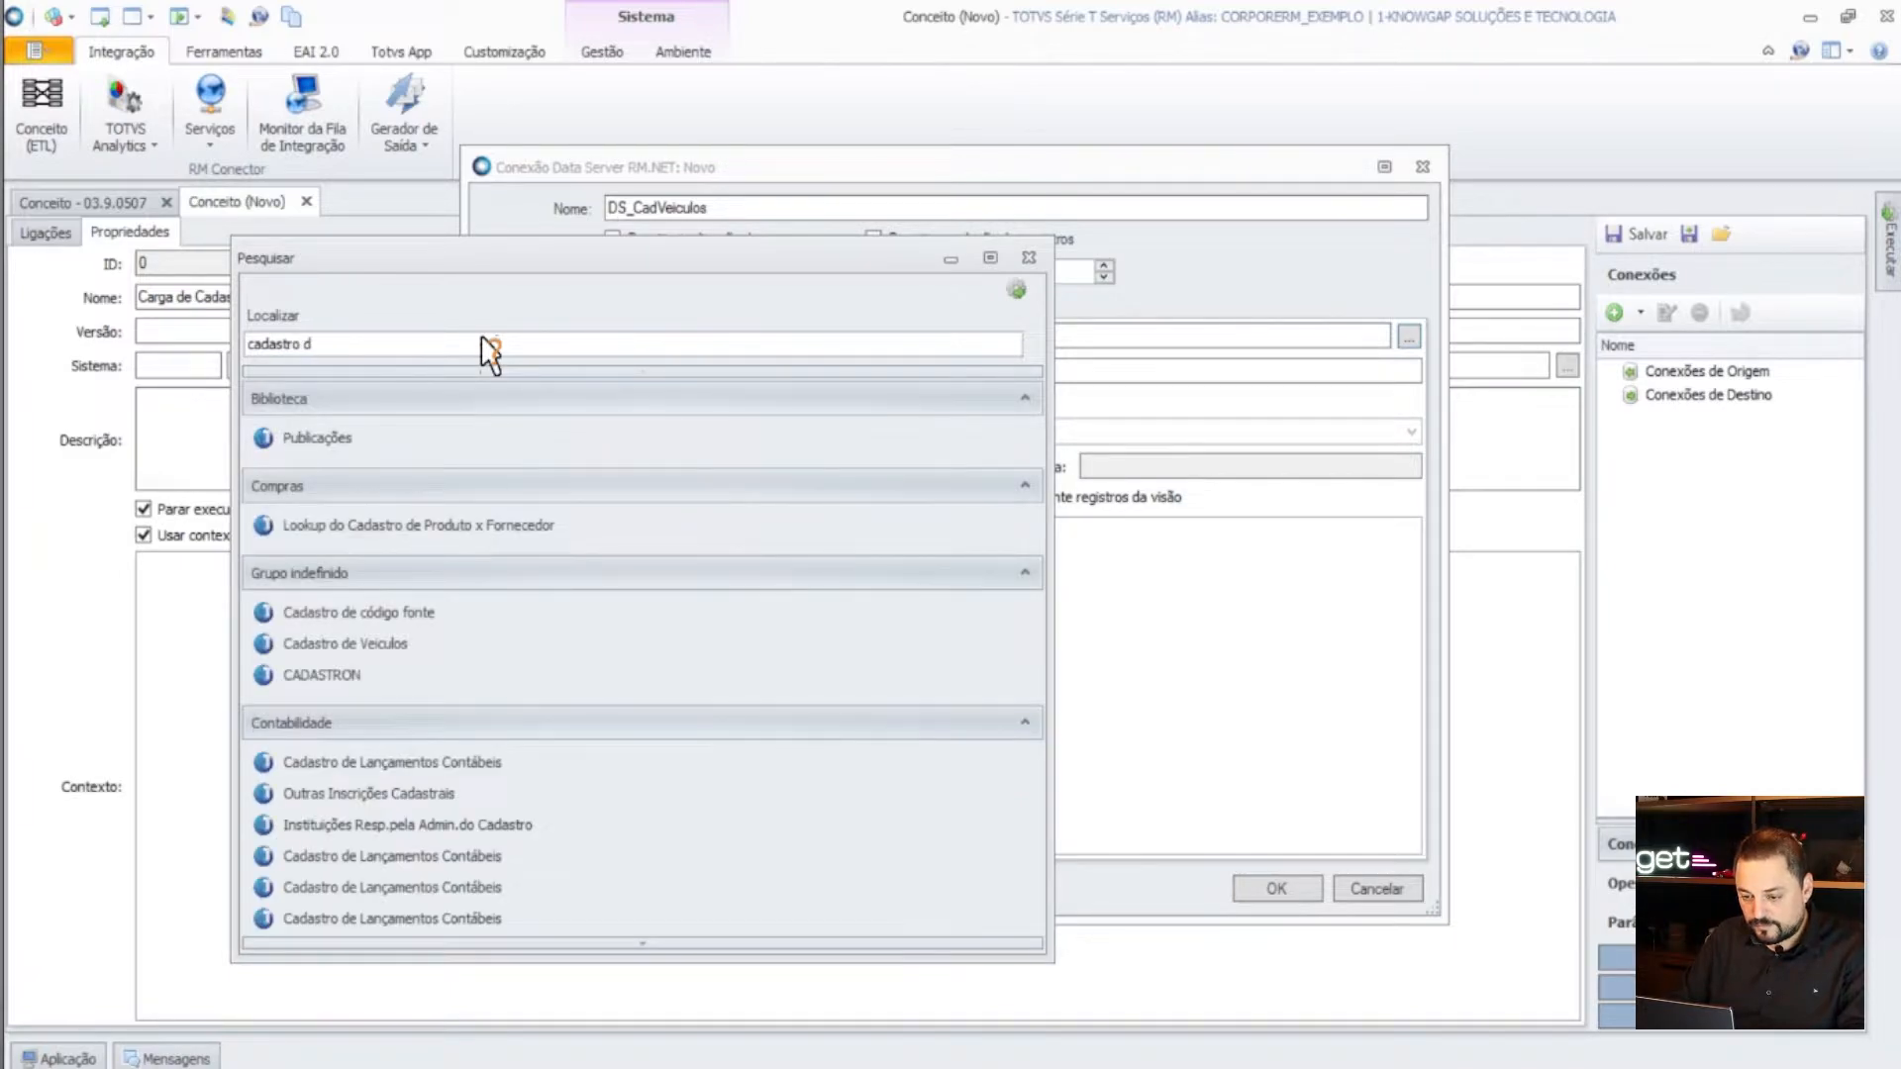
text(e vei)
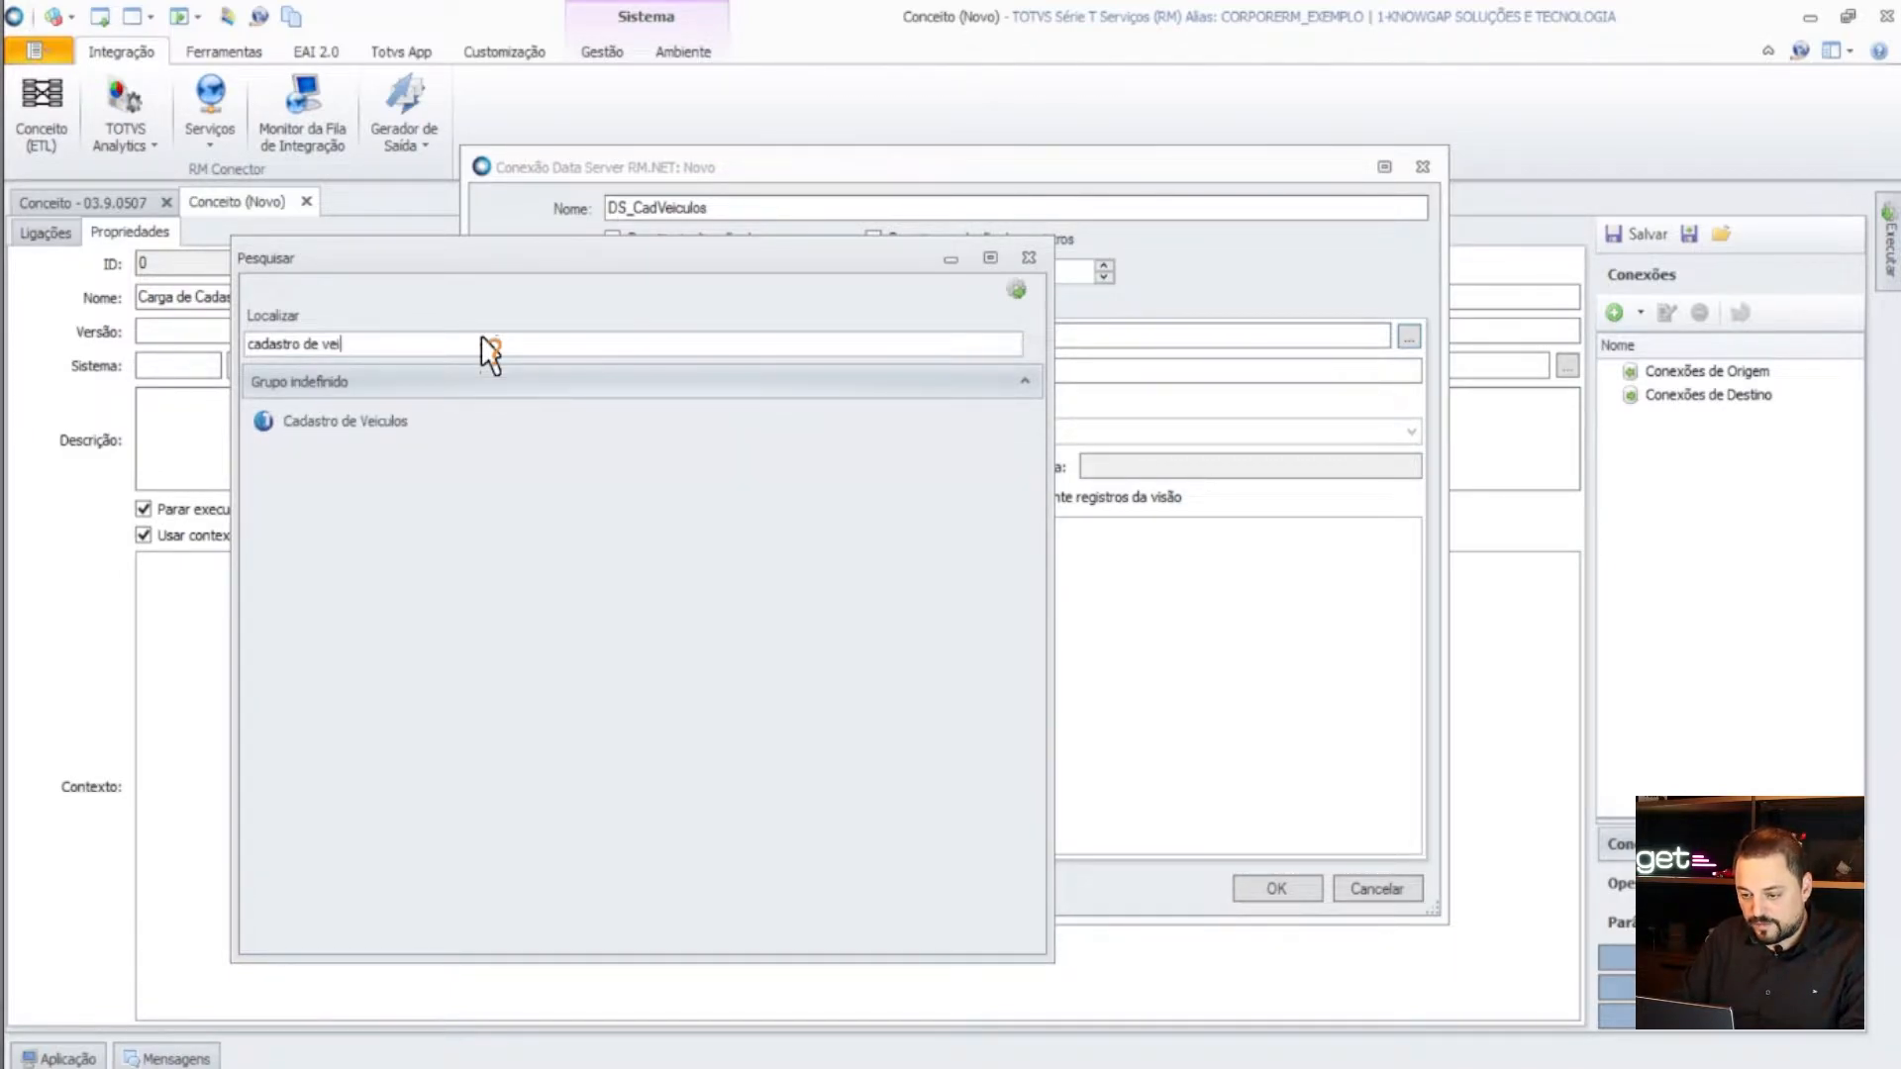
click(347, 422)
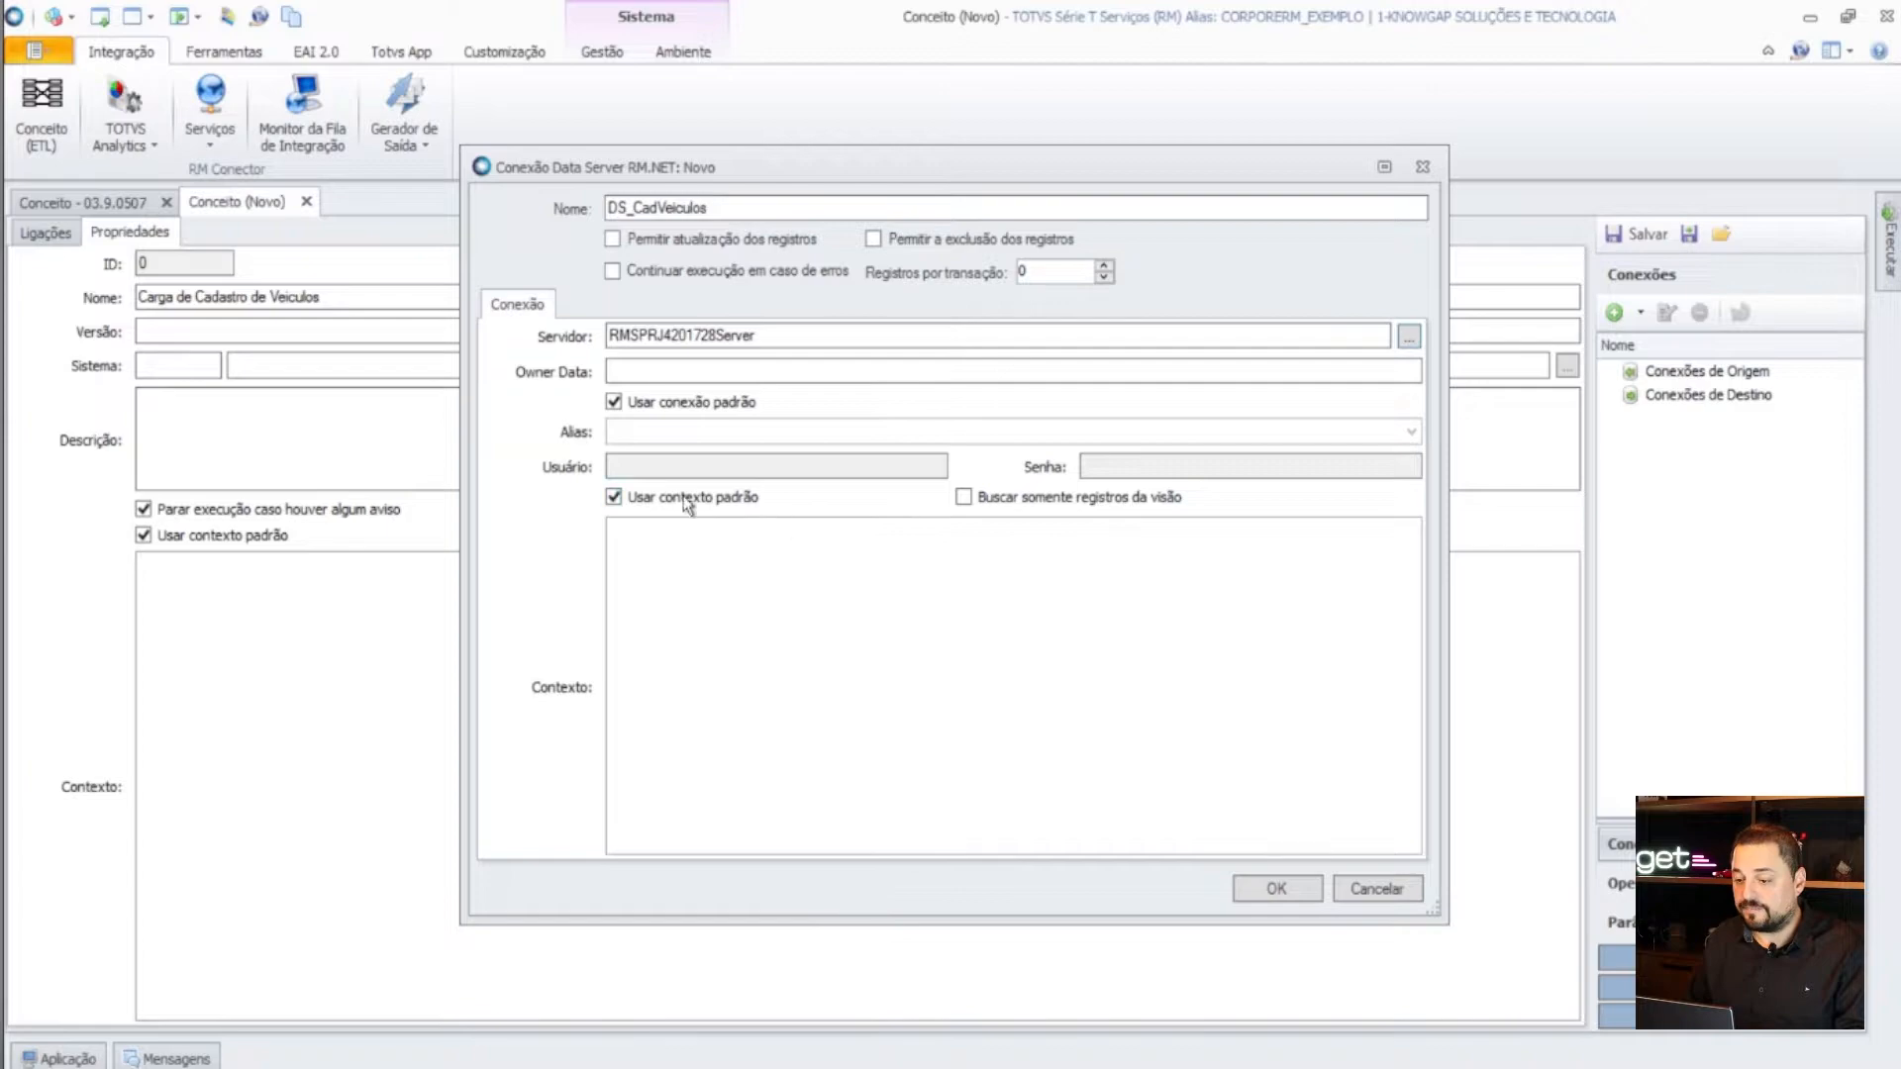
- Confirm DS_CadVeiculos and expand ZMDCADVEICULOS, reviewing PLACA, ANOF, ANOM, CHASSI, DISPONIVEL, ID and VLDIR
click(1277, 890)
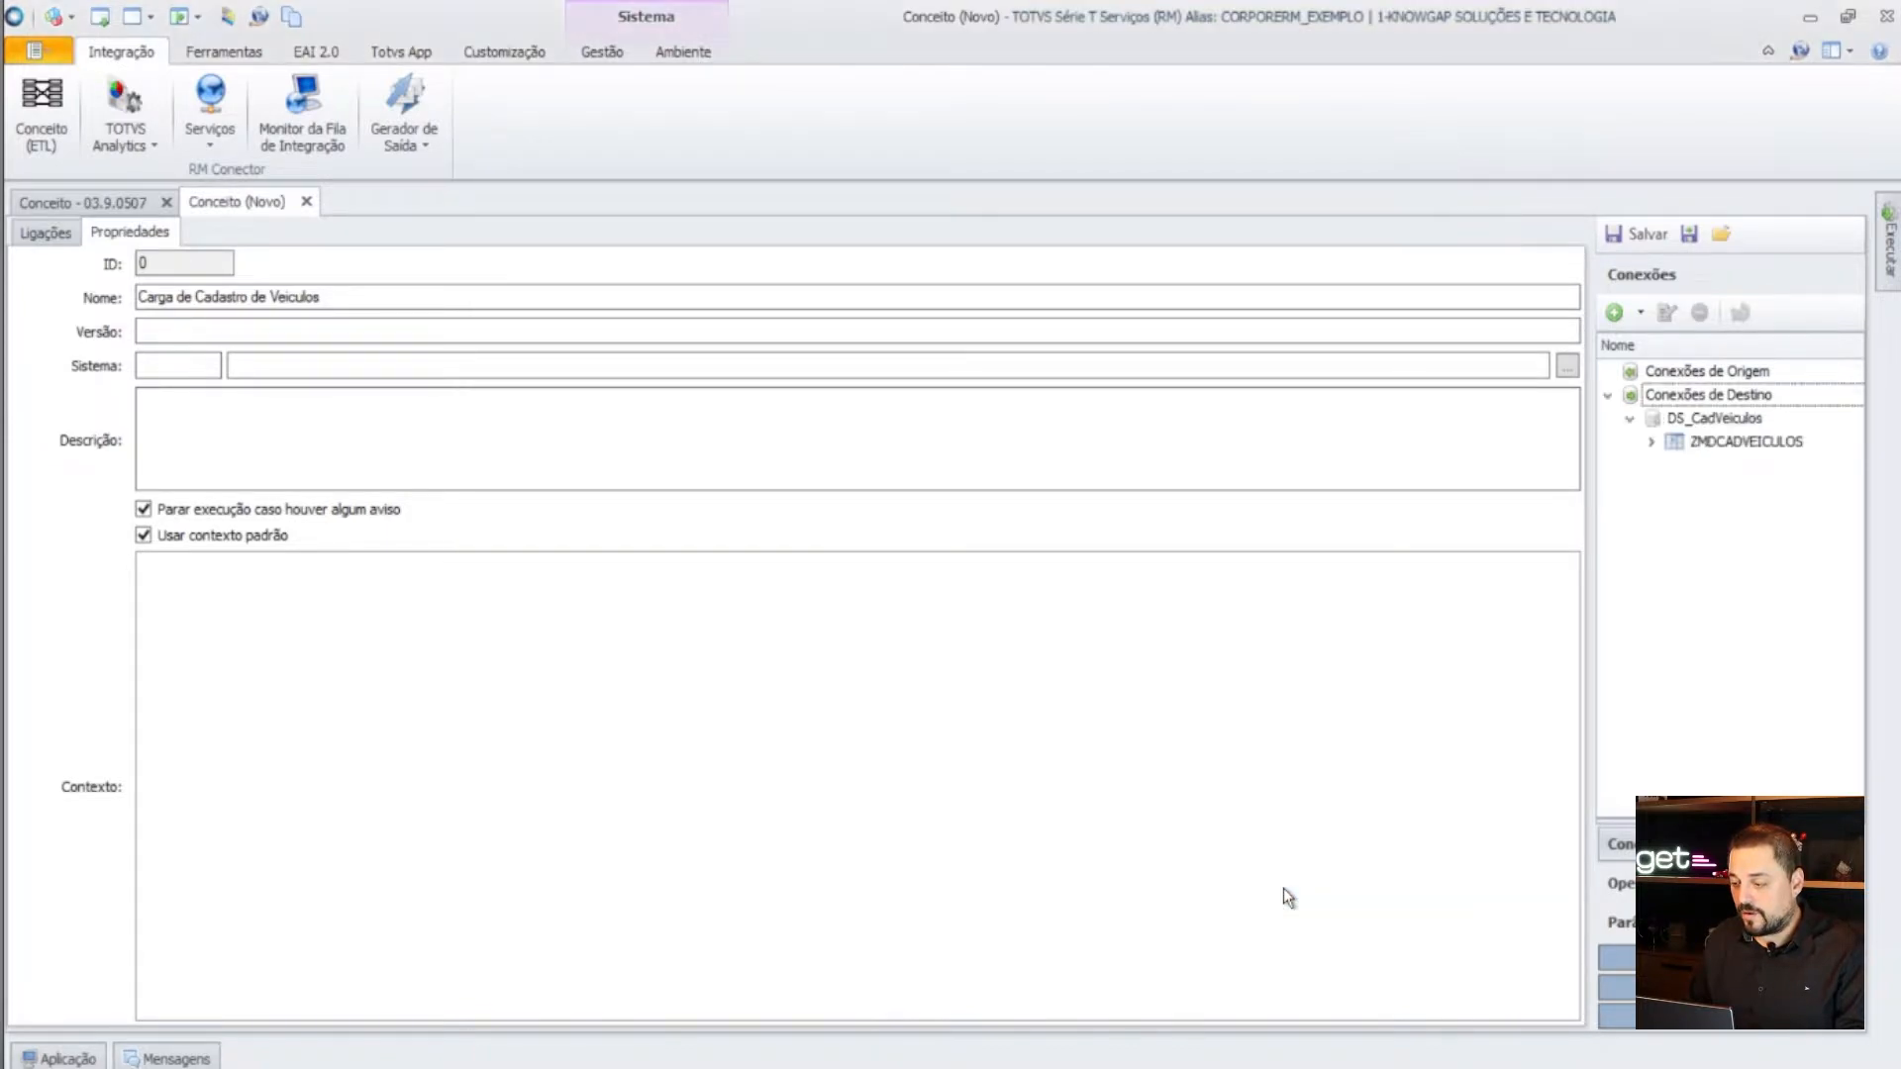
click(1653, 445)
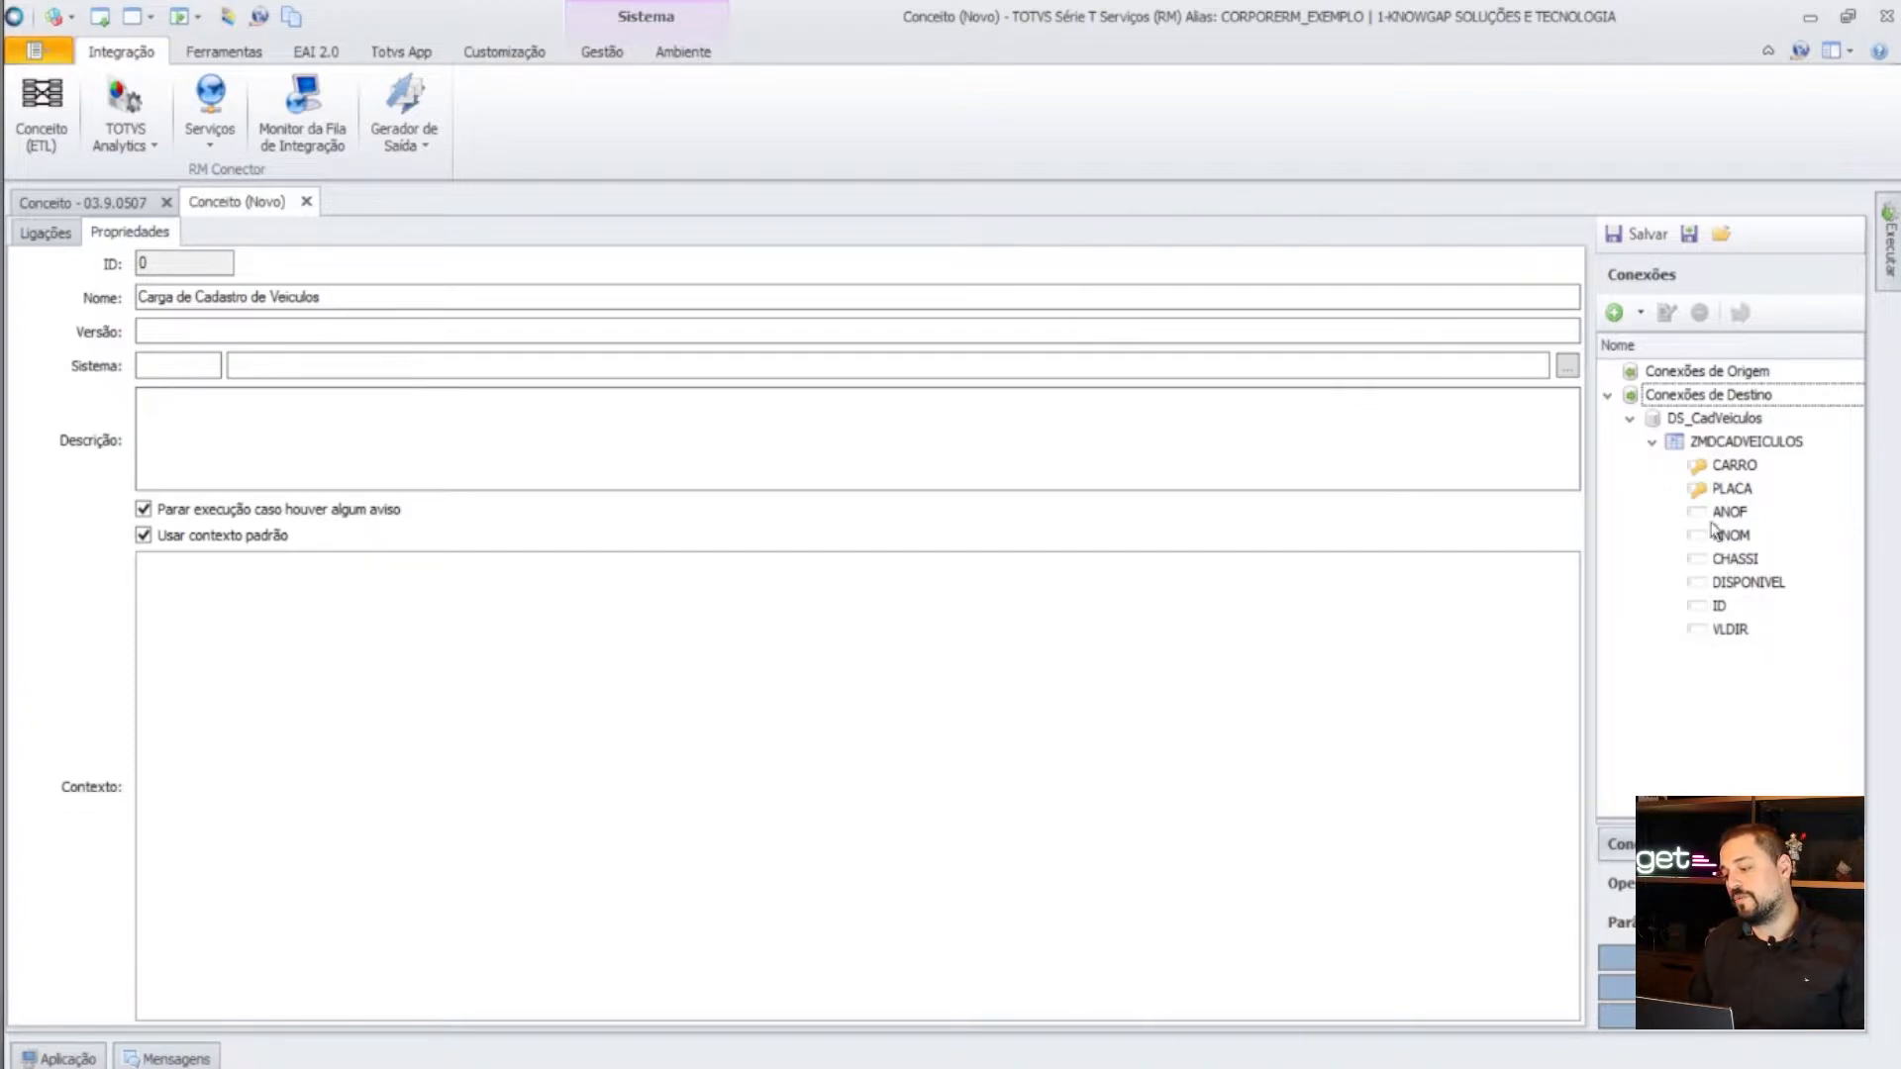
click(1735, 489)
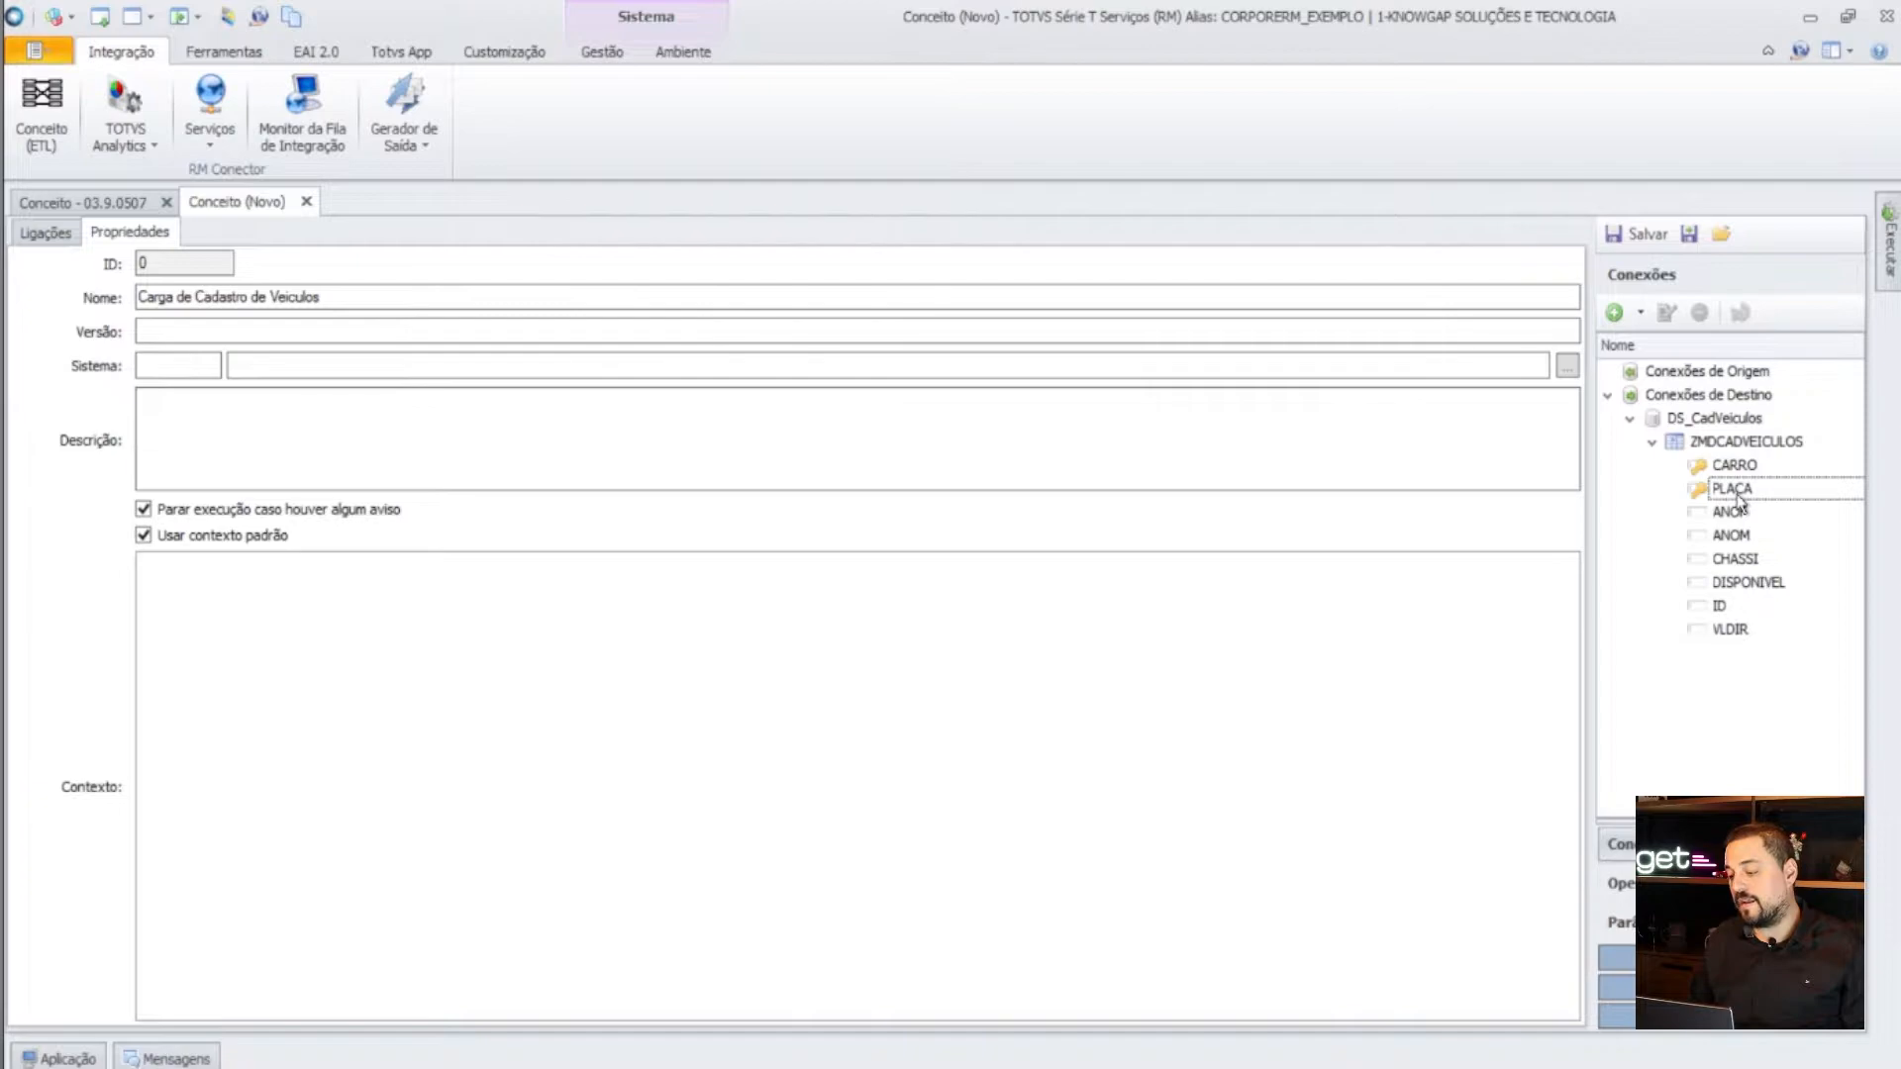
click(1732, 514)
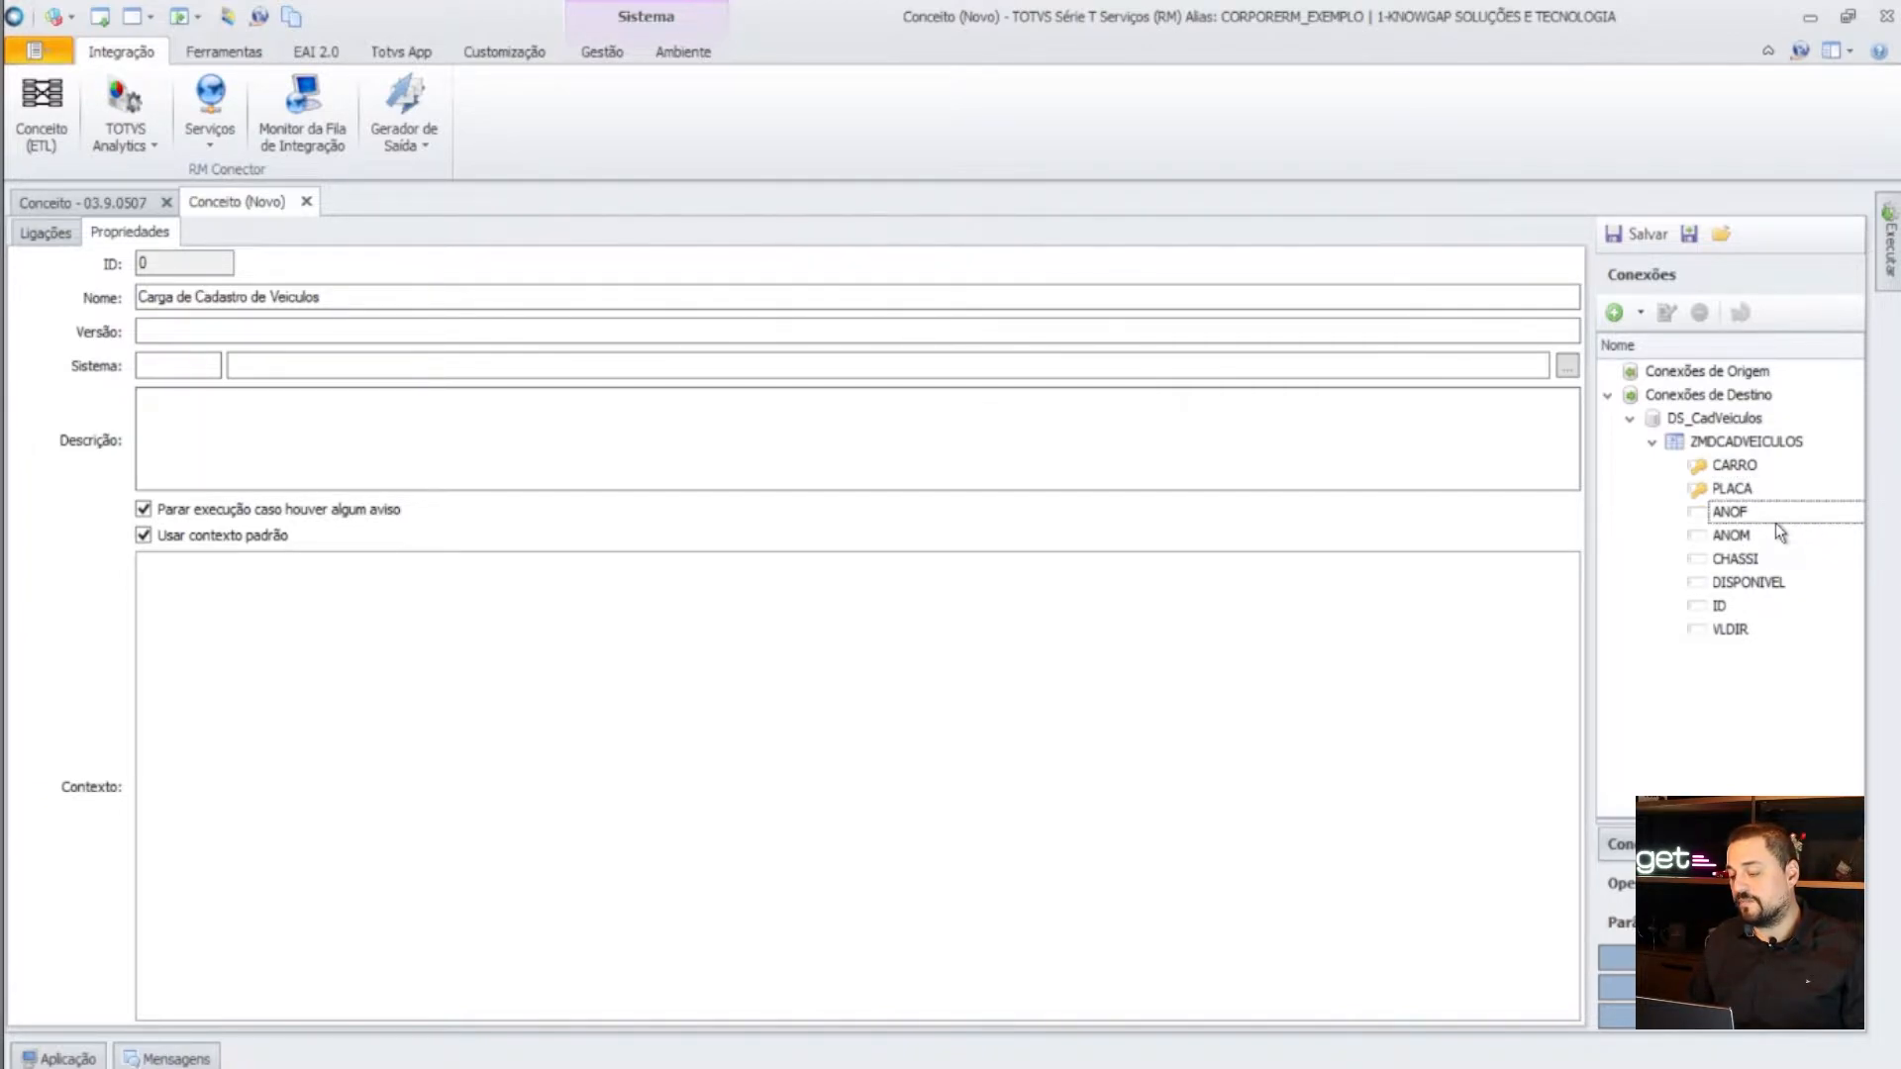
click(1777, 542)
click(1751, 561)
click(1767, 588)
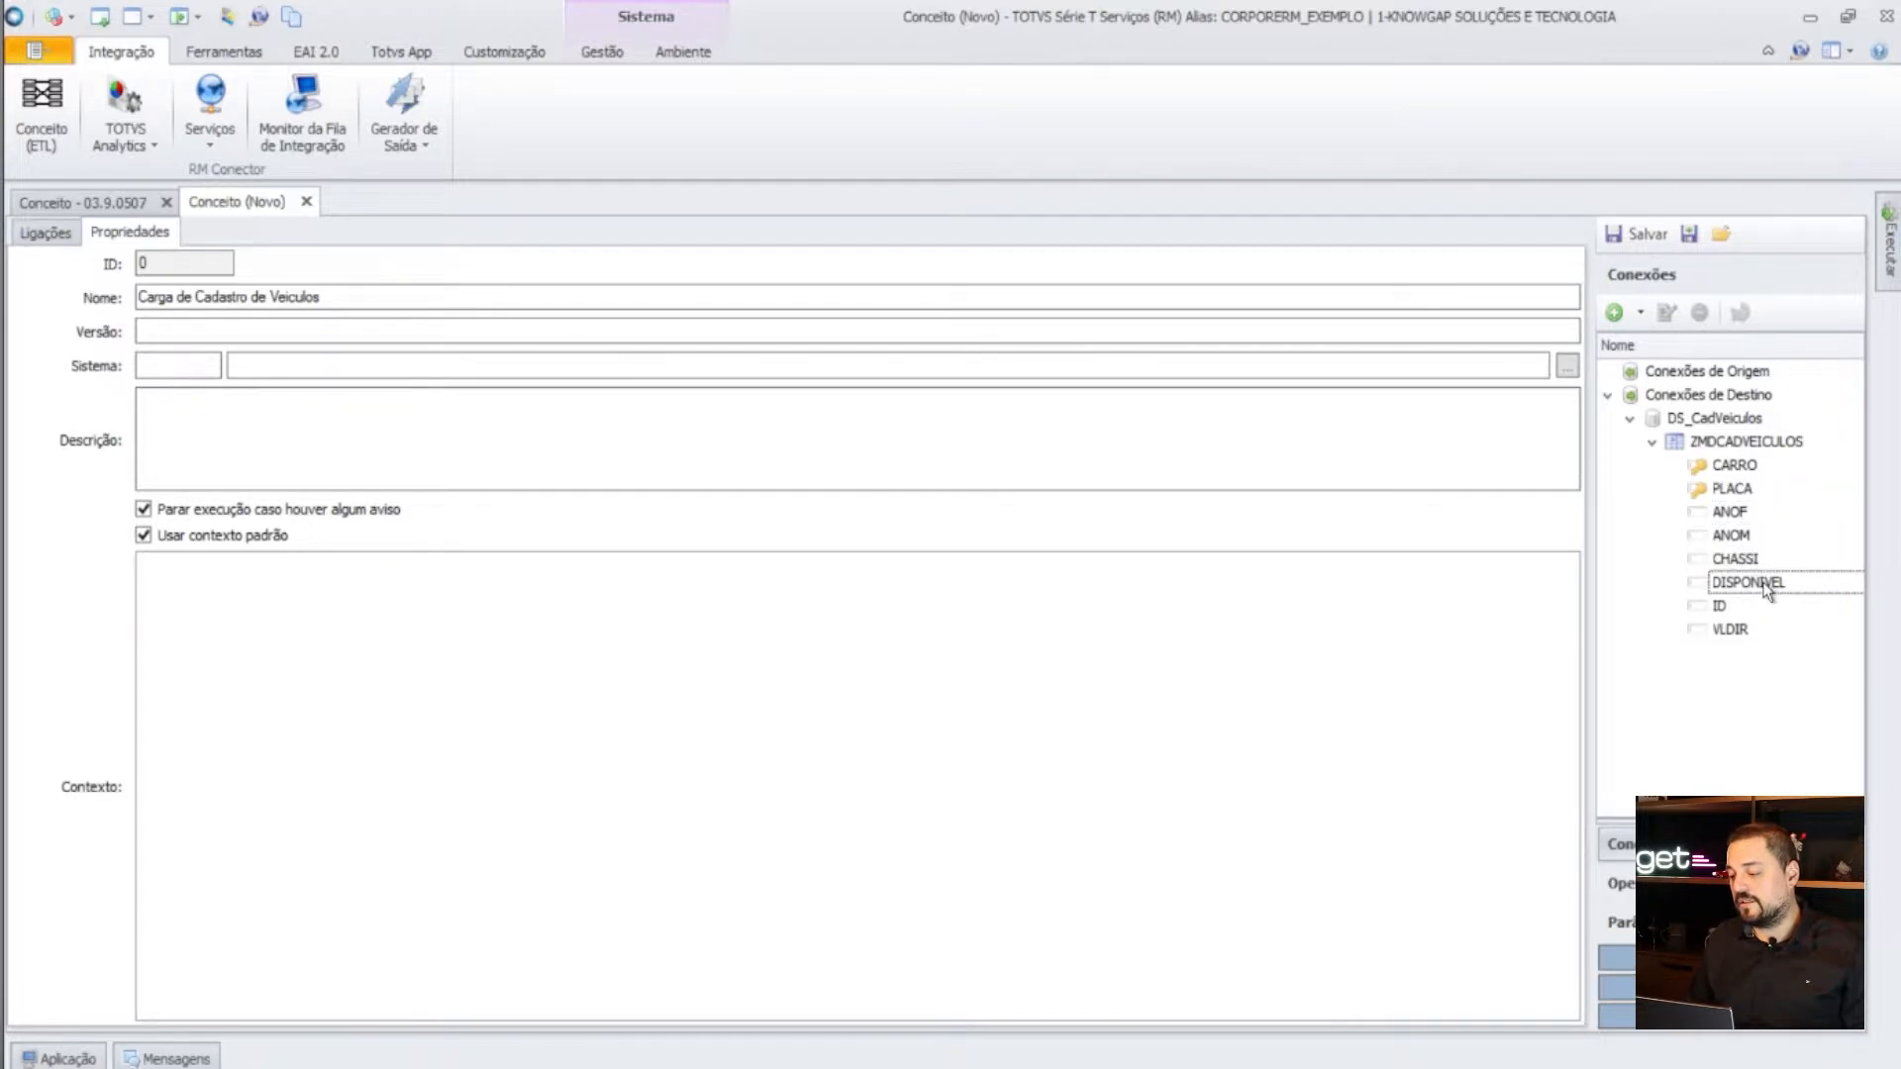
click(1715, 608)
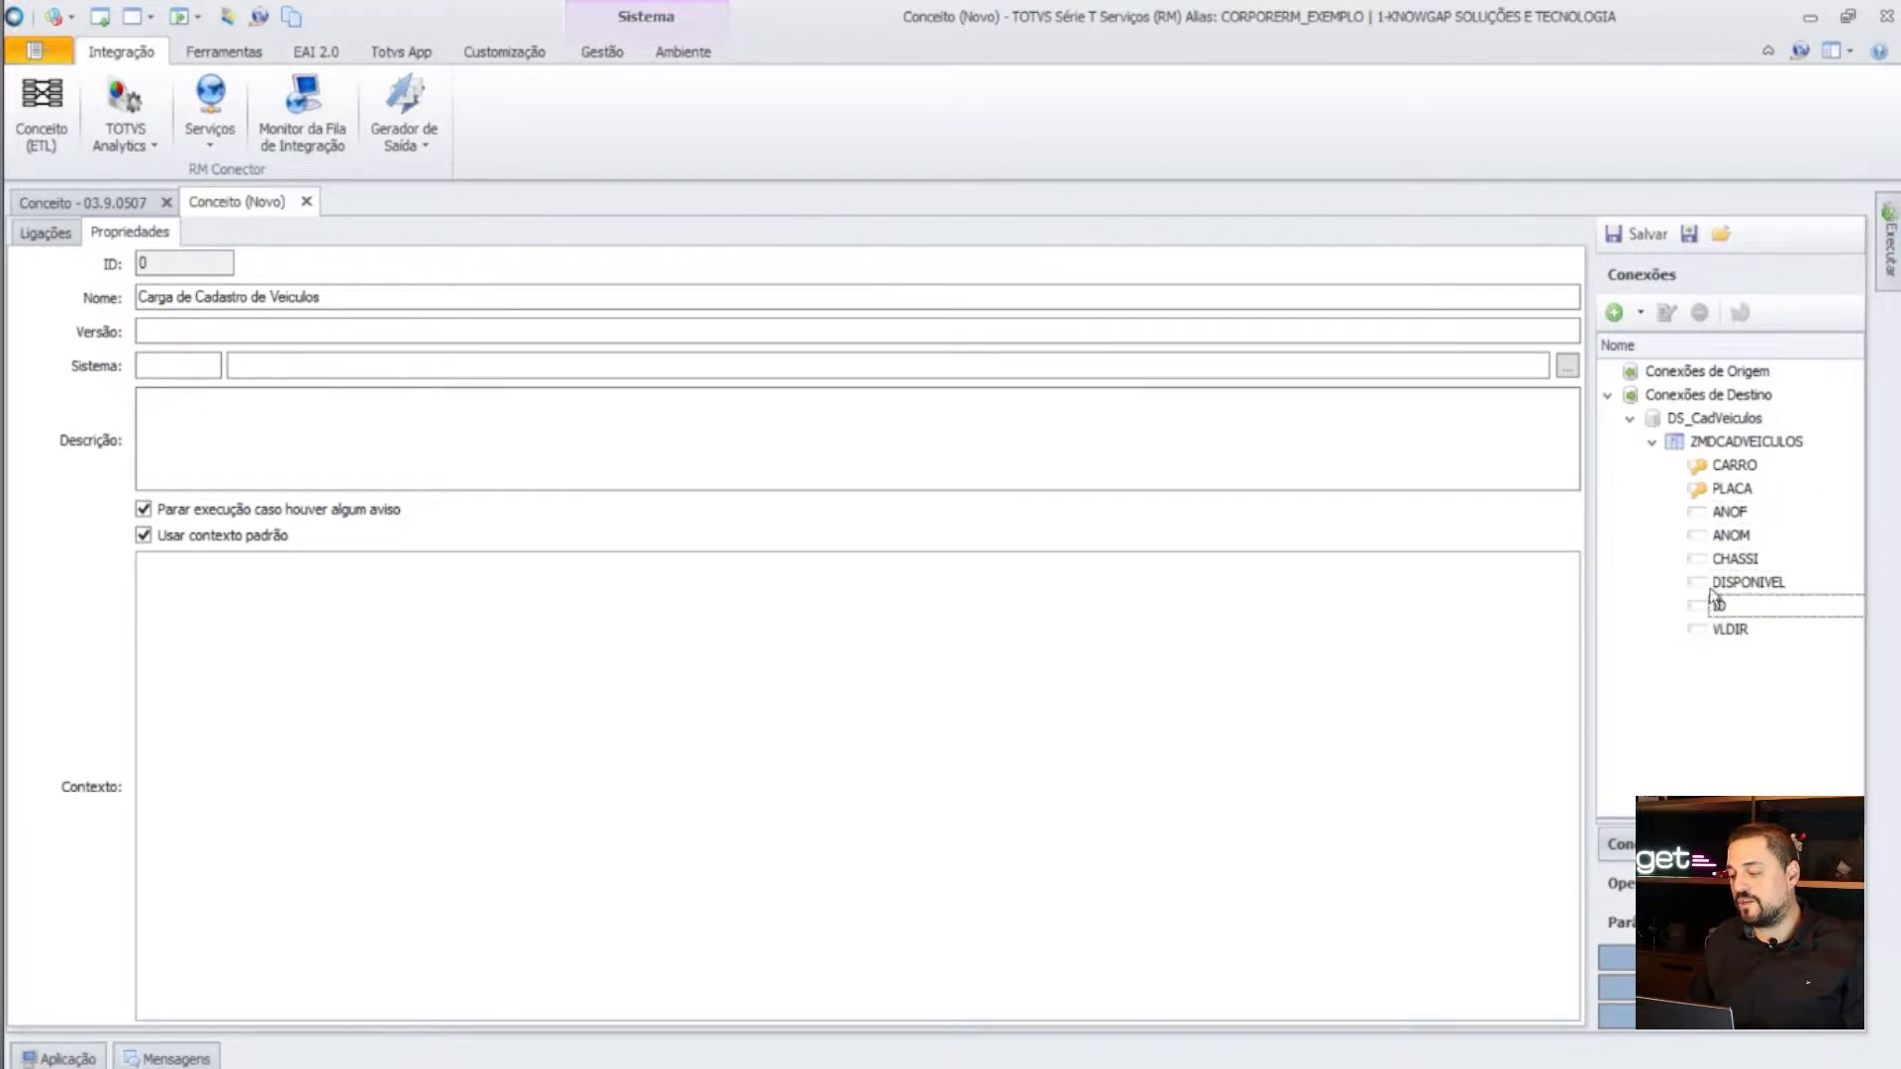
click(1728, 631)
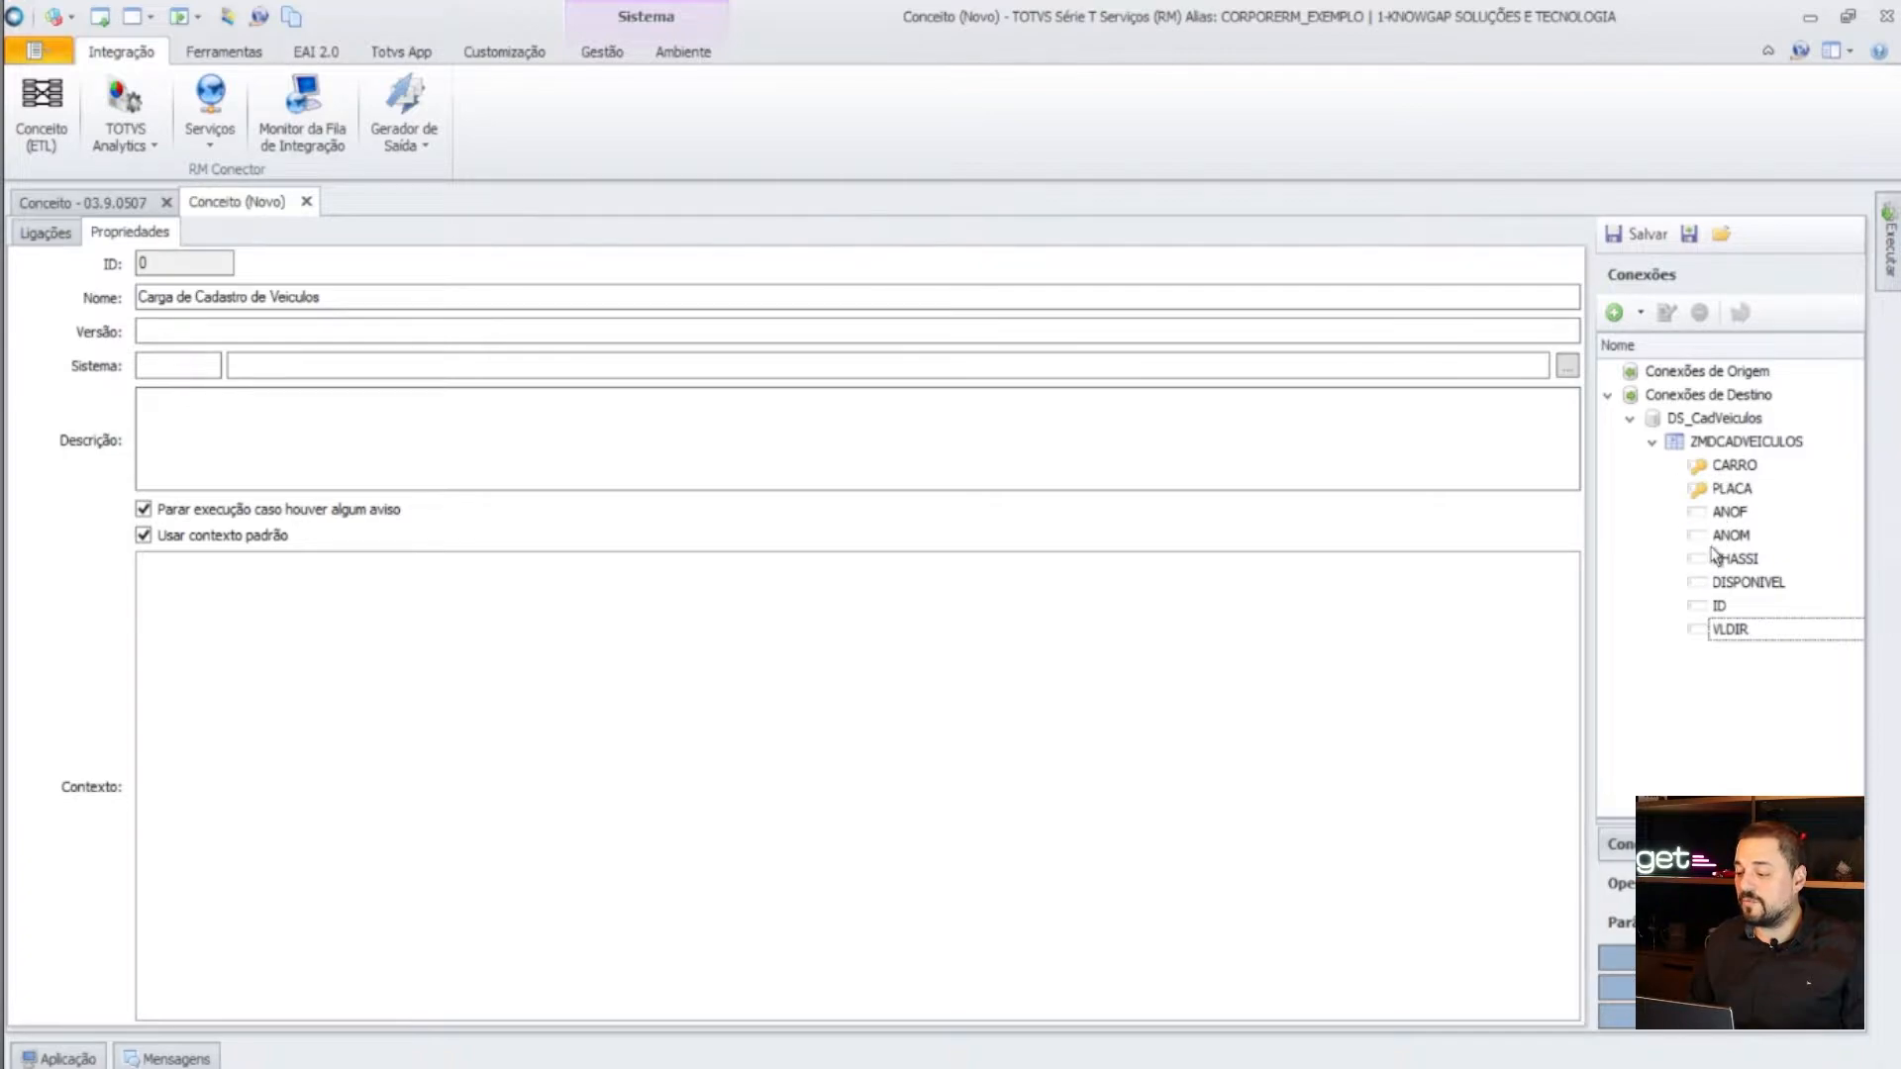
- Revisit the PLACA, ANOF, CHASSI, ID and VLDIR fields of ZMDCADVEICULOS
click(1734, 487)
click(1740, 513)
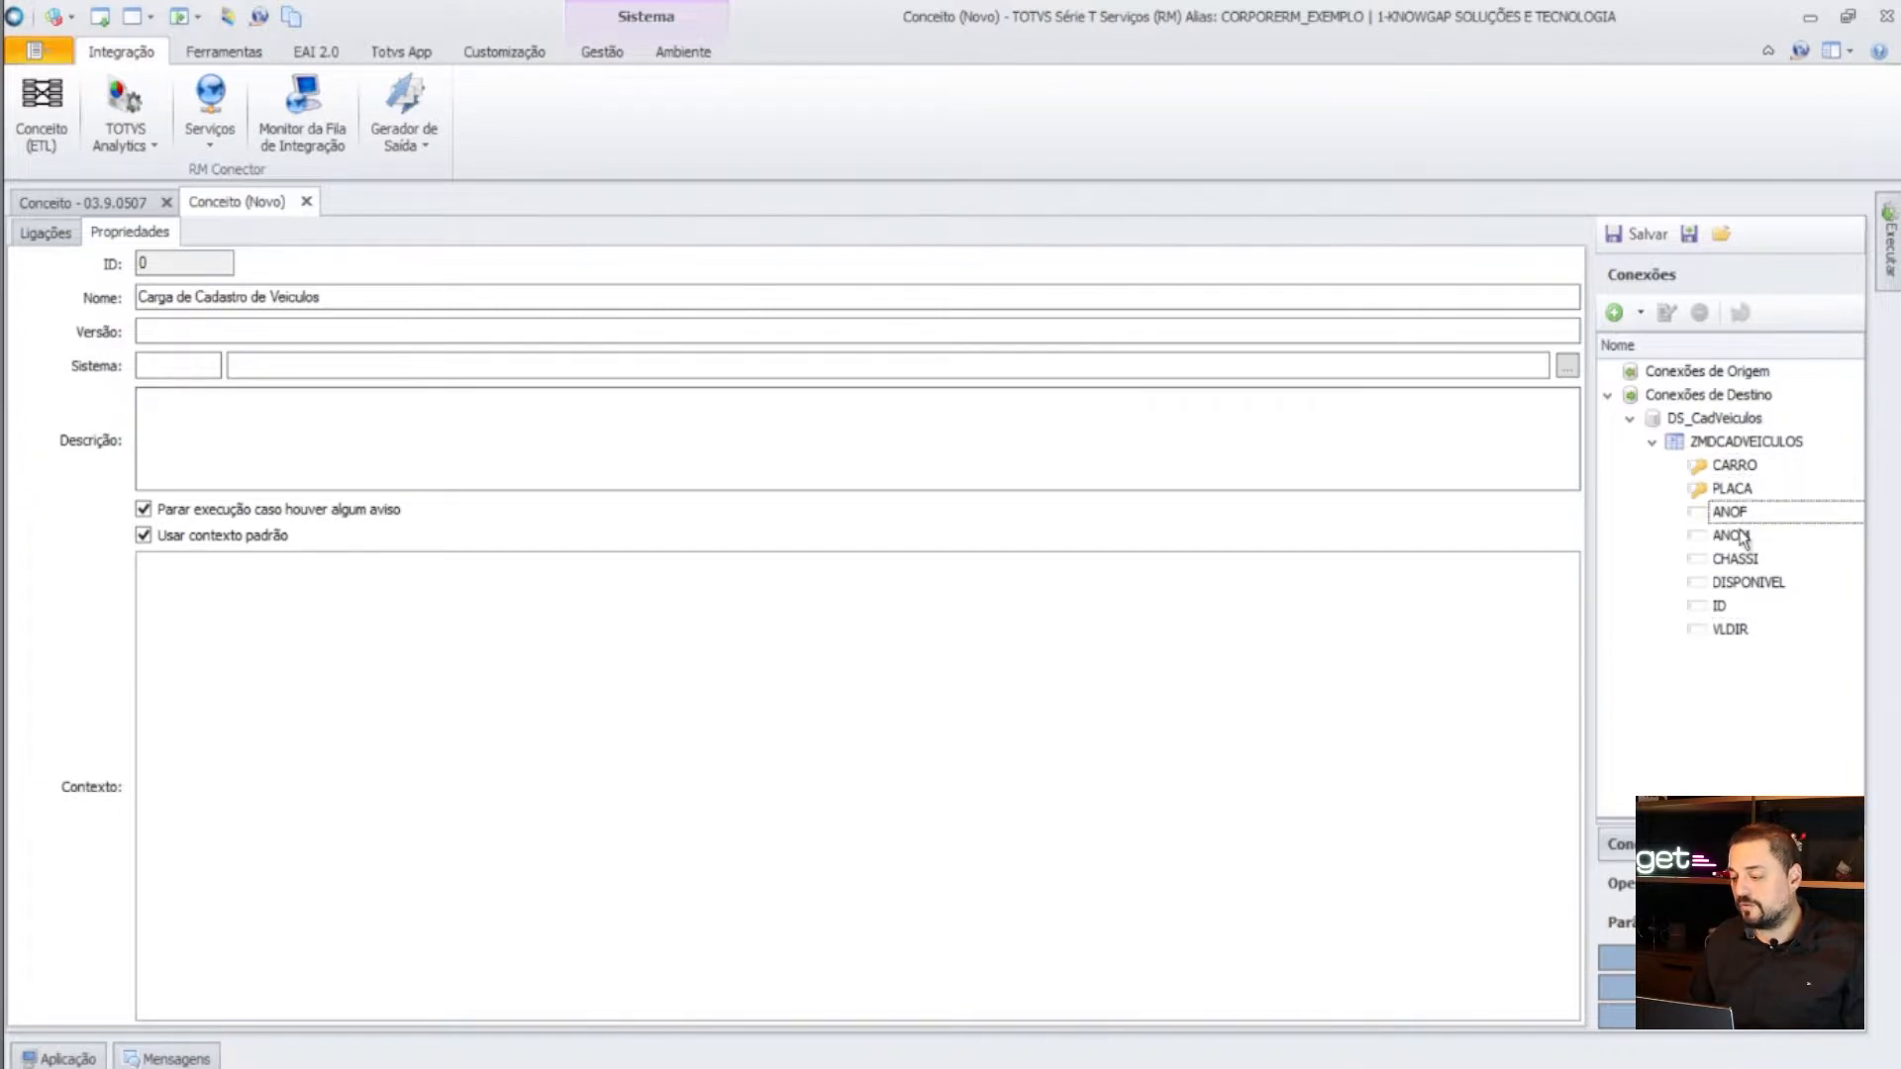
click(1737, 557)
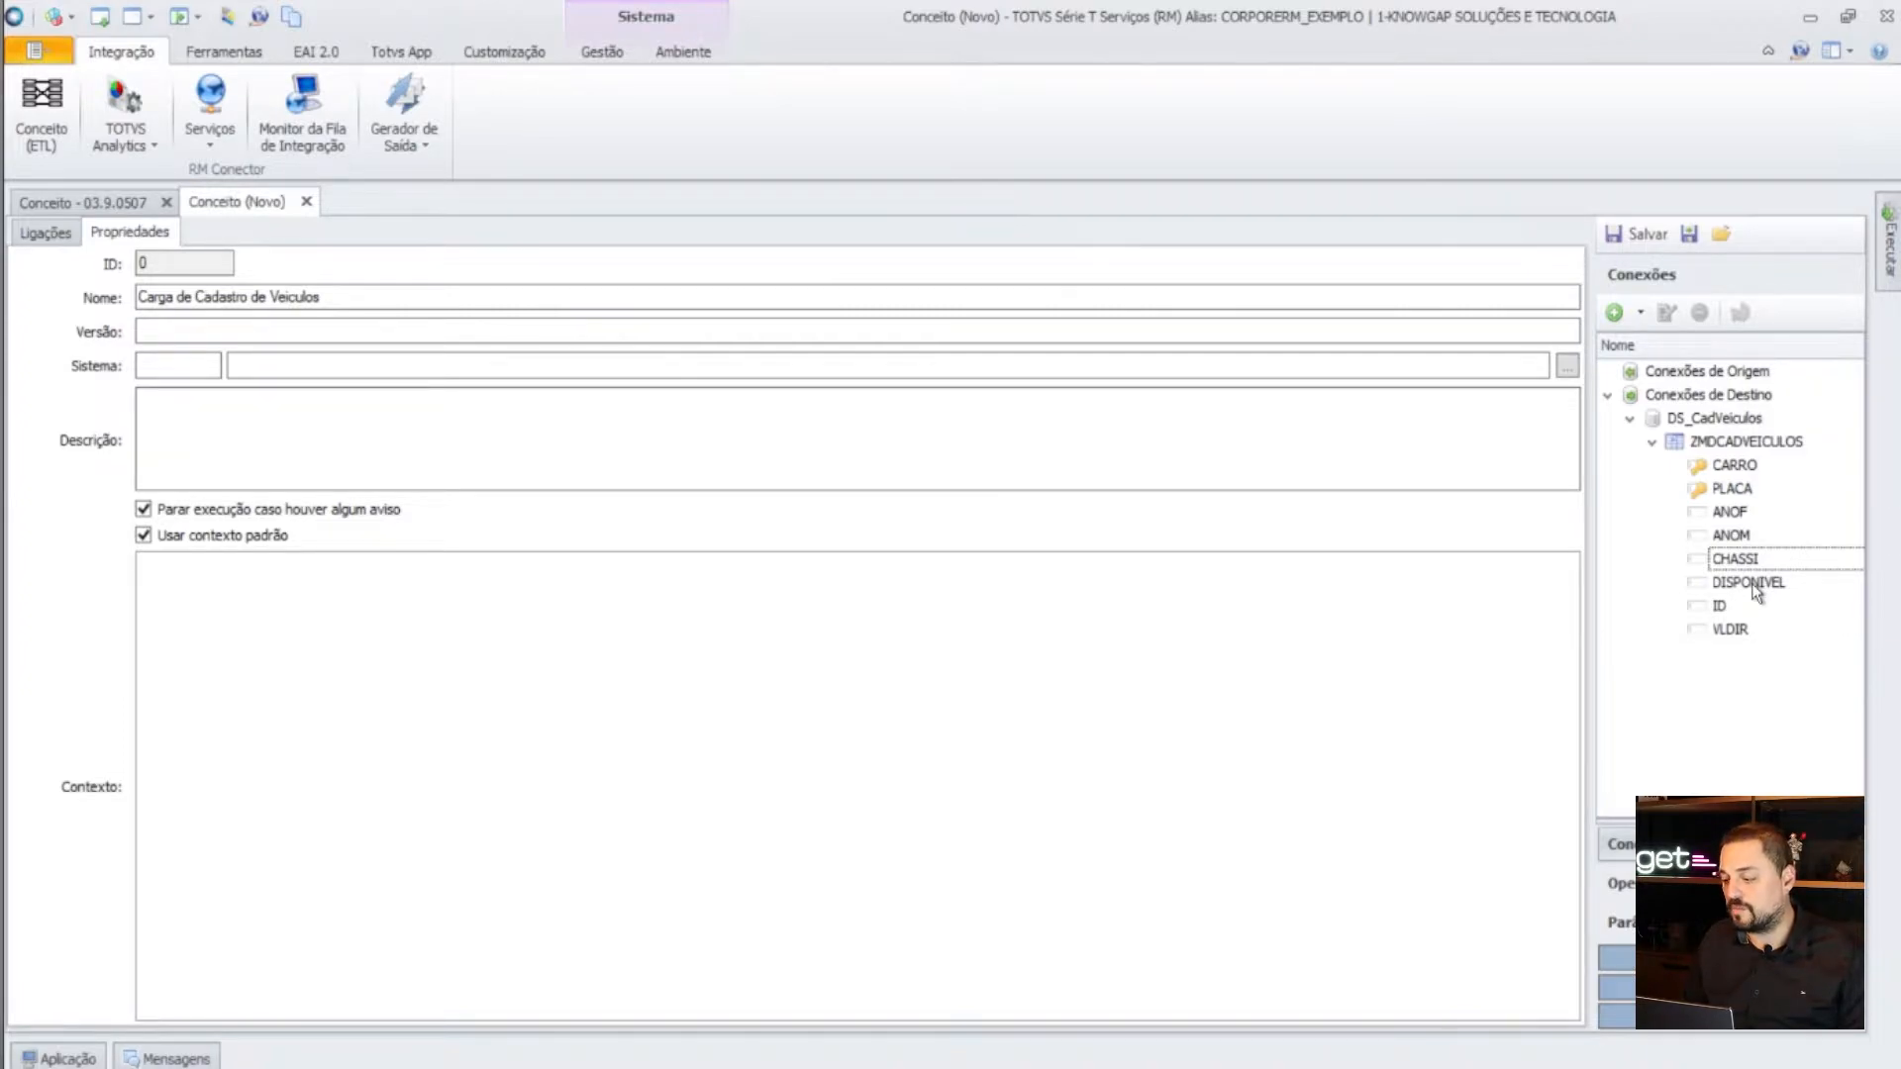
click(1725, 608)
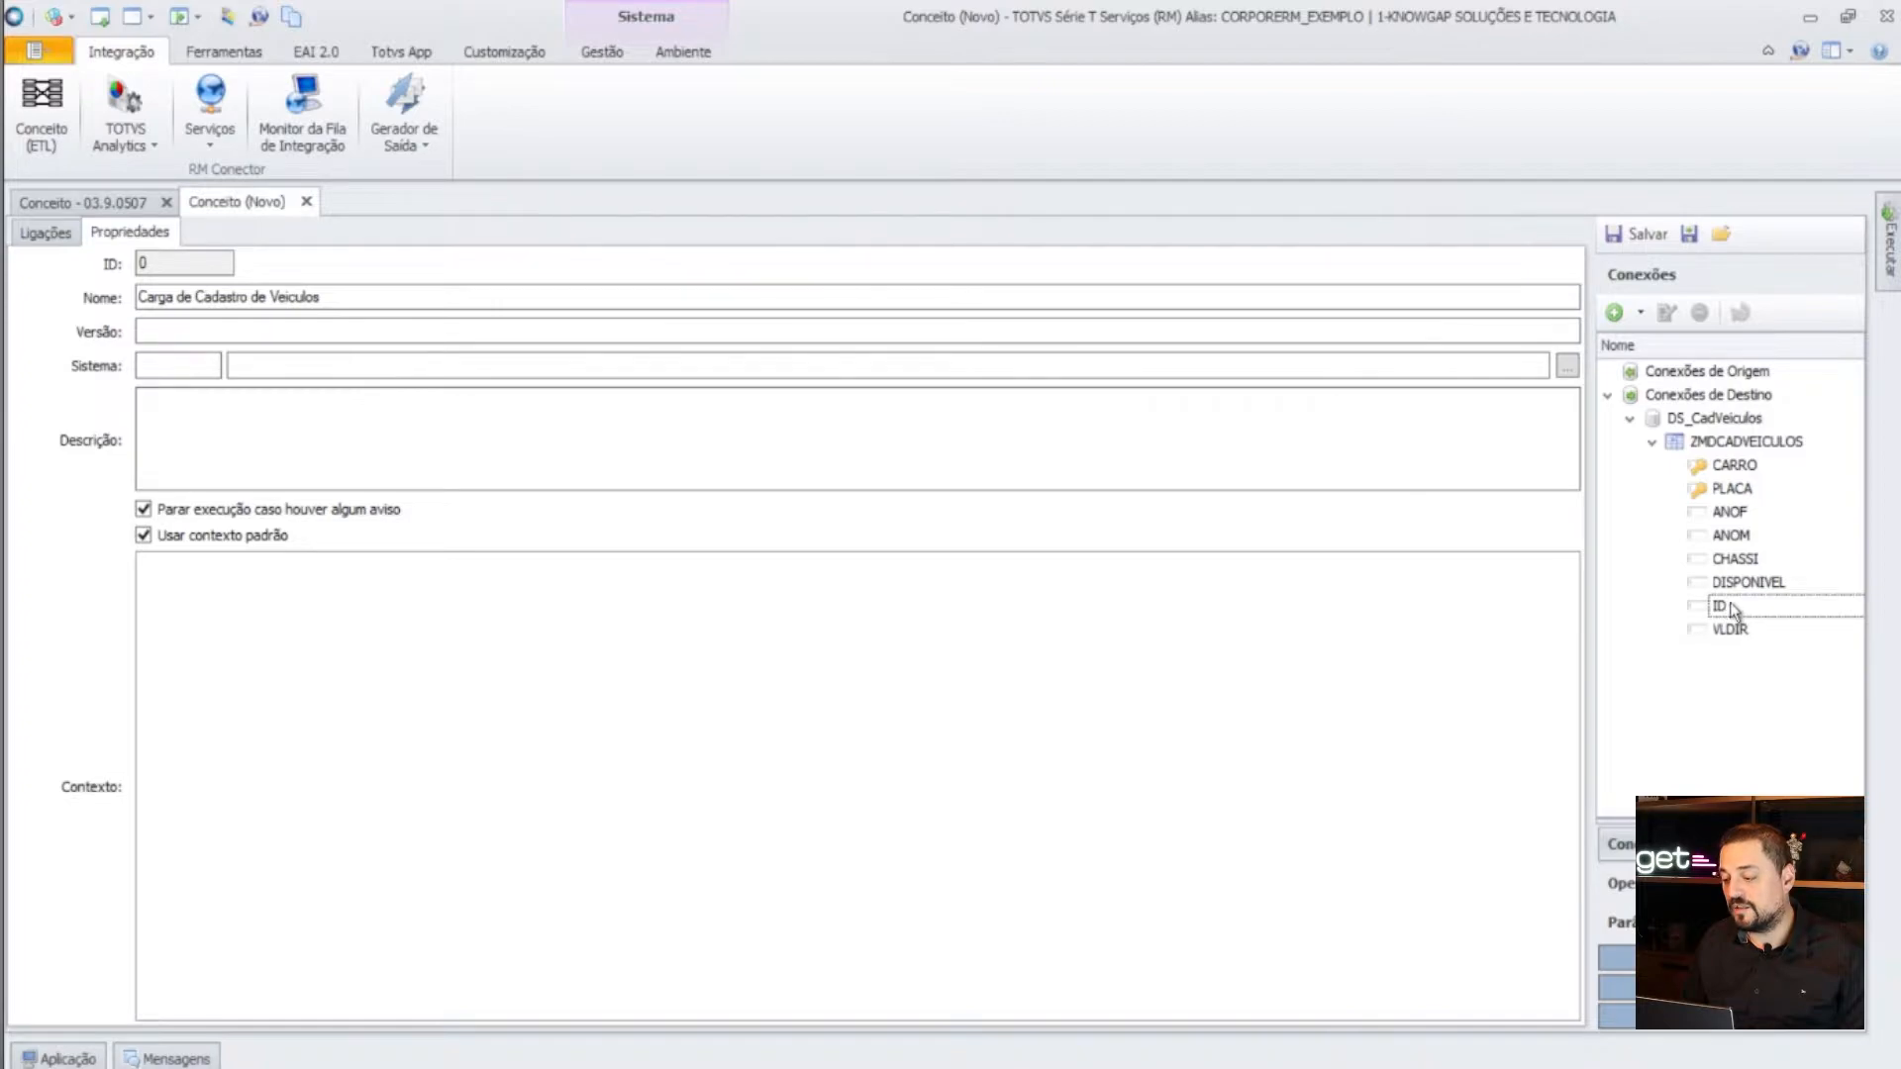
click(1741, 631)
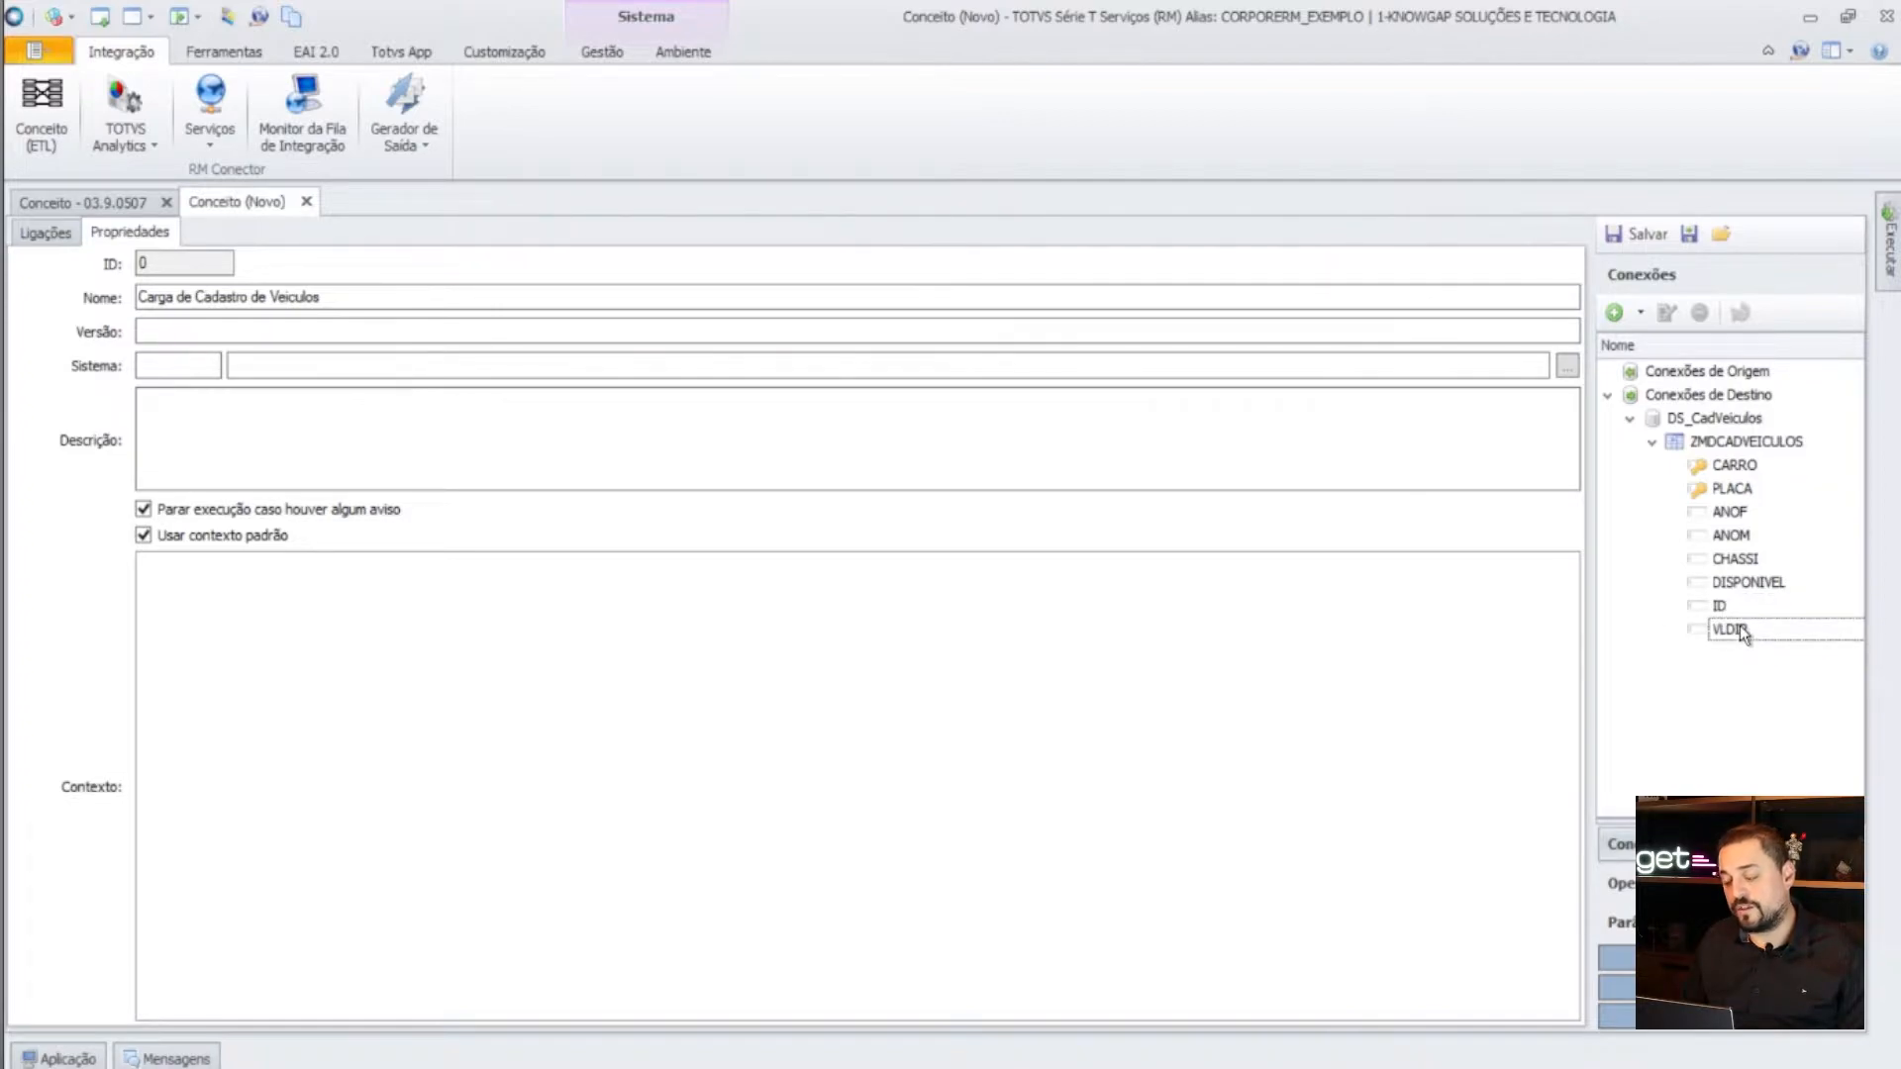
- Add a new Arquivo Texto connection under Conexões de Origem
click(1703, 370)
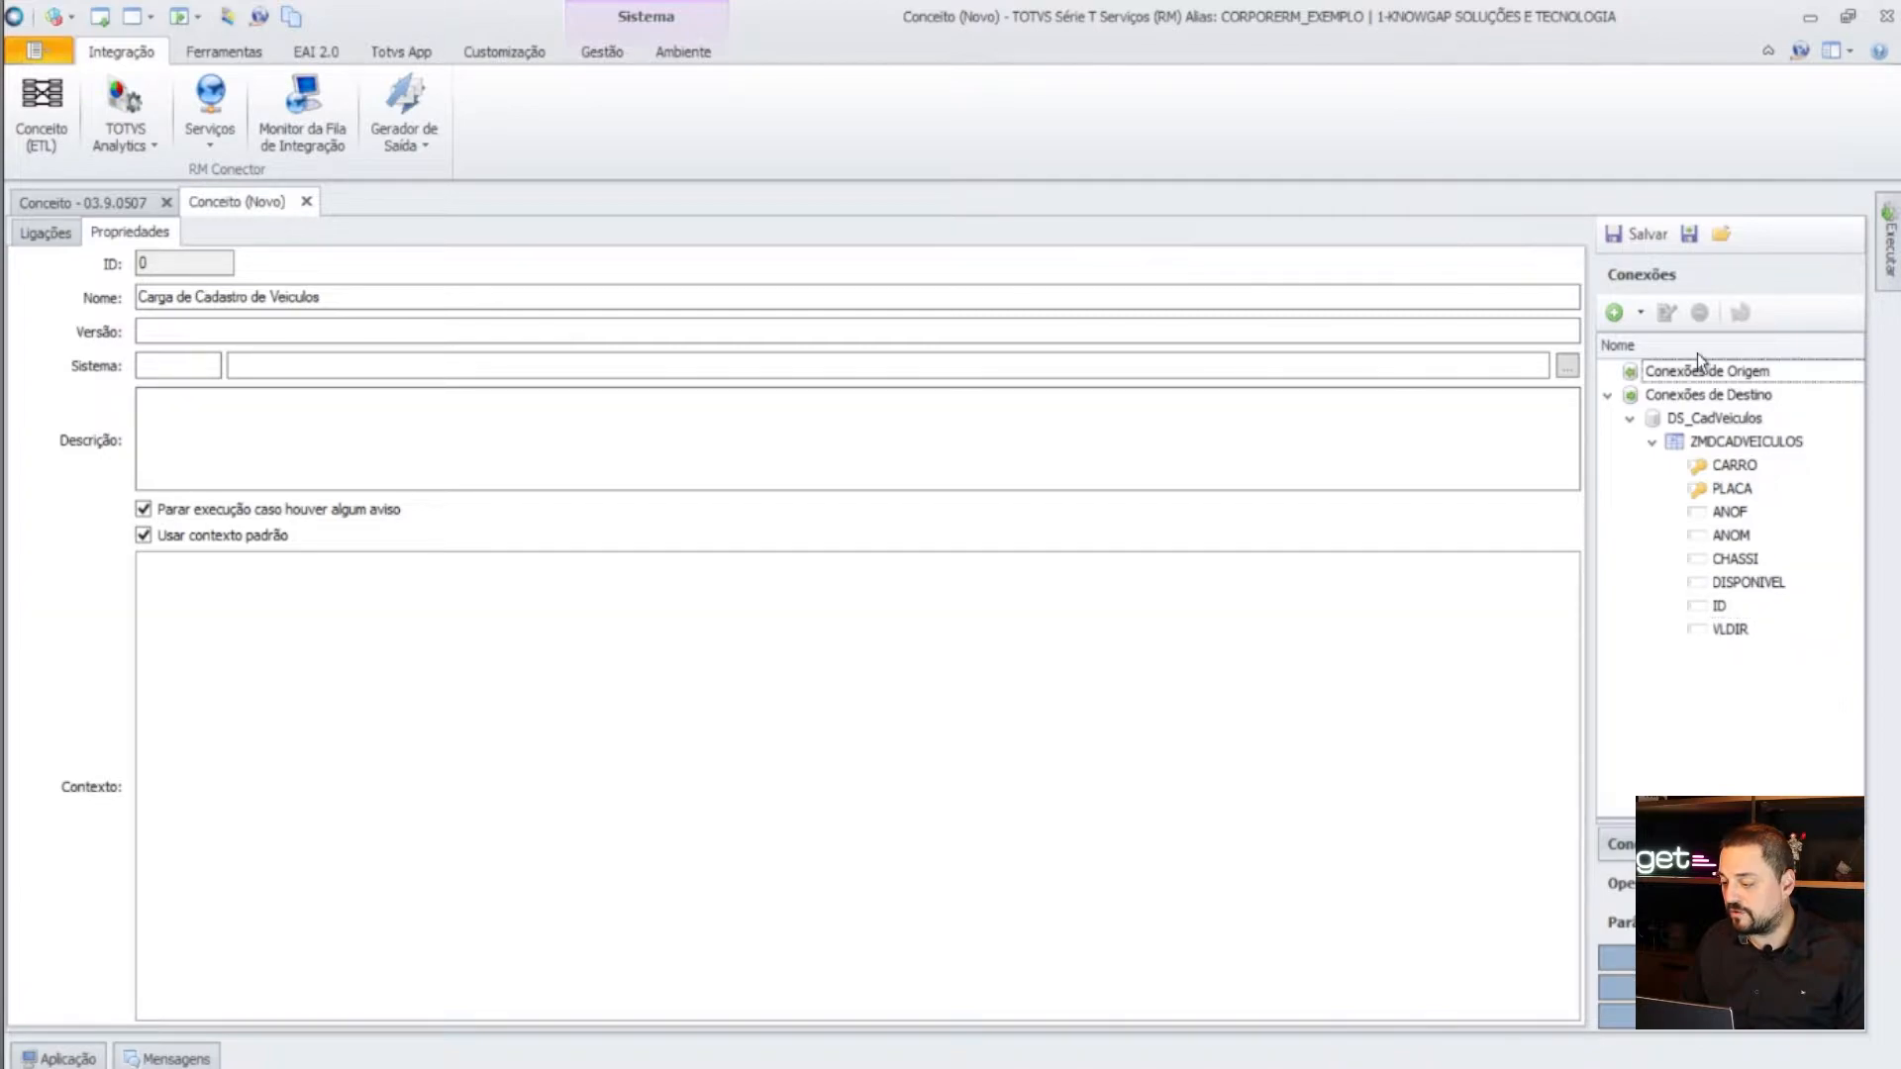
click(1642, 312)
mouse_move(1699, 349)
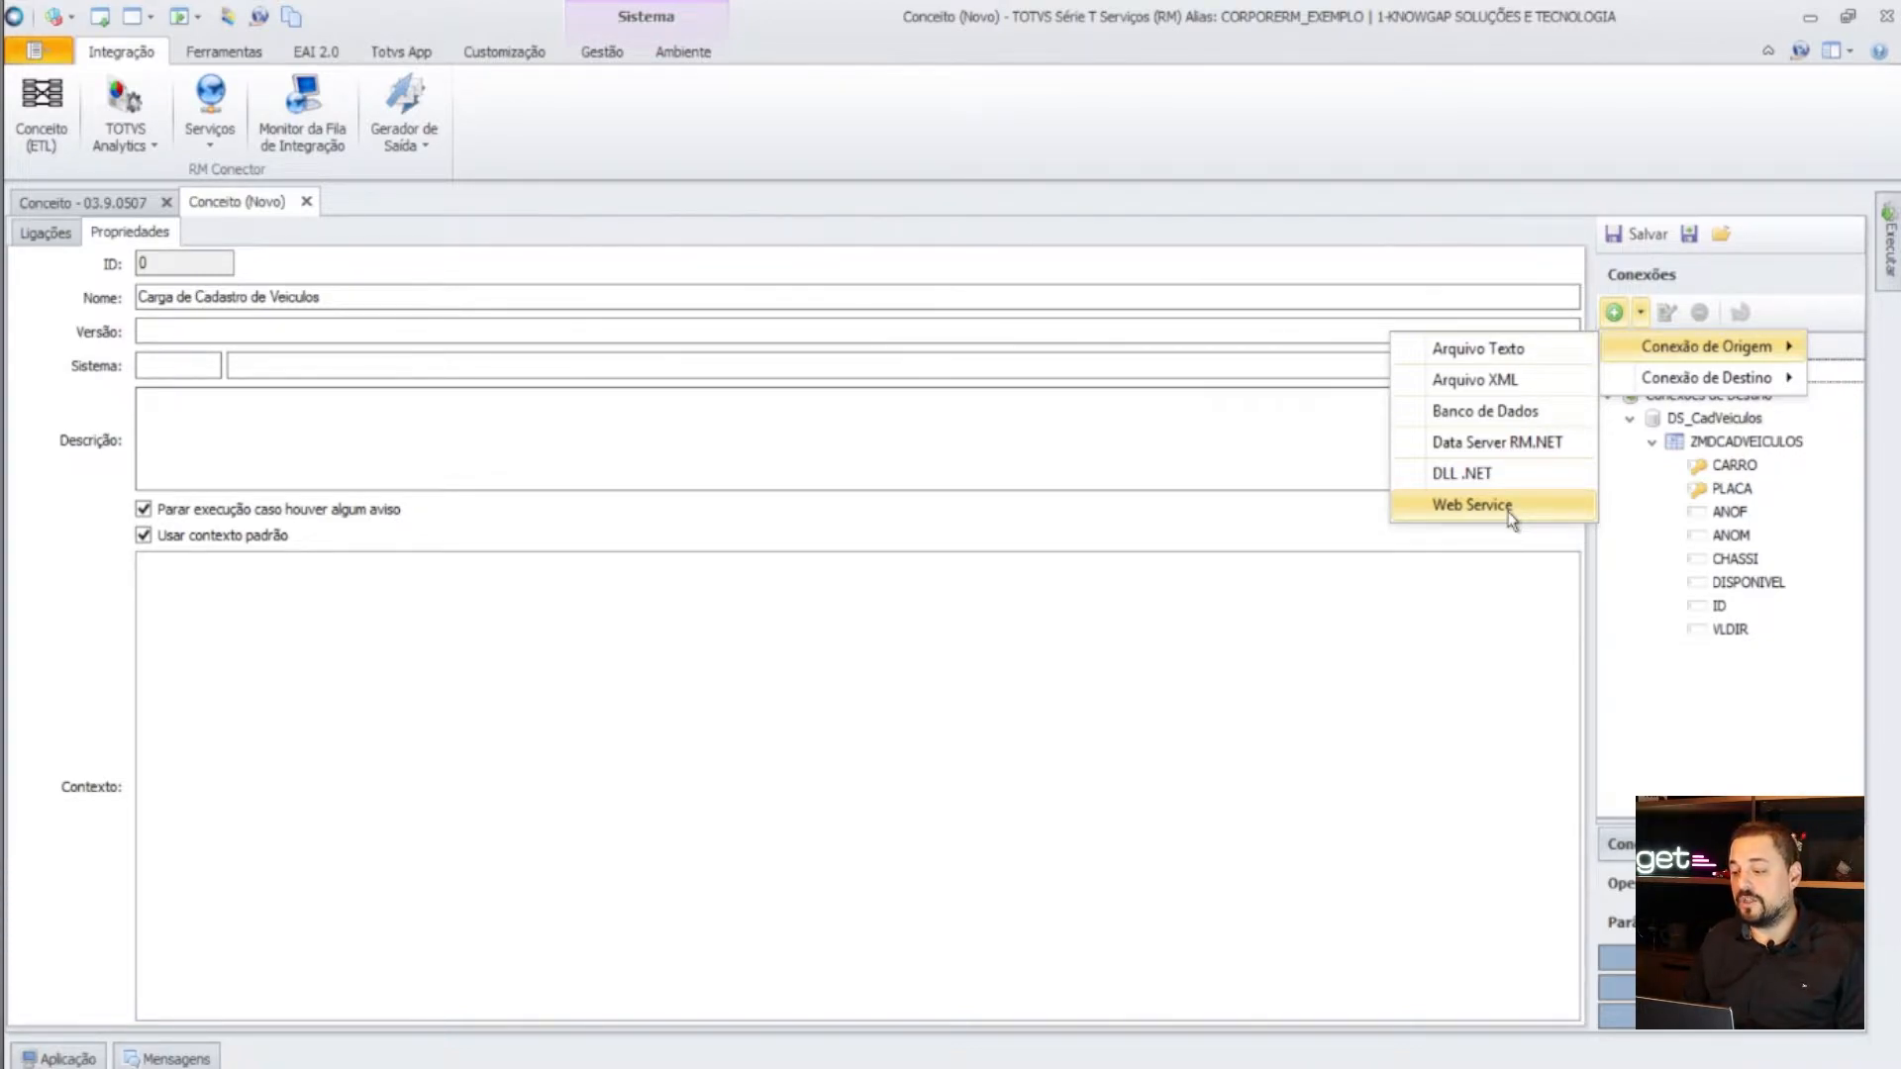
click(1518, 349)
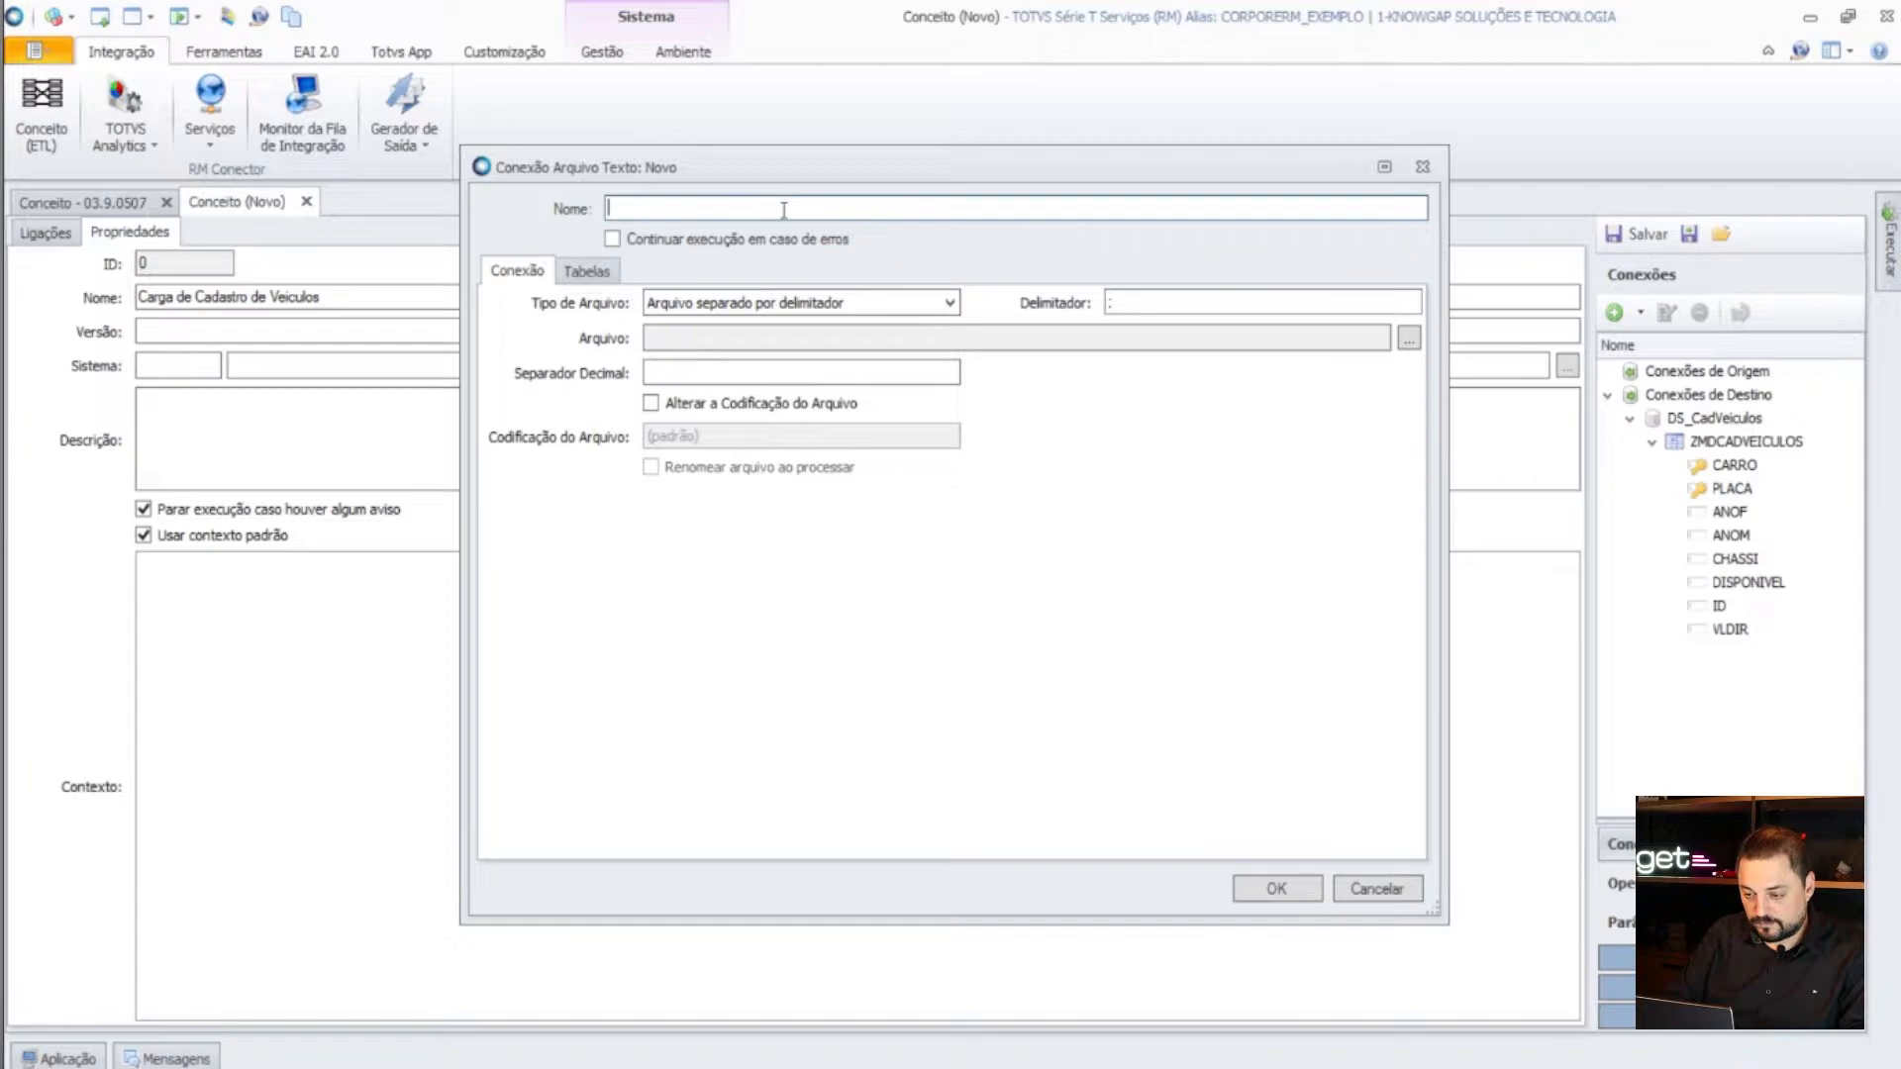
- Name the text-file connection CadVeiculos_txt
text(CadVeiculos_)
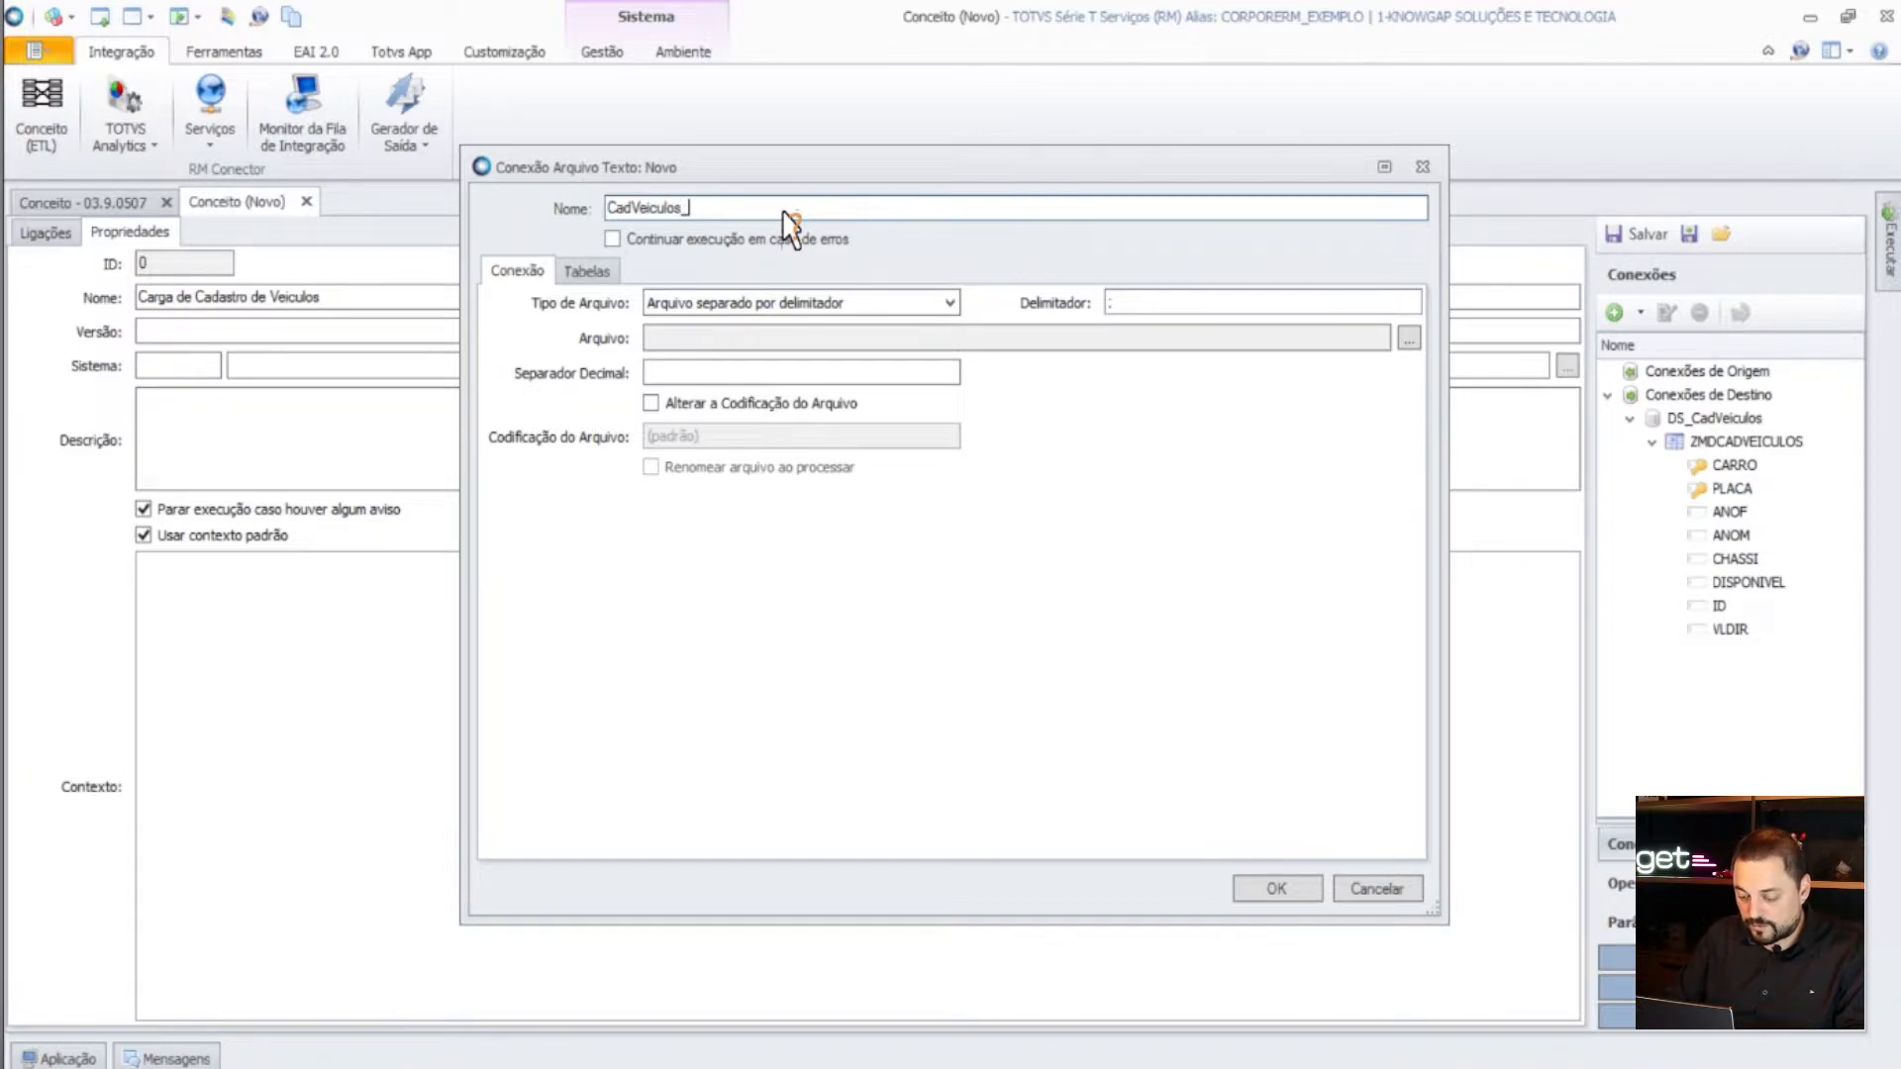
text(txt)
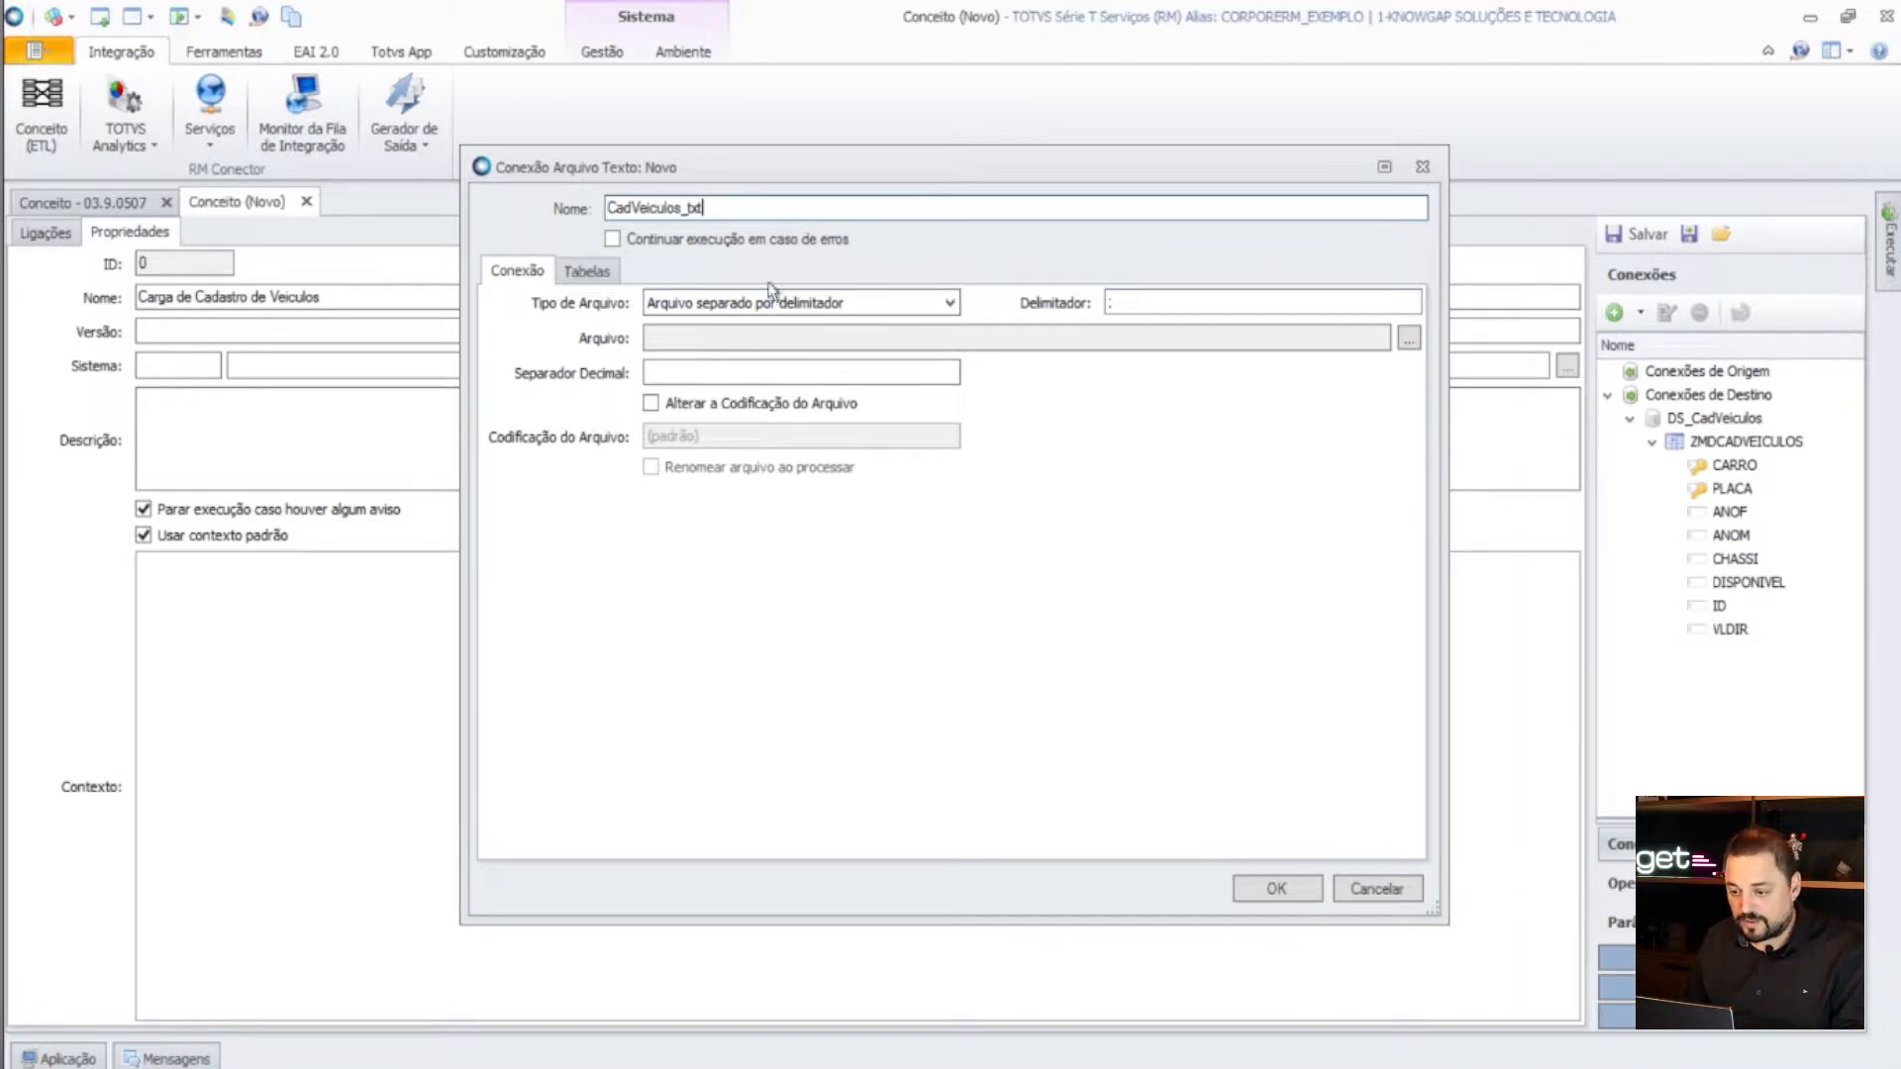
click(710, 304)
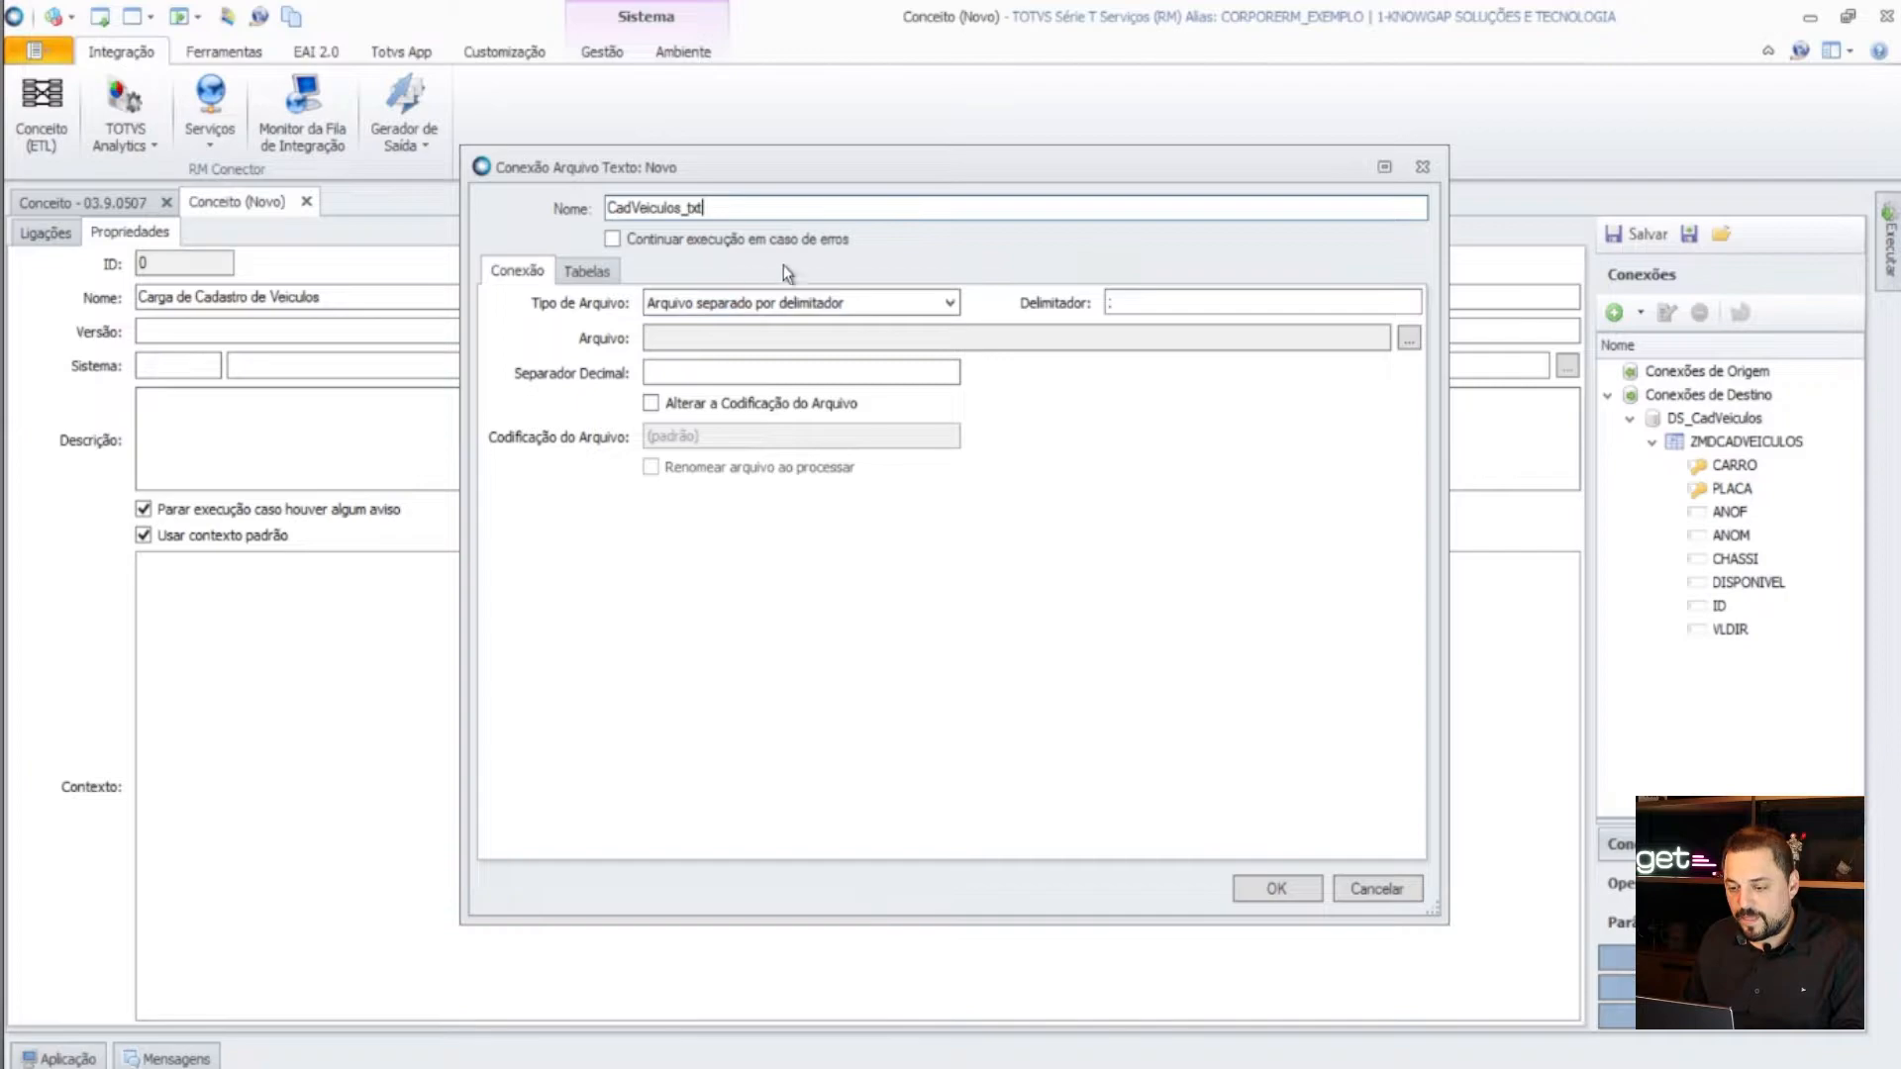
drag(730, 207, 607, 209)
click(783, 215)
double_click(741, 207)
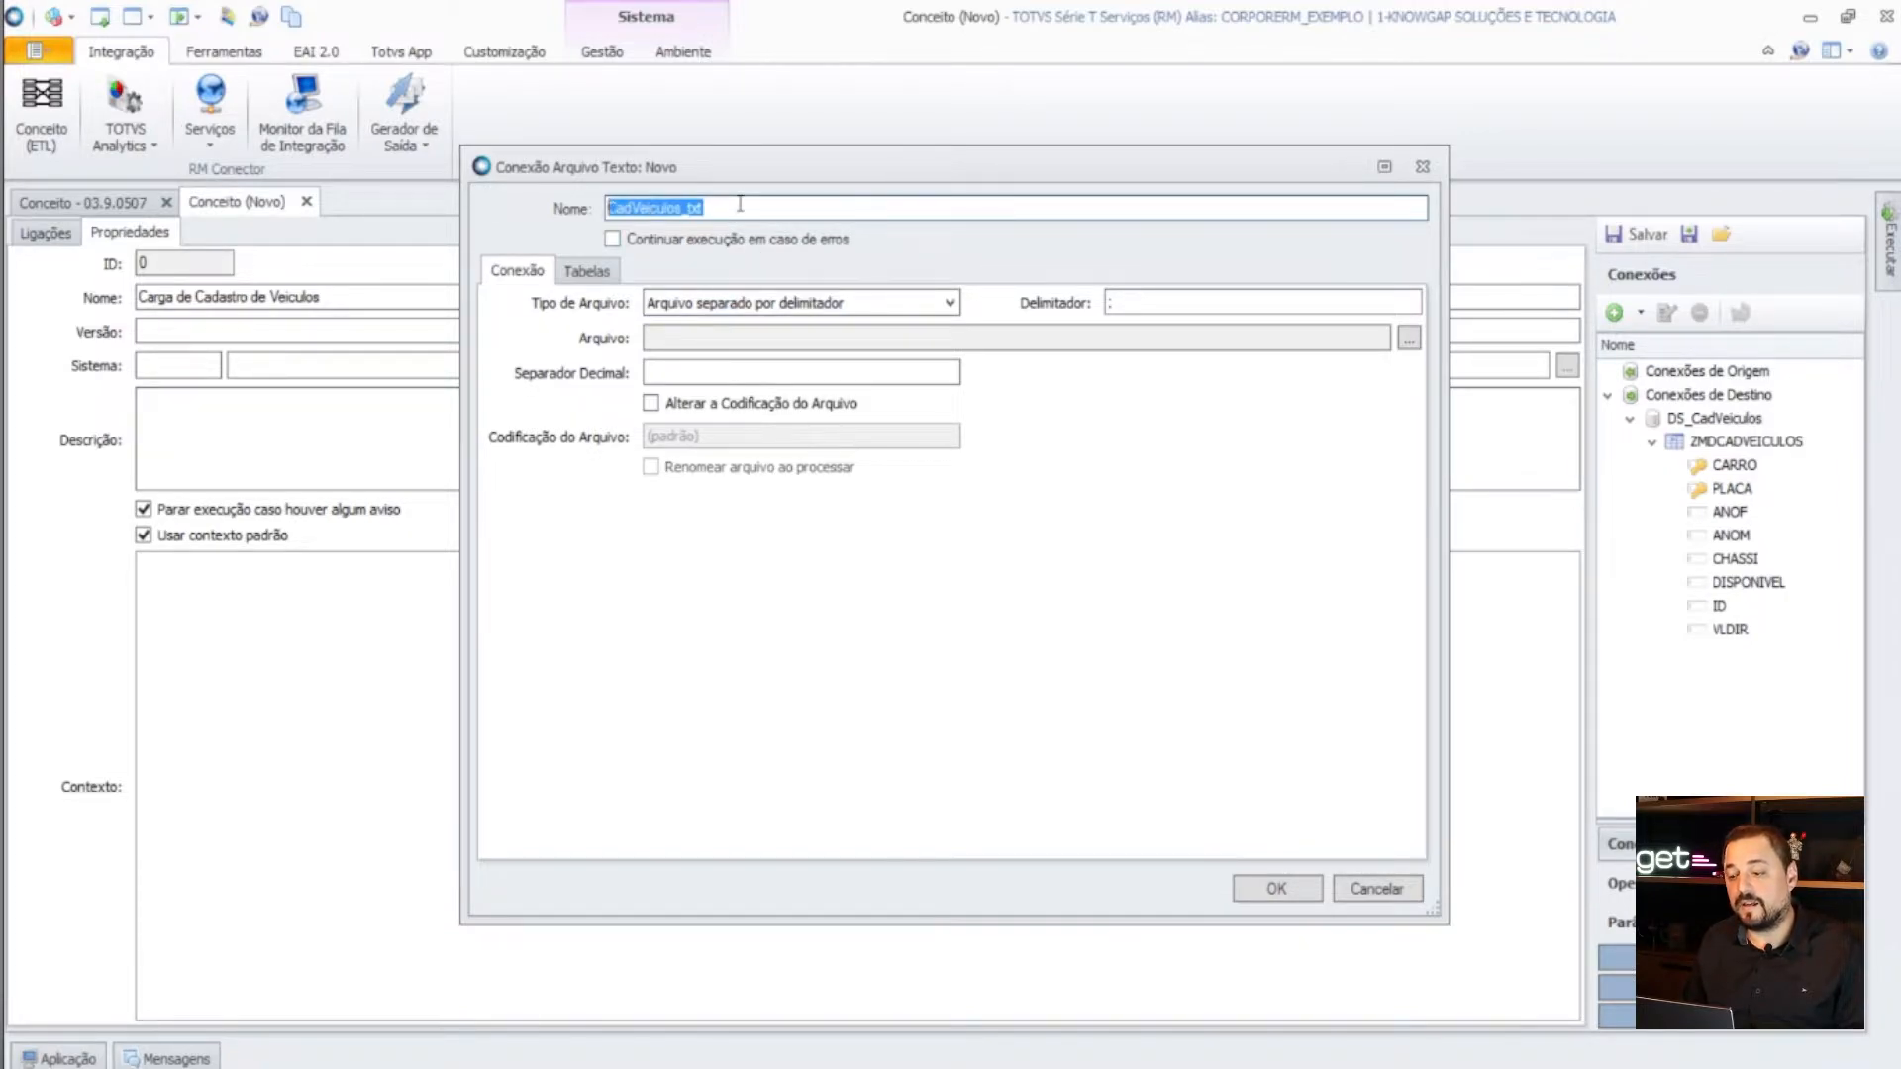
click(741, 204)
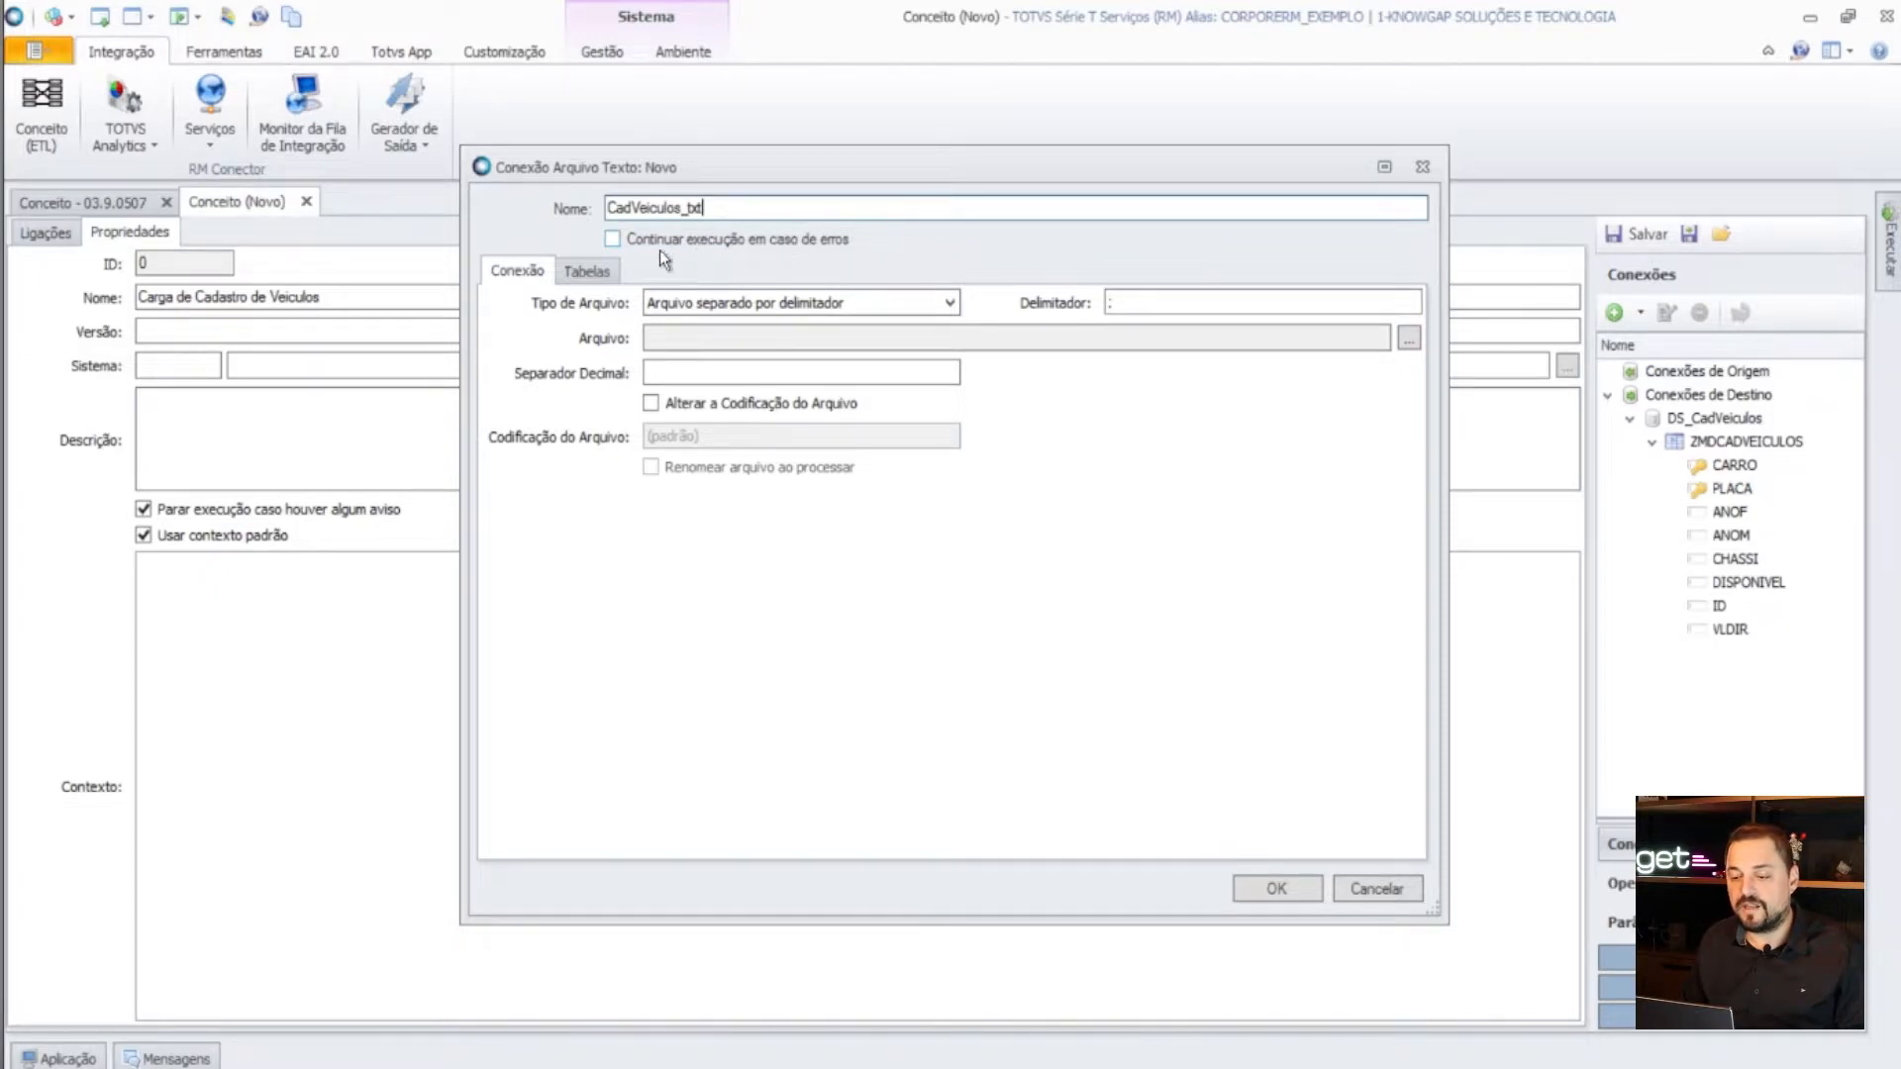
- Keep the delimited file type and set the delimiter to ;
click(643, 305)
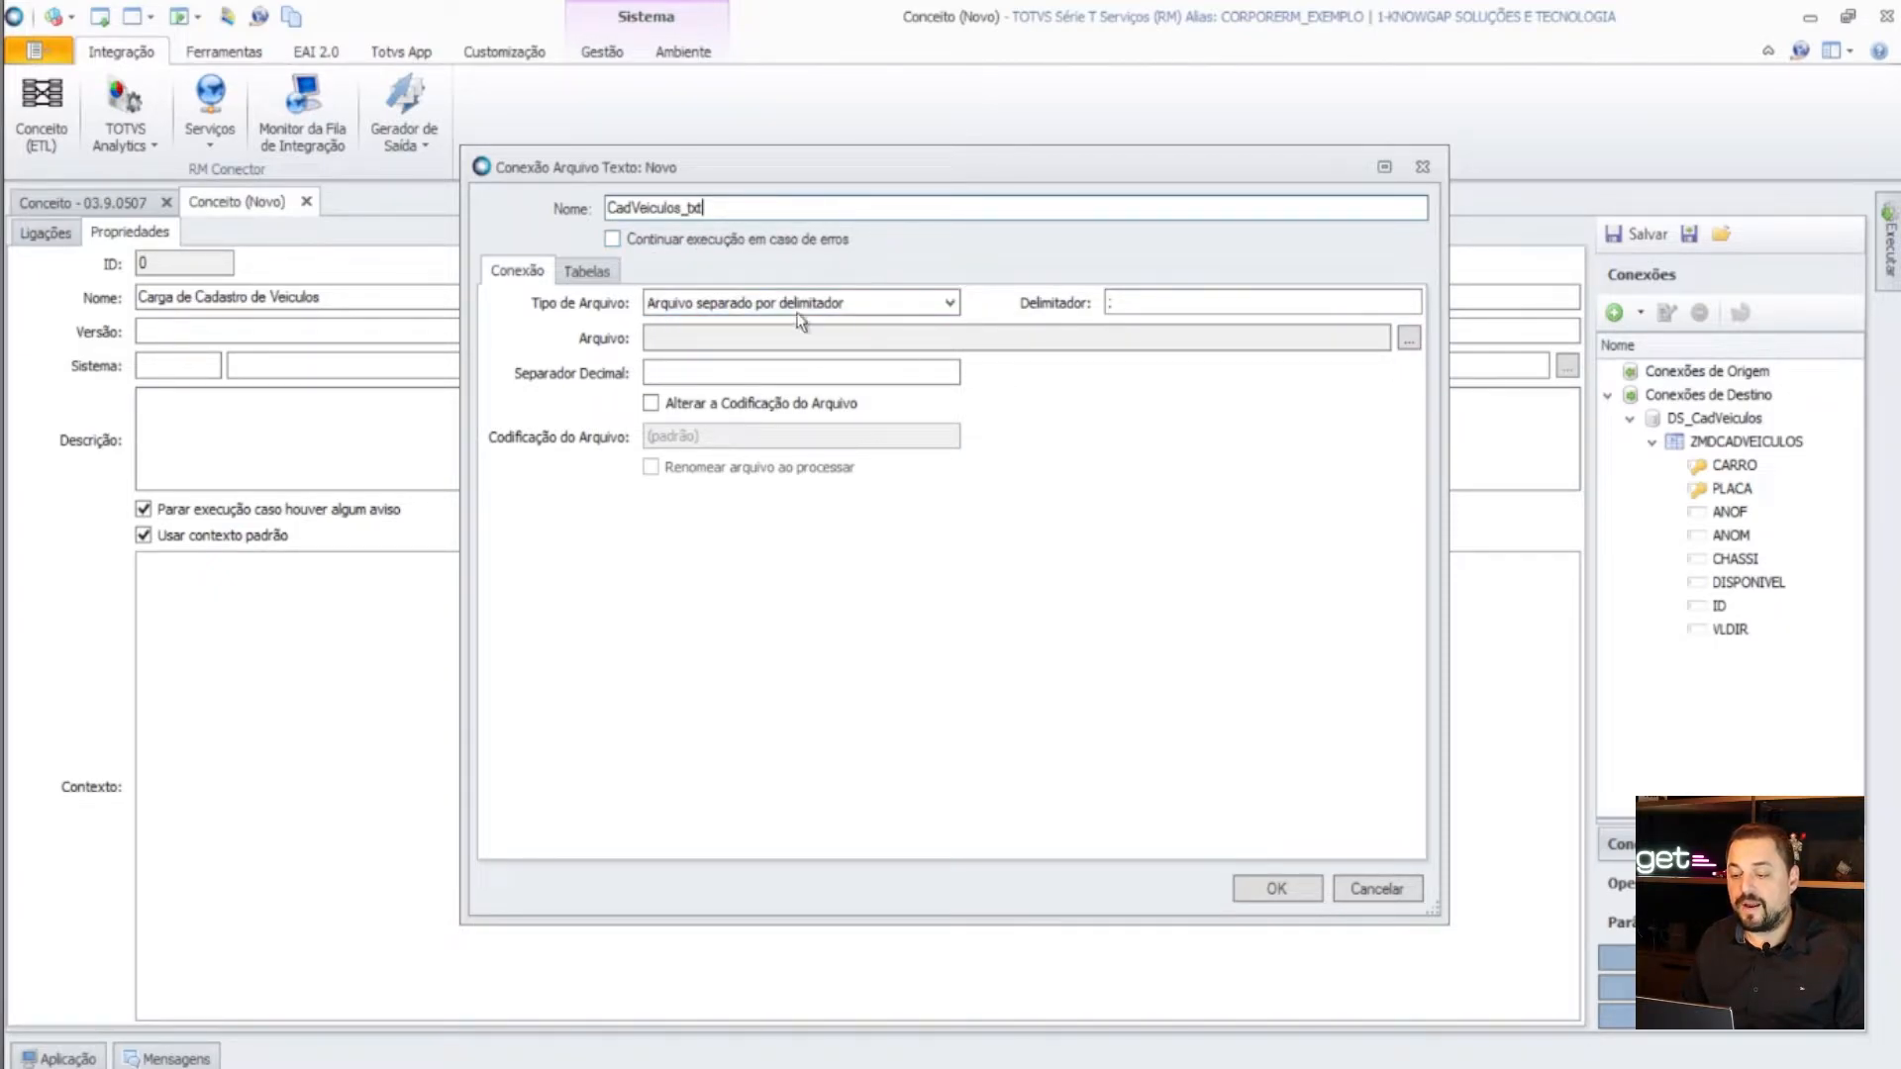
click(1169, 306)
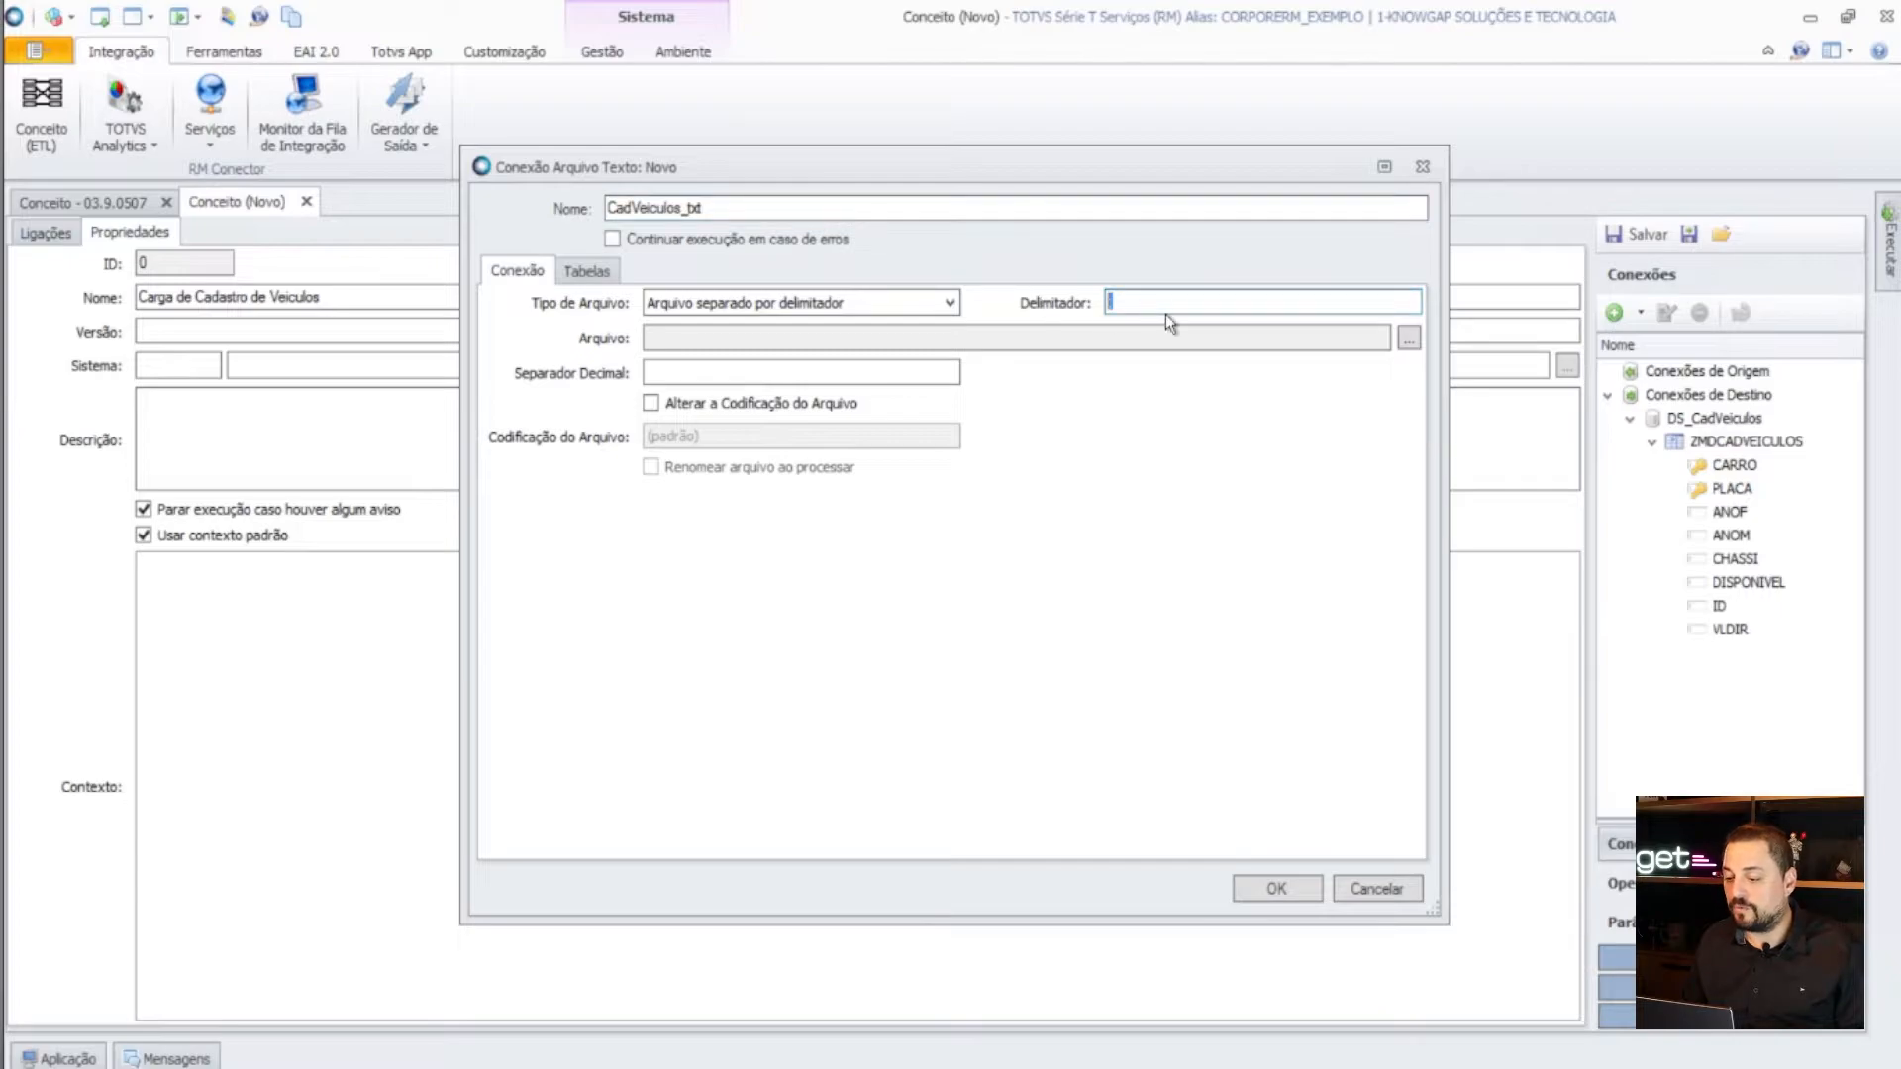
text(;)
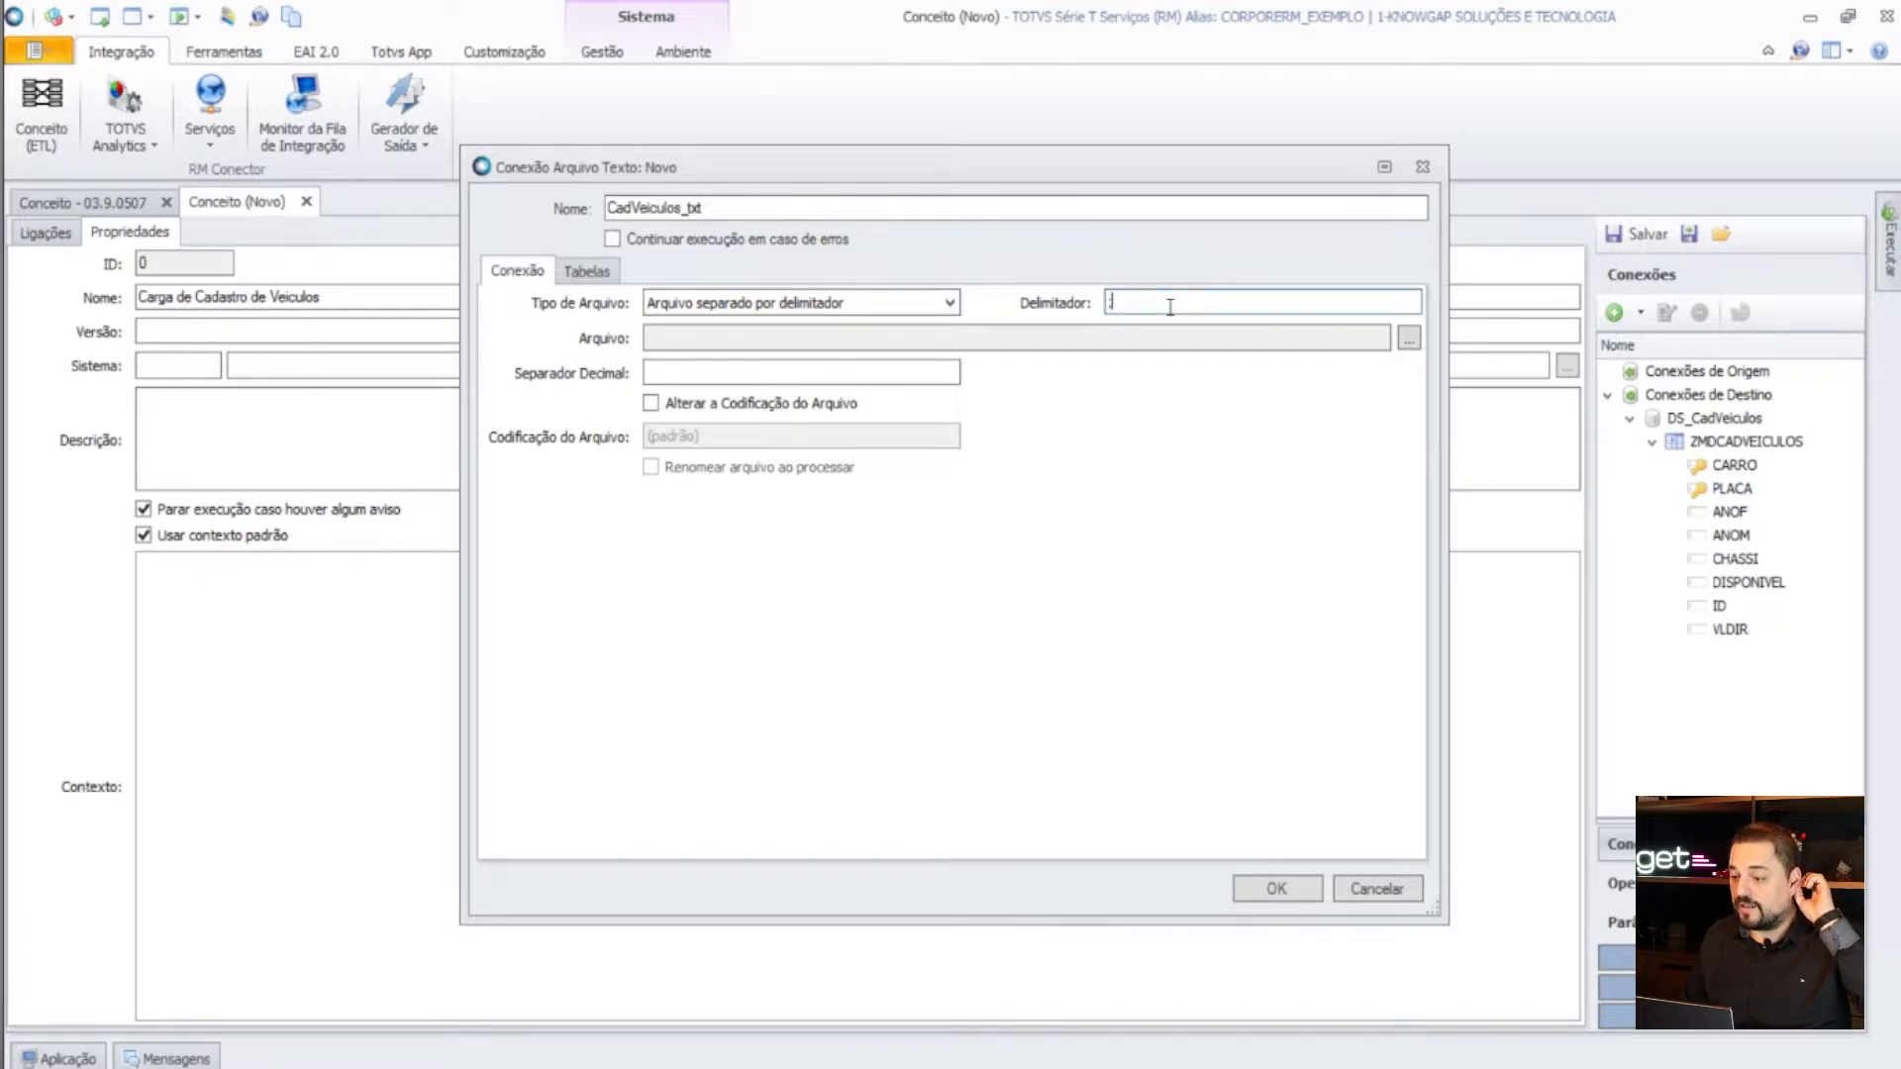
click(864, 370)
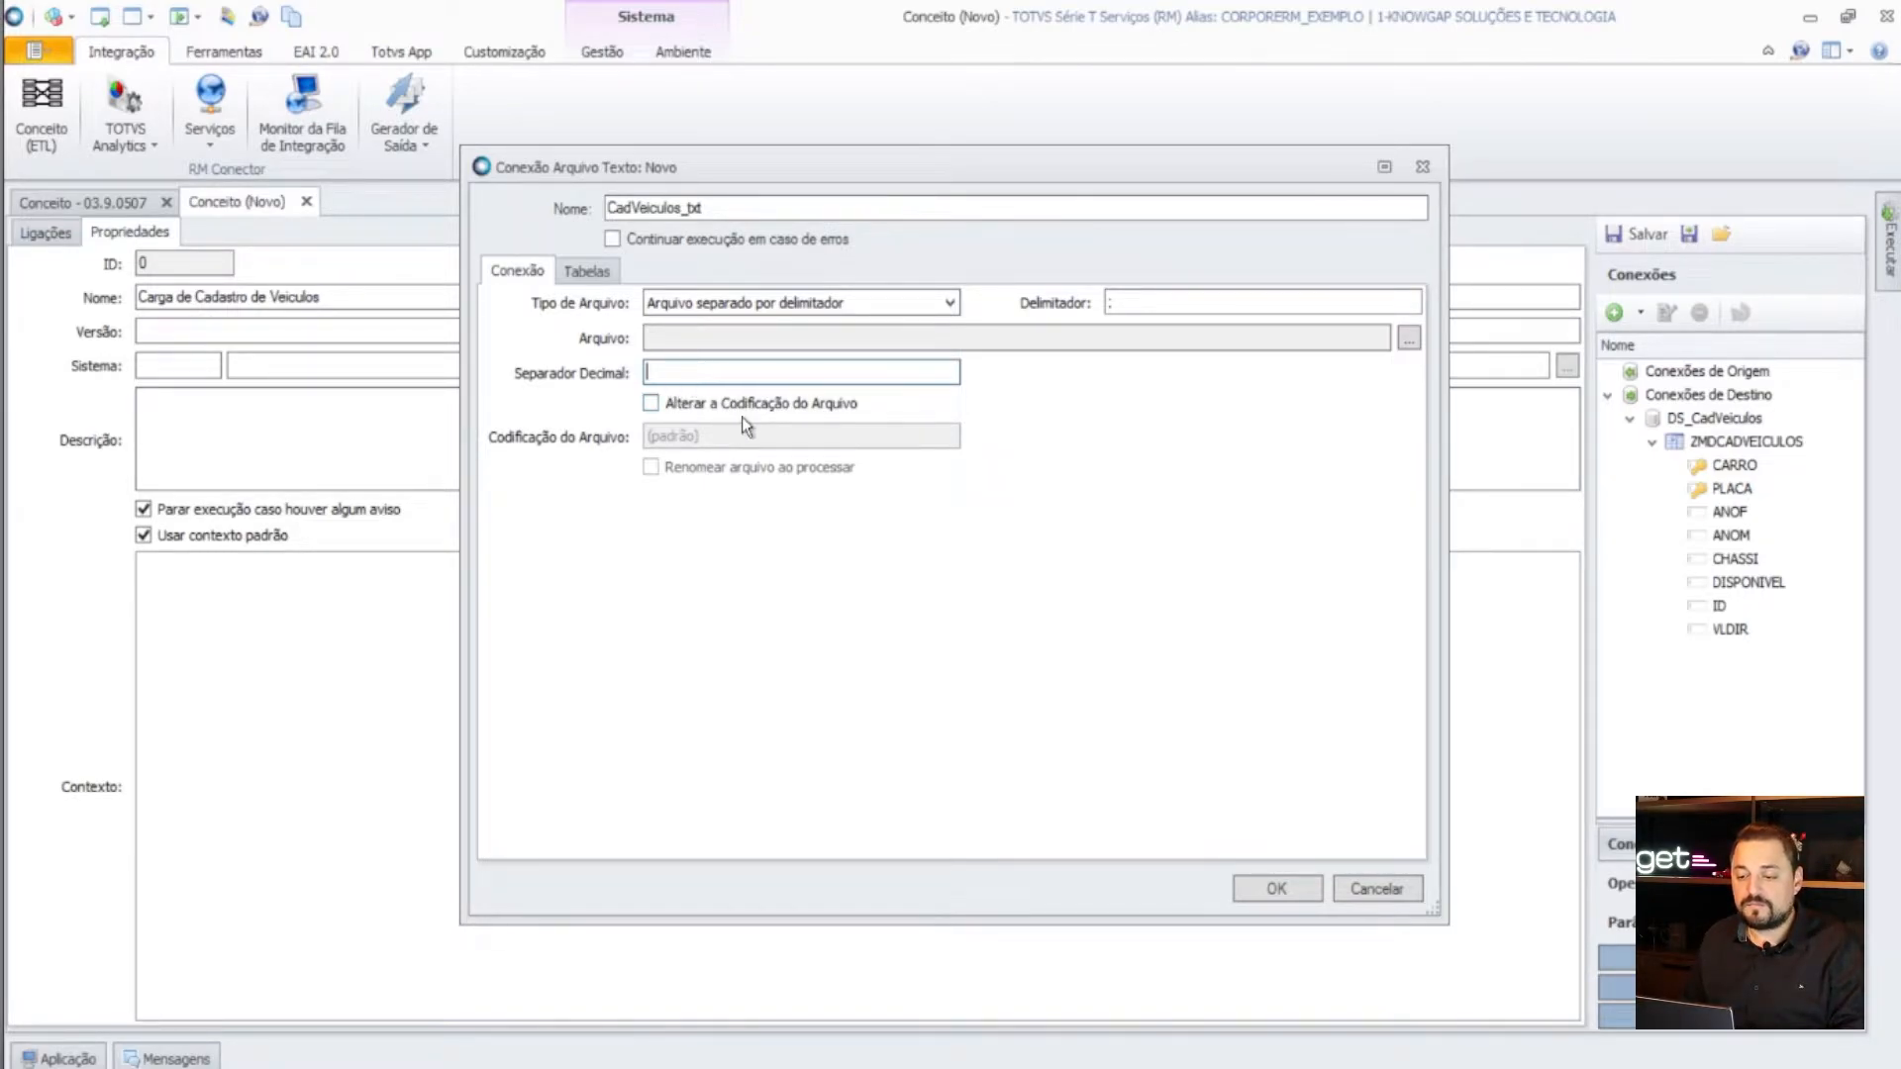
click(585, 271)
- Add a table cadVeiculos to the Arquivo Texto connection with identifier 1
click(571, 365)
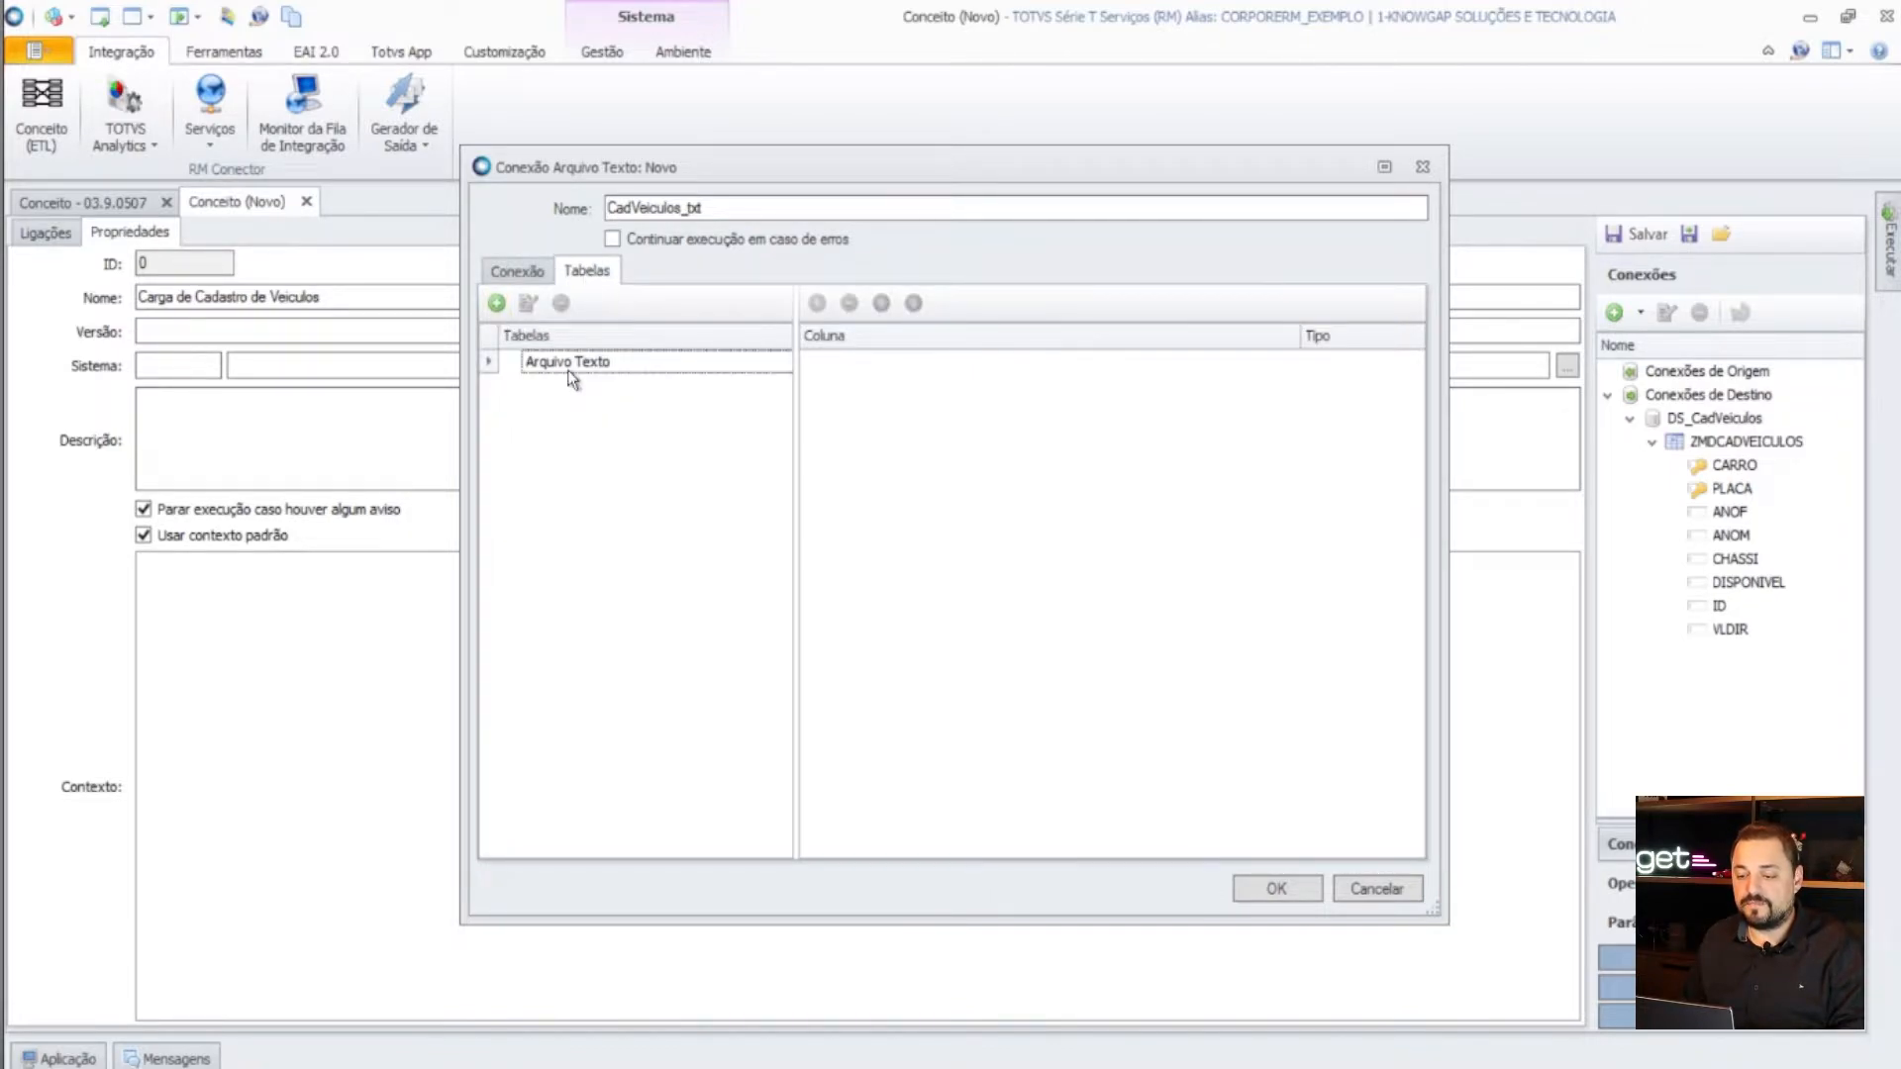
click(496, 303)
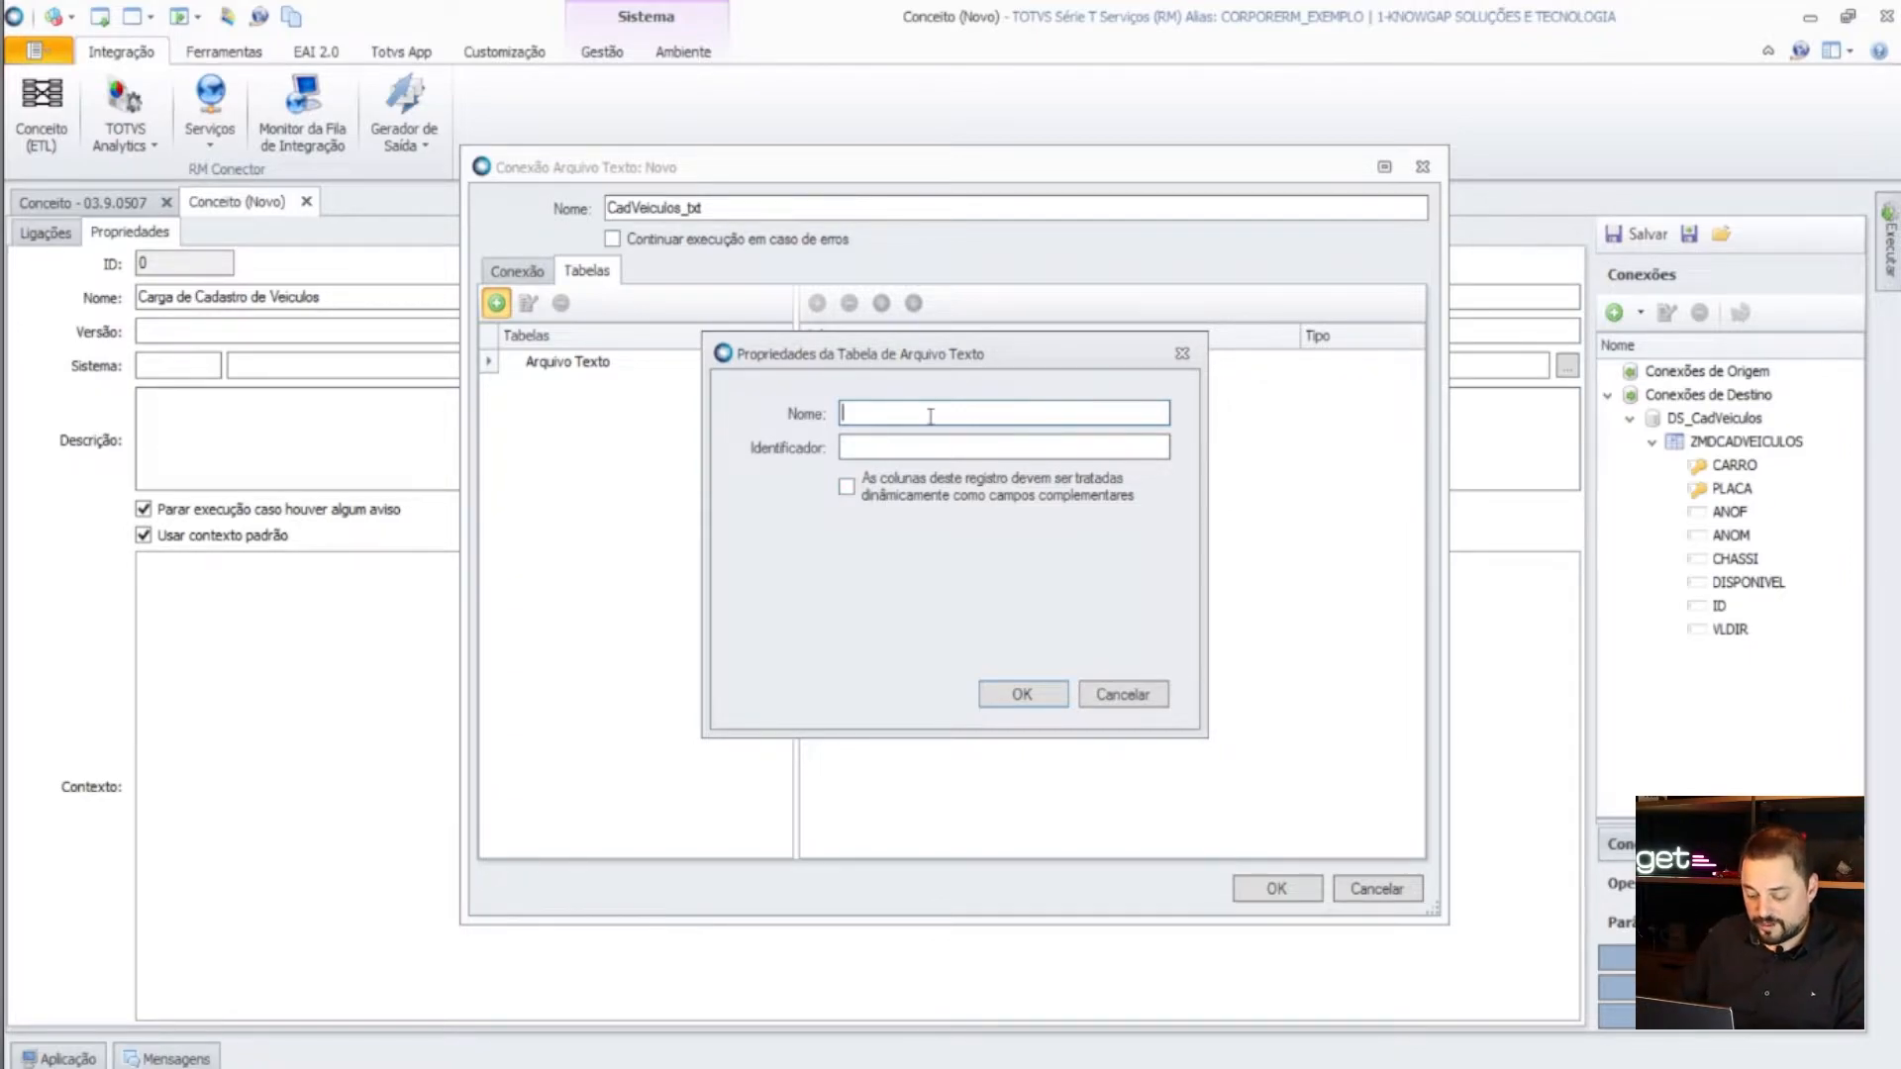
text(cadVeiculos)
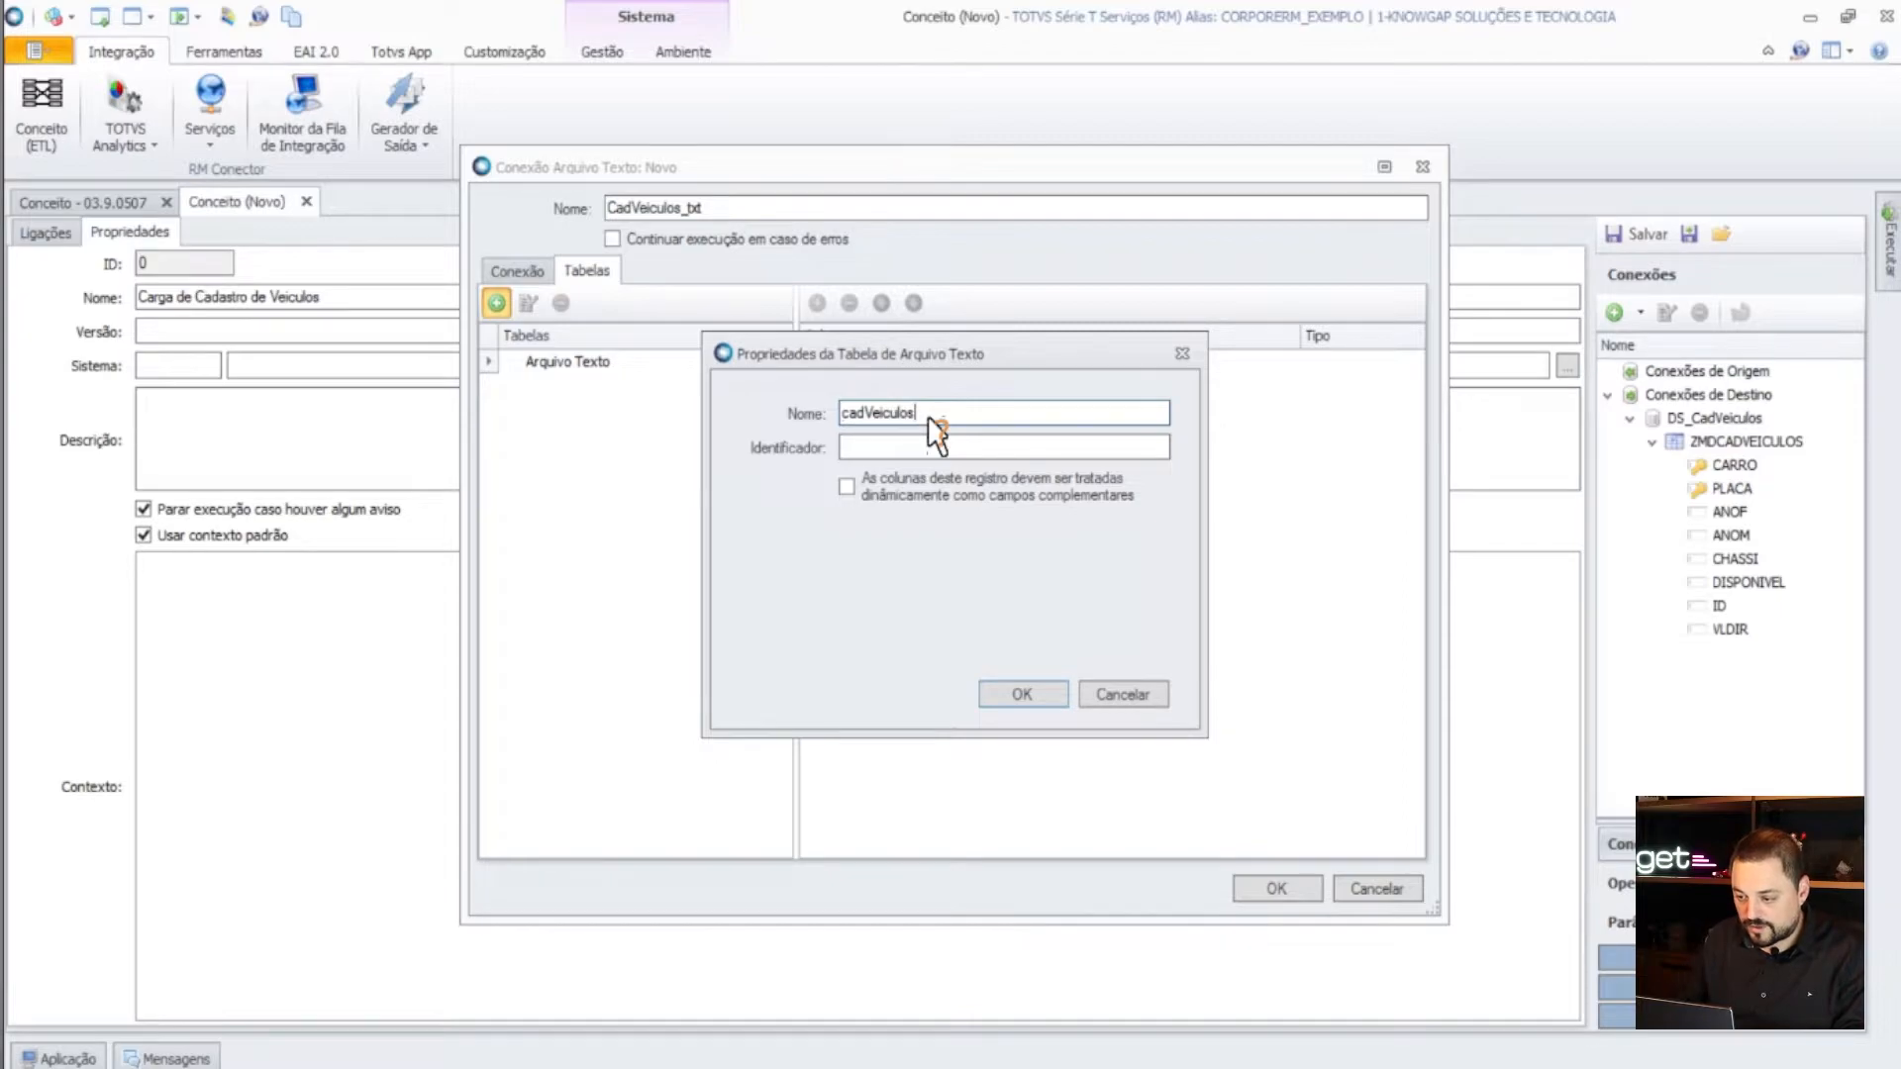
click(1082, 444)
text(1)
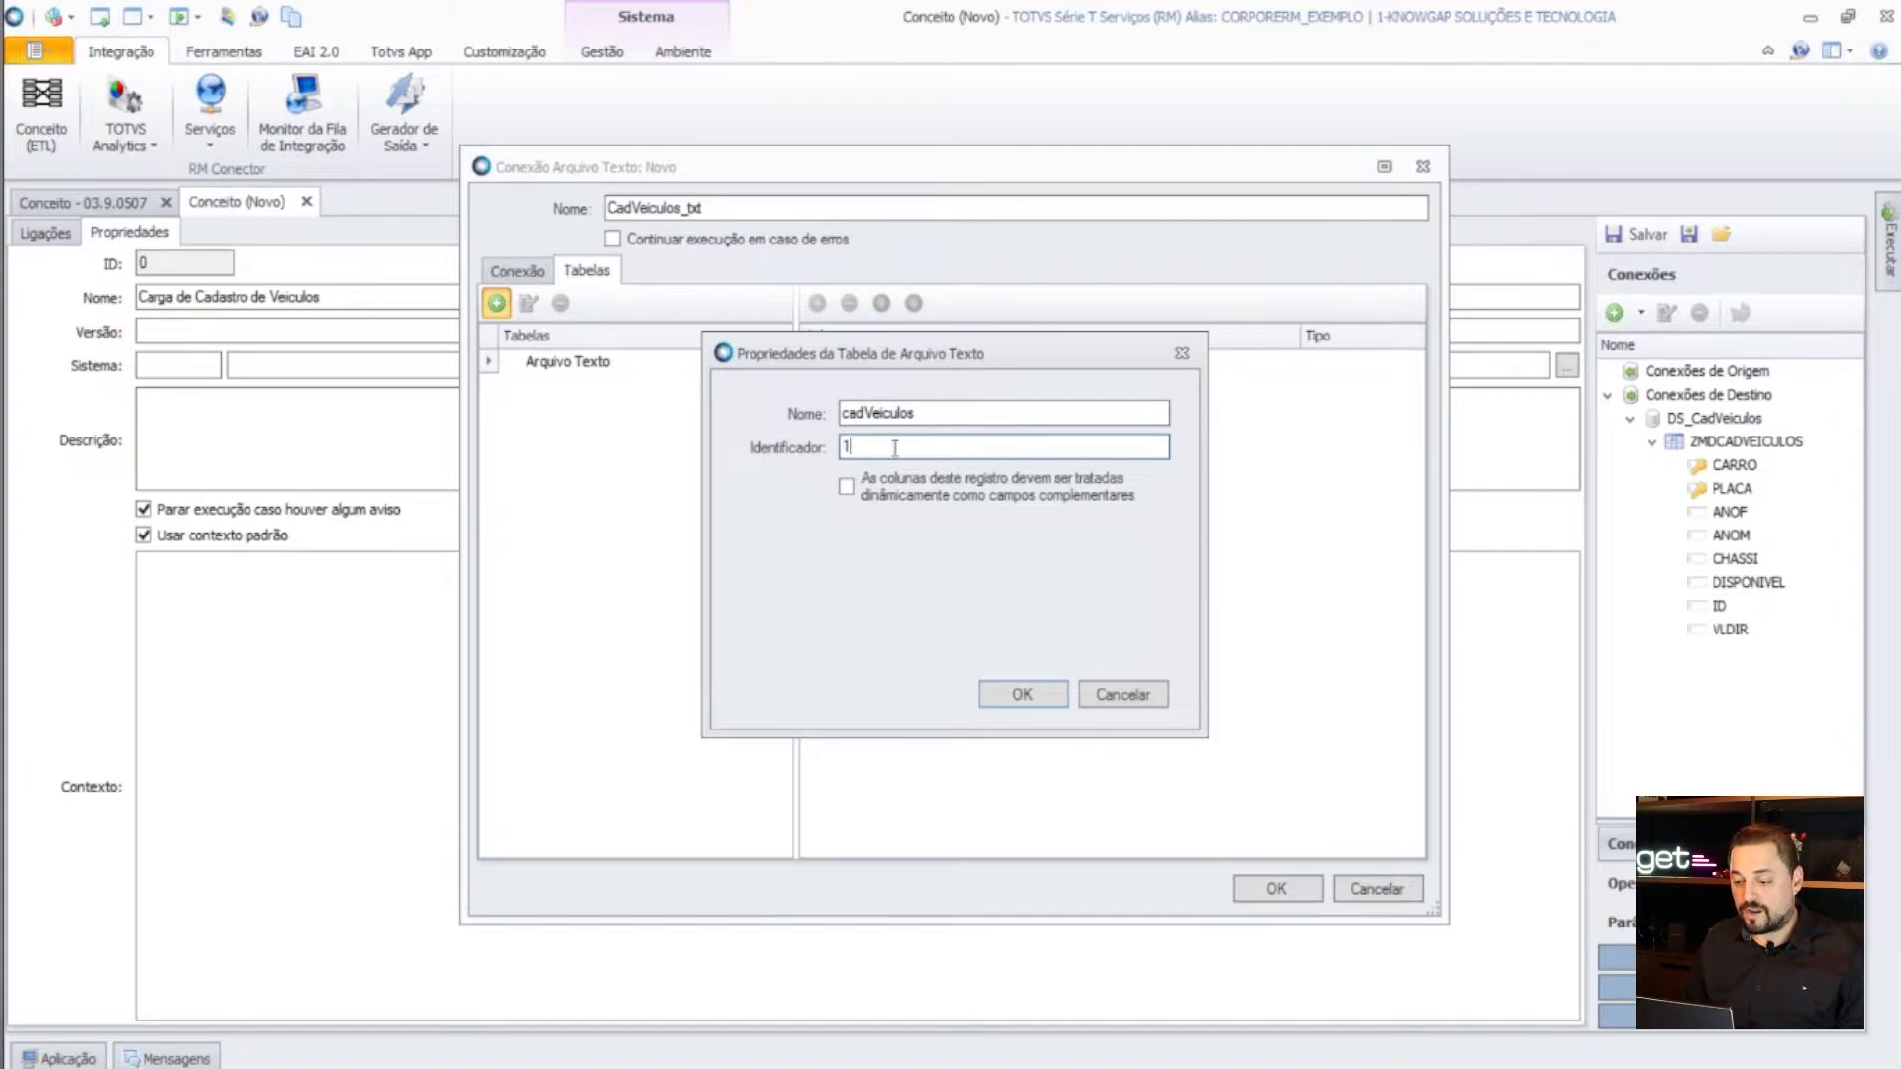
click(1026, 695)
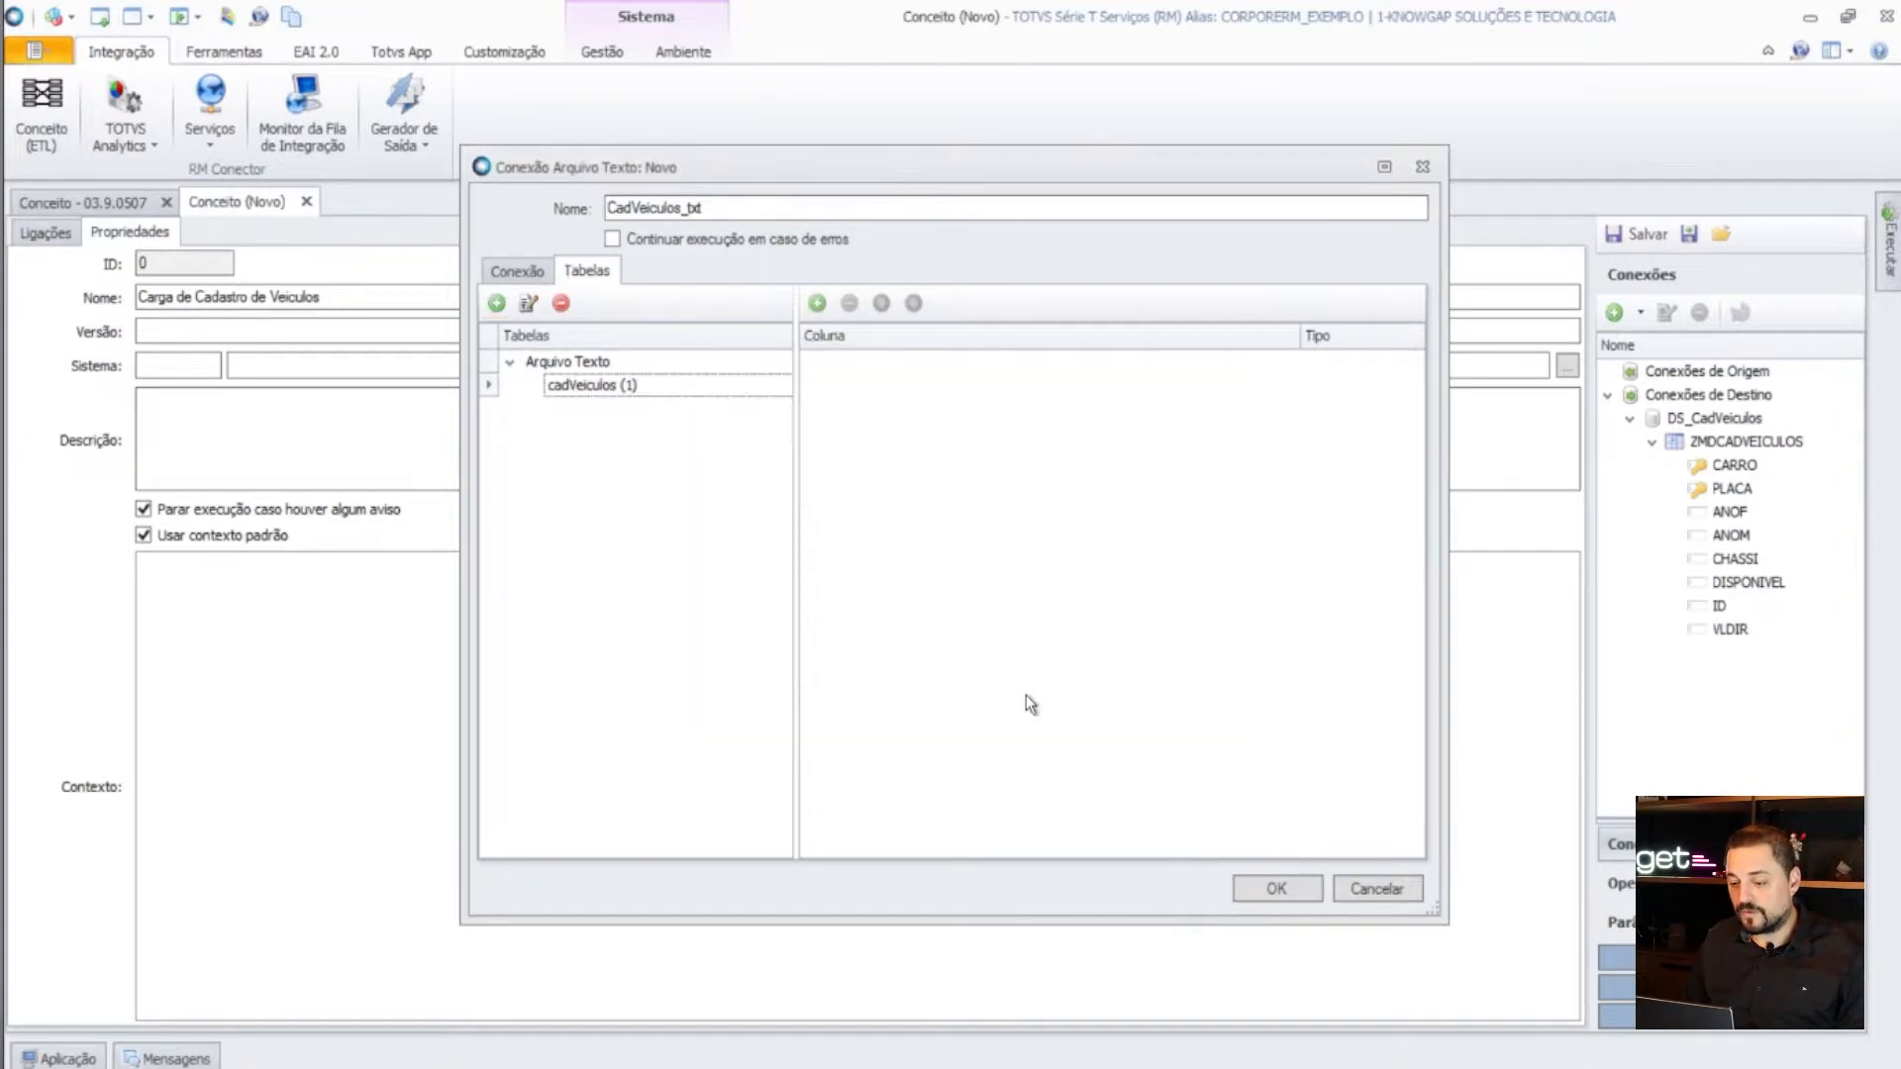
- Reopen the cadVeiculos table properties and re-enter identifier 1
click(527, 302)
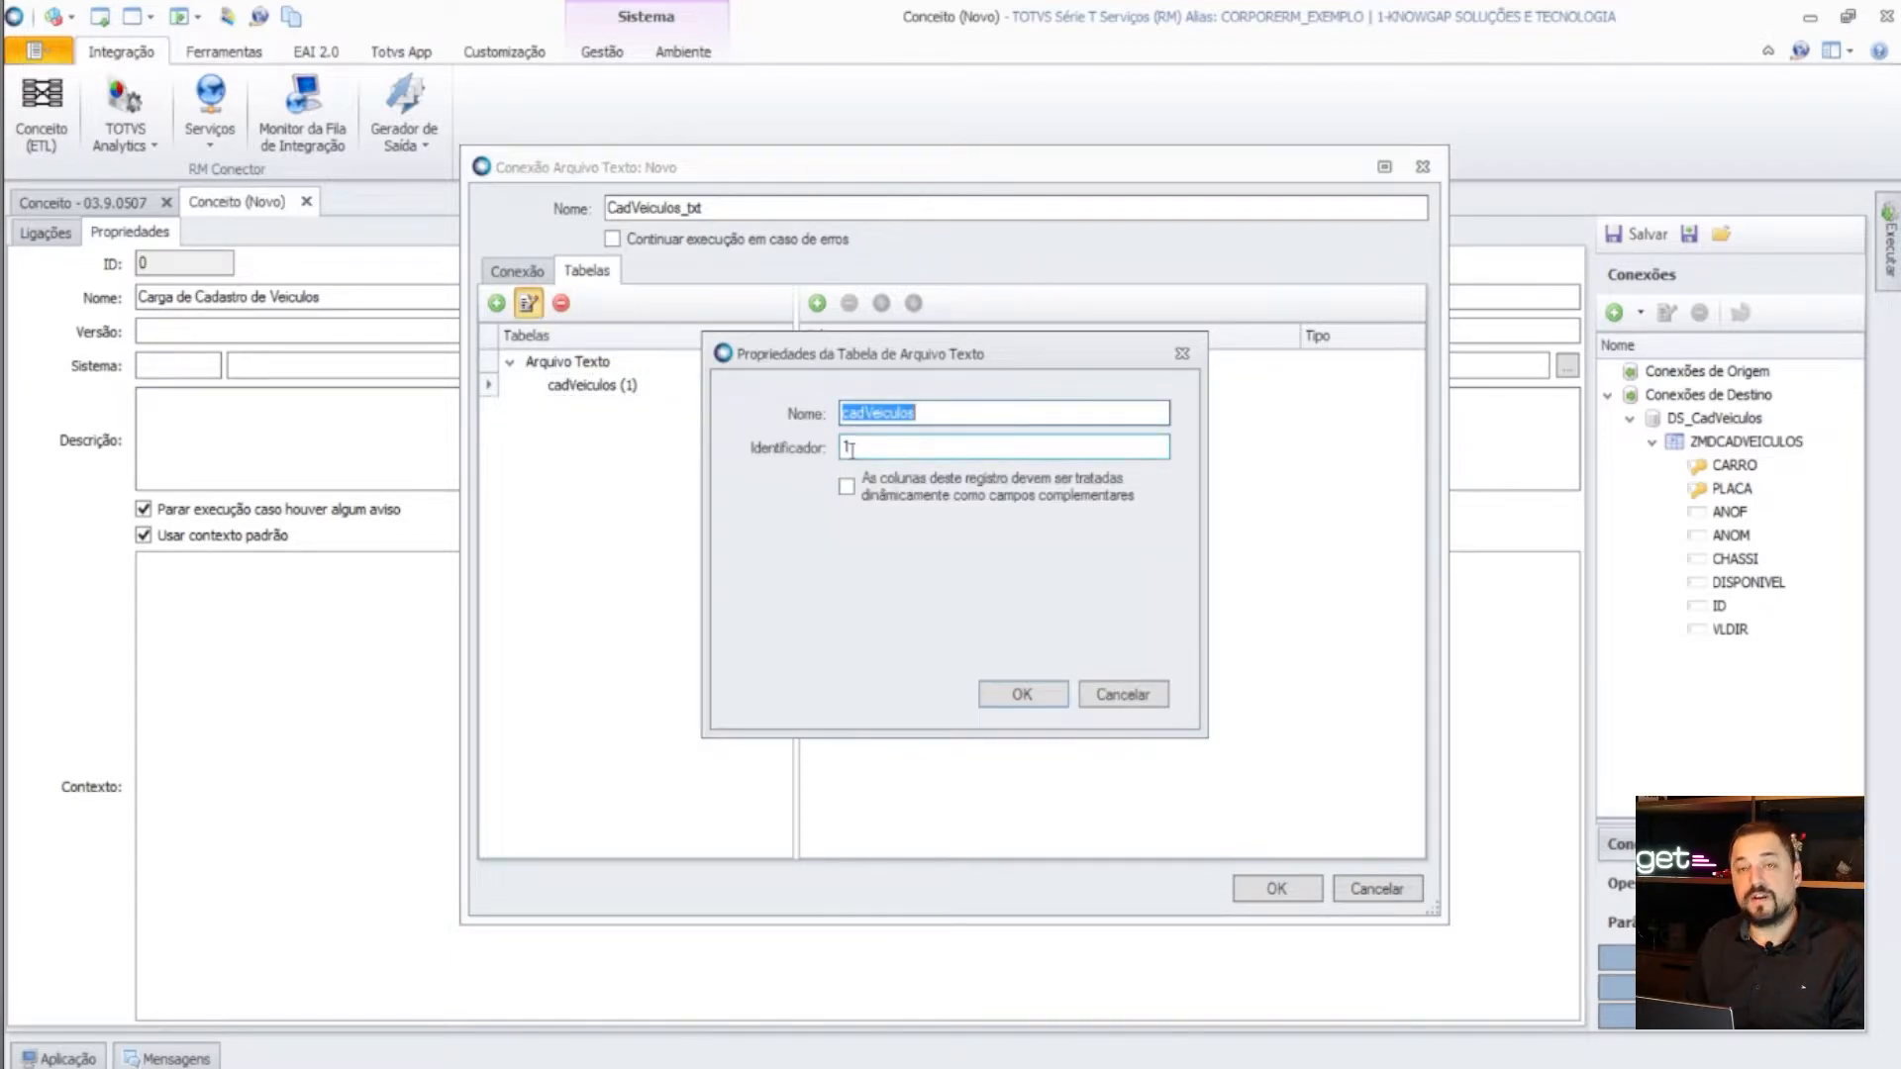
click(851, 449)
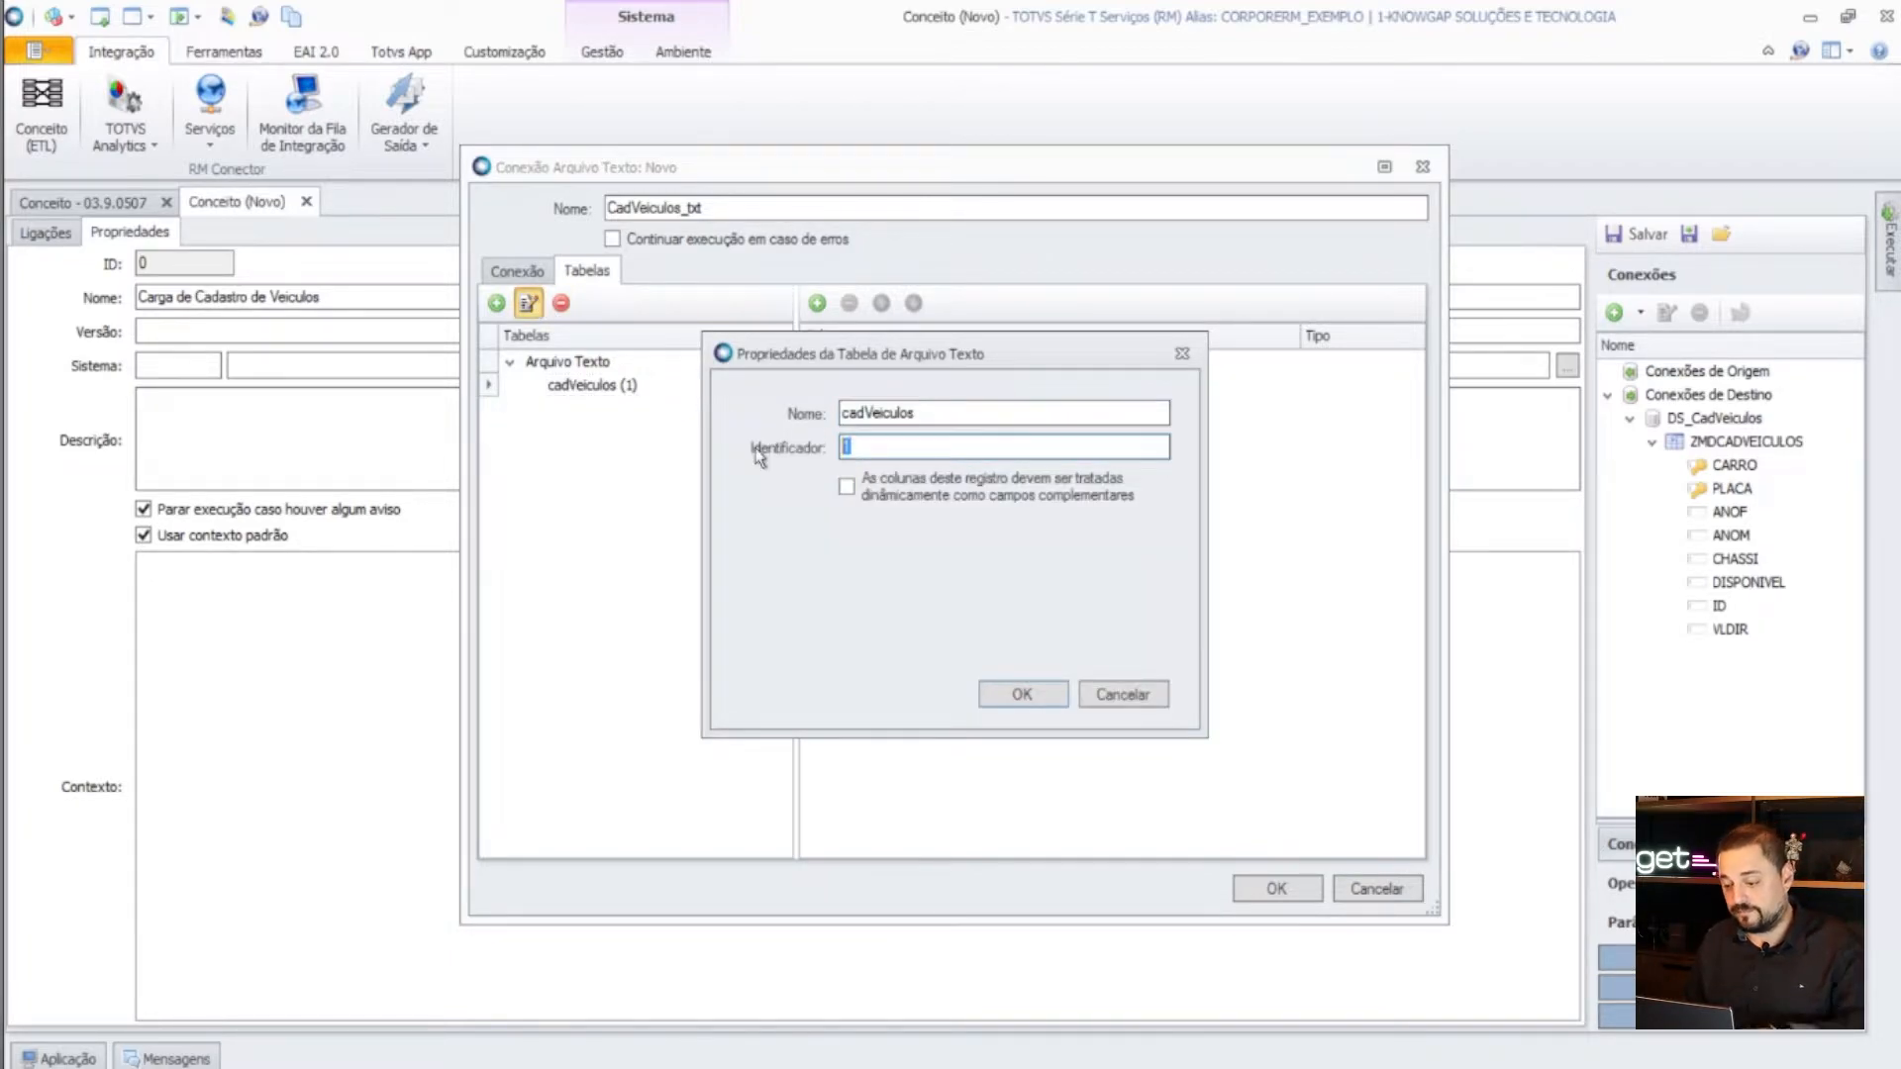
click(1023, 693)
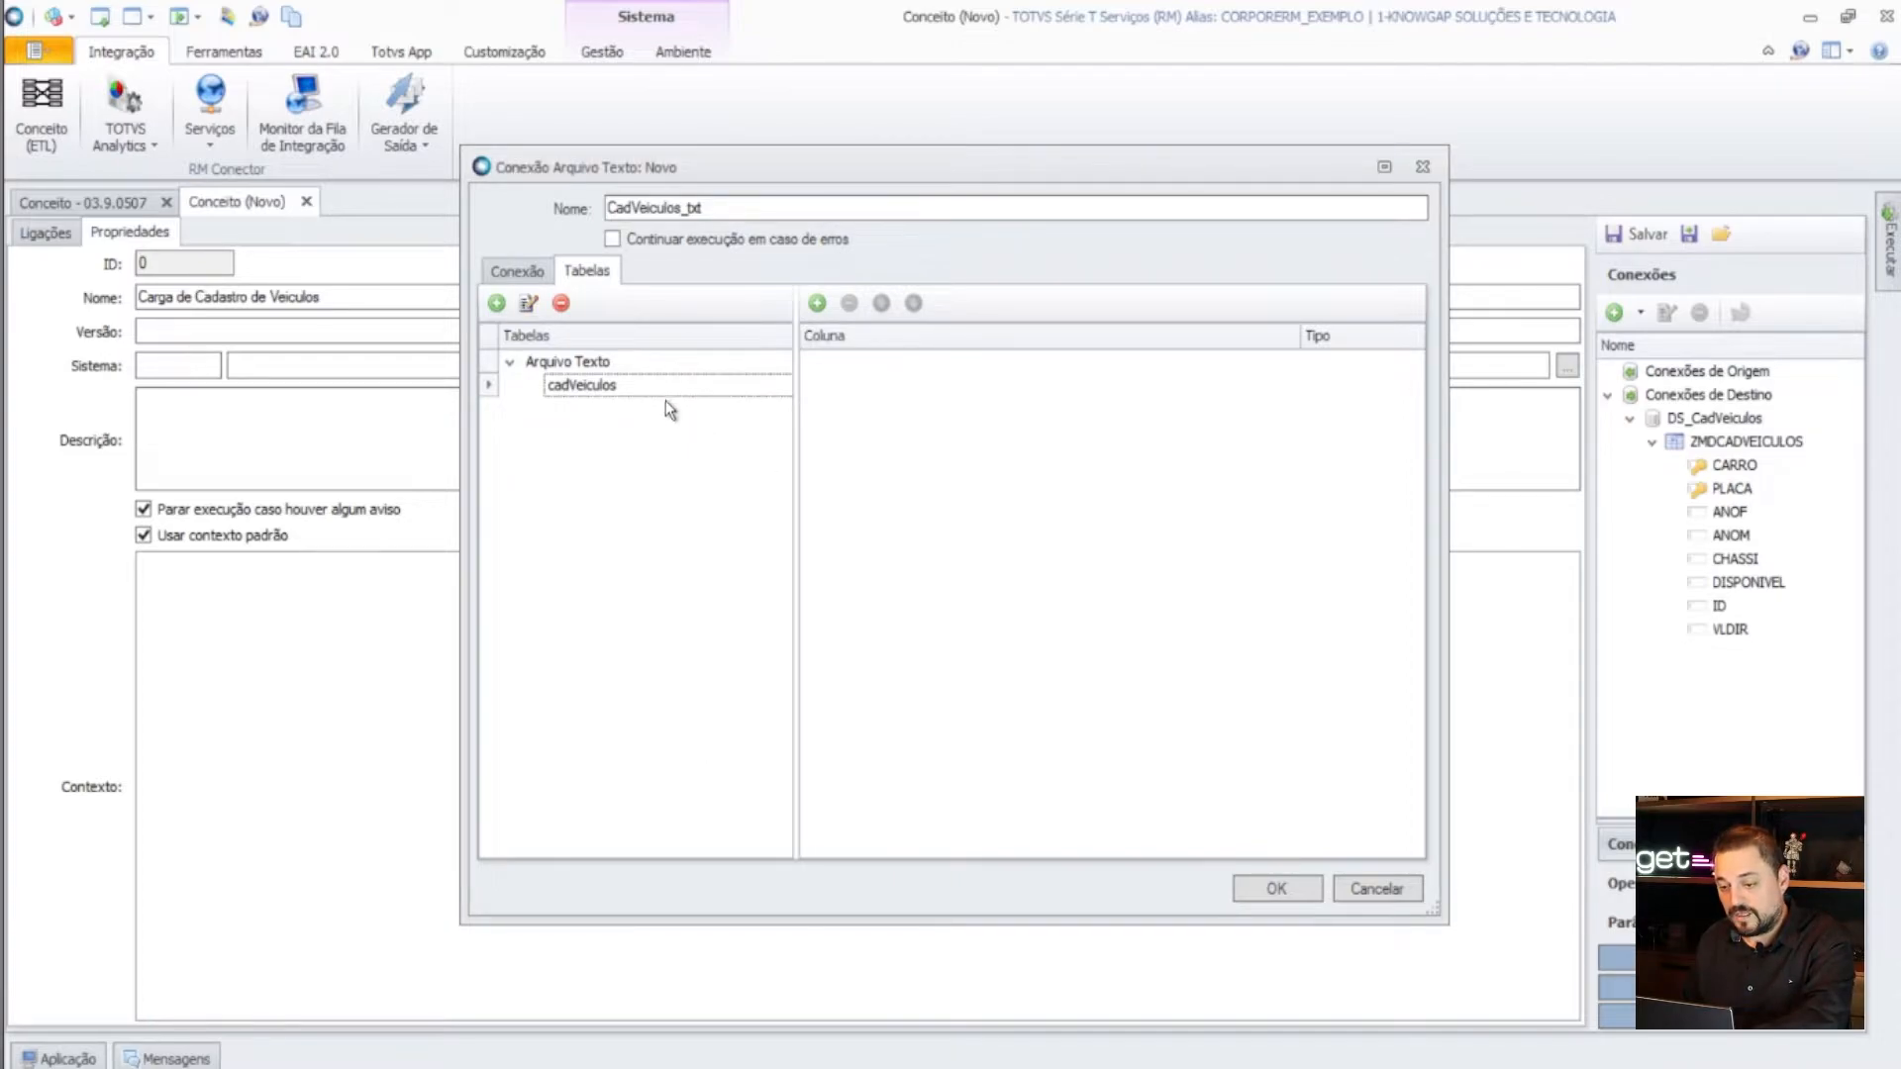
click(528, 305)
click(877, 447)
text(1)
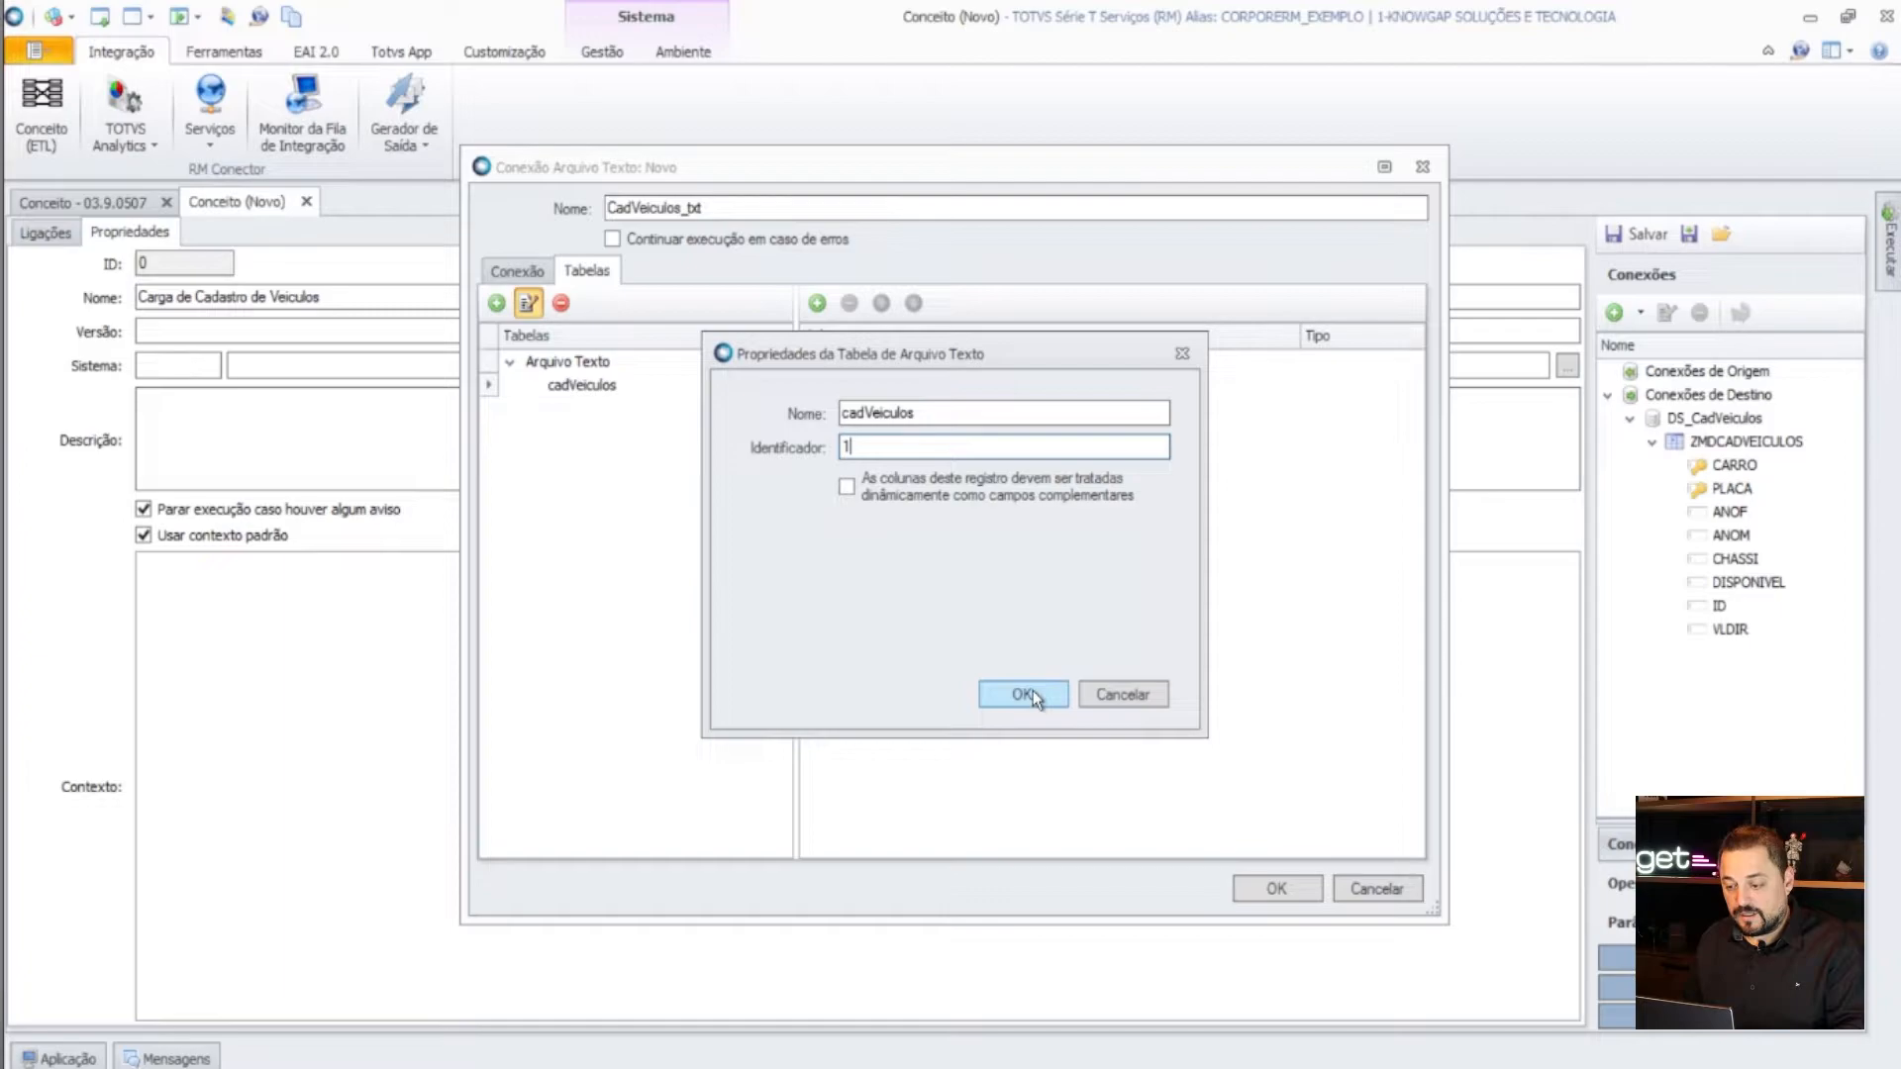
click(1032, 691)
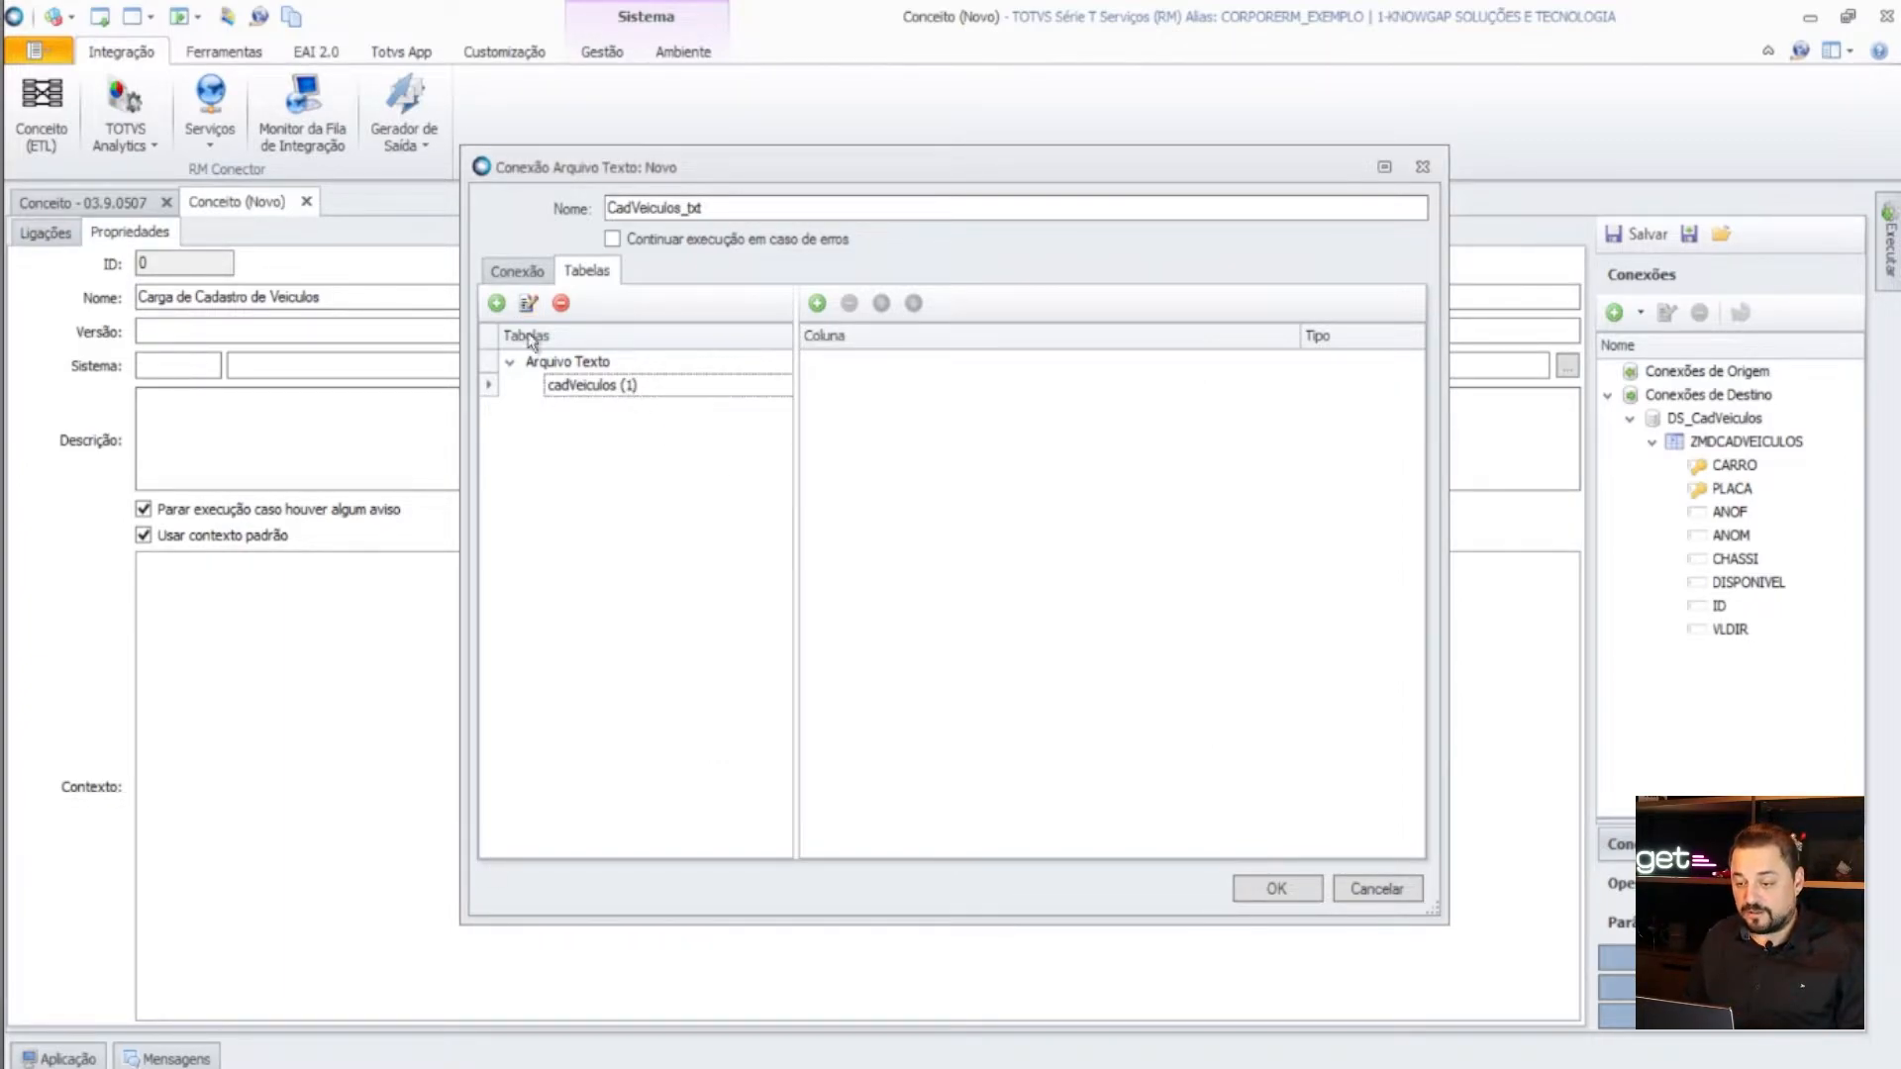
- Add columns Carro (Número Inteiro) and Placa (Texto) to cadVeiculos
click(818, 304)
click(943, 364)
drag(777, 363, 759, 375)
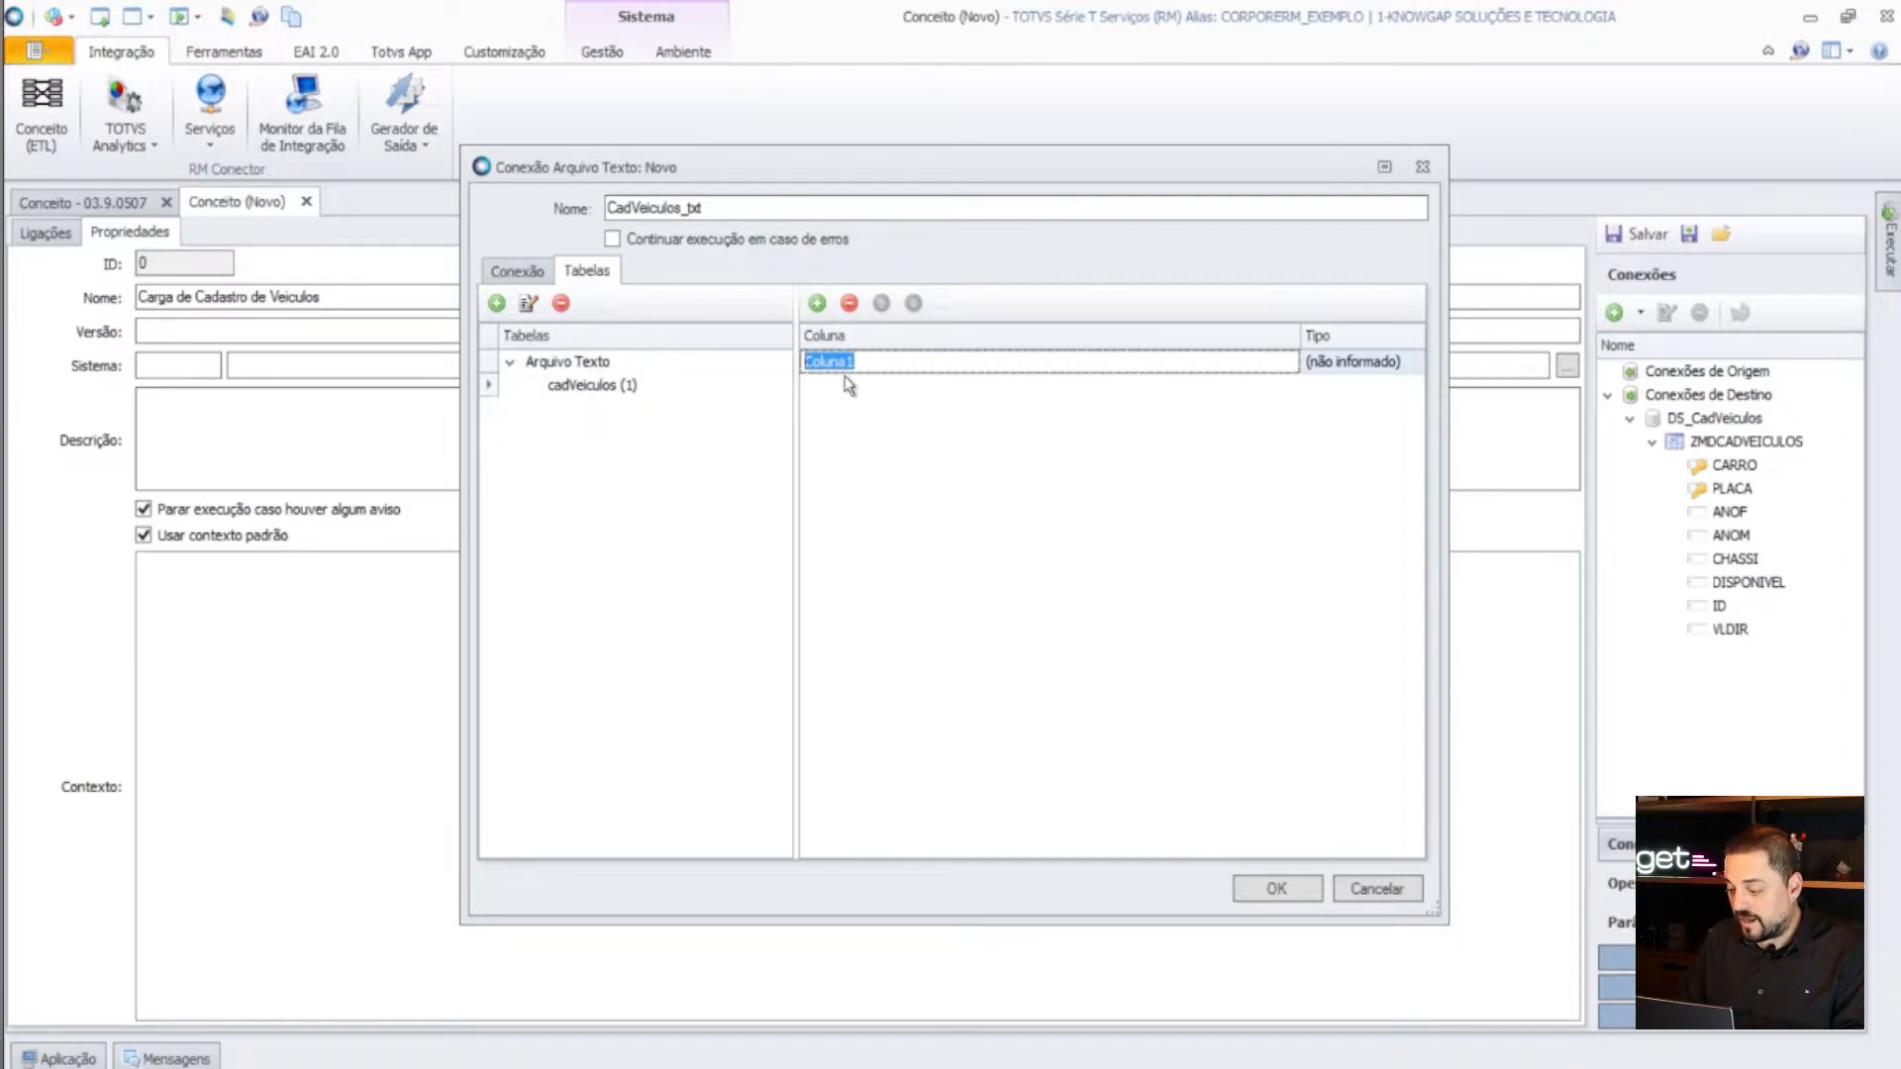
text(Ca)
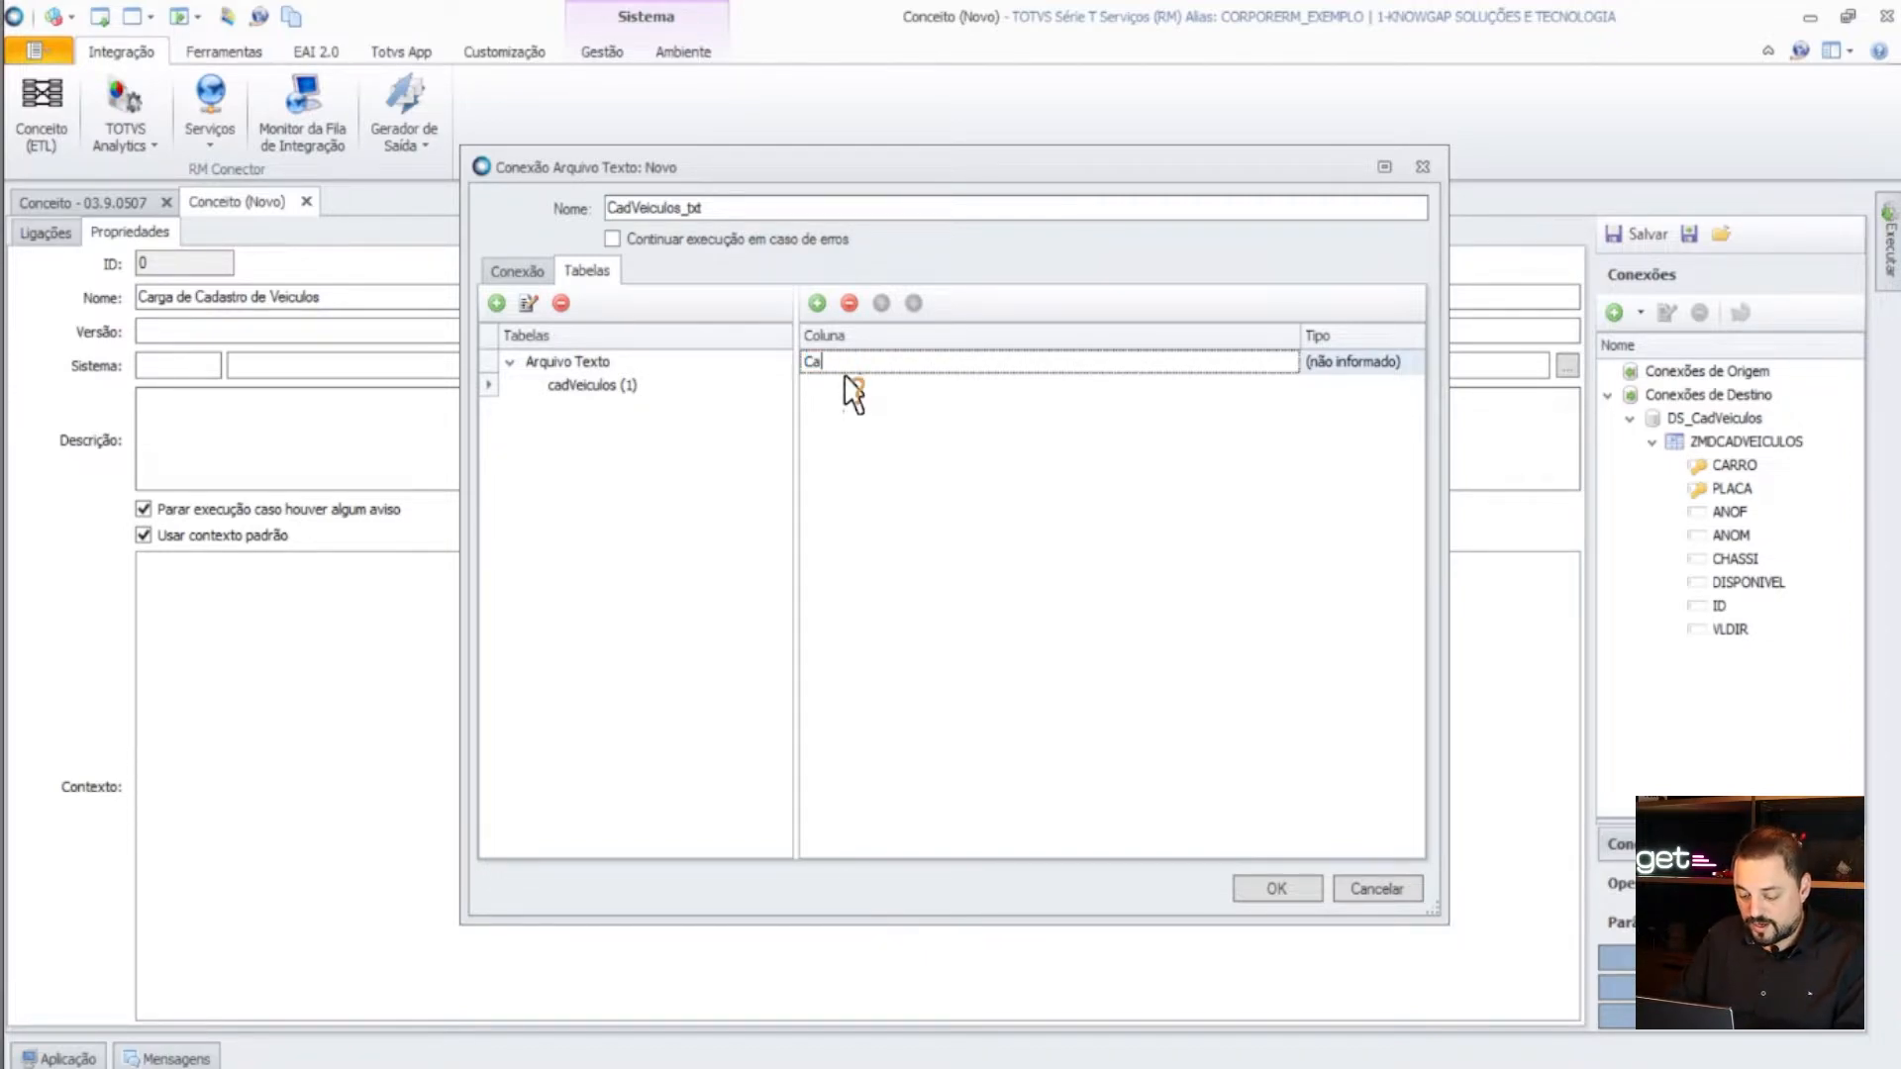
text(rro)
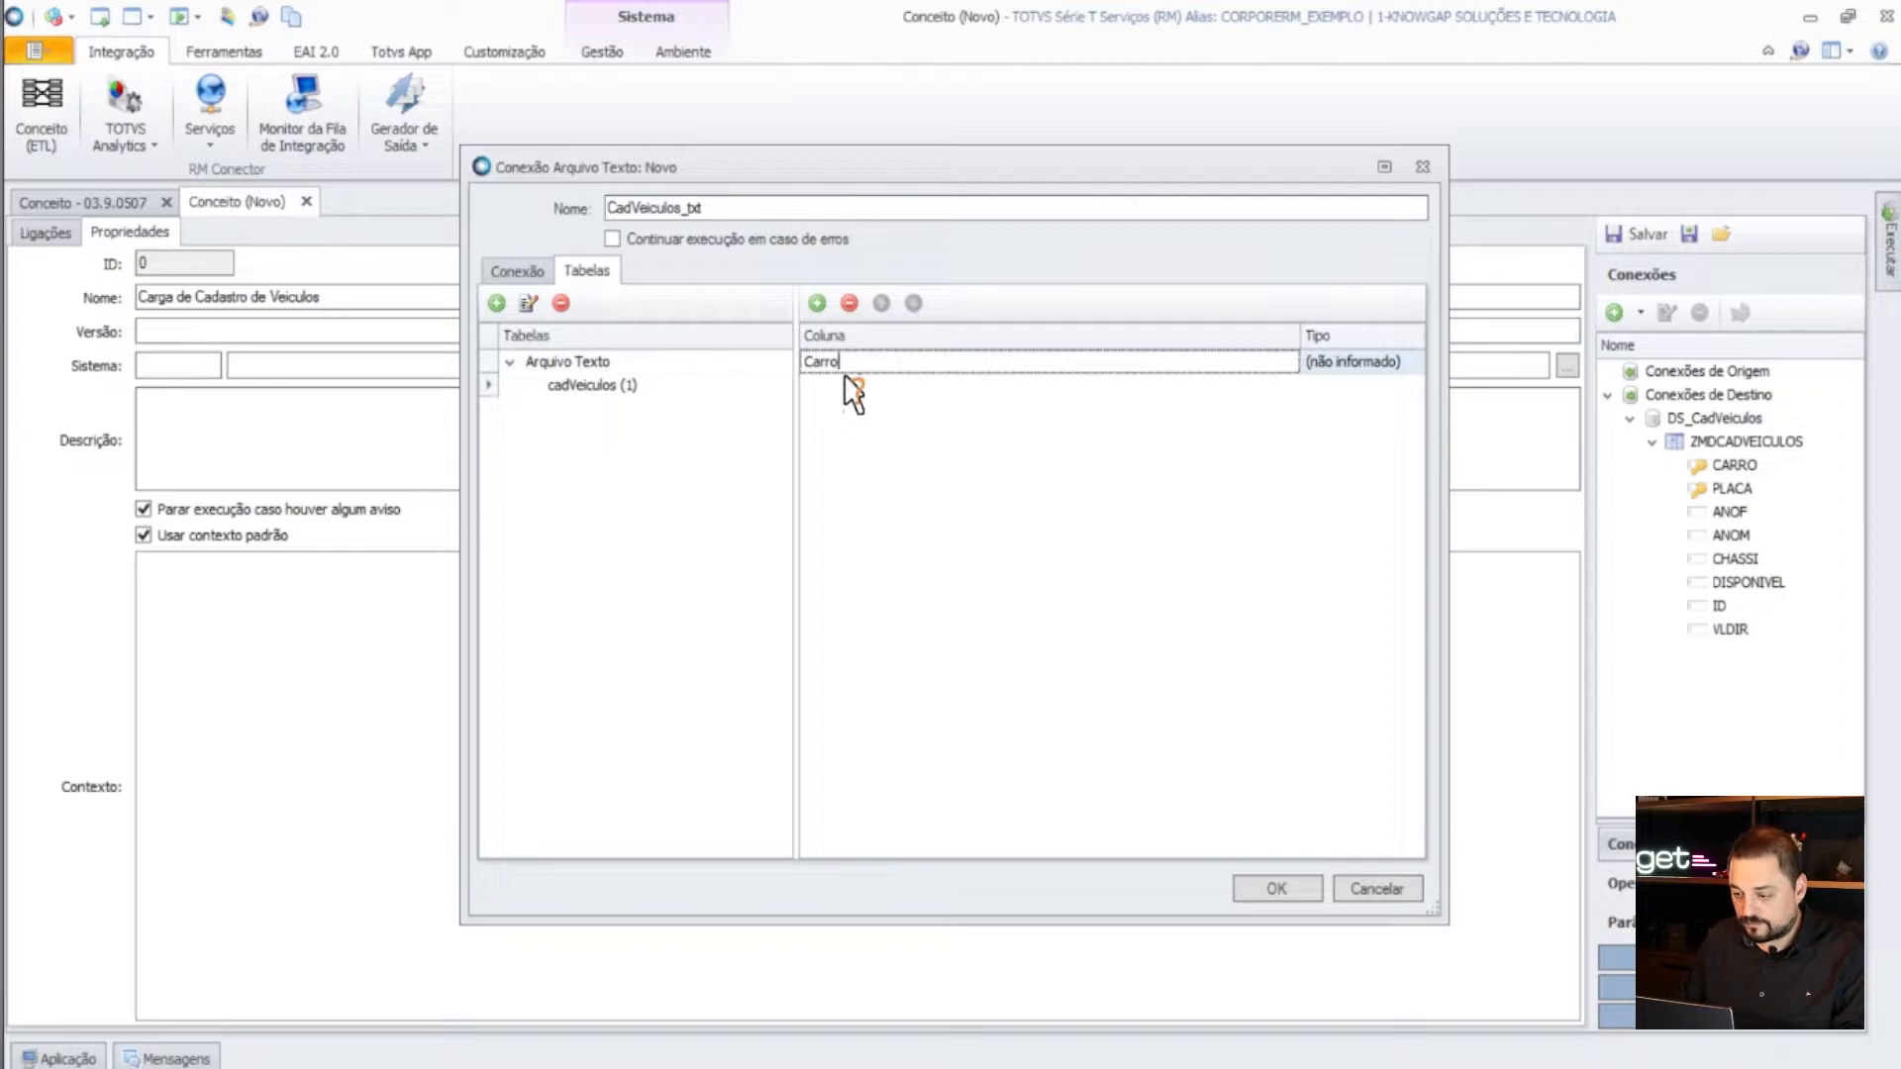
click(1390, 363)
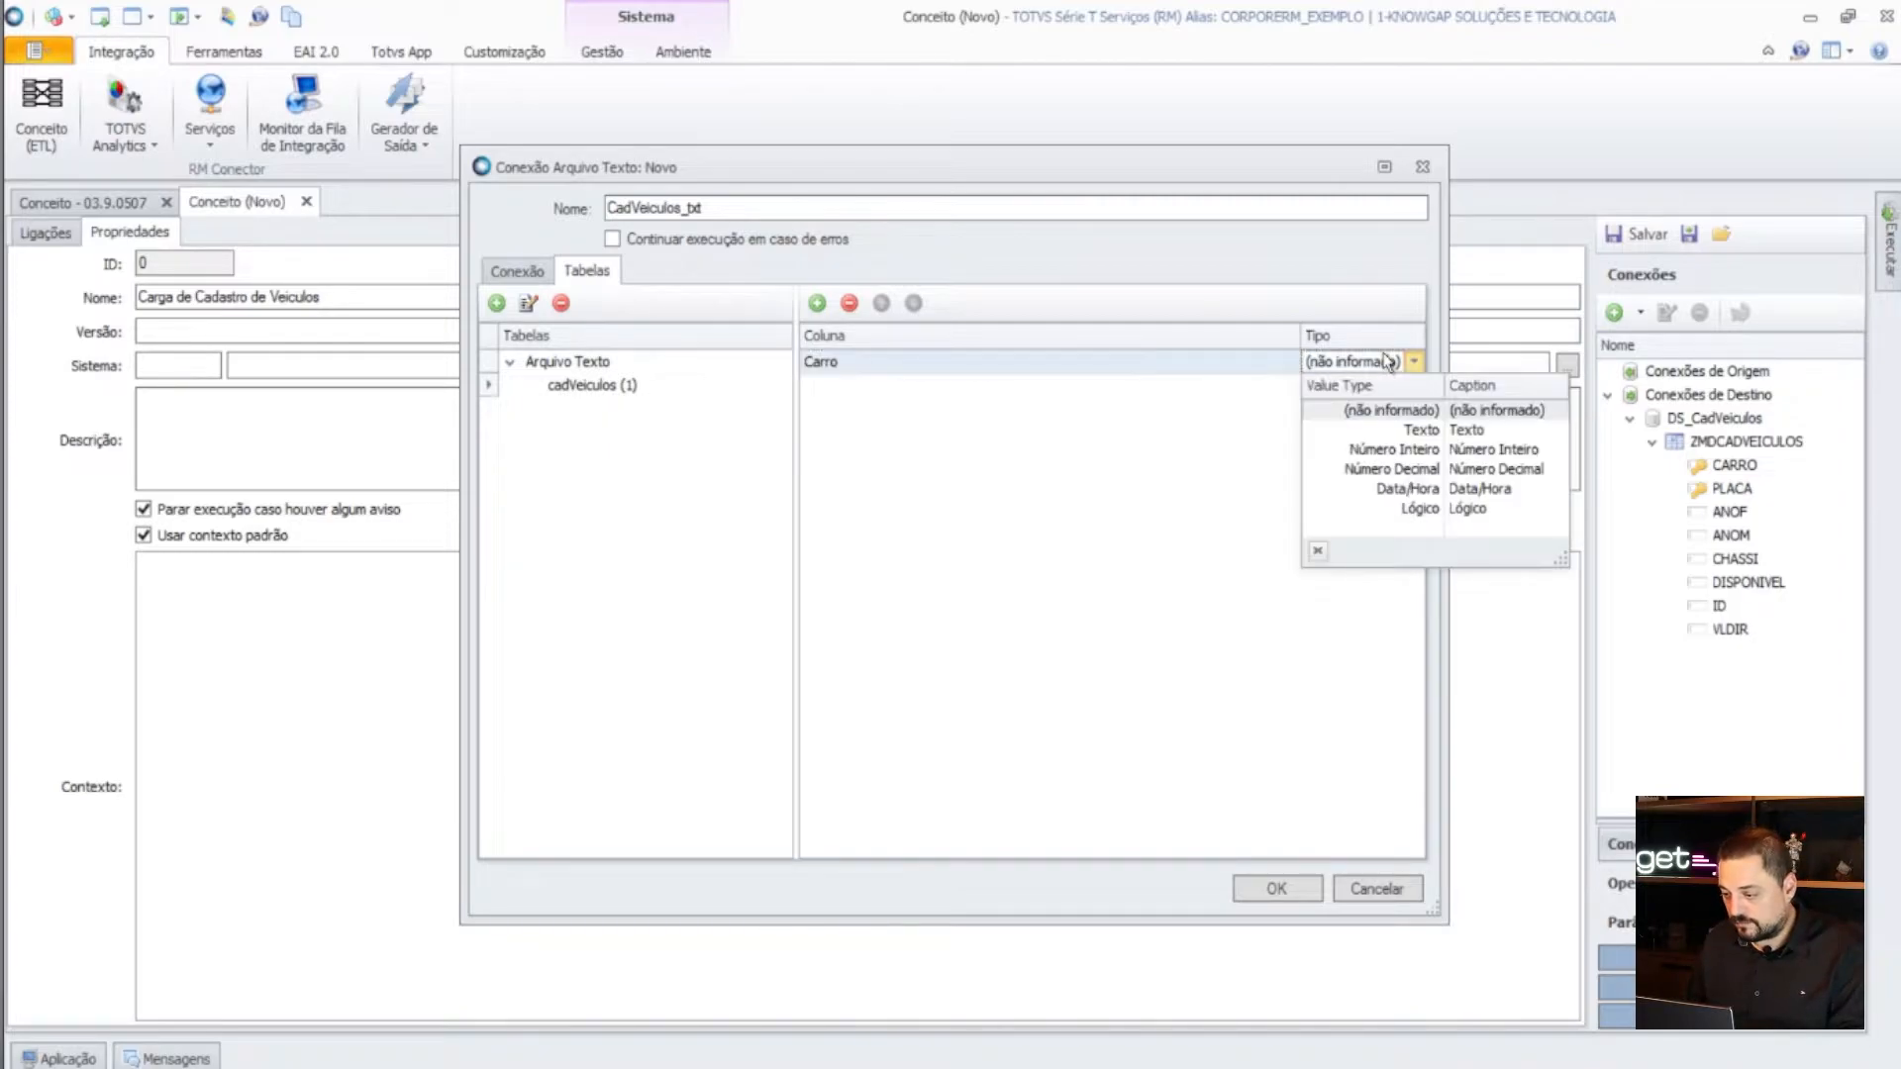
click(1407, 451)
click(816, 303)
click(871, 387)
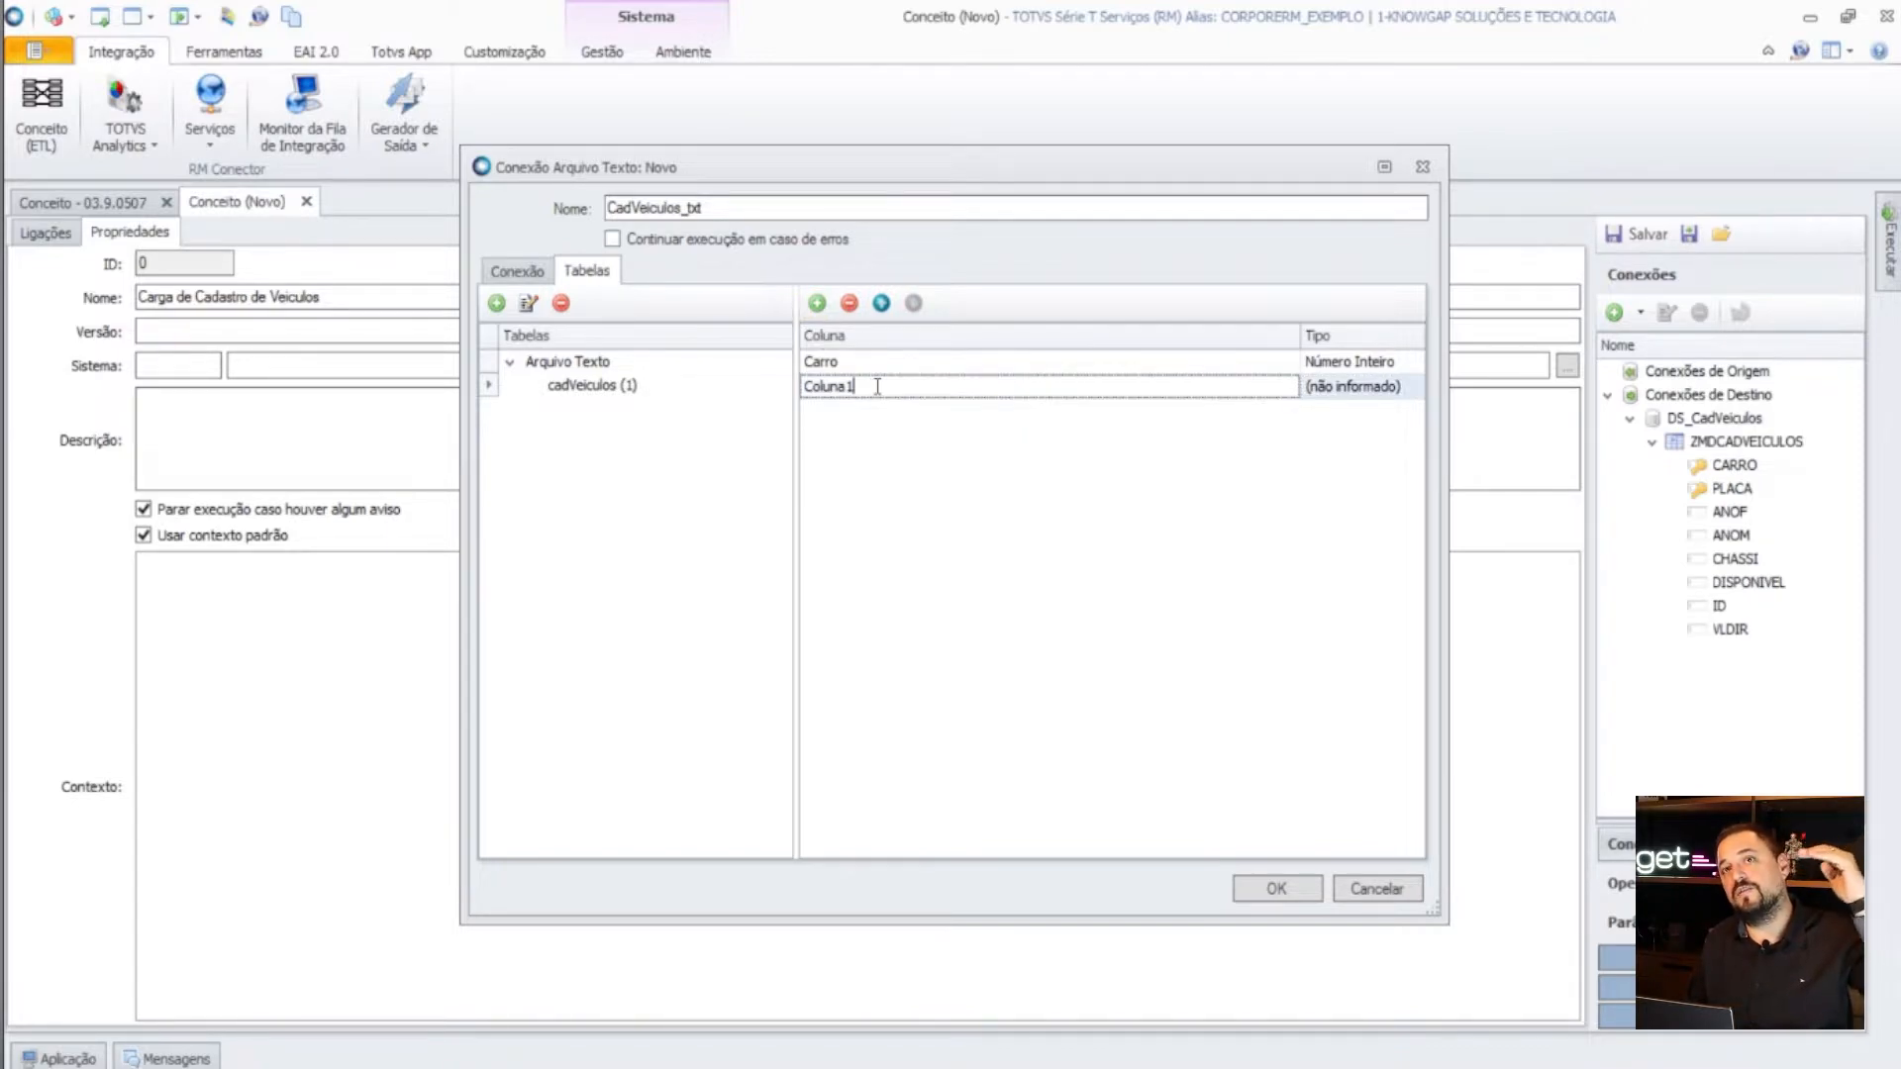
drag(877, 387, 753, 379)
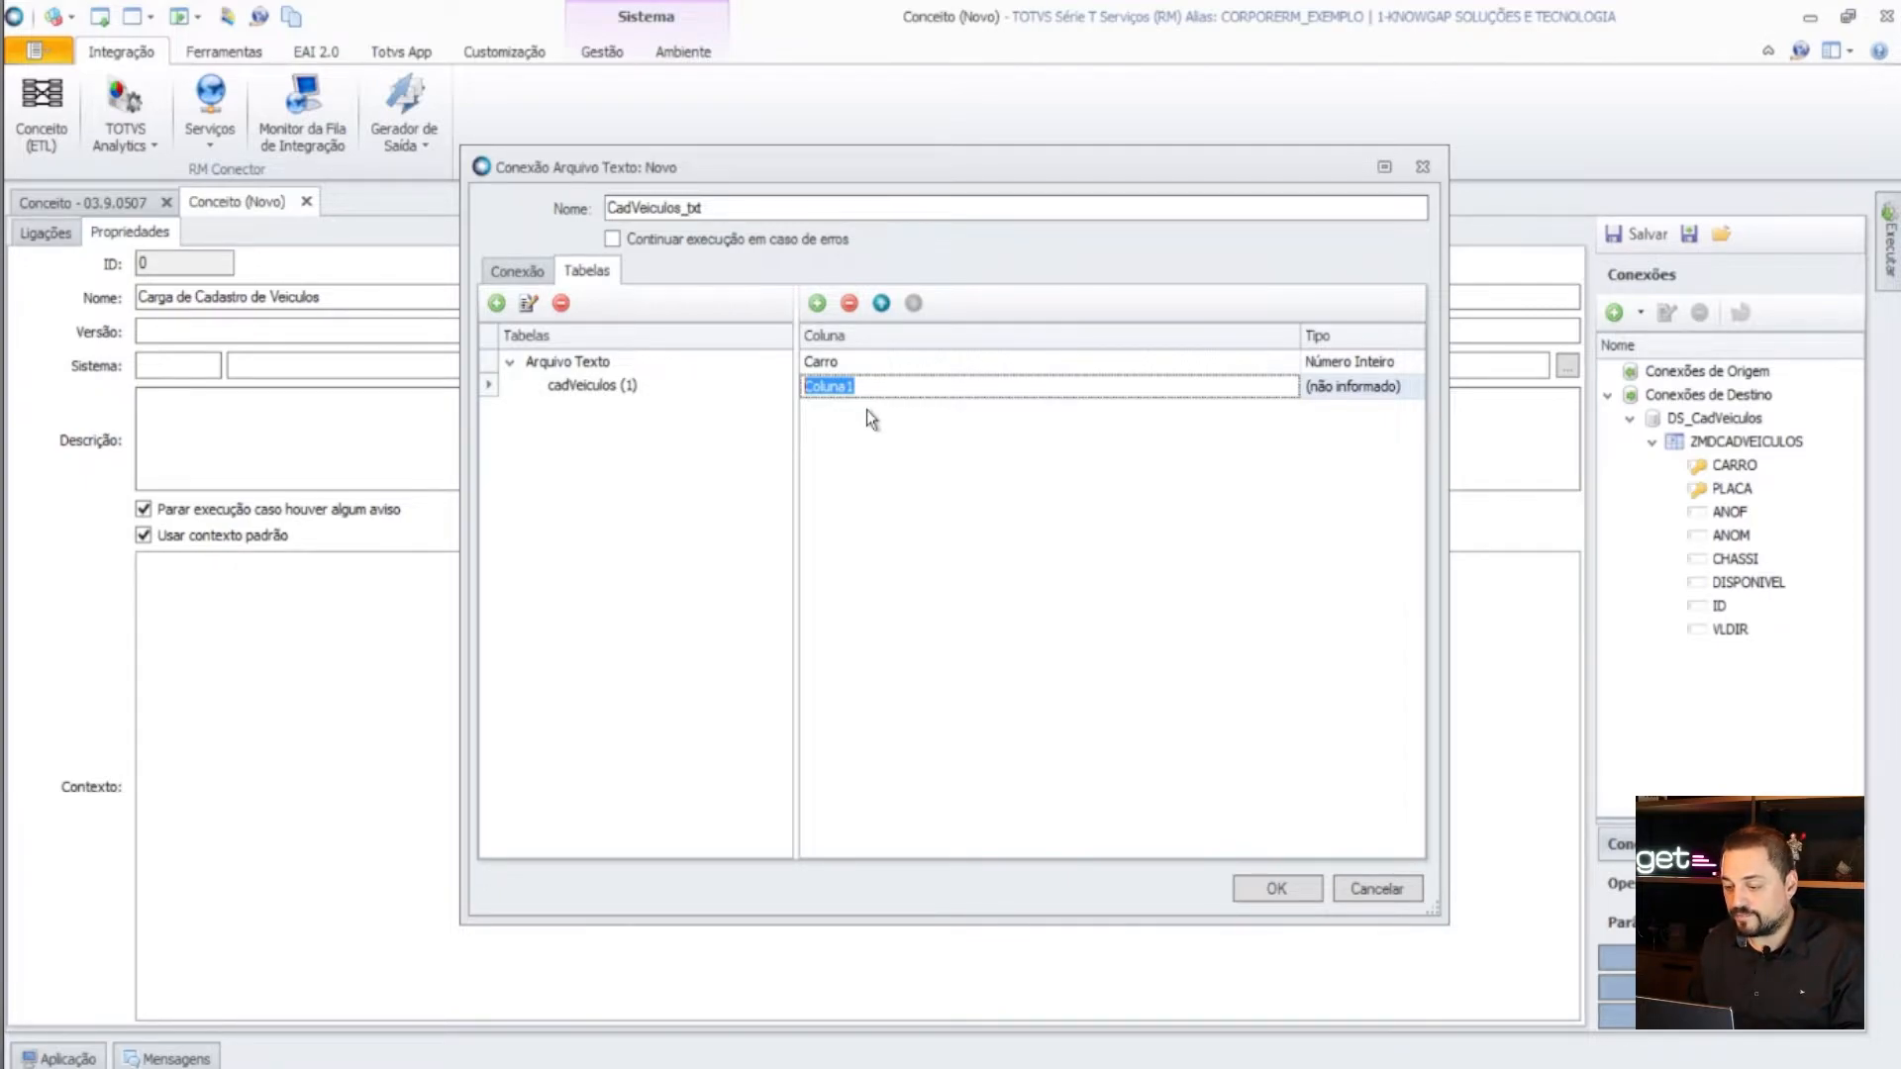
text(Plca)
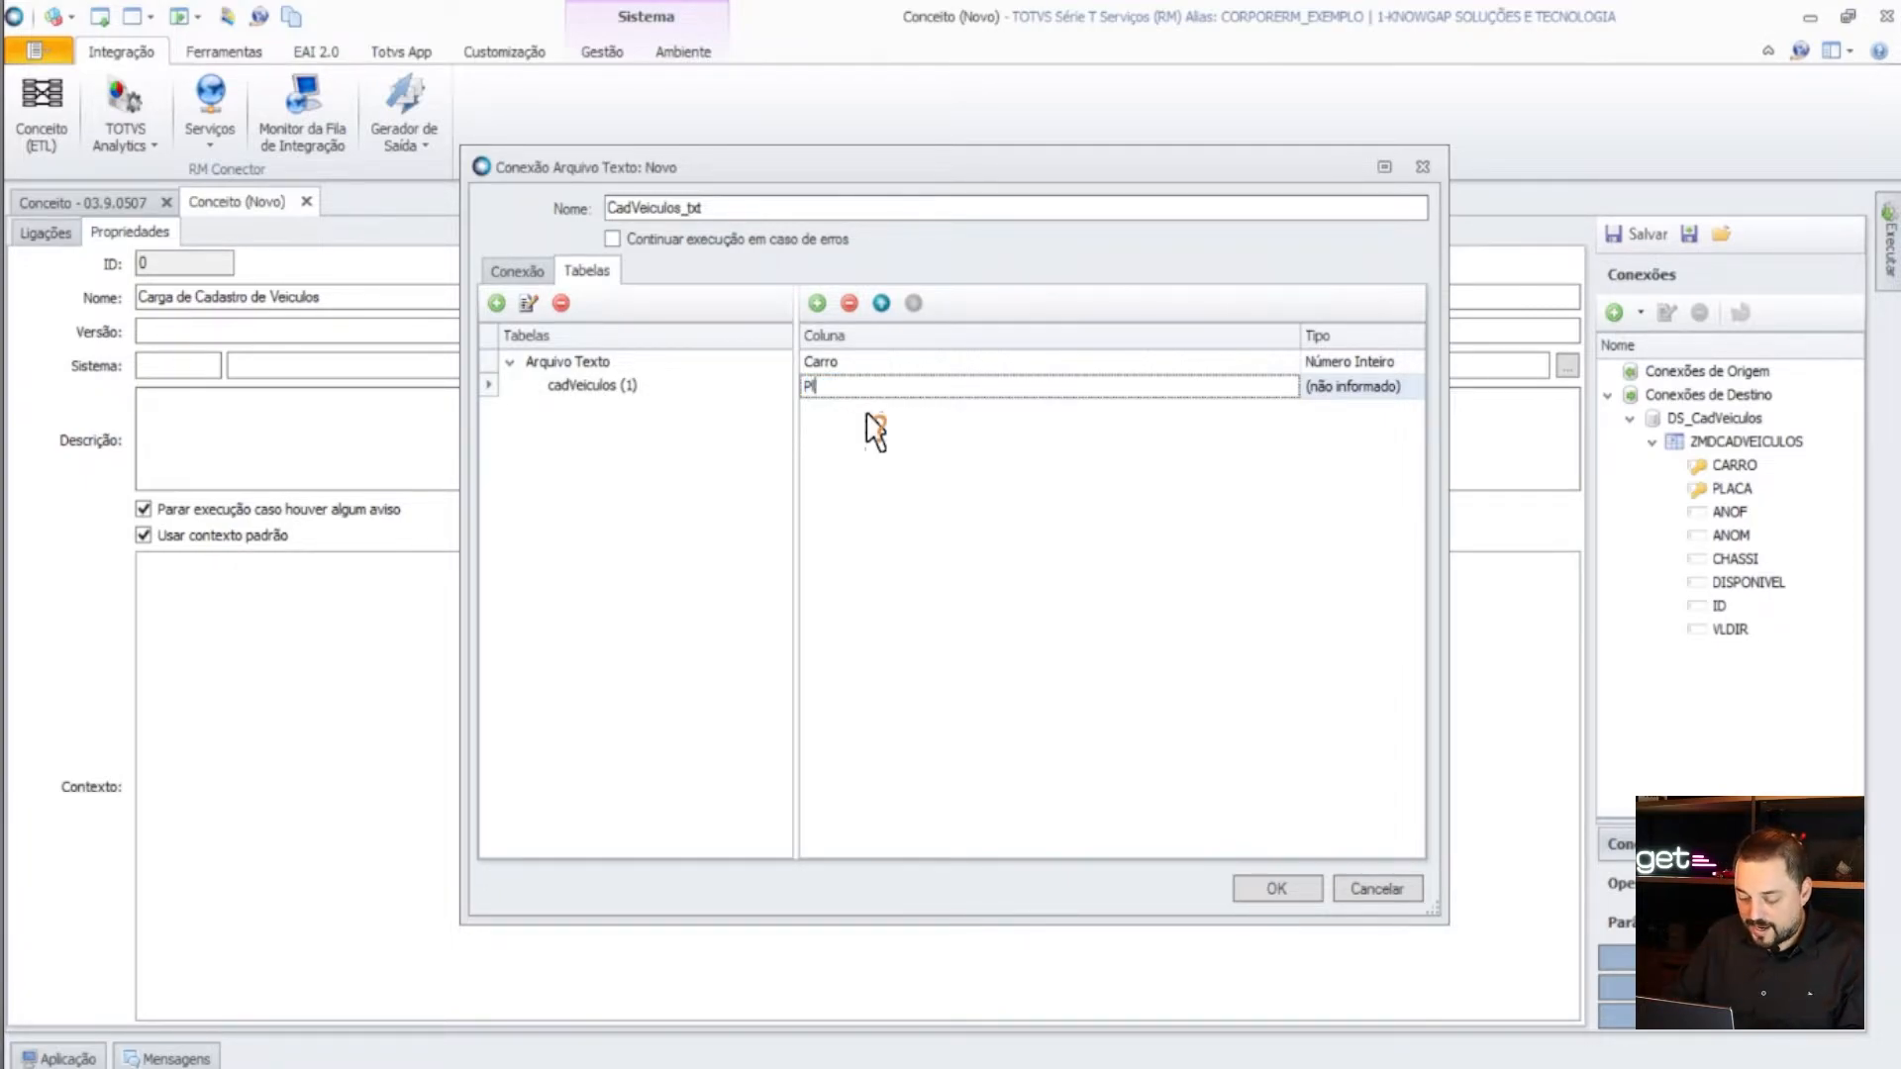
key(BackSpace)
key(BackSpace)
text(aca)
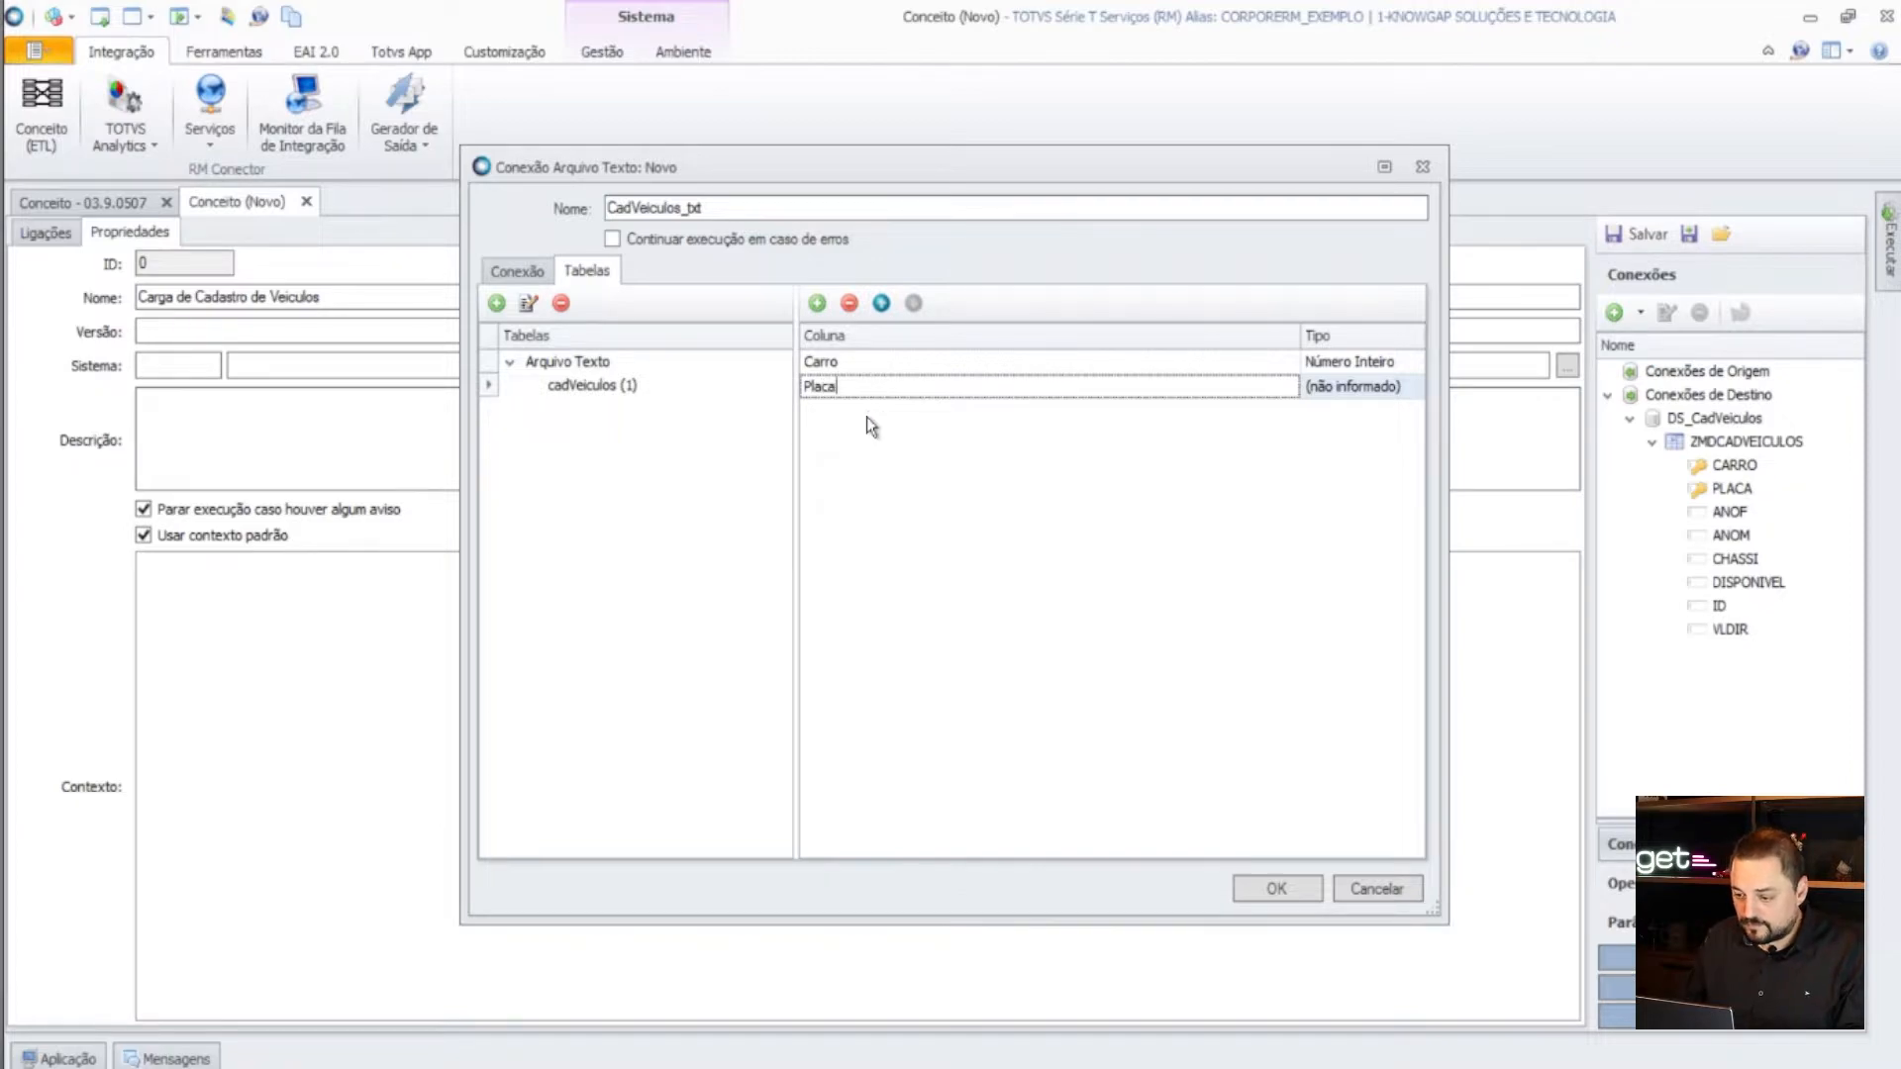
click(1393, 394)
click(1396, 455)
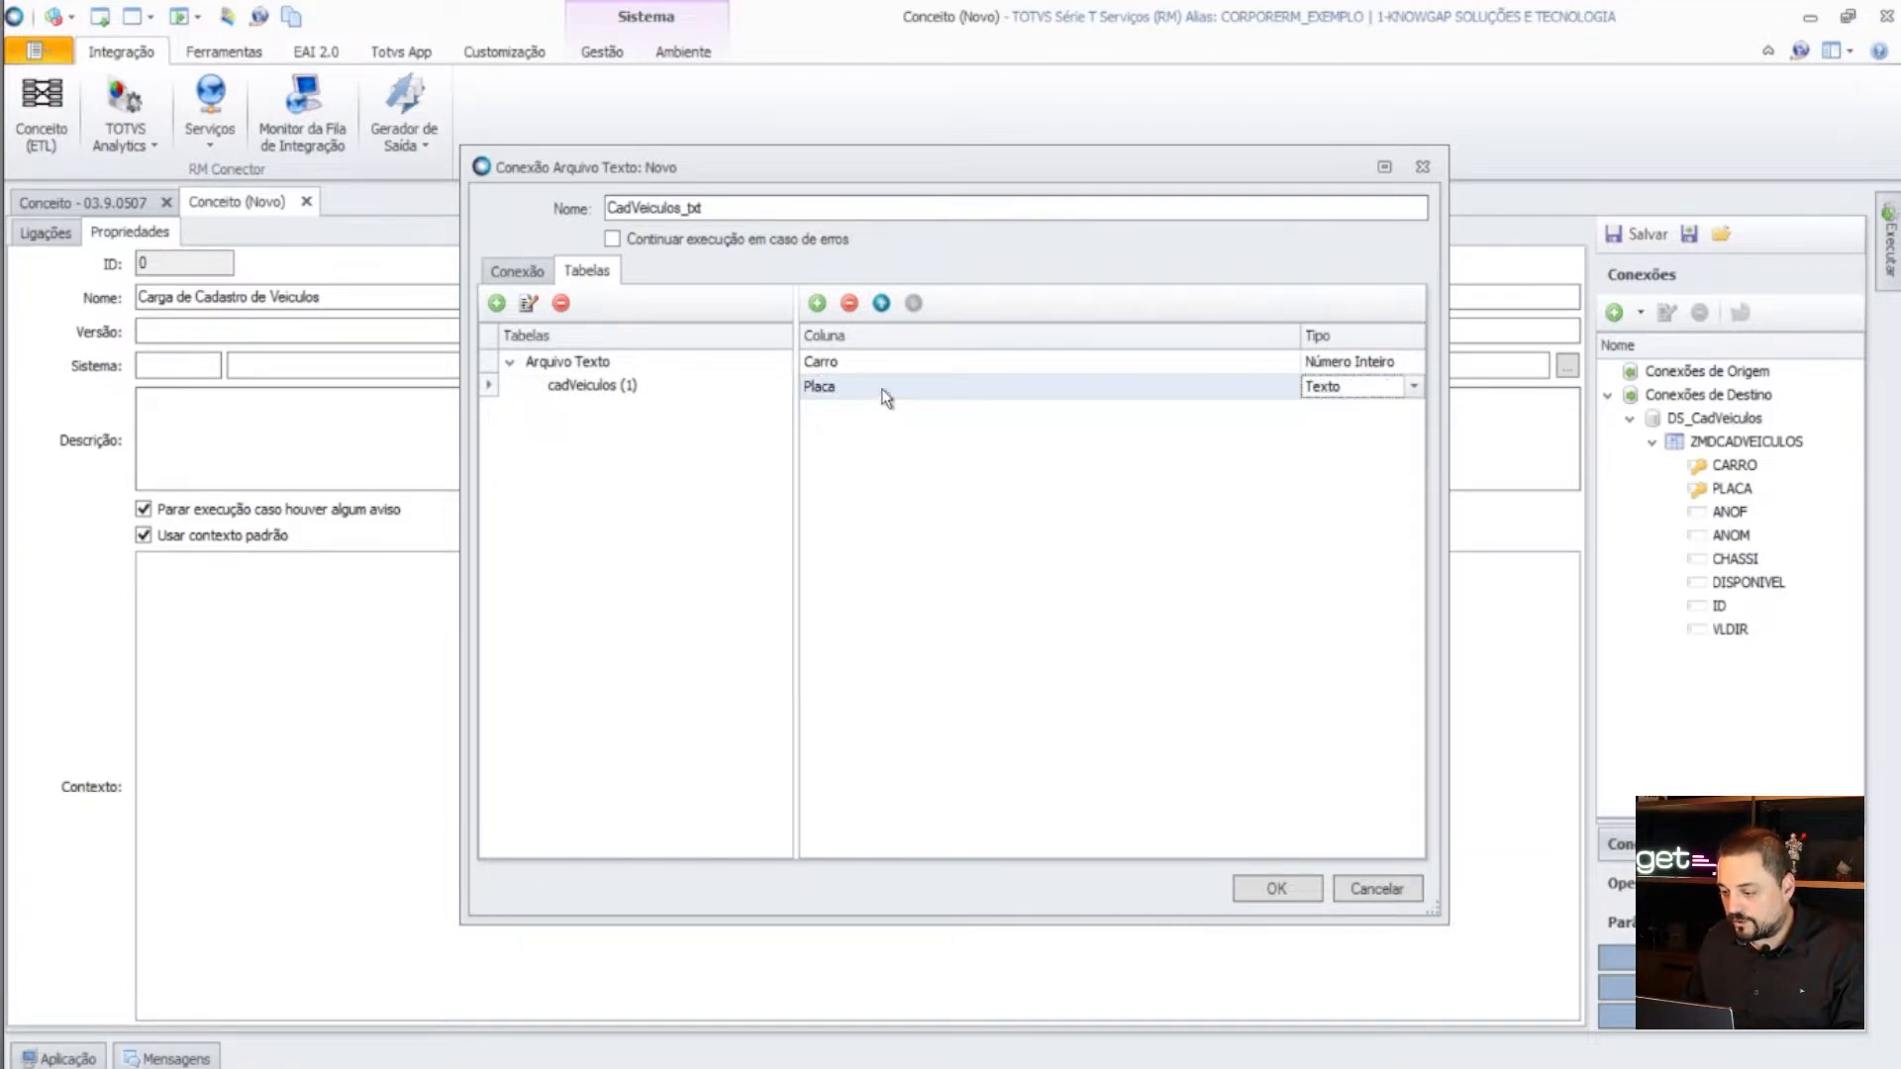
- Add columns Anof and AnoM as Número Inteiro, then insert another new column
click(817, 303)
click(848, 410)
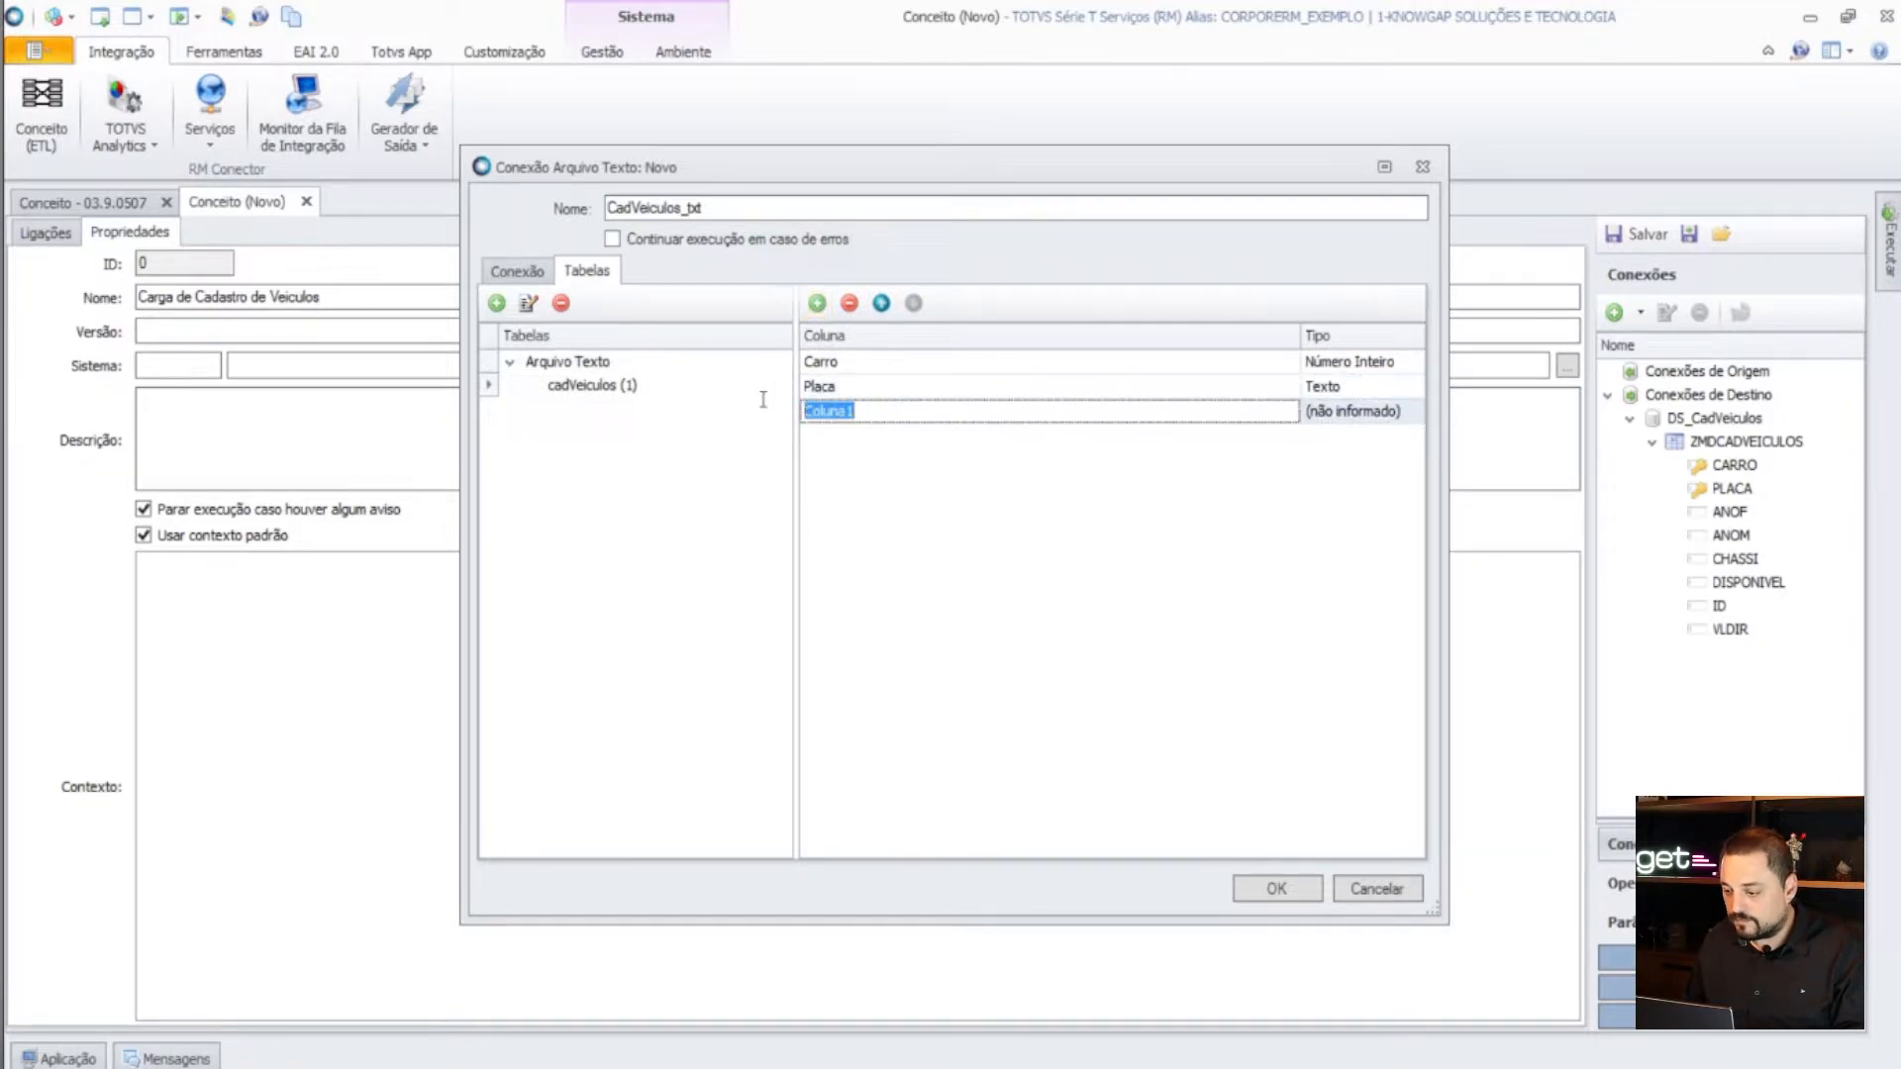
text(Anof)
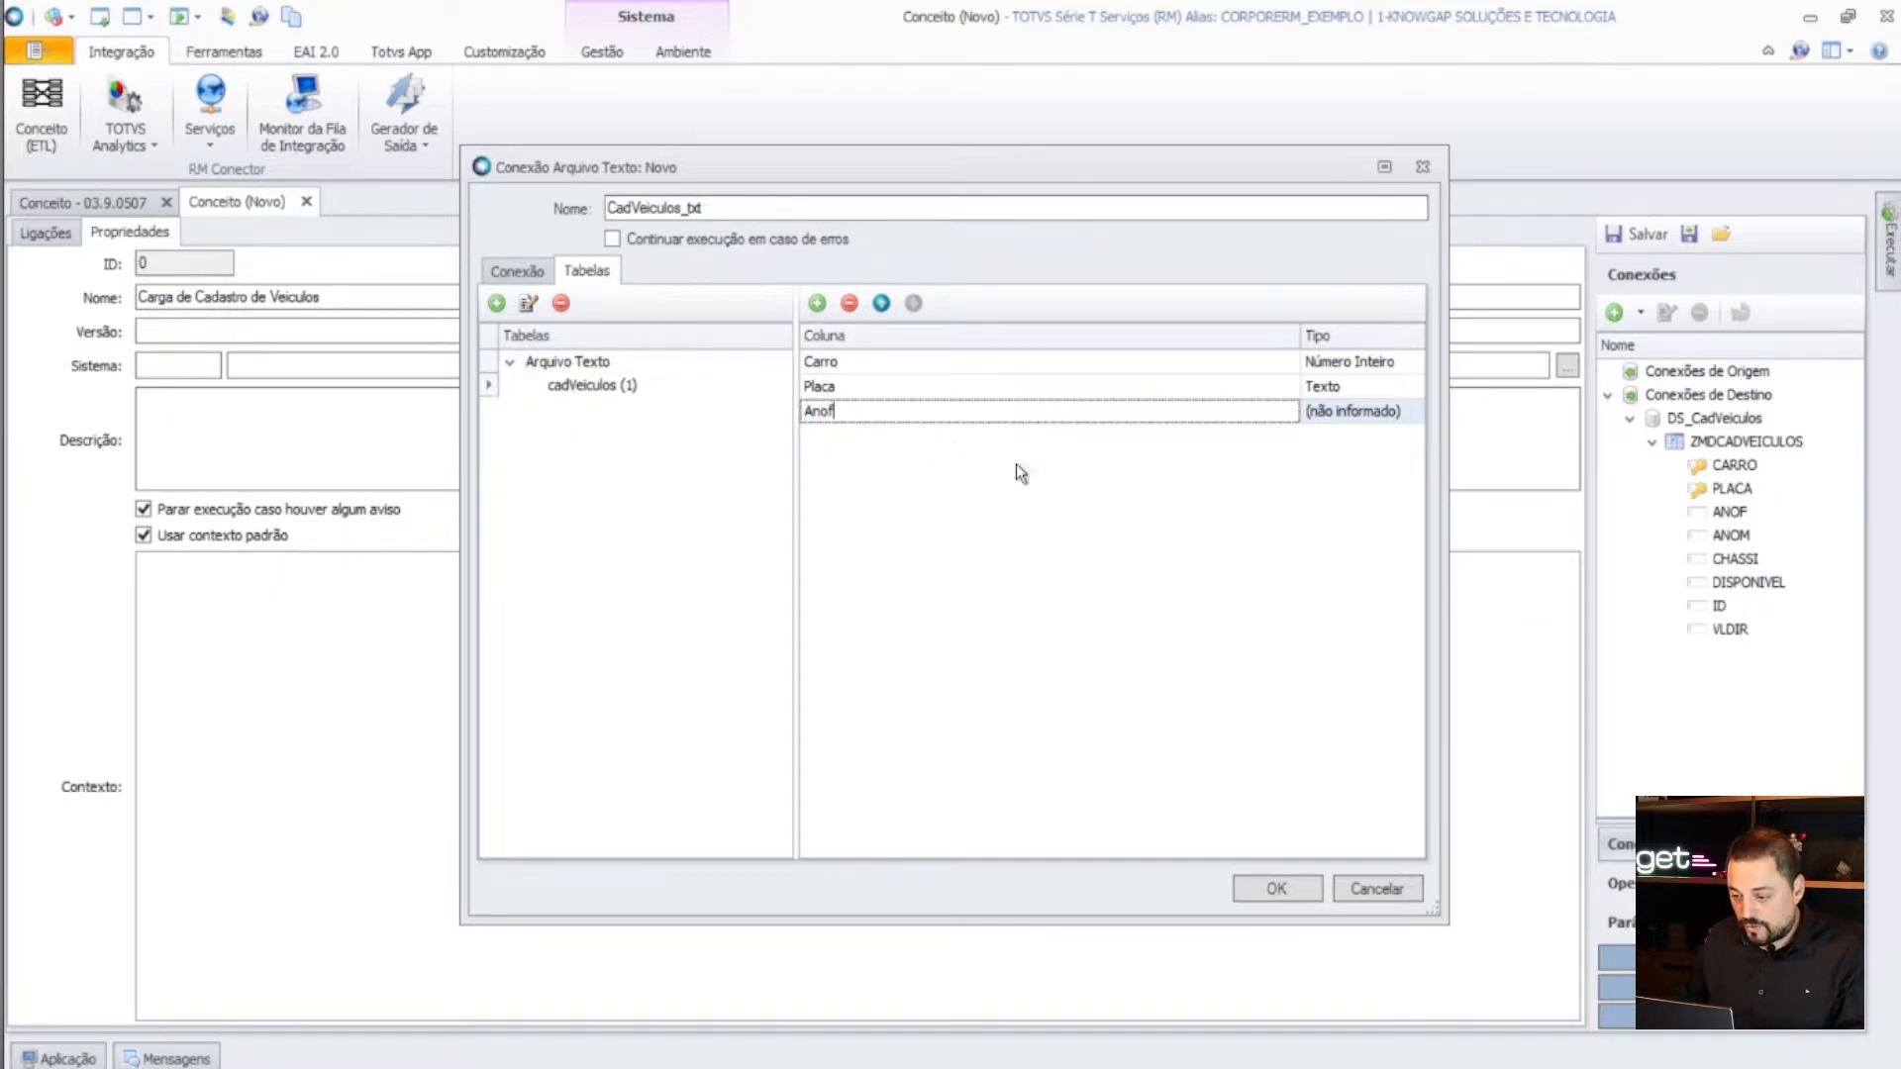
click(1373, 412)
click(1396, 499)
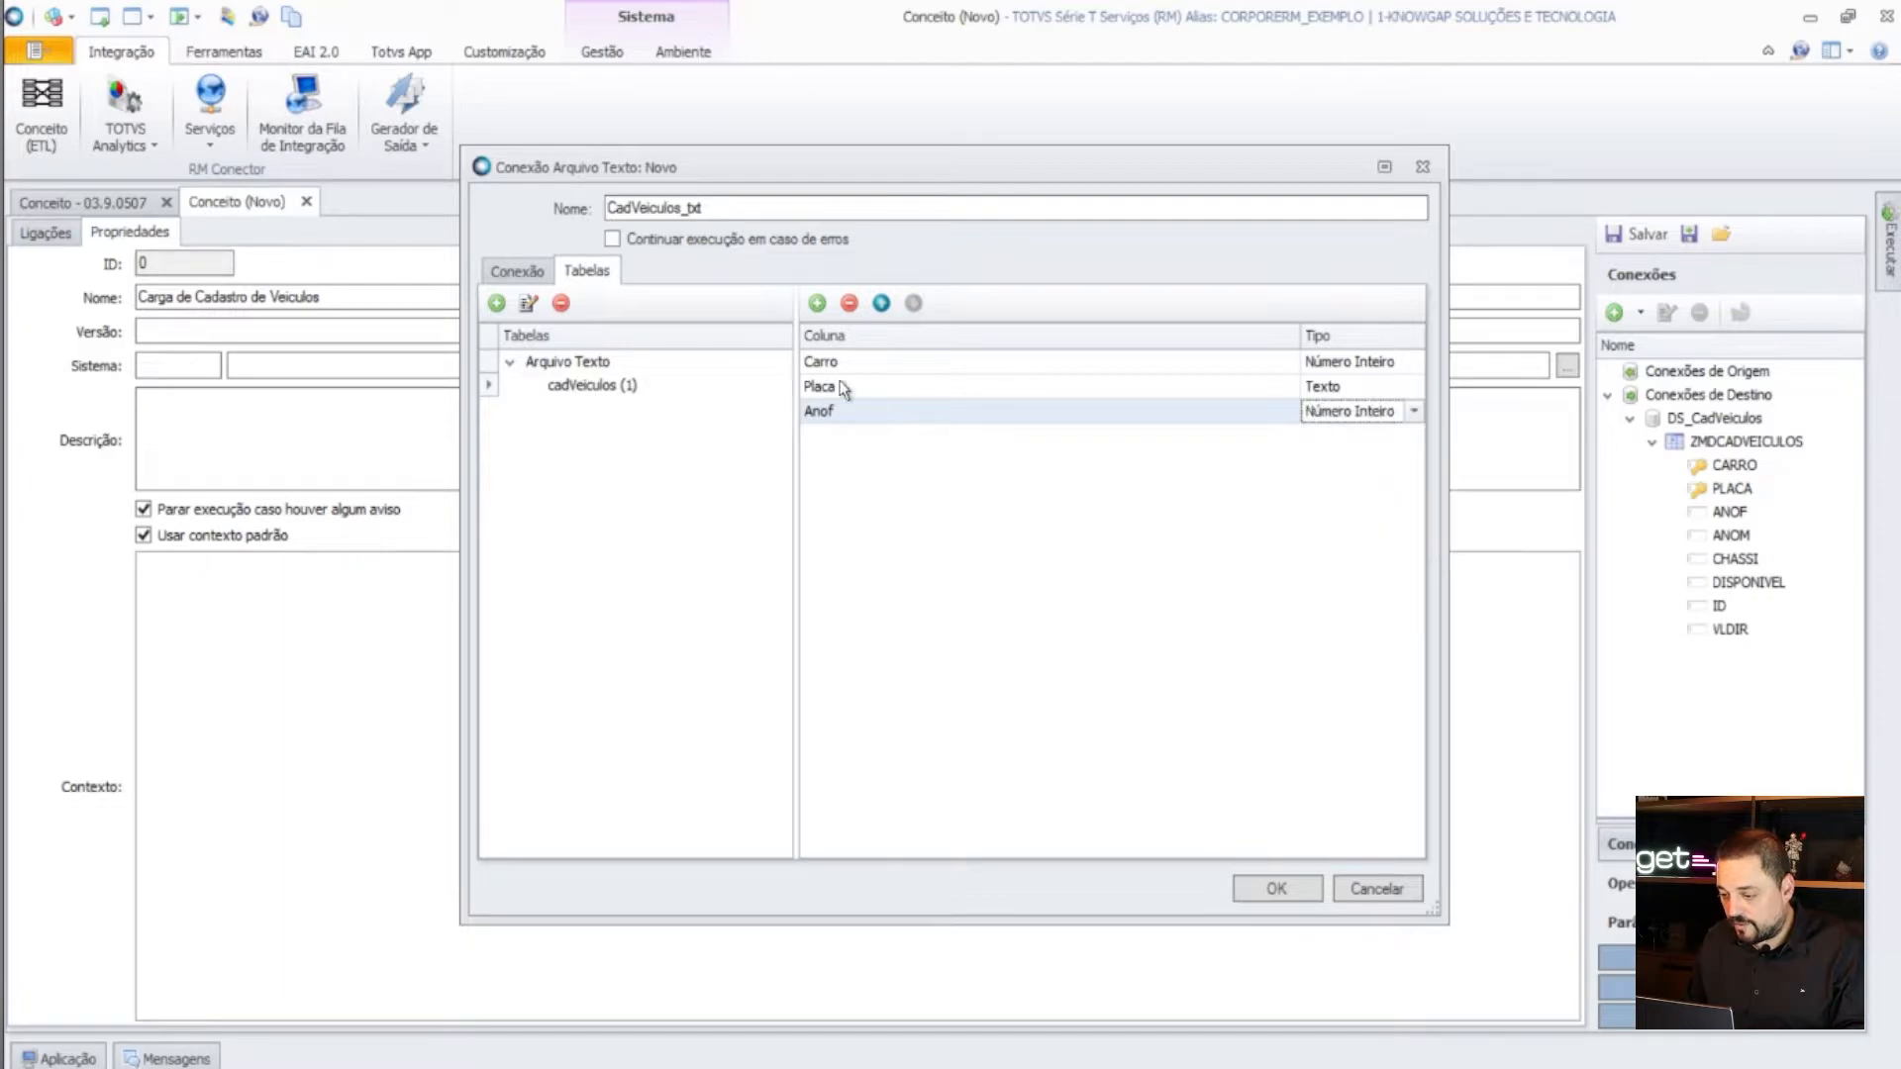
click(817, 303)
click(864, 436)
text(AnoM)
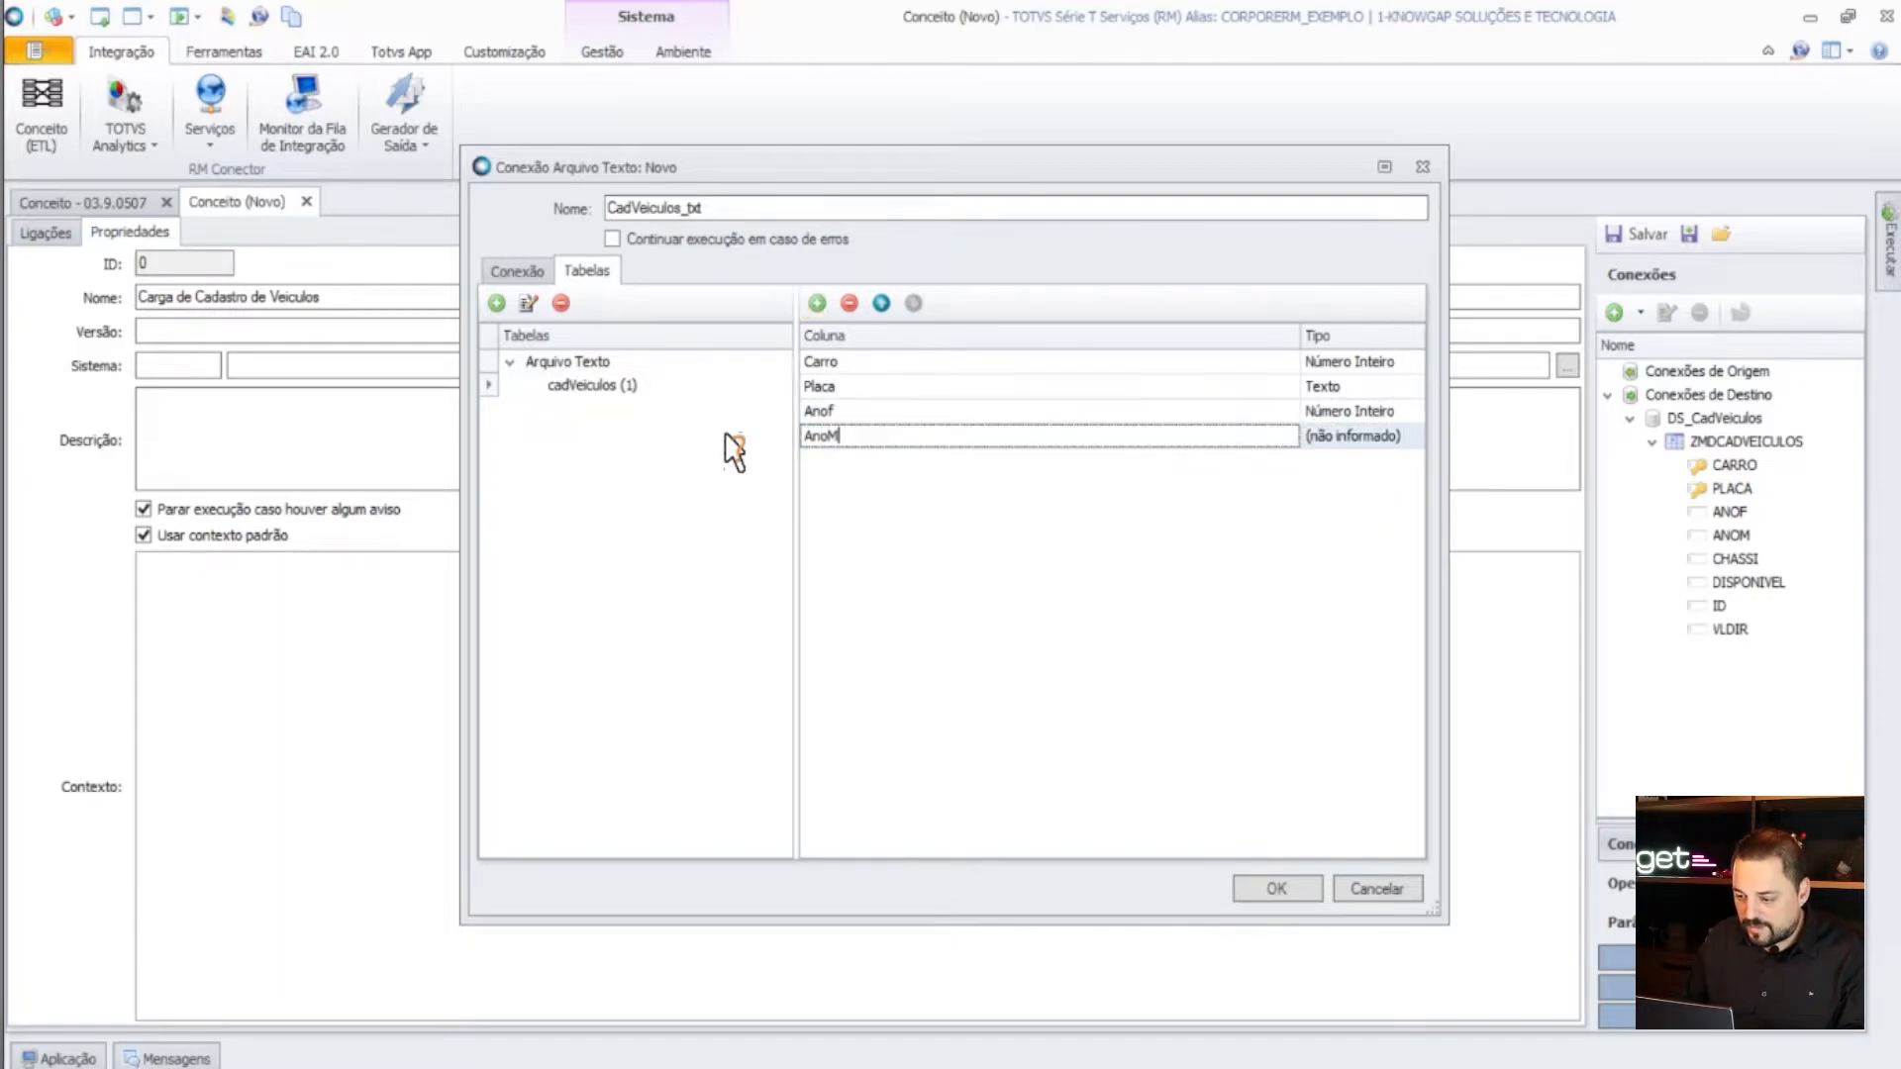
click(1317, 442)
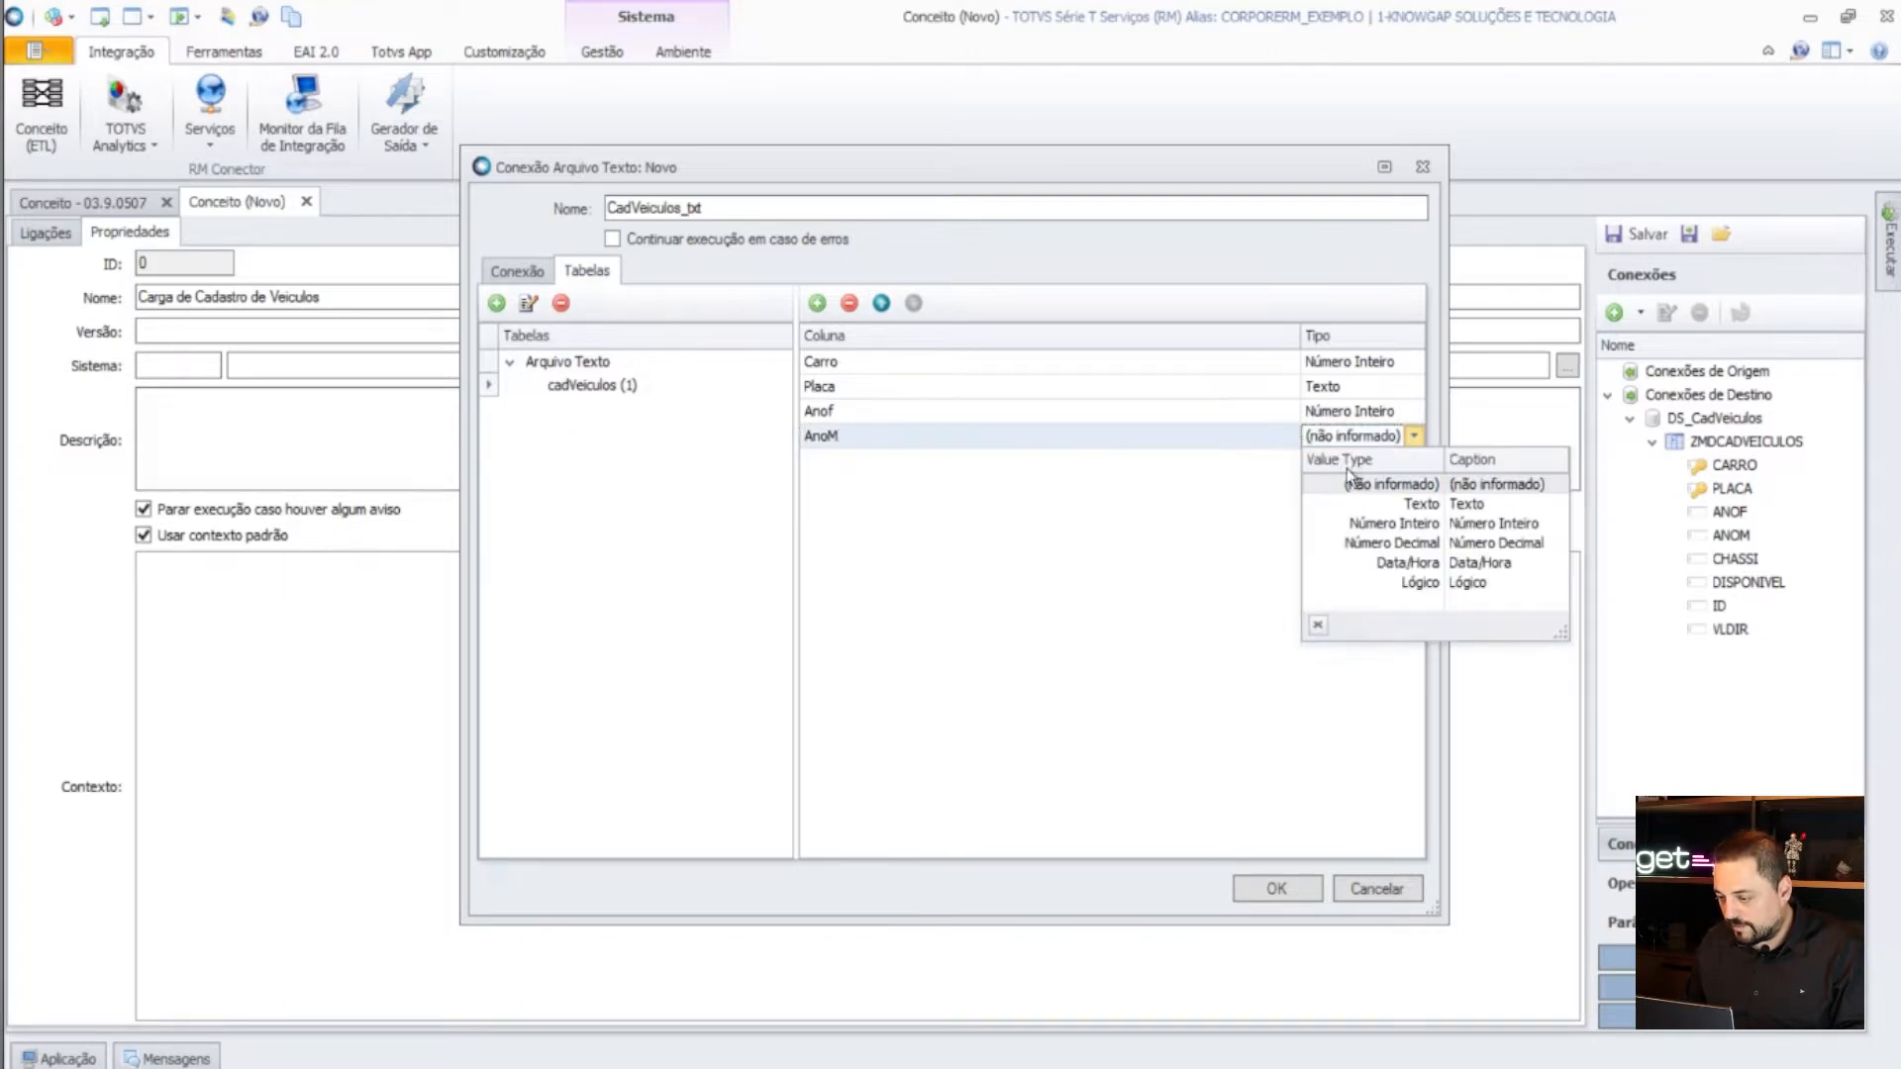
click(1407, 526)
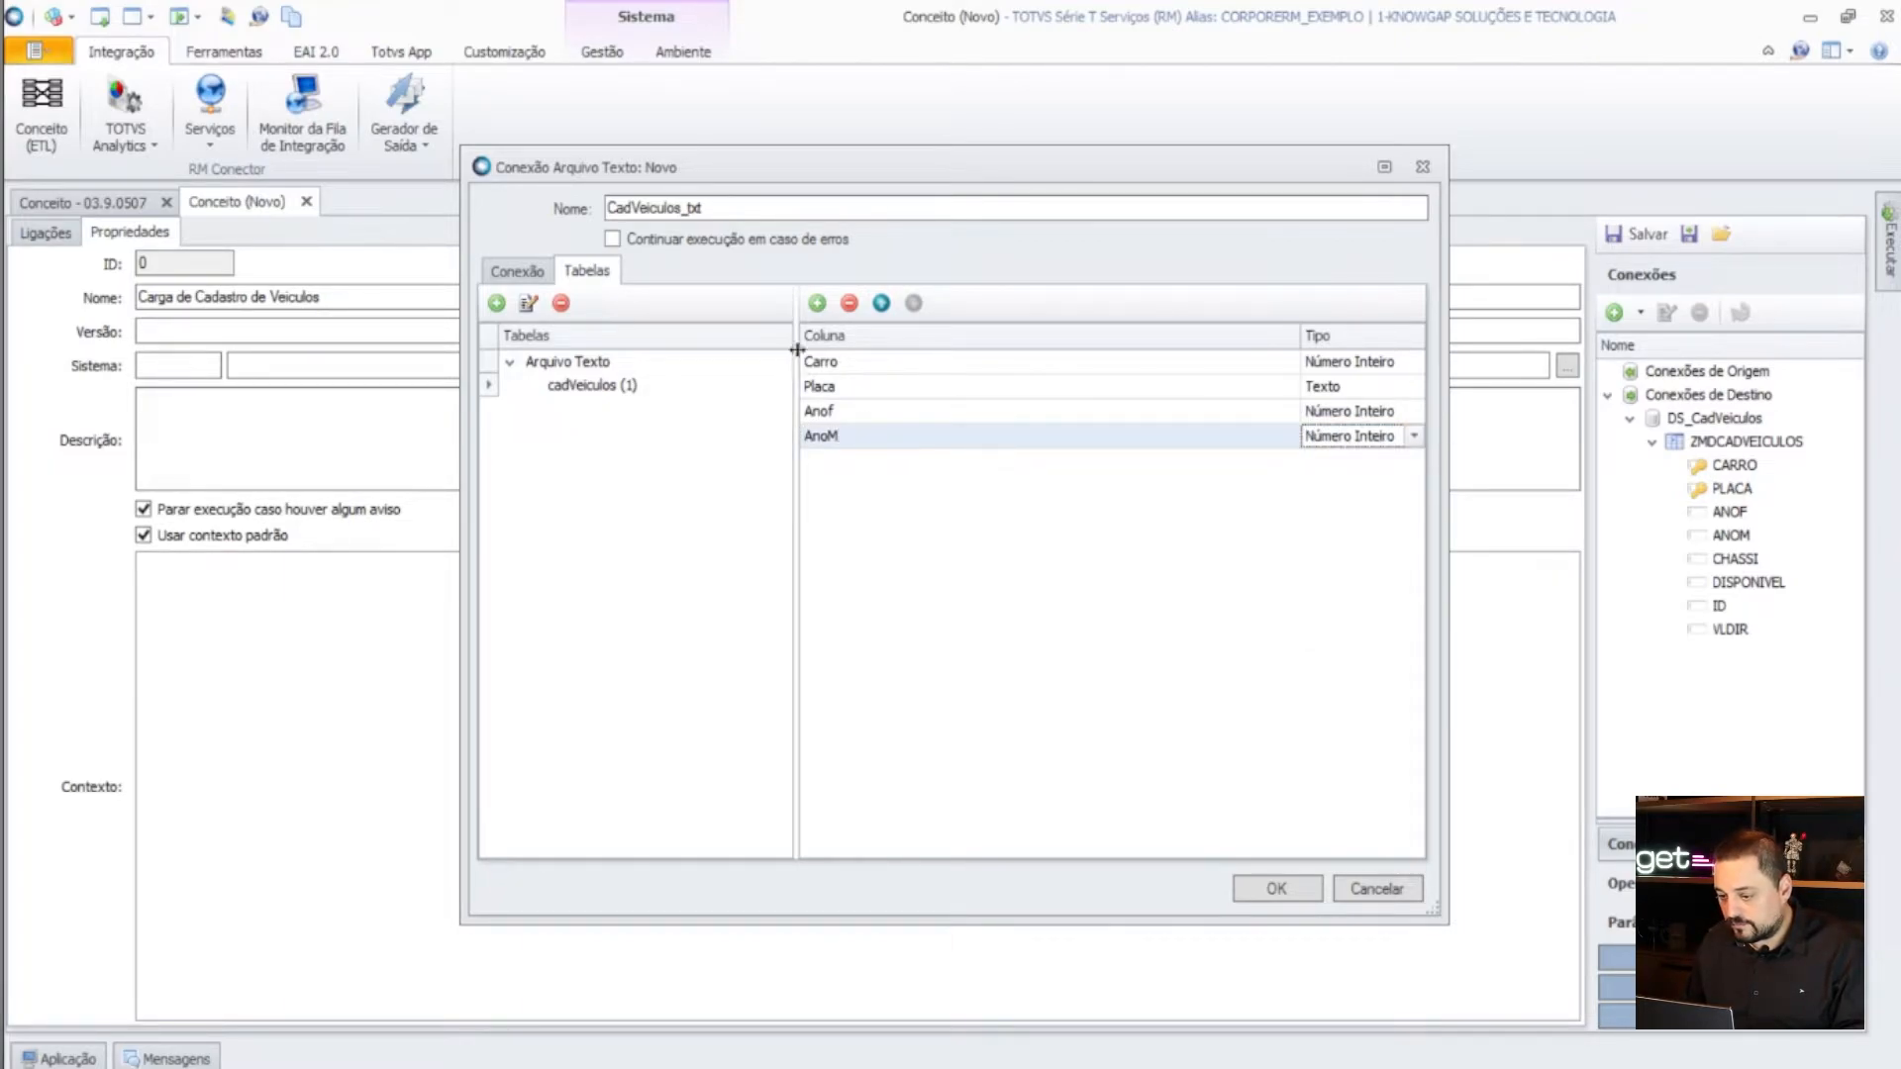
click(815, 303)
click(874, 468)
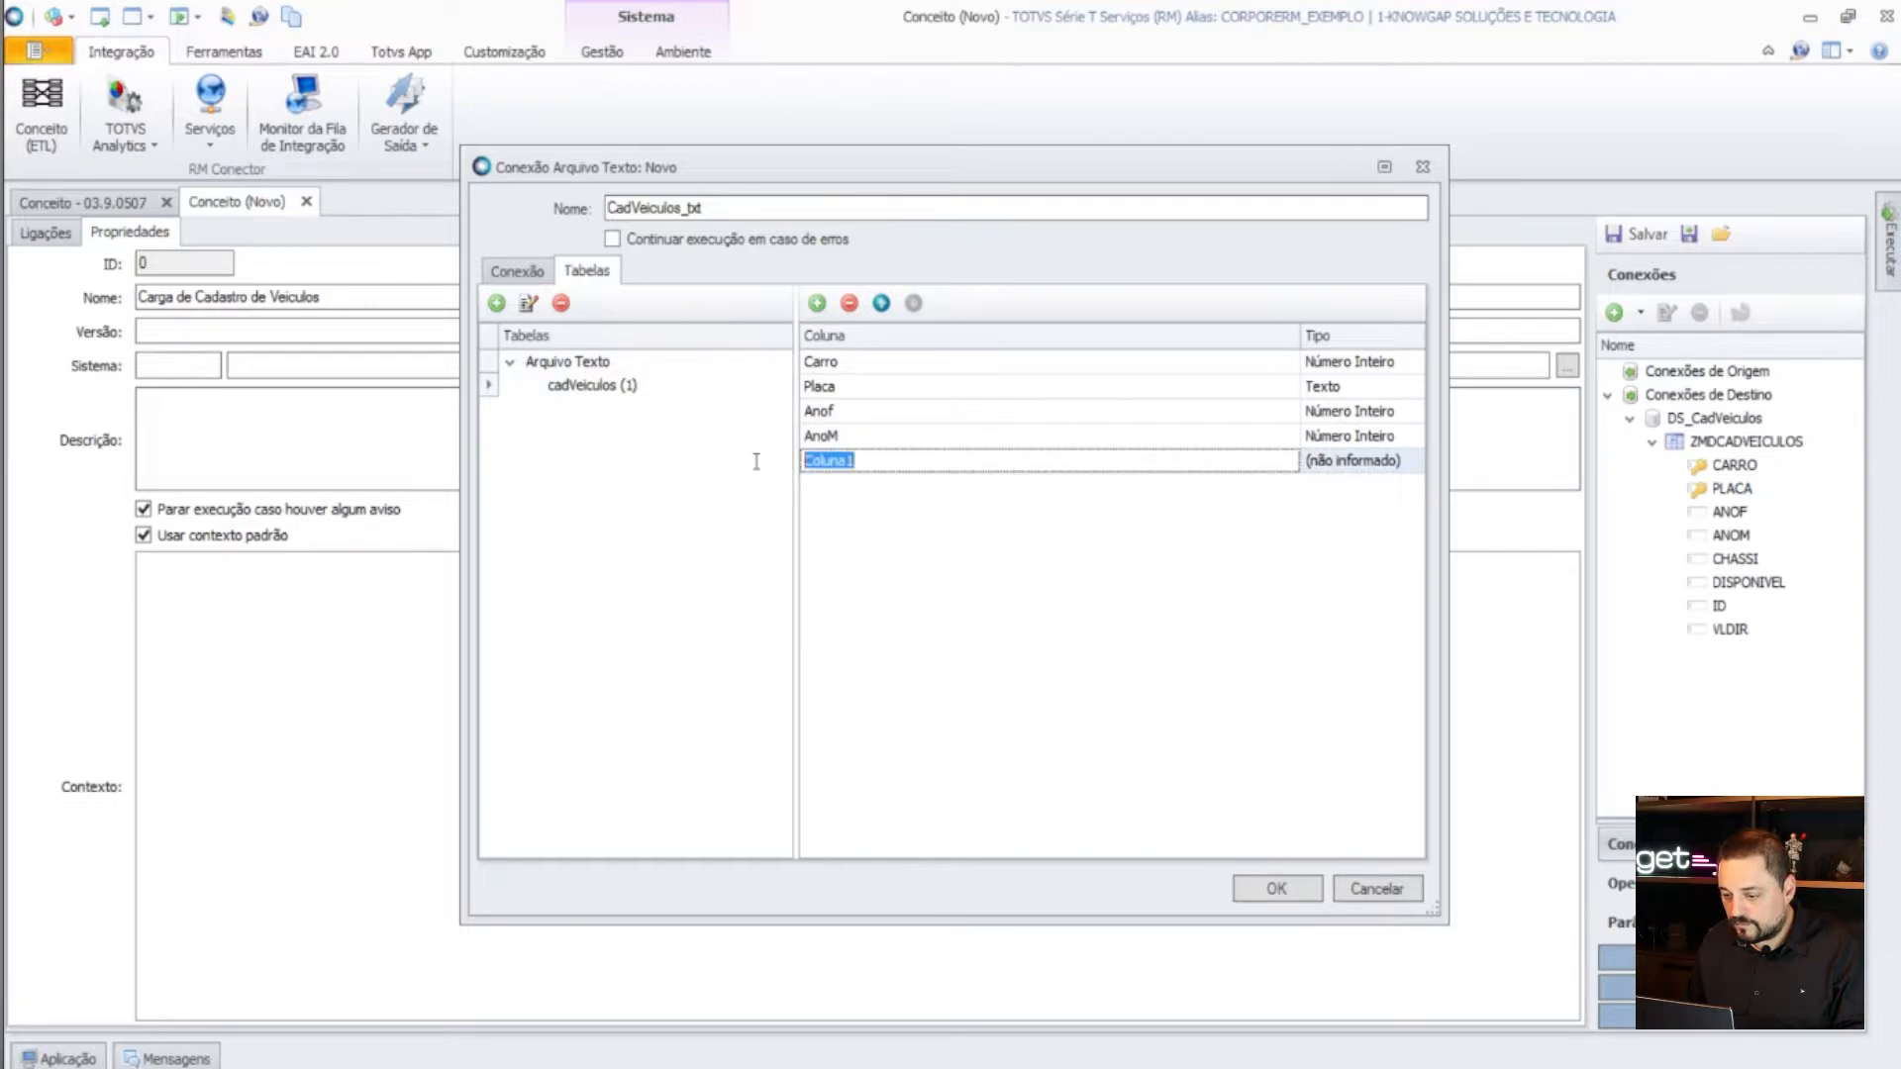
- Name the new column Chassi (Texto) and add column vldir as Número Decimal
text(Chss)
key(BackSpace)
key(BackSpace)
text(assi)
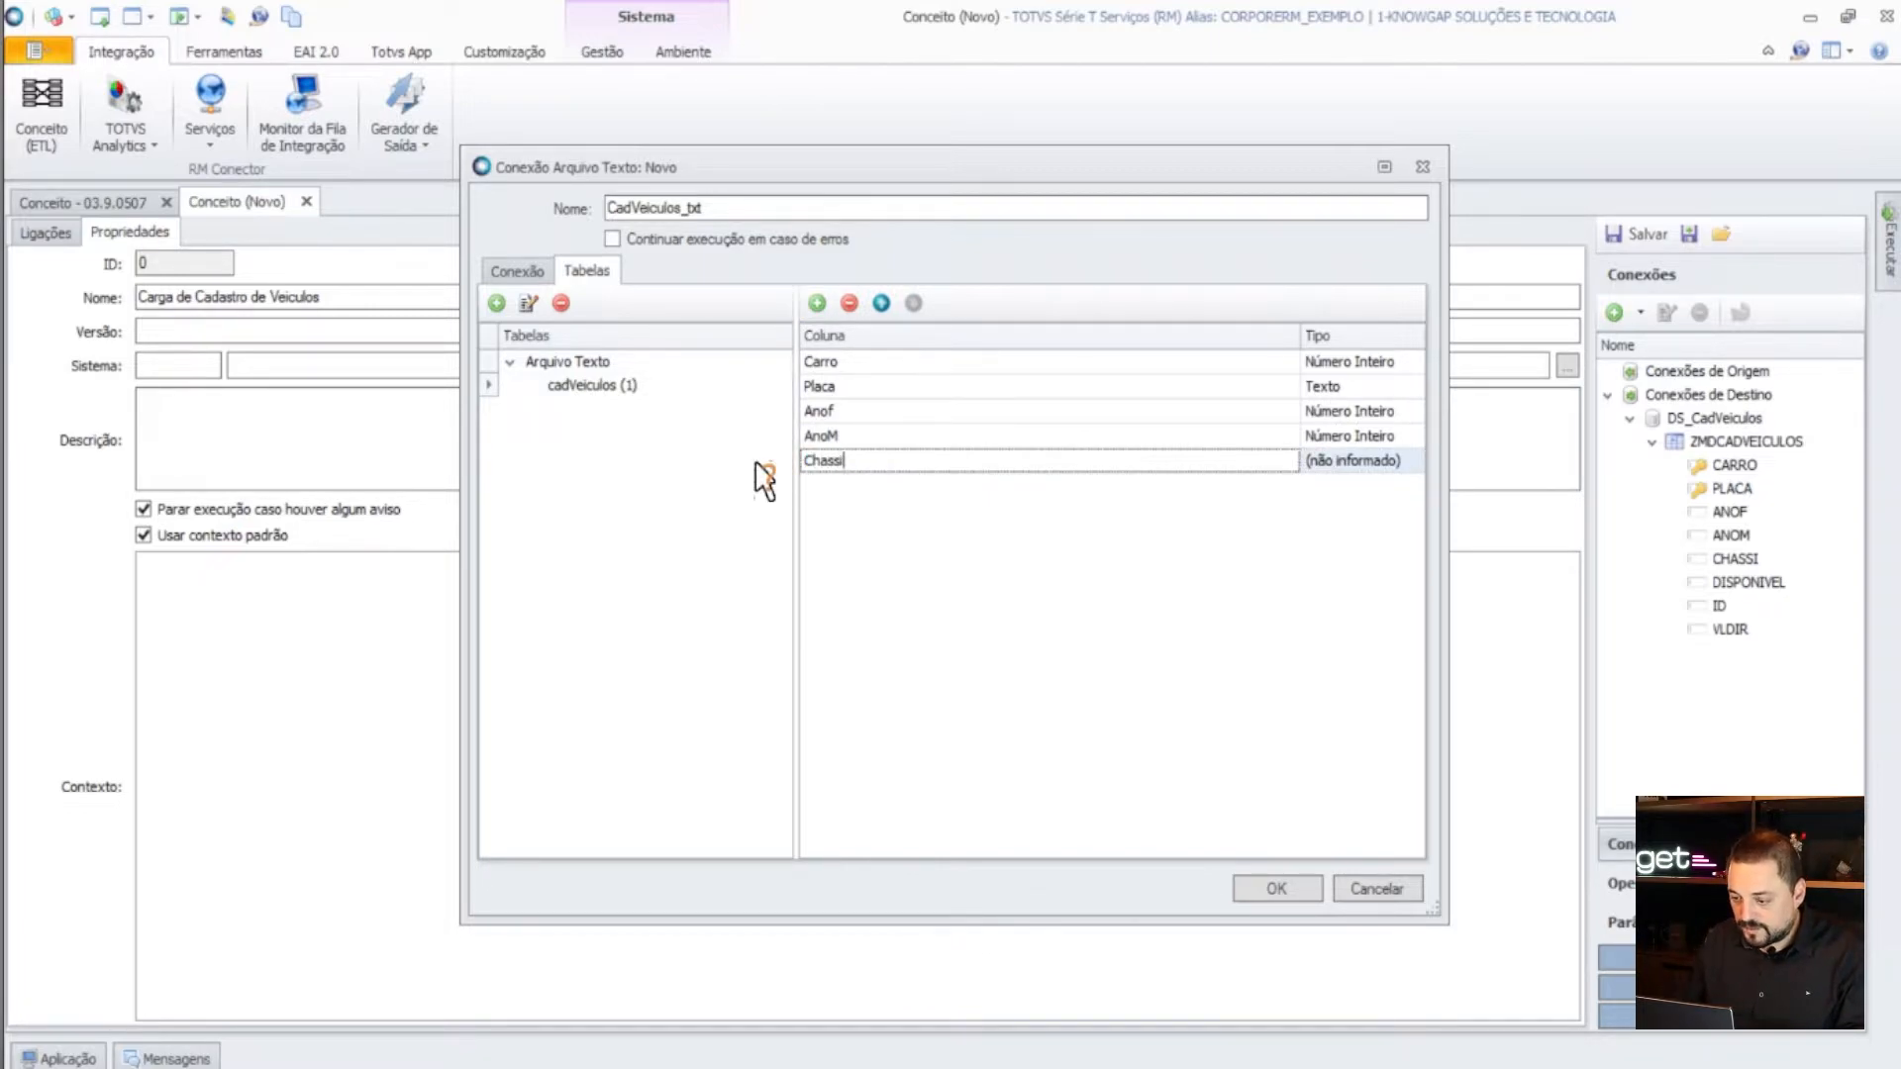
click(1414, 461)
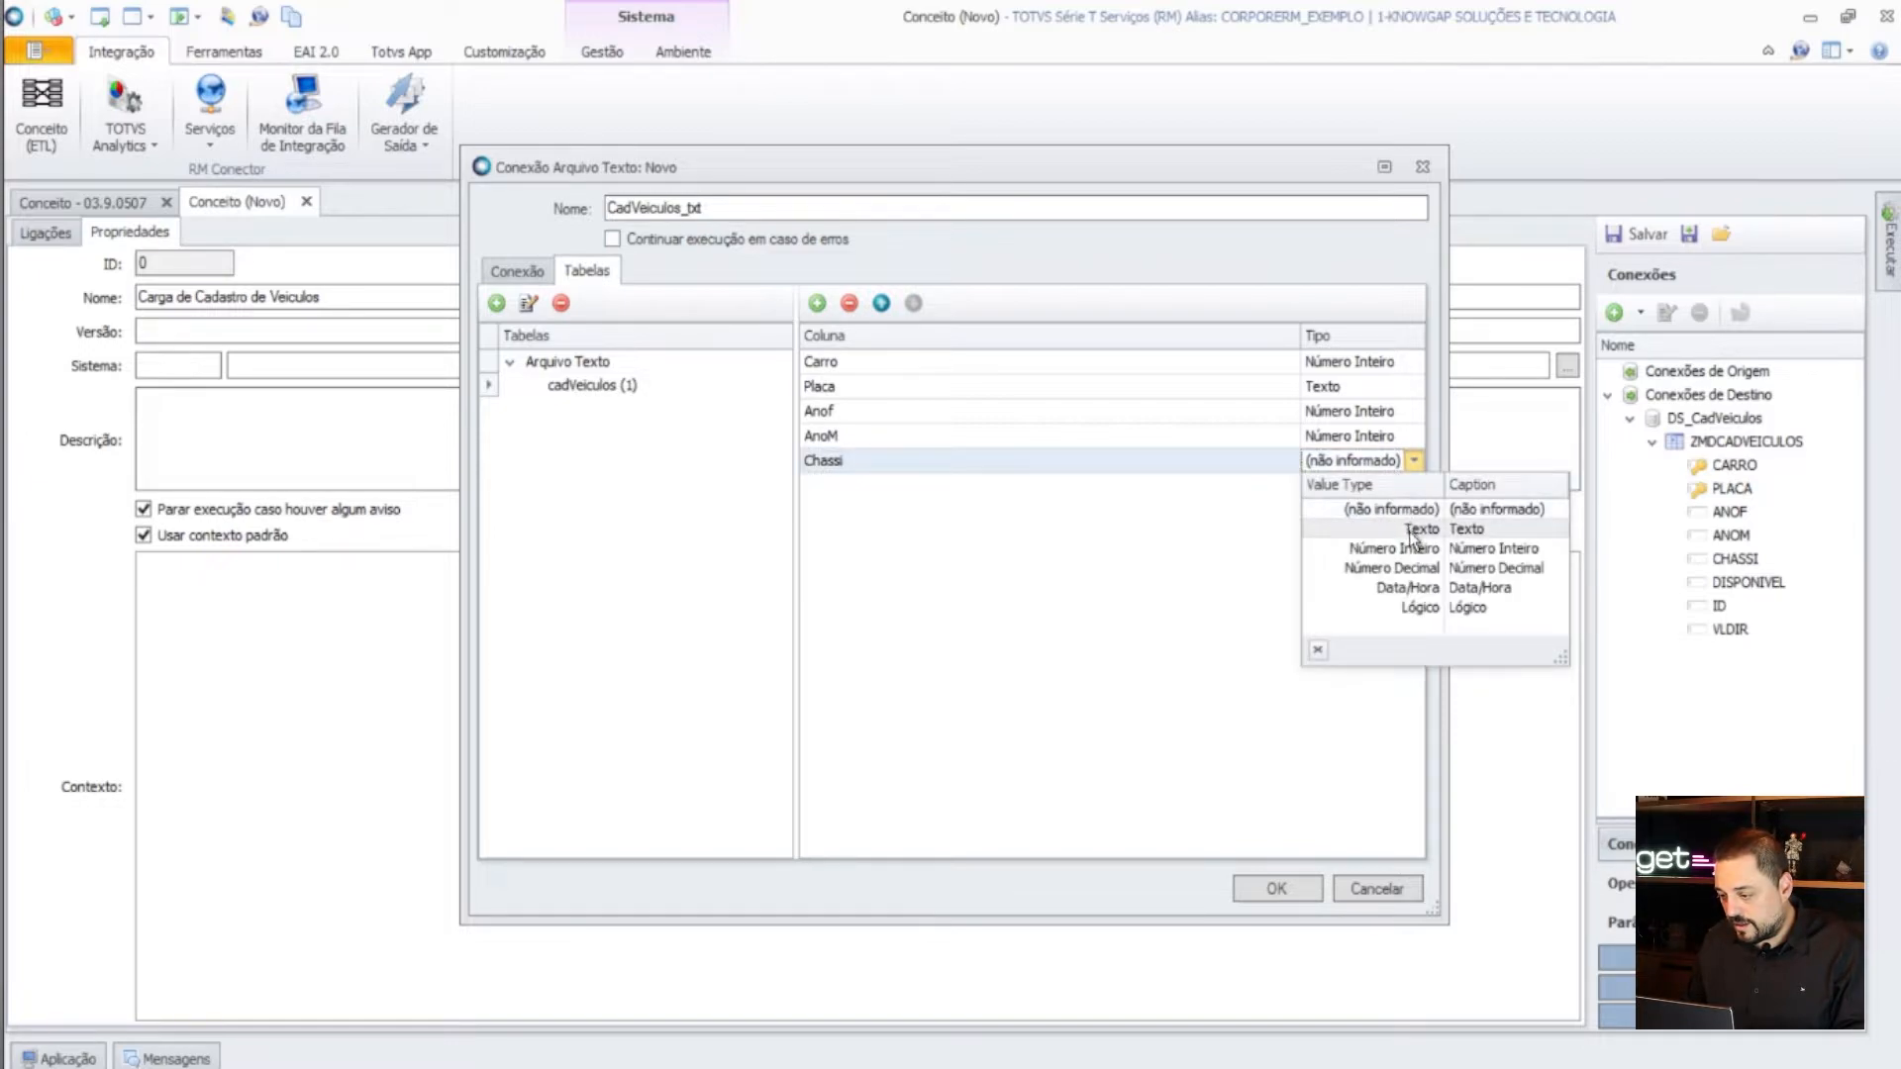
click(1418, 529)
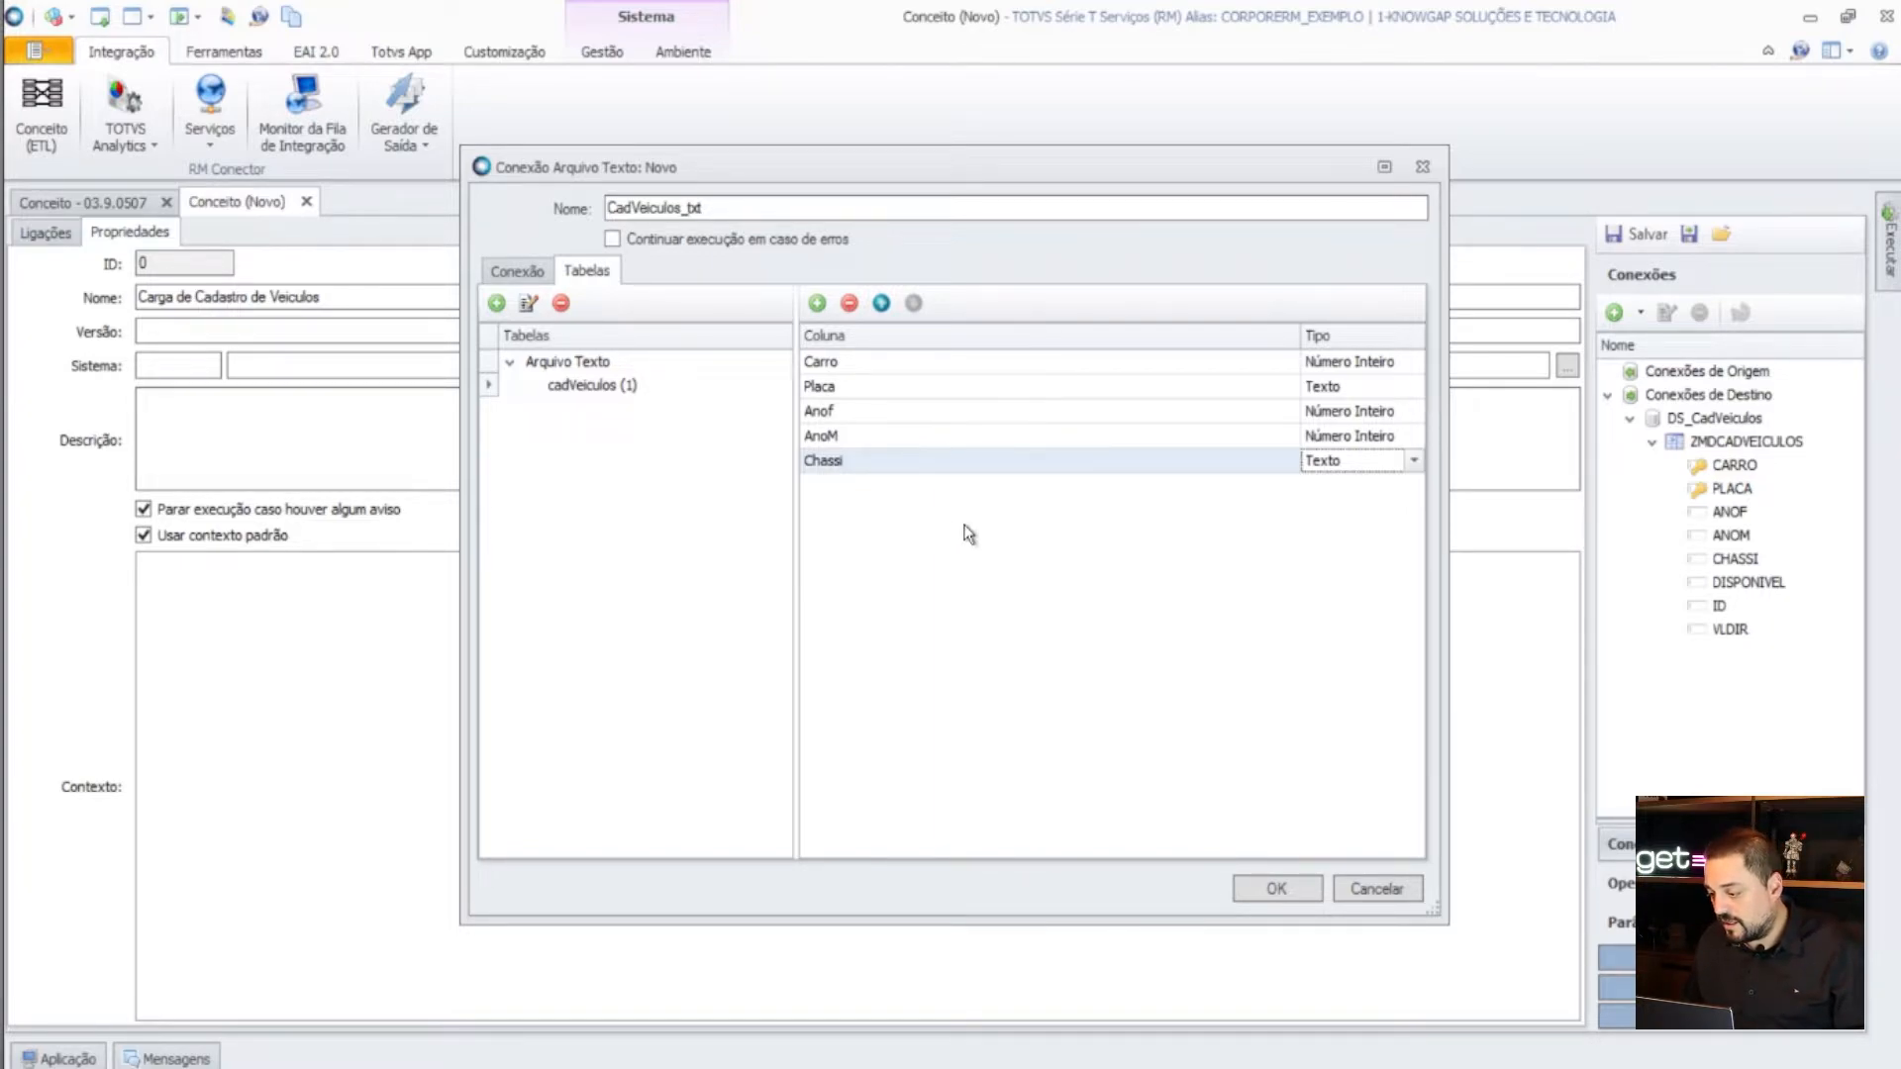
click(818, 307)
click(869, 491)
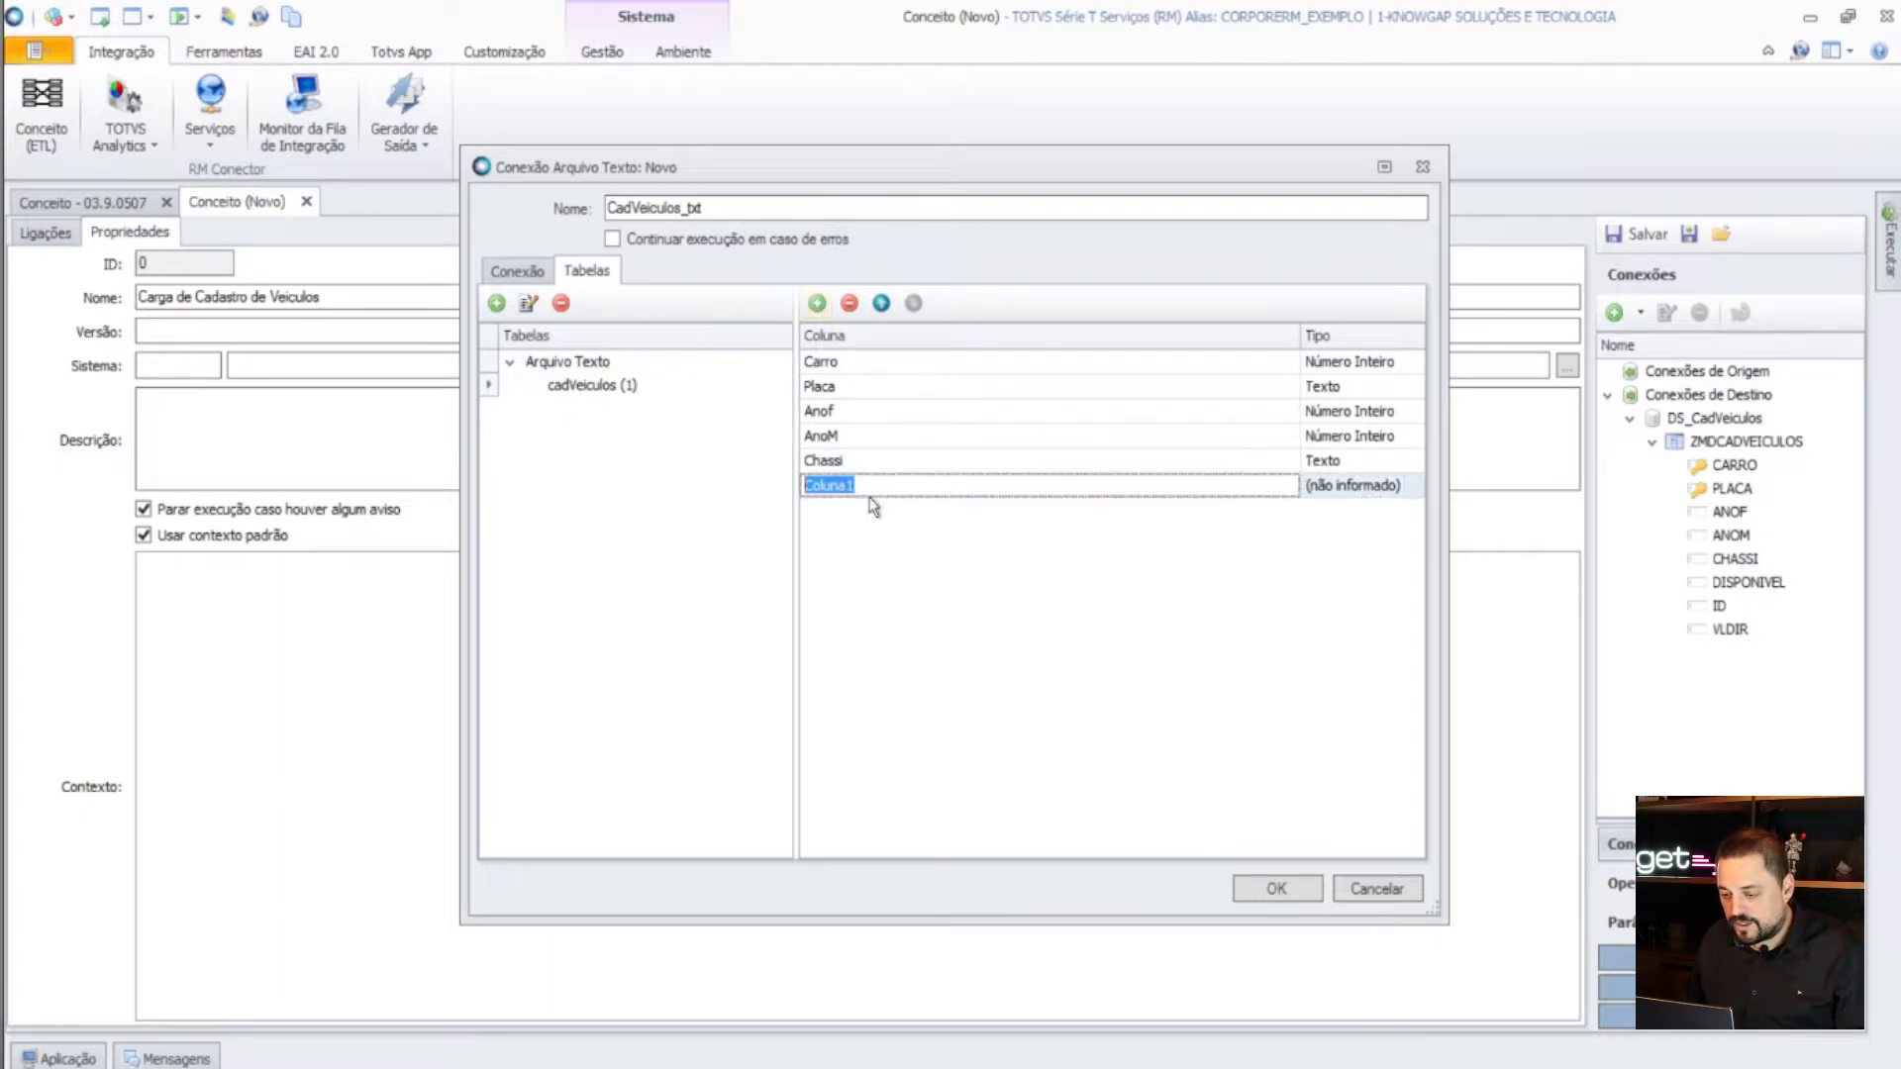
text(vldir)
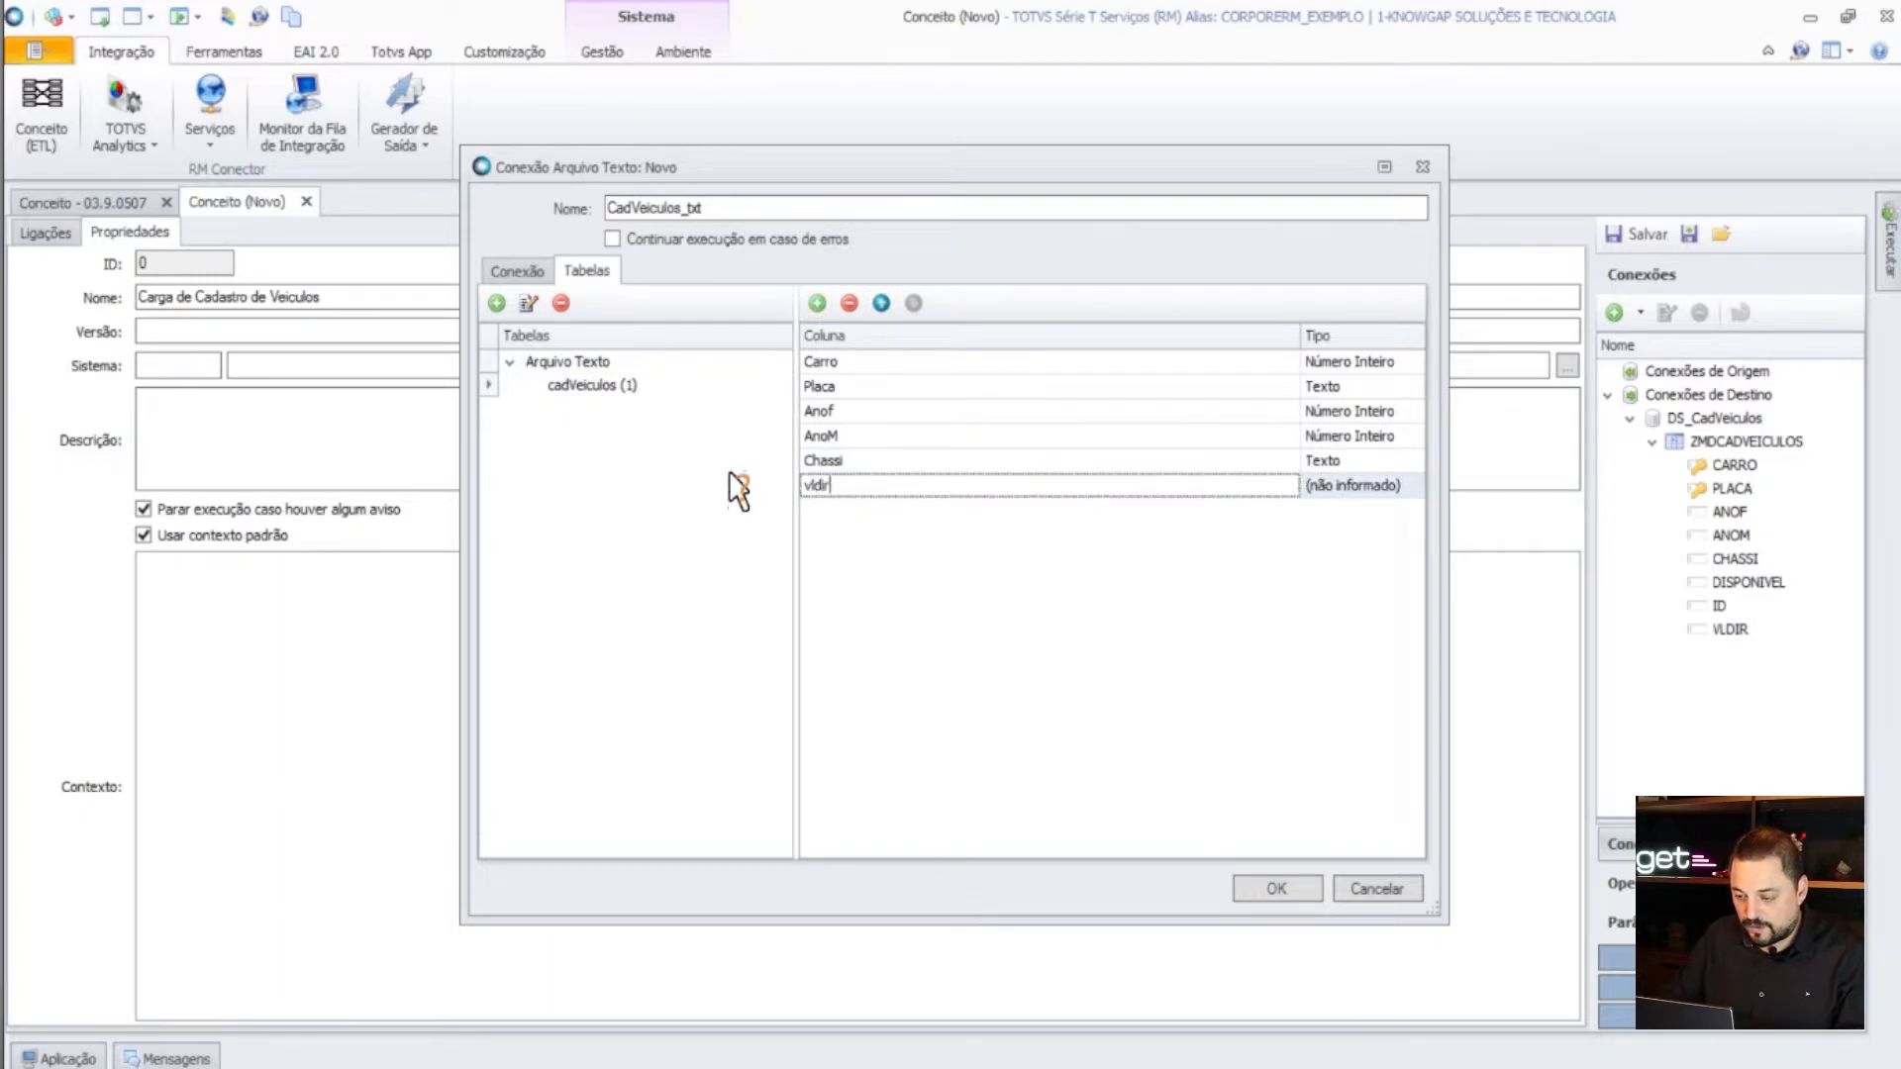
click(1341, 490)
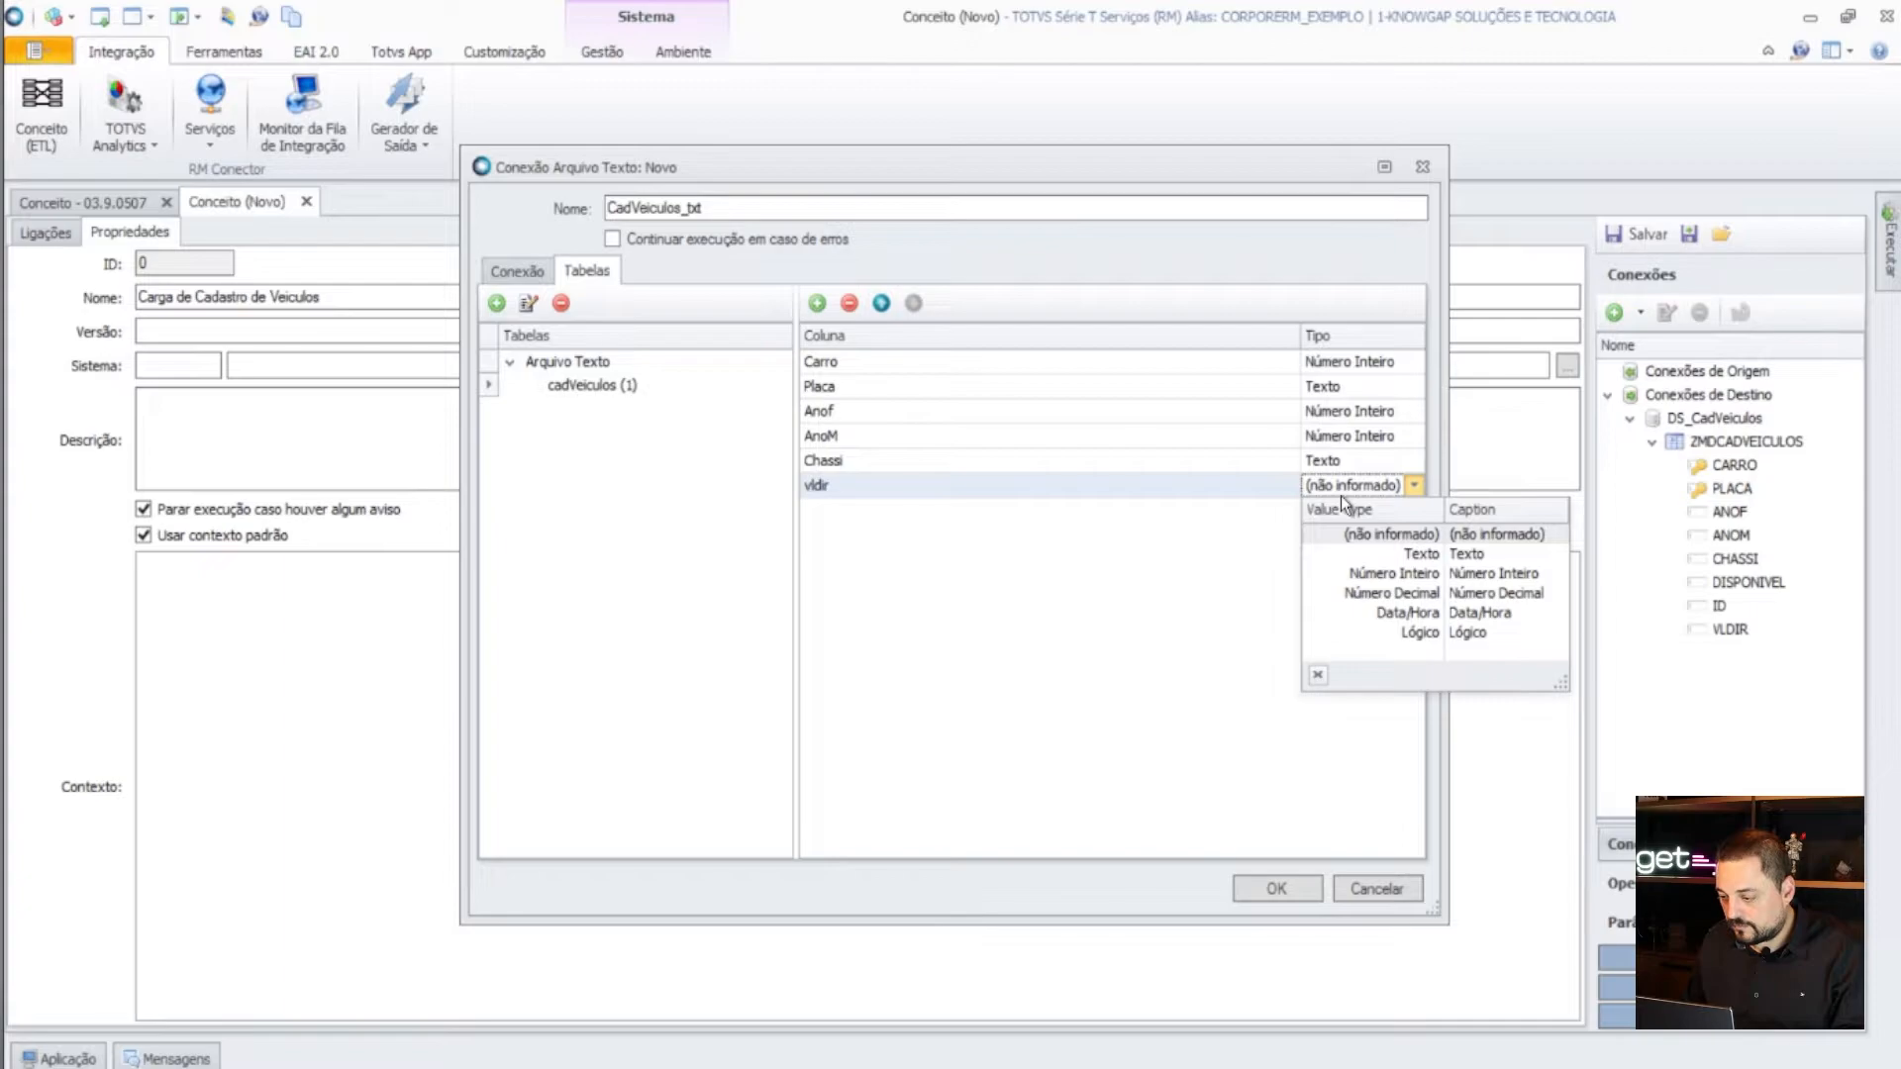
click(1386, 593)
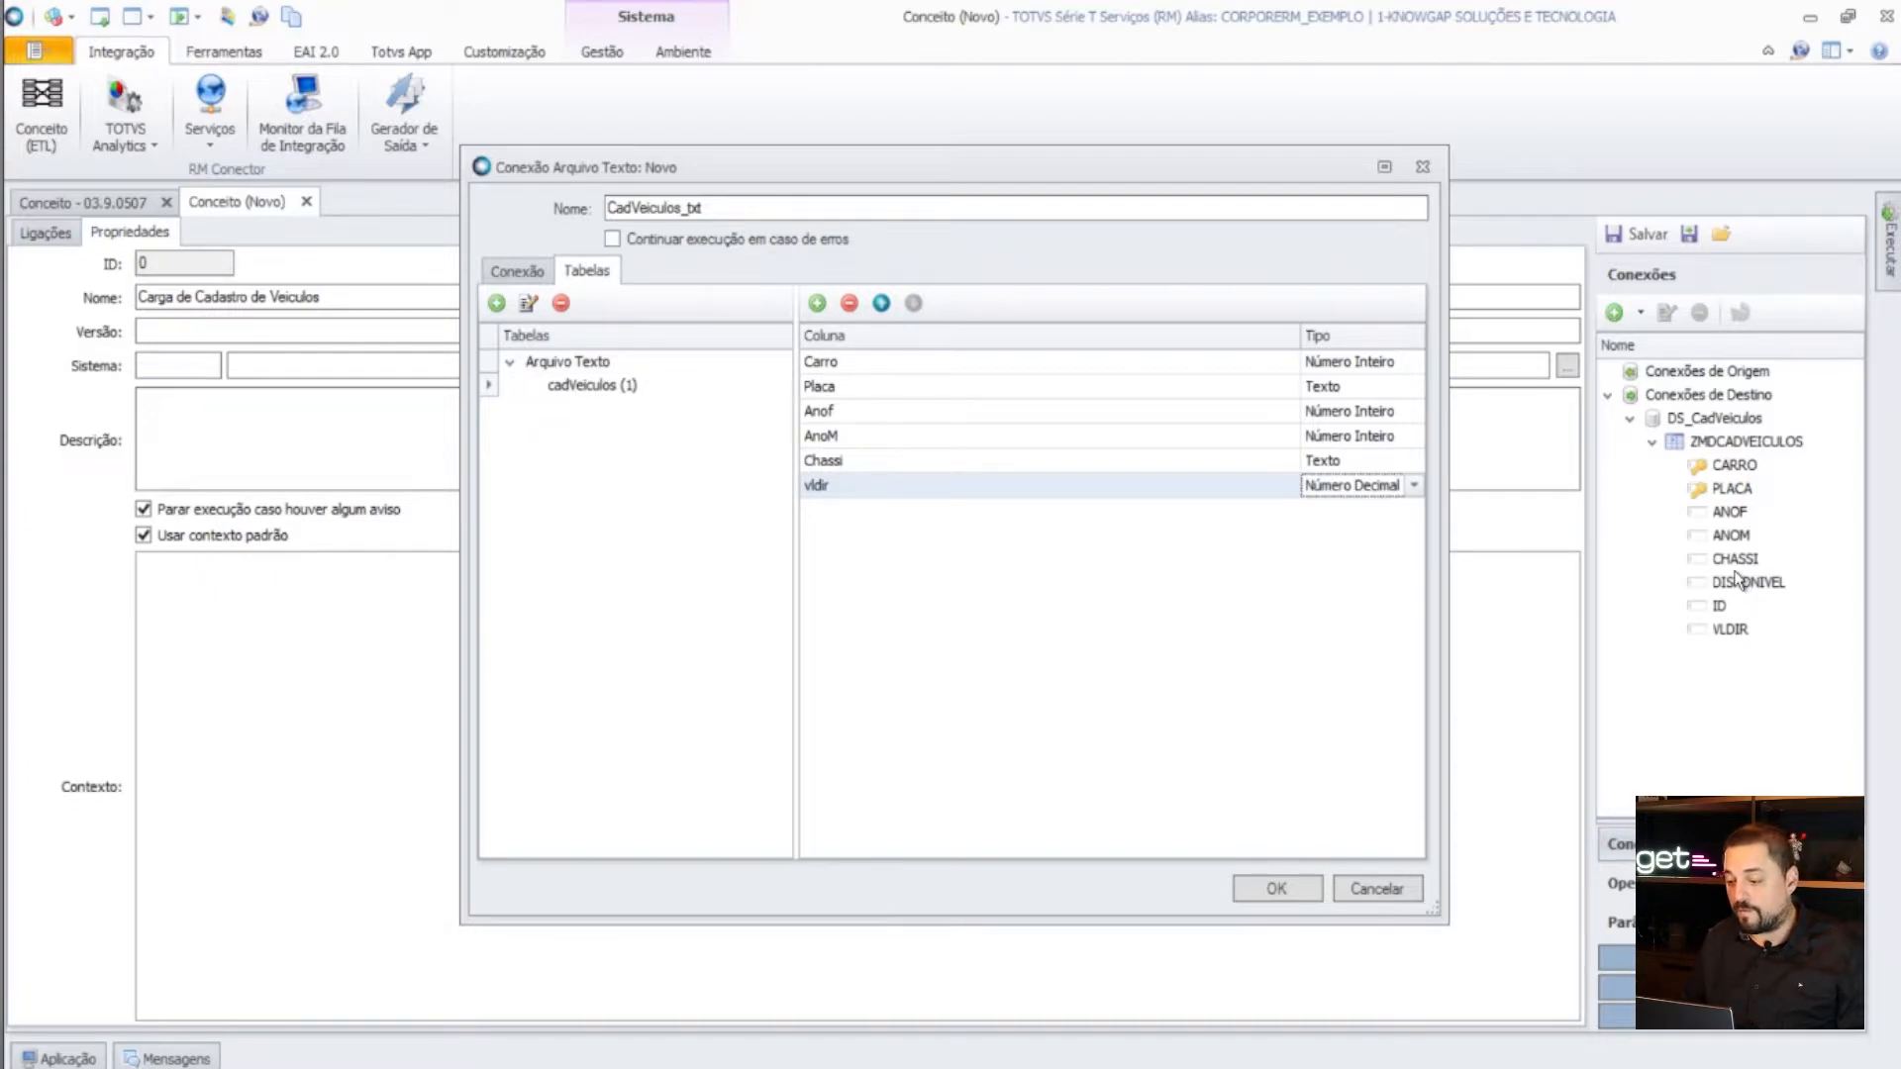
- Save the CadVeiculos_txt connection despite validation warnings and reopen its settings
click(1277, 885)
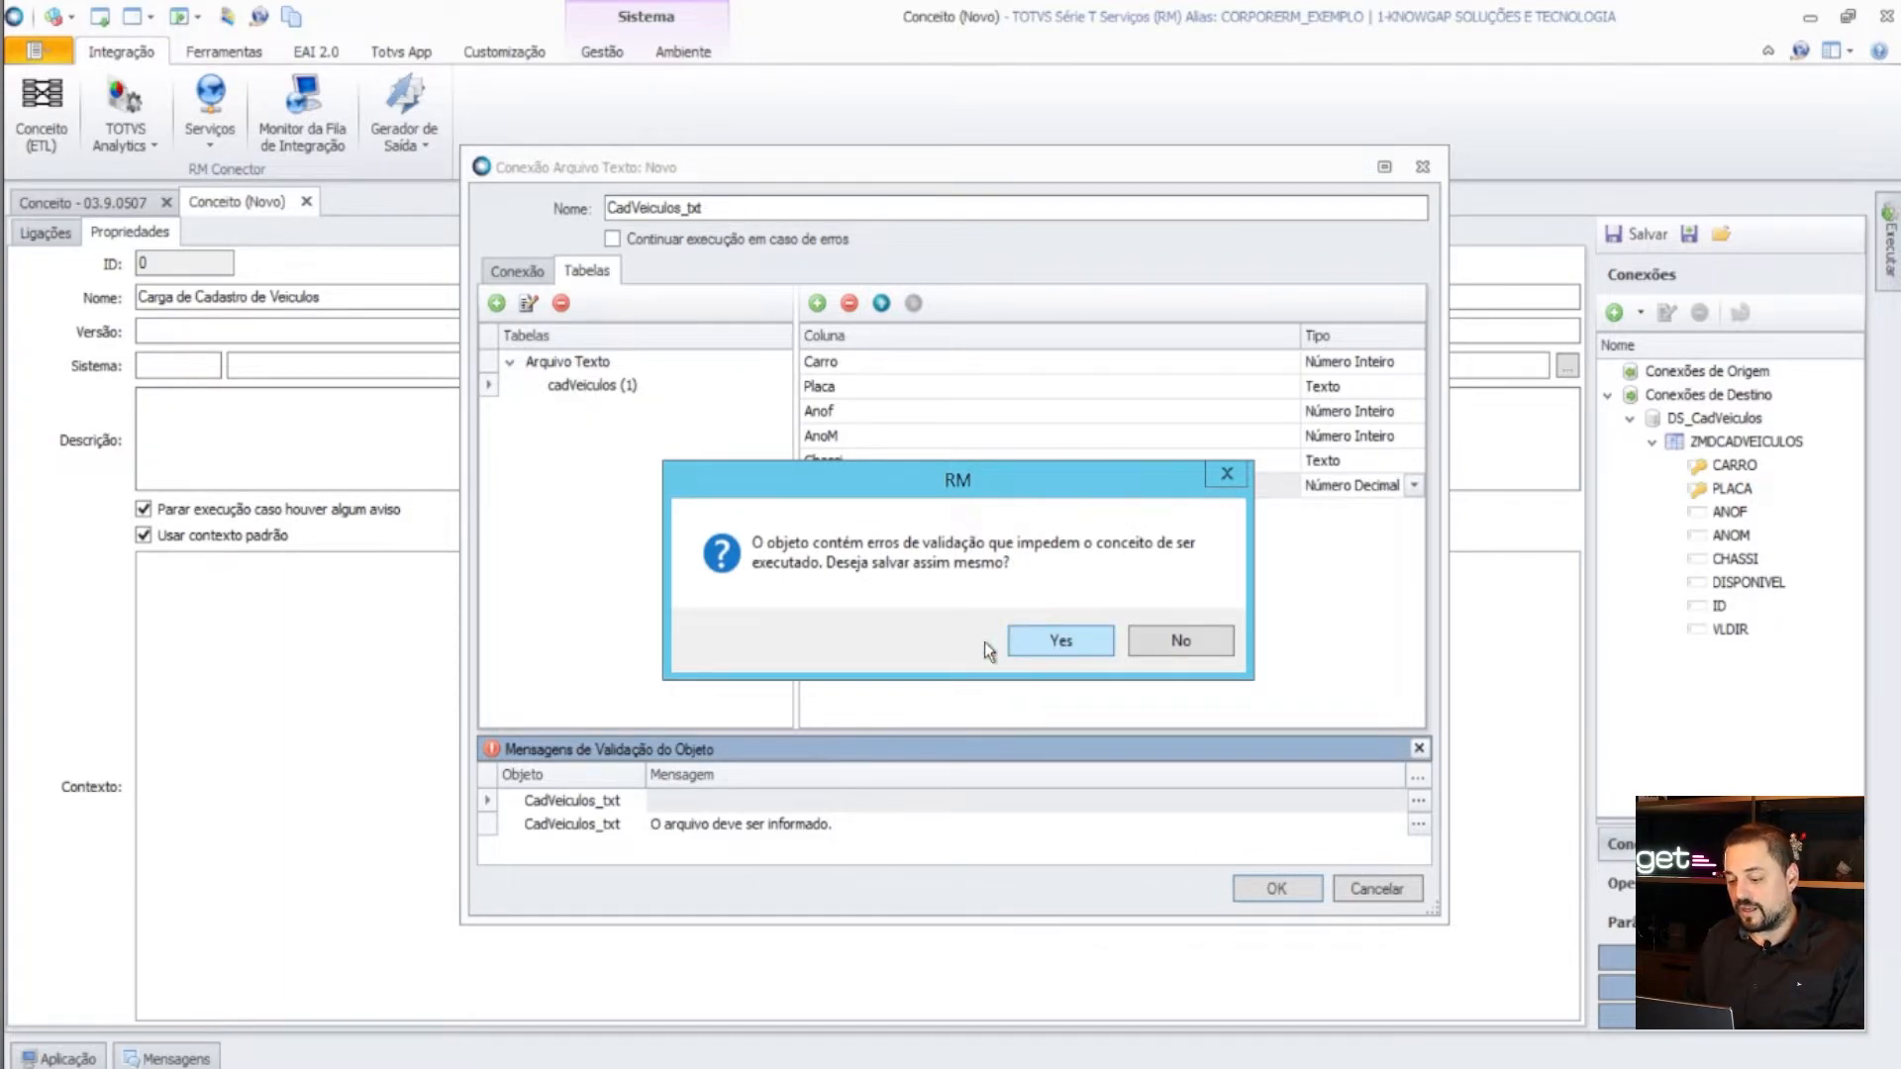
click(1050, 639)
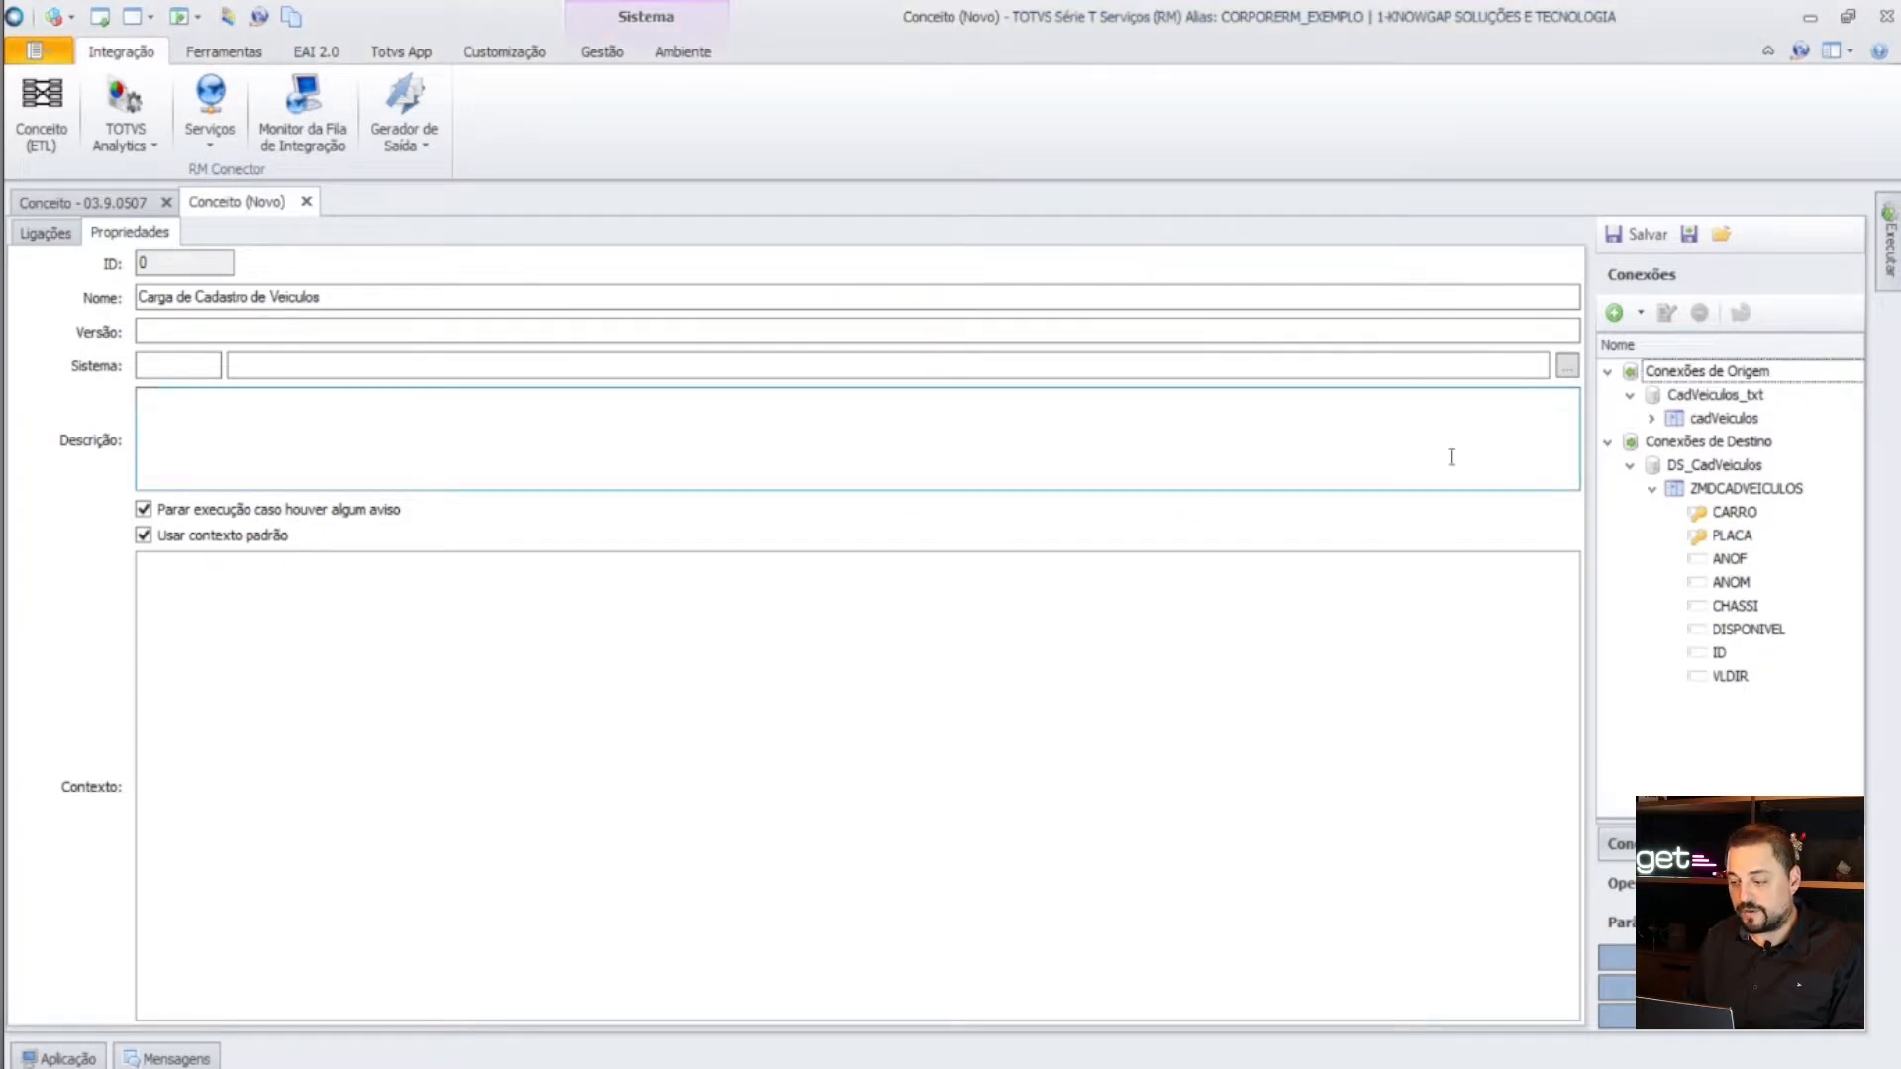
click(1732, 396)
click(1668, 315)
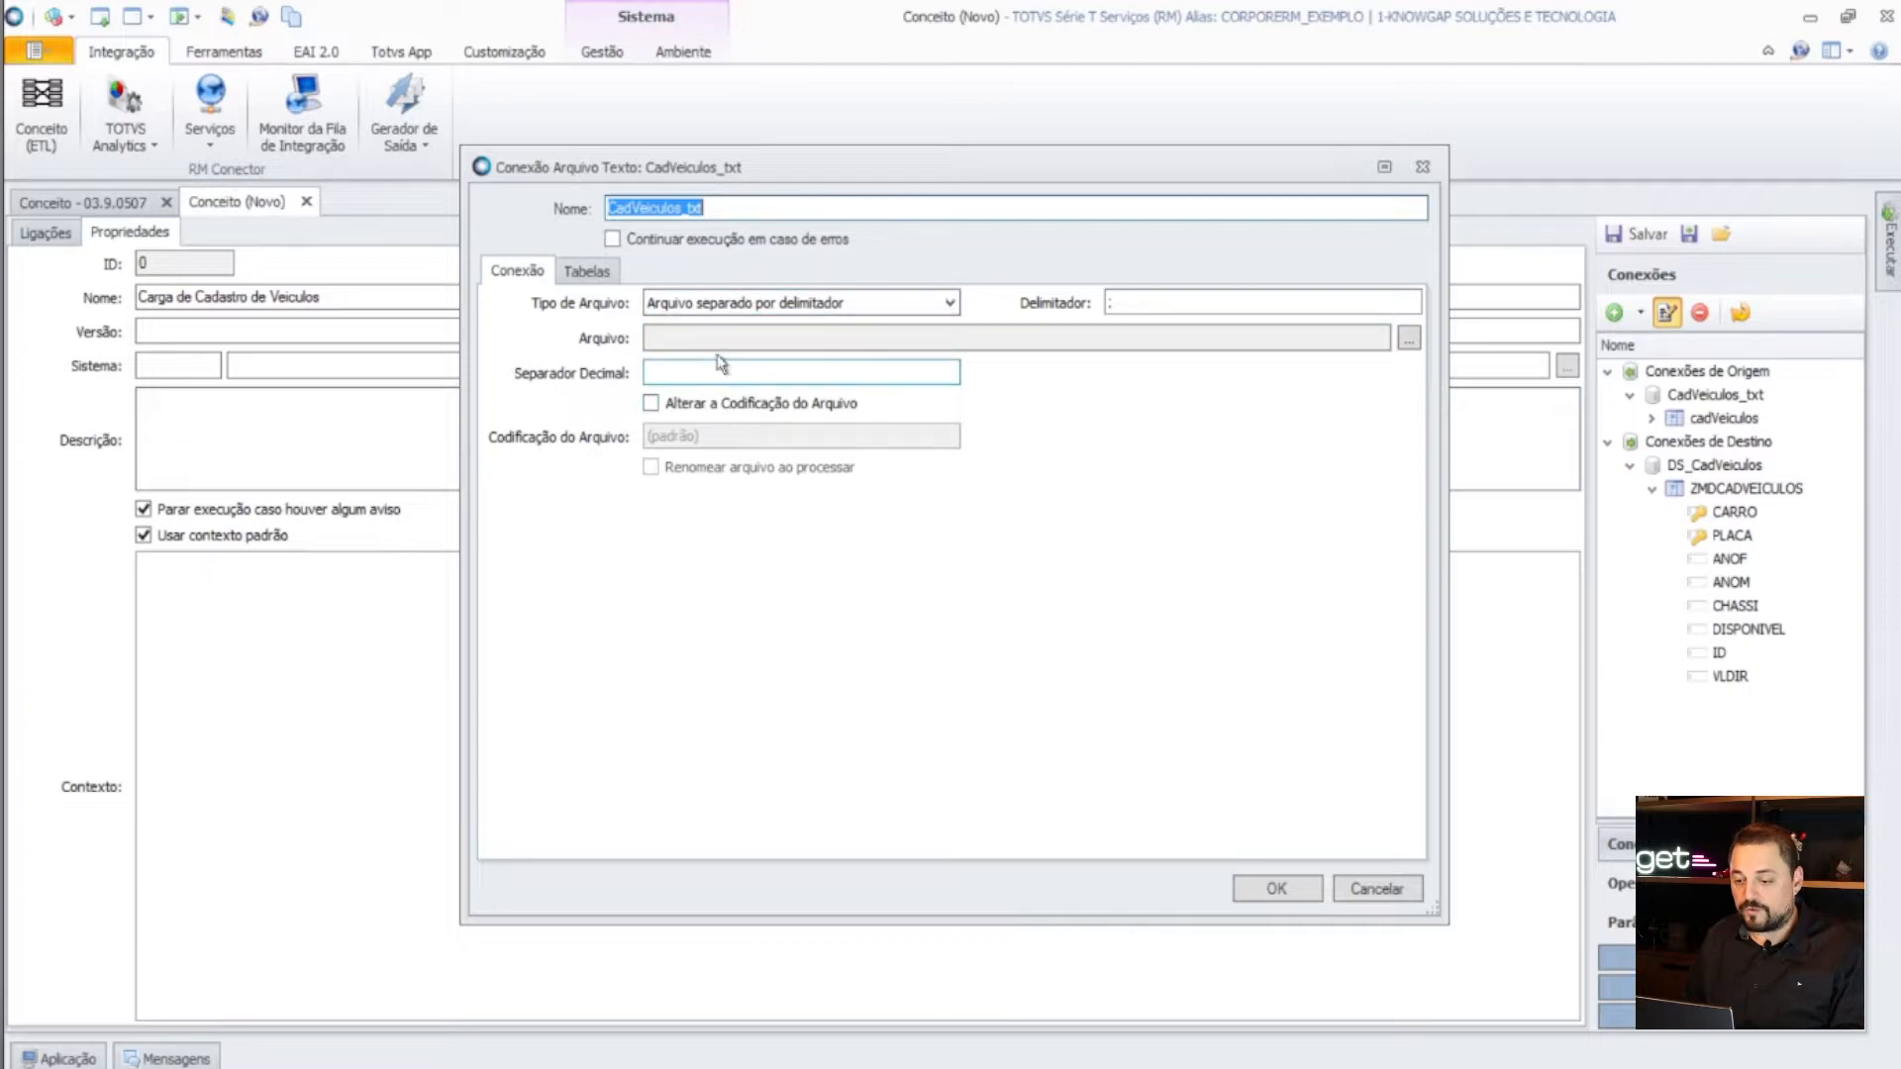
- Set CadVeiculos_txt to take its input file from a Parâmetro and confirm
click(1408, 338)
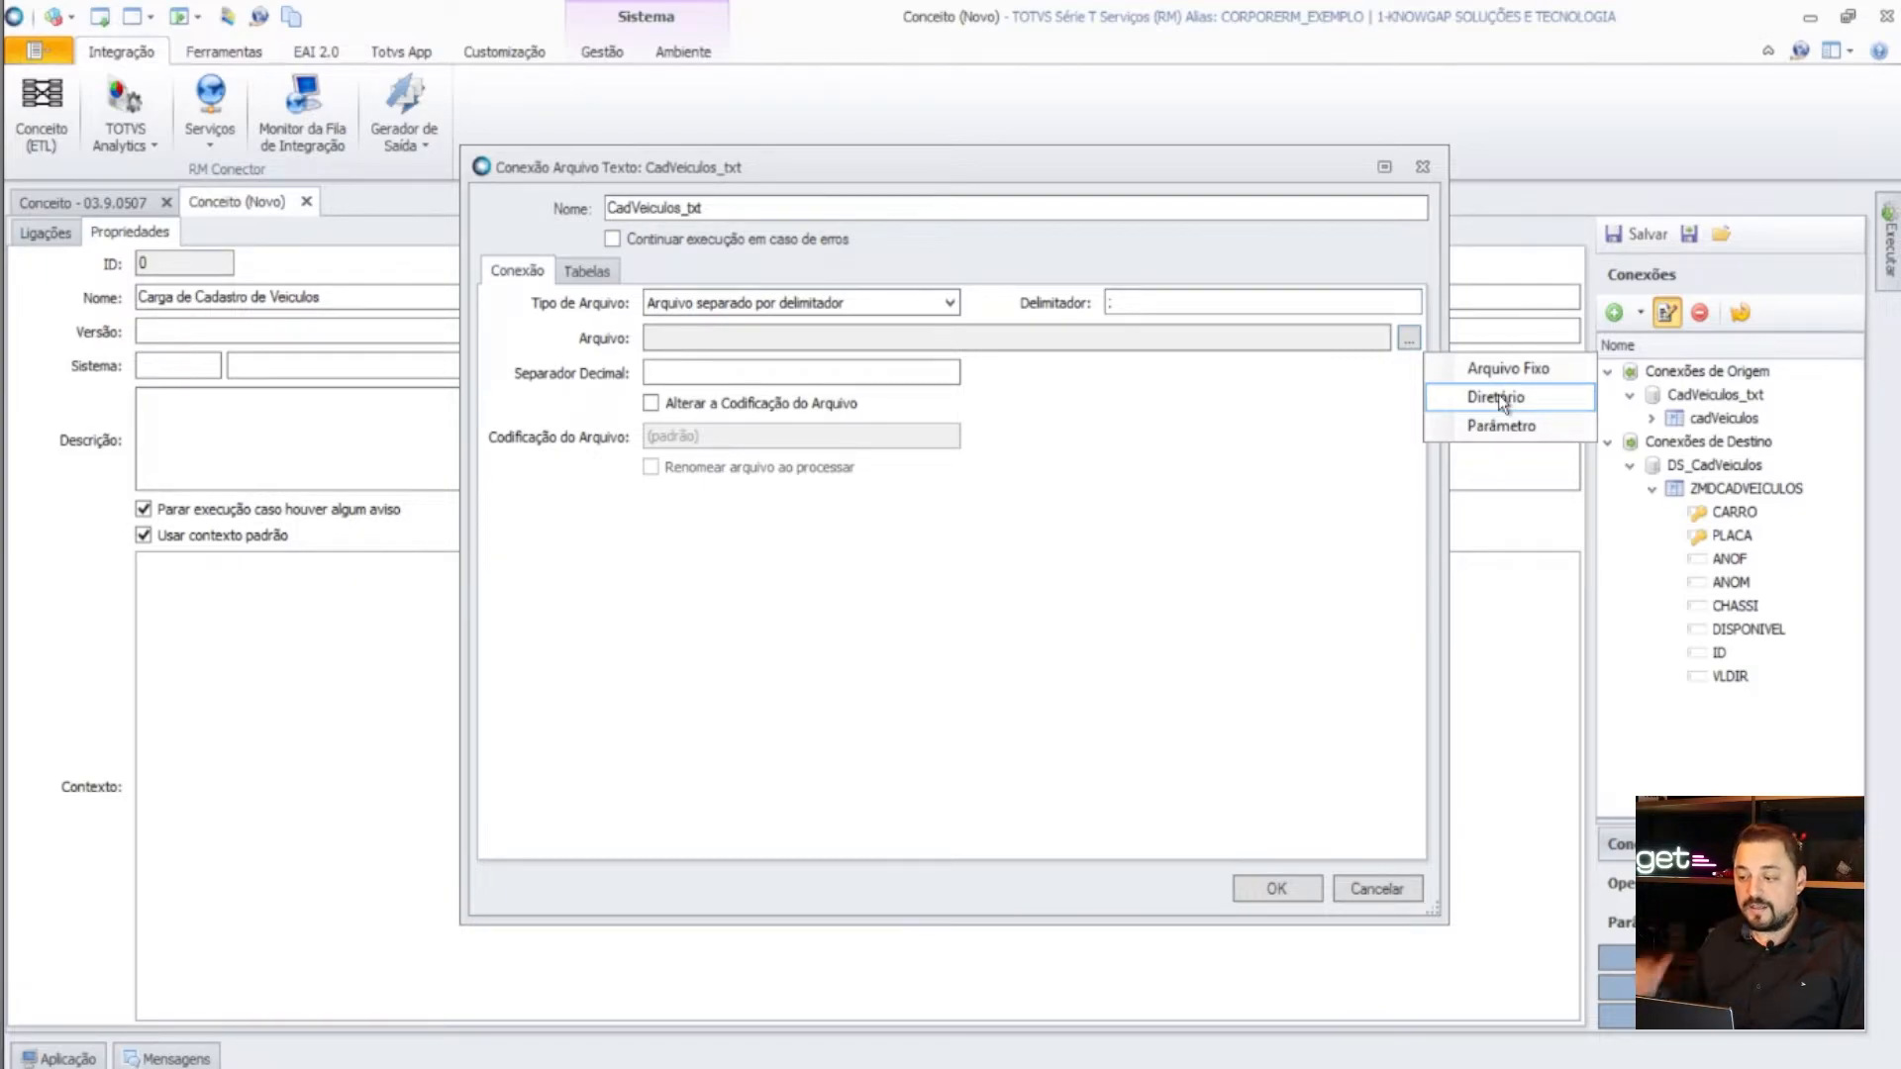
click(1500, 425)
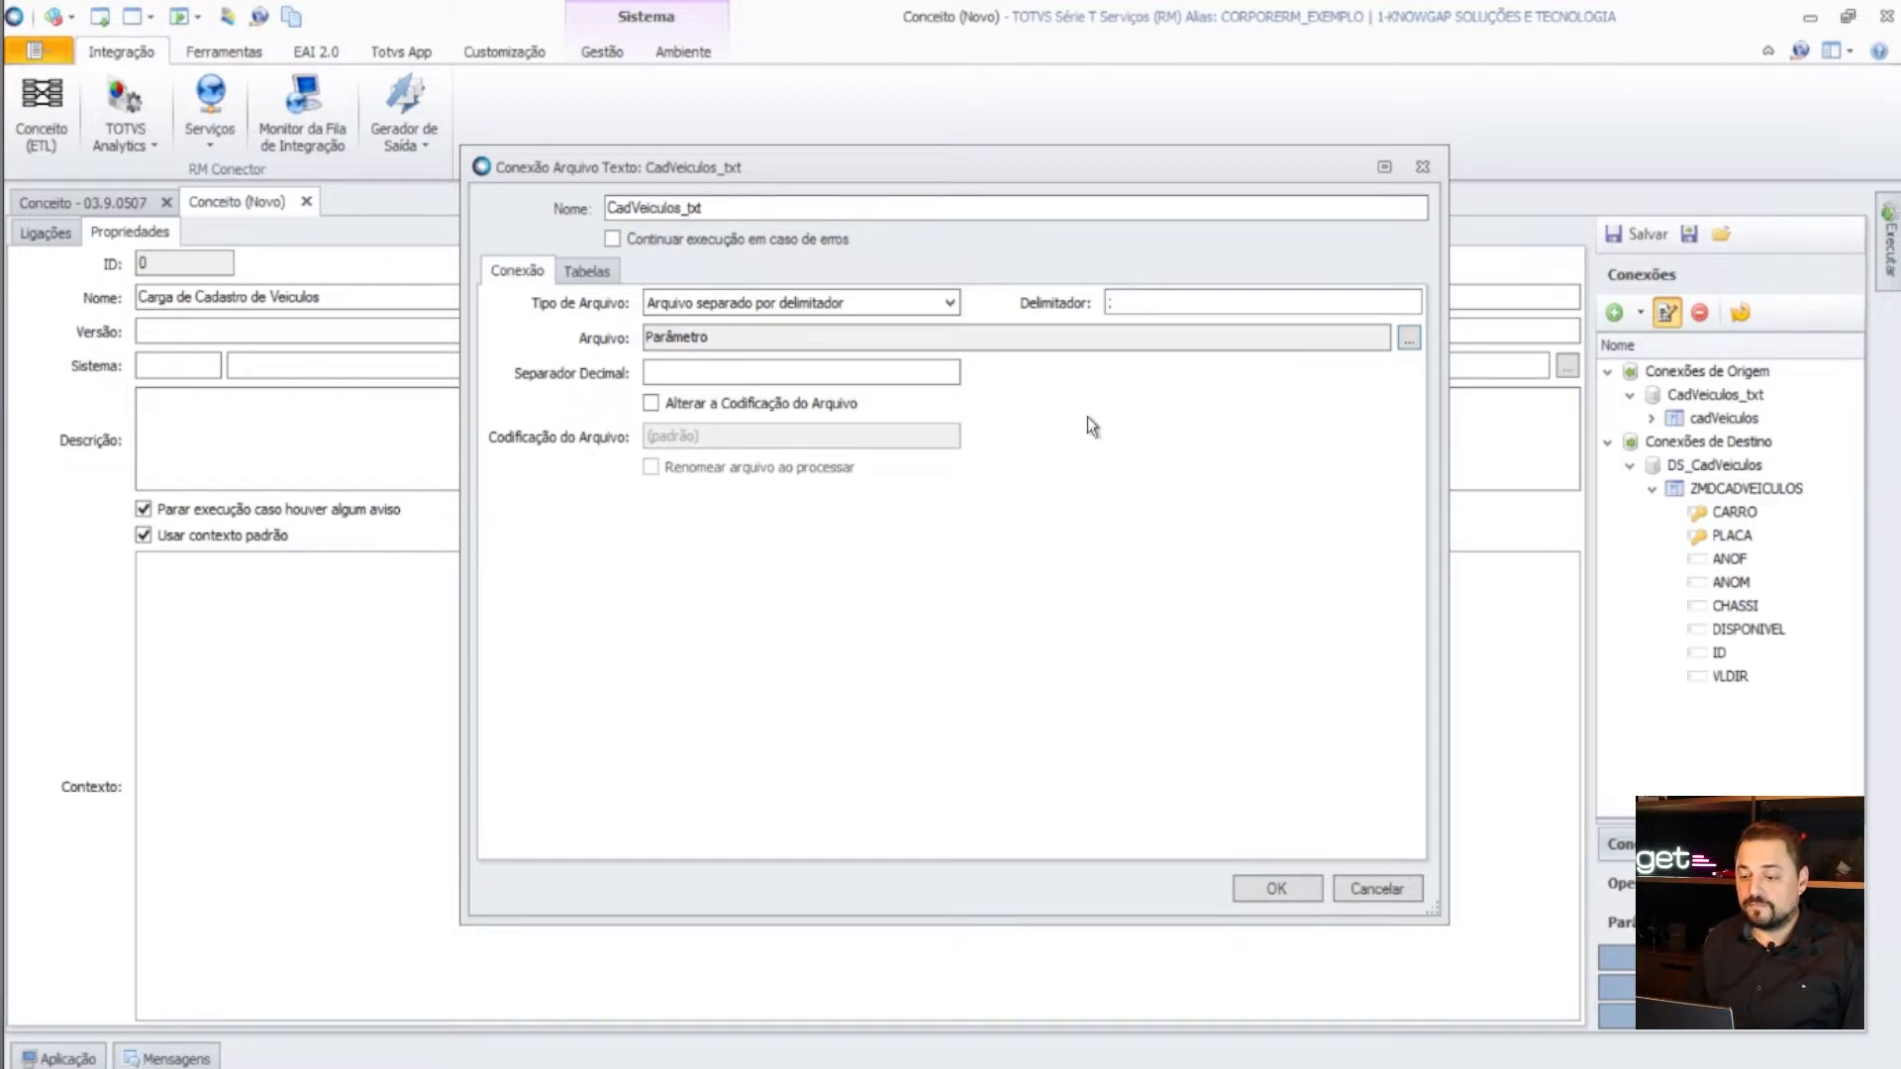
click(850, 374)
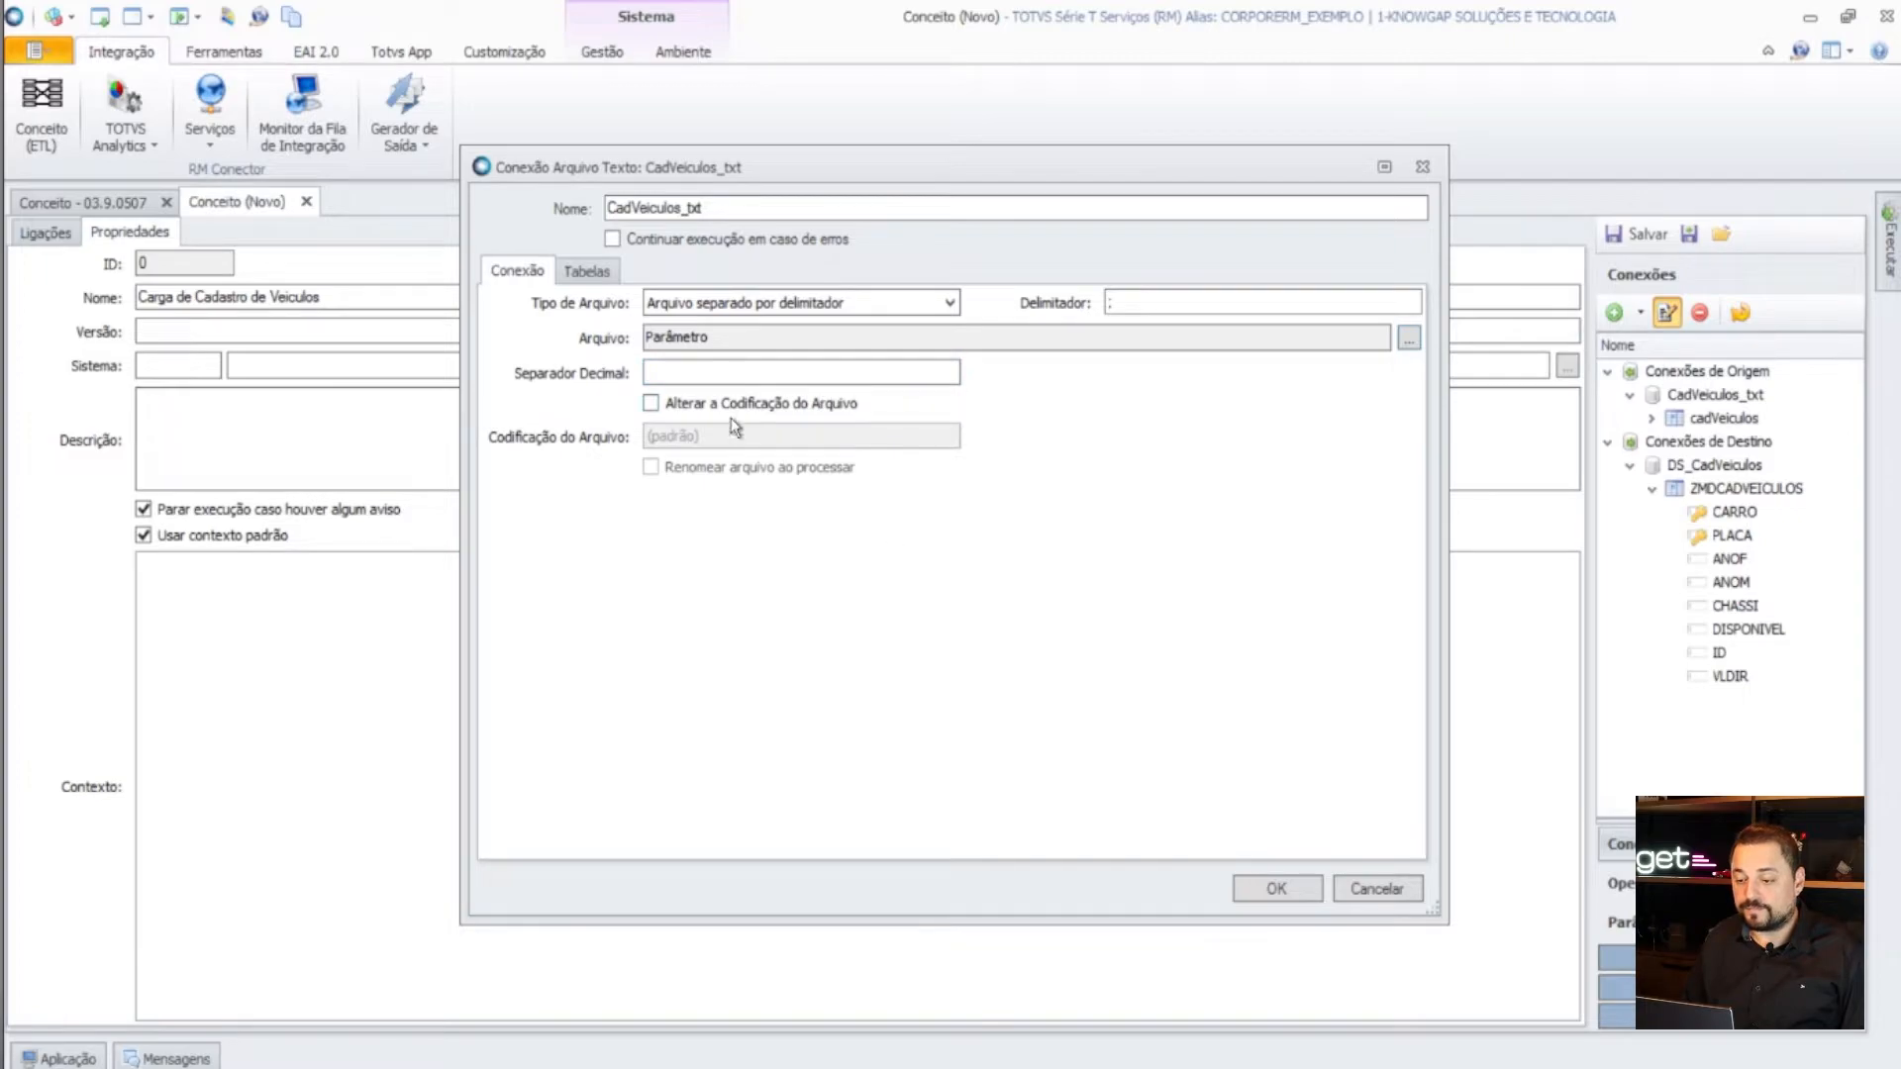
click(1272, 888)
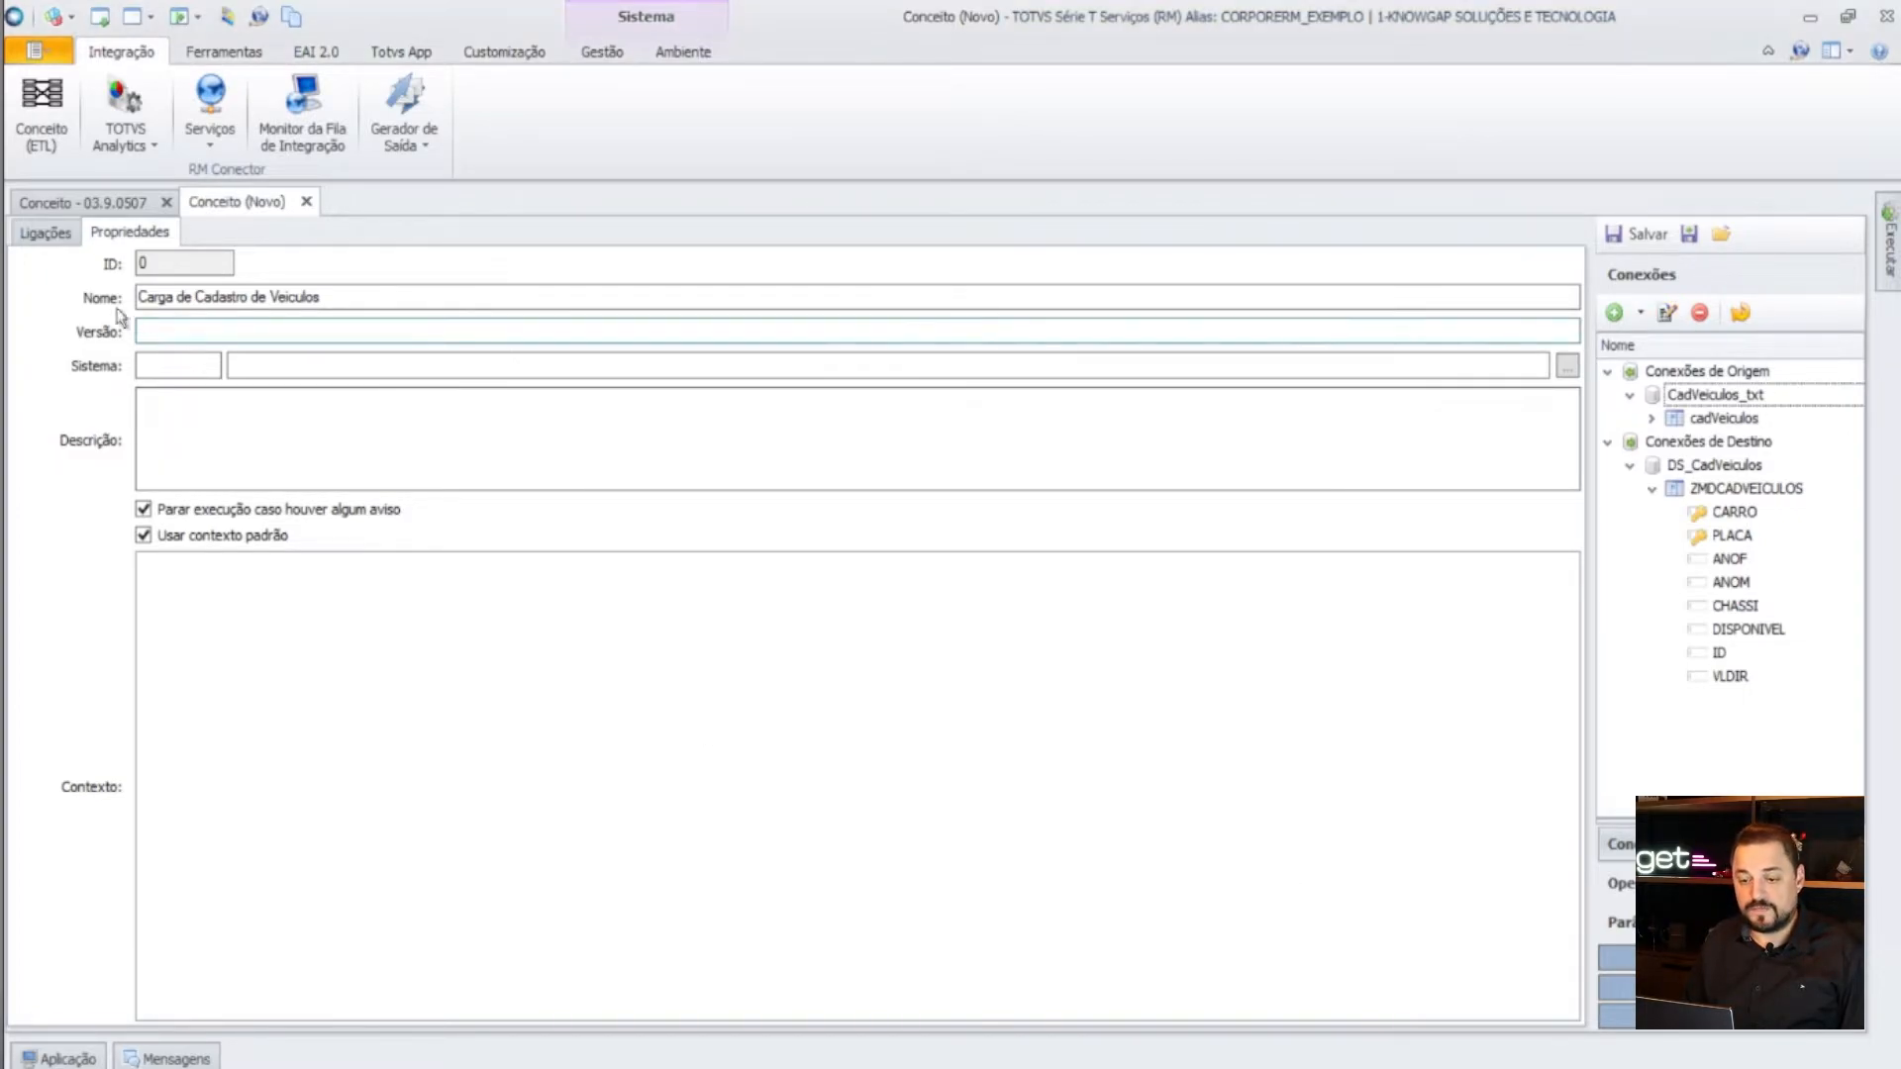
- Save the concept and place ZMDCADVEICULOS as the destination table in Ligações
click(1619, 236)
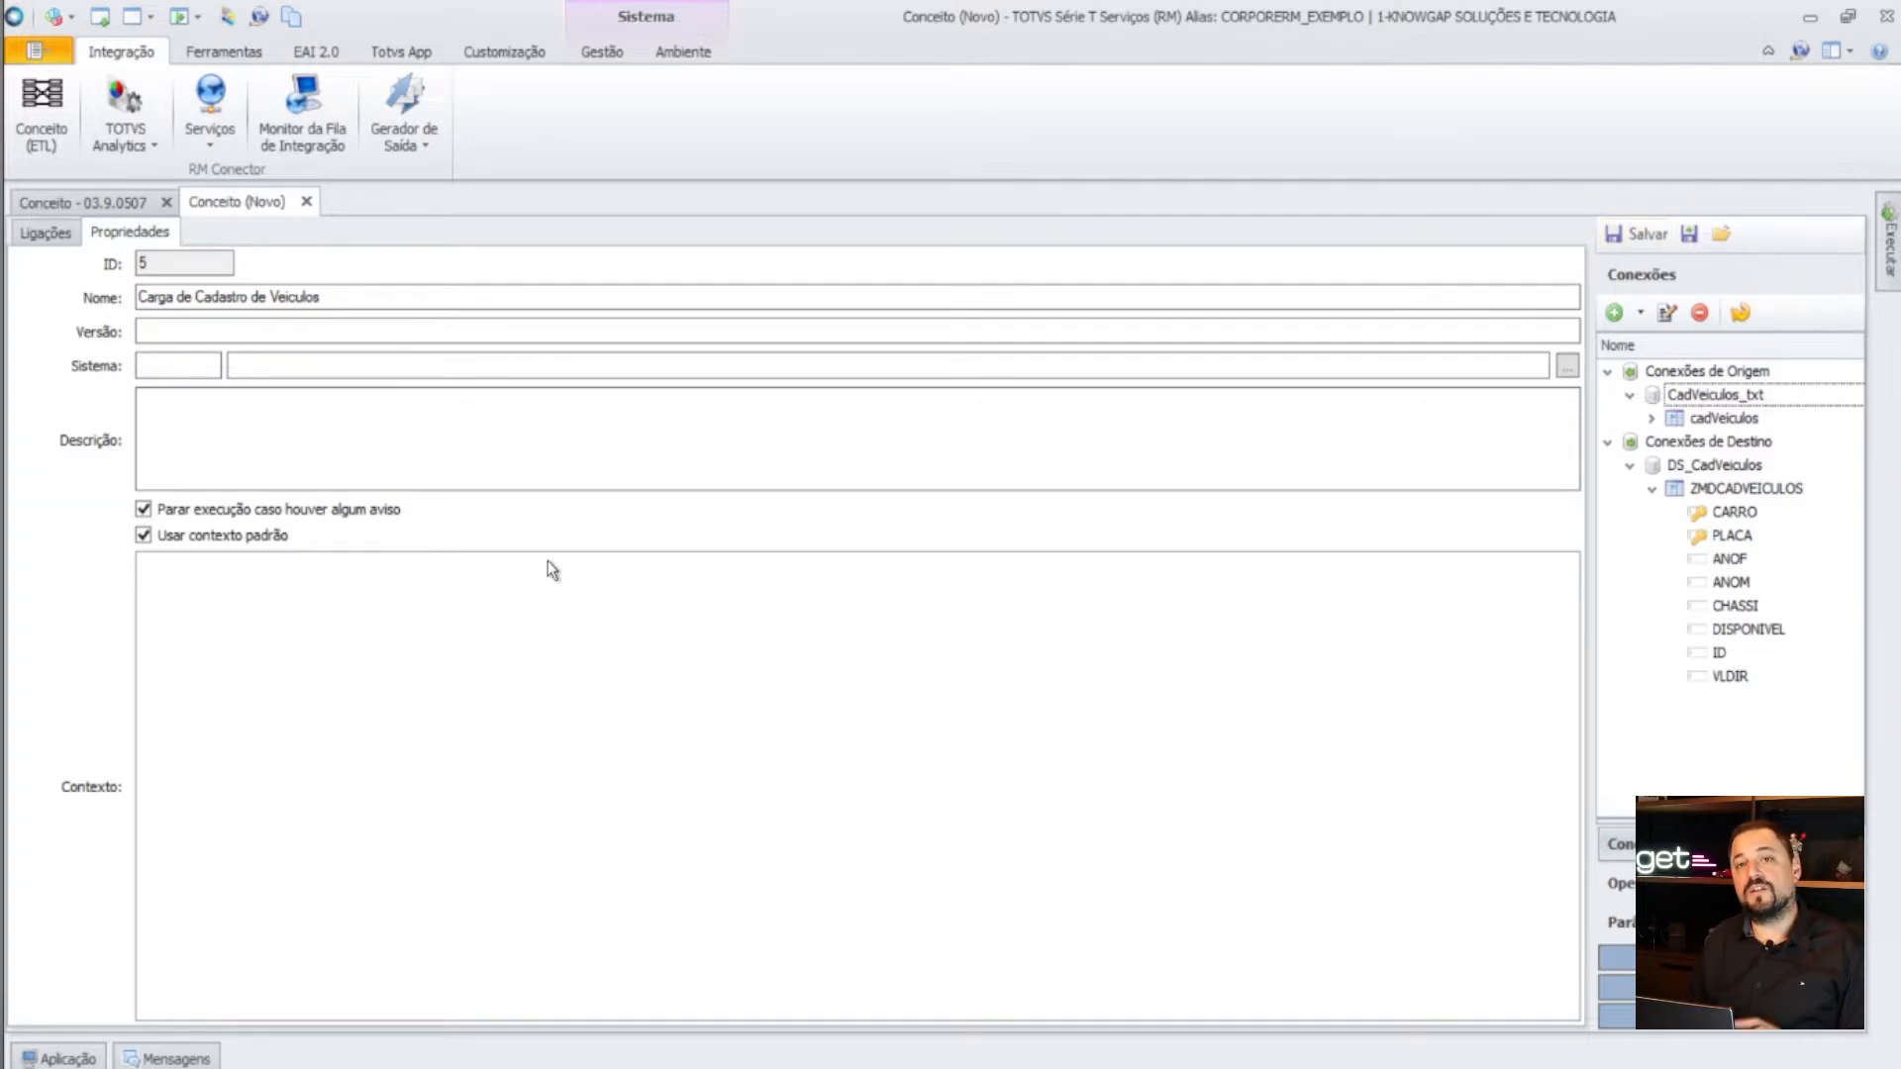
click(45, 233)
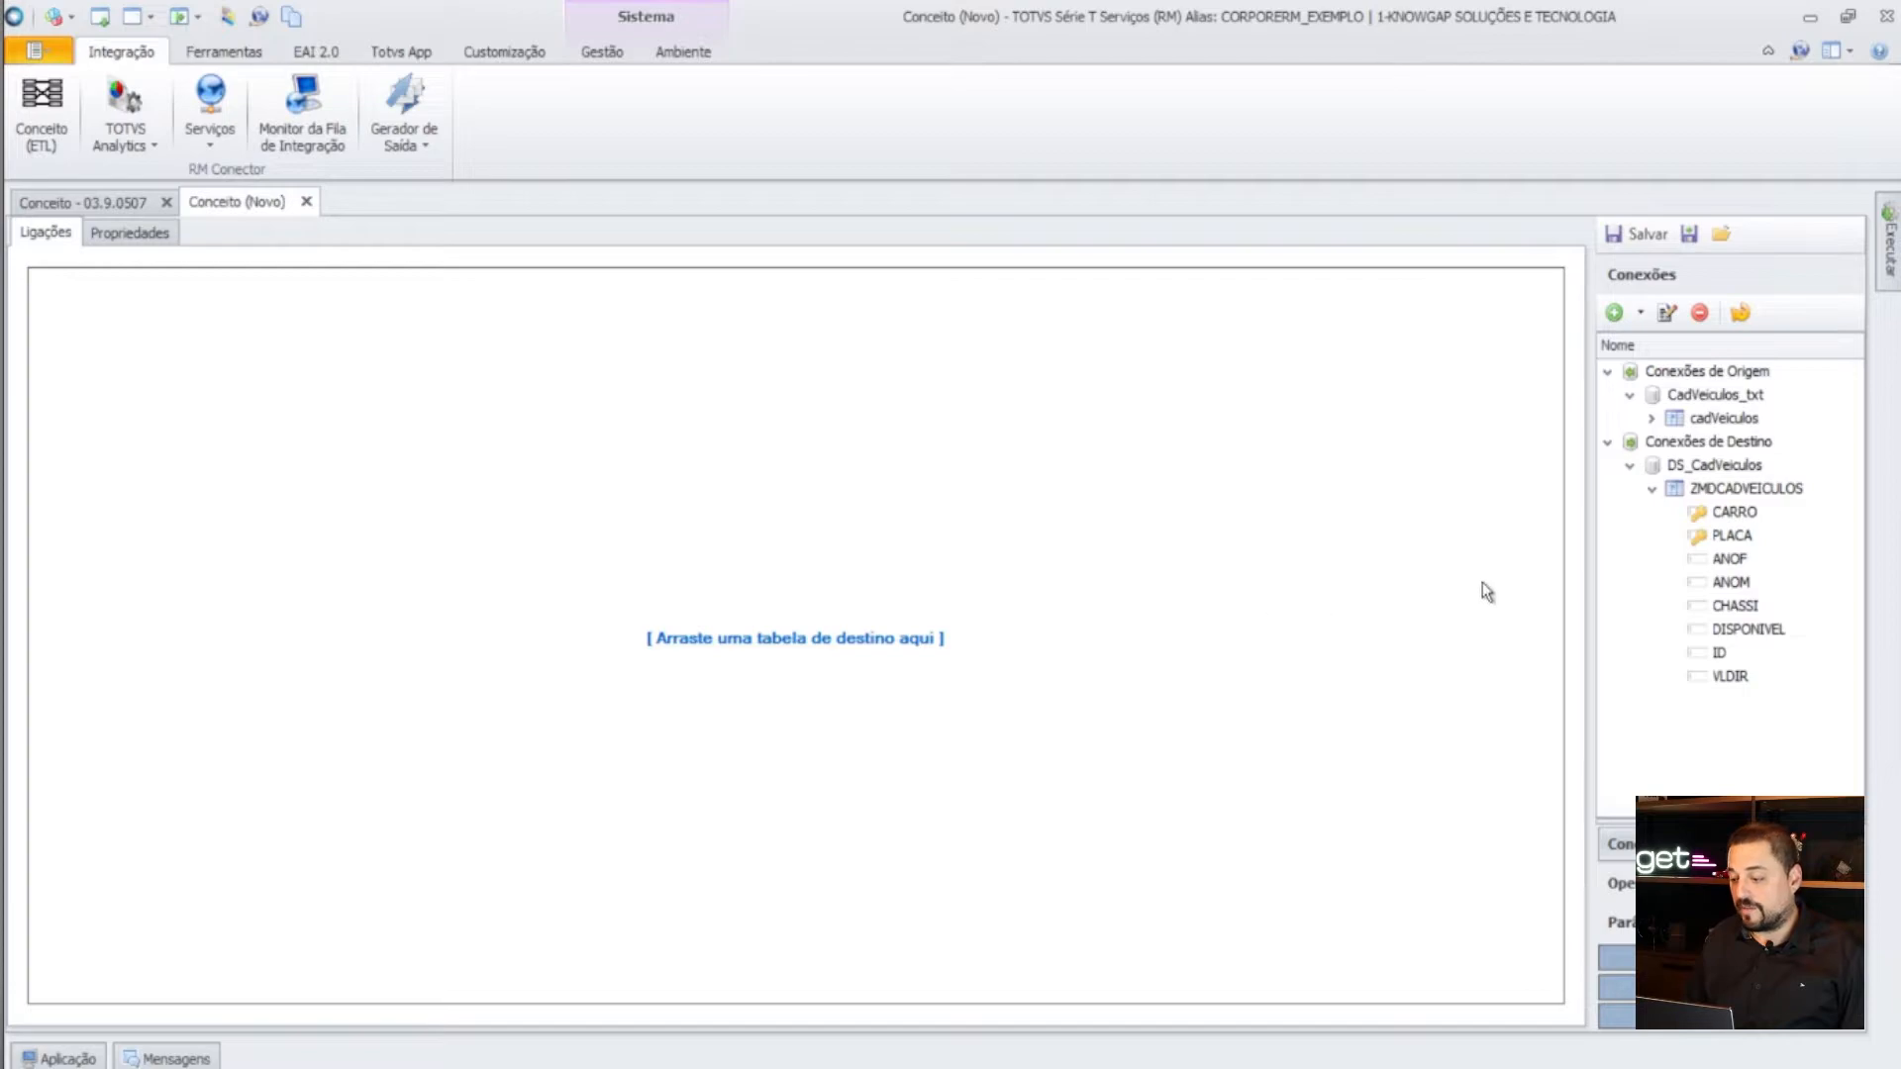
drag(1745, 490, 741, 595)
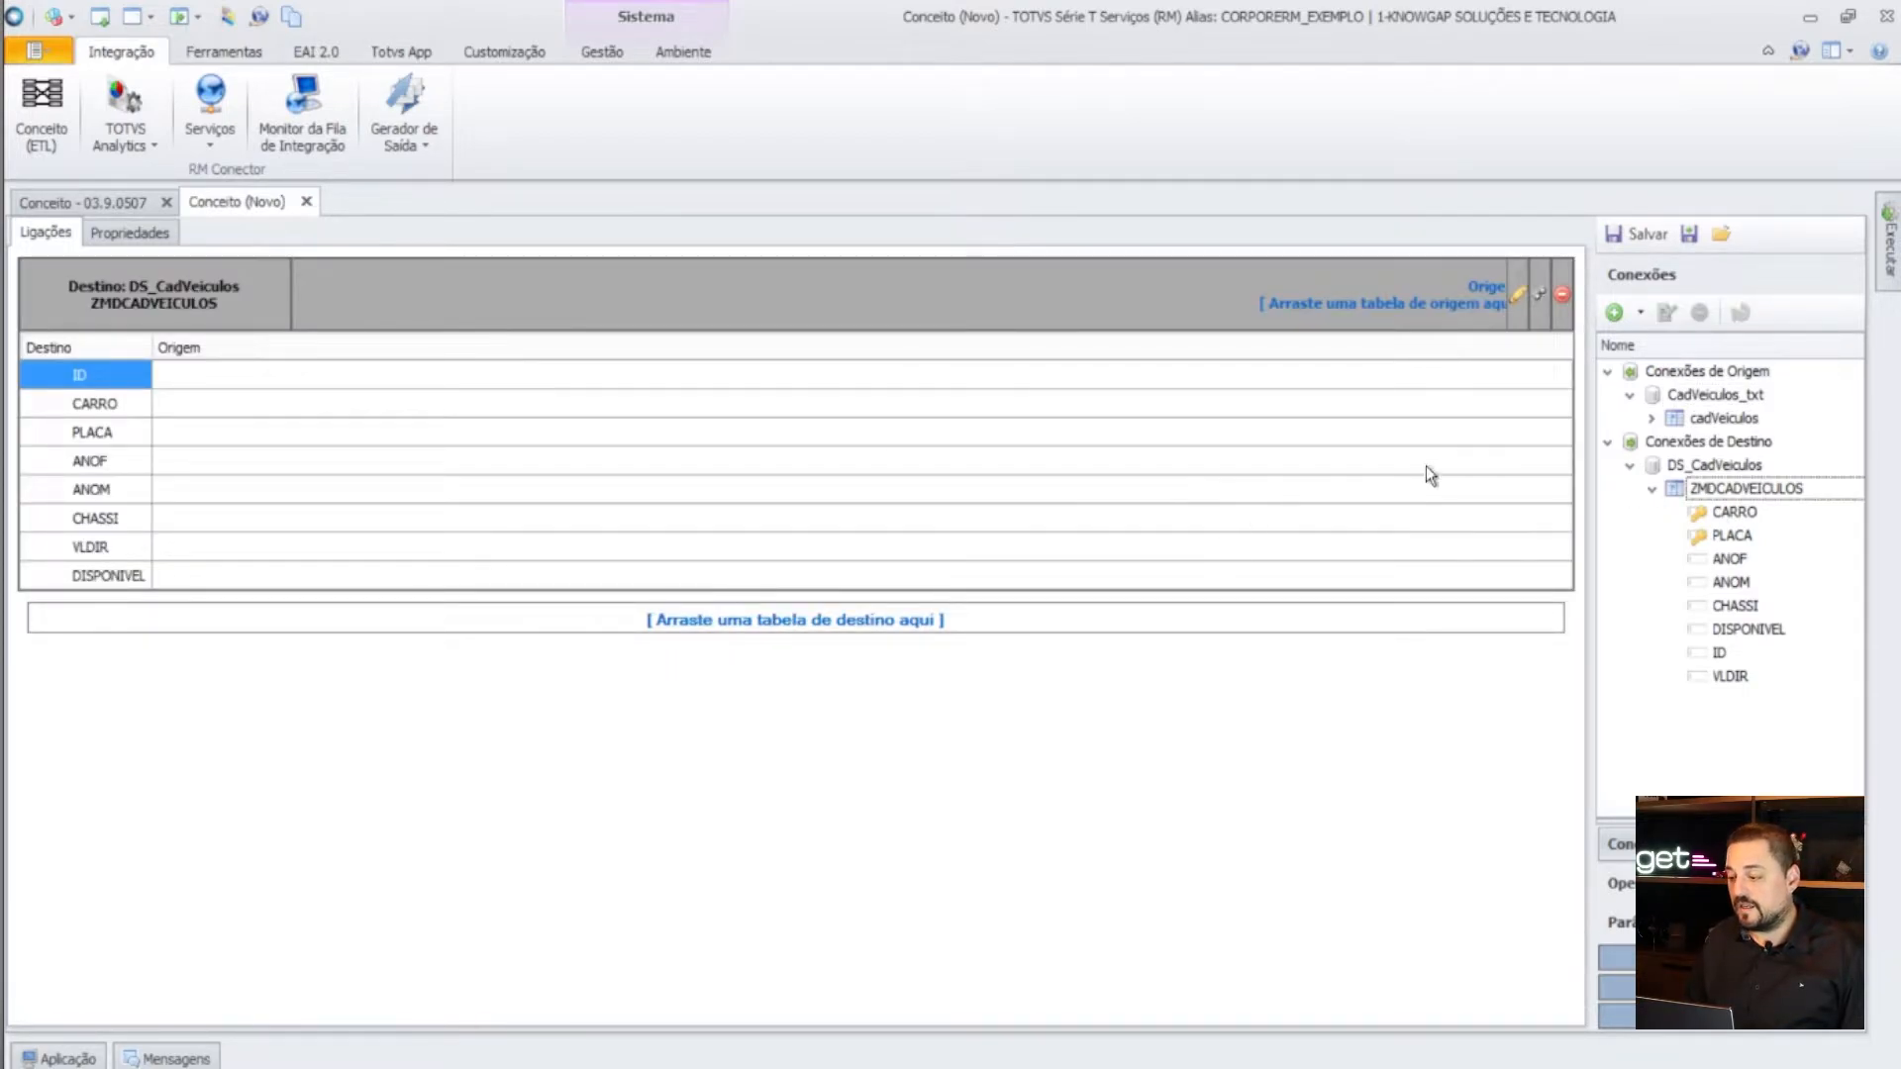
- Set cadVeiculos as the Origem table and map Carro, Placa, Anof, AnoM, Chassi, vldir to ZMDCADVEICULOS fields
click(1651, 418)
drag(1724, 418, 1457, 283)
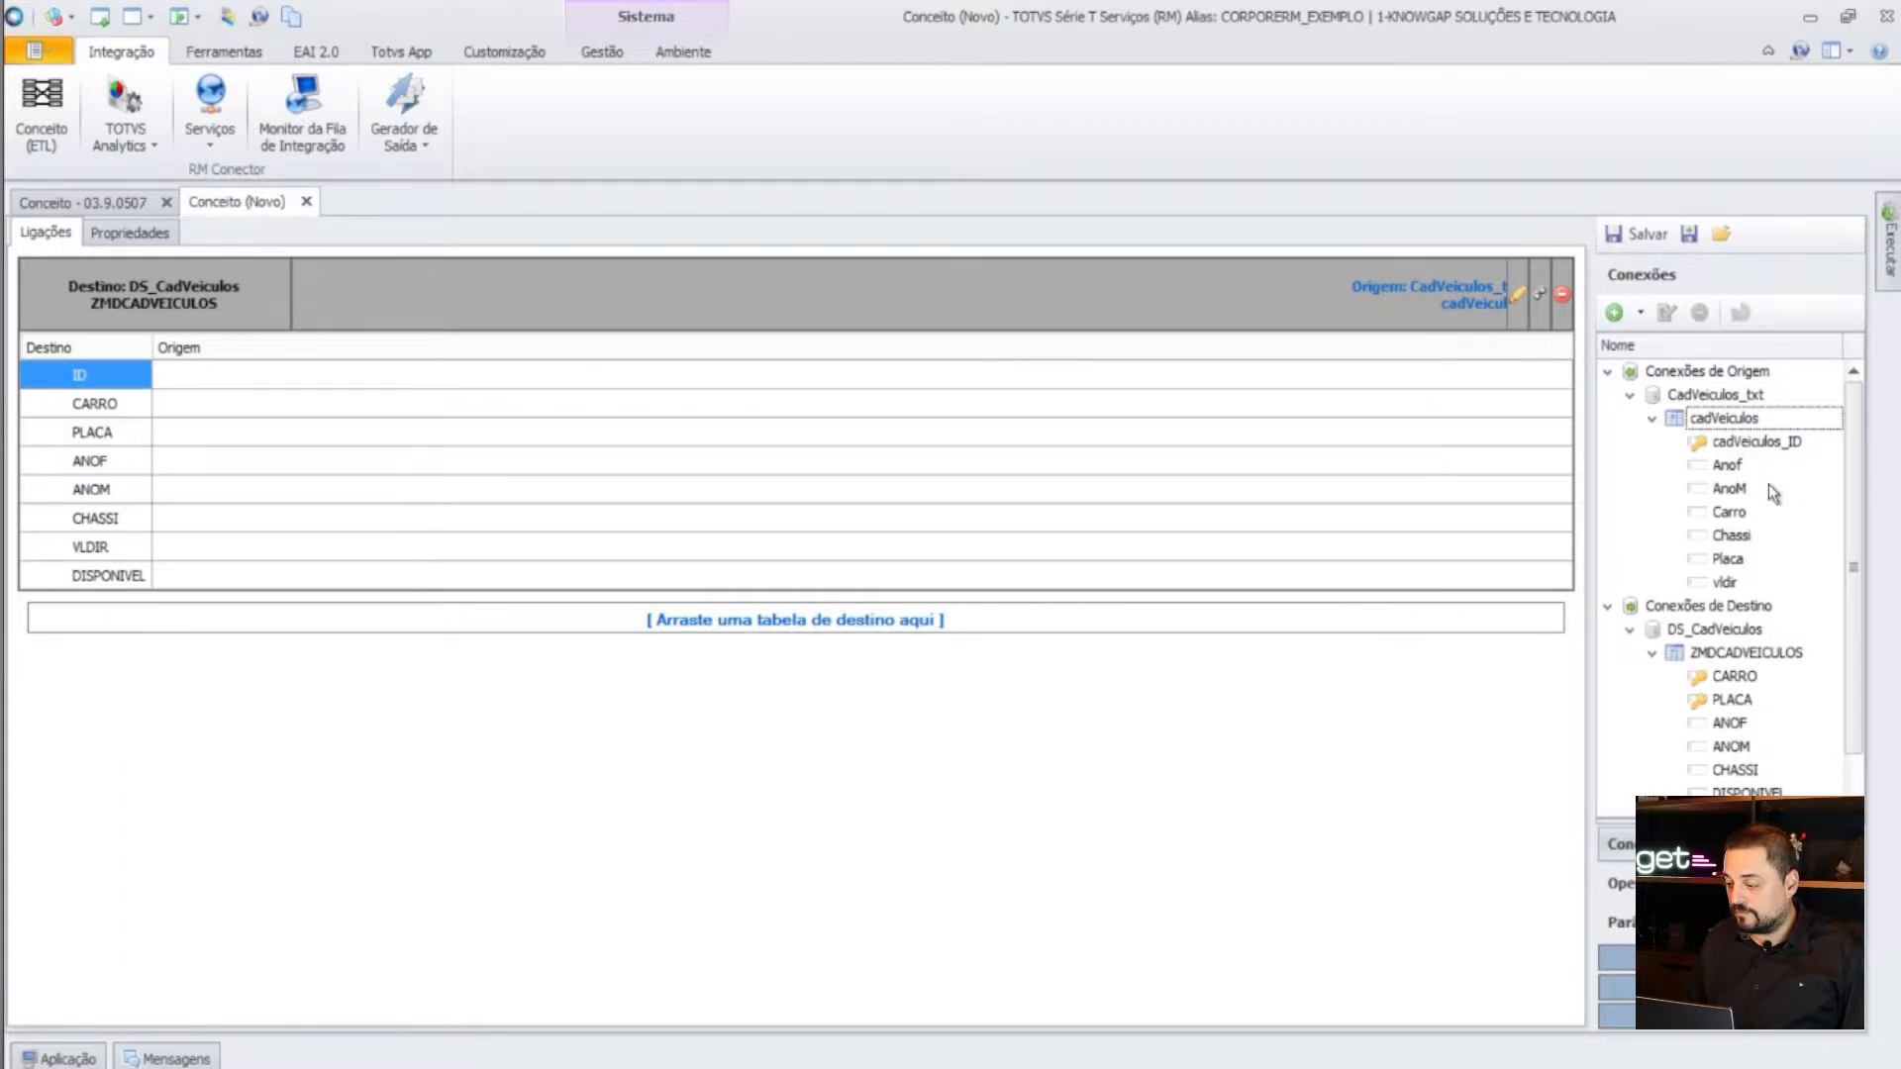
drag(1740, 517, 1200, 406)
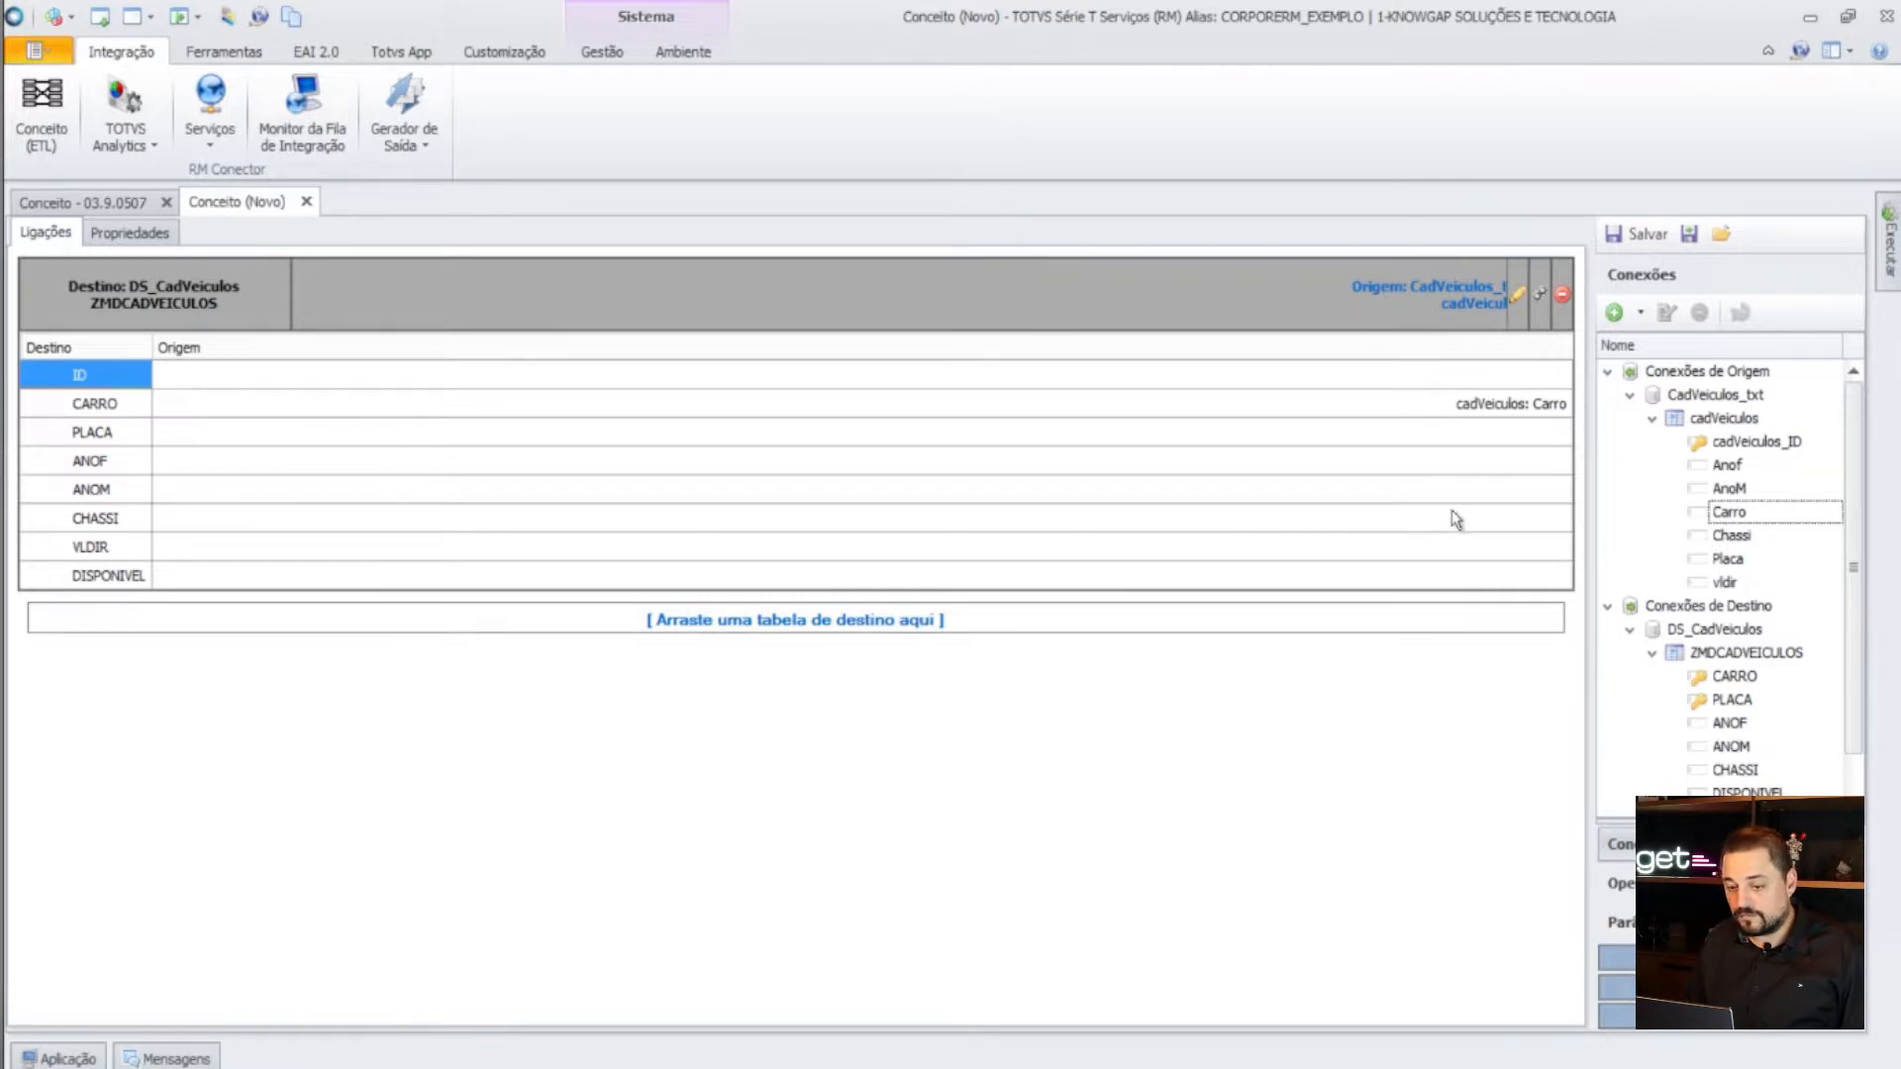
drag(1731, 560, 1481, 437)
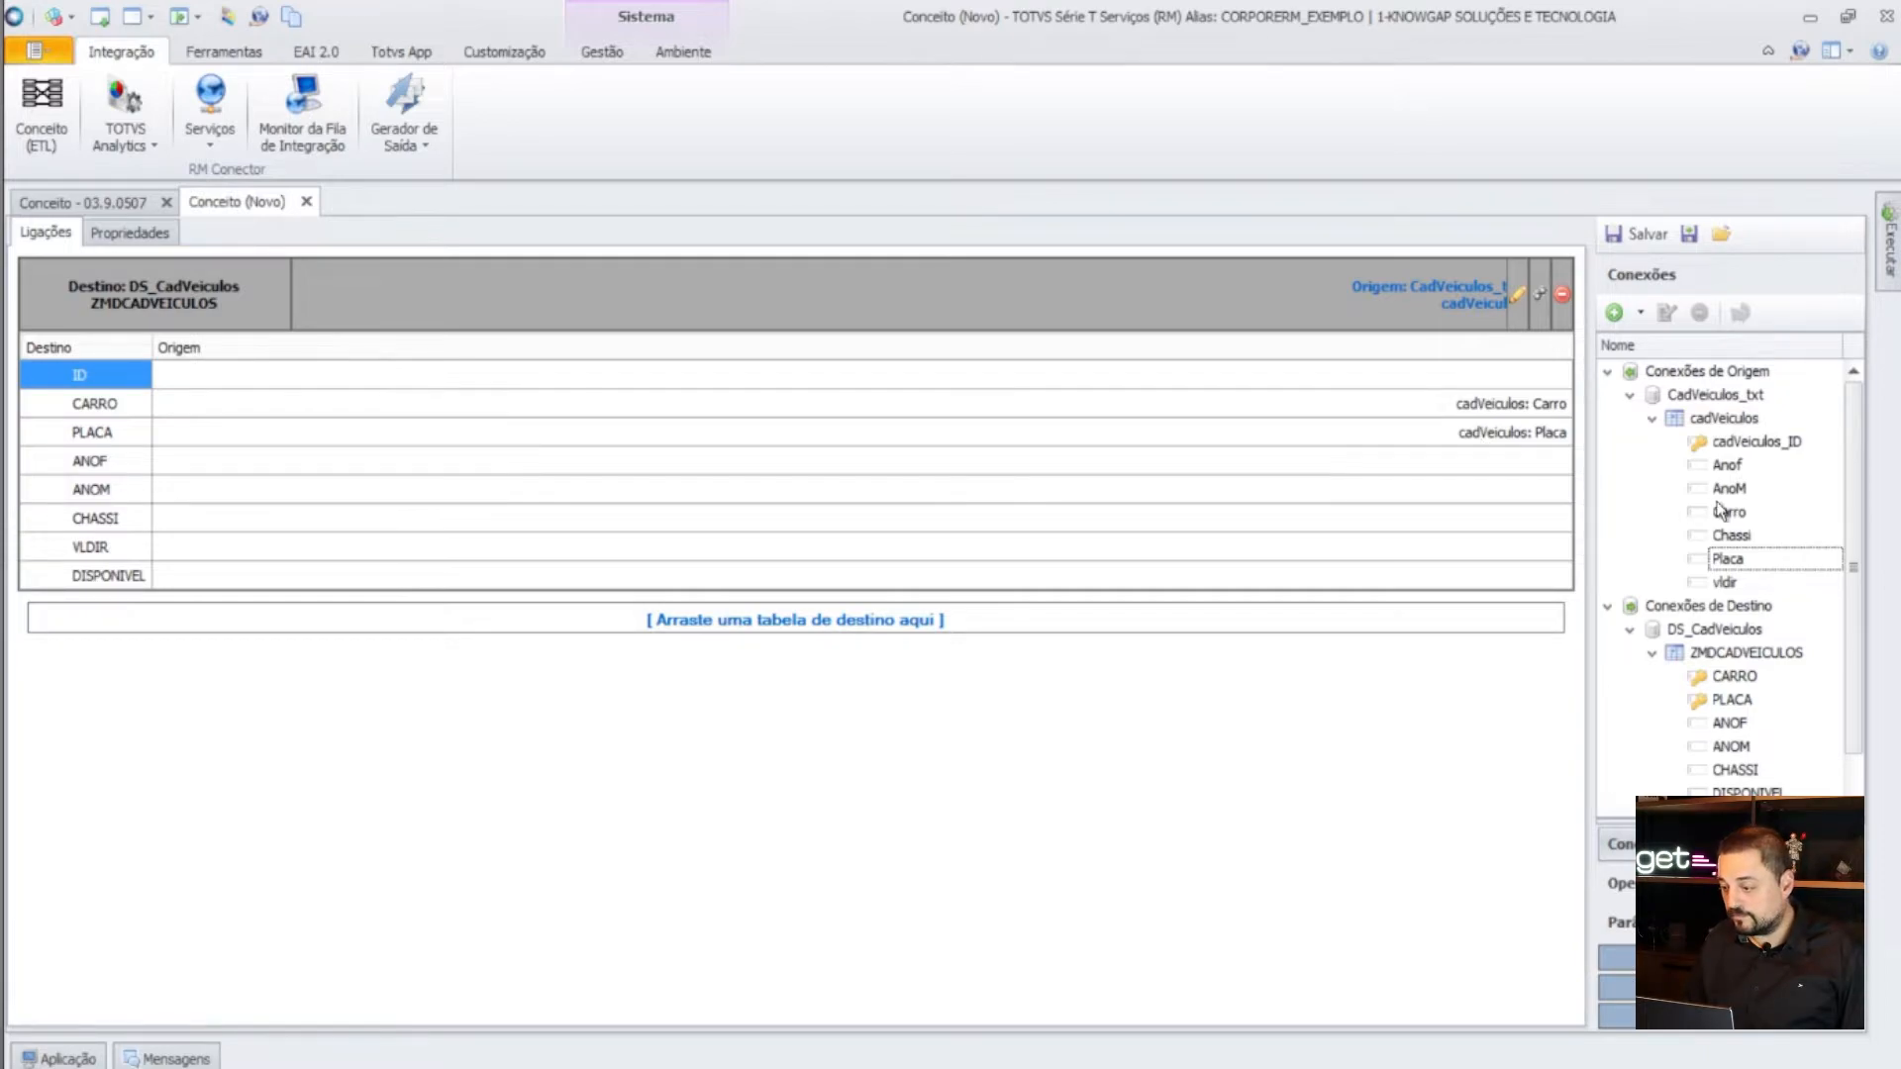
drag(1726, 465, 1441, 460)
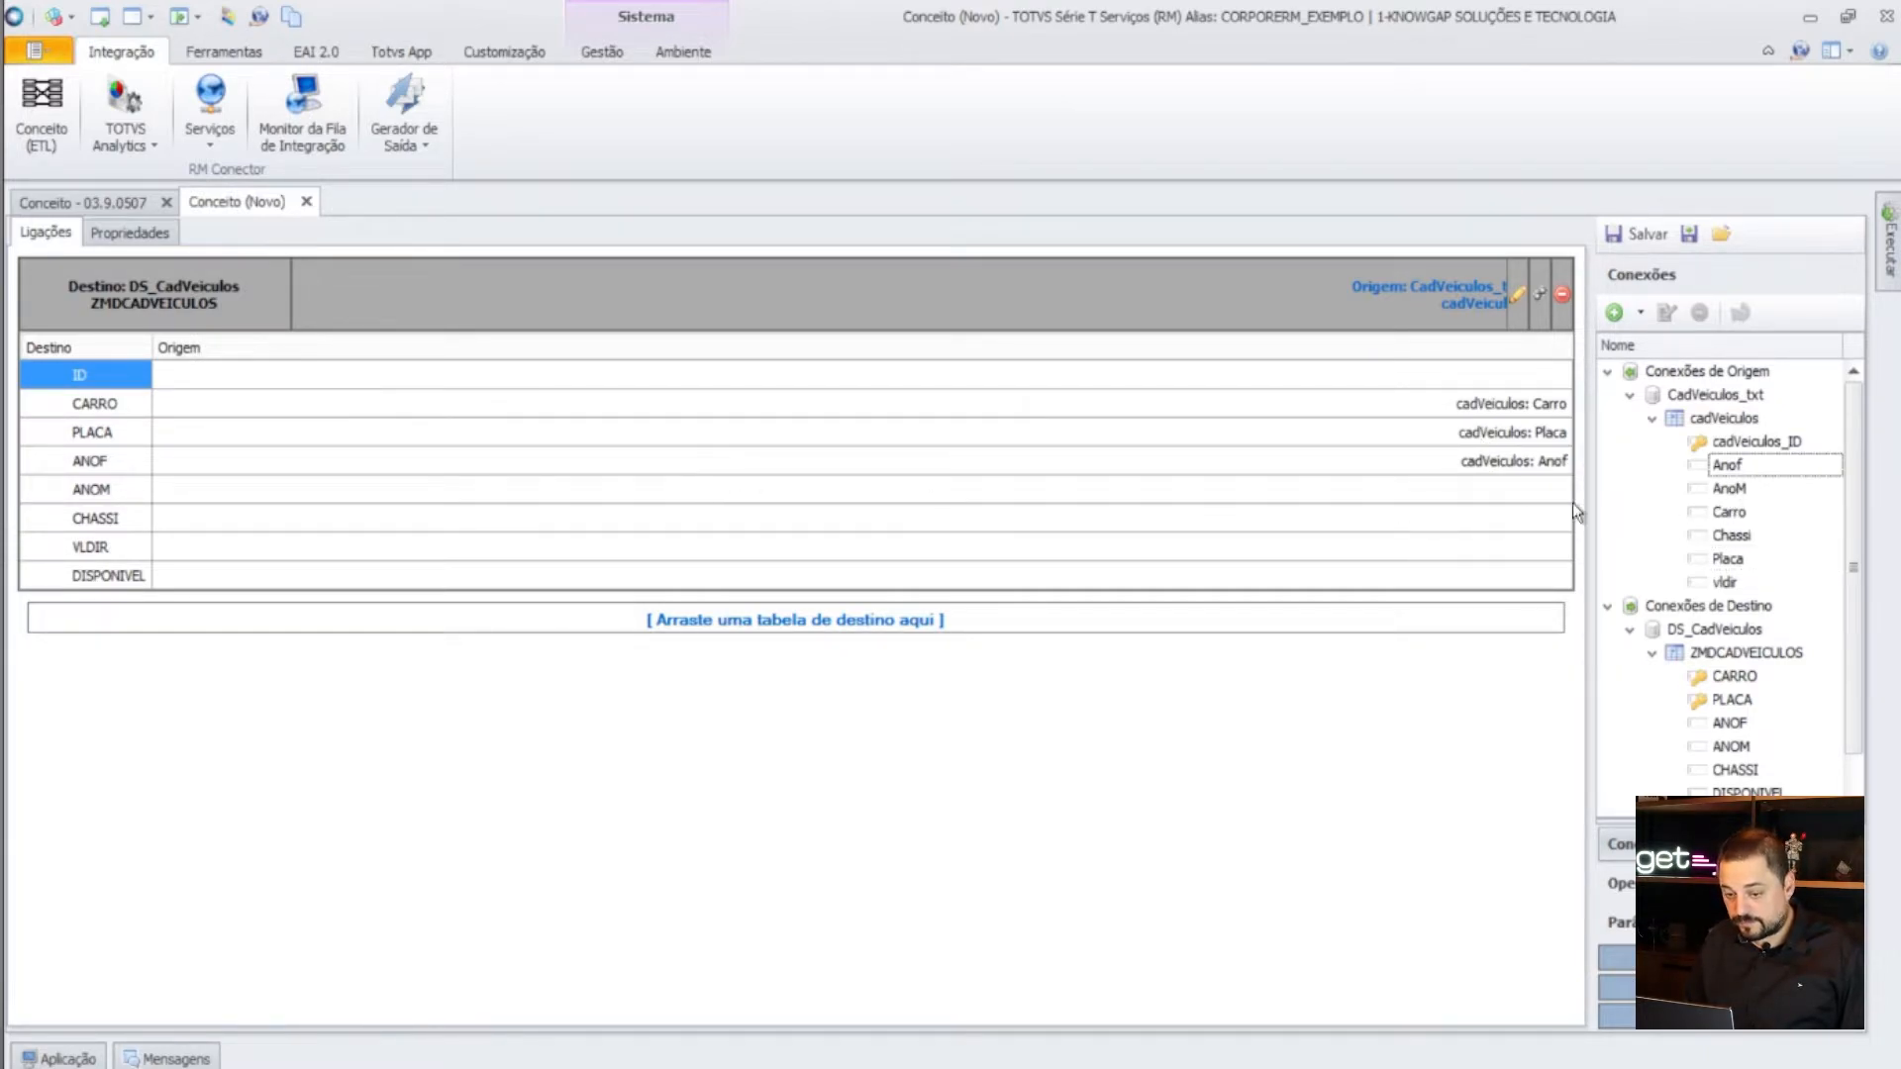
drag(1729, 494, 1483, 484)
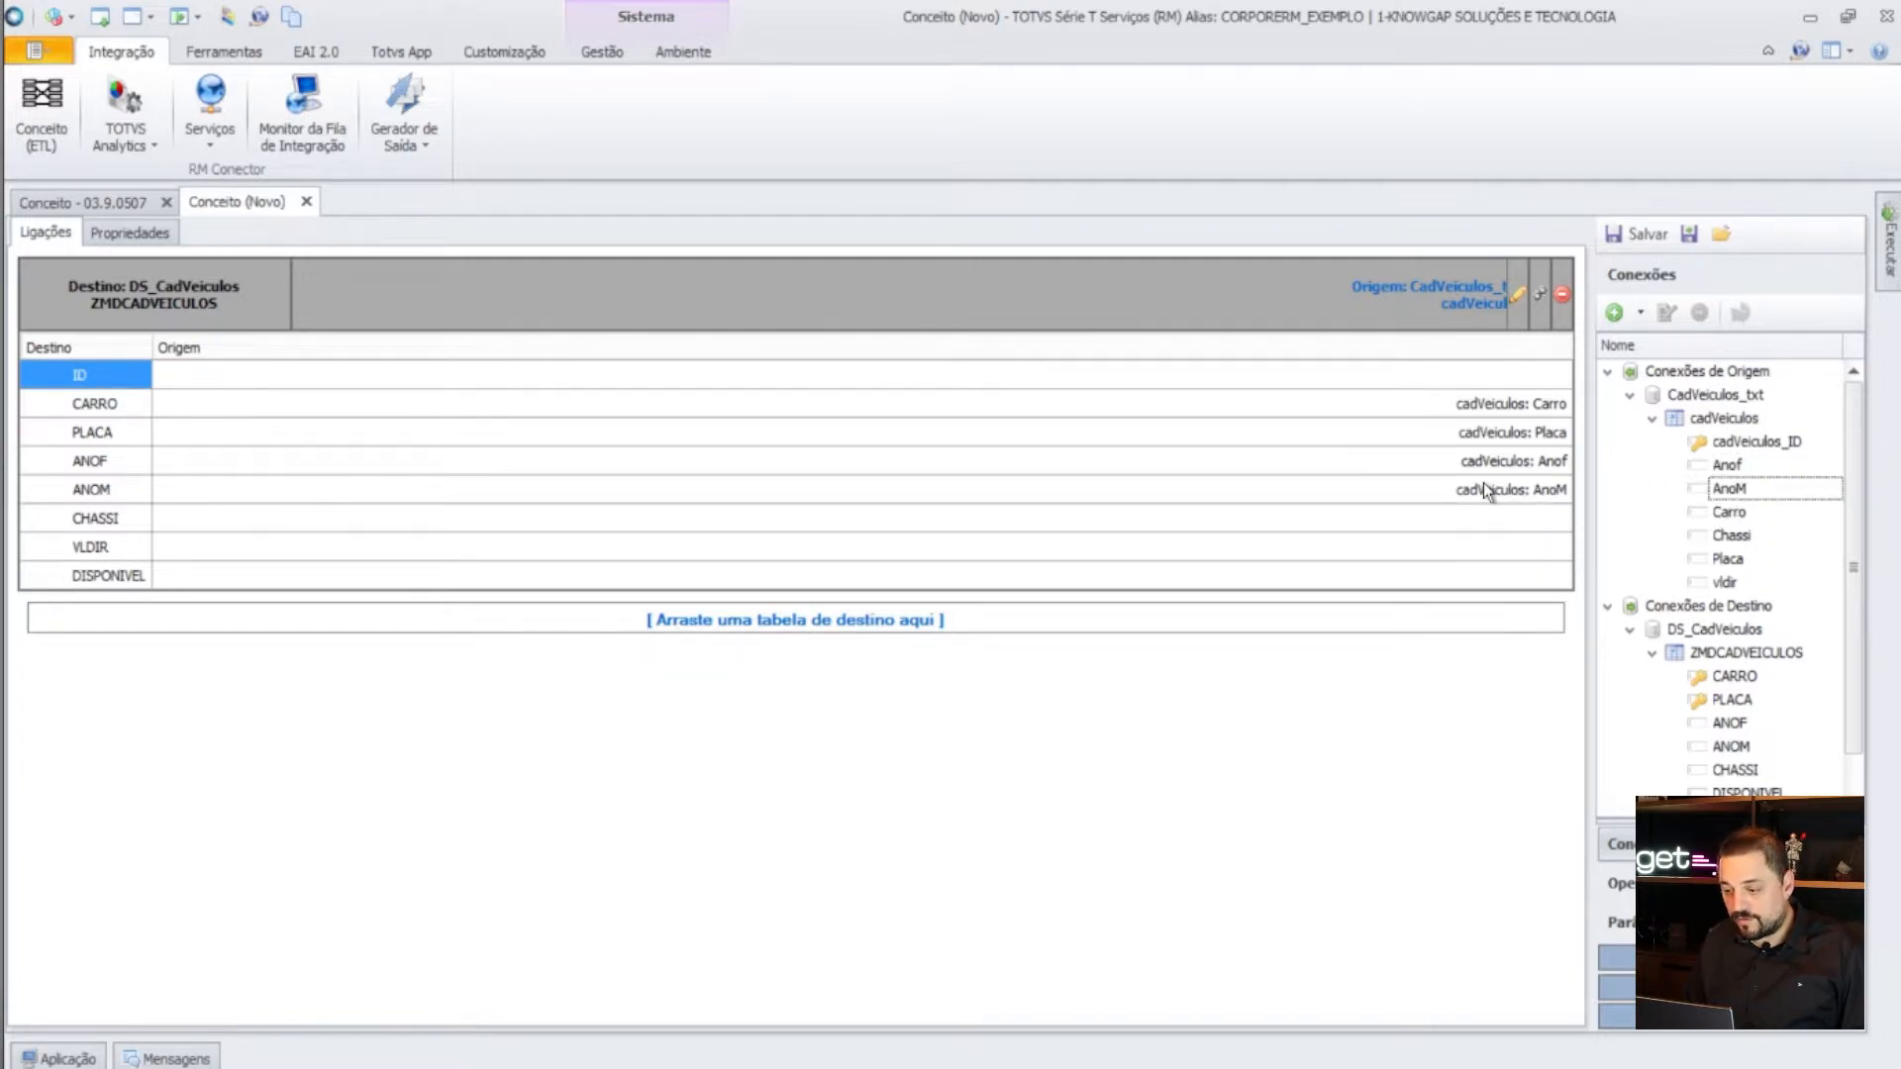
drag(1733, 536, 1499, 517)
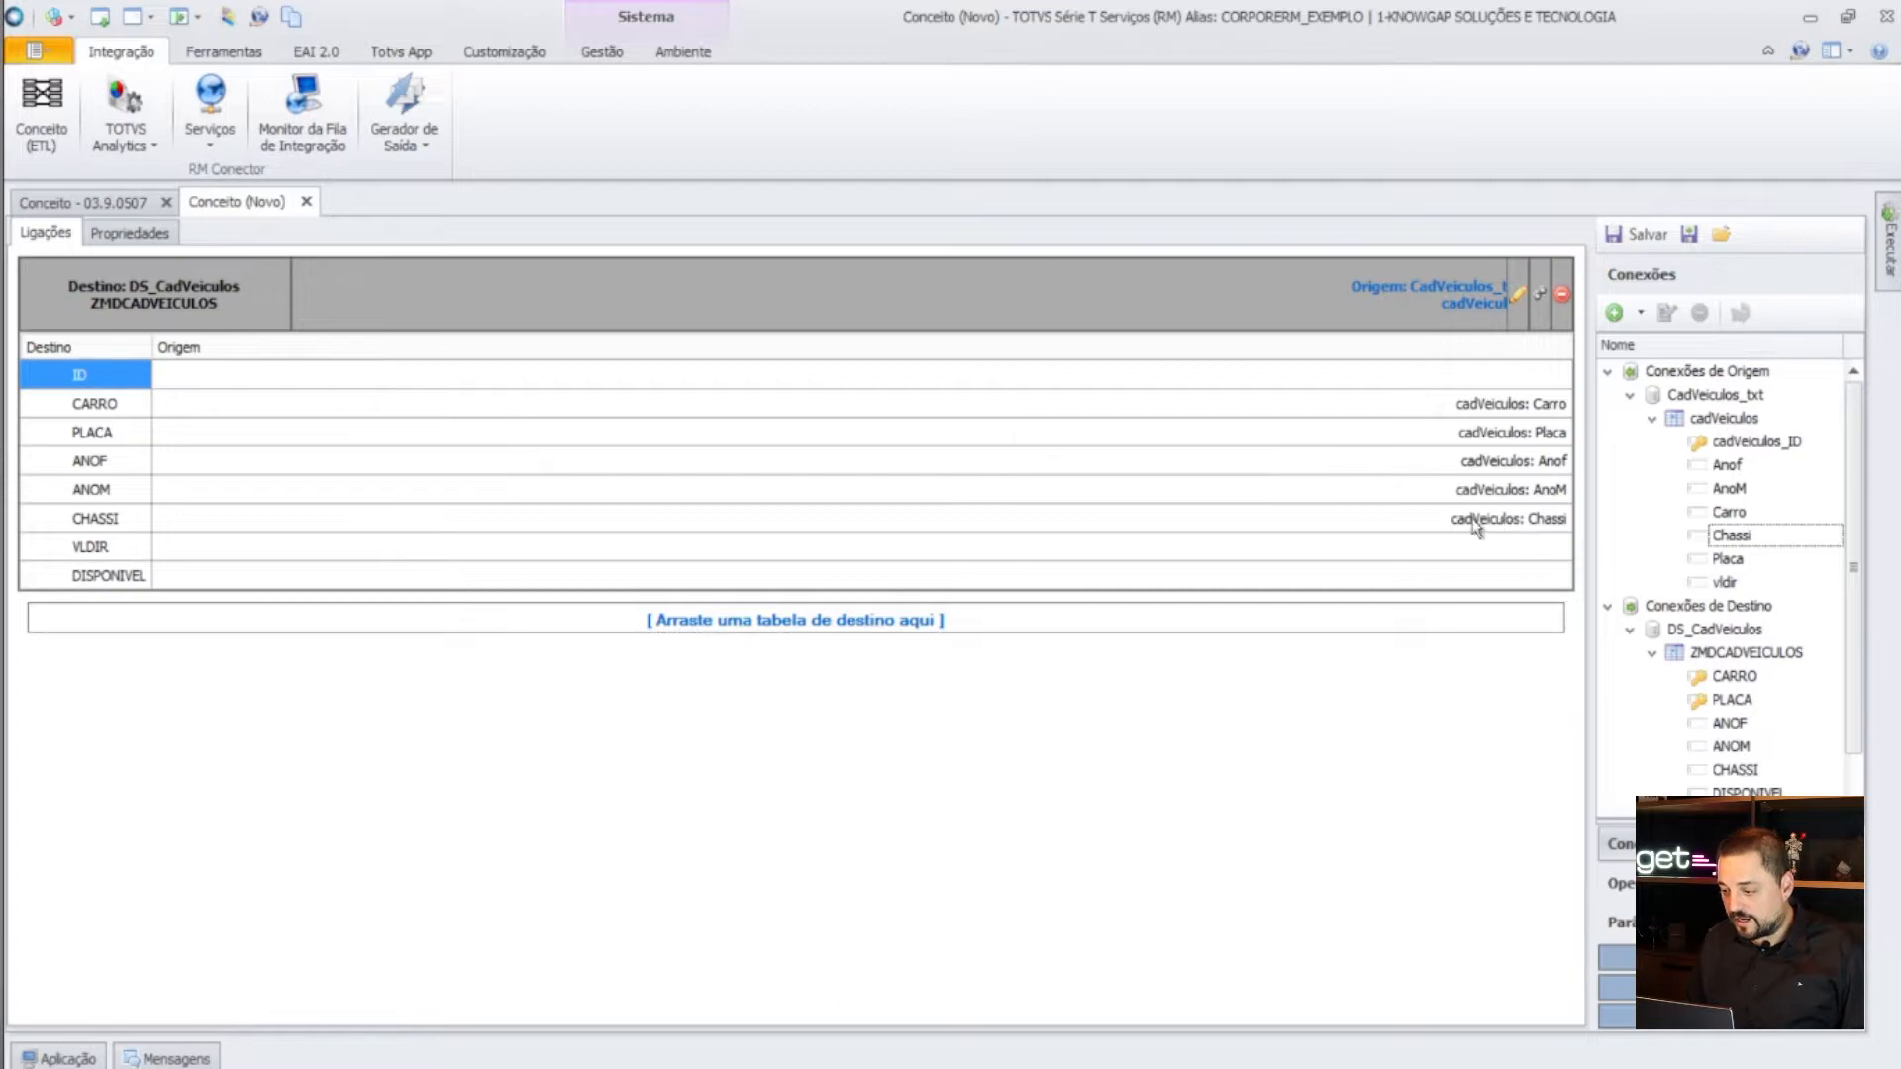
drag(1723, 583, 1487, 555)
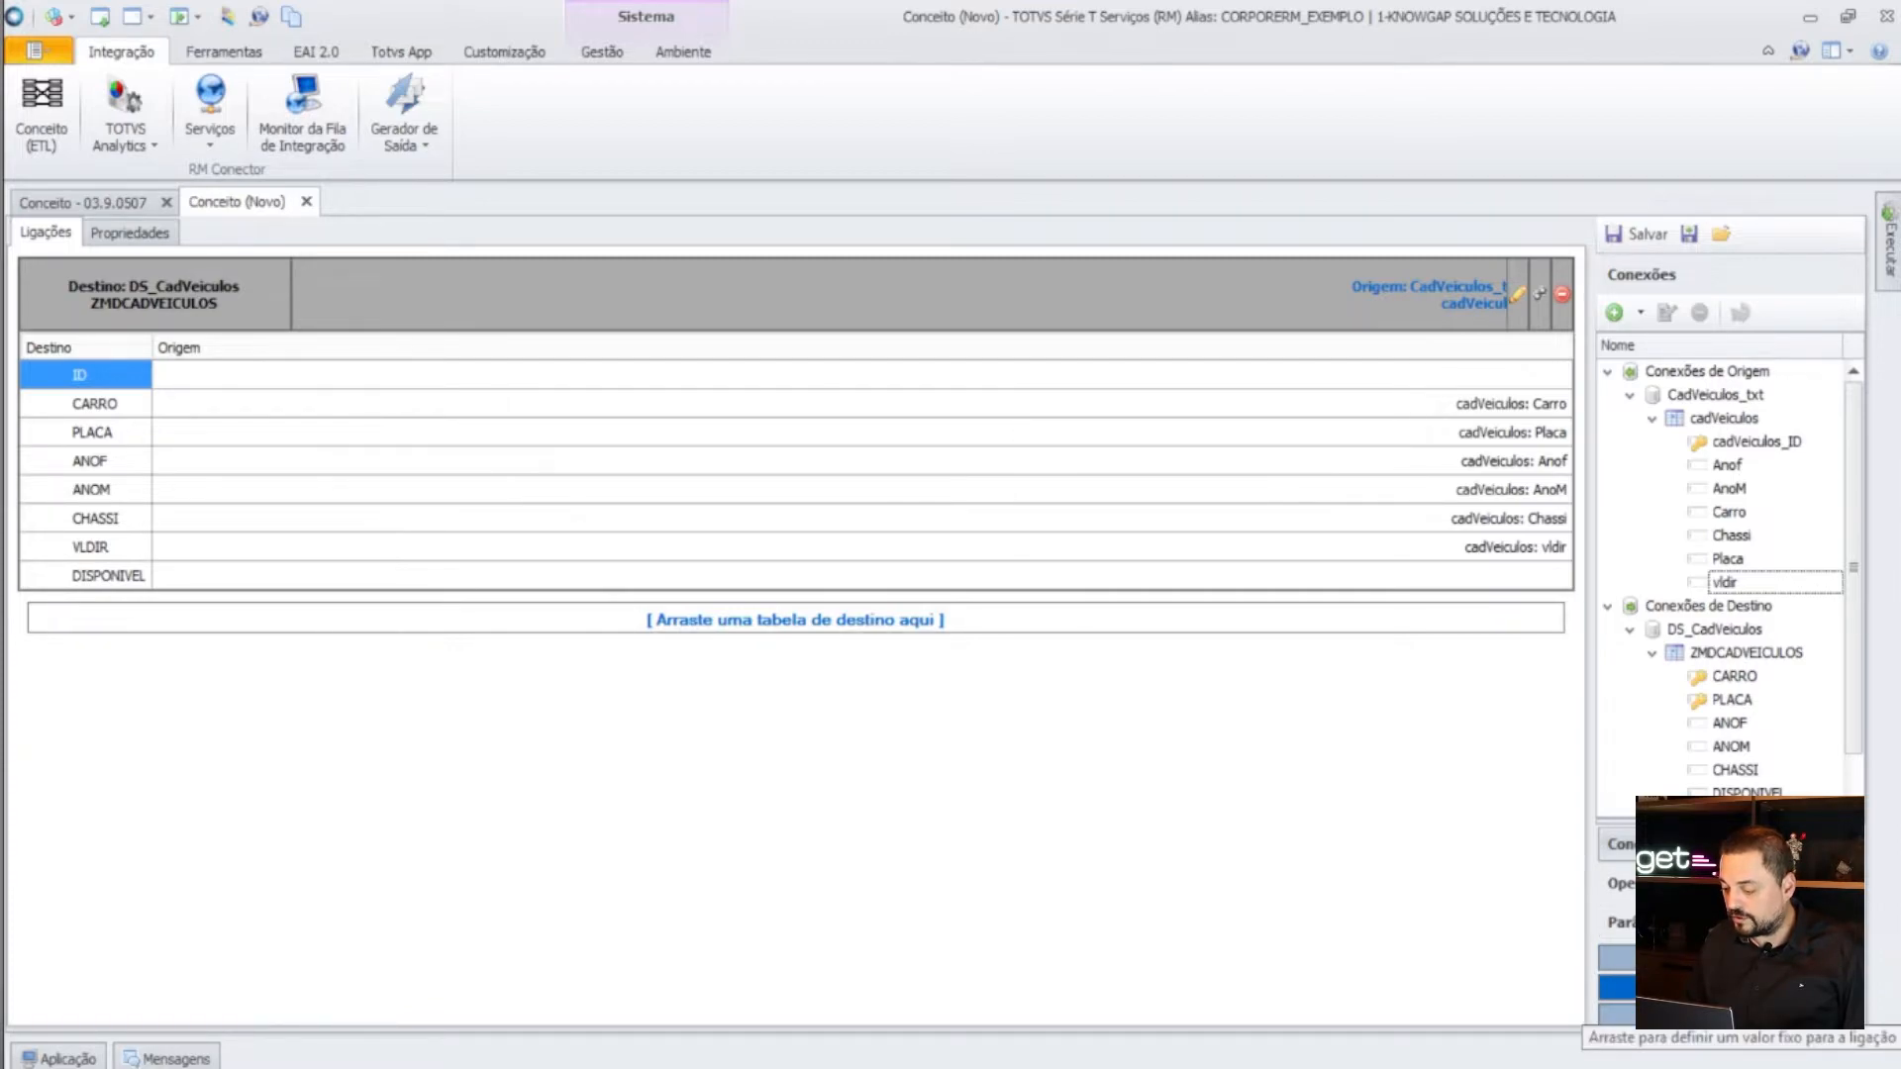
- Give the DISPONIVEL field the fixed value SIM
drag(1617, 987, 1472, 582)
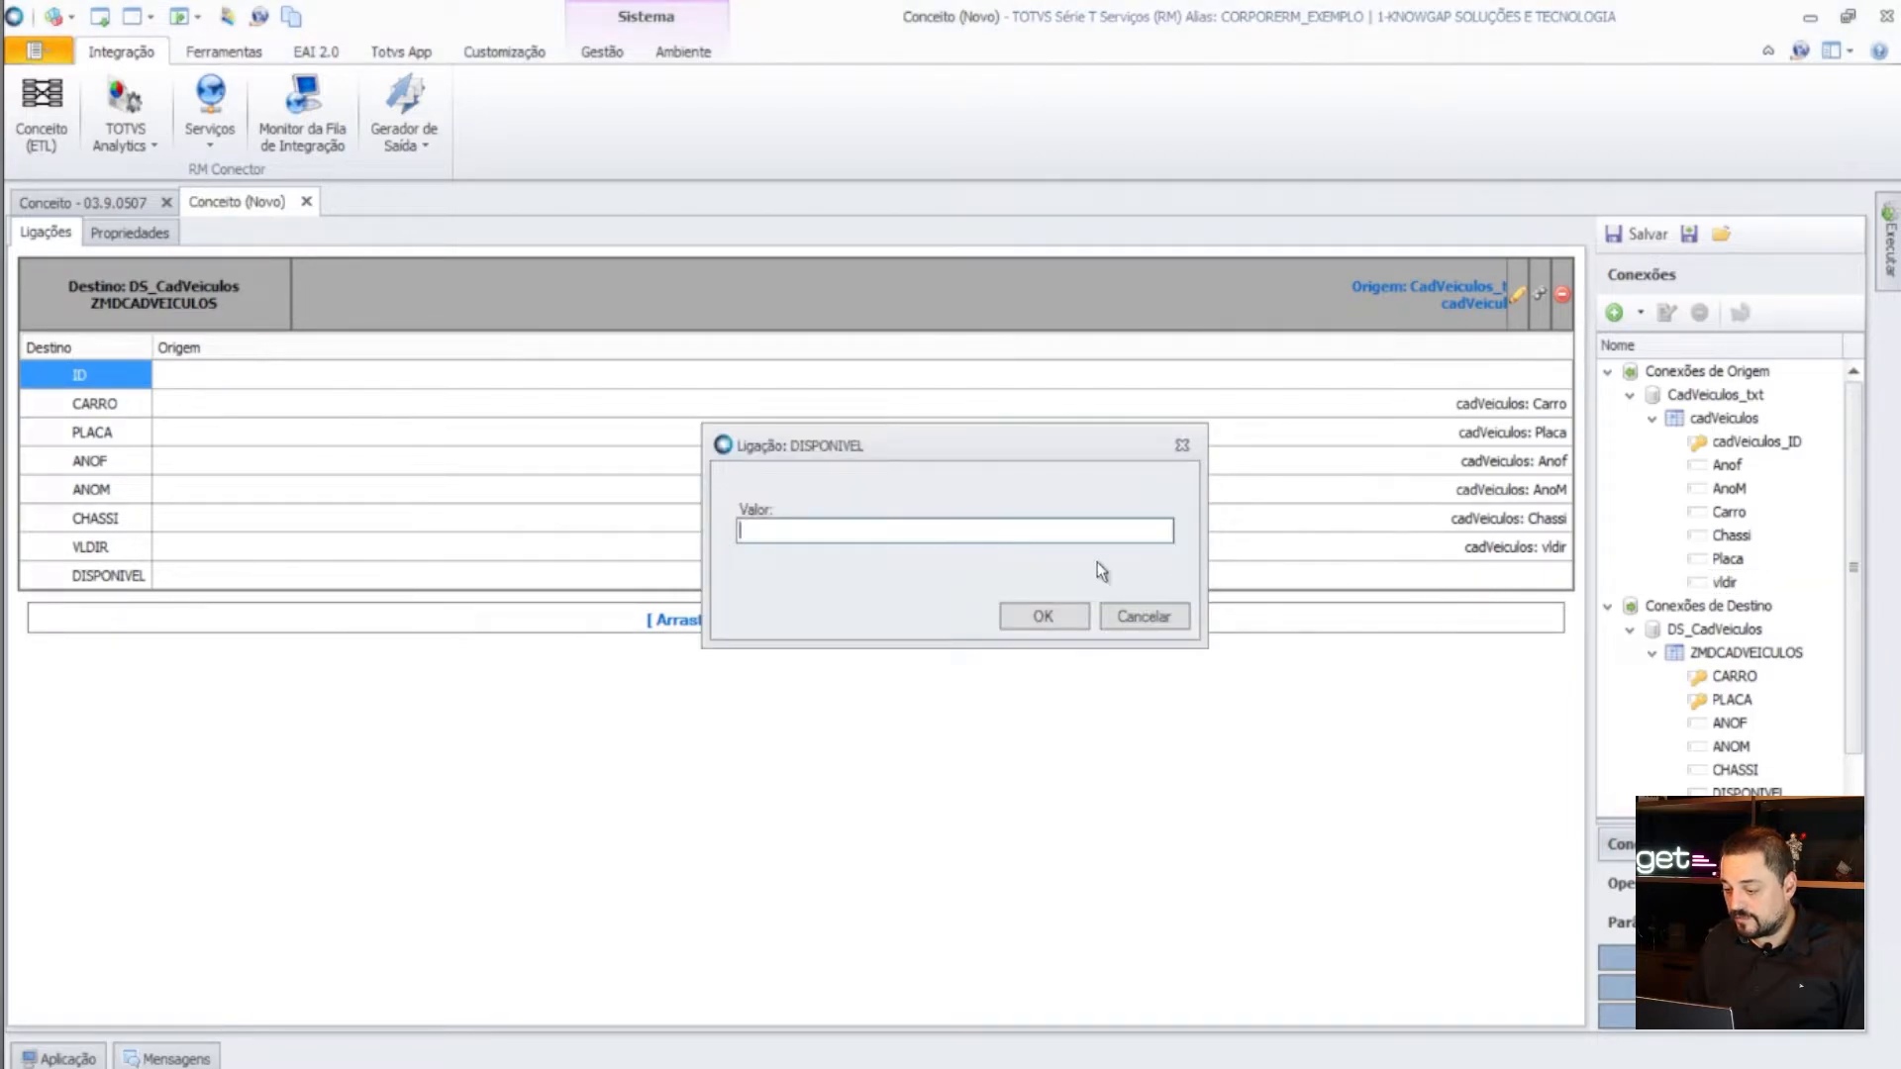
text(sim)
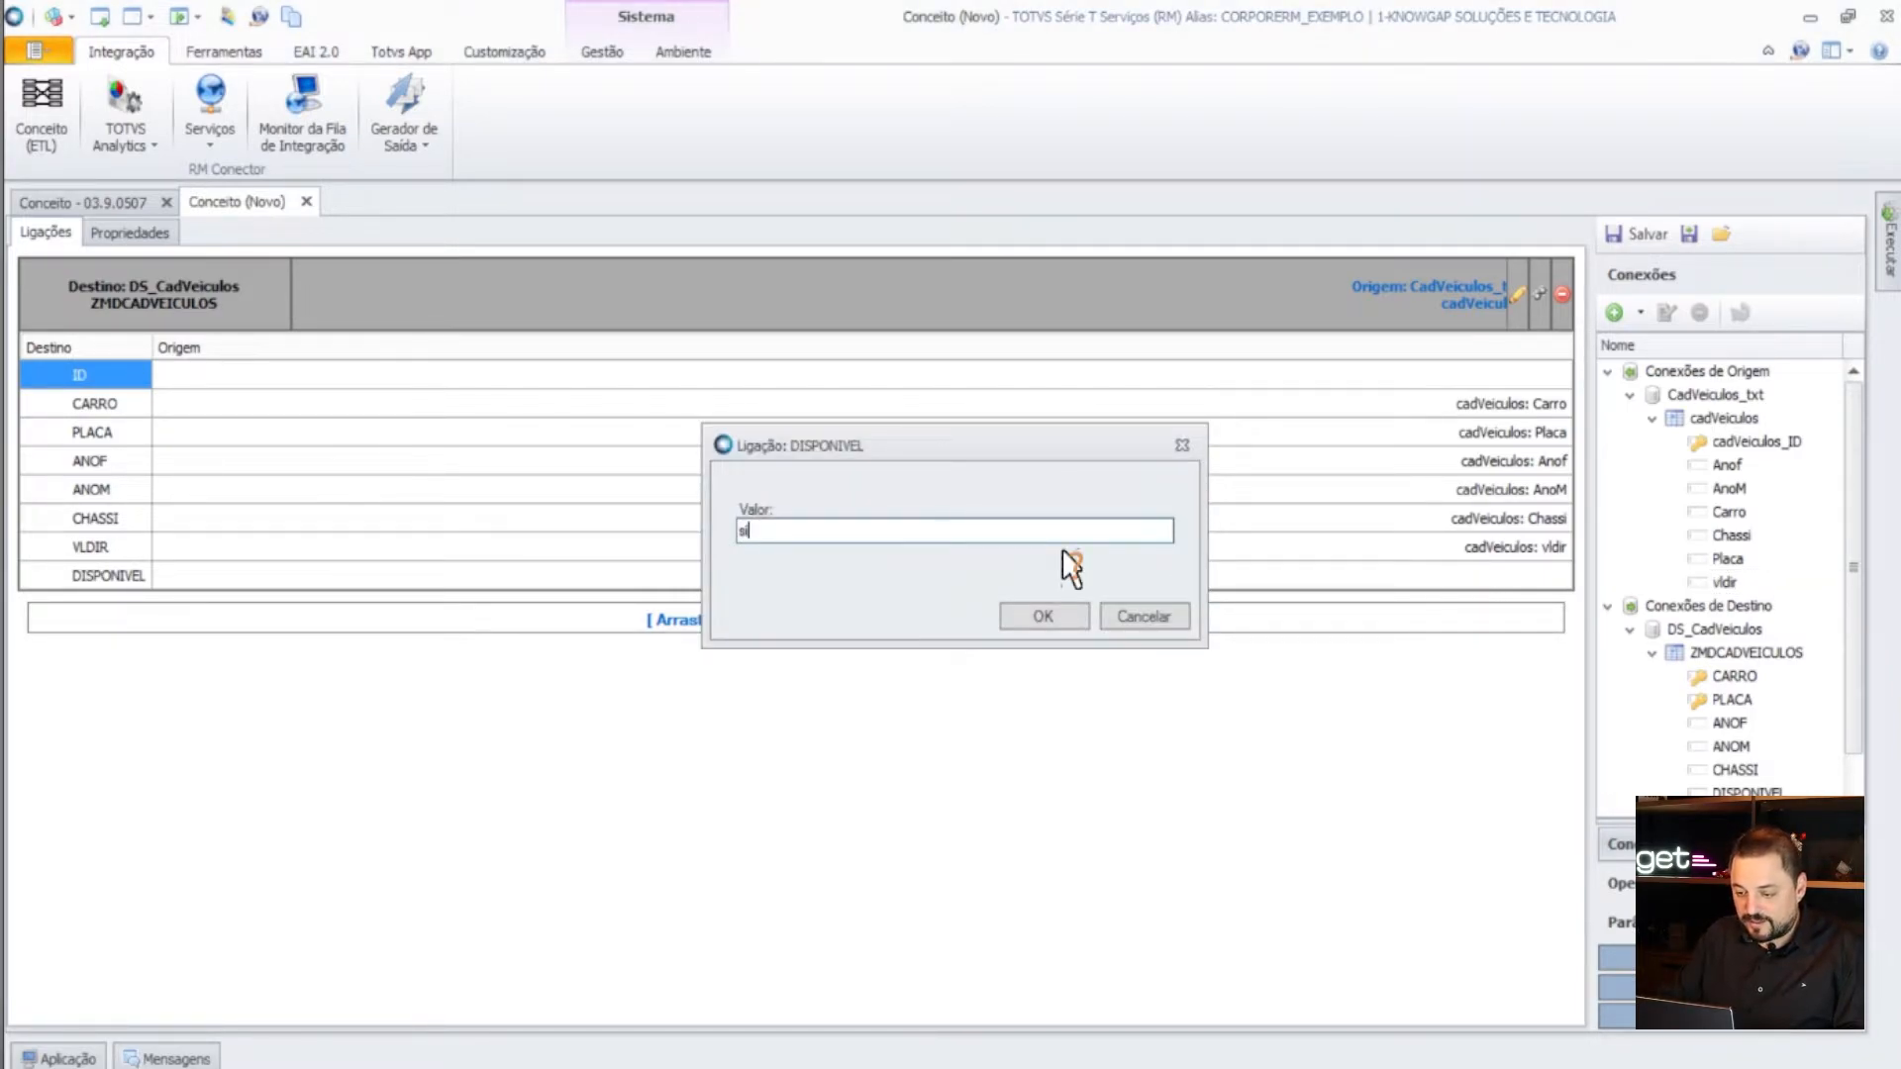
key(BackSpace)
key(BackSpace)
key(BackSpace)
text(SIM)
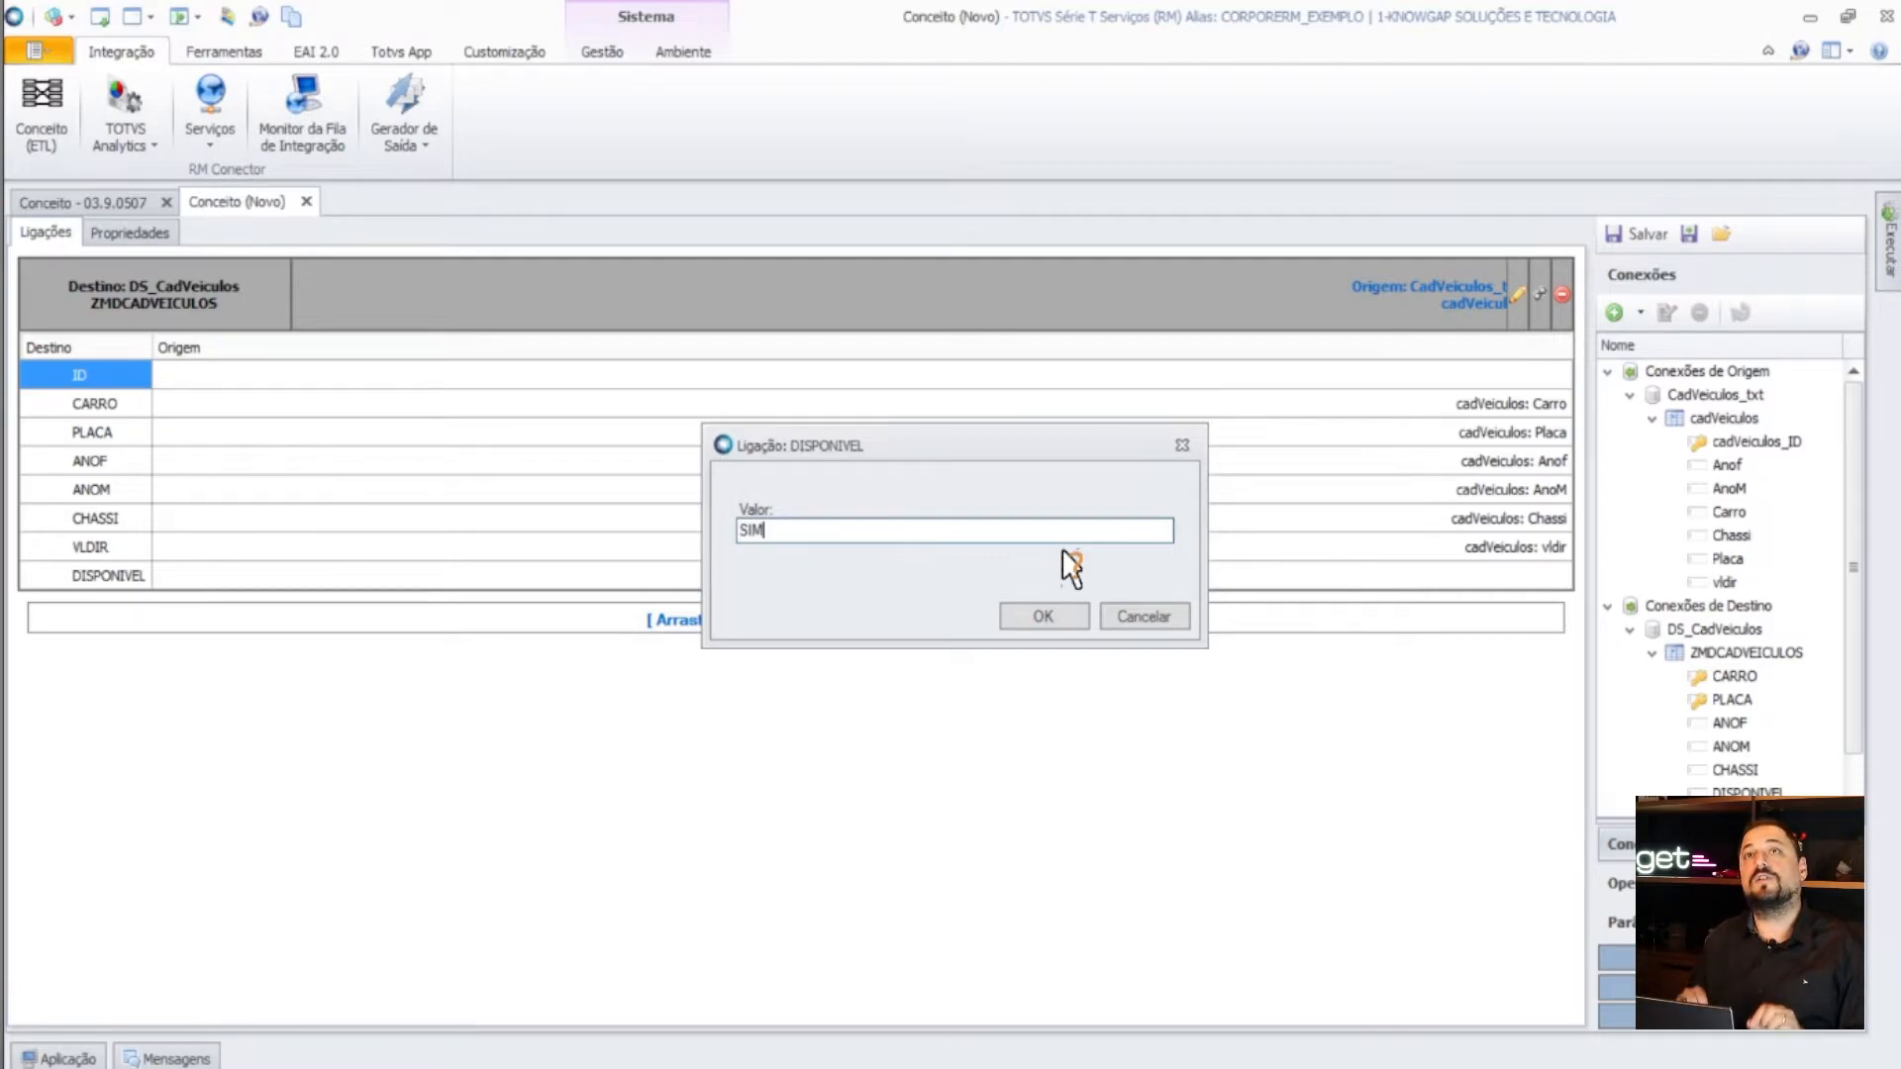
click(1043, 617)
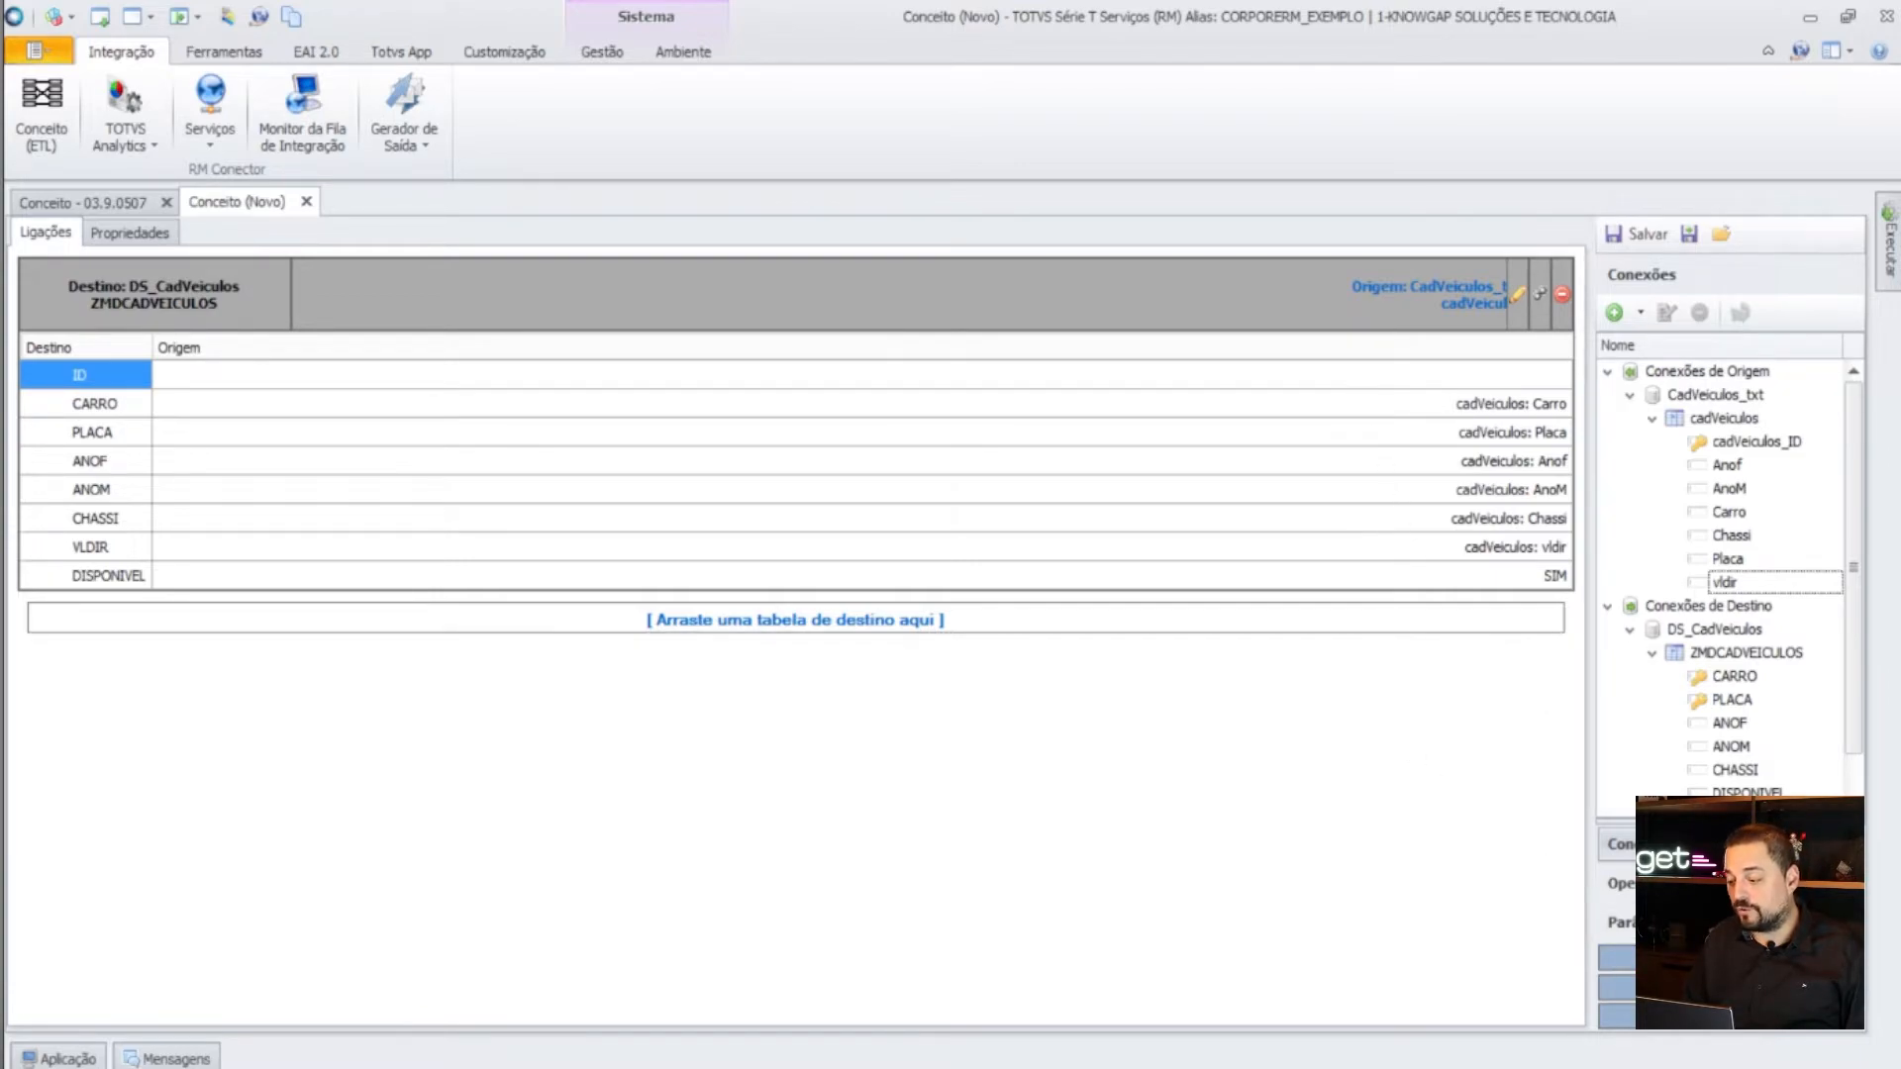
- Give the ID field the fixed value -1, then select the CARRO mapping row
drag(1708, 987, 1423, 379)
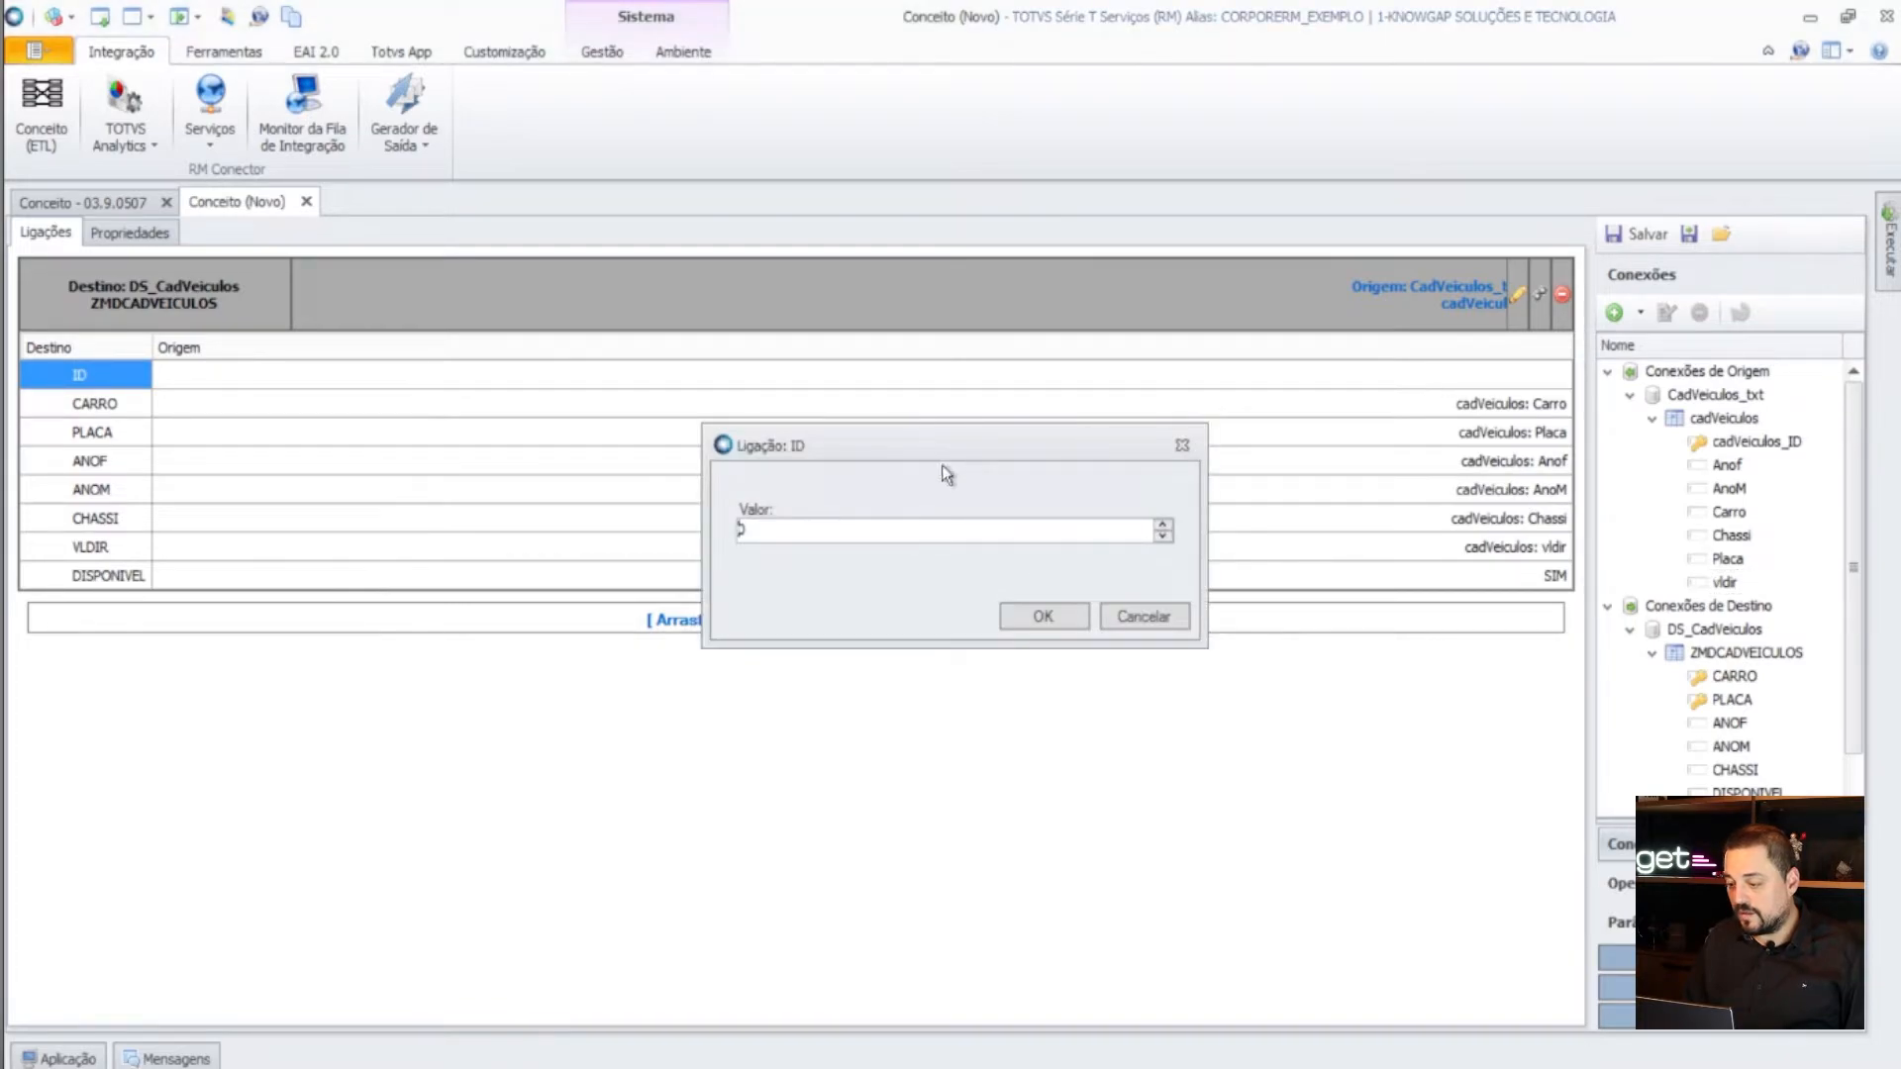
text(-1)
click(1024, 616)
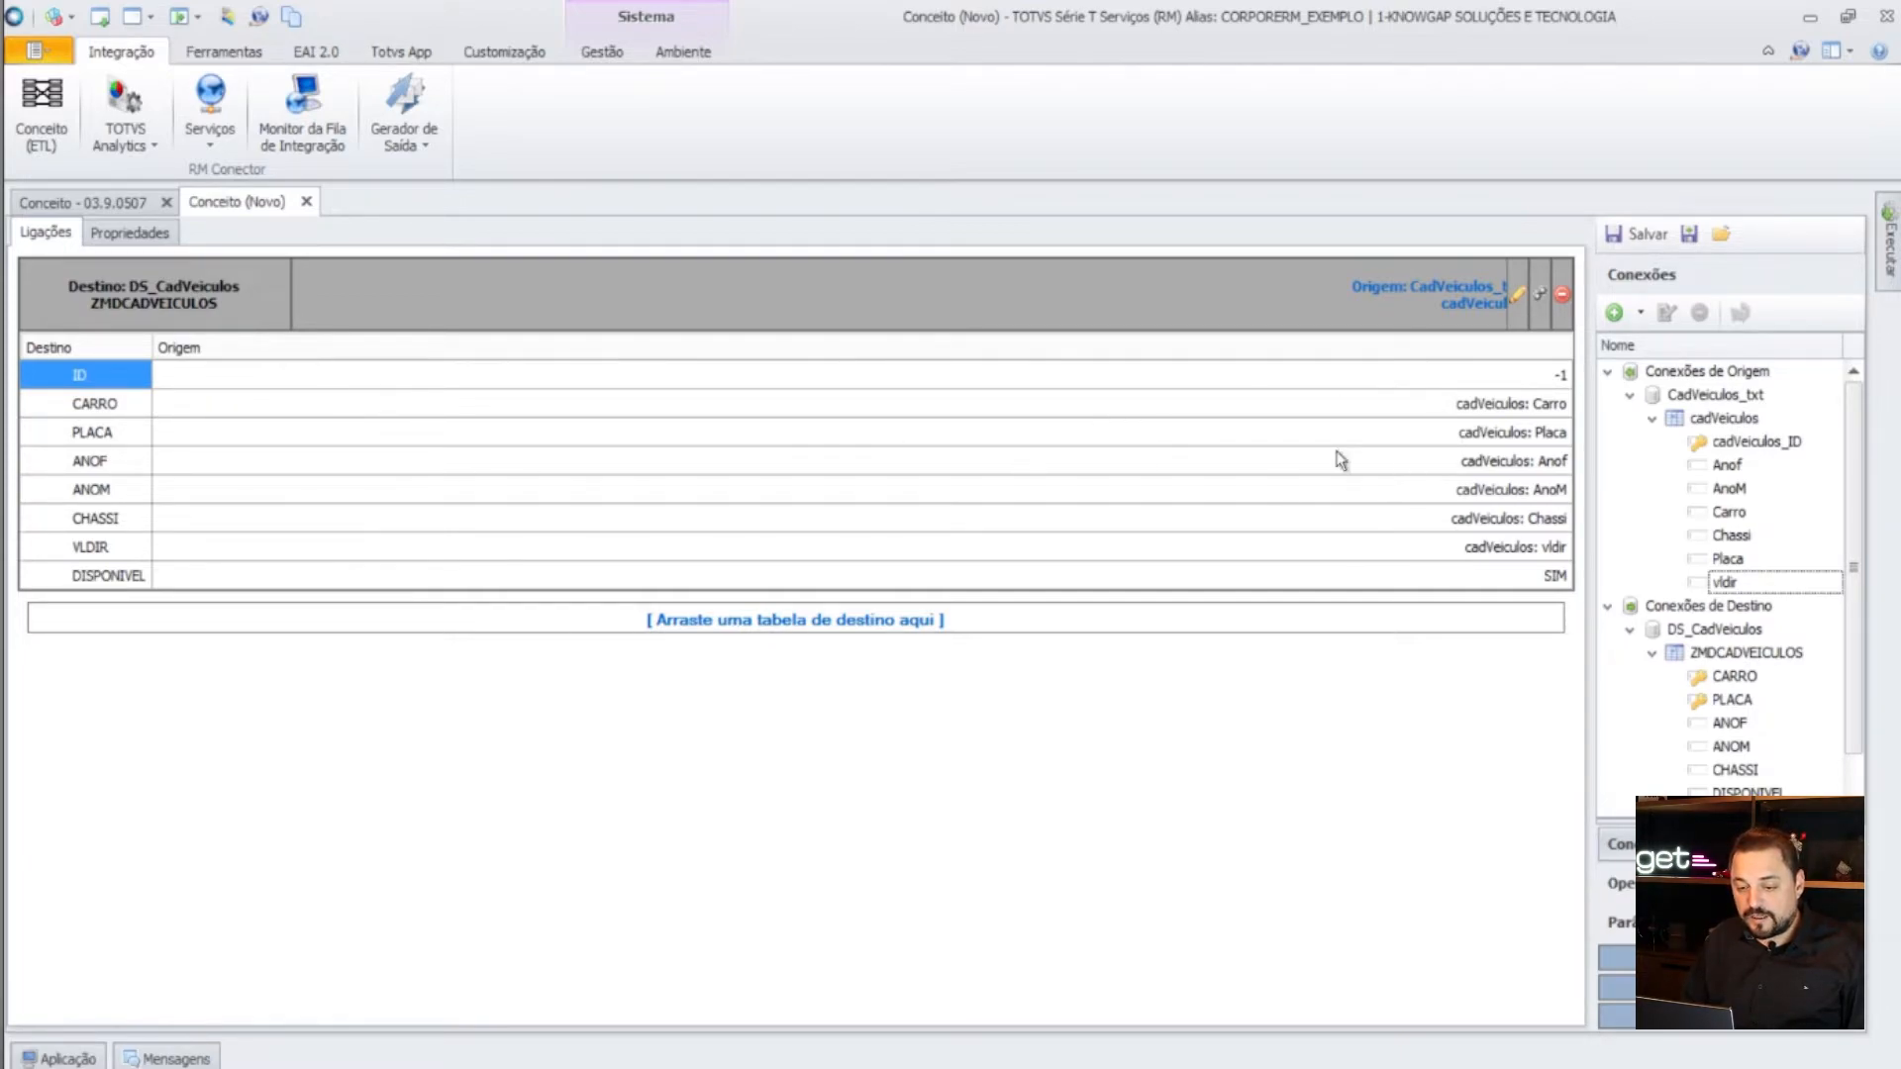
click(605, 406)
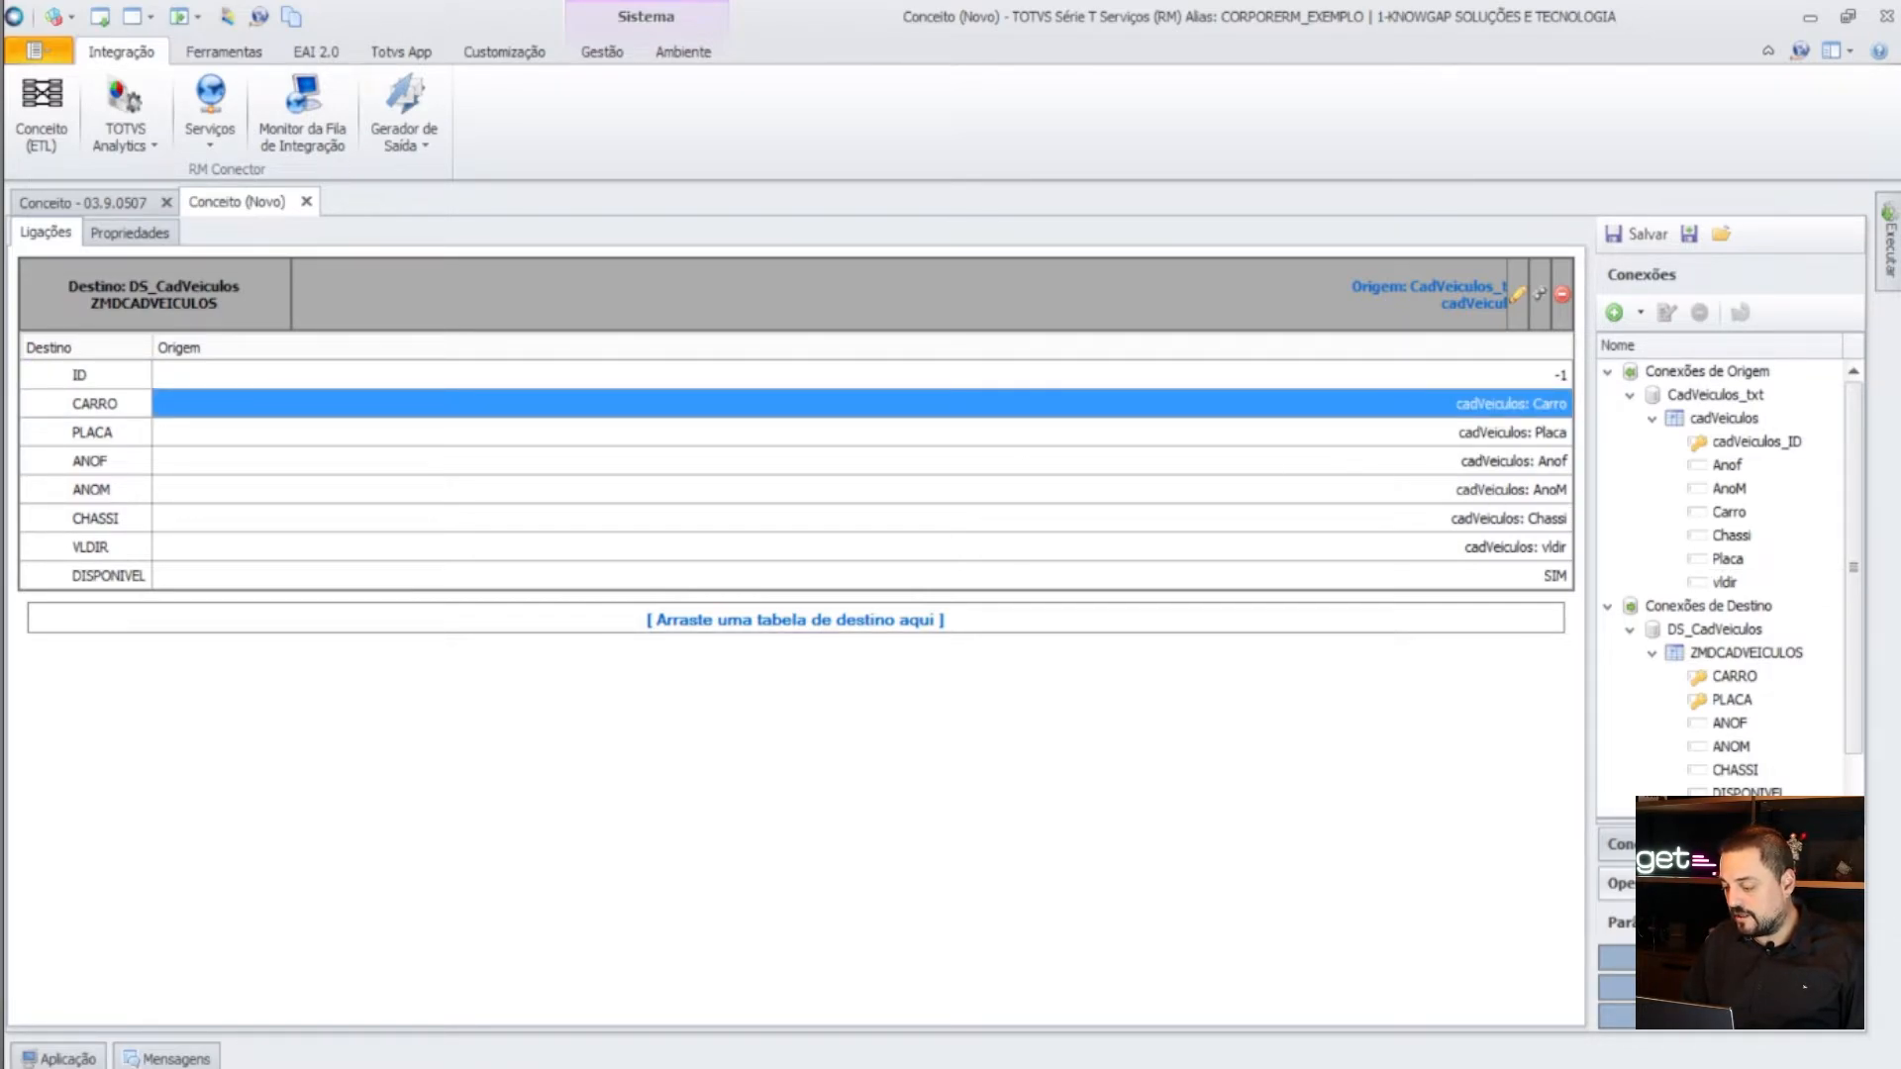
- Show the Operações panel for the CARRO mapping and expand its available operations
click(1621, 884)
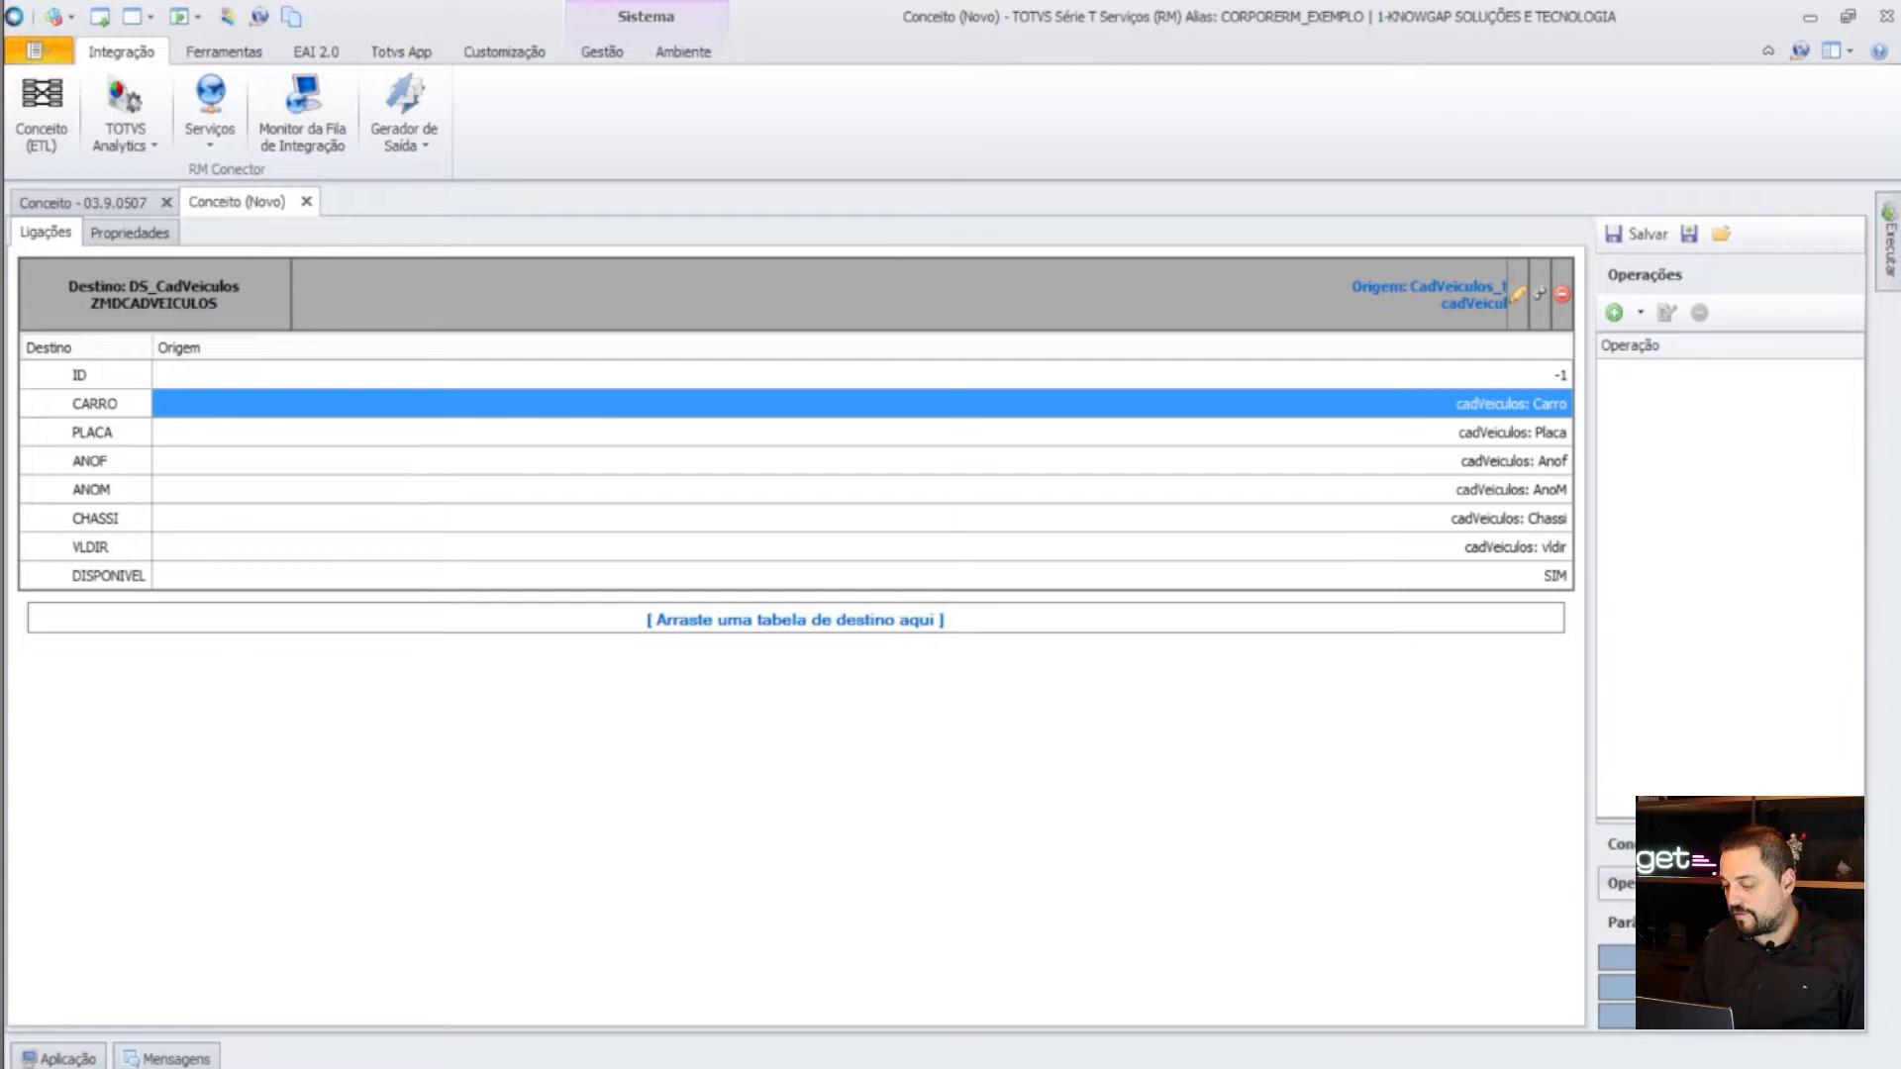
click(1641, 311)
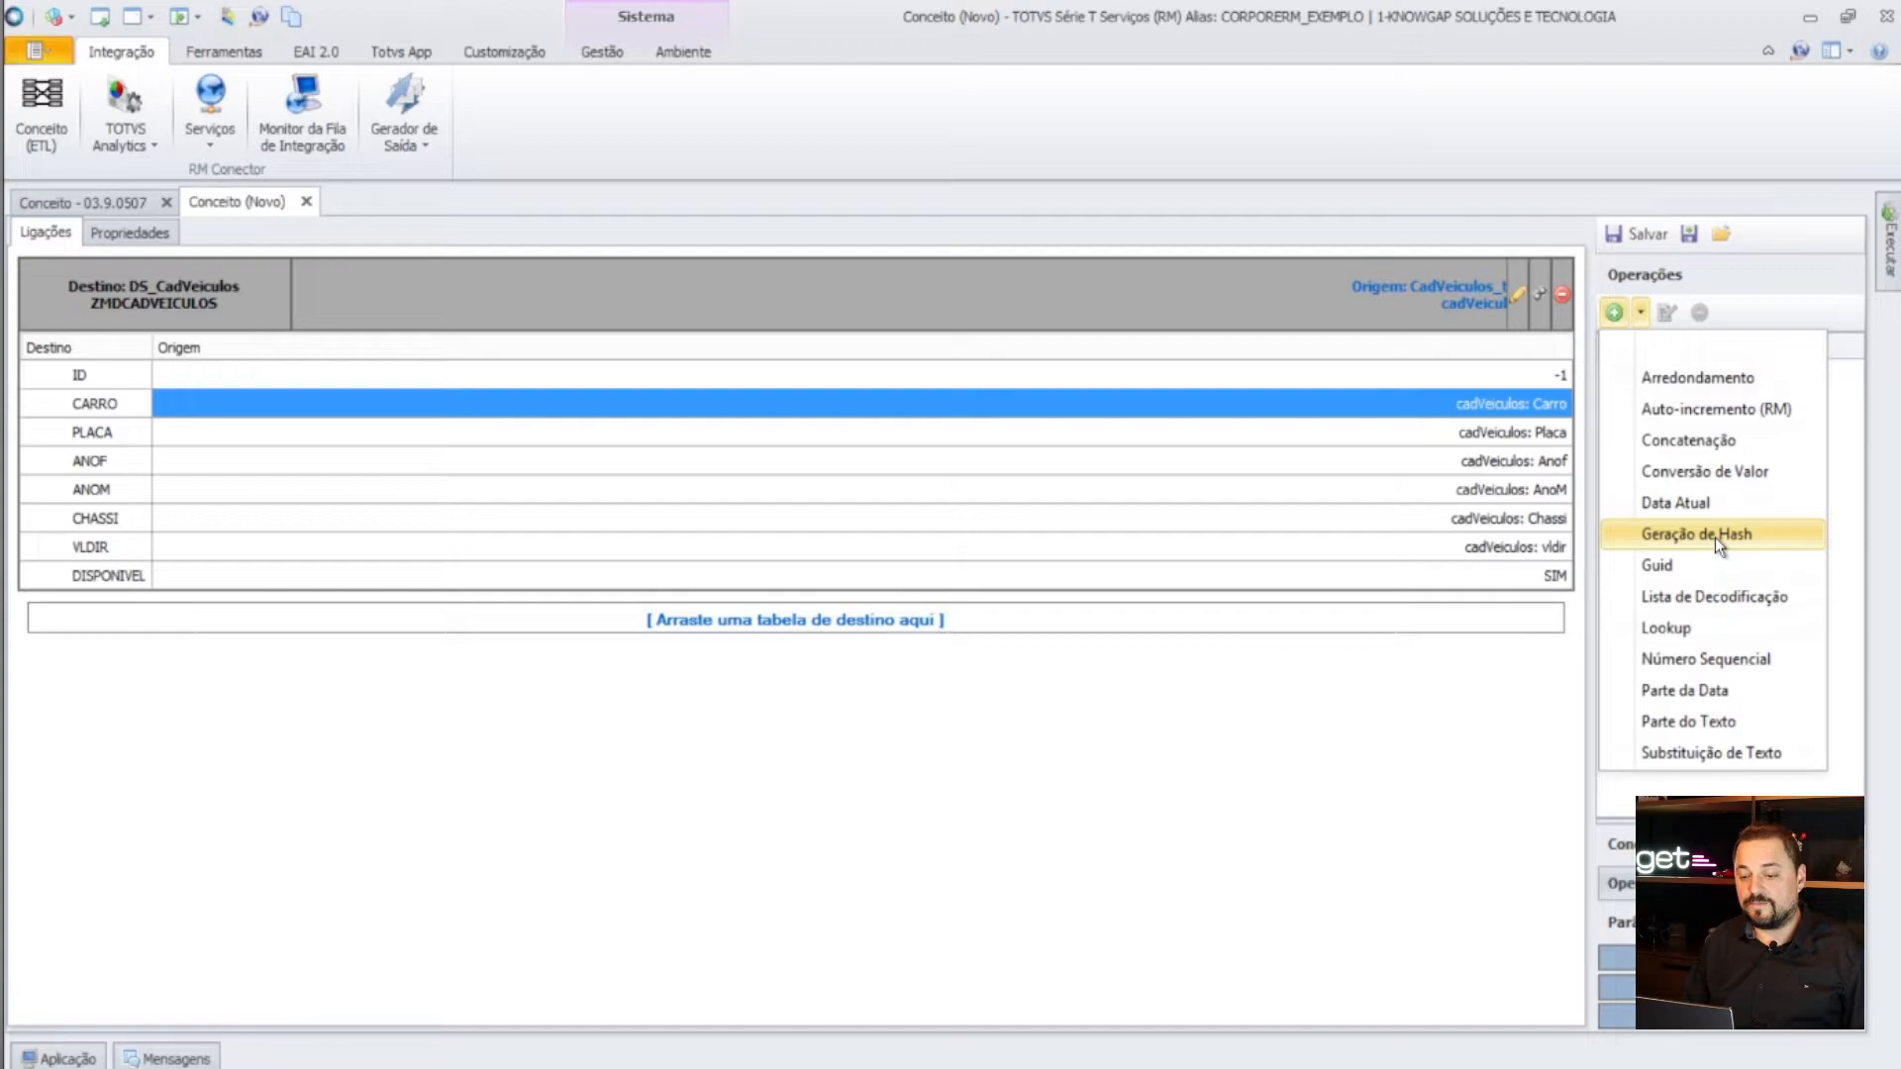
- Add a Lista de Decodificação operation with a first decode entry, key 1 mapped to 506
click(1721, 596)
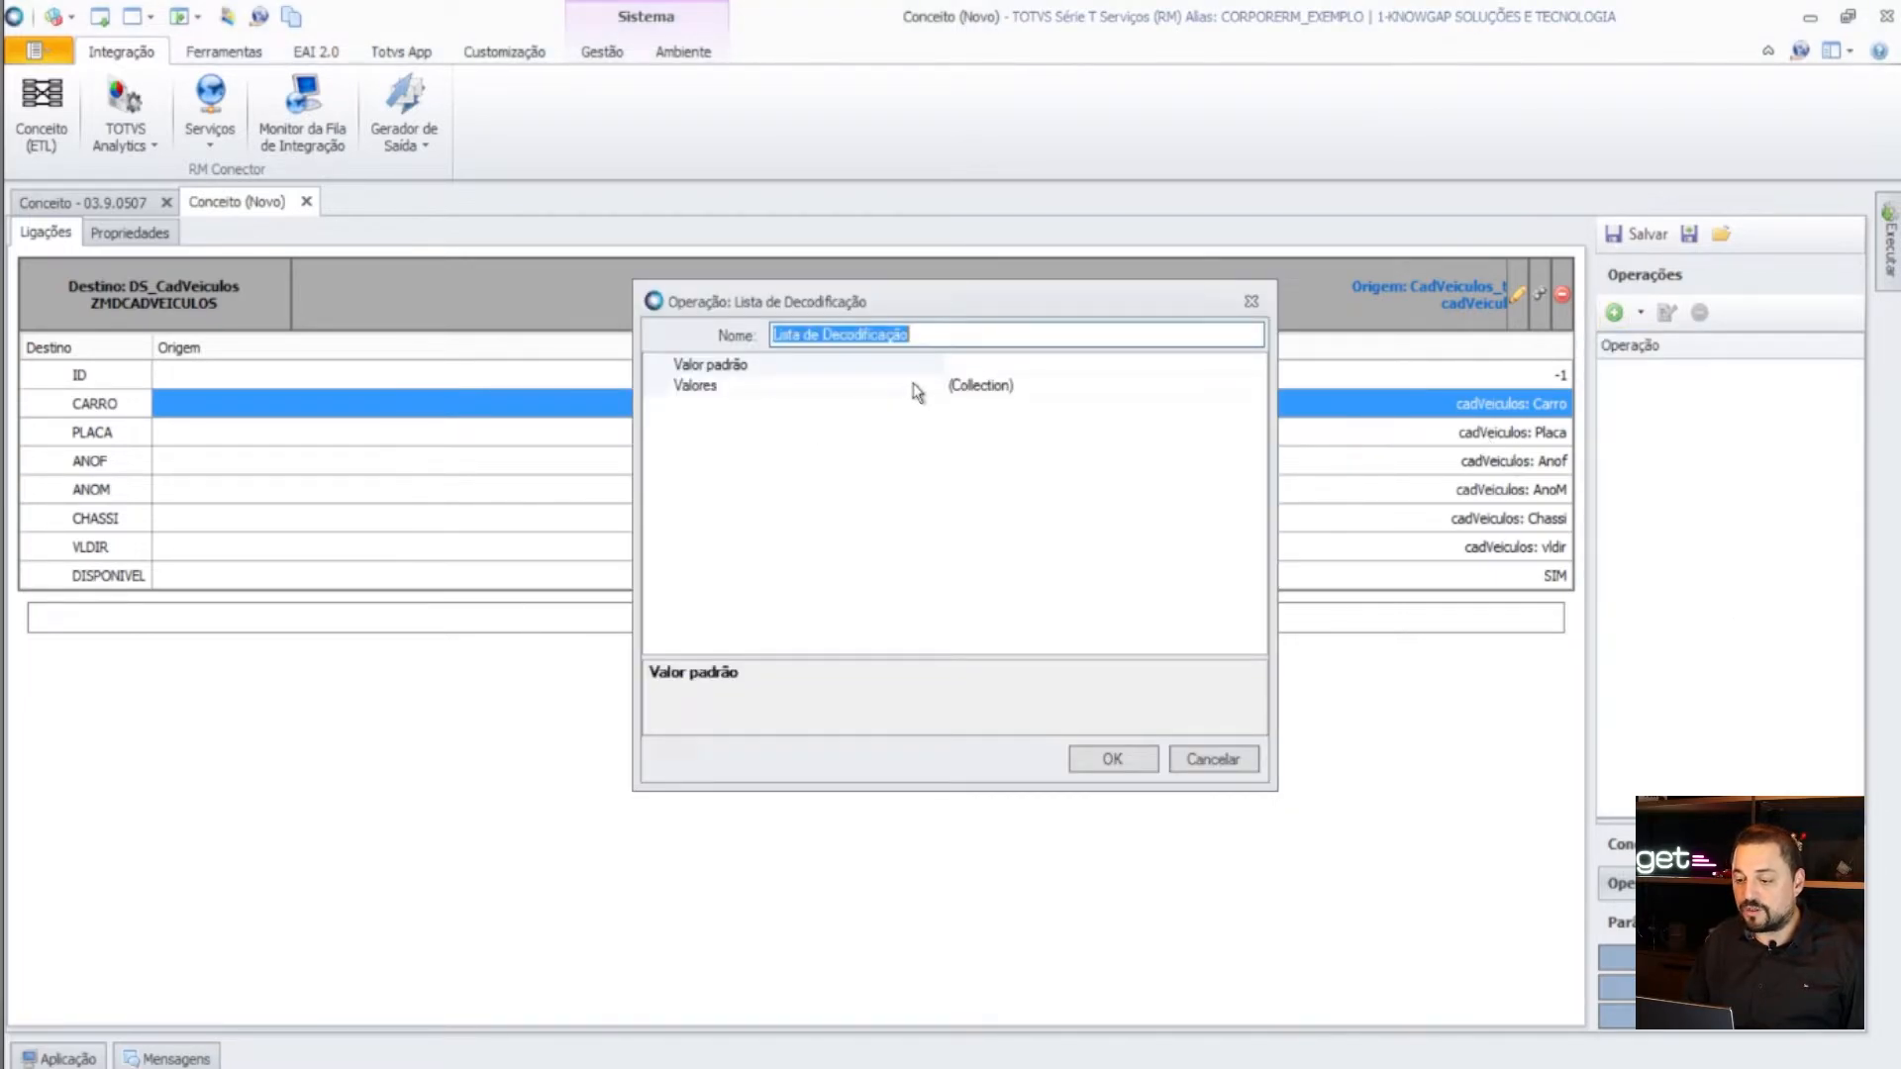
click(1034, 394)
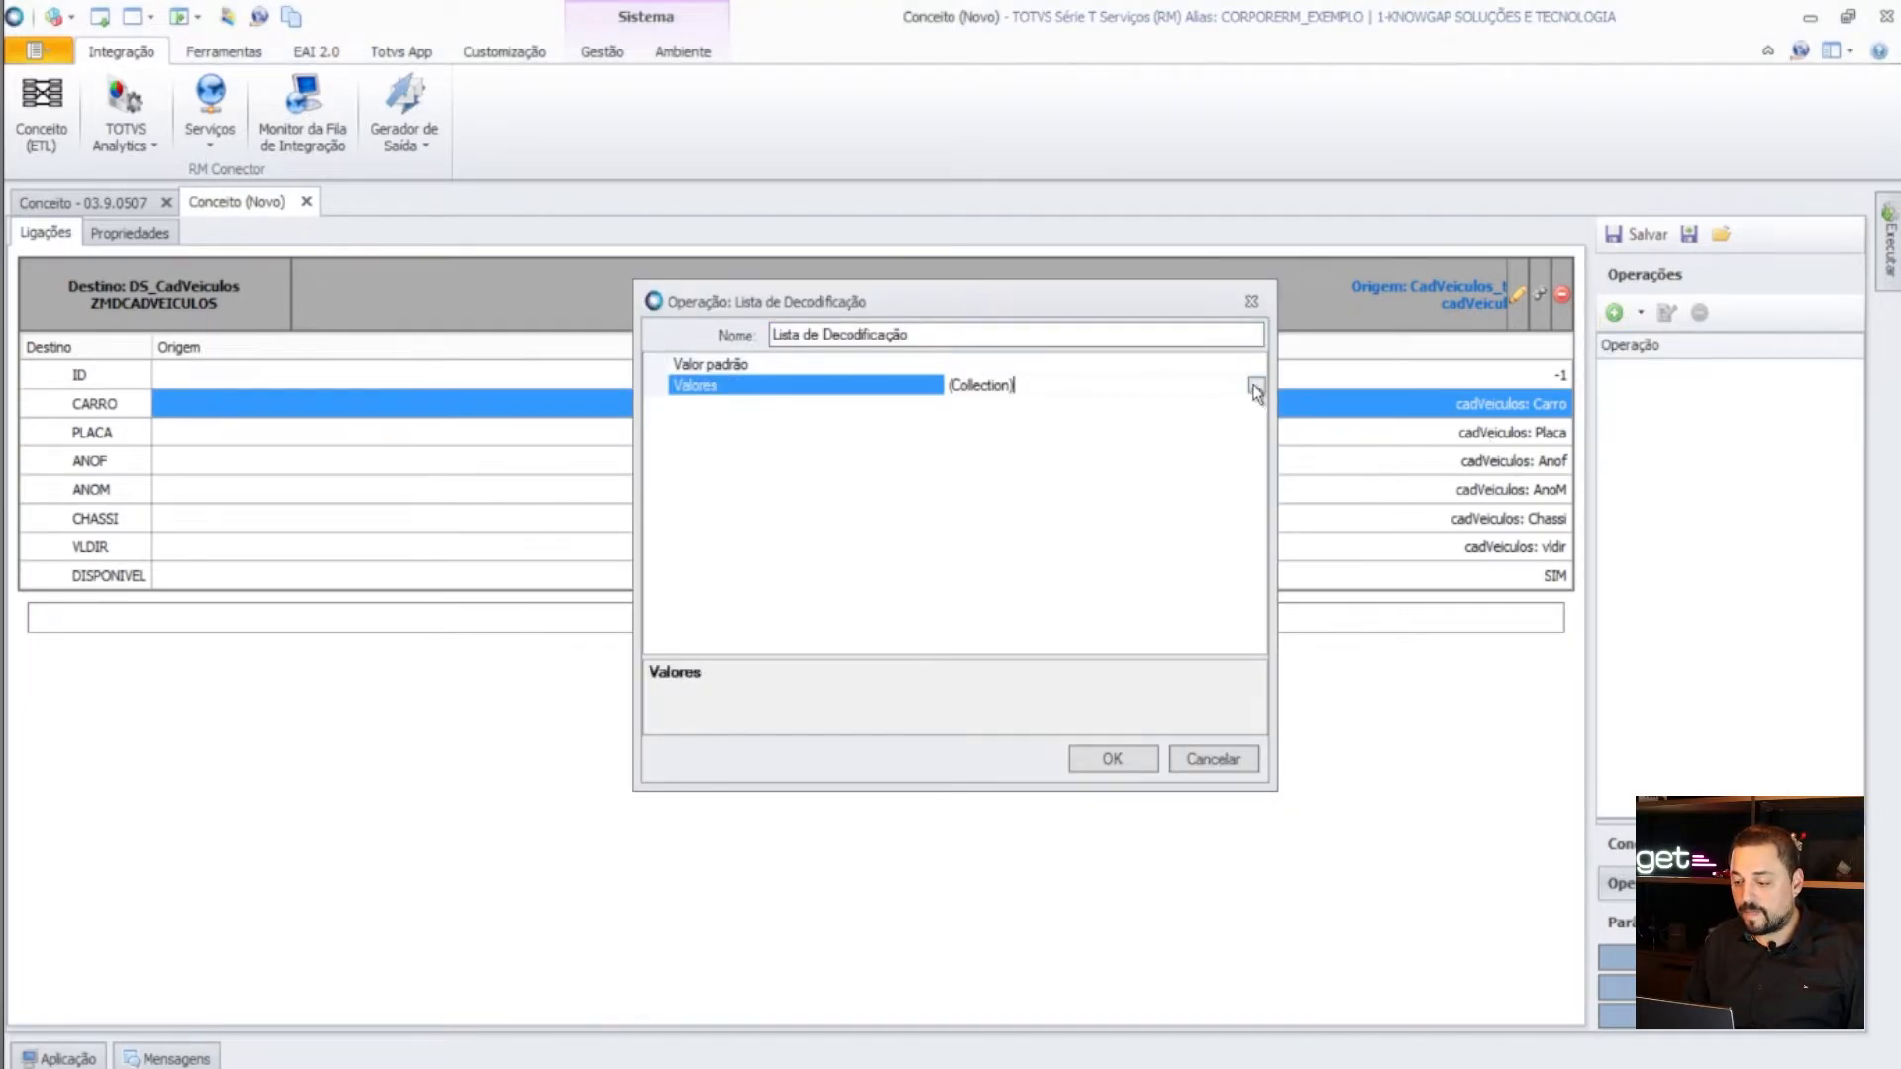
click(1257, 390)
click(746, 697)
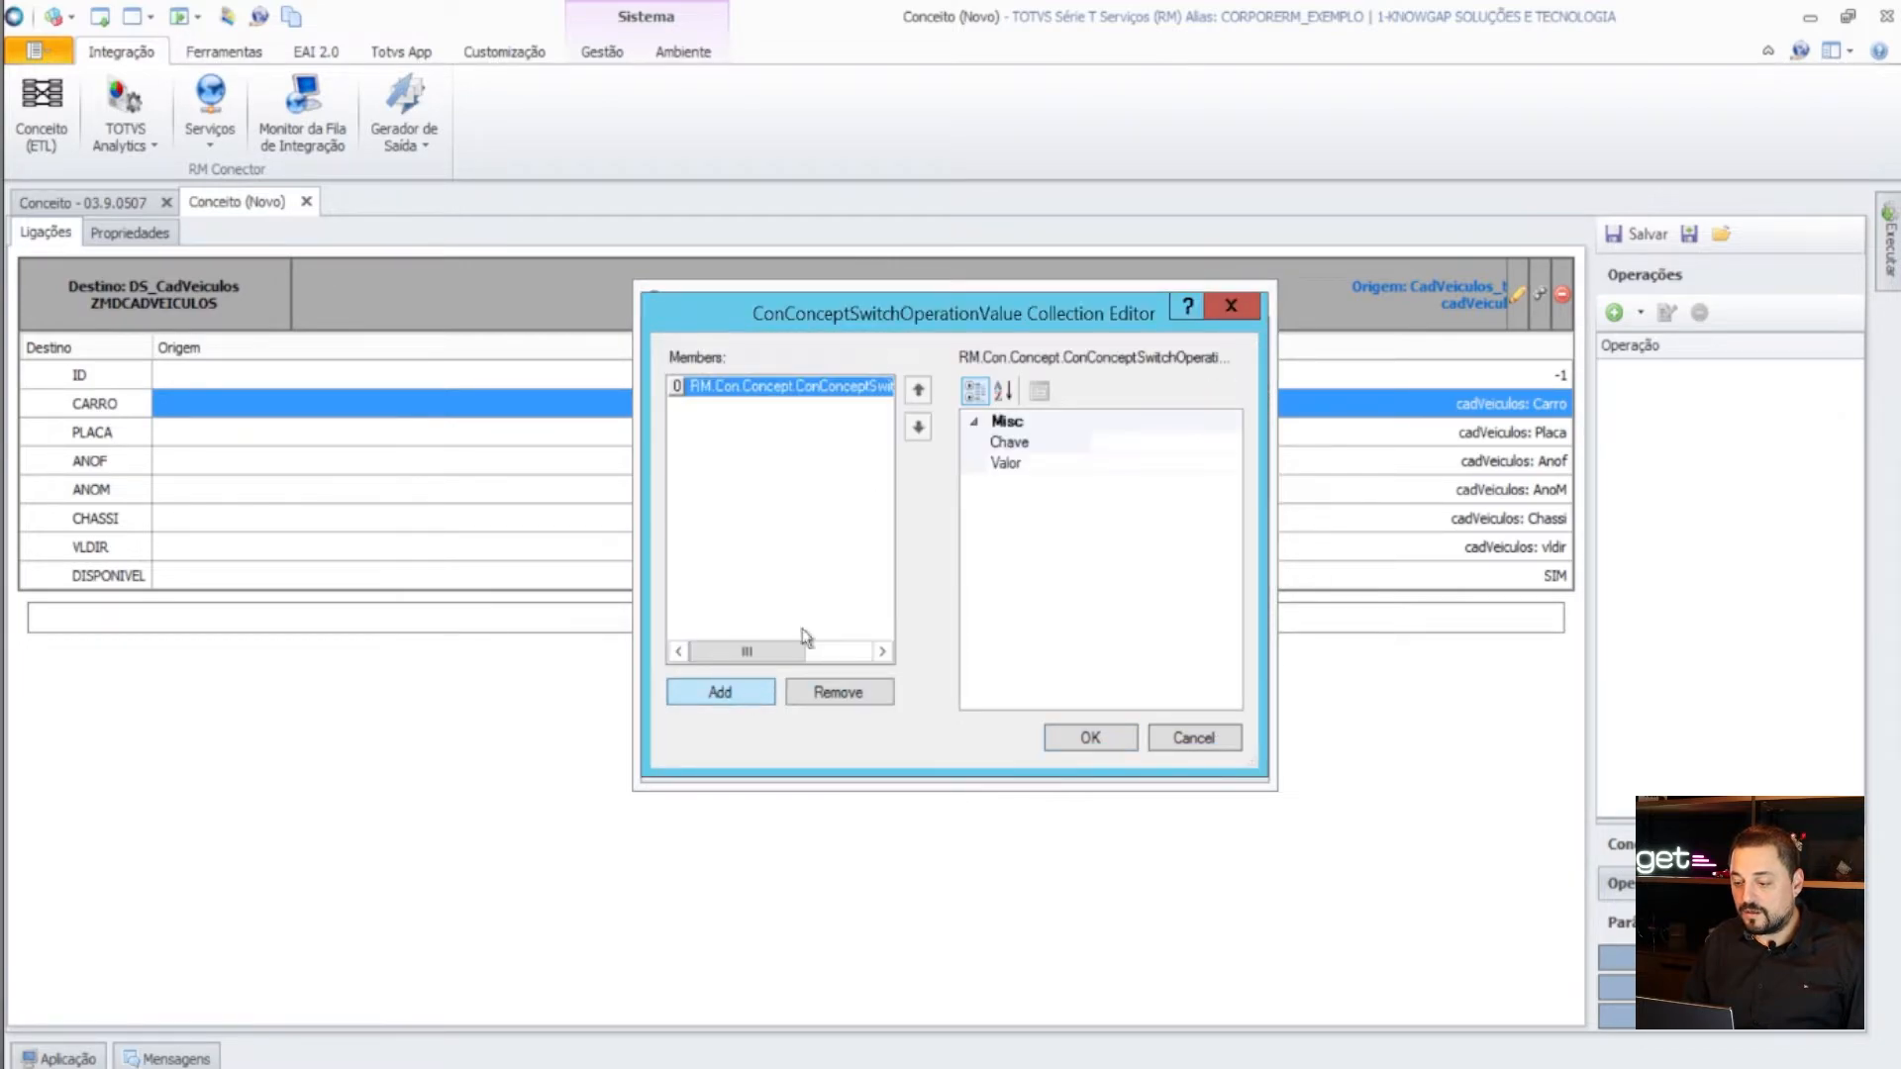
click(1141, 445)
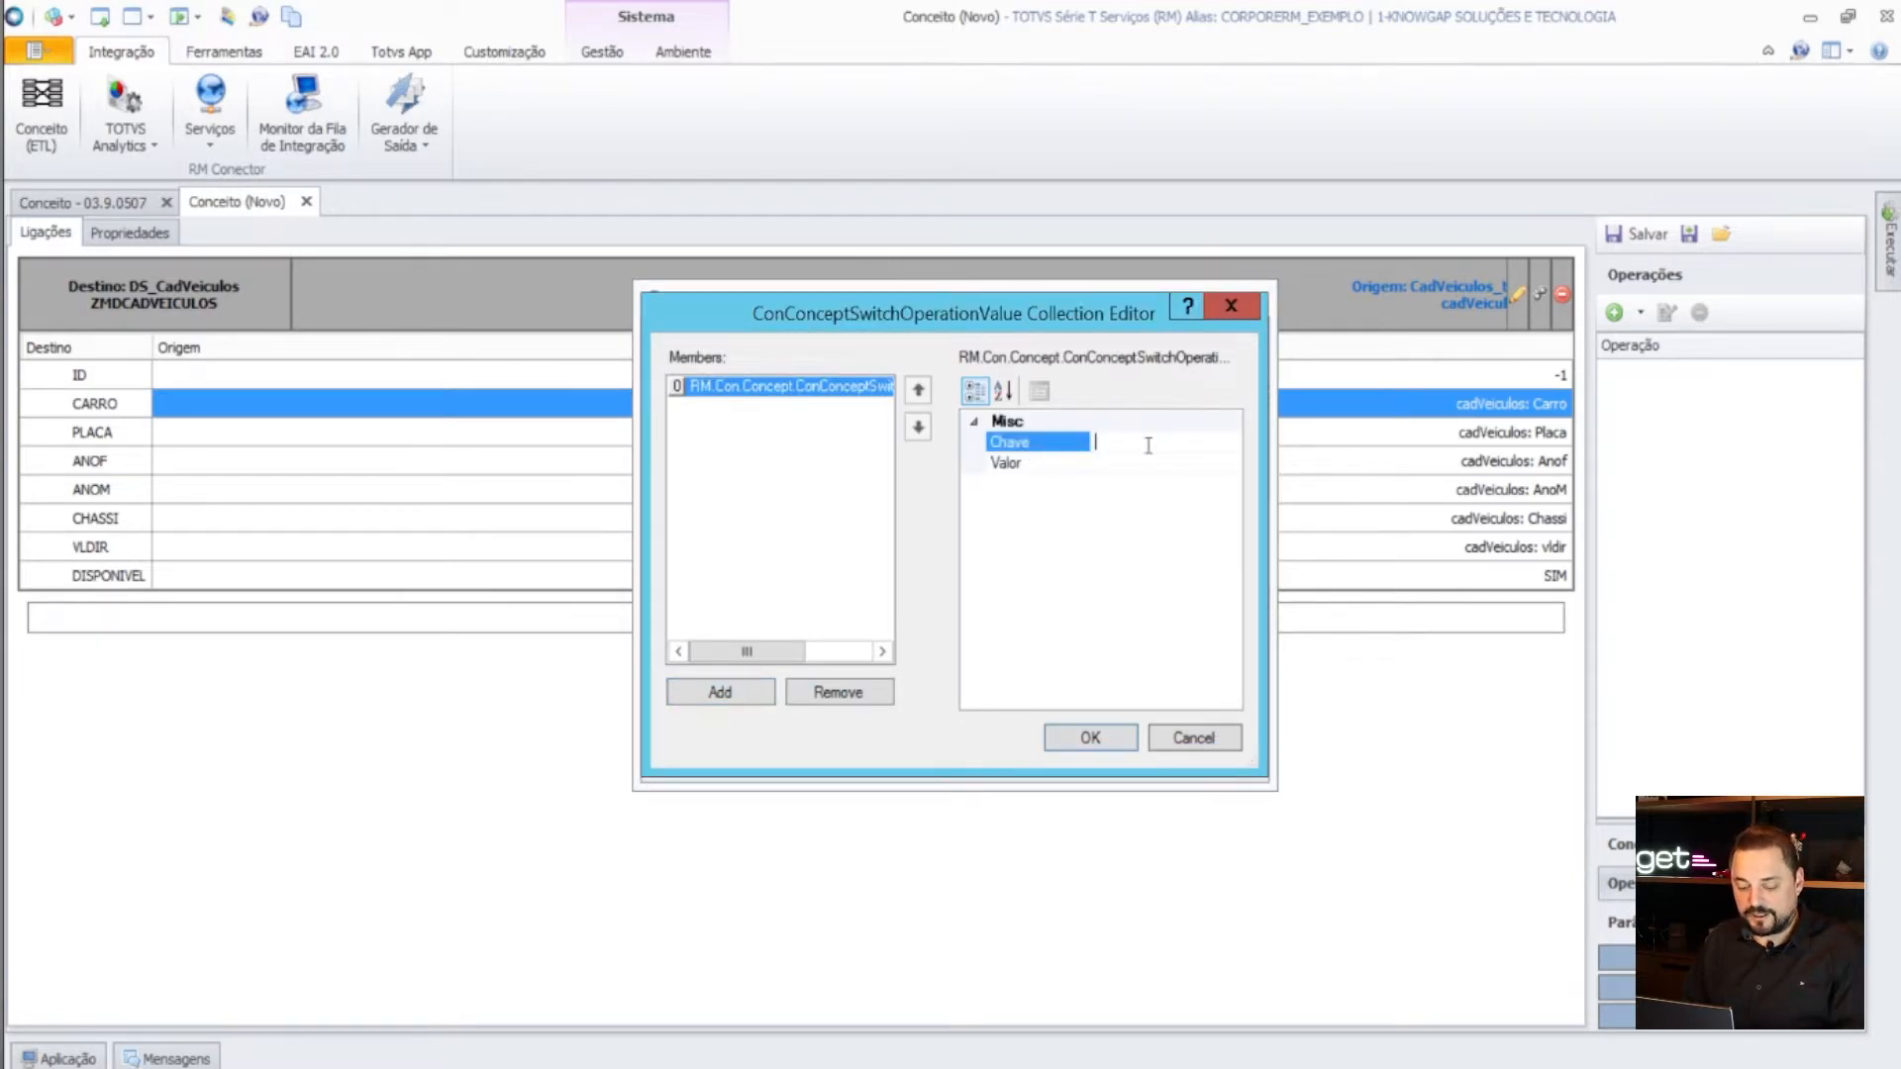
text(1)
click(1138, 467)
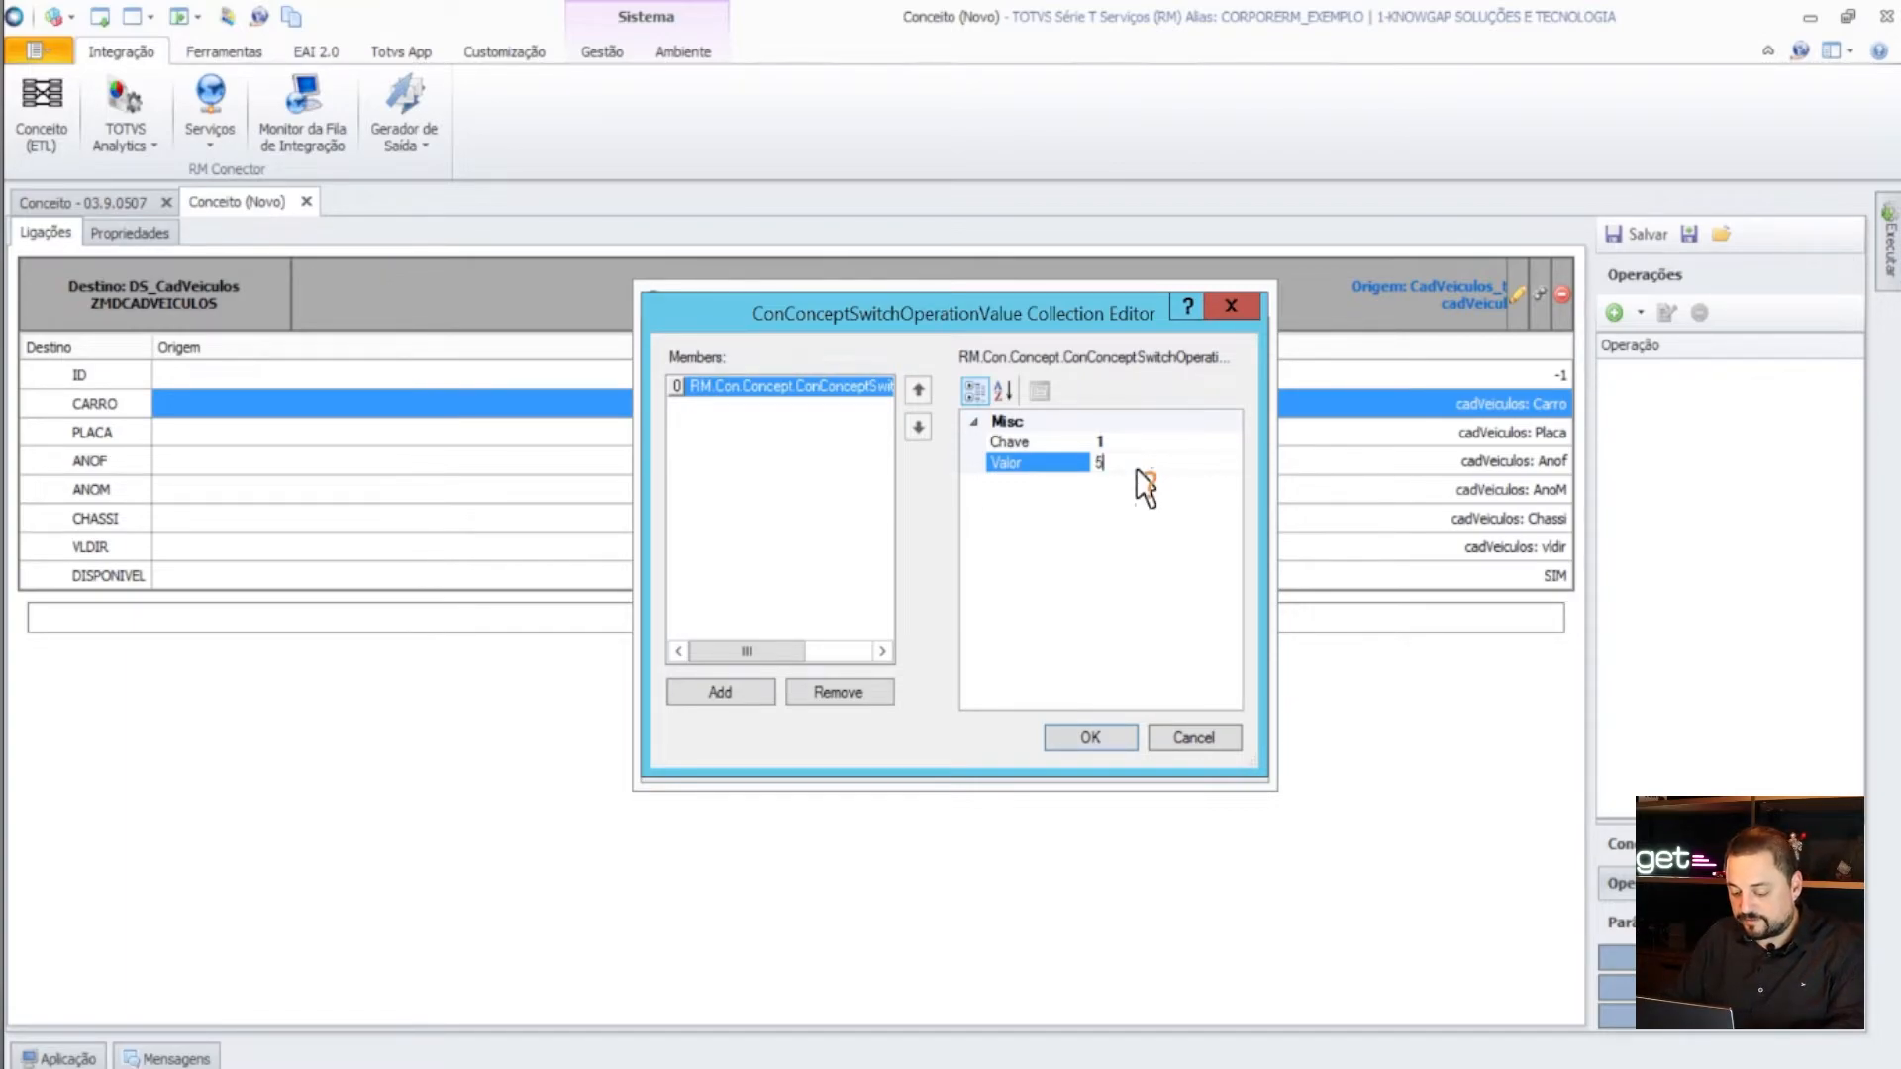
click(1090, 738)
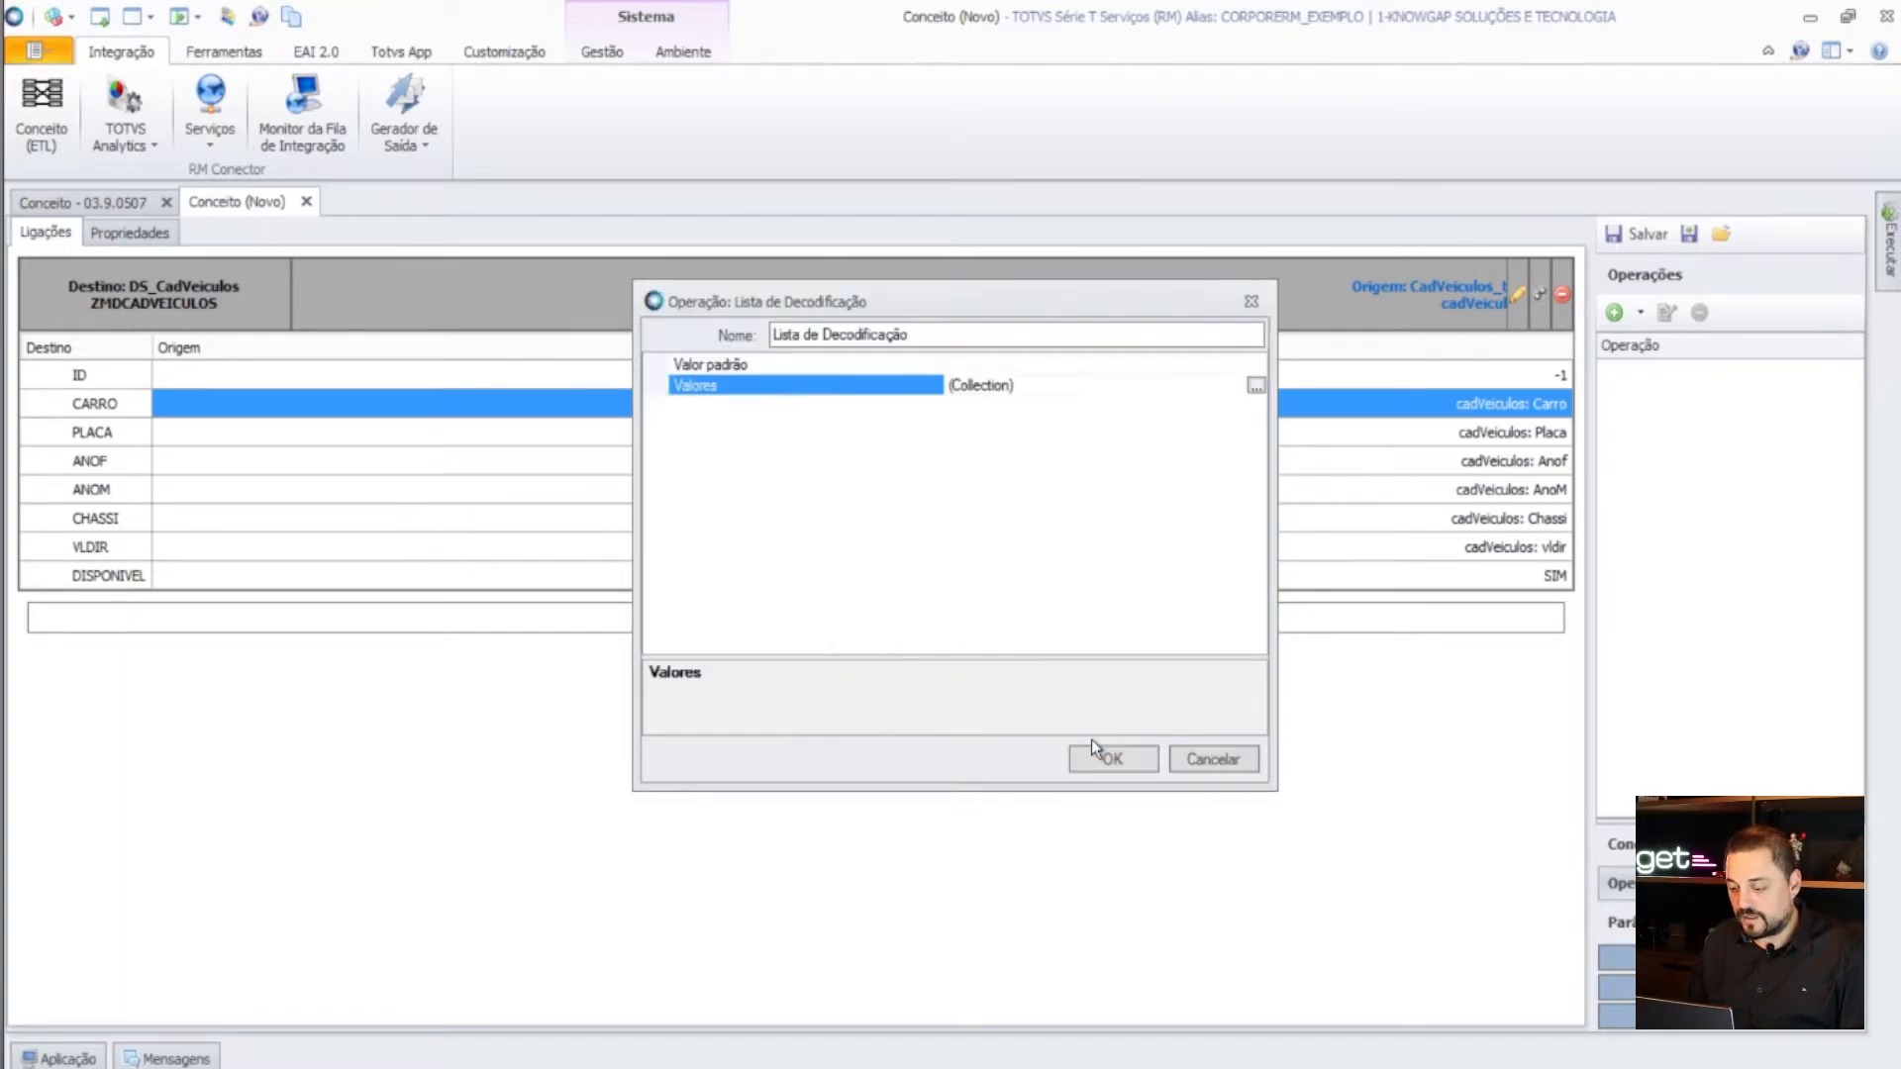
- Add a second decode entry with key 2 mapped to 507
click(1255, 385)
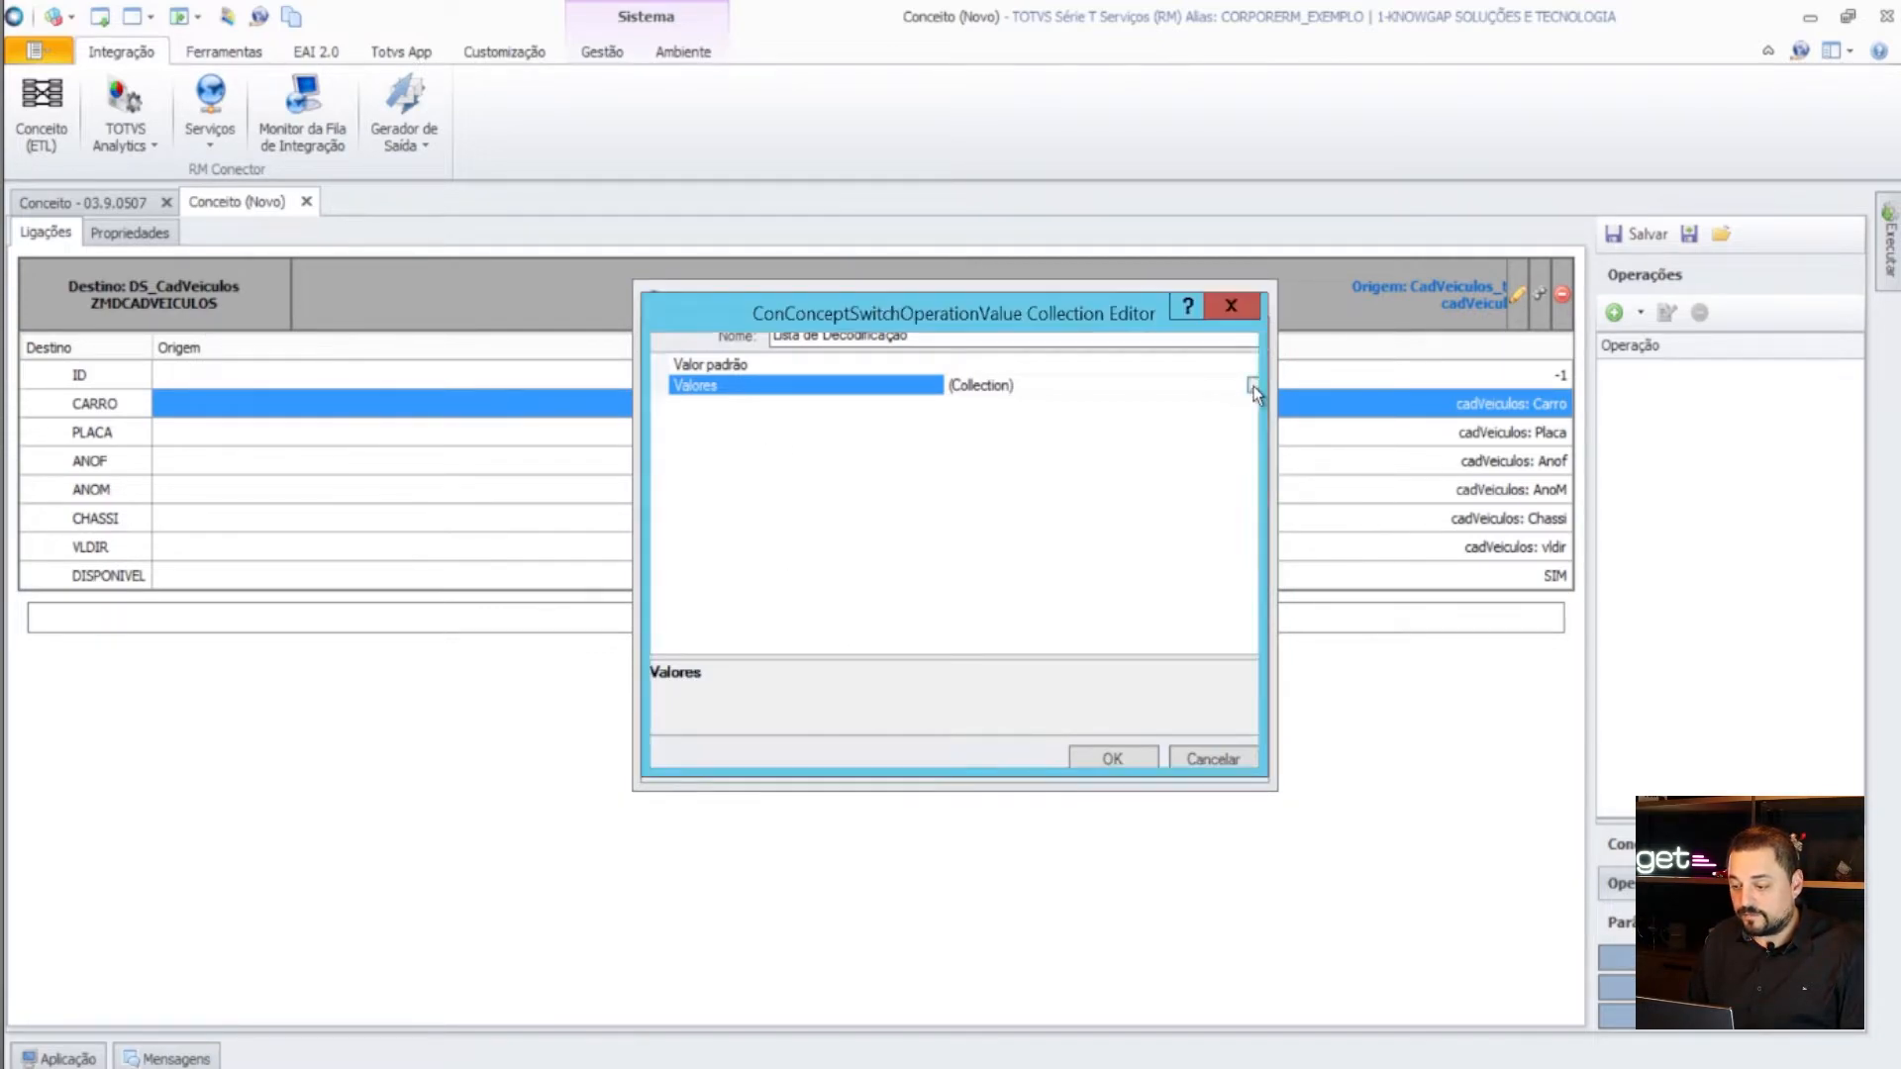
click(758, 690)
click(1132, 446)
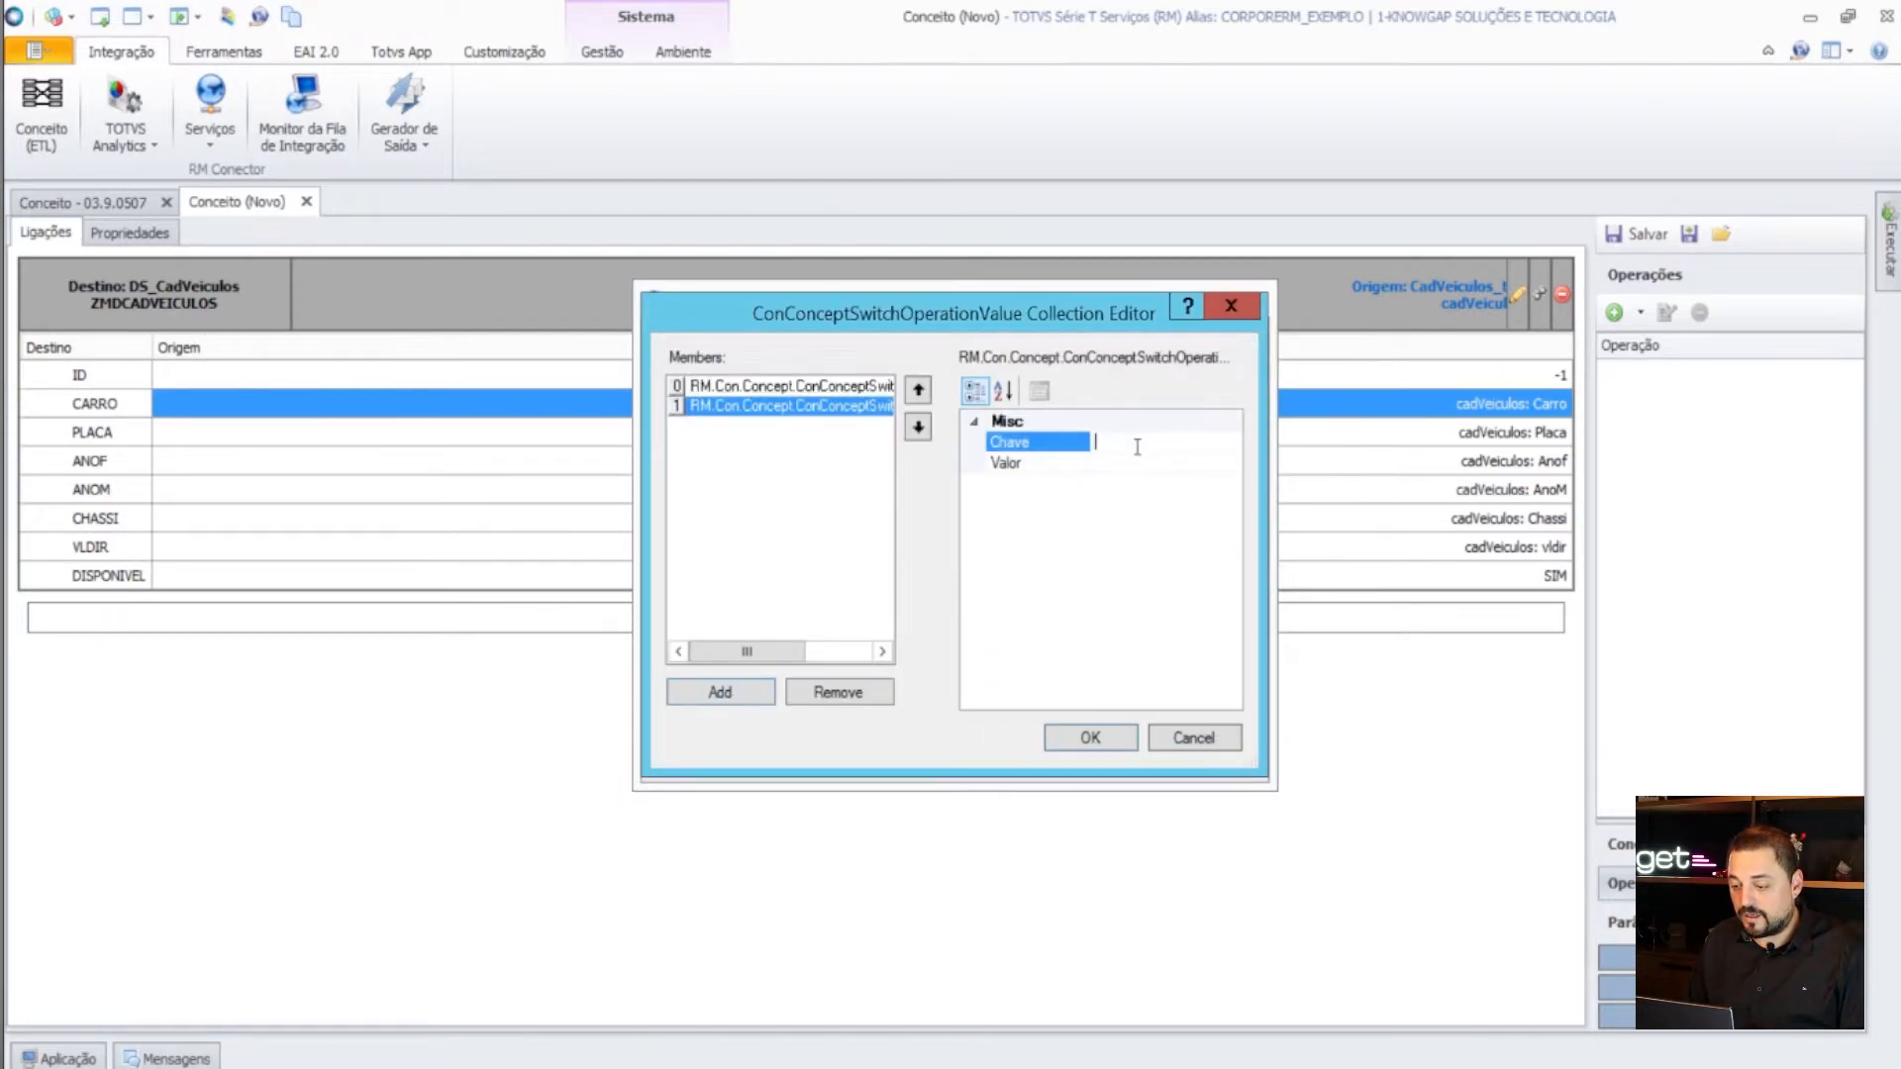
text(2)
click(1131, 463)
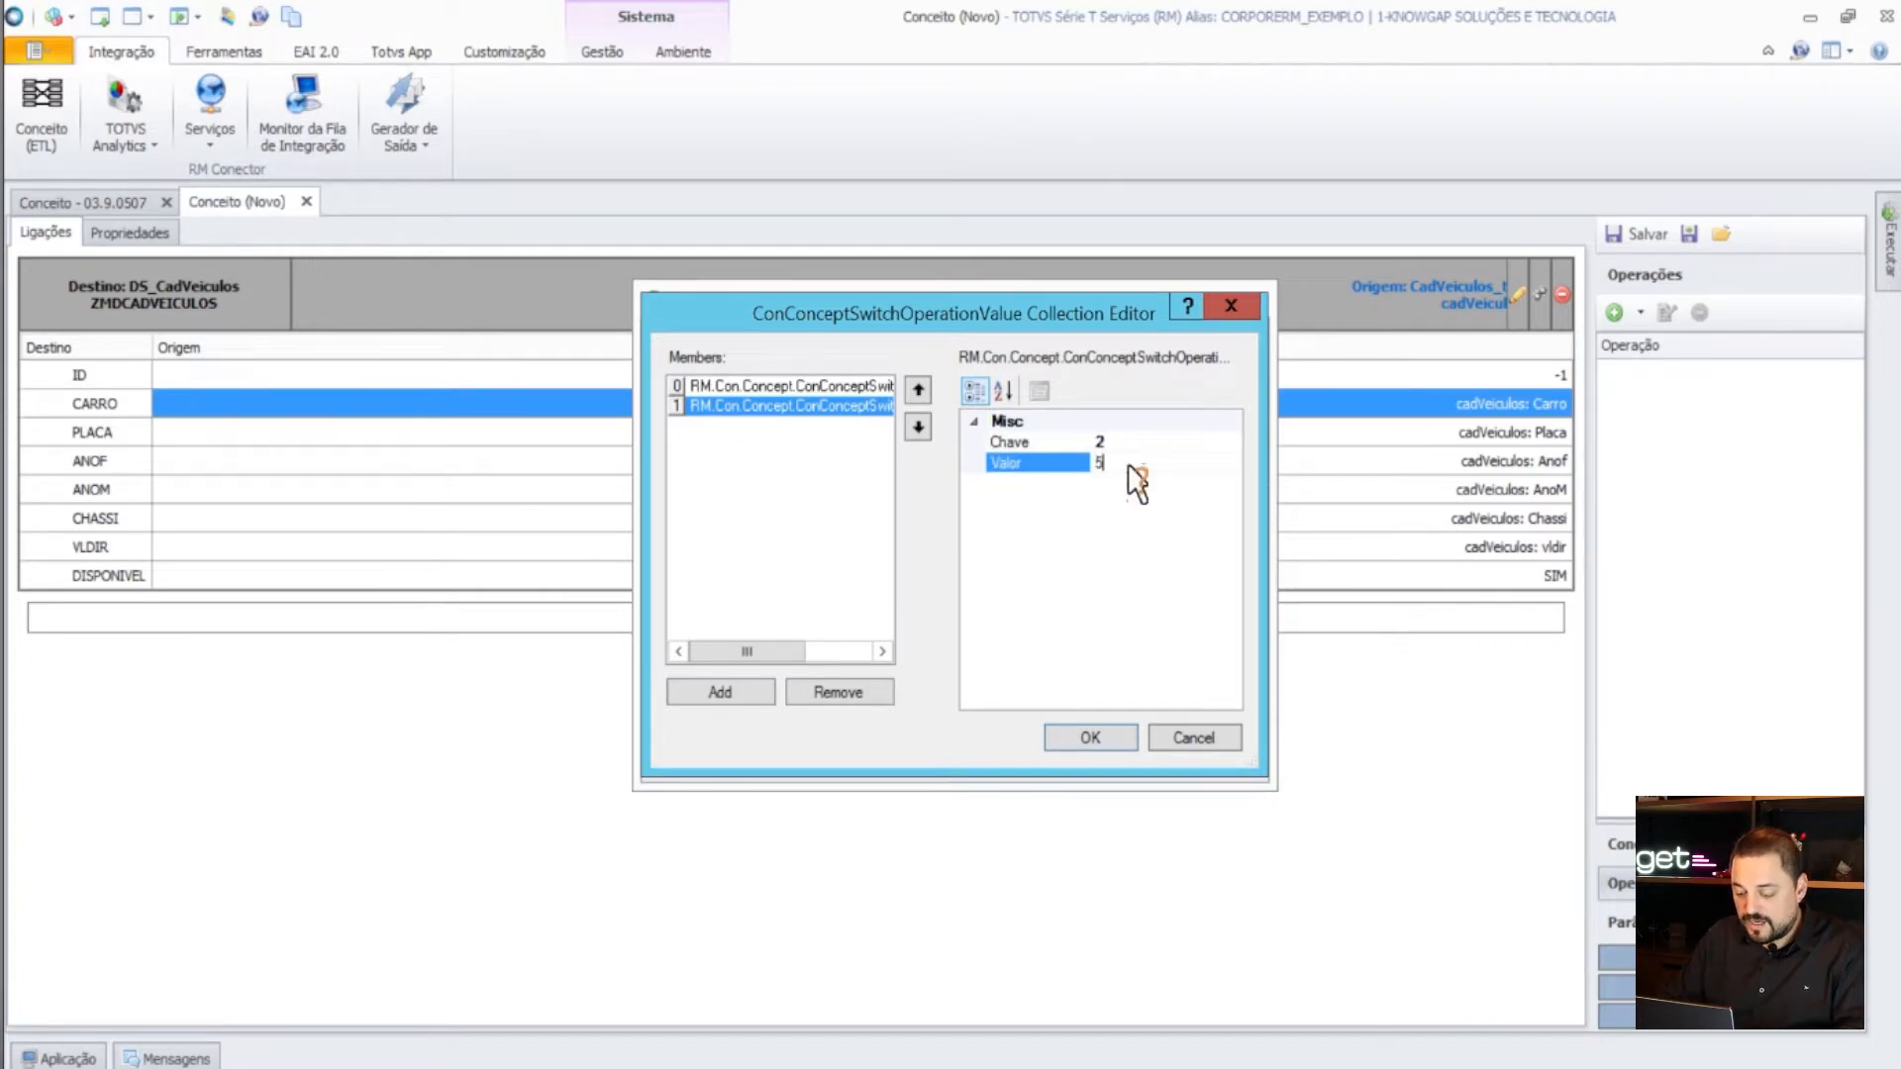
text(5)
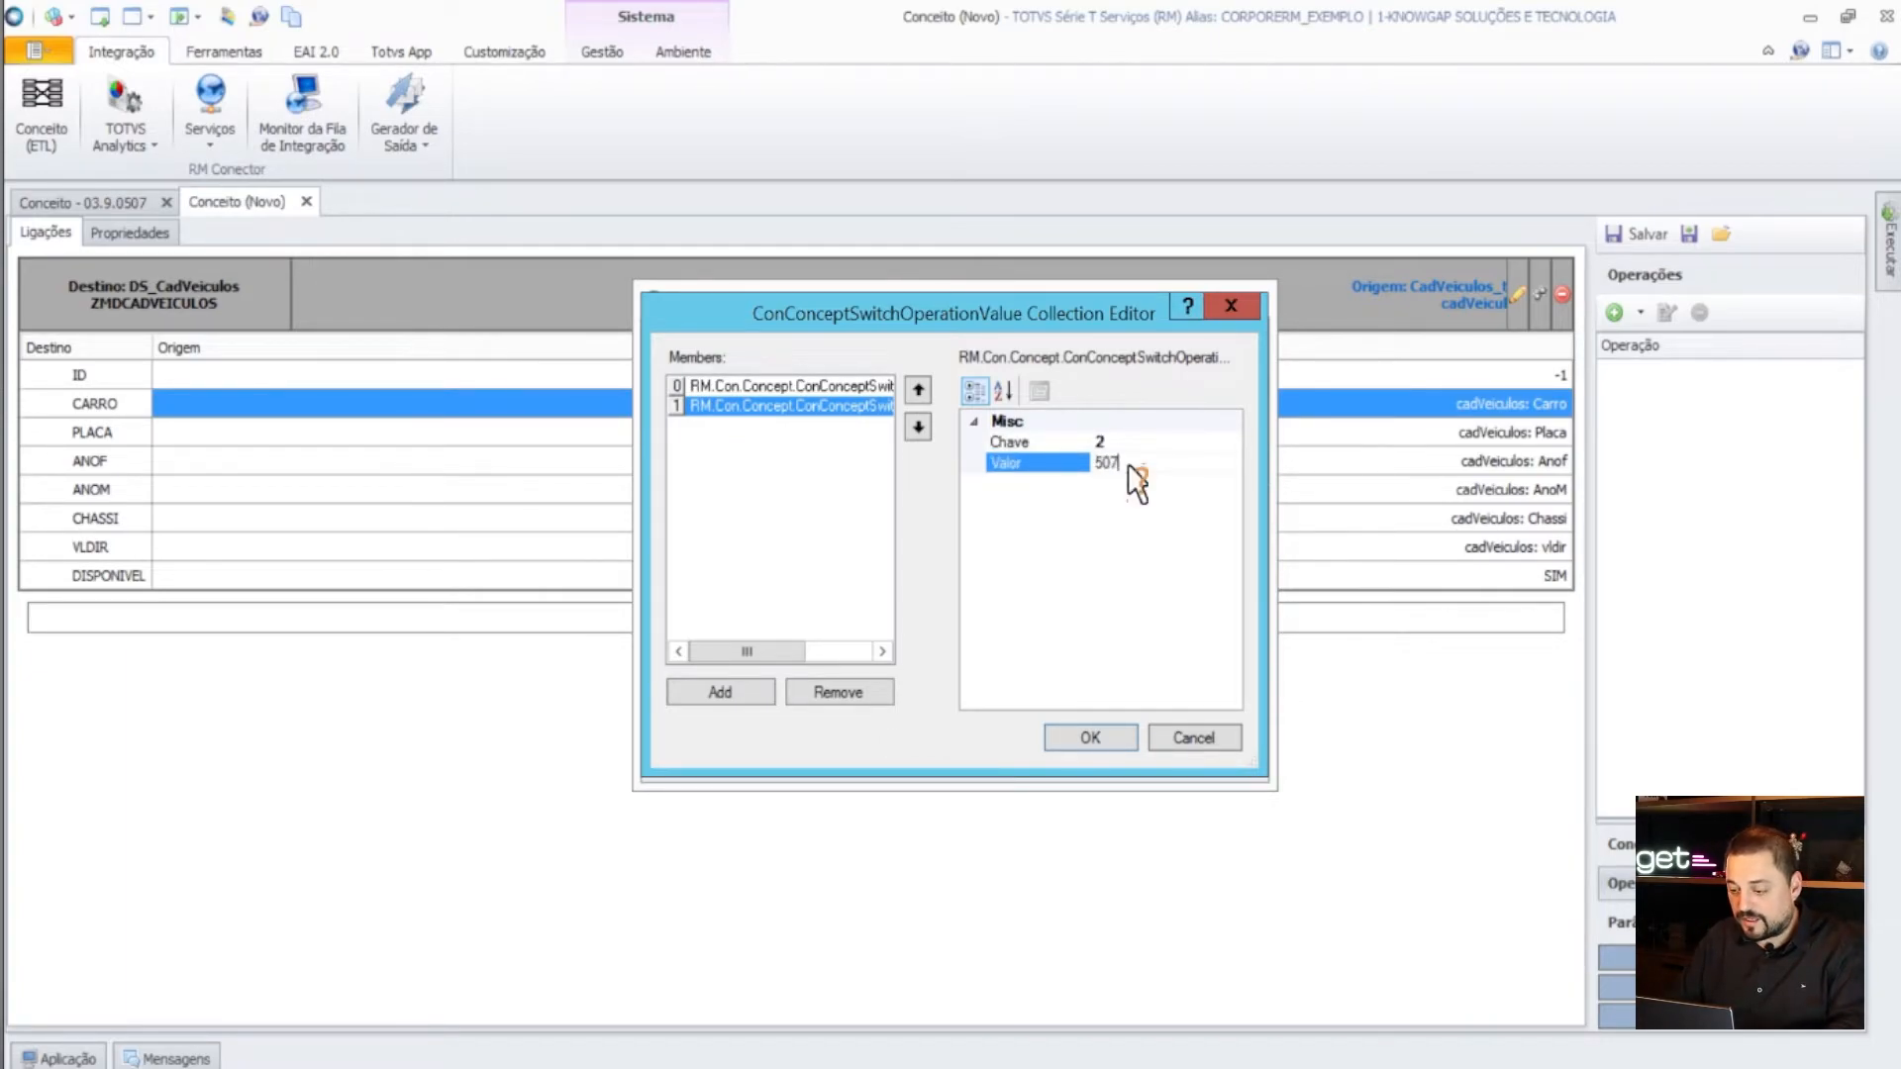
click(1095, 735)
- Review the decode pairs and confirm the Lista de Decodificação operation
click(1256, 387)
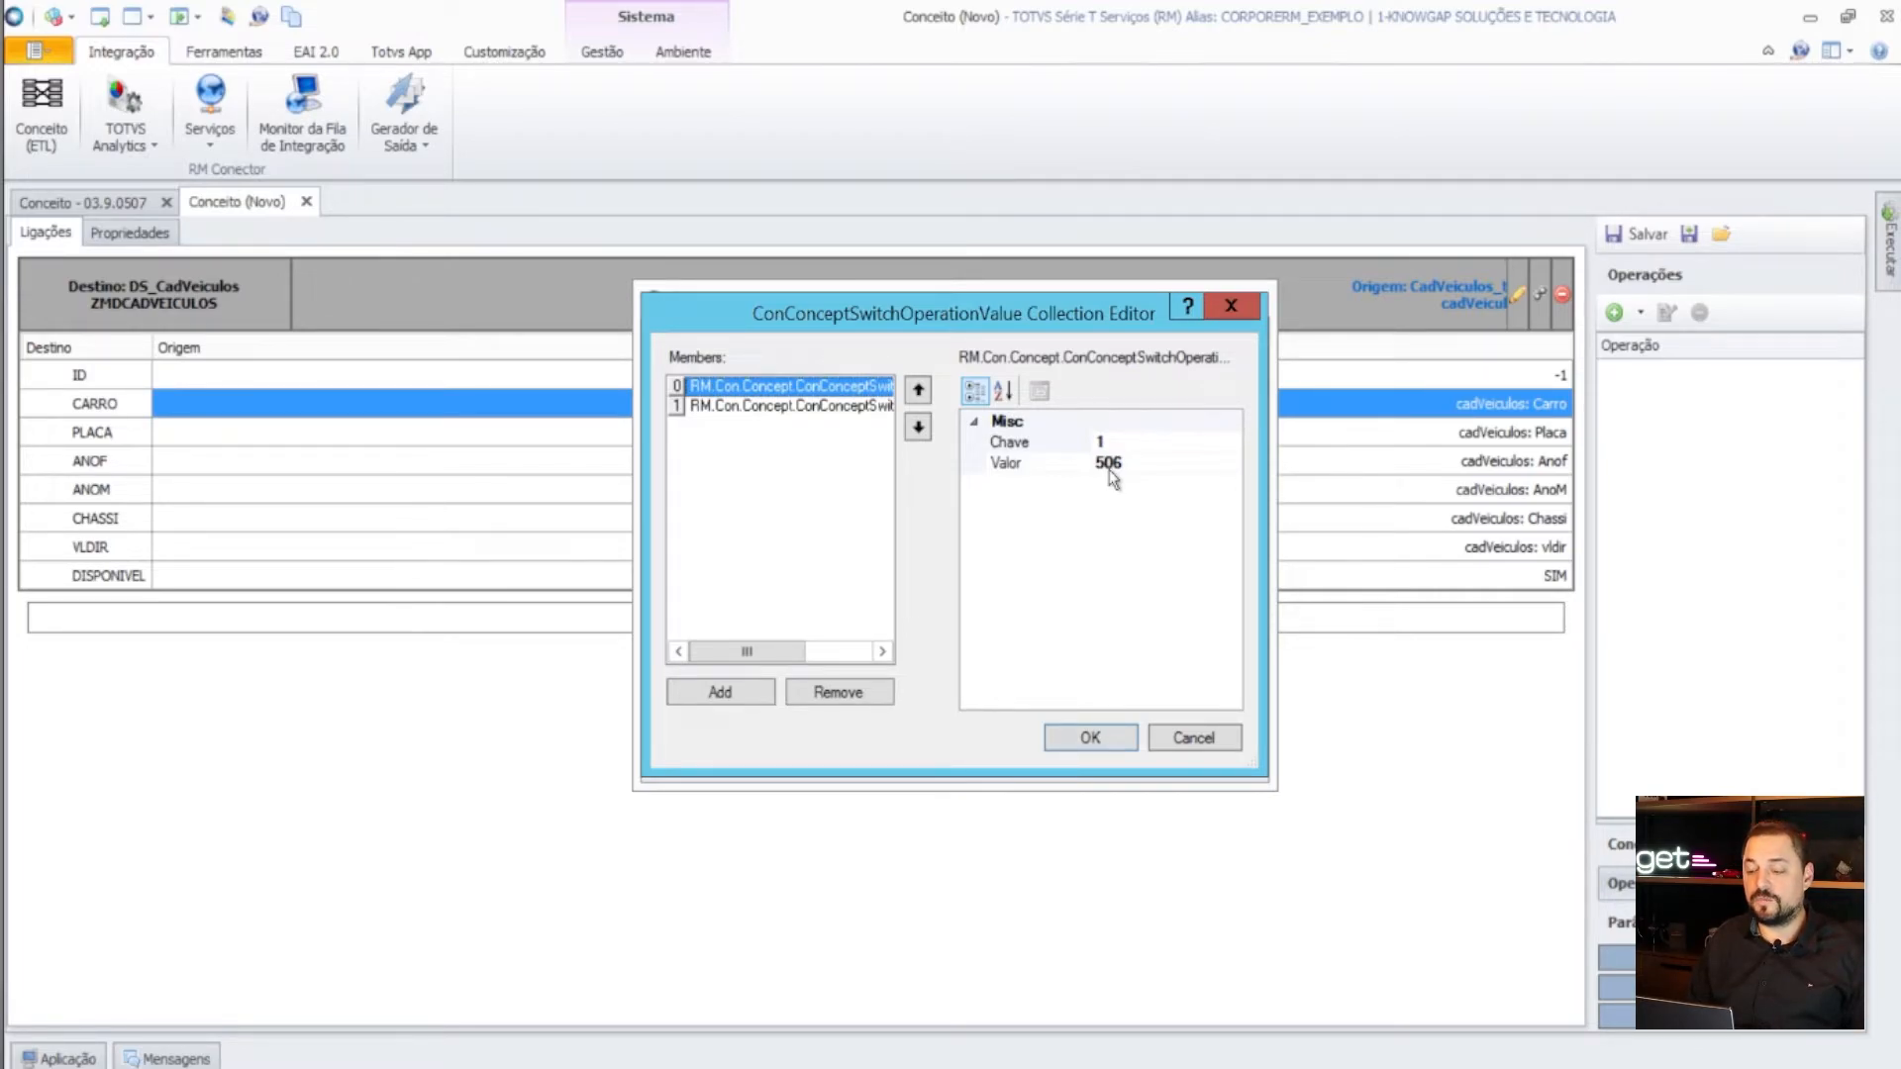
click(839, 410)
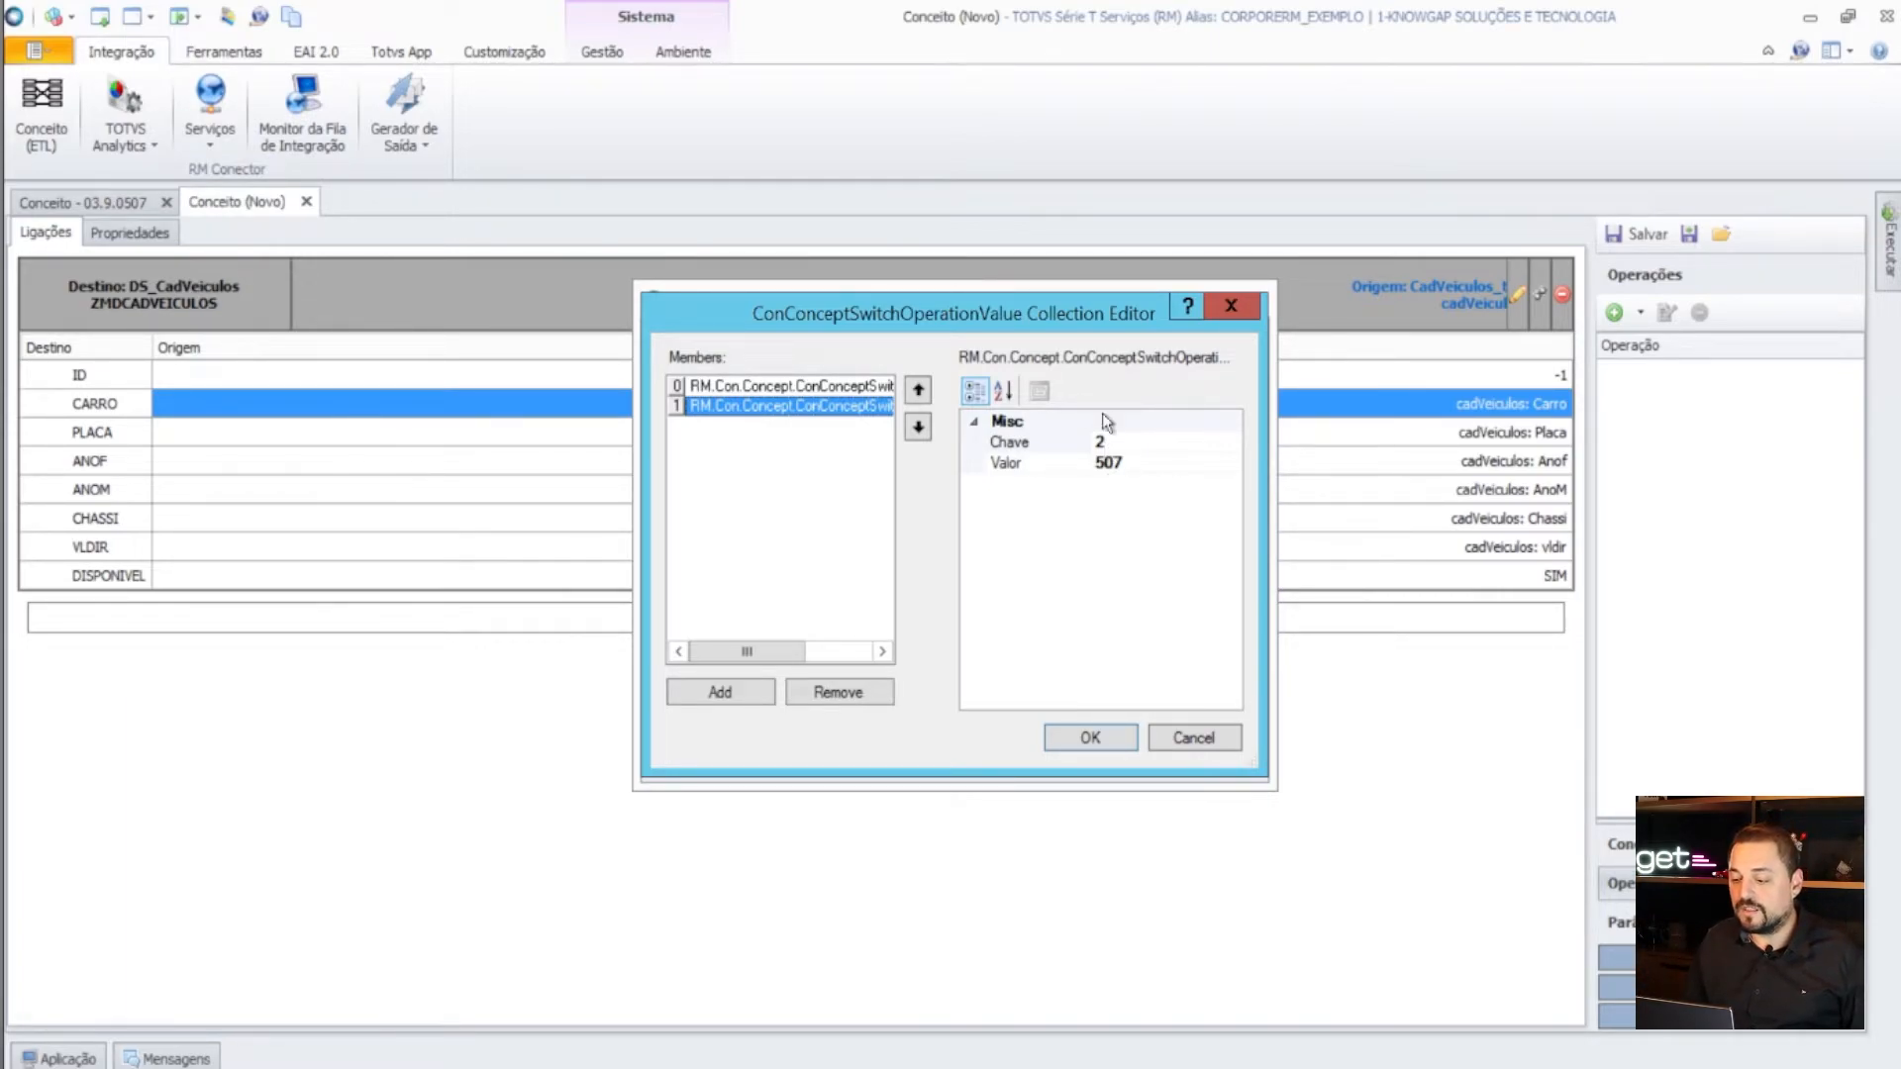
click(1107, 738)
click(1113, 759)
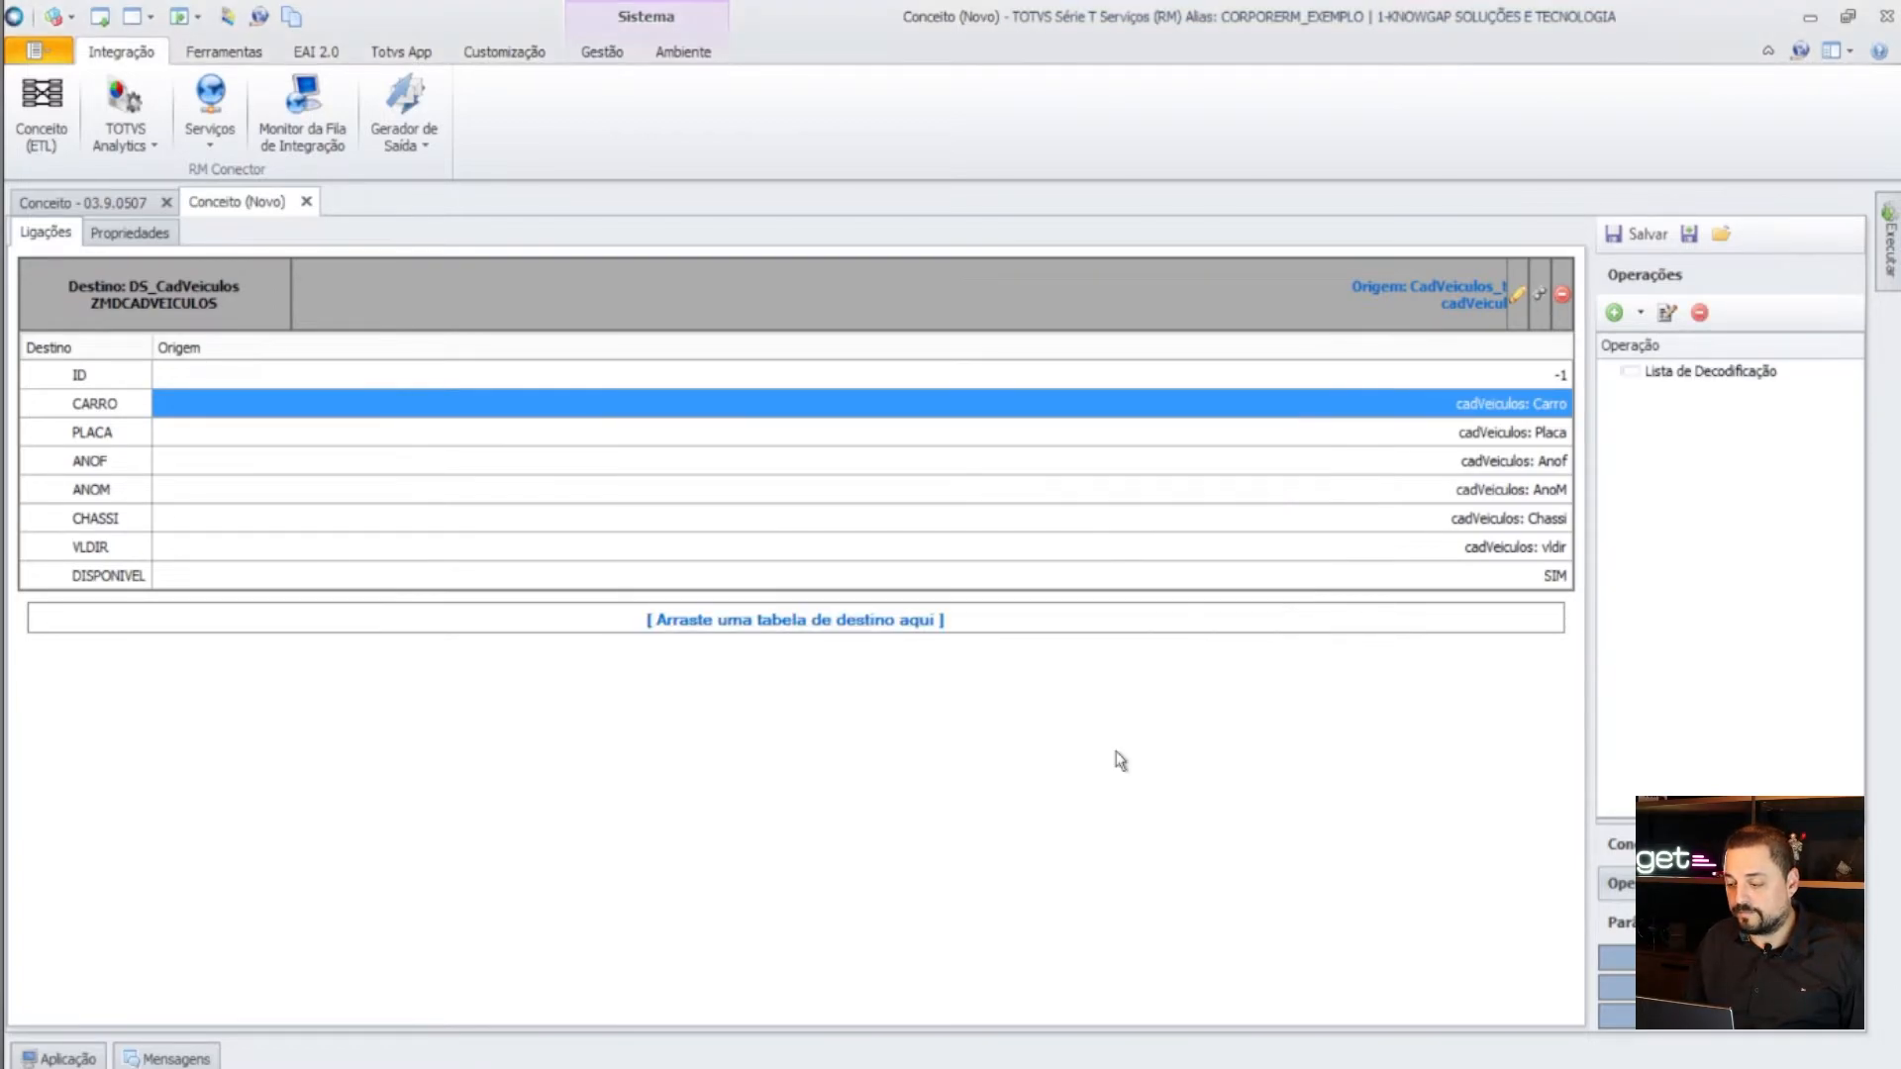
- Apply the Lista de Decodificação to CARRO and feed it from the cadVeiculos Carro column
click(1742, 377)
drag(1742, 377, 1265, 414)
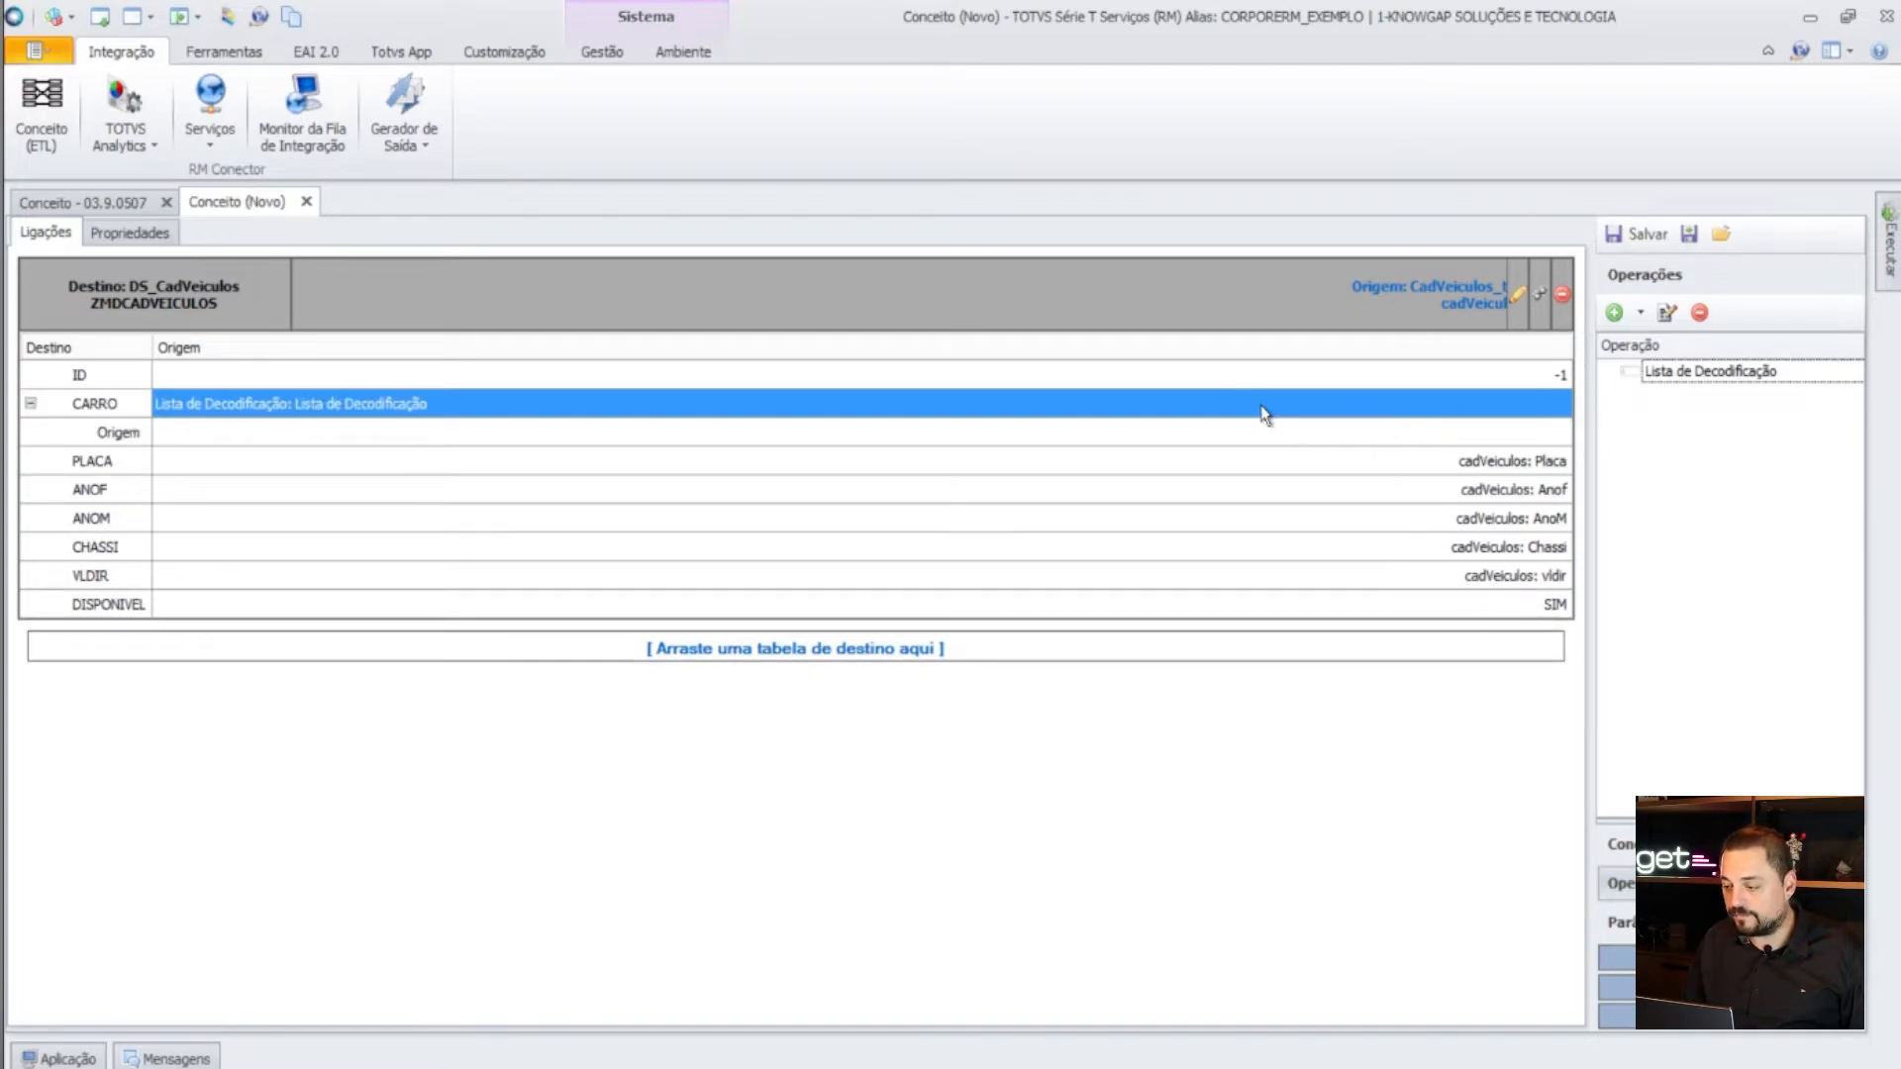
click(699, 449)
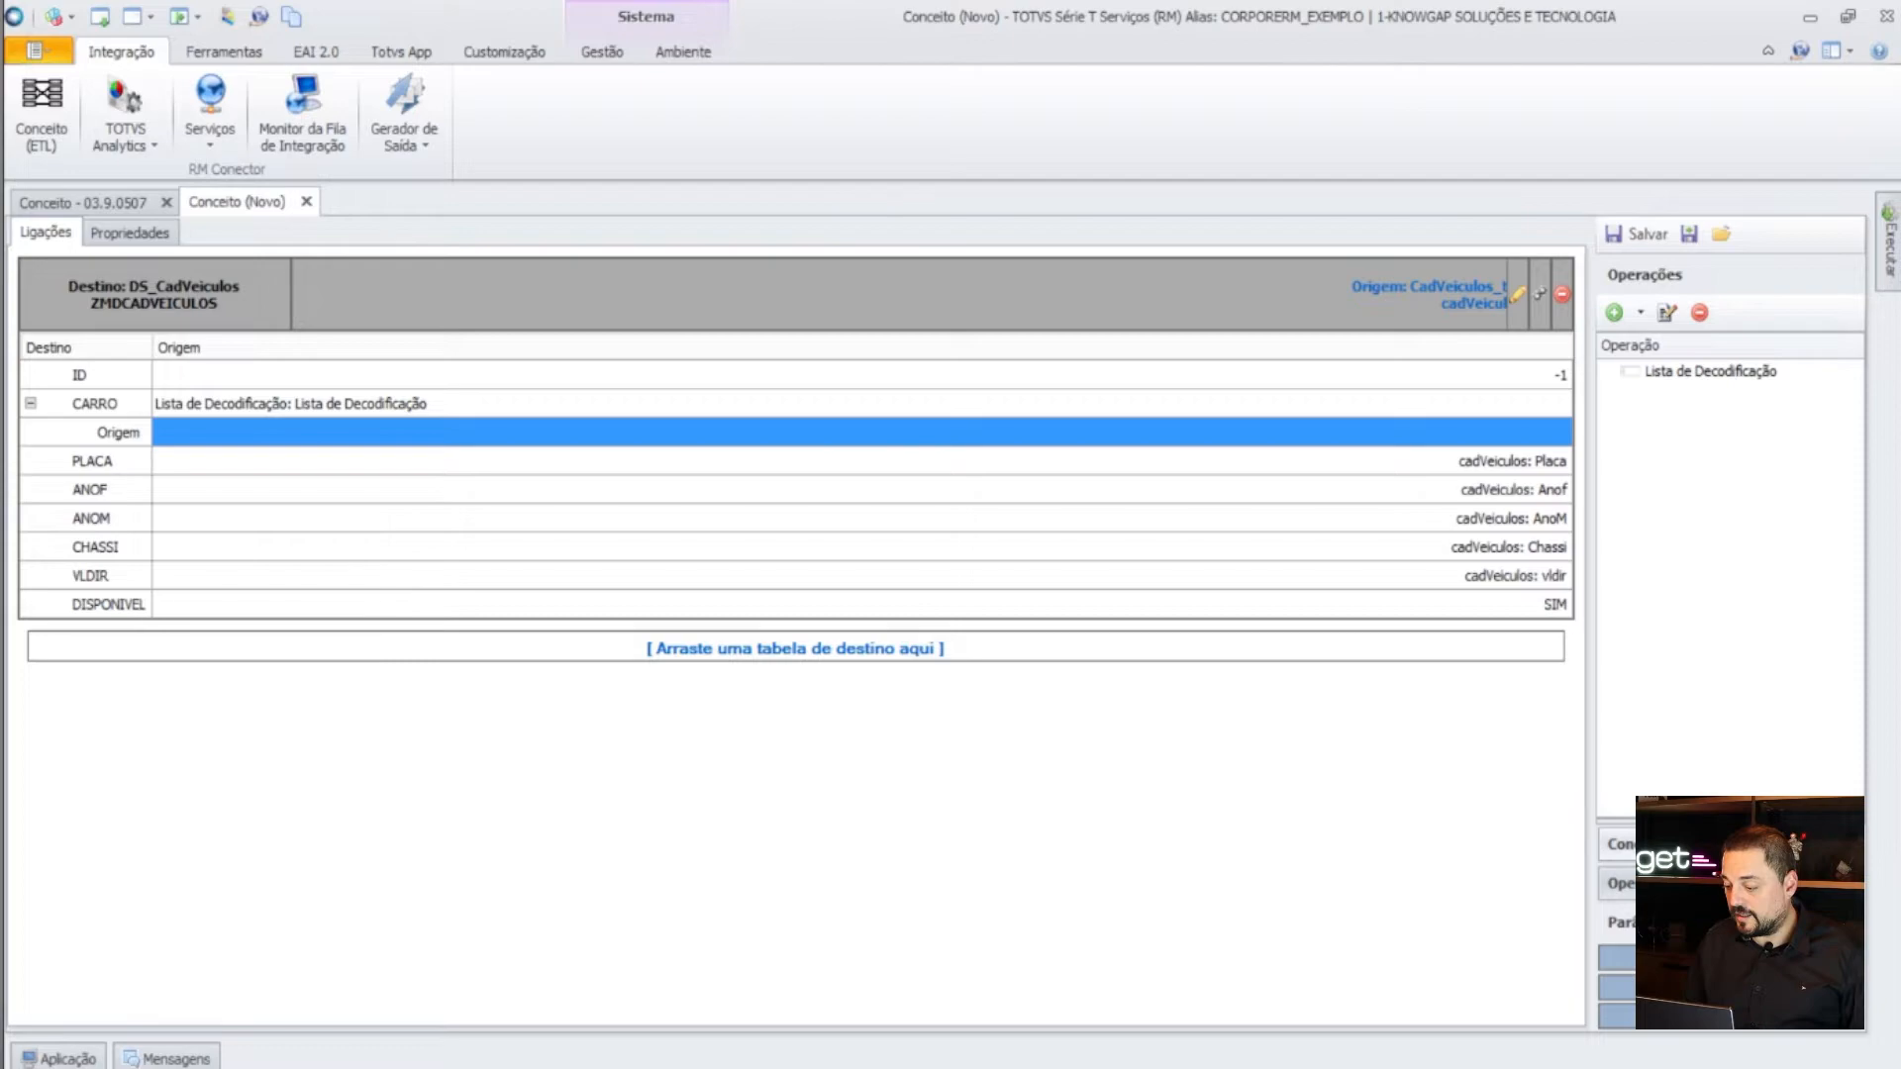
click(1624, 844)
drag(1742, 522, 1359, 438)
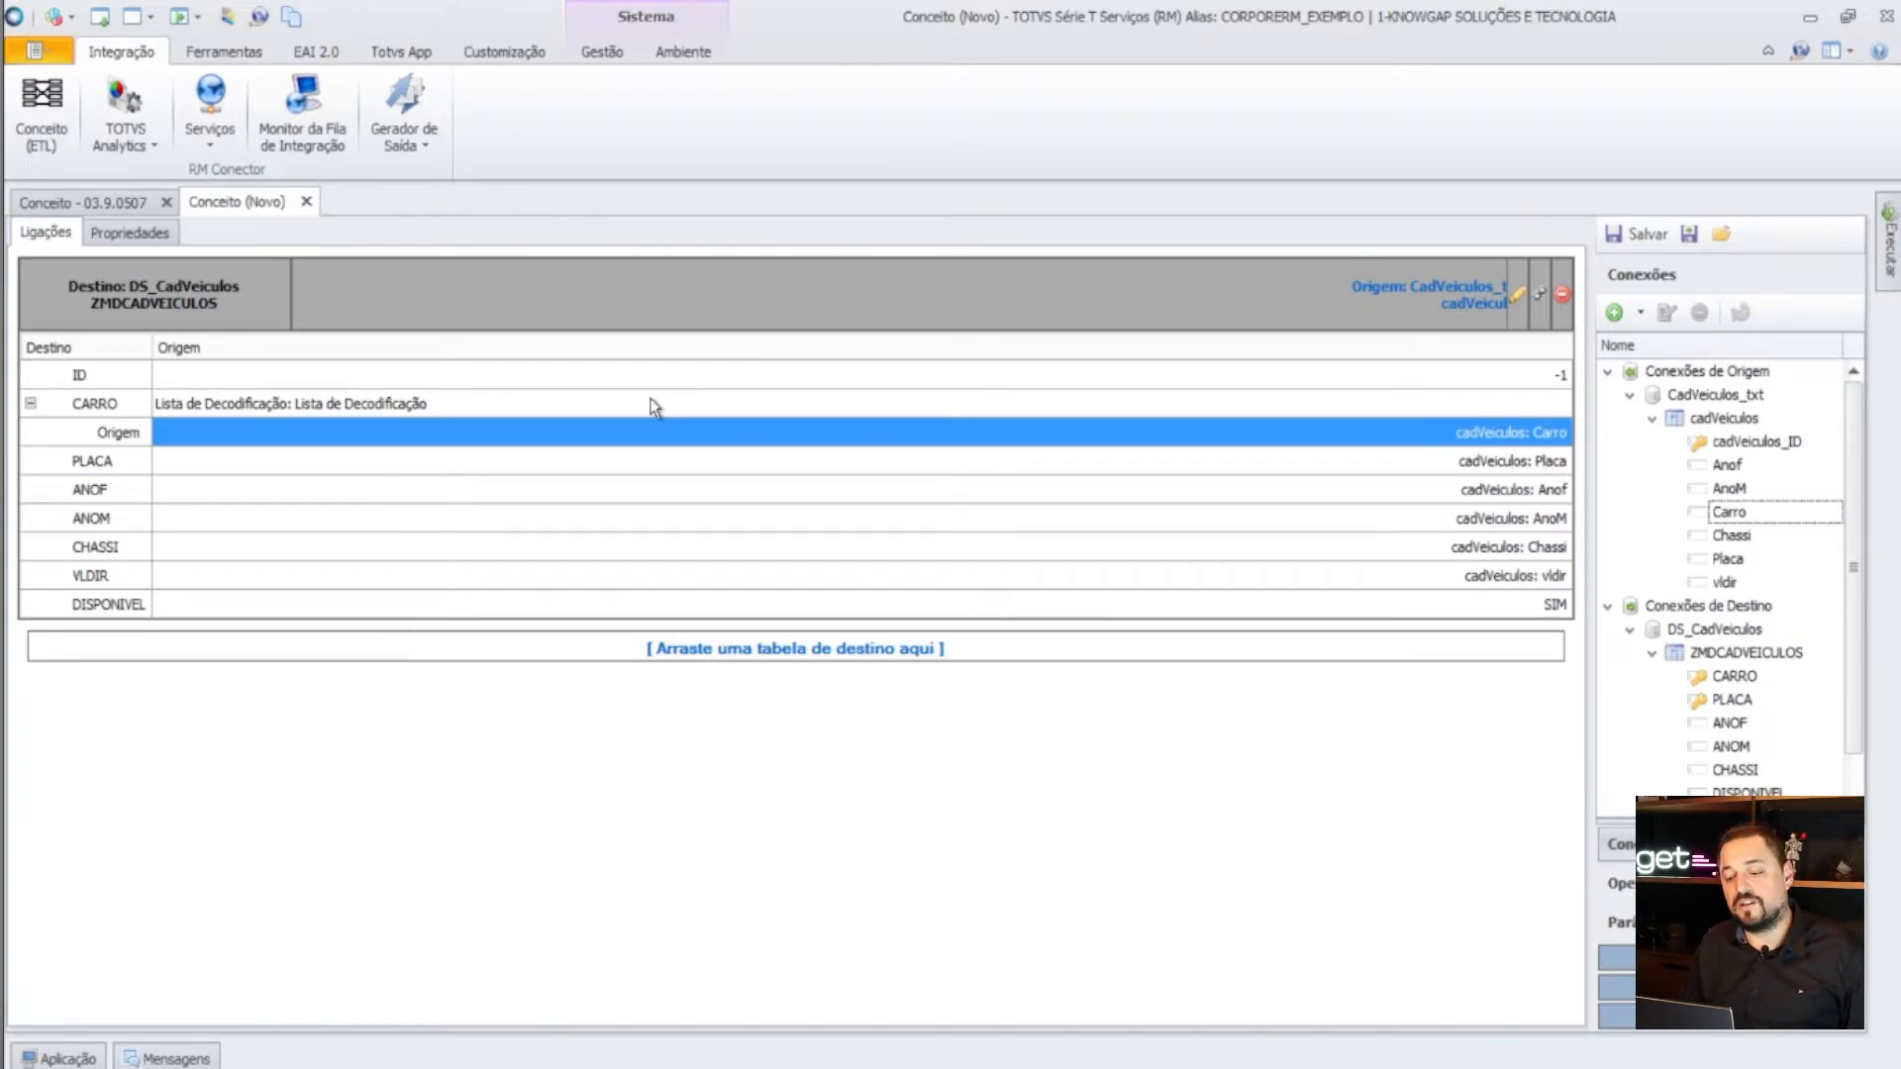
click(680, 404)
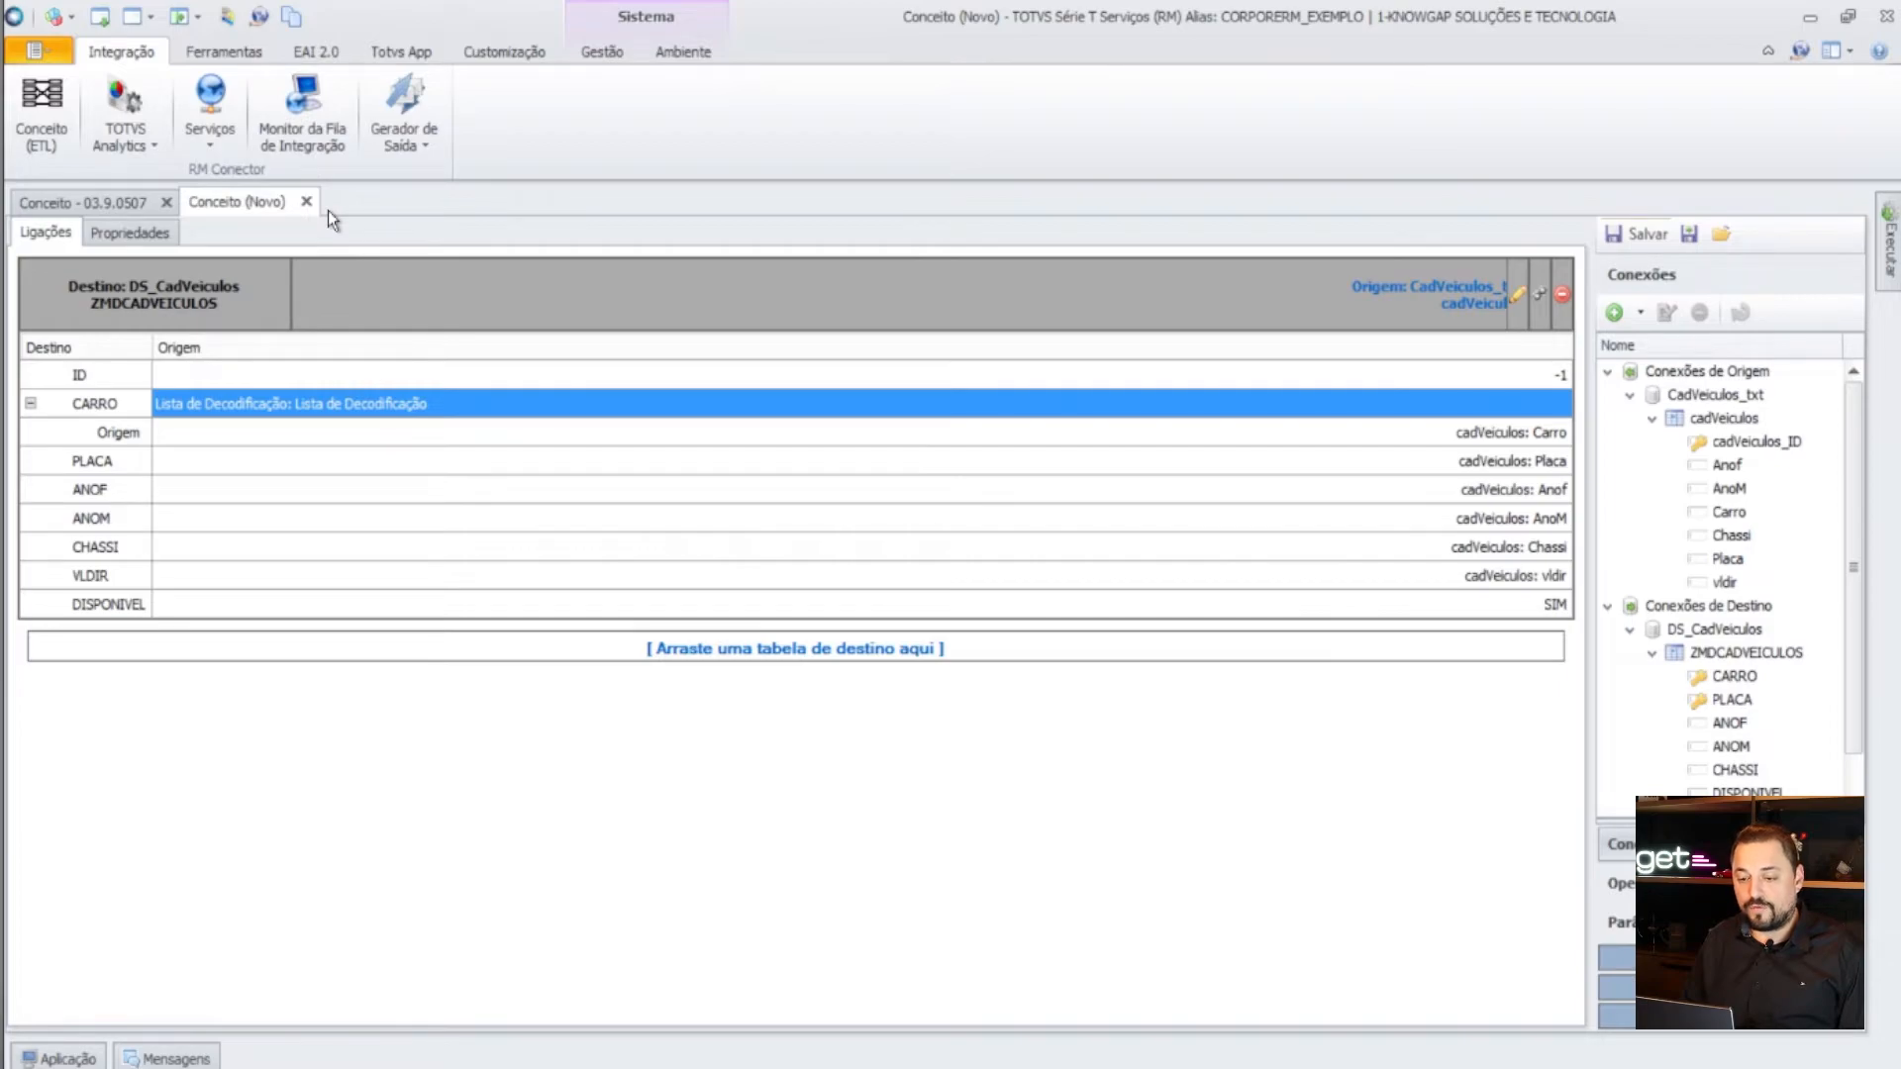
click(555, 1067)
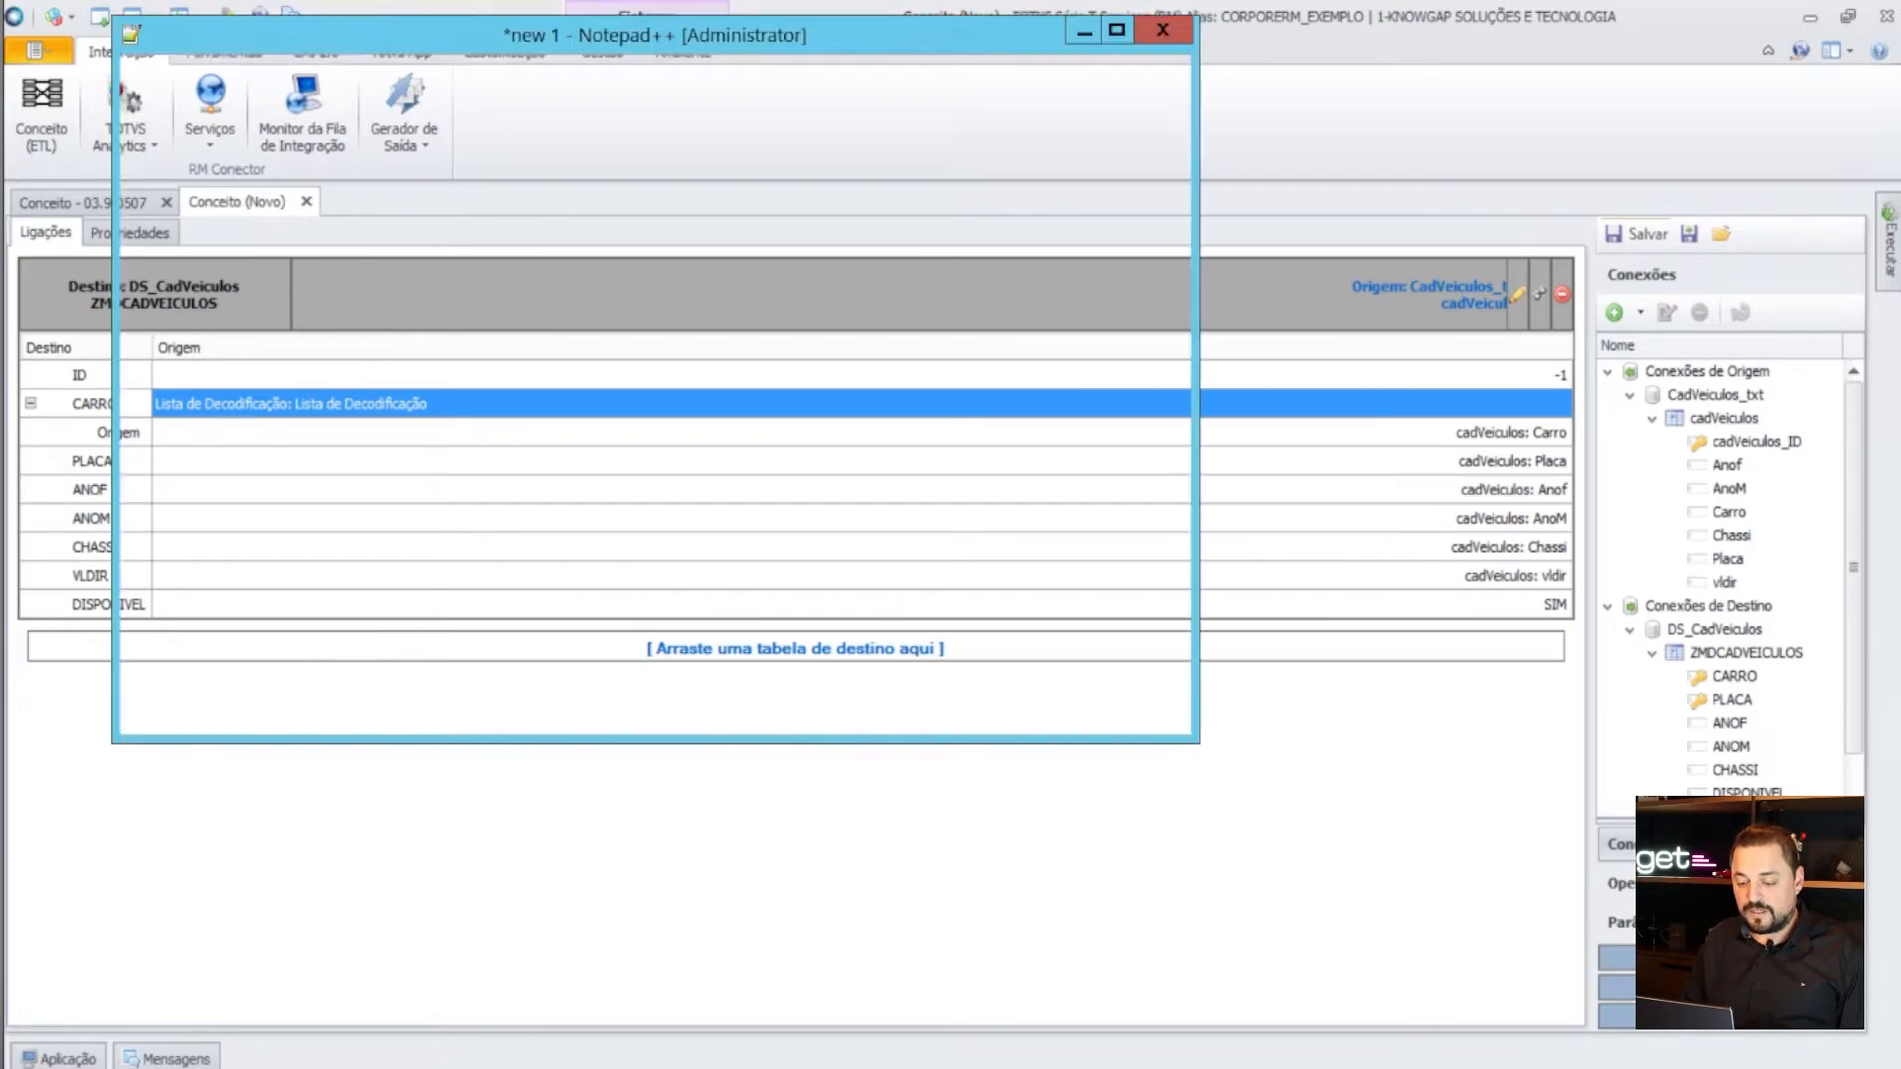
click(584, 1067)
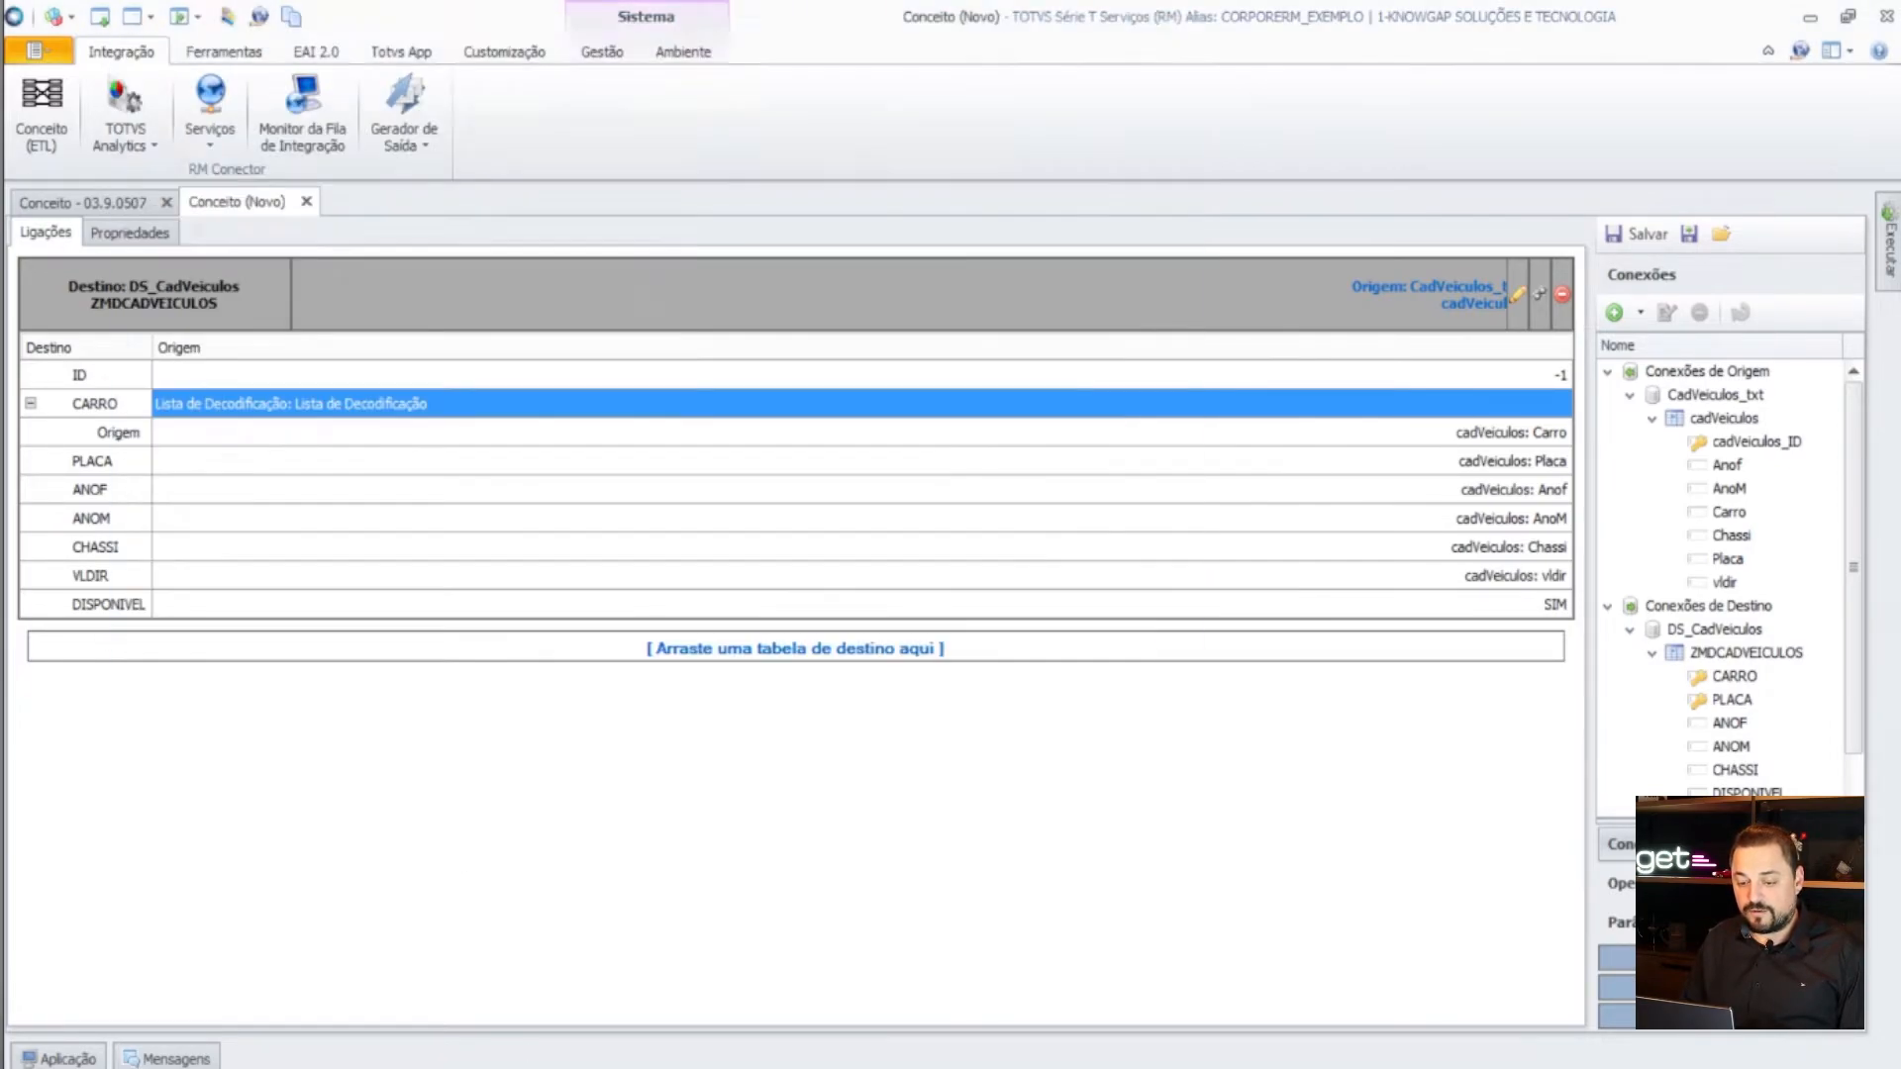
click(632, 1067)
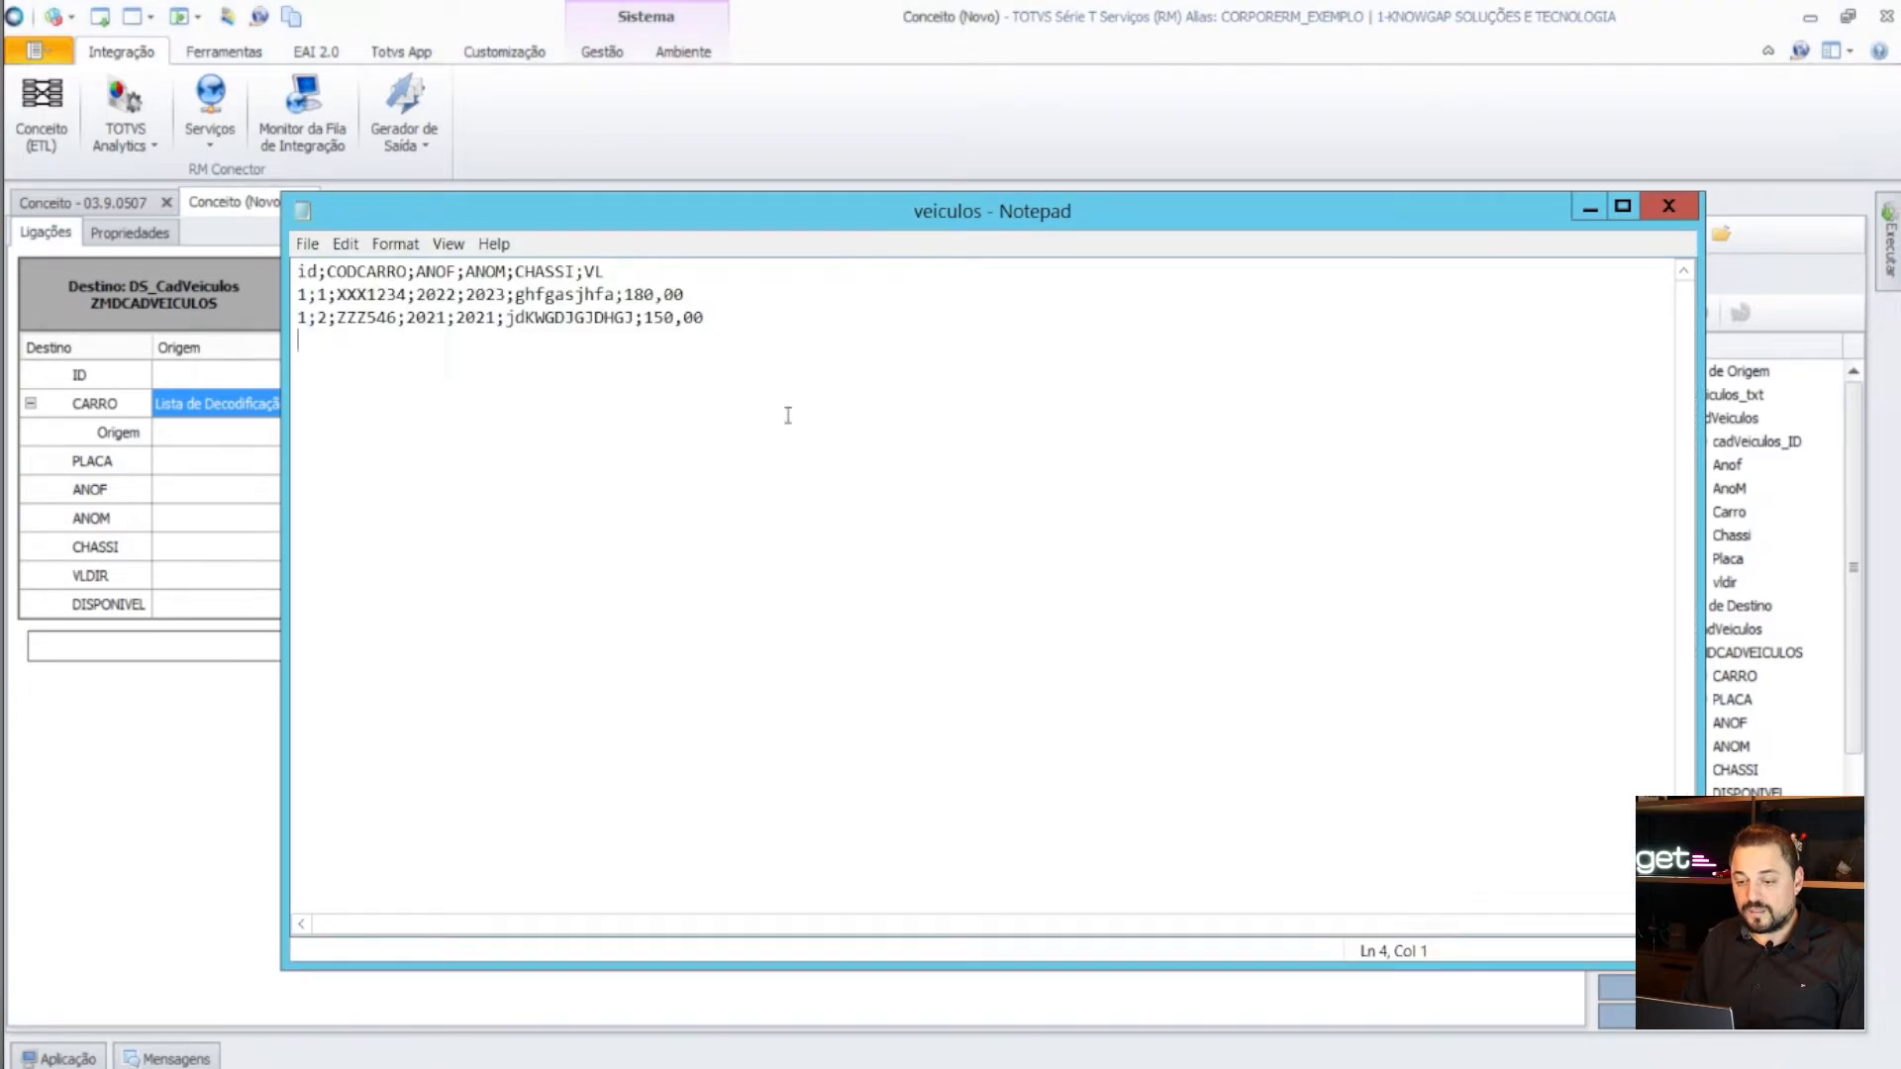
drag(845, 376, 175, 183)
click(566, 376)
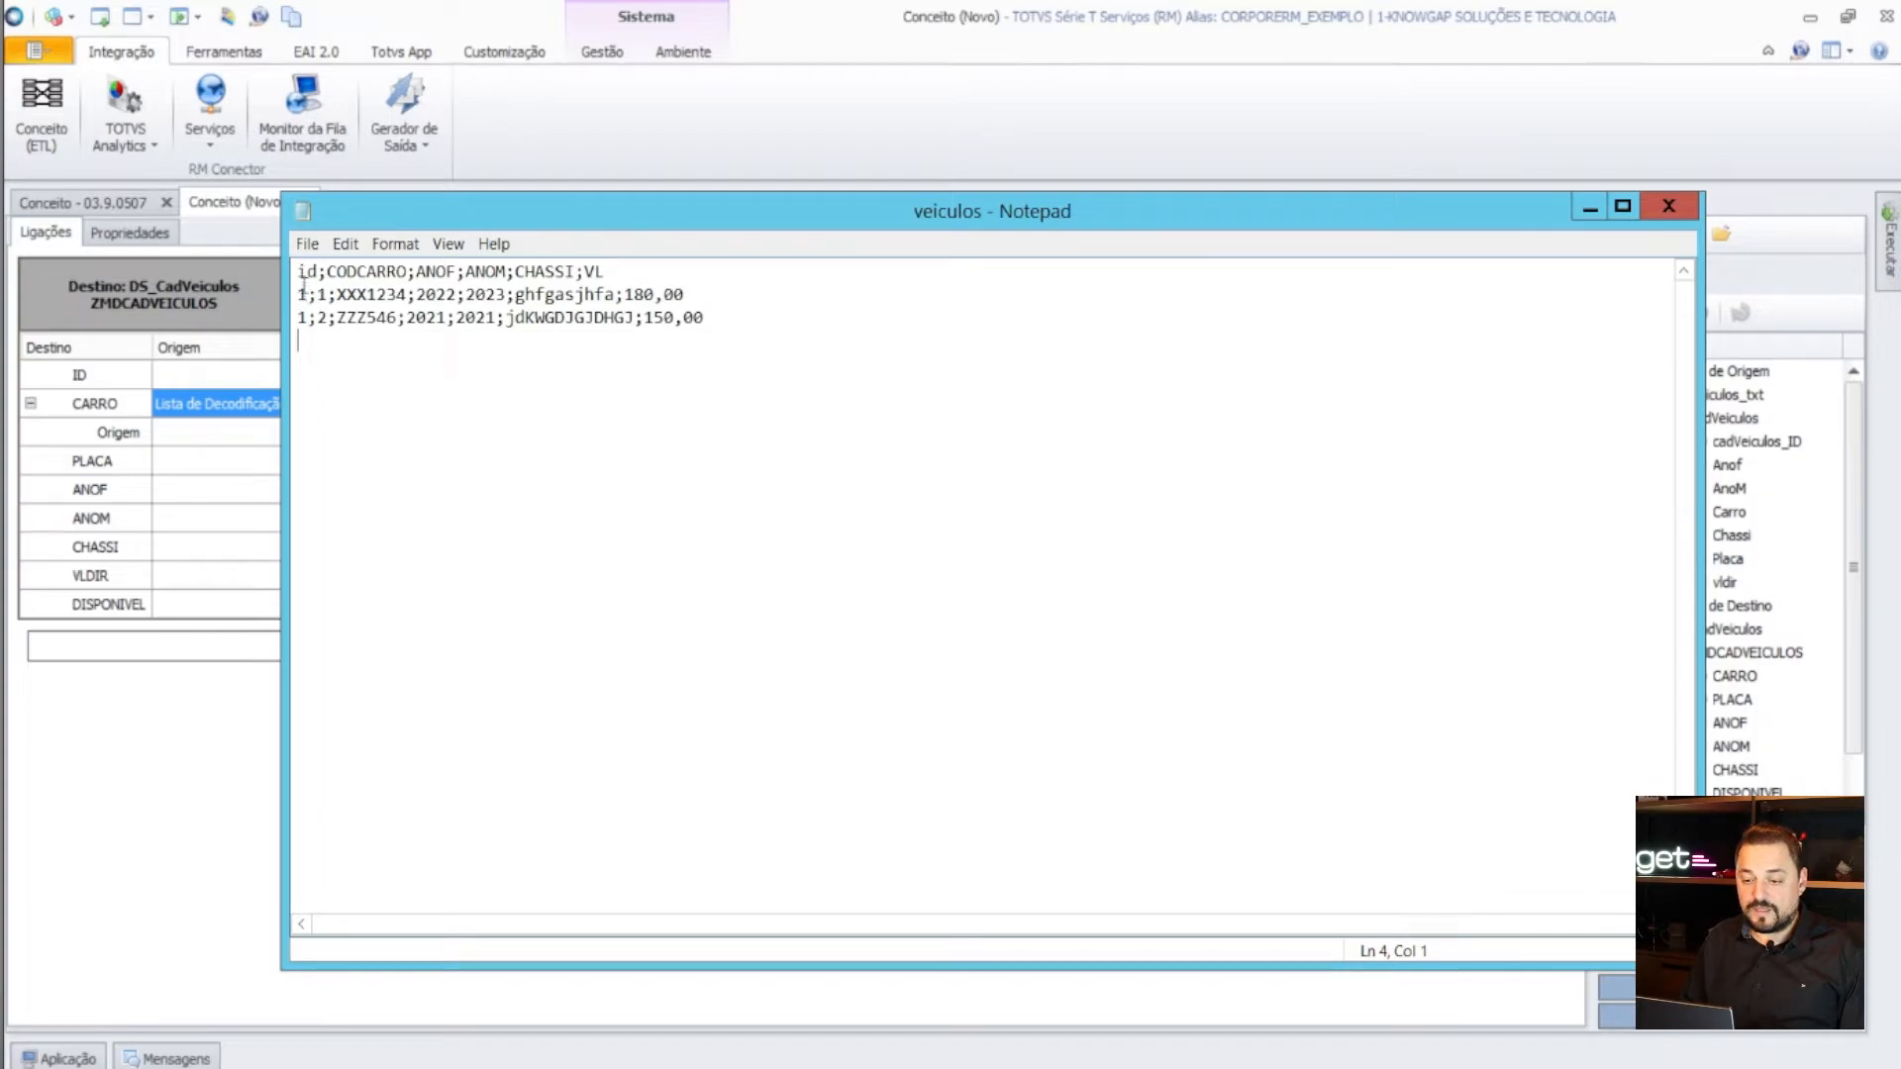
drag(307, 294, 299, 294)
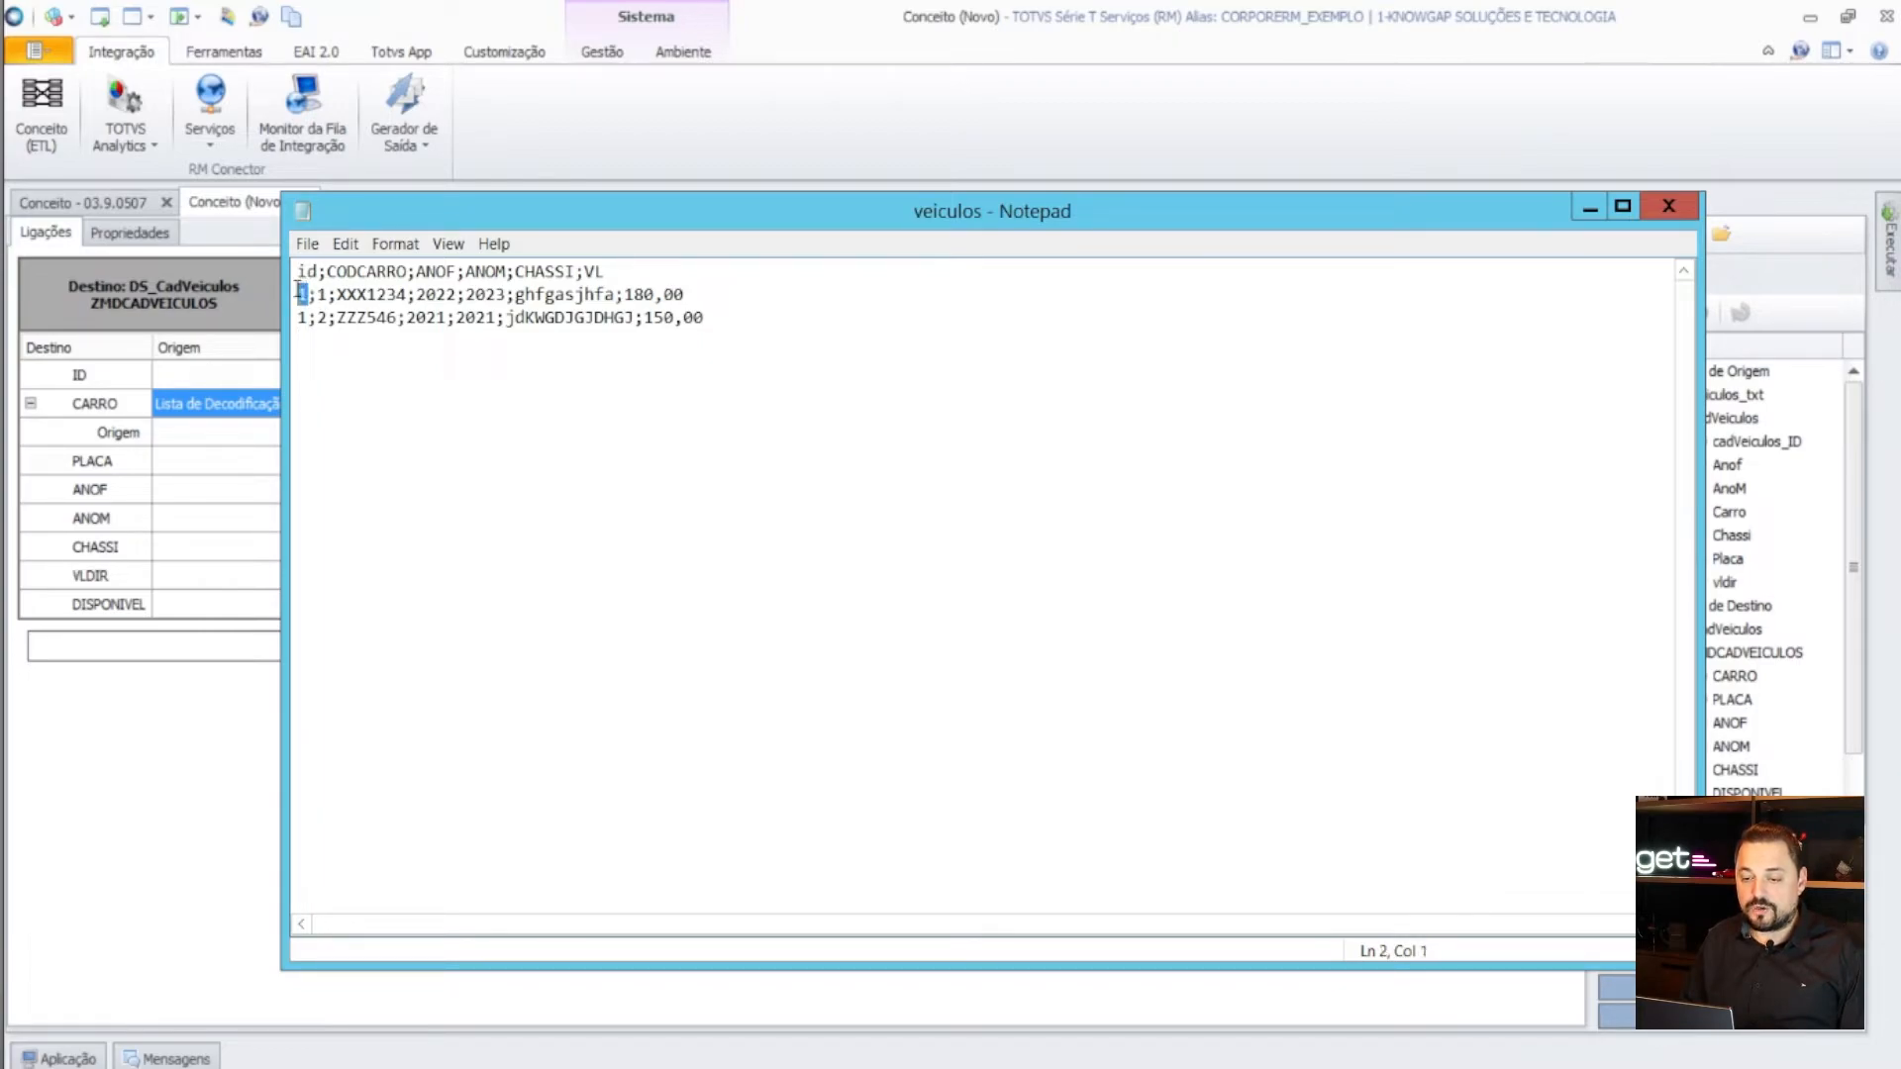
drag(782, 334, 207, 176)
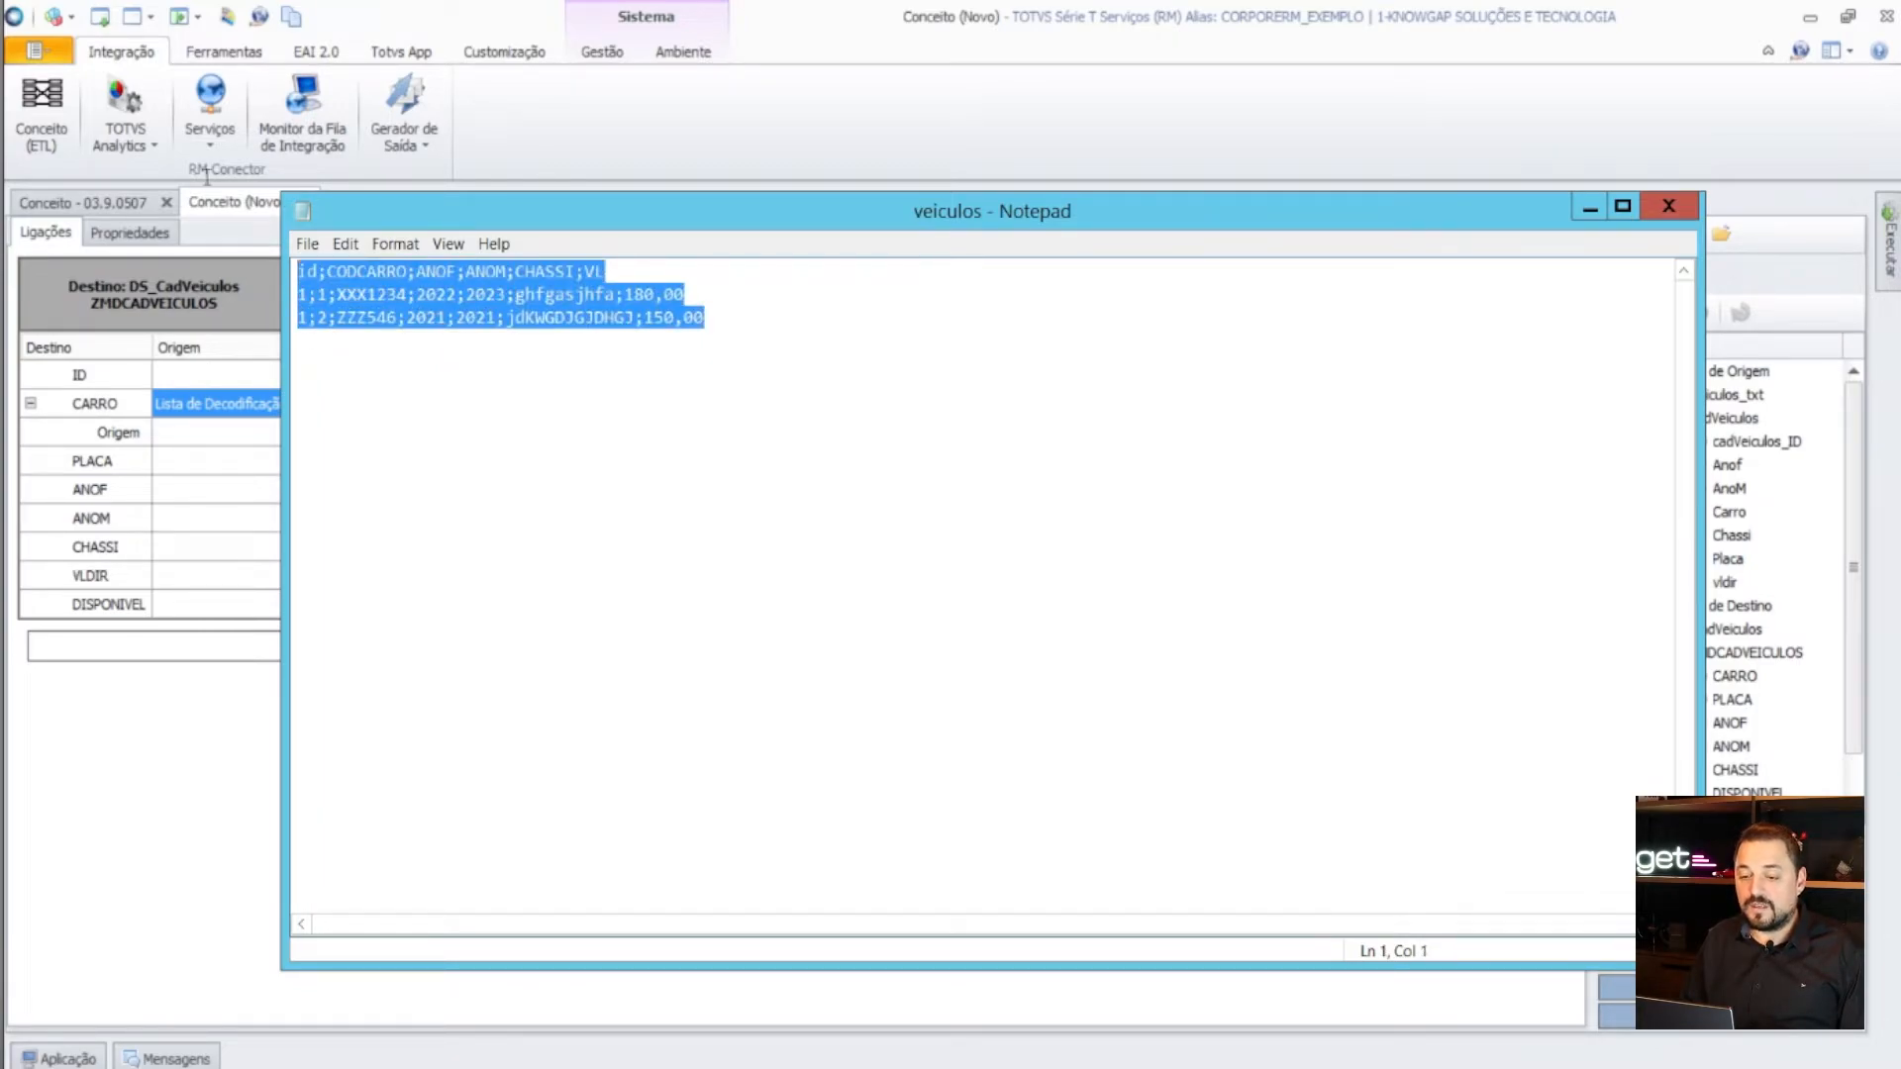
click(714, 360)
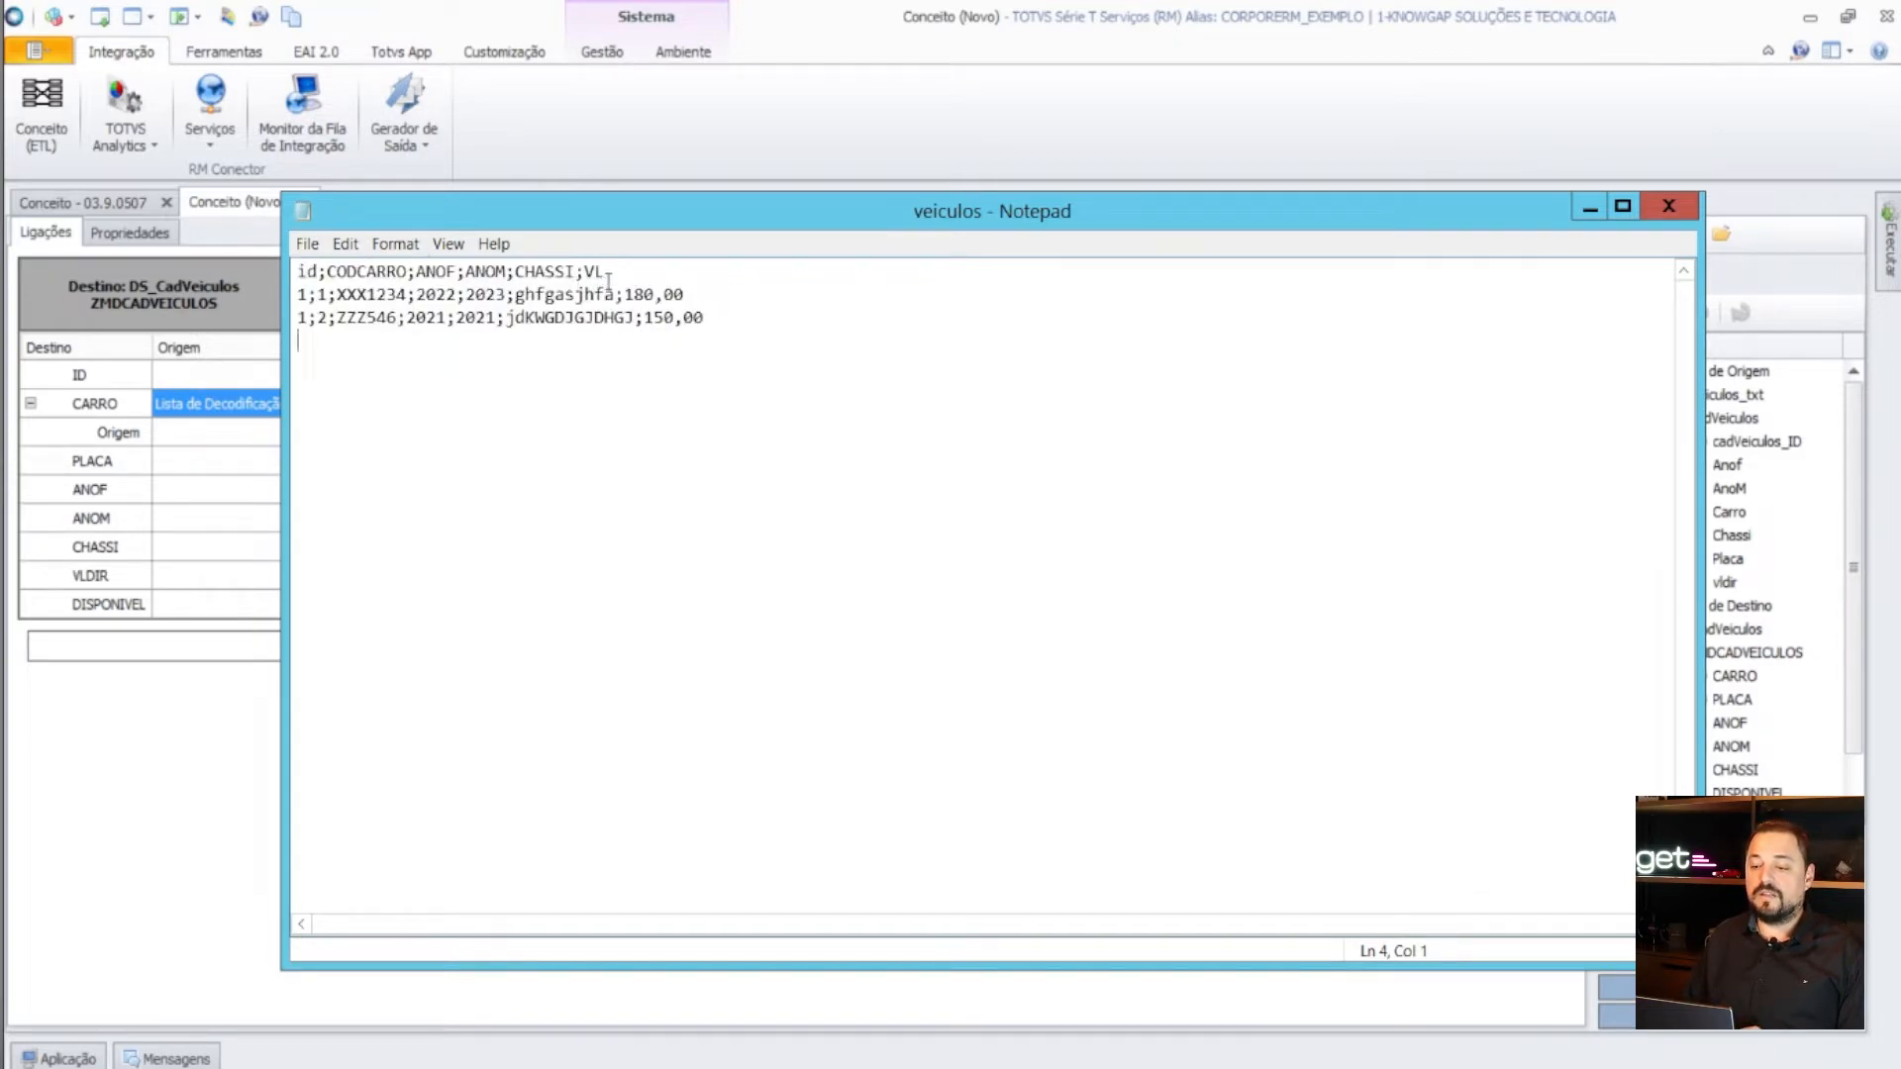
drag(614, 273, 280, 271)
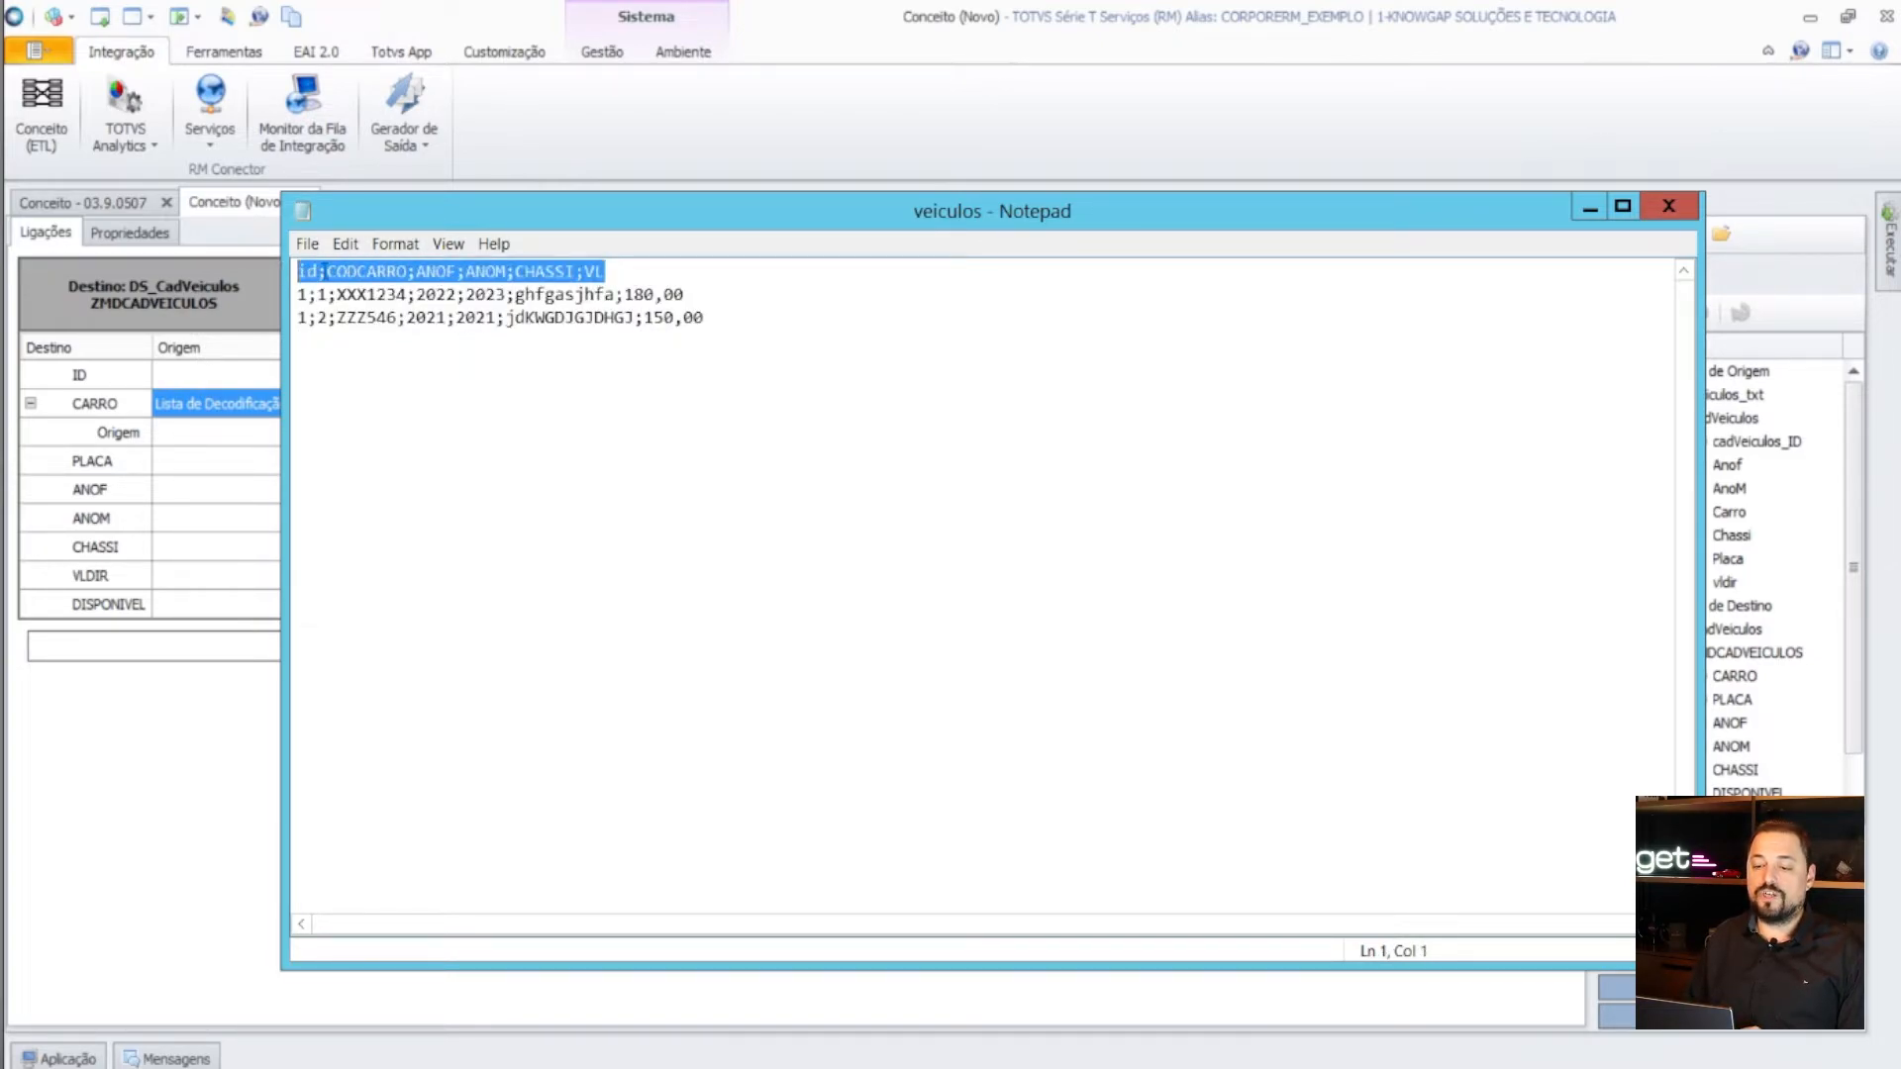
click(325, 271)
drag(621, 278, 752, 367)
click(435, 374)
click(740, 357)
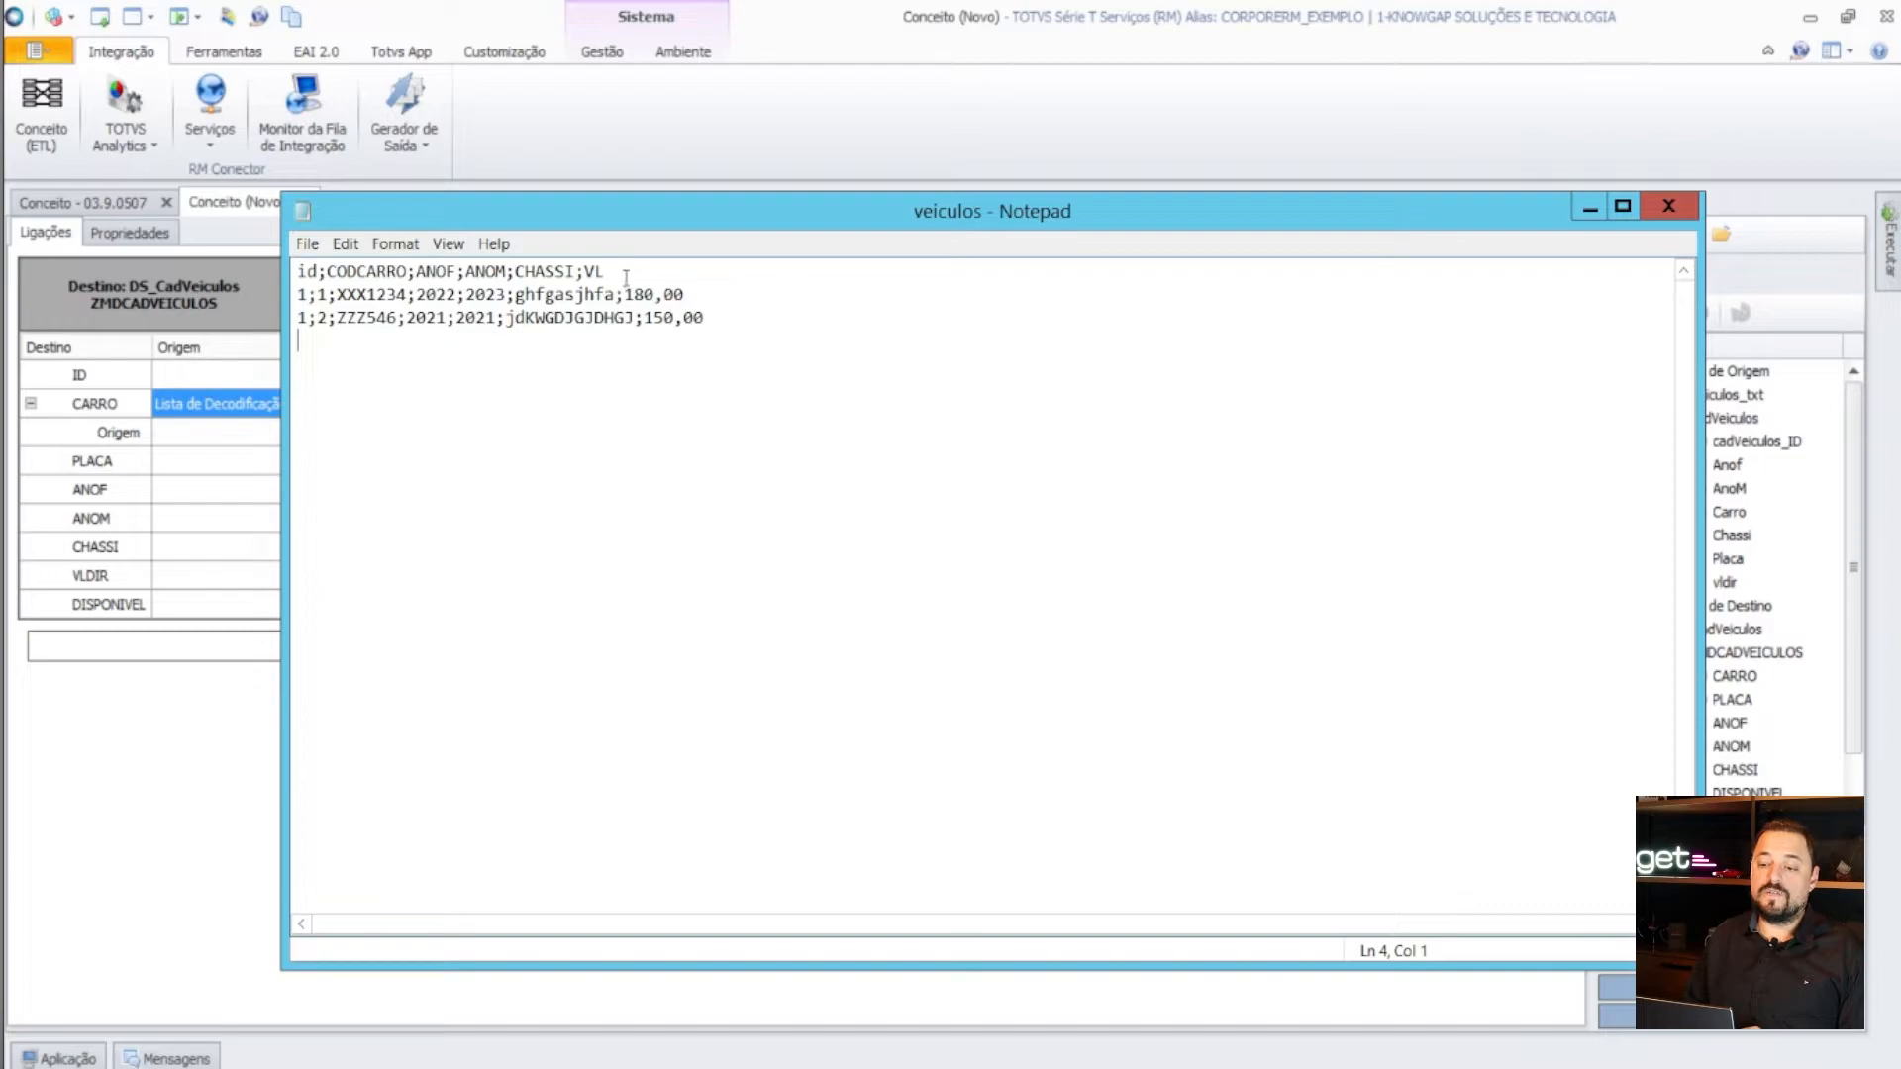
drag(615, 273, 186, 255)
click(431, 346)
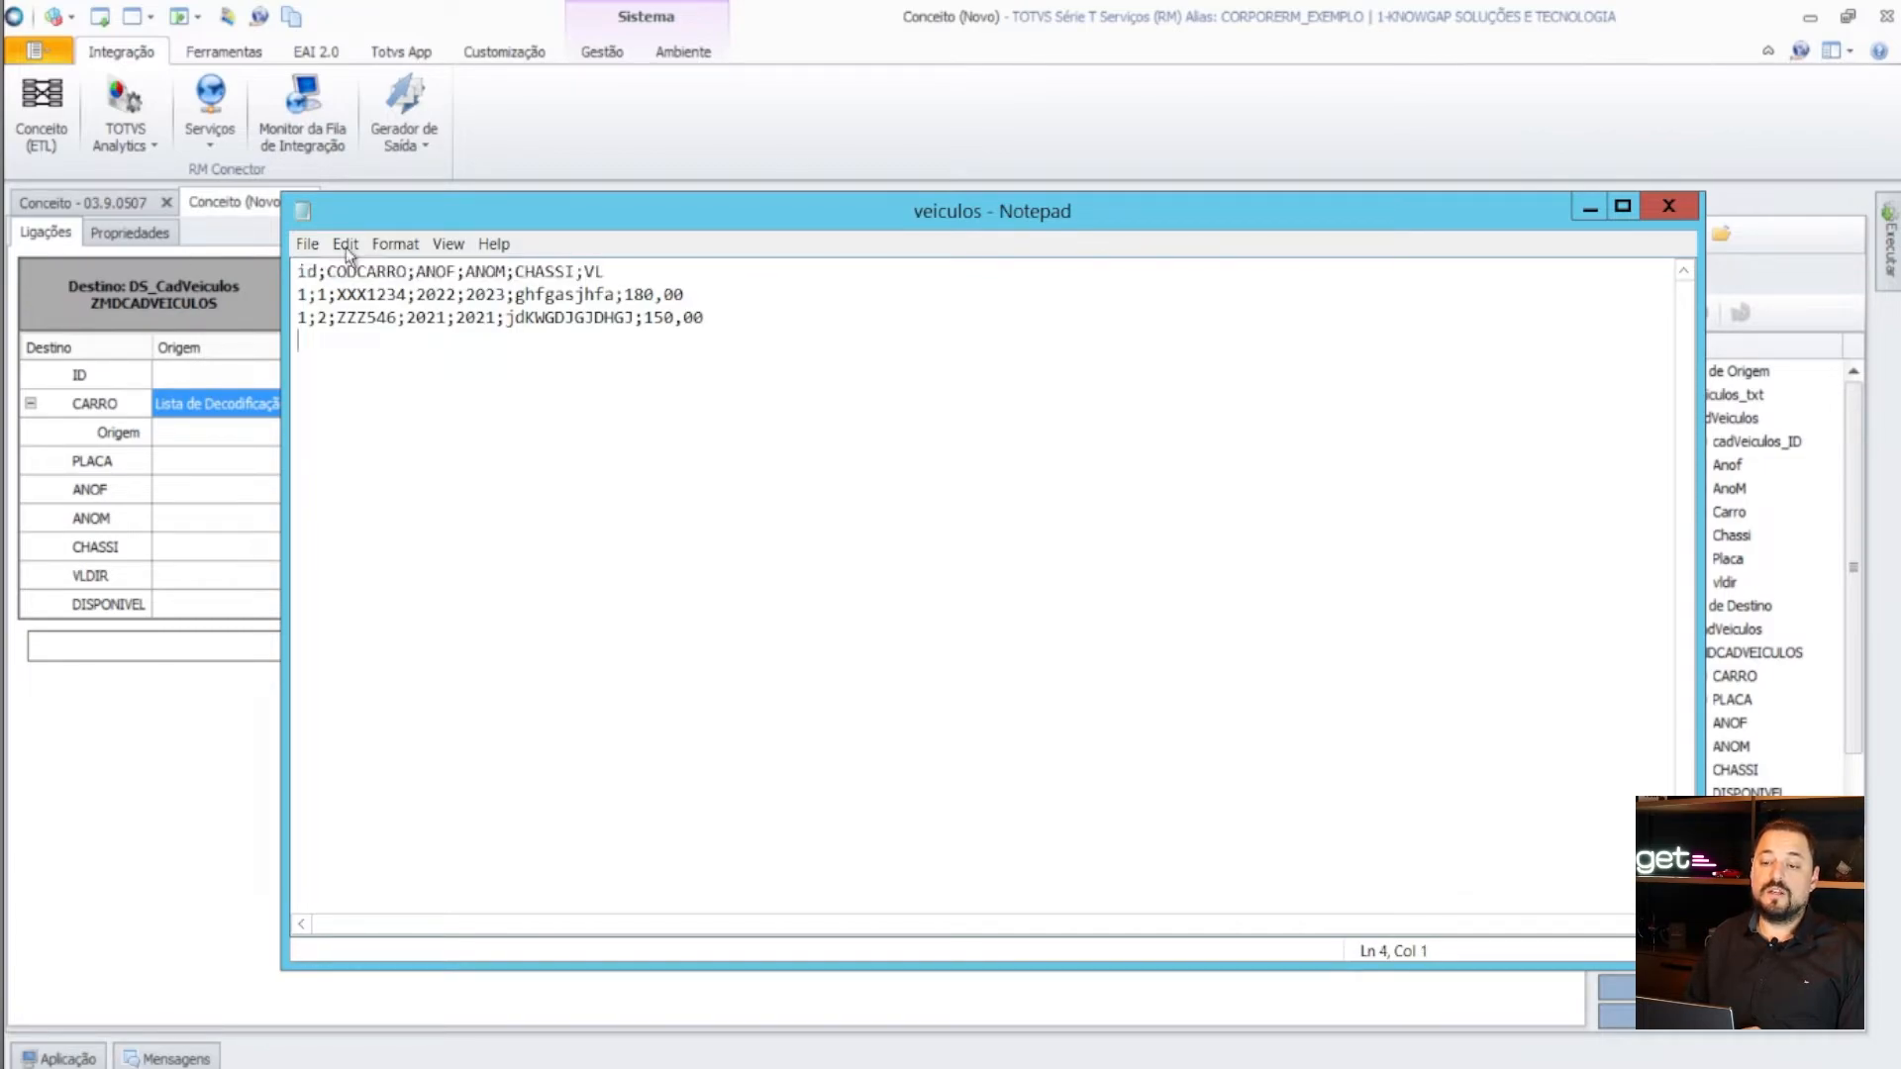
double_click(301, 295)
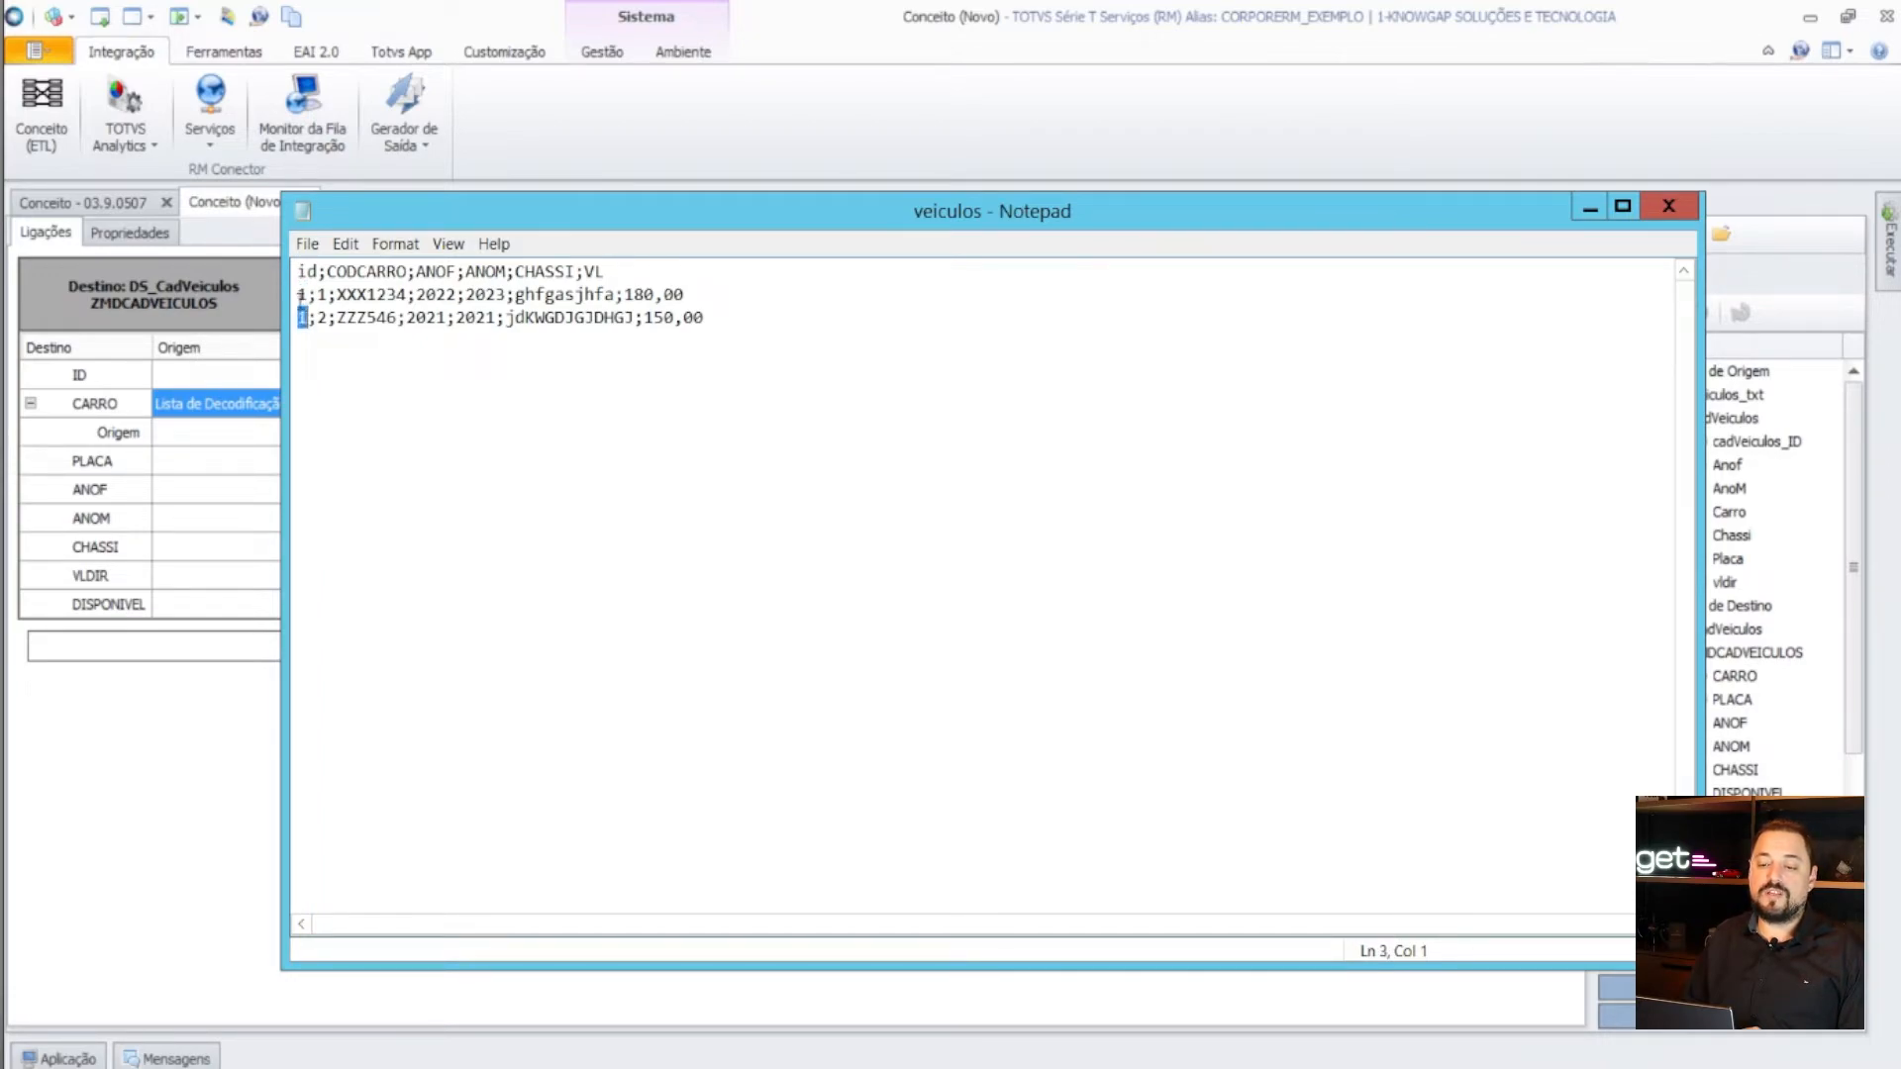
double_click(301, 318)
click(317, 294)
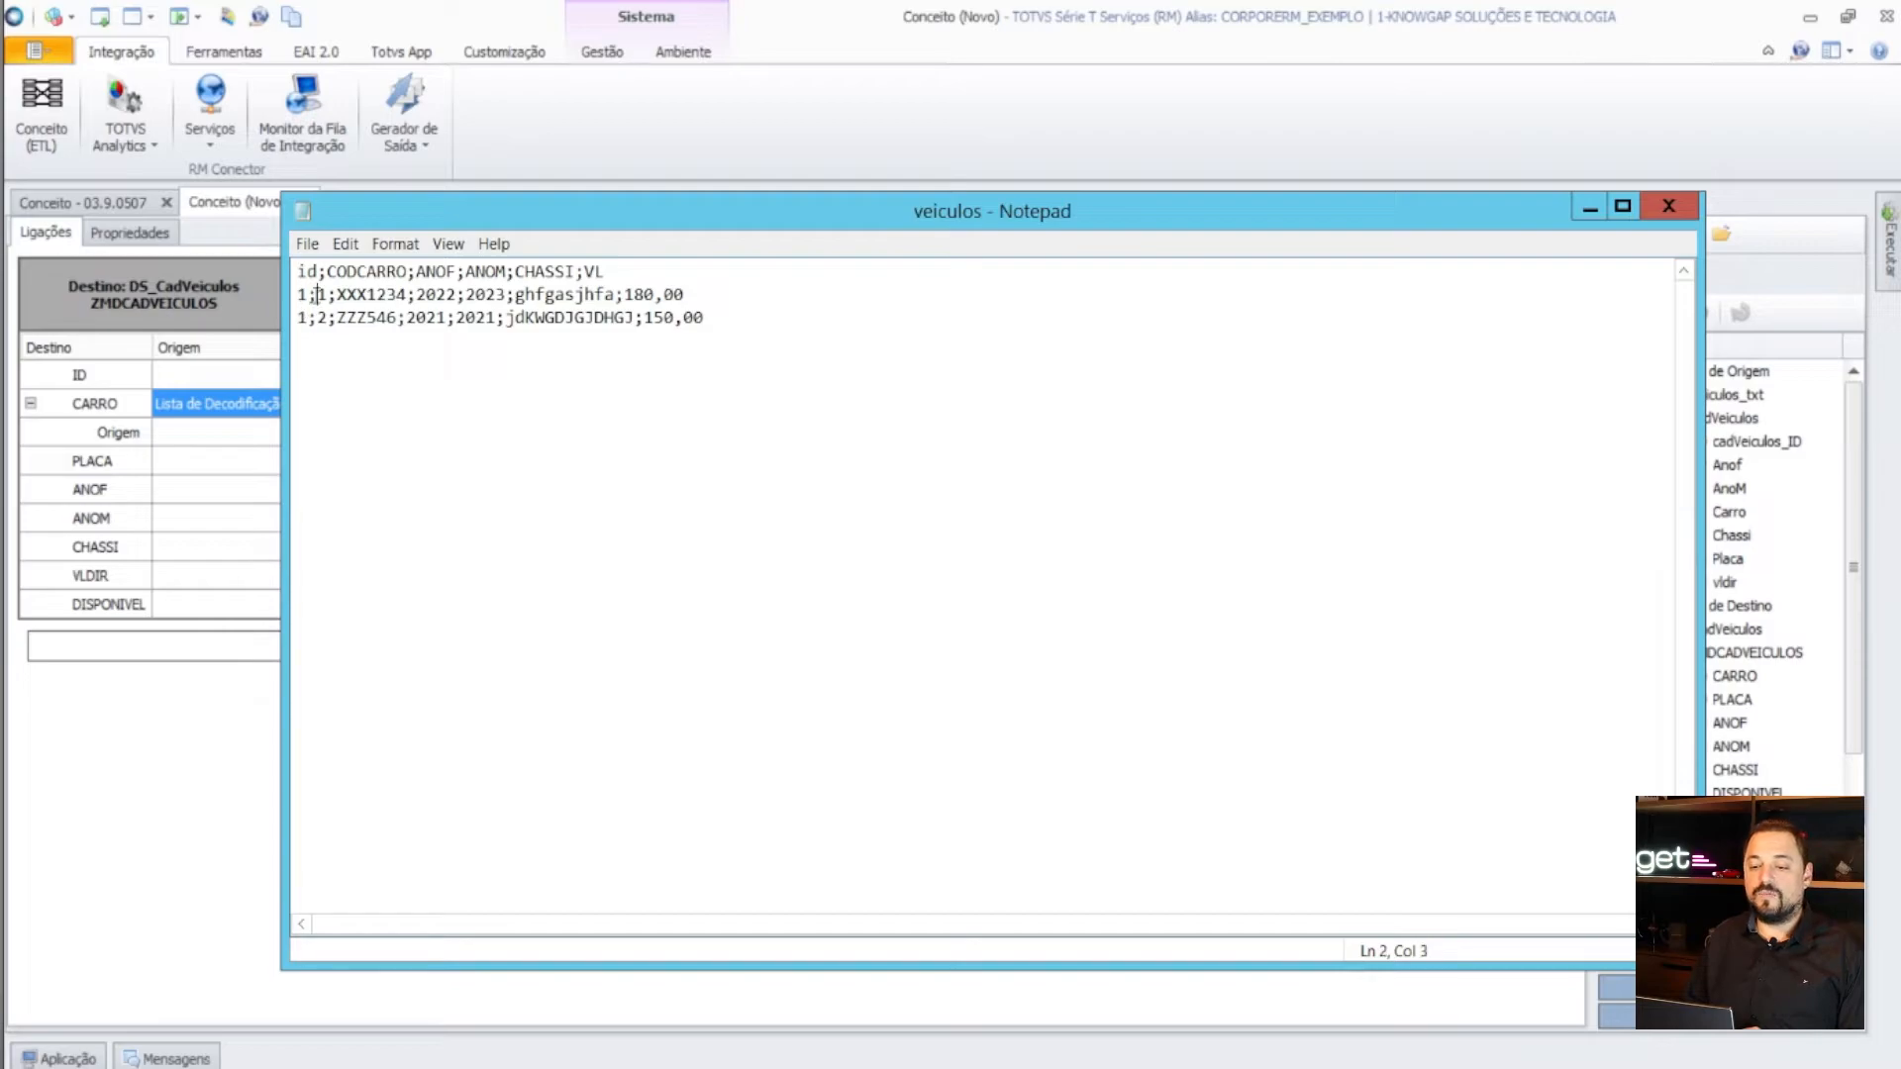
click(1669, 206)
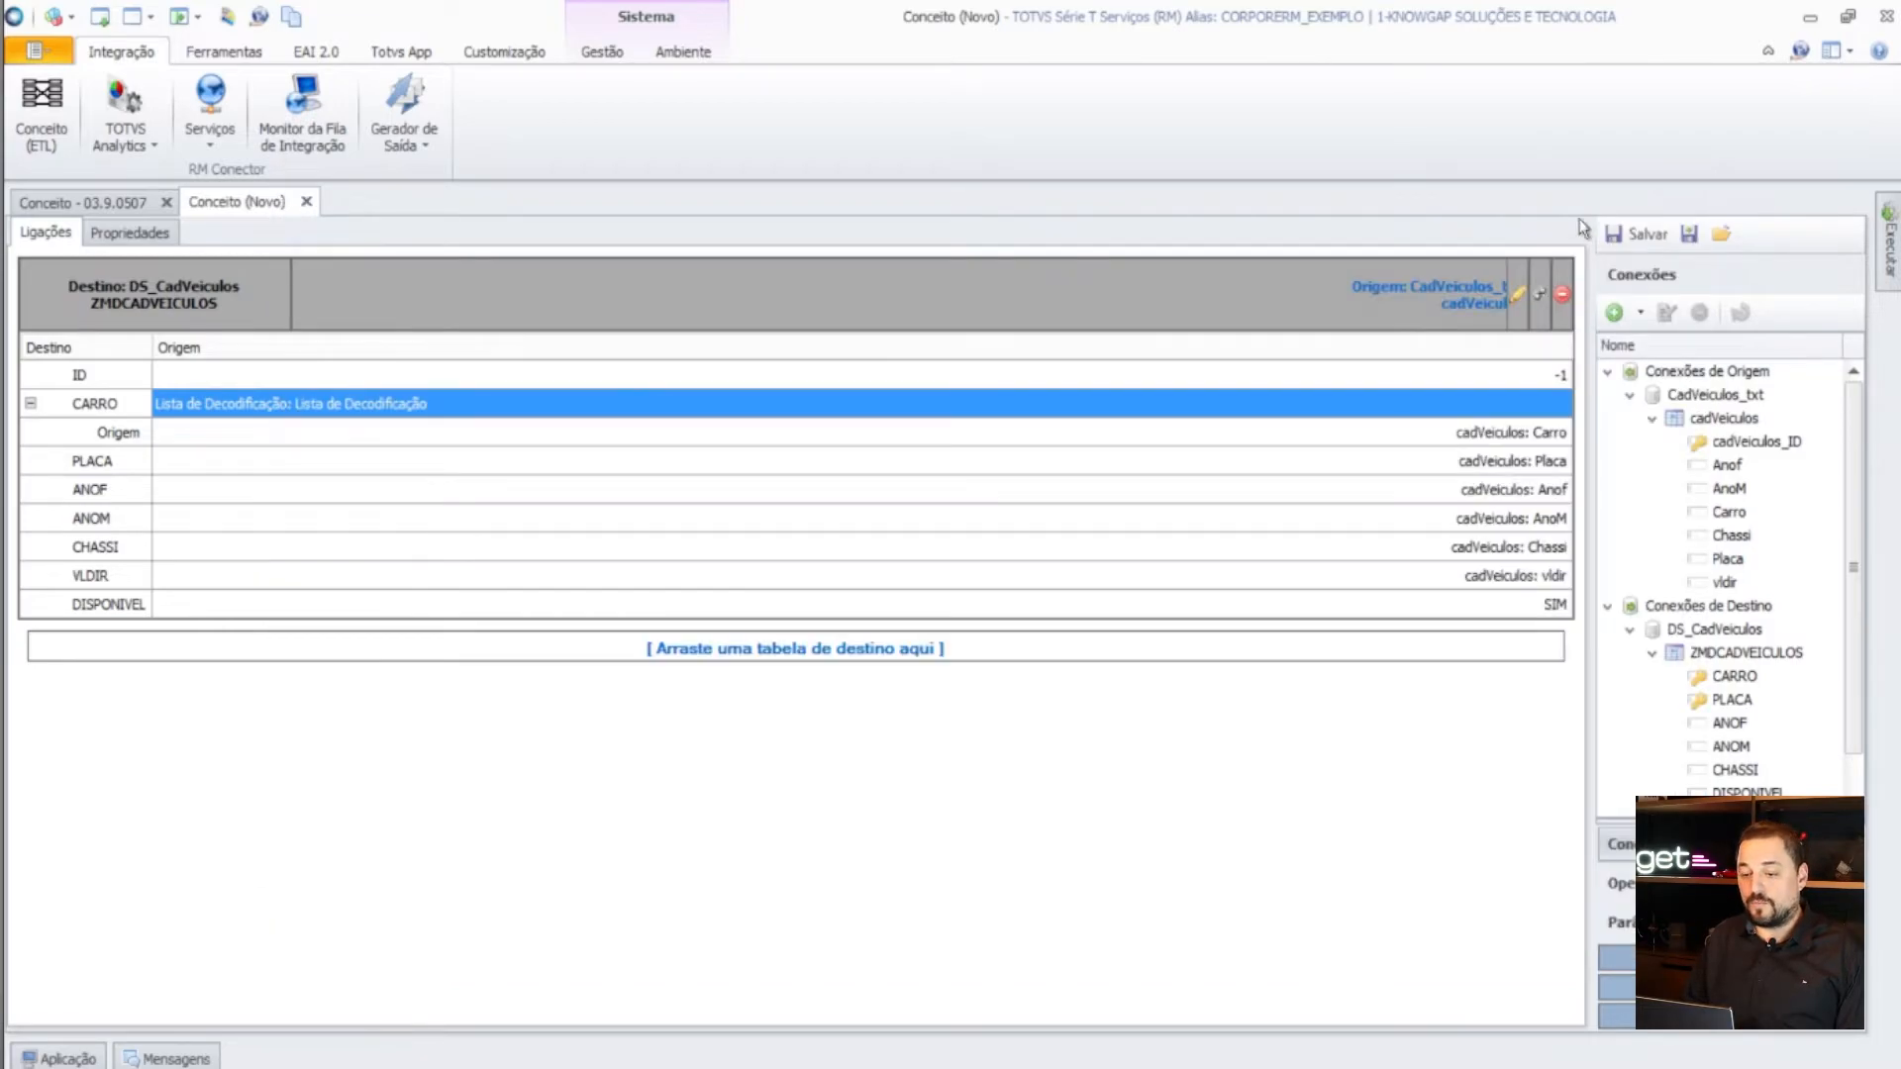
- Open the CadVeiculos_txt connection and view the cadVeiculos table's properties
click(1725, 395)
click(1668, 313)
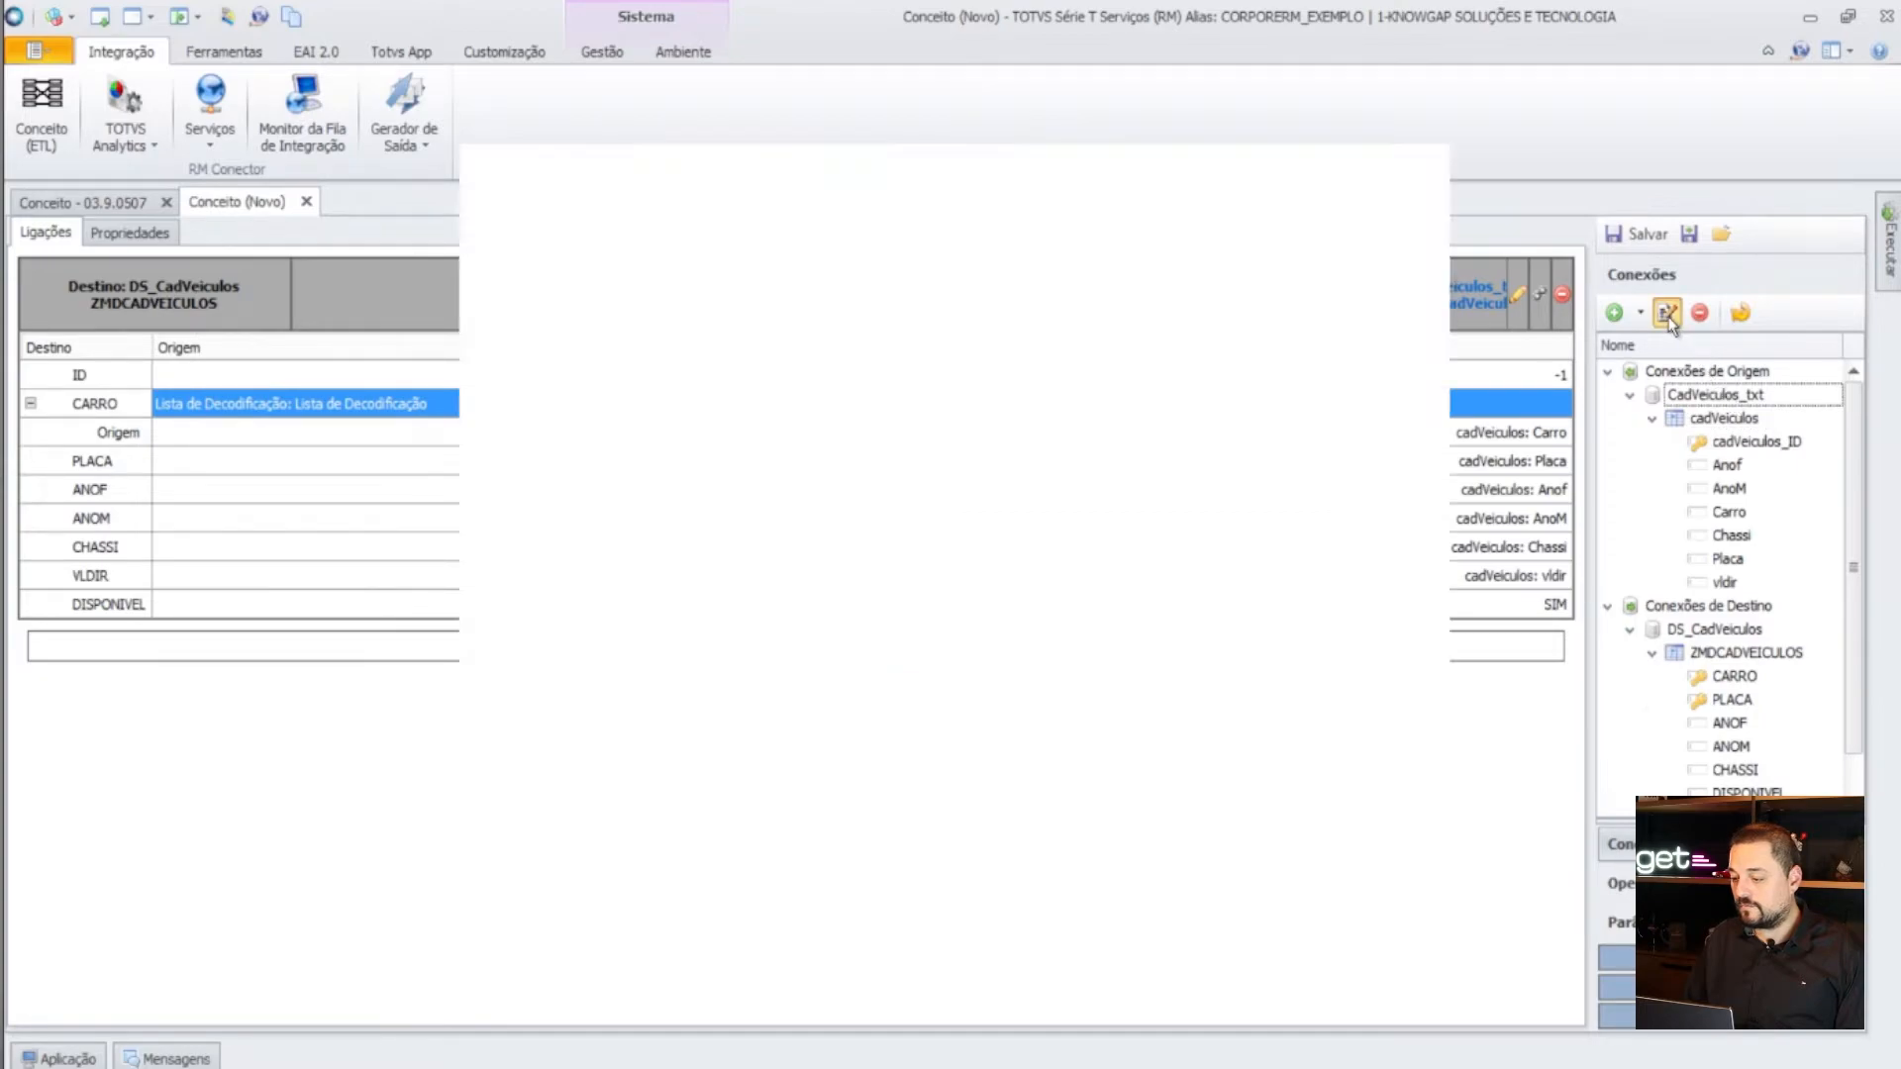
click(588, 271)
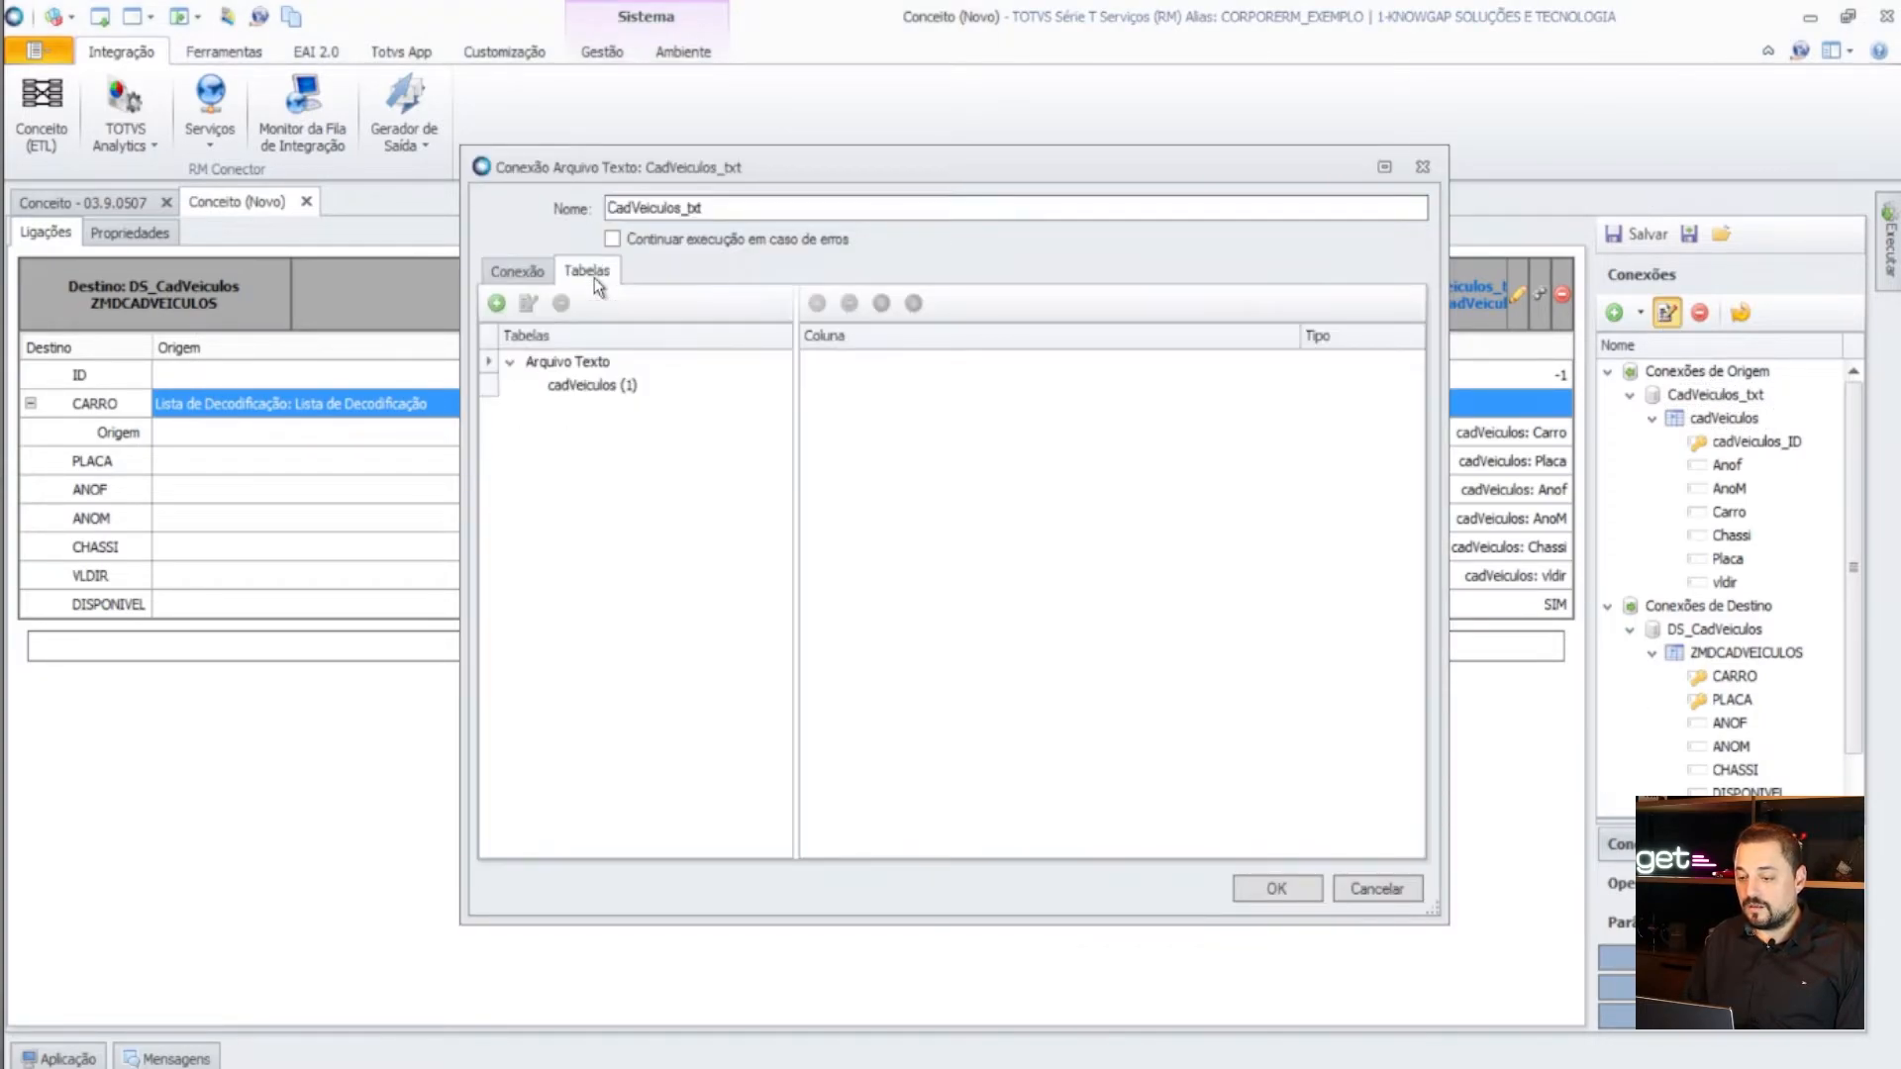
click(626, 387)
click(528, 303)
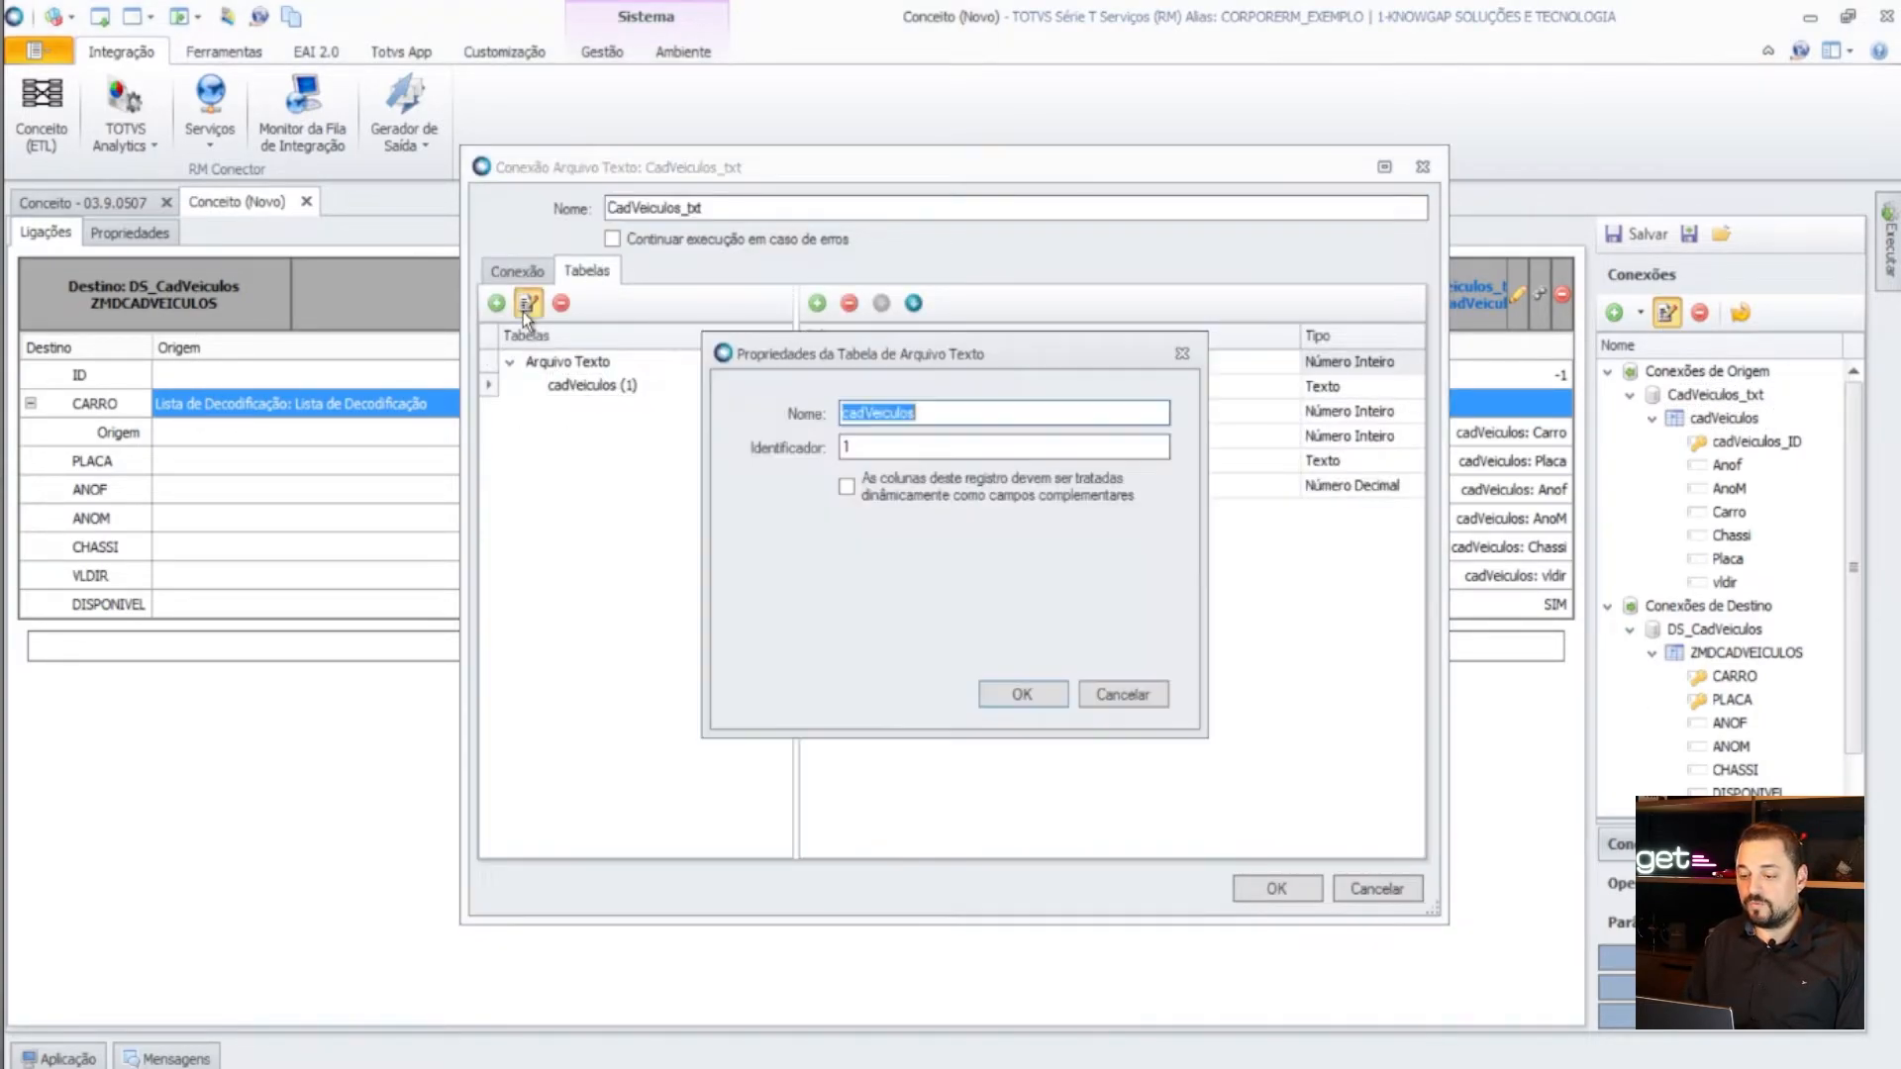
- Leave the table identifier as 1, cancel the table properties and close the connection with OK
click(867, 449)
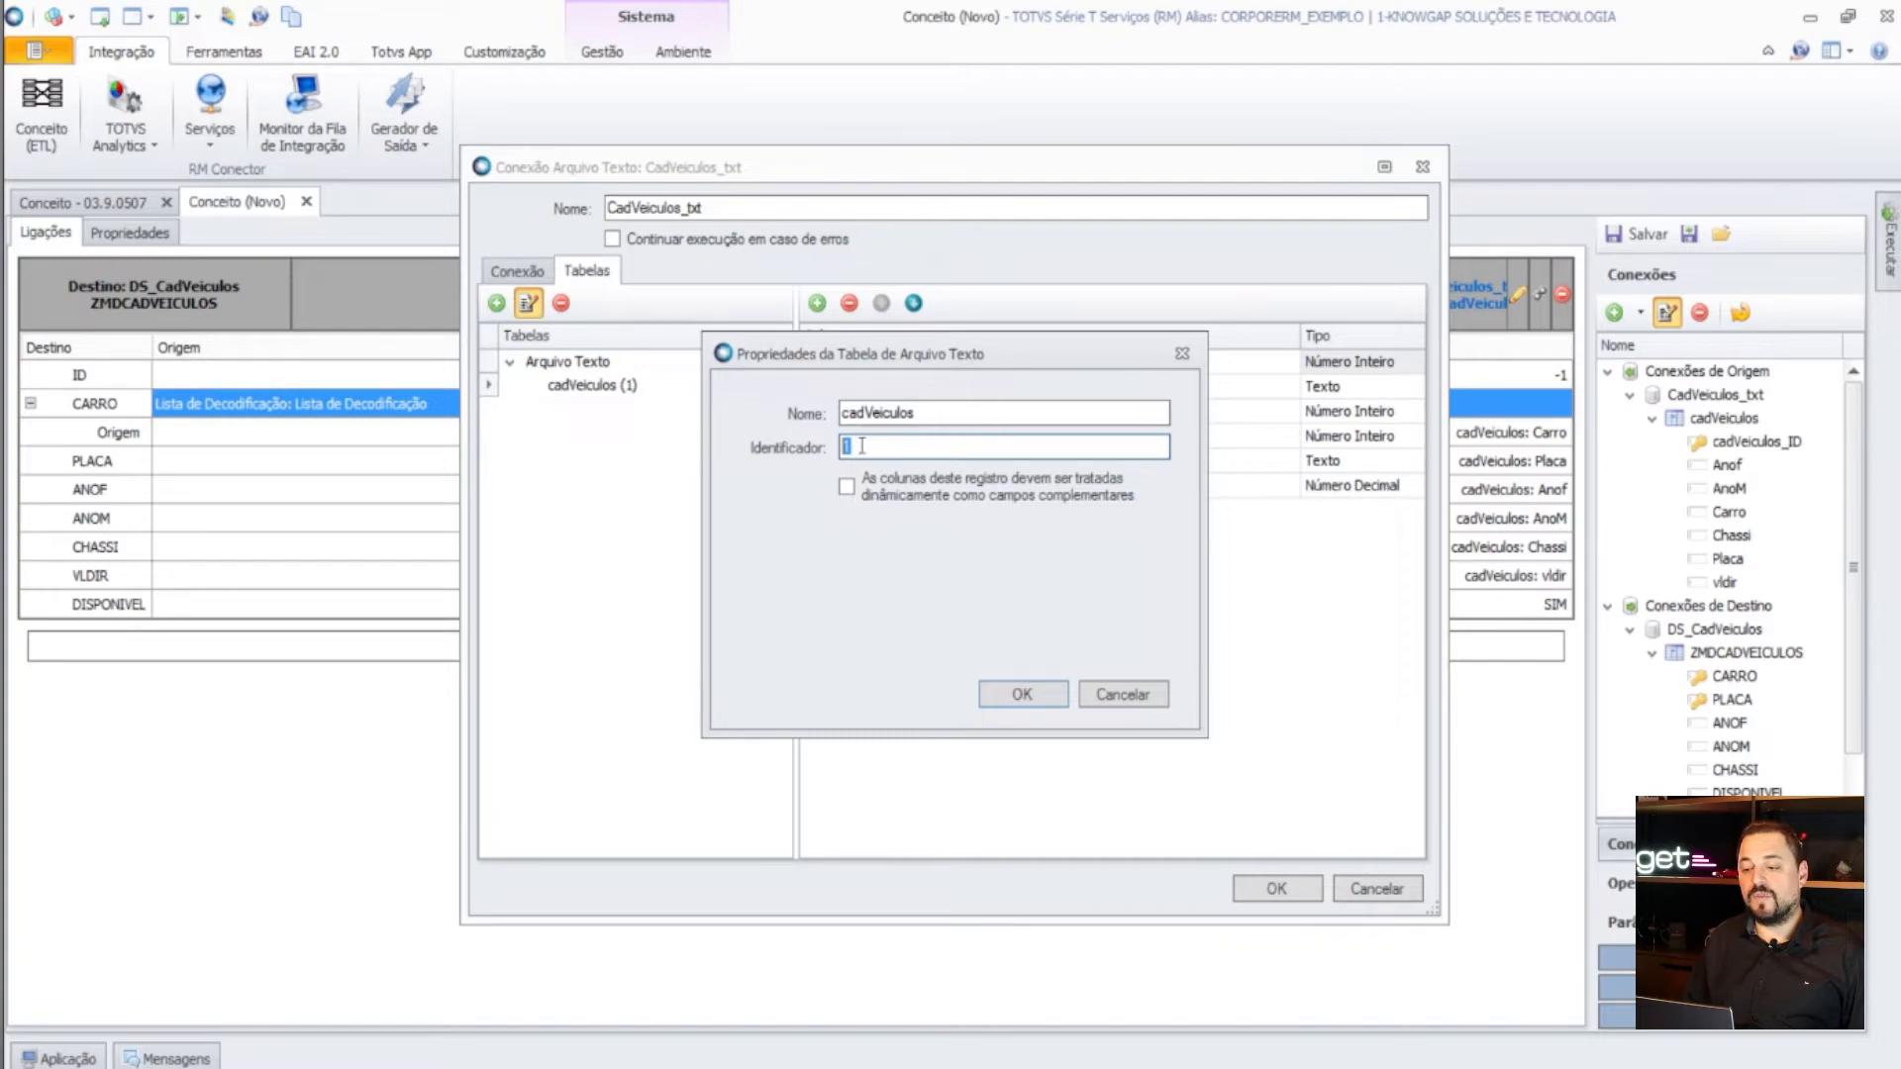
double_click(853, 445)
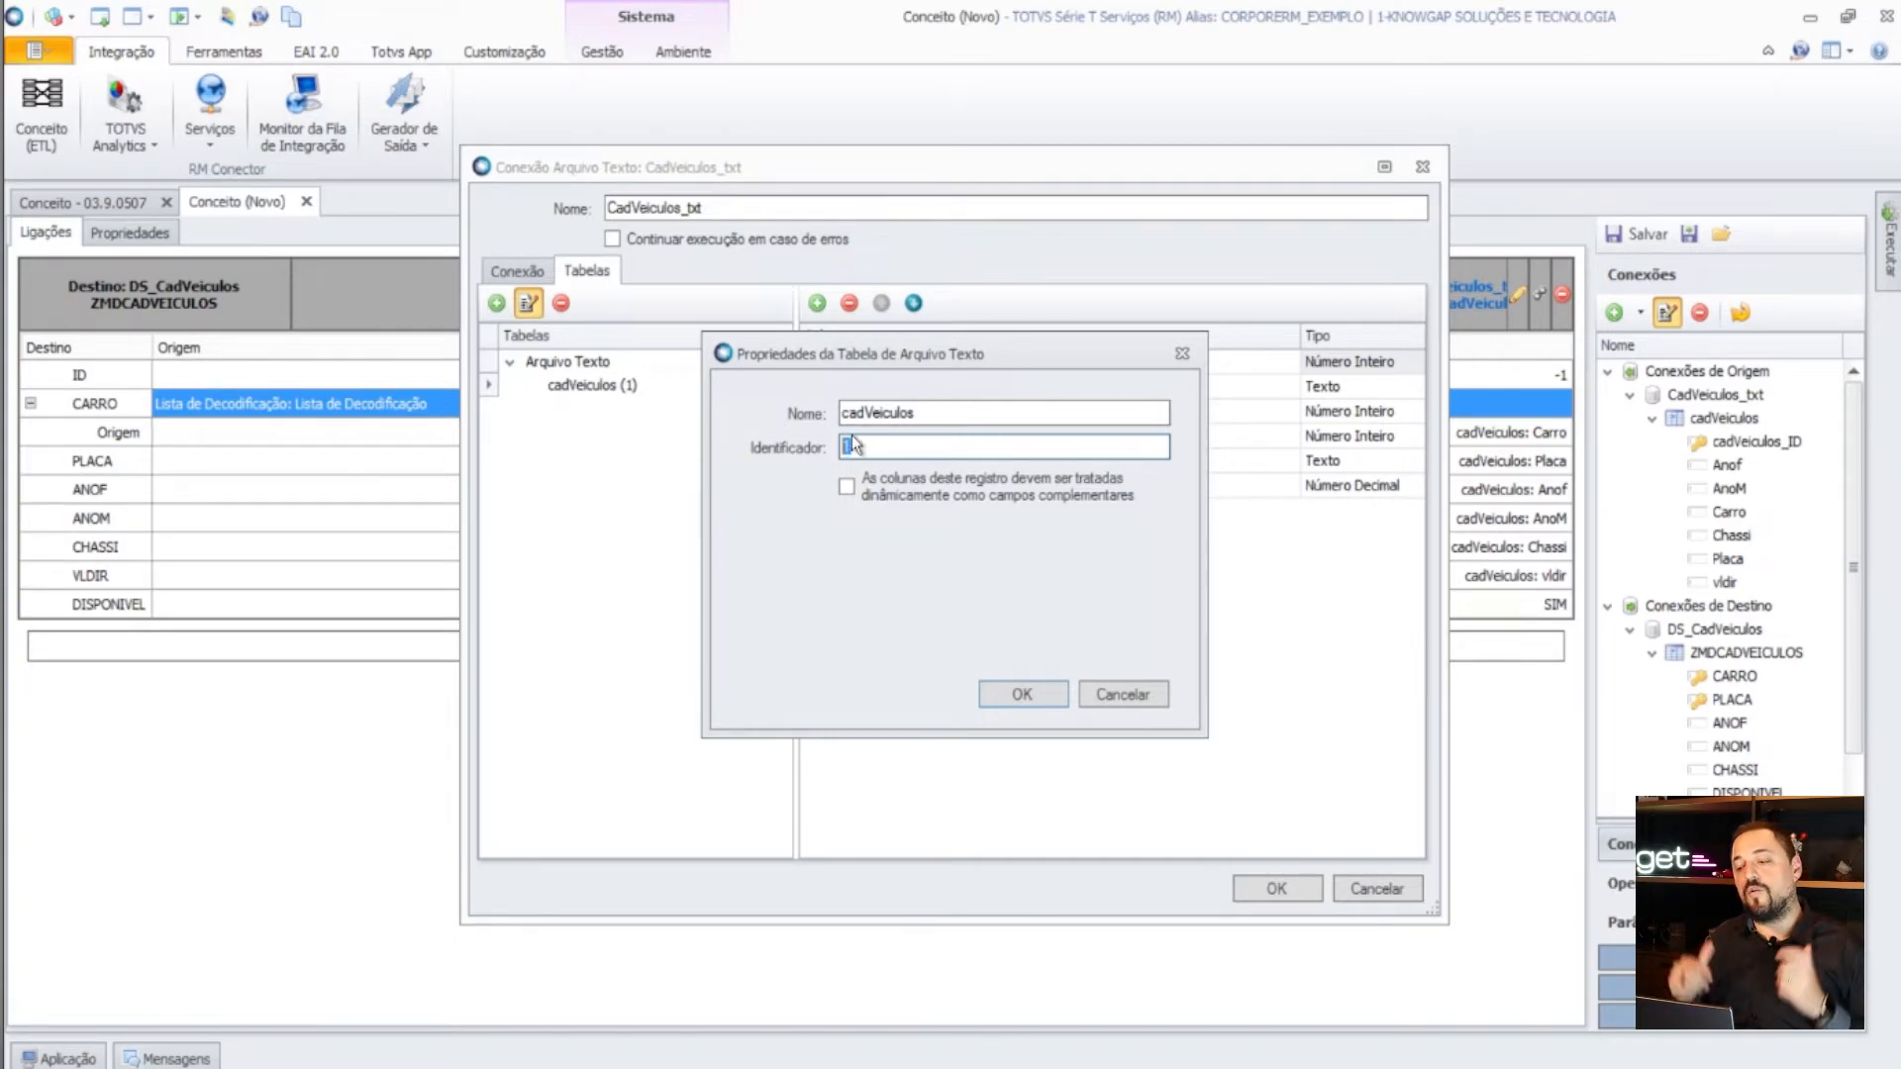
text(A)
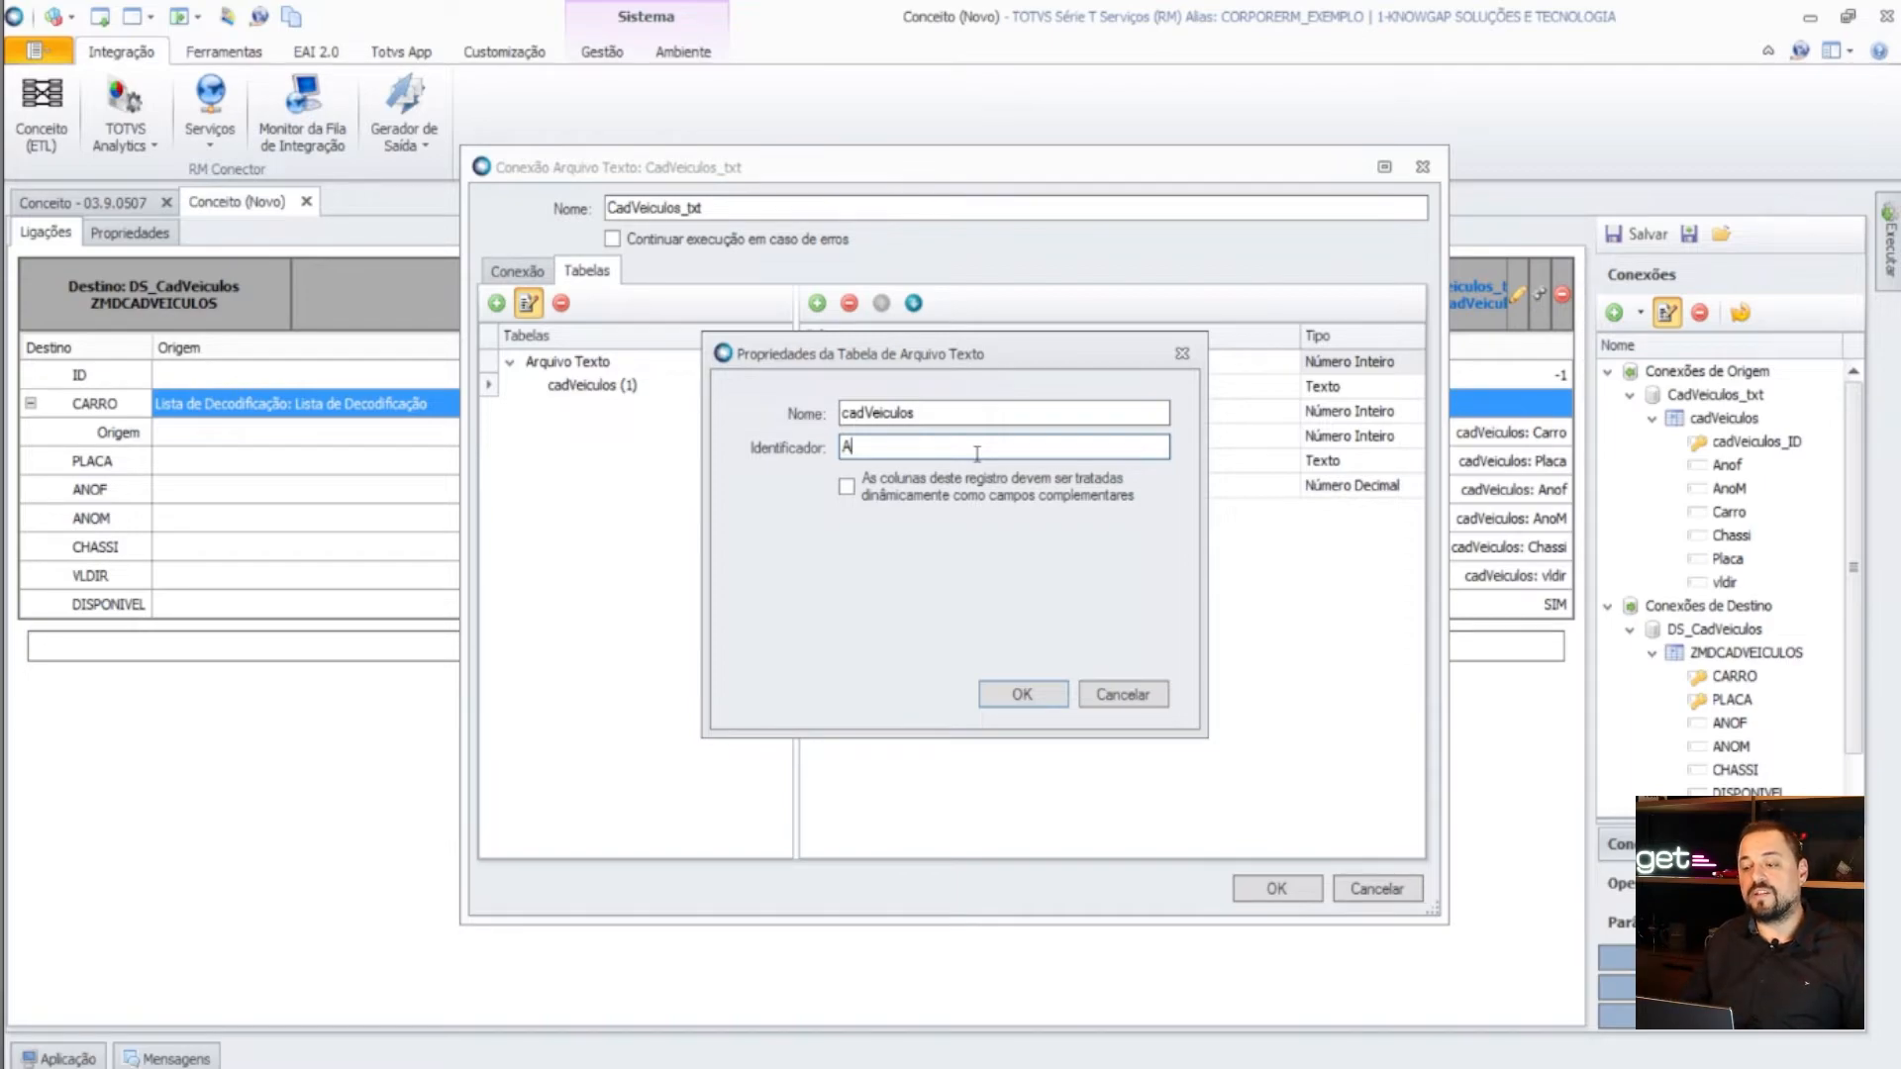
key(BackSpace)
text(1)
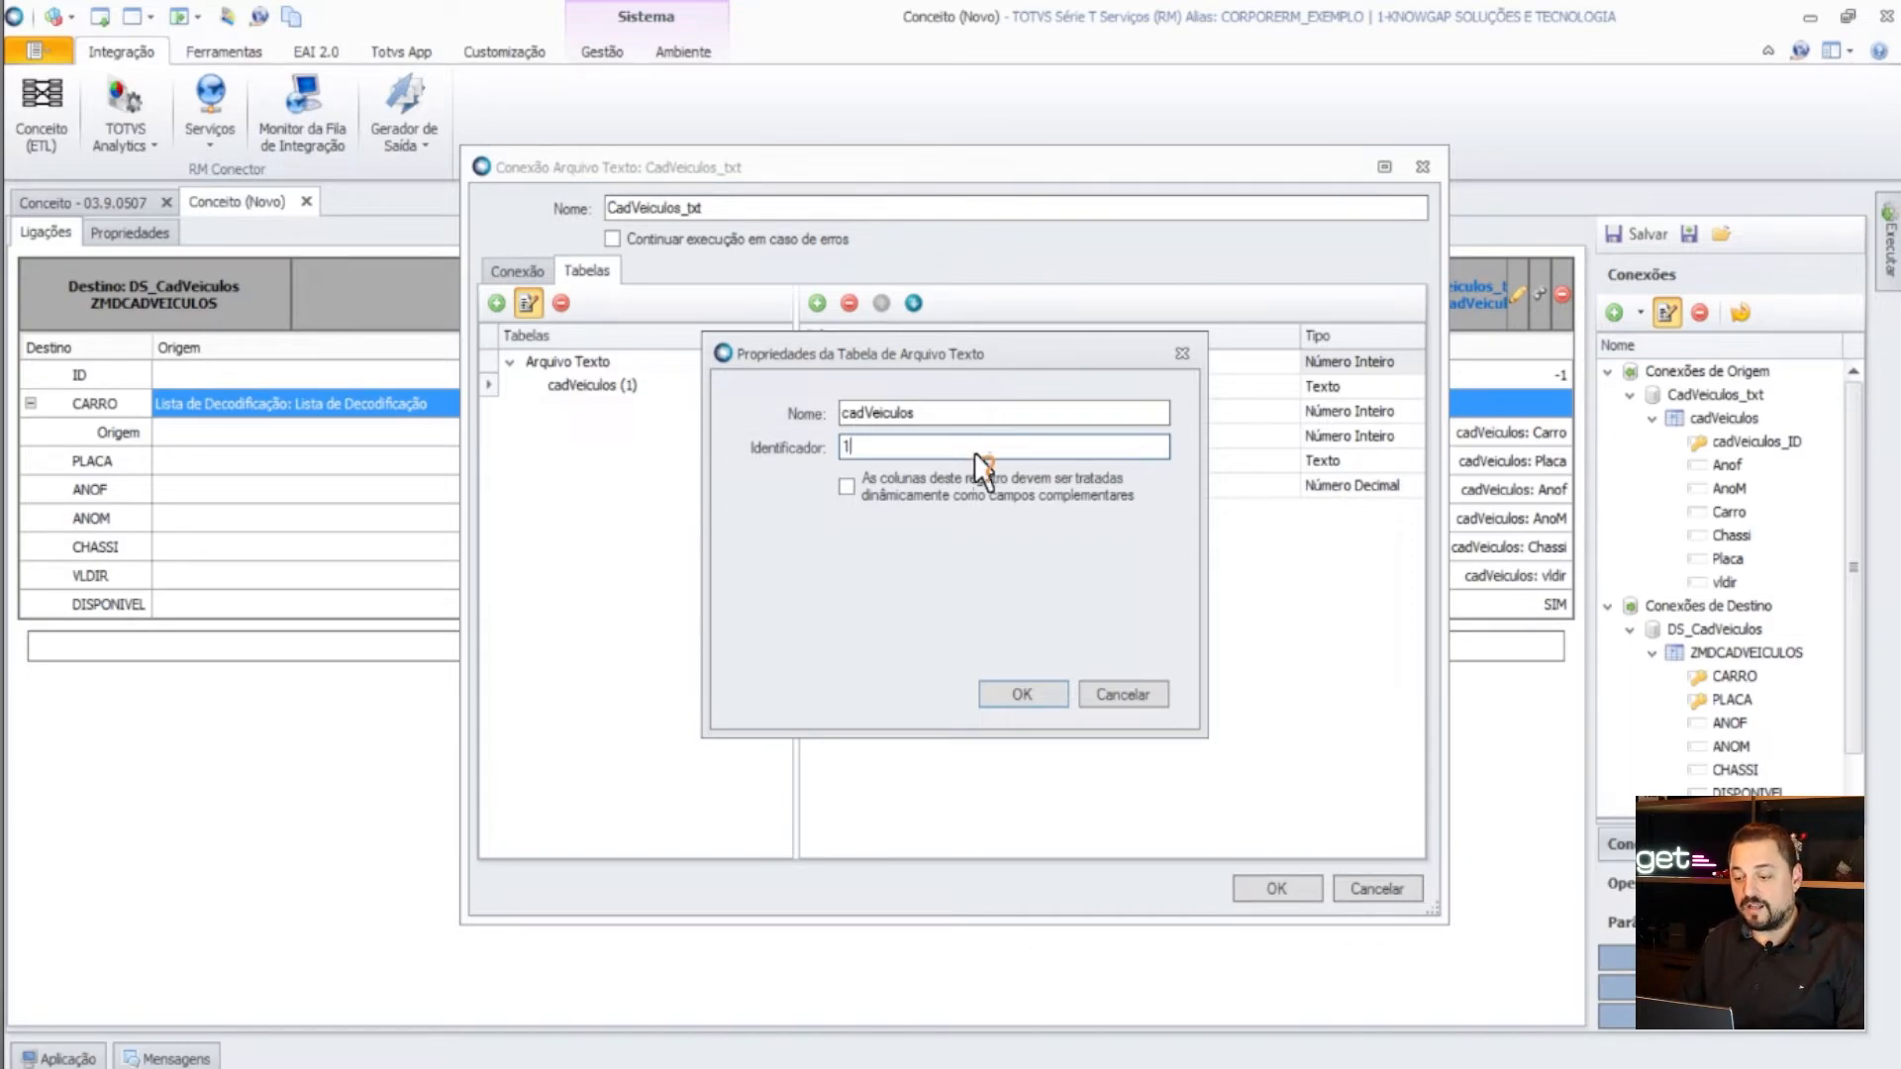
click(1138, 697)
click(1268, 886)
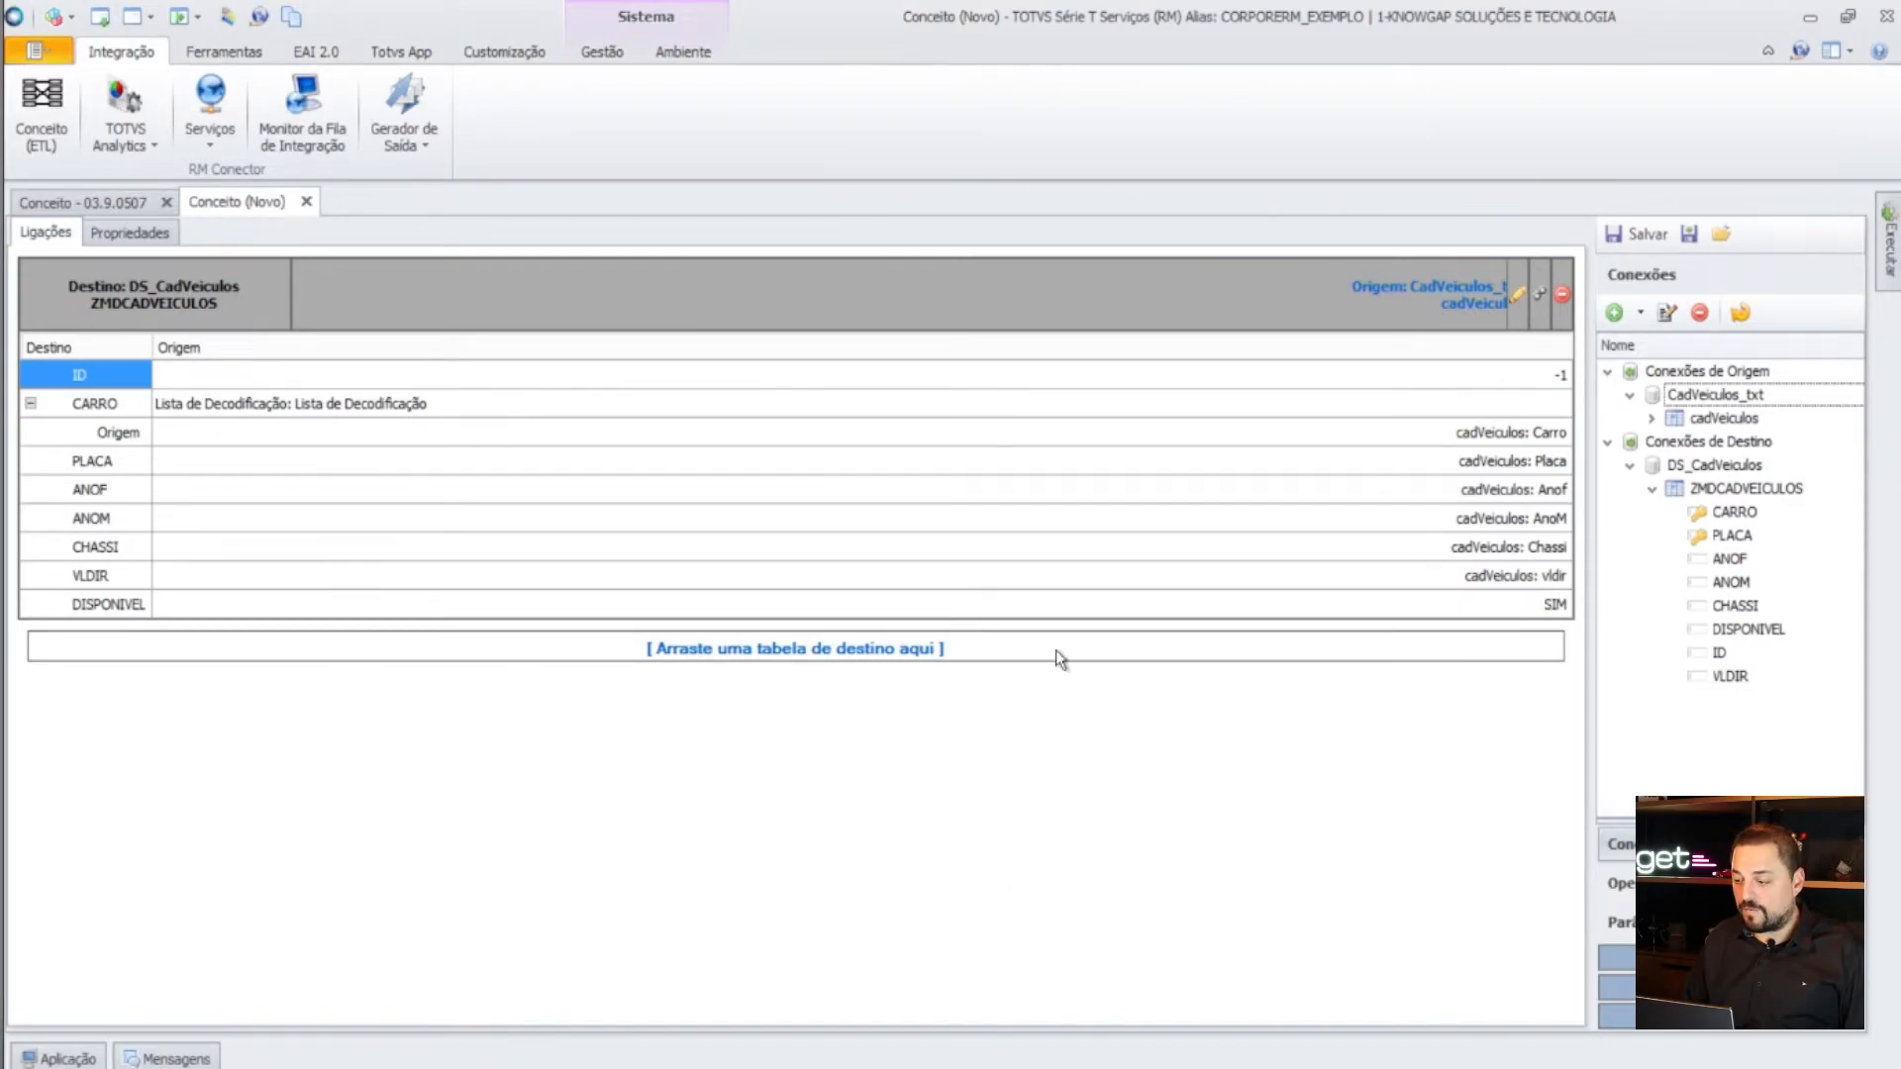
- Minimize the remote session and start a new blank Excel workbook
mouse_move(1229, 20)
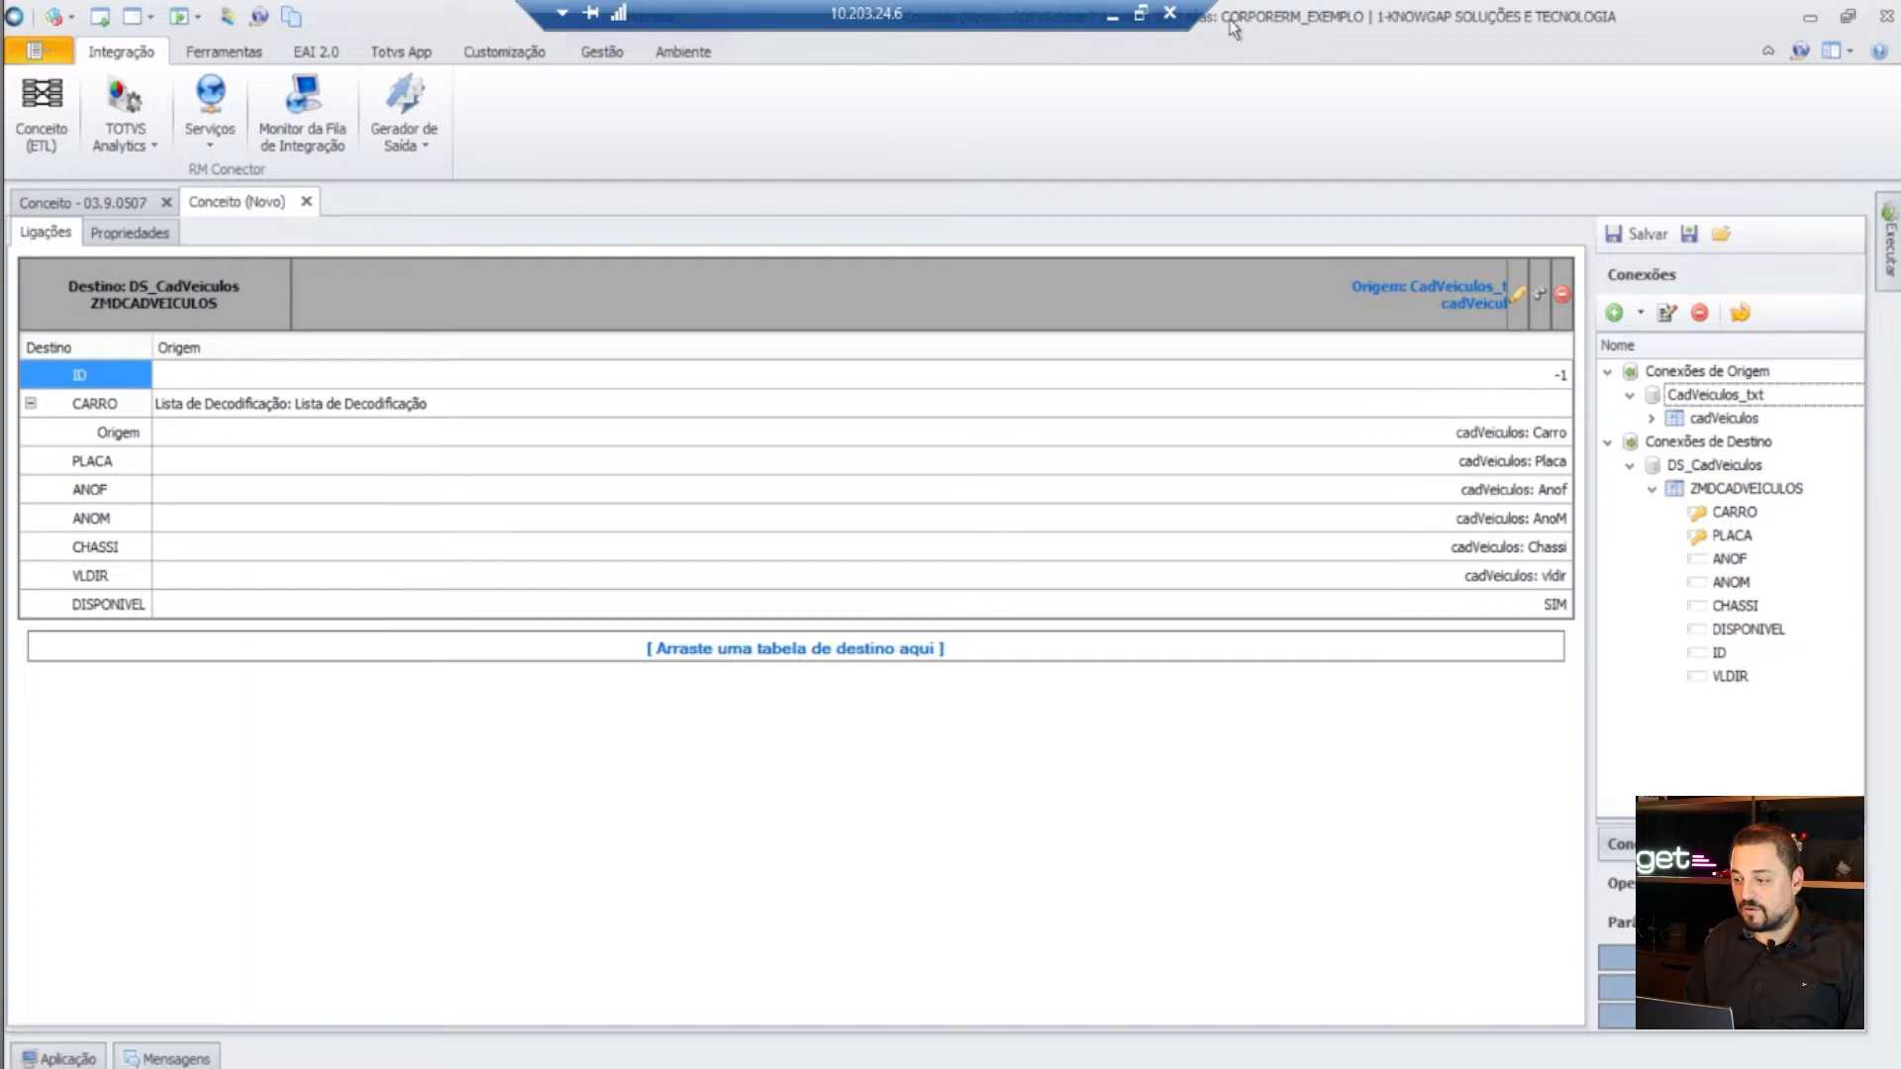
click(1122, 14)
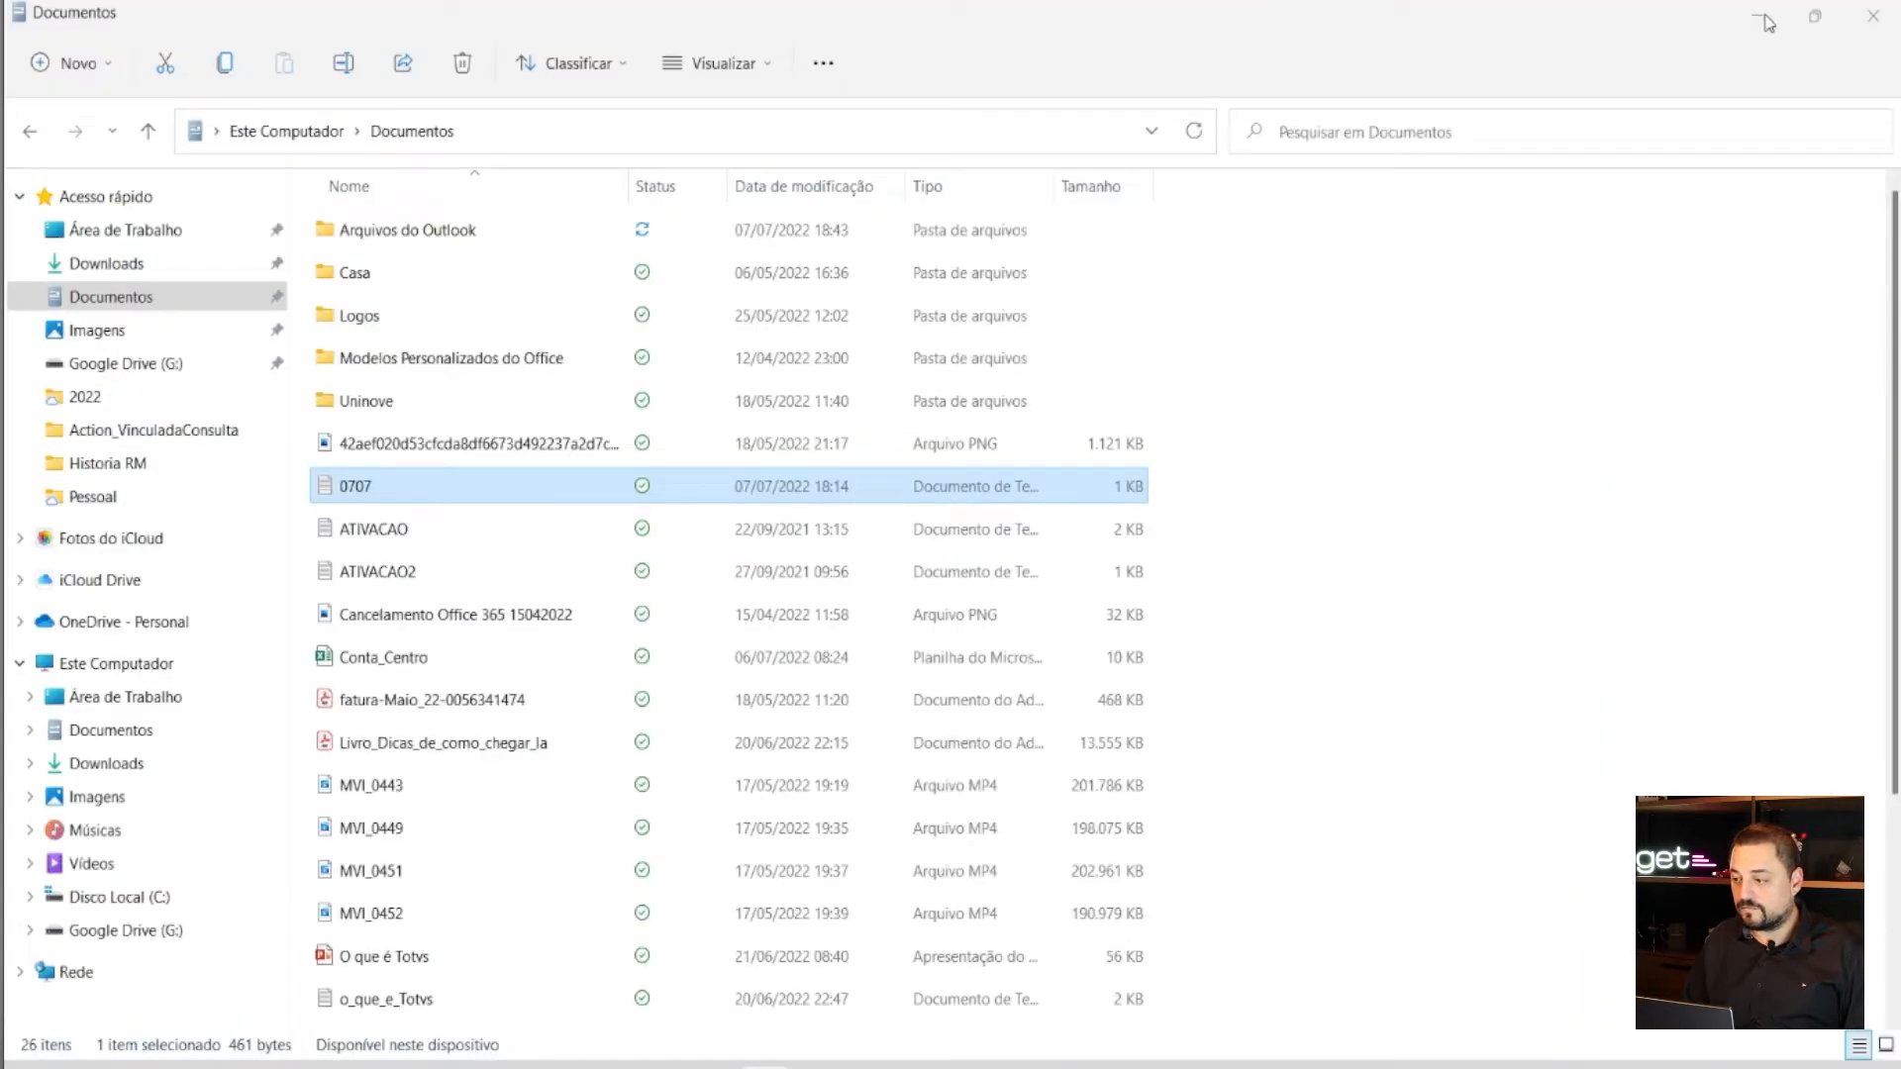
click(1758, 16)
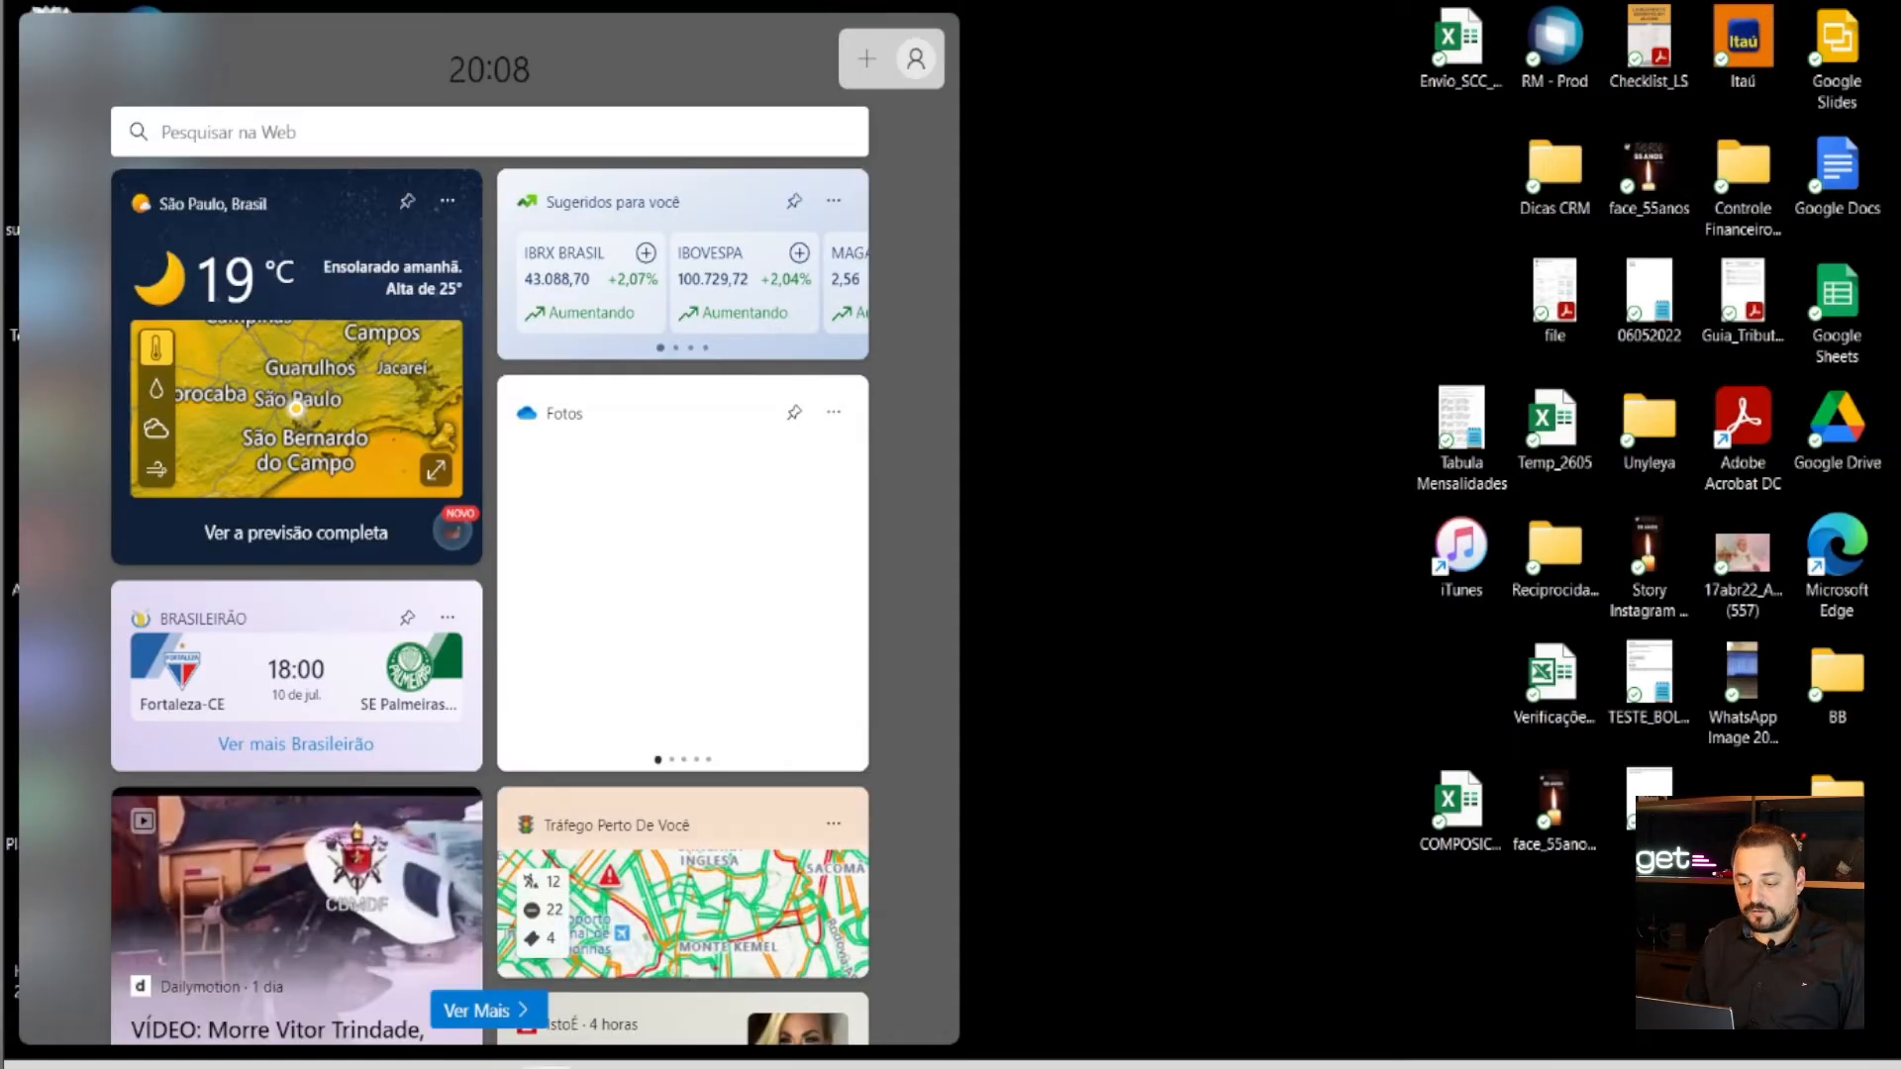
click(545, 1067)
click(895, 325)
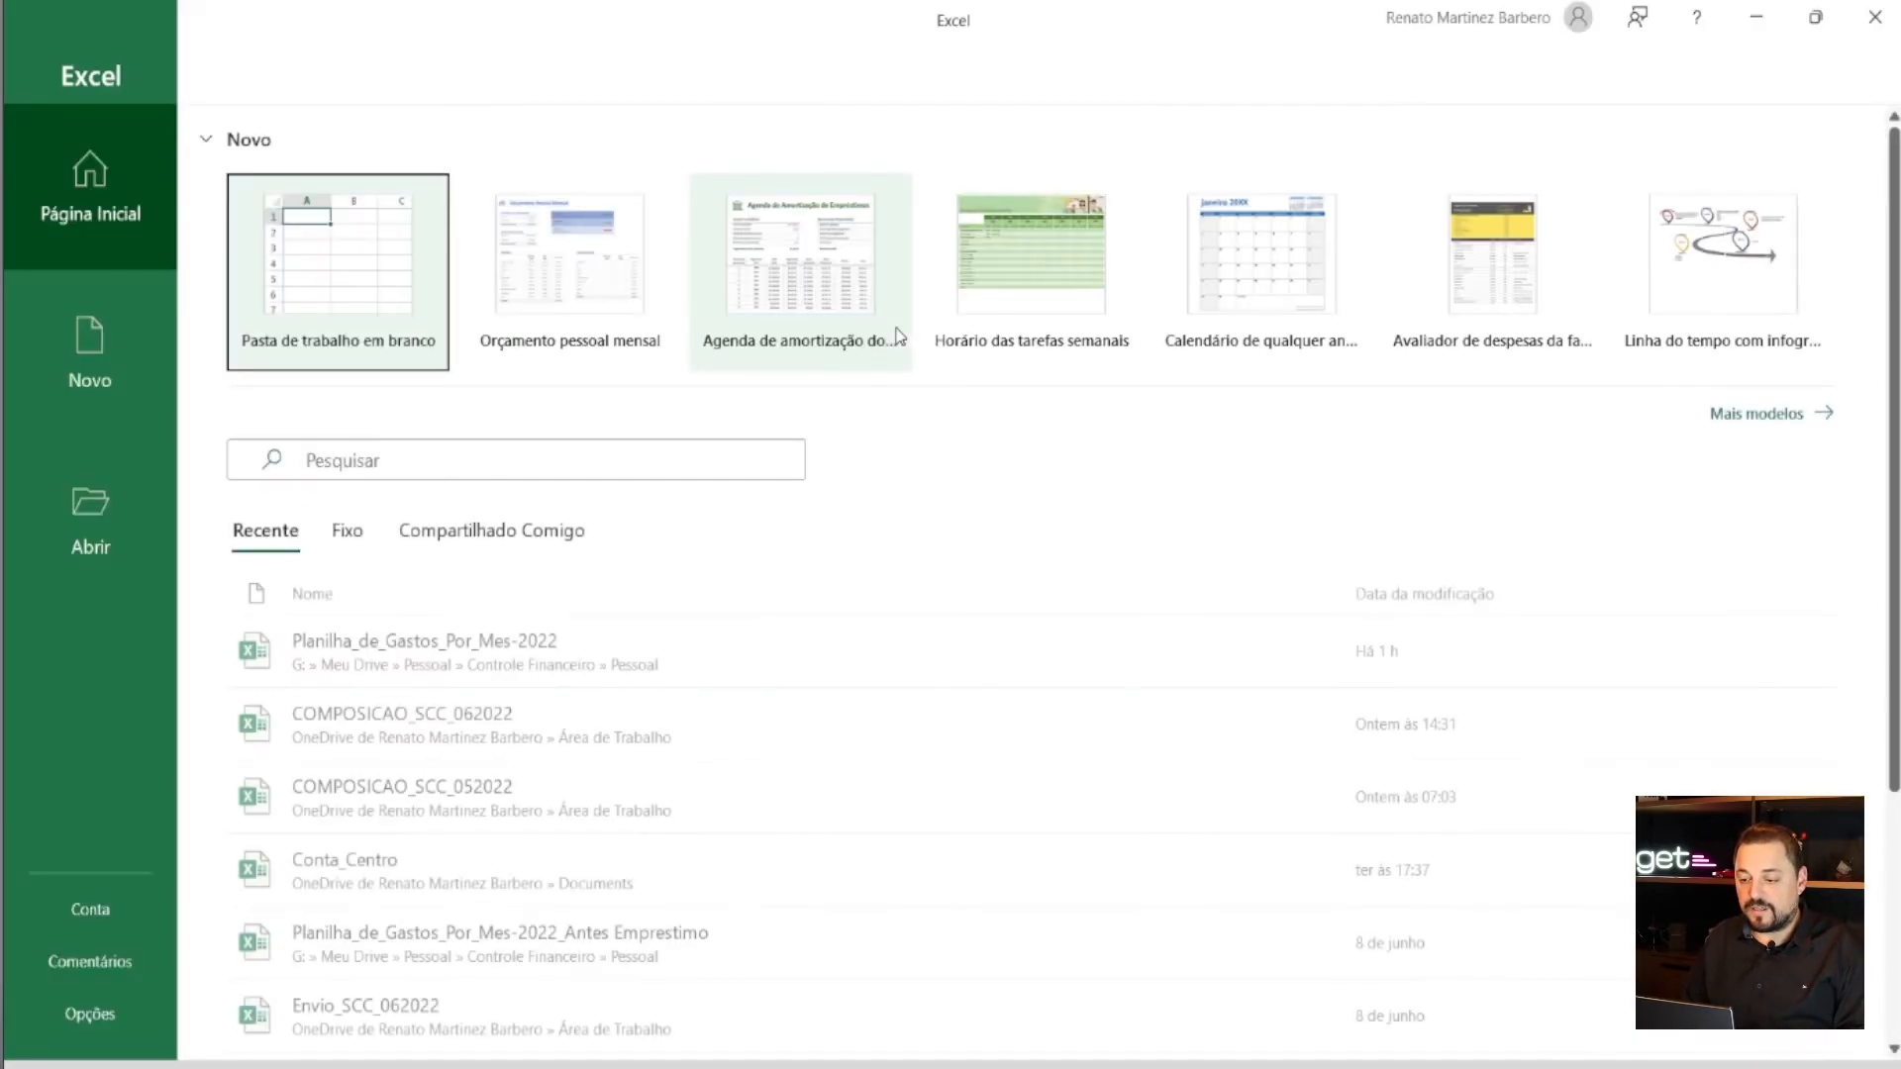
click(386, 272)
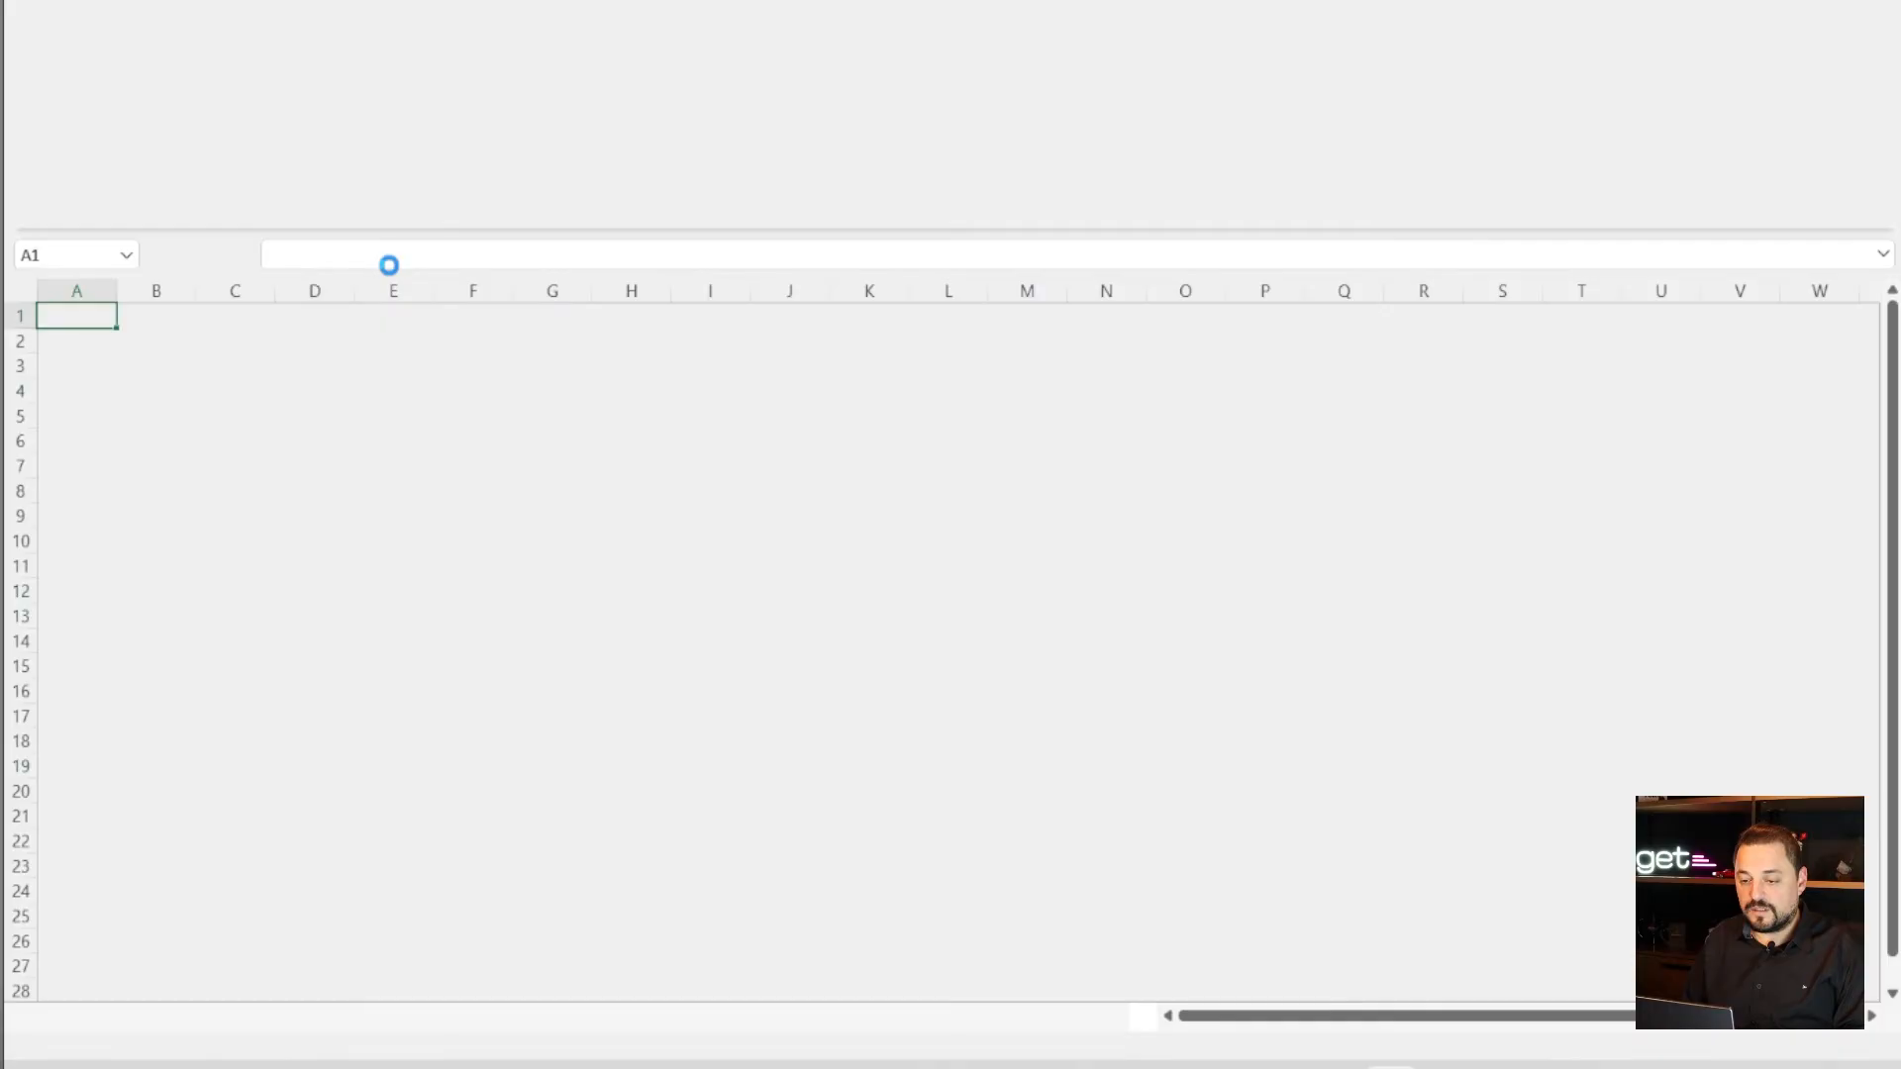
- Enter the header ID in cell A1
click(94, 318)
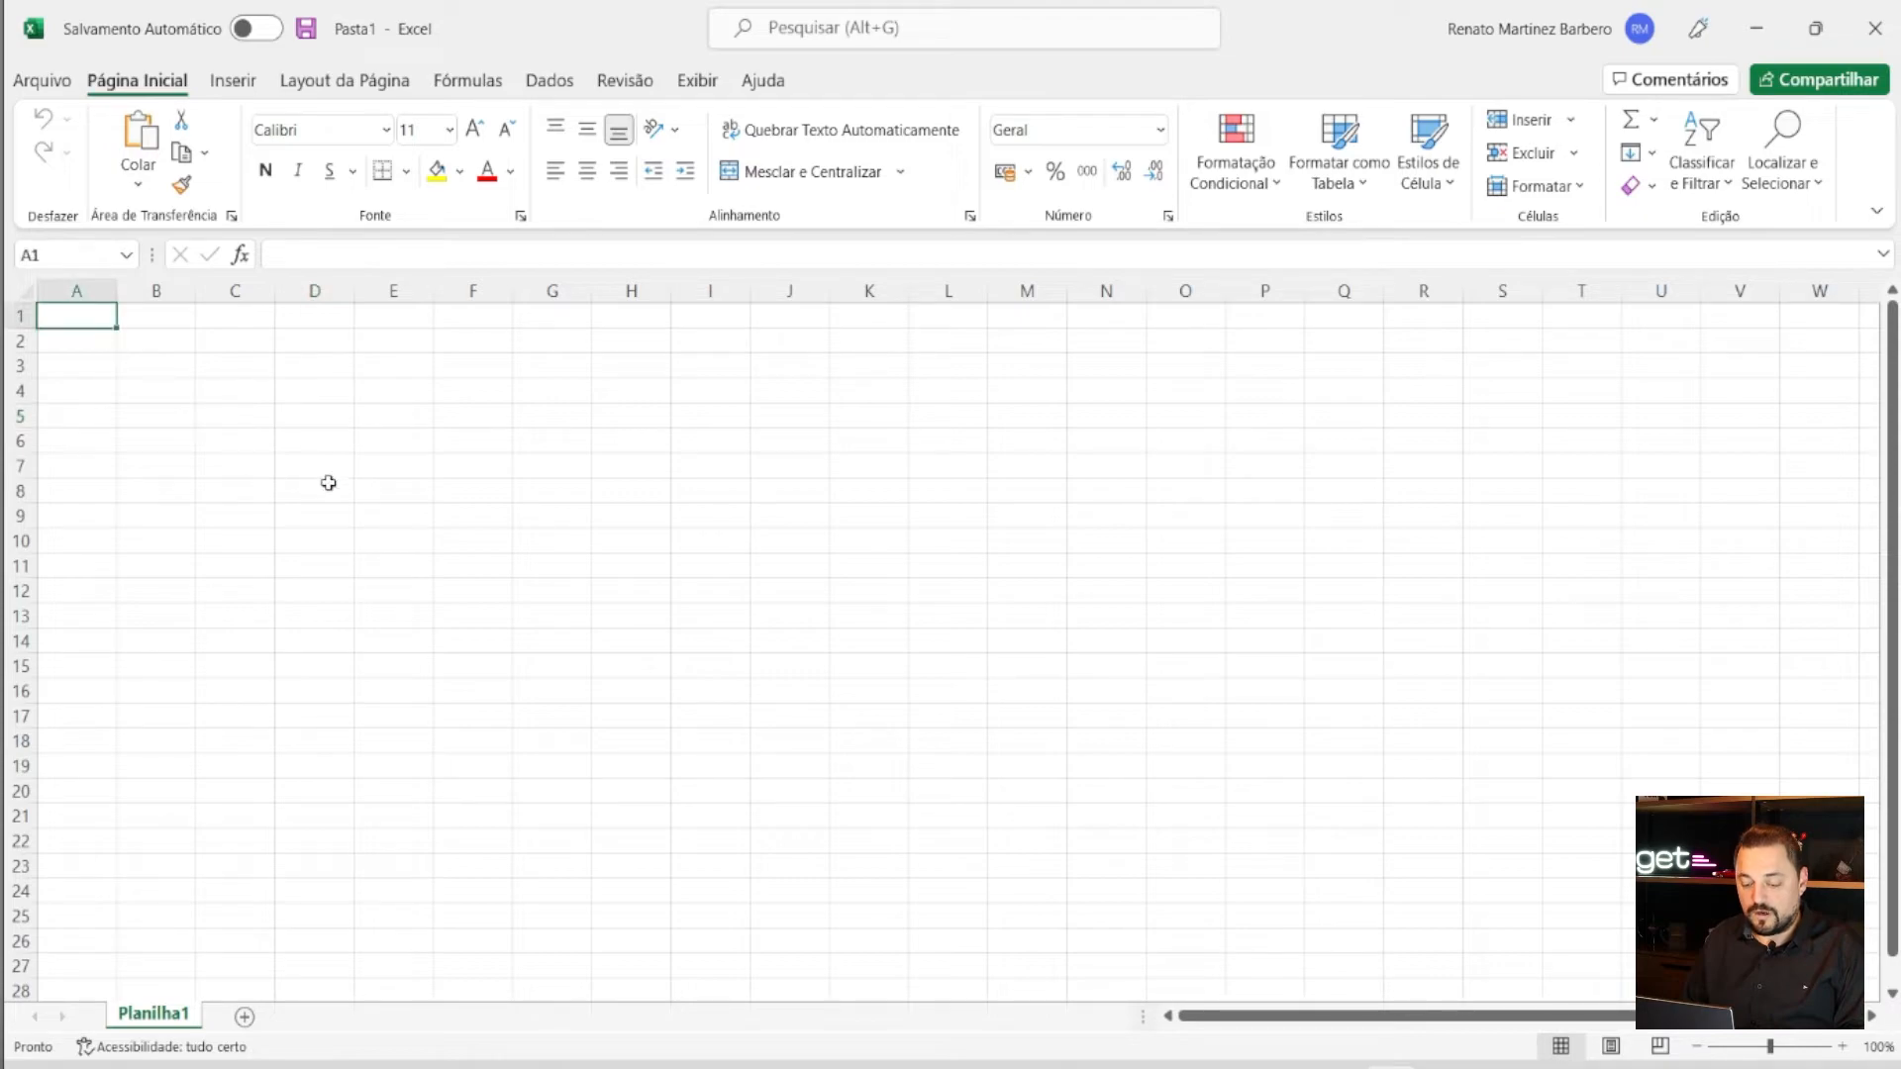
text(ID)
key(Tab)
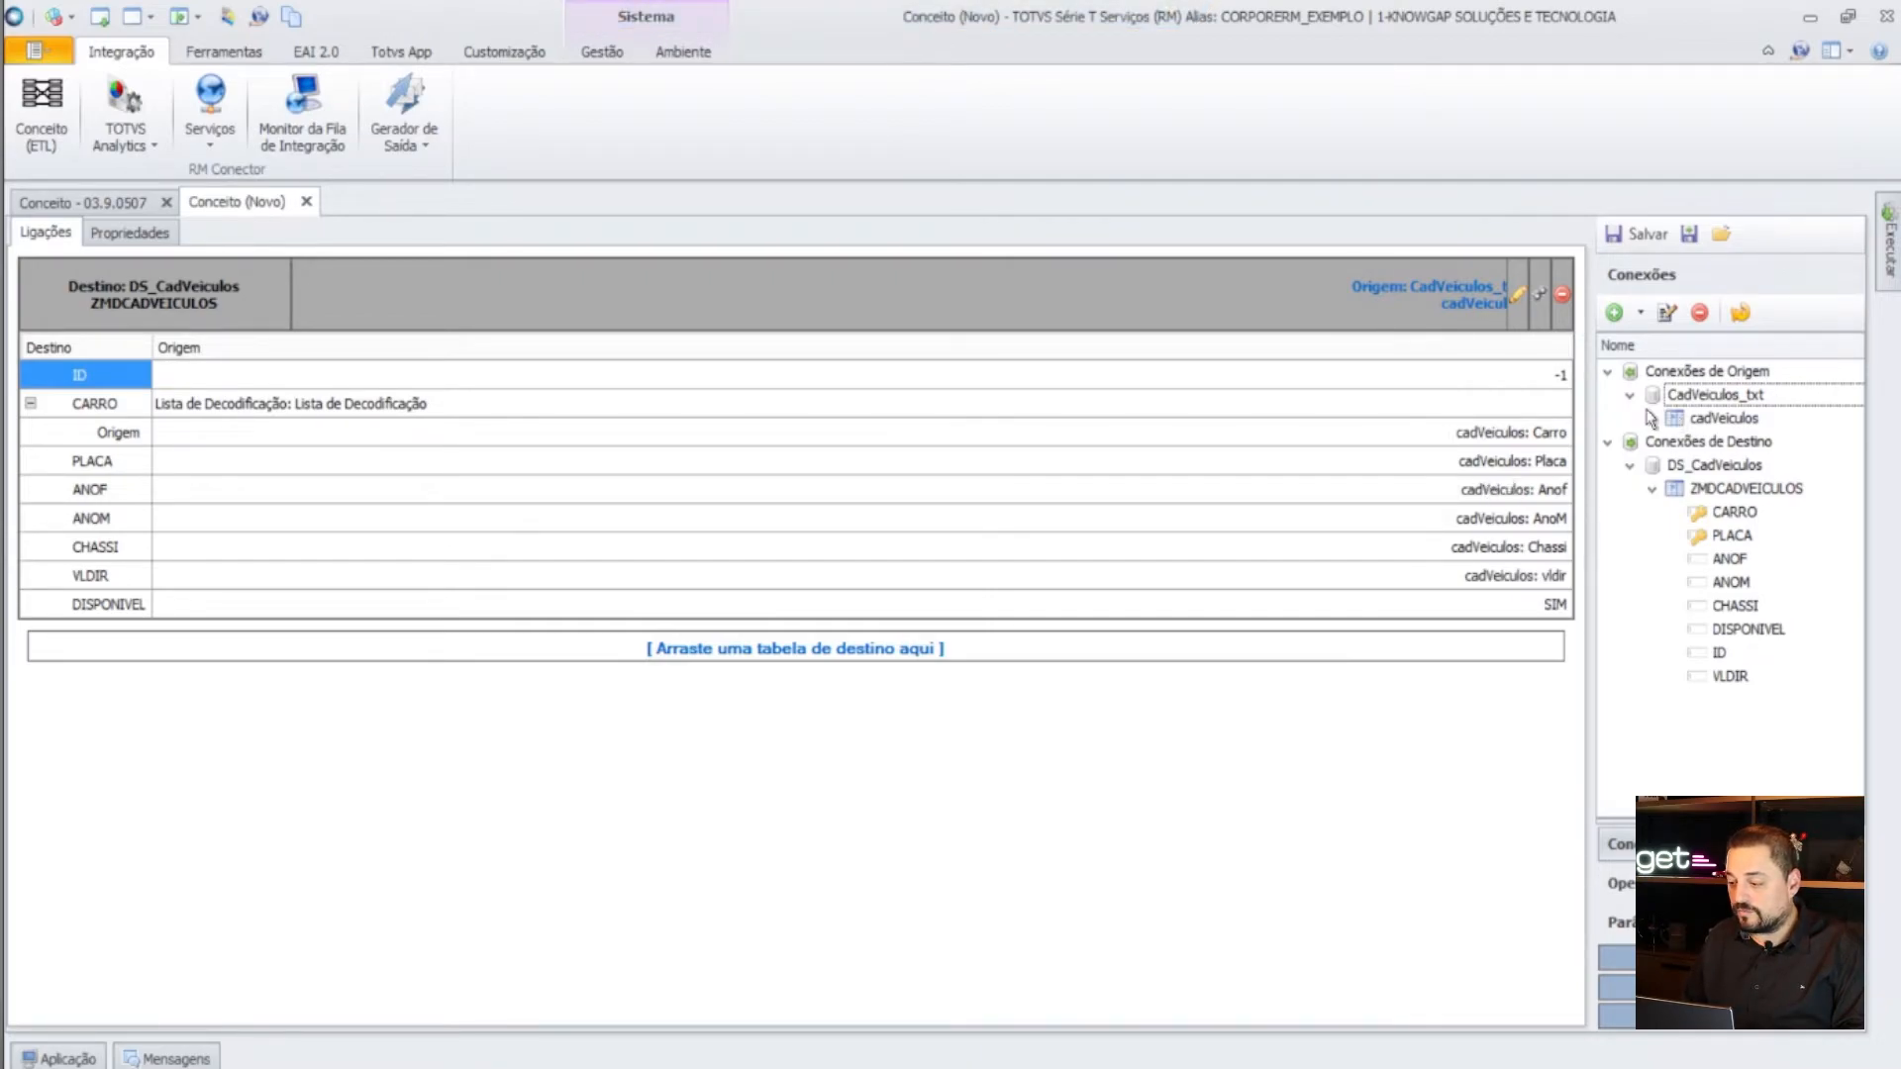
- Inspect the cadVeiculos table columns in the CadVeiculos_txt connection, cancel, and return to Excel
click(1667, 313)
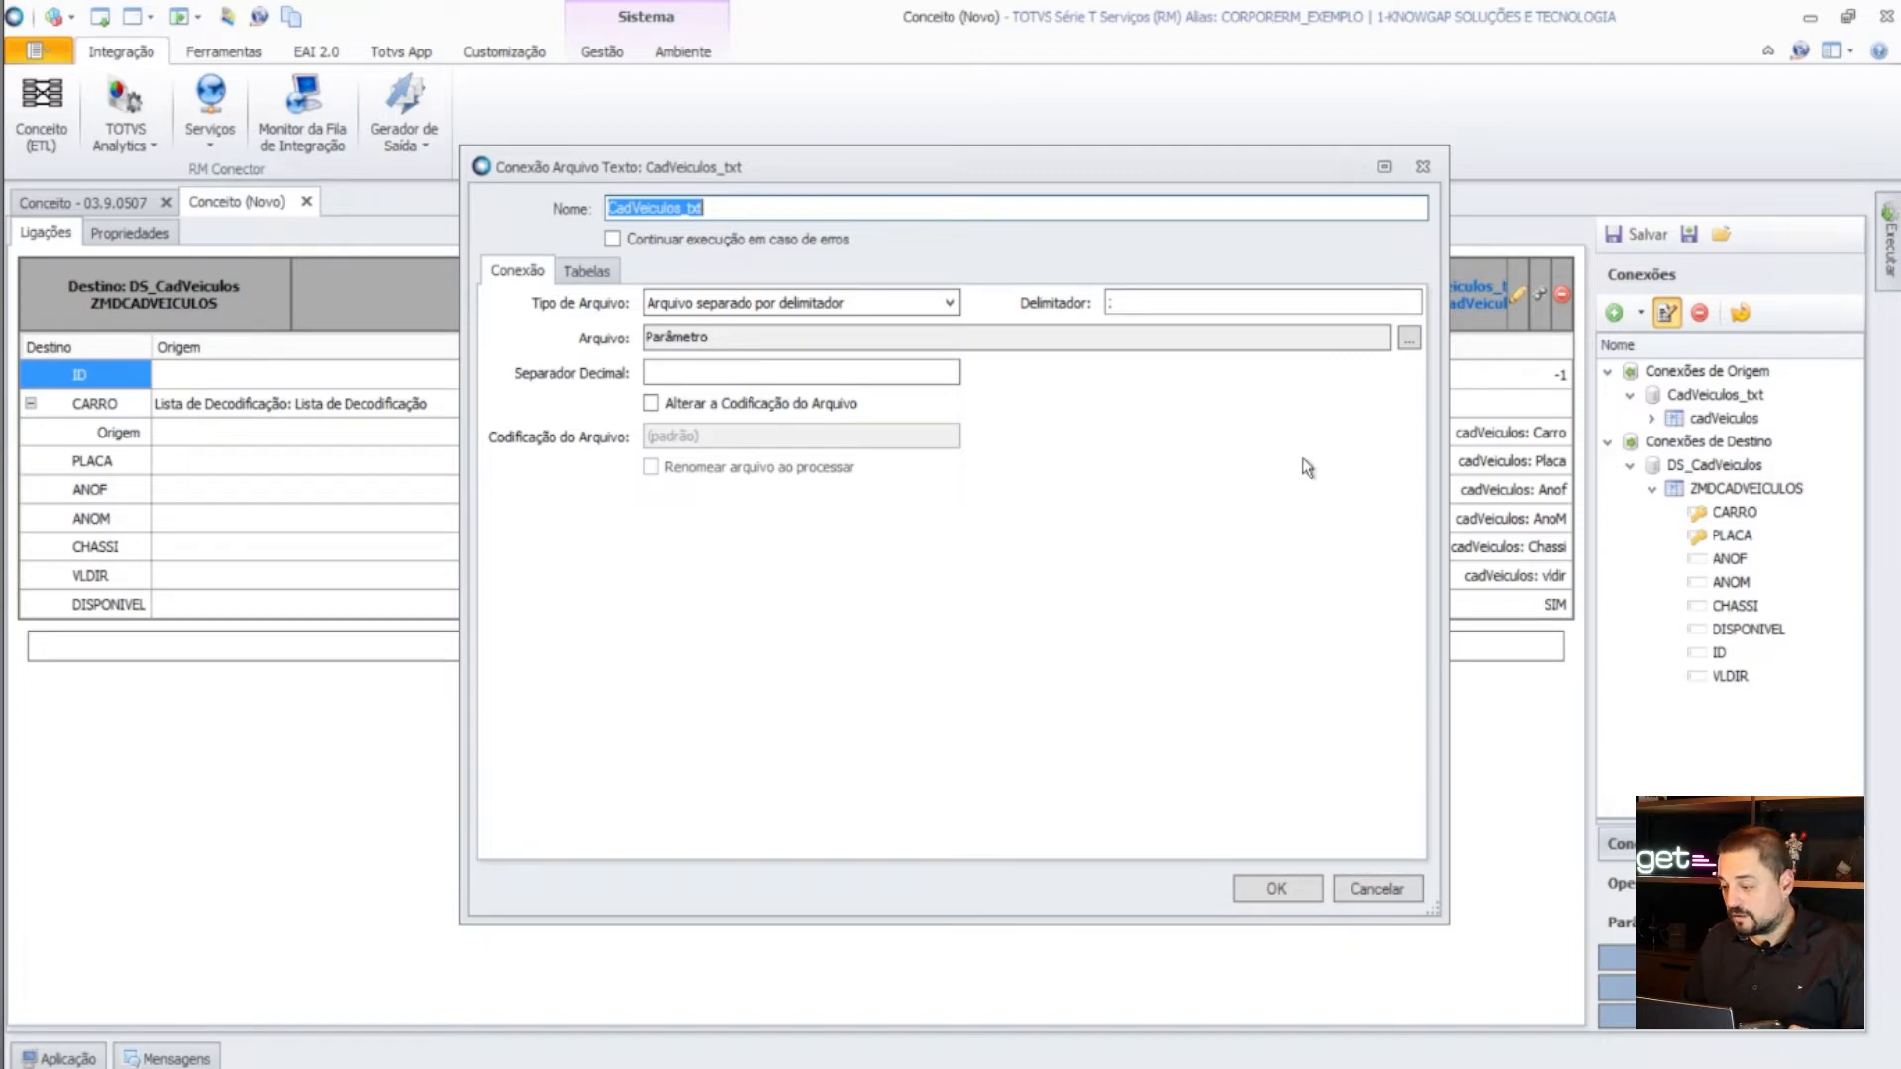
click(586, 270)
click(606, 388)
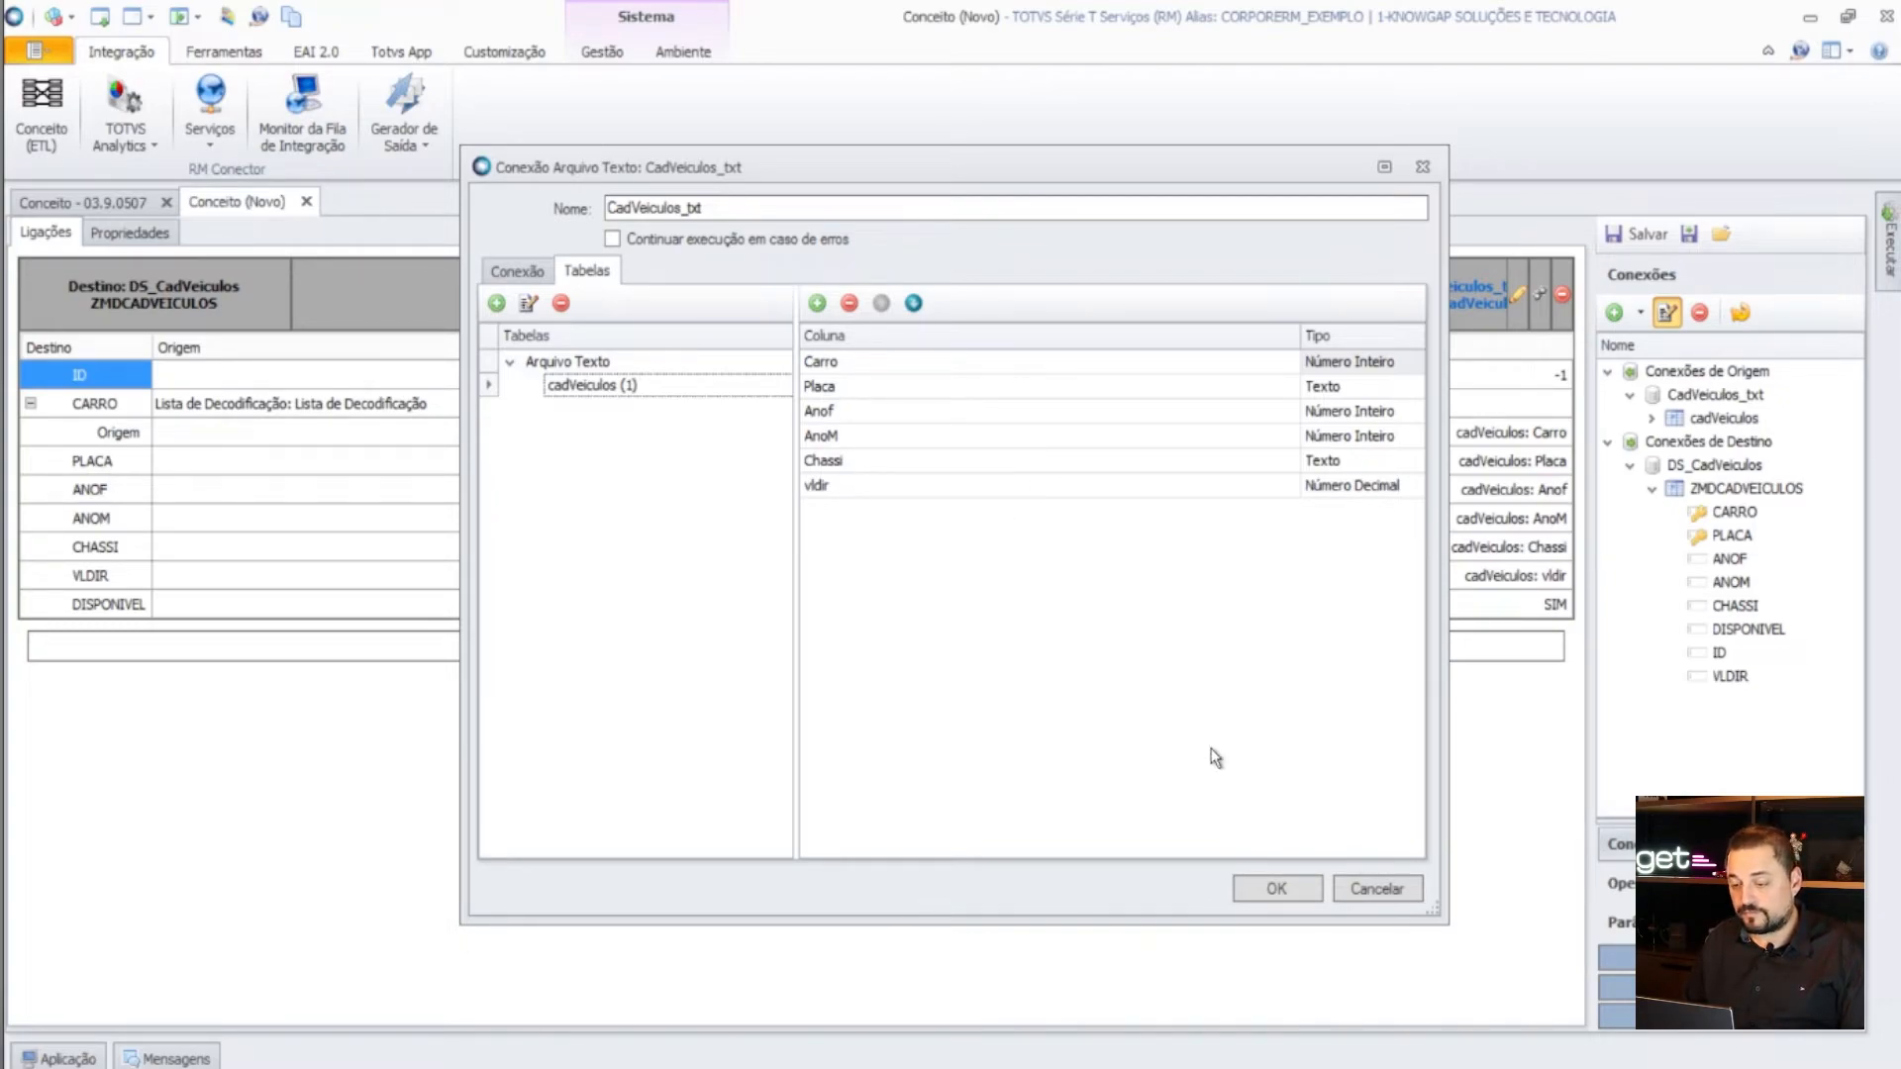
click(1366, 883)
mouse_move(1229, 17)
click(1113, 18)
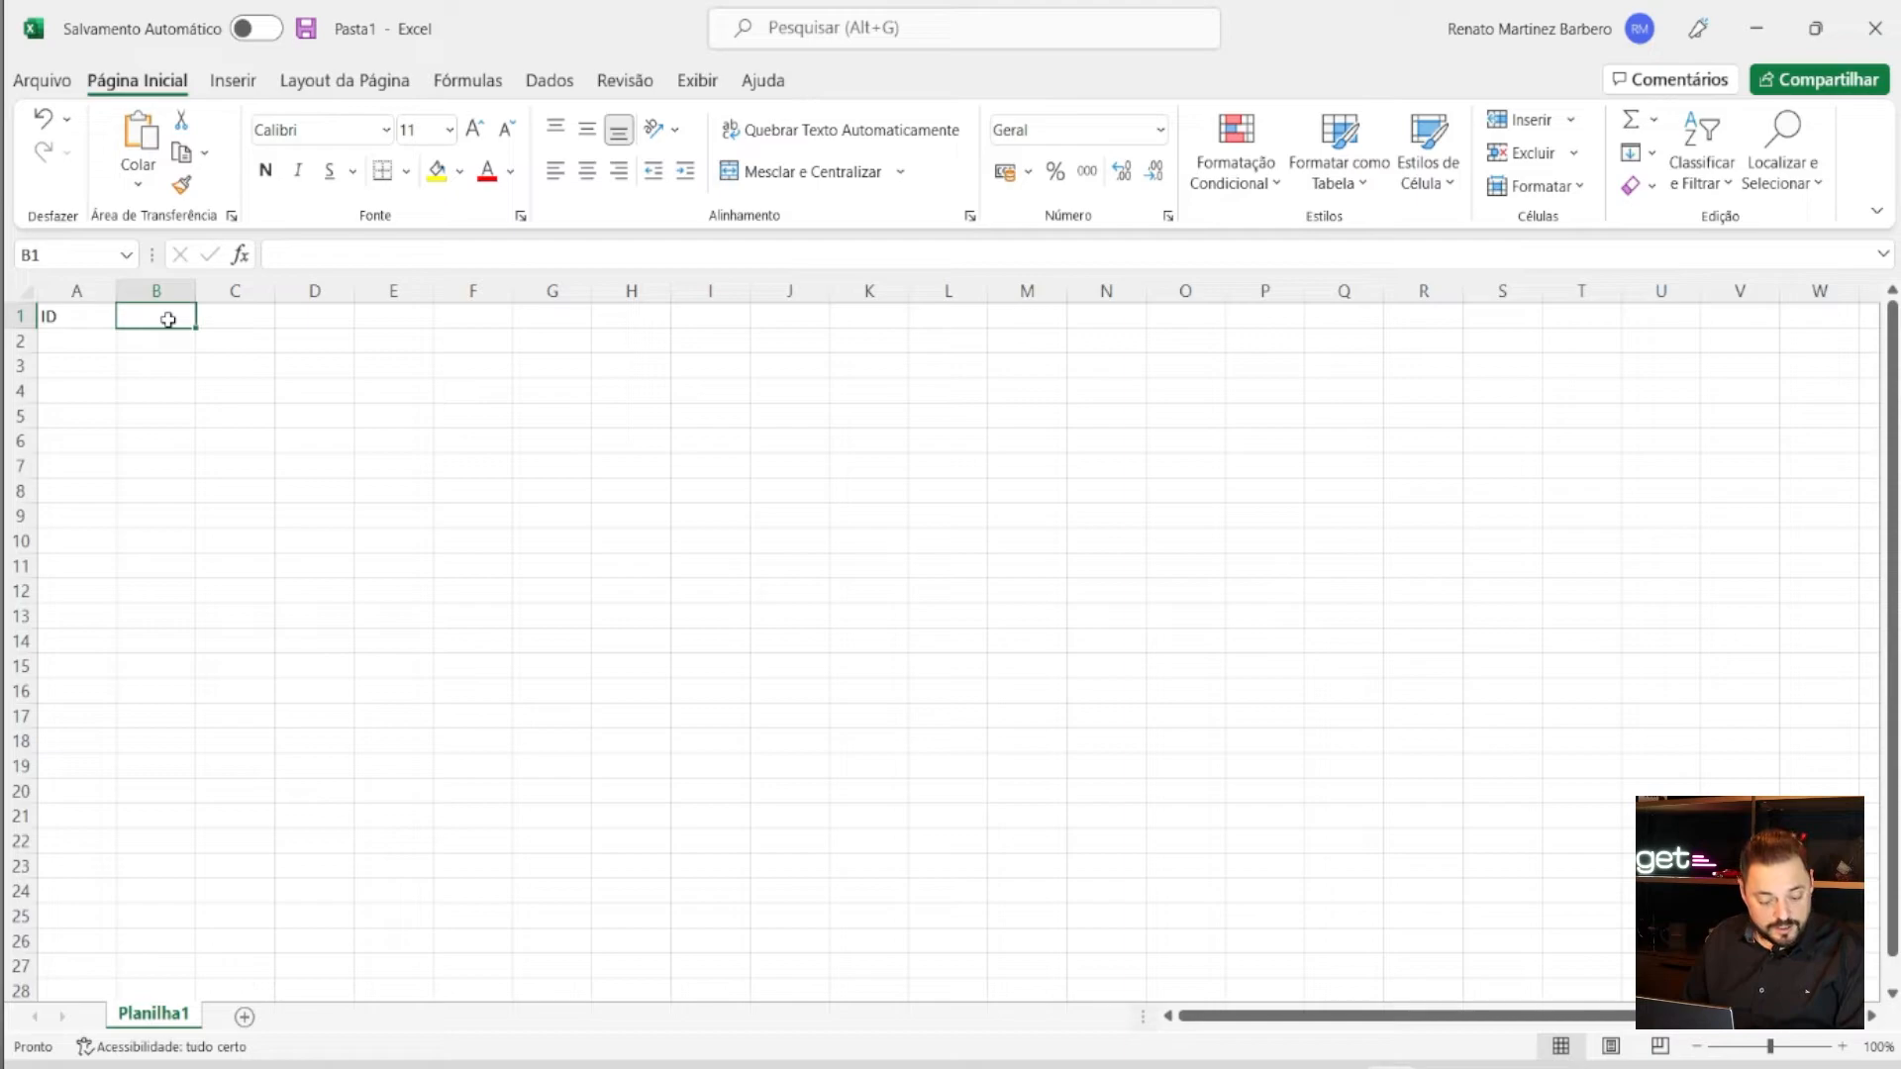
- Enter headers CARRO, PLACA, ANOF, ANOM, CHASSI, VLDIR in B1:G1, select A2, and switch back to TOTVS
text(CARRO)
key(Tab)
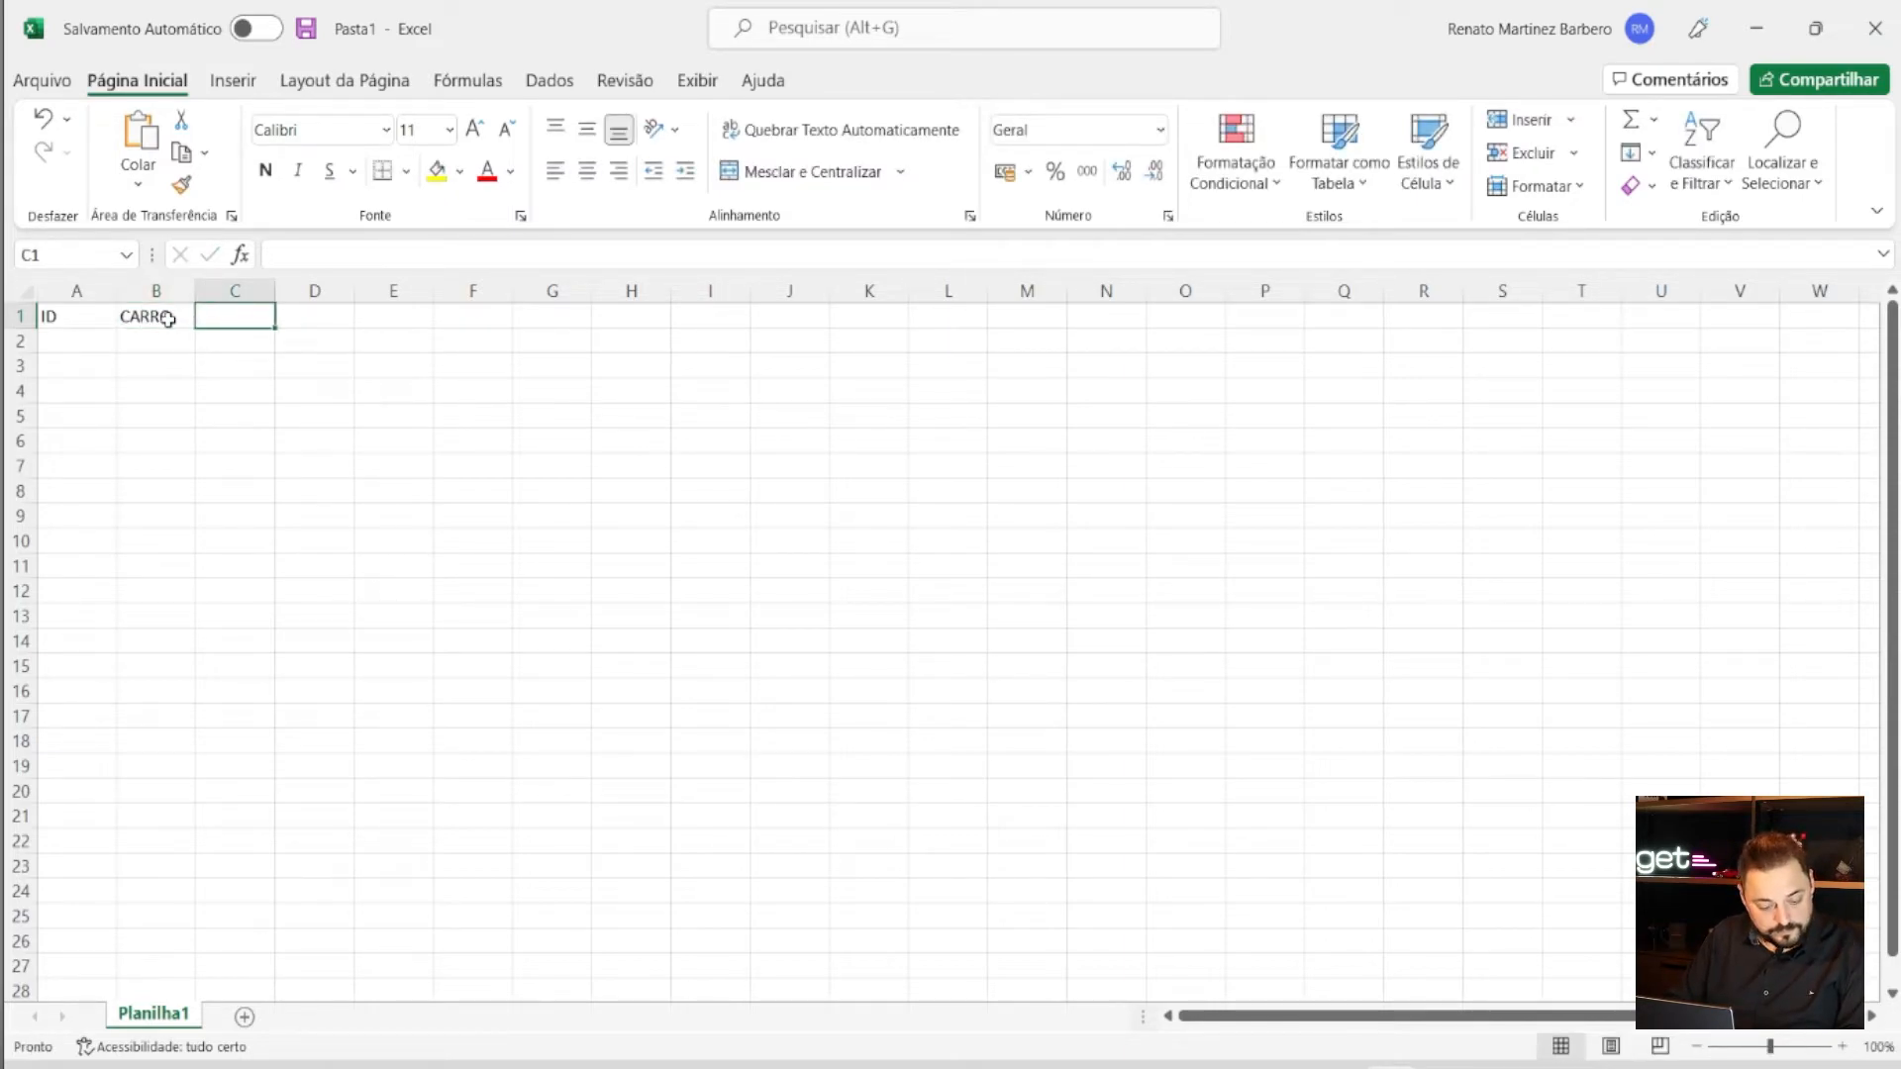
text(PLACA)
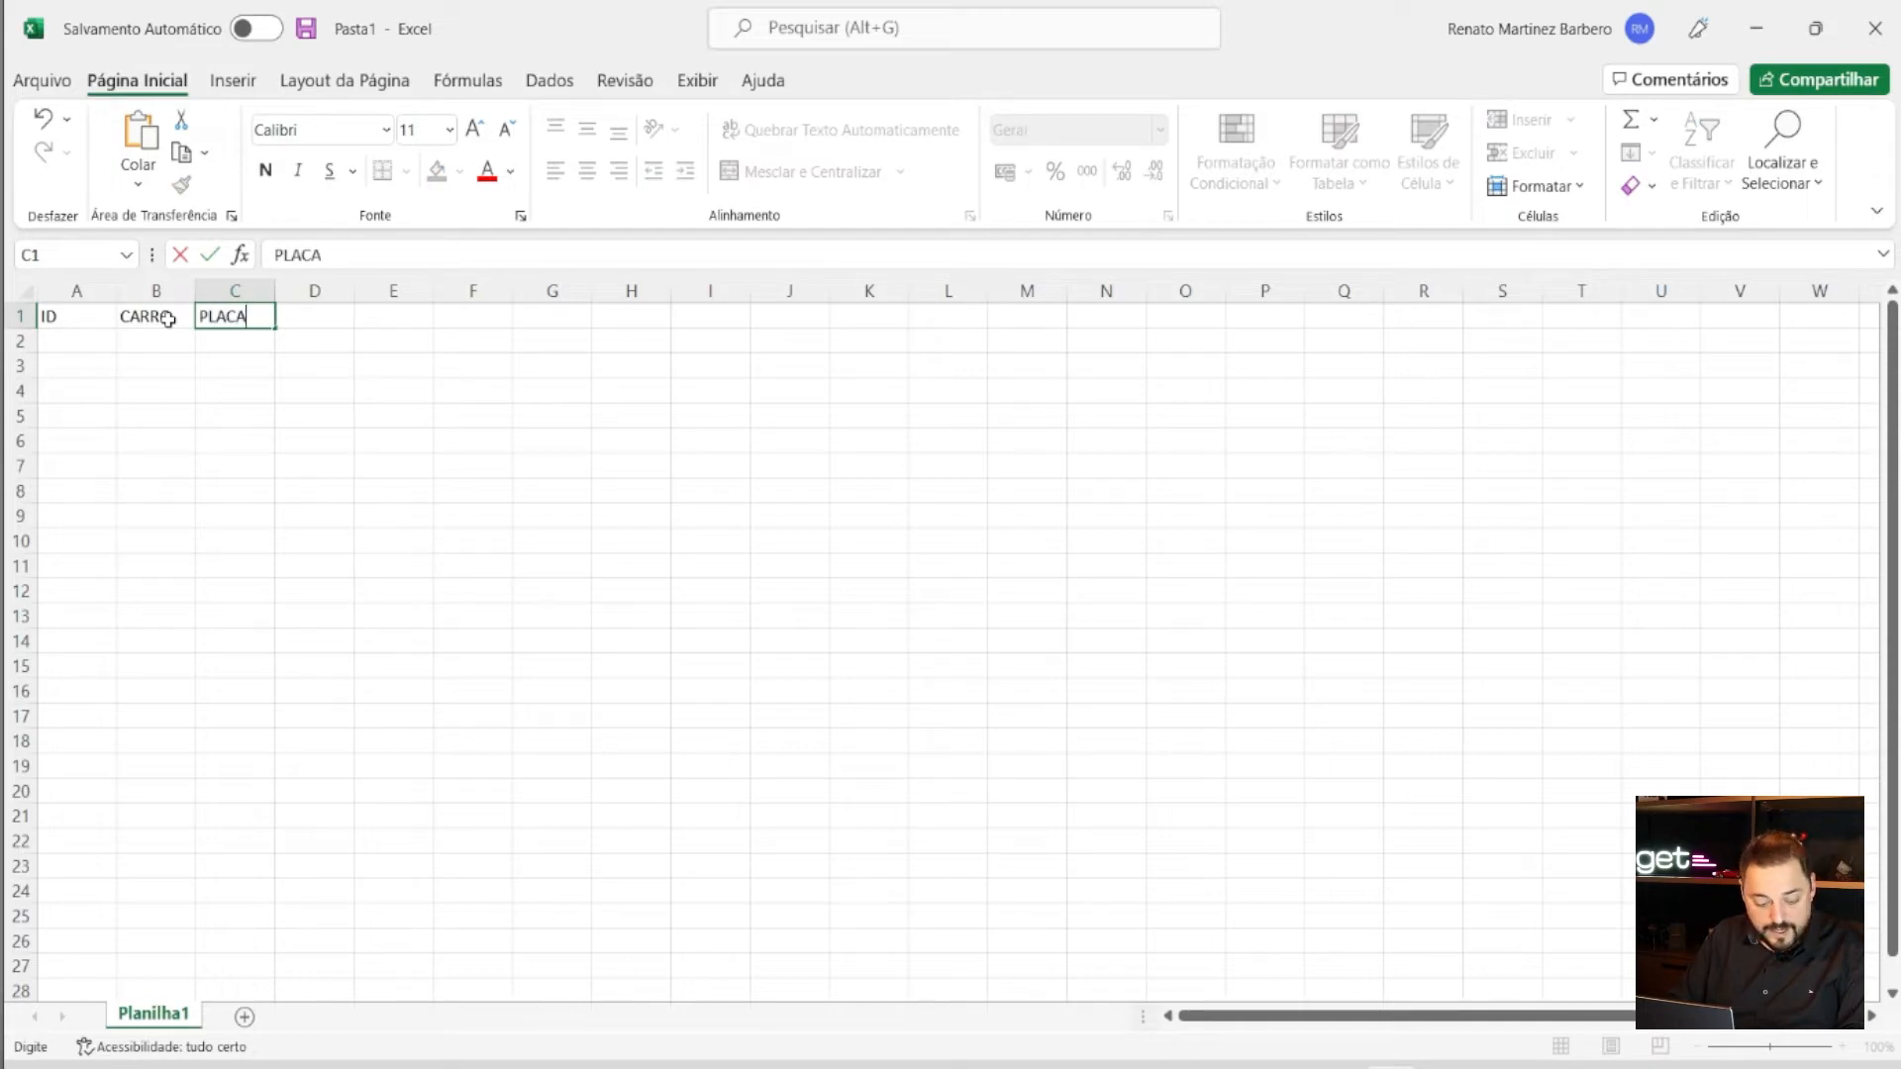
key(Tab)
text(ANOF)
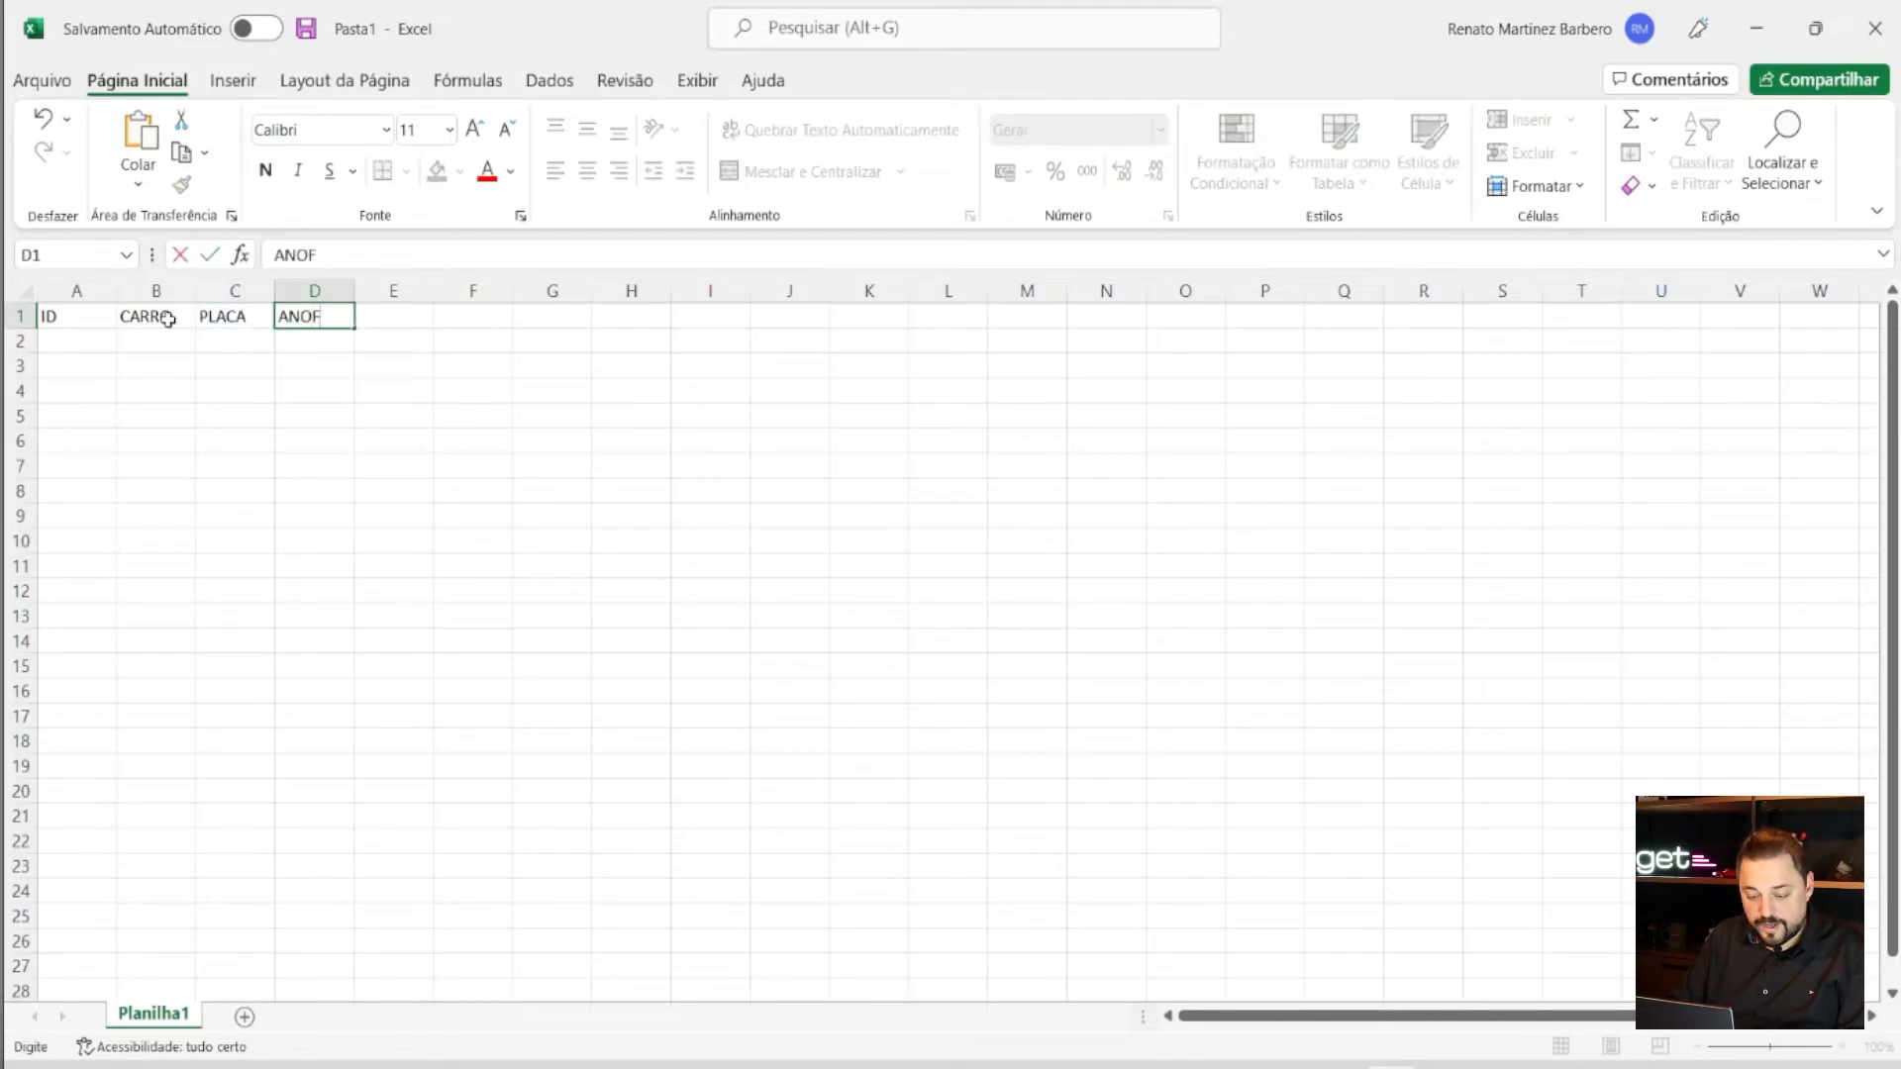
key(Tab)
text(ANO)
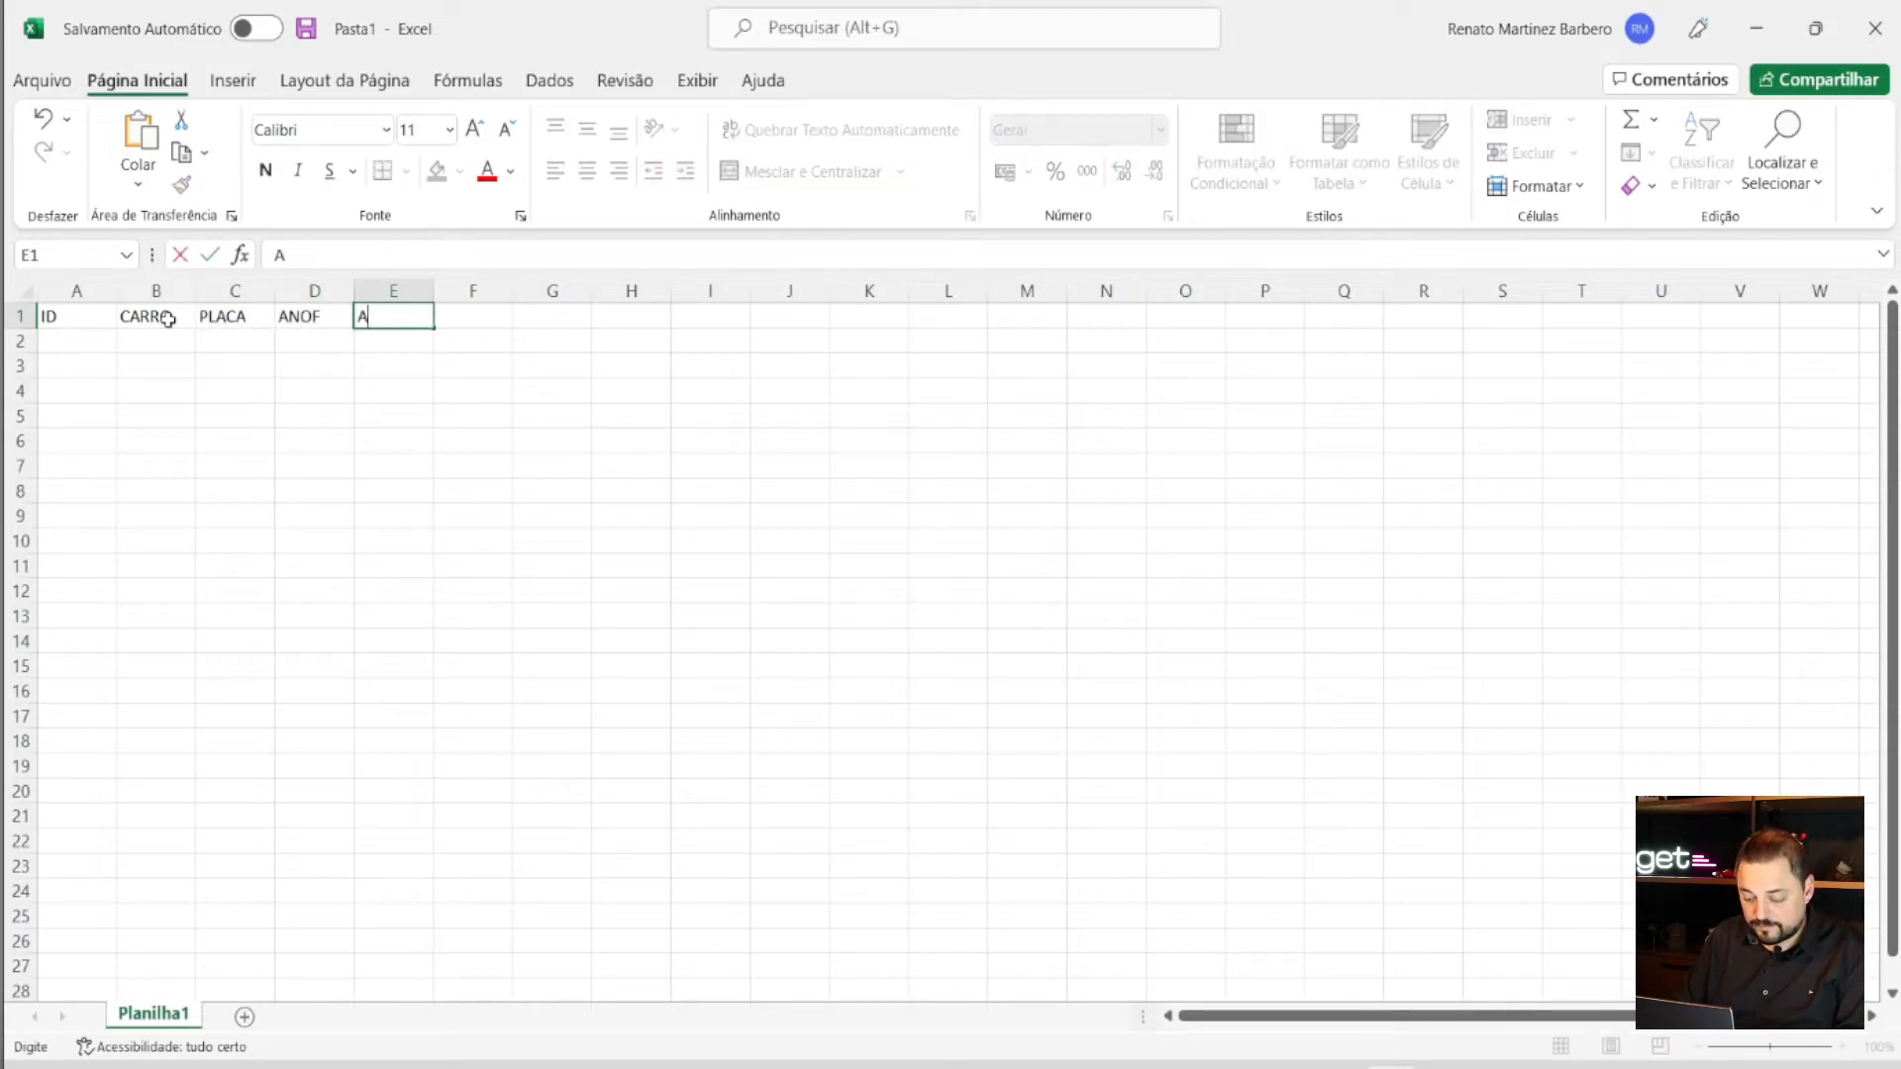
text(M)
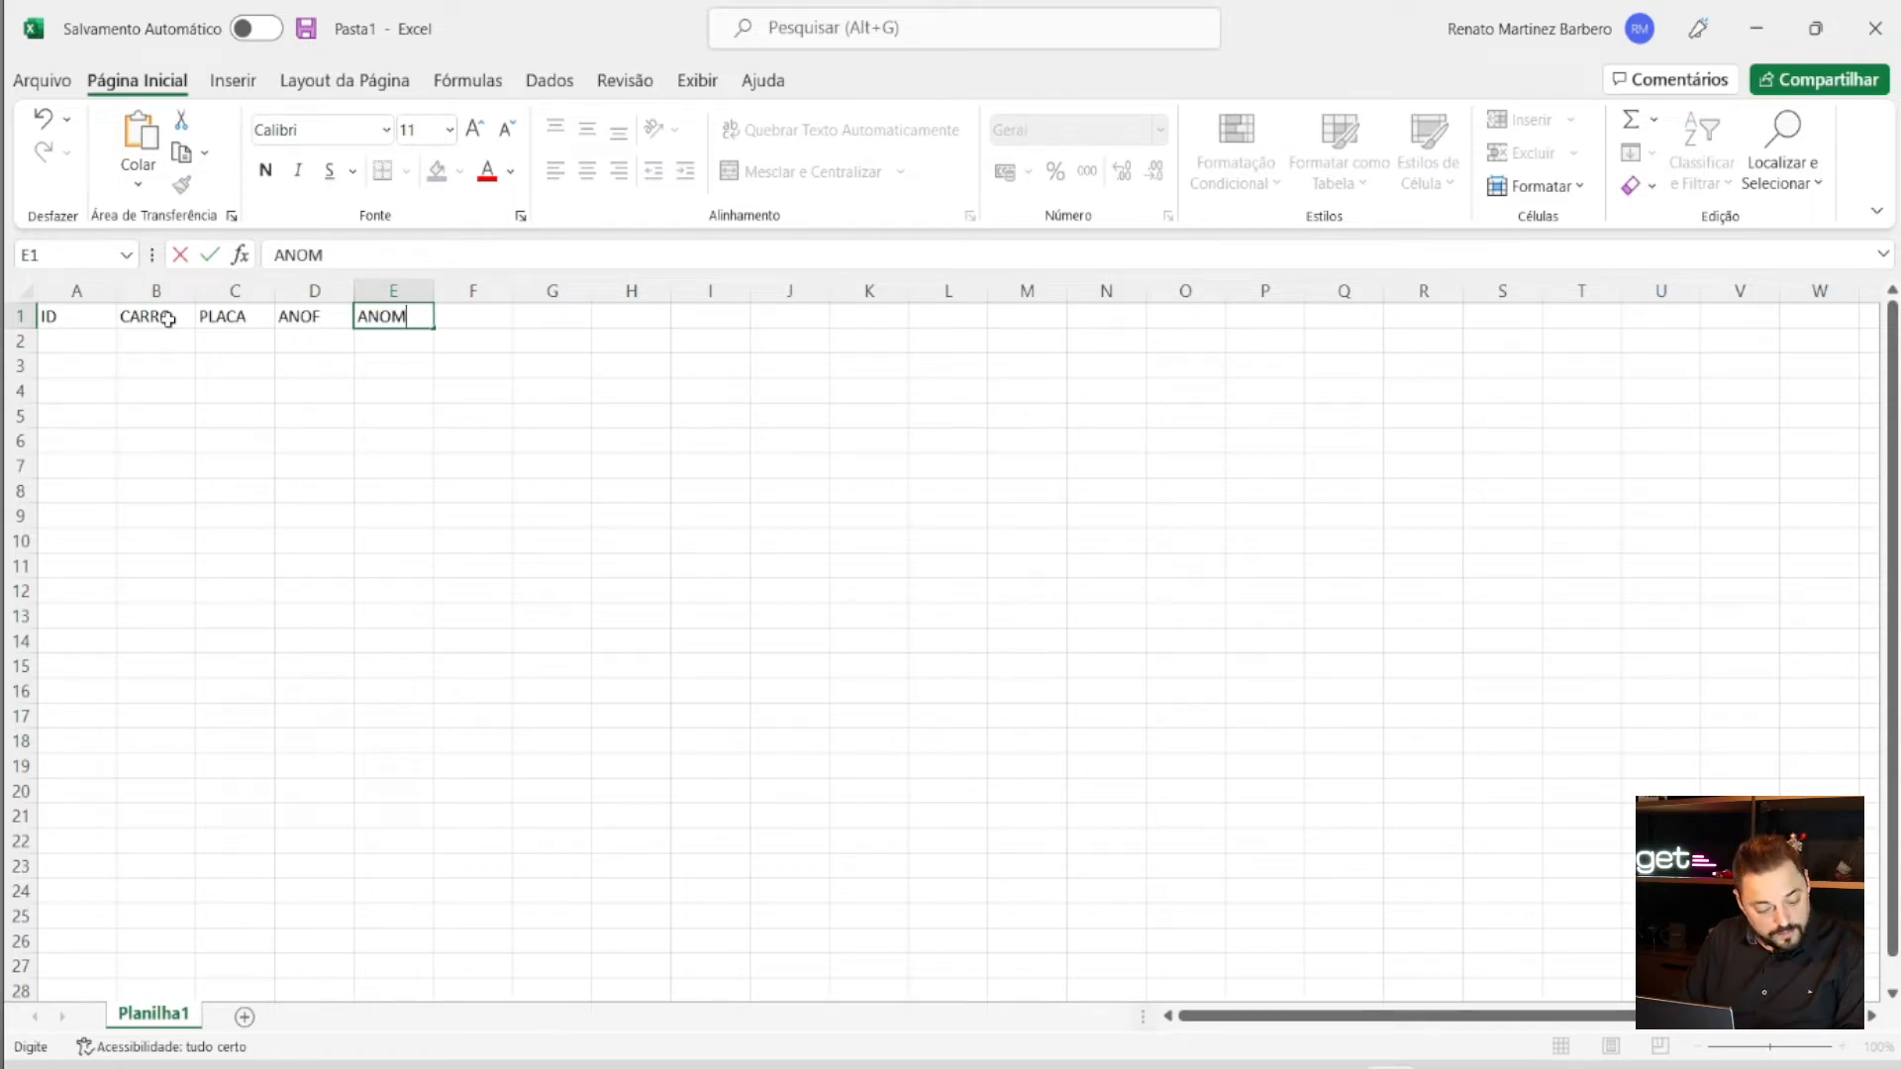
key(Tab)
text(CHASSI)
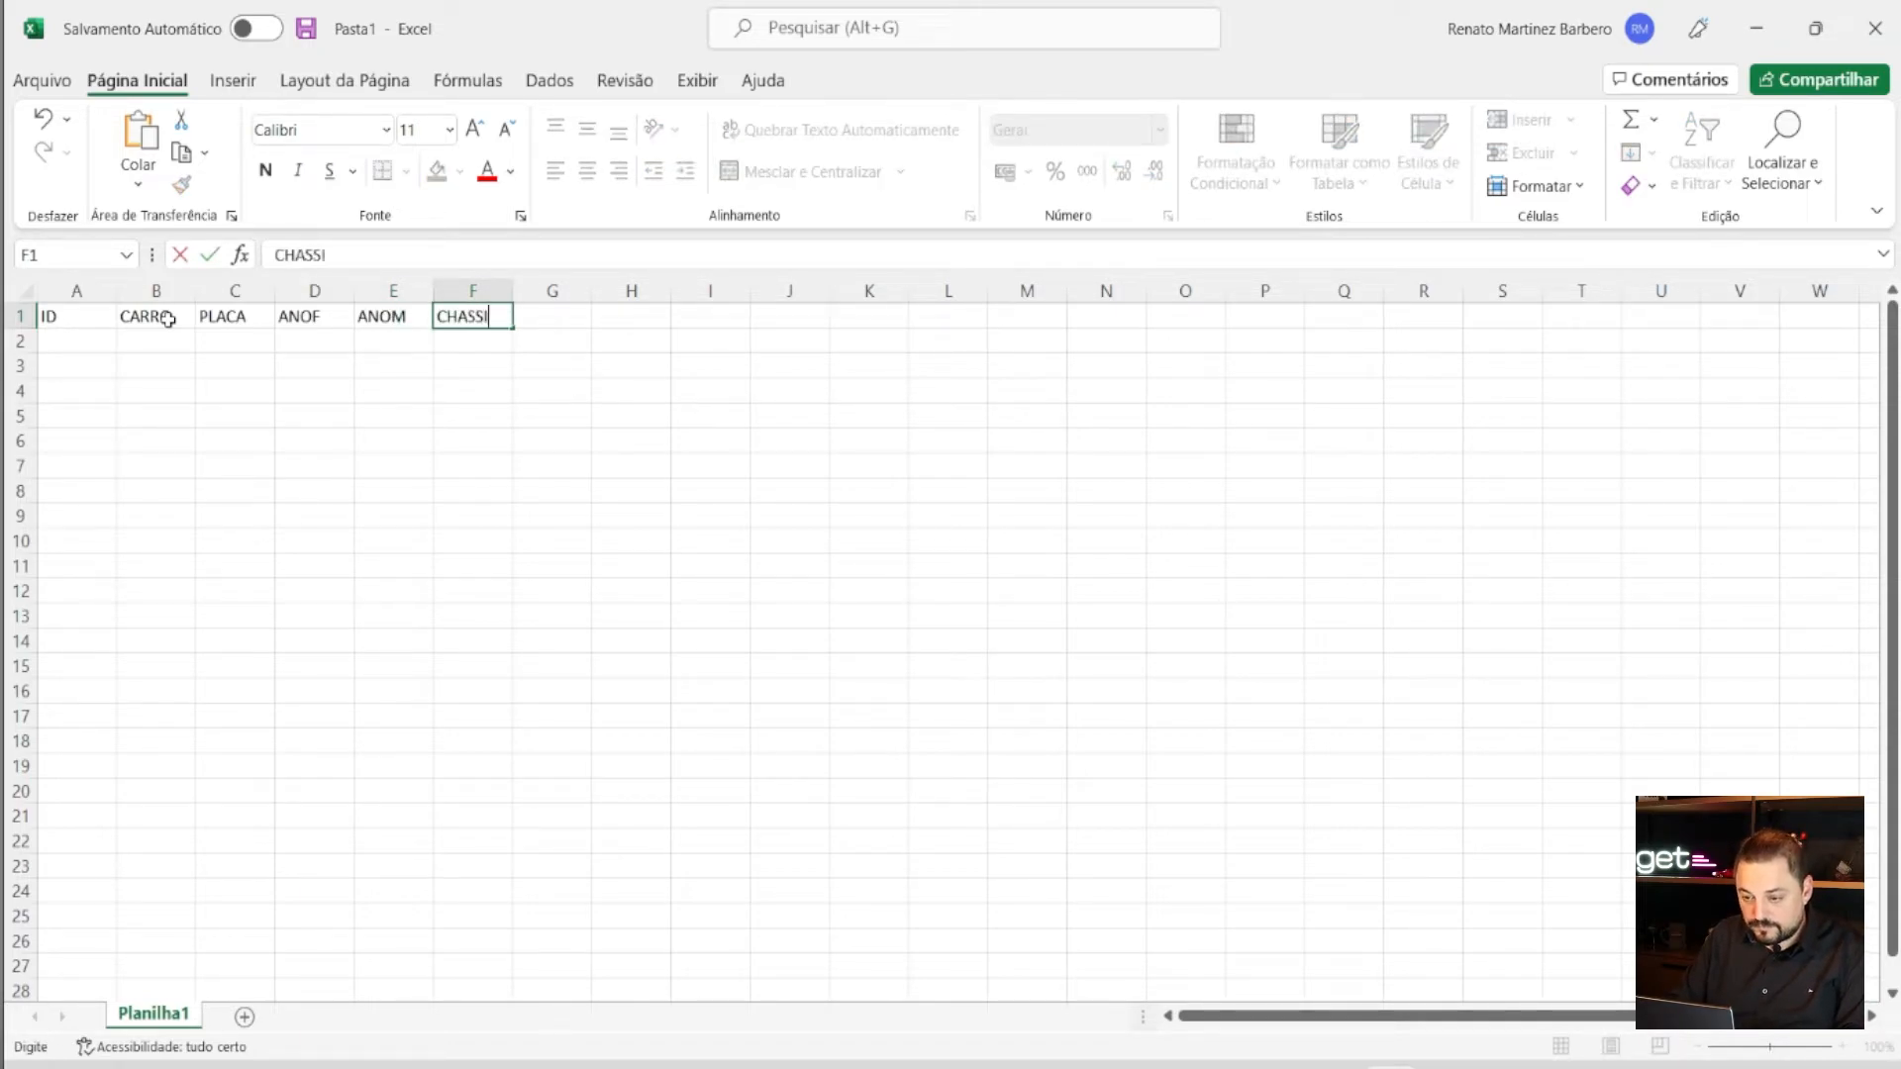
key(Tab)
text(VLDIR)
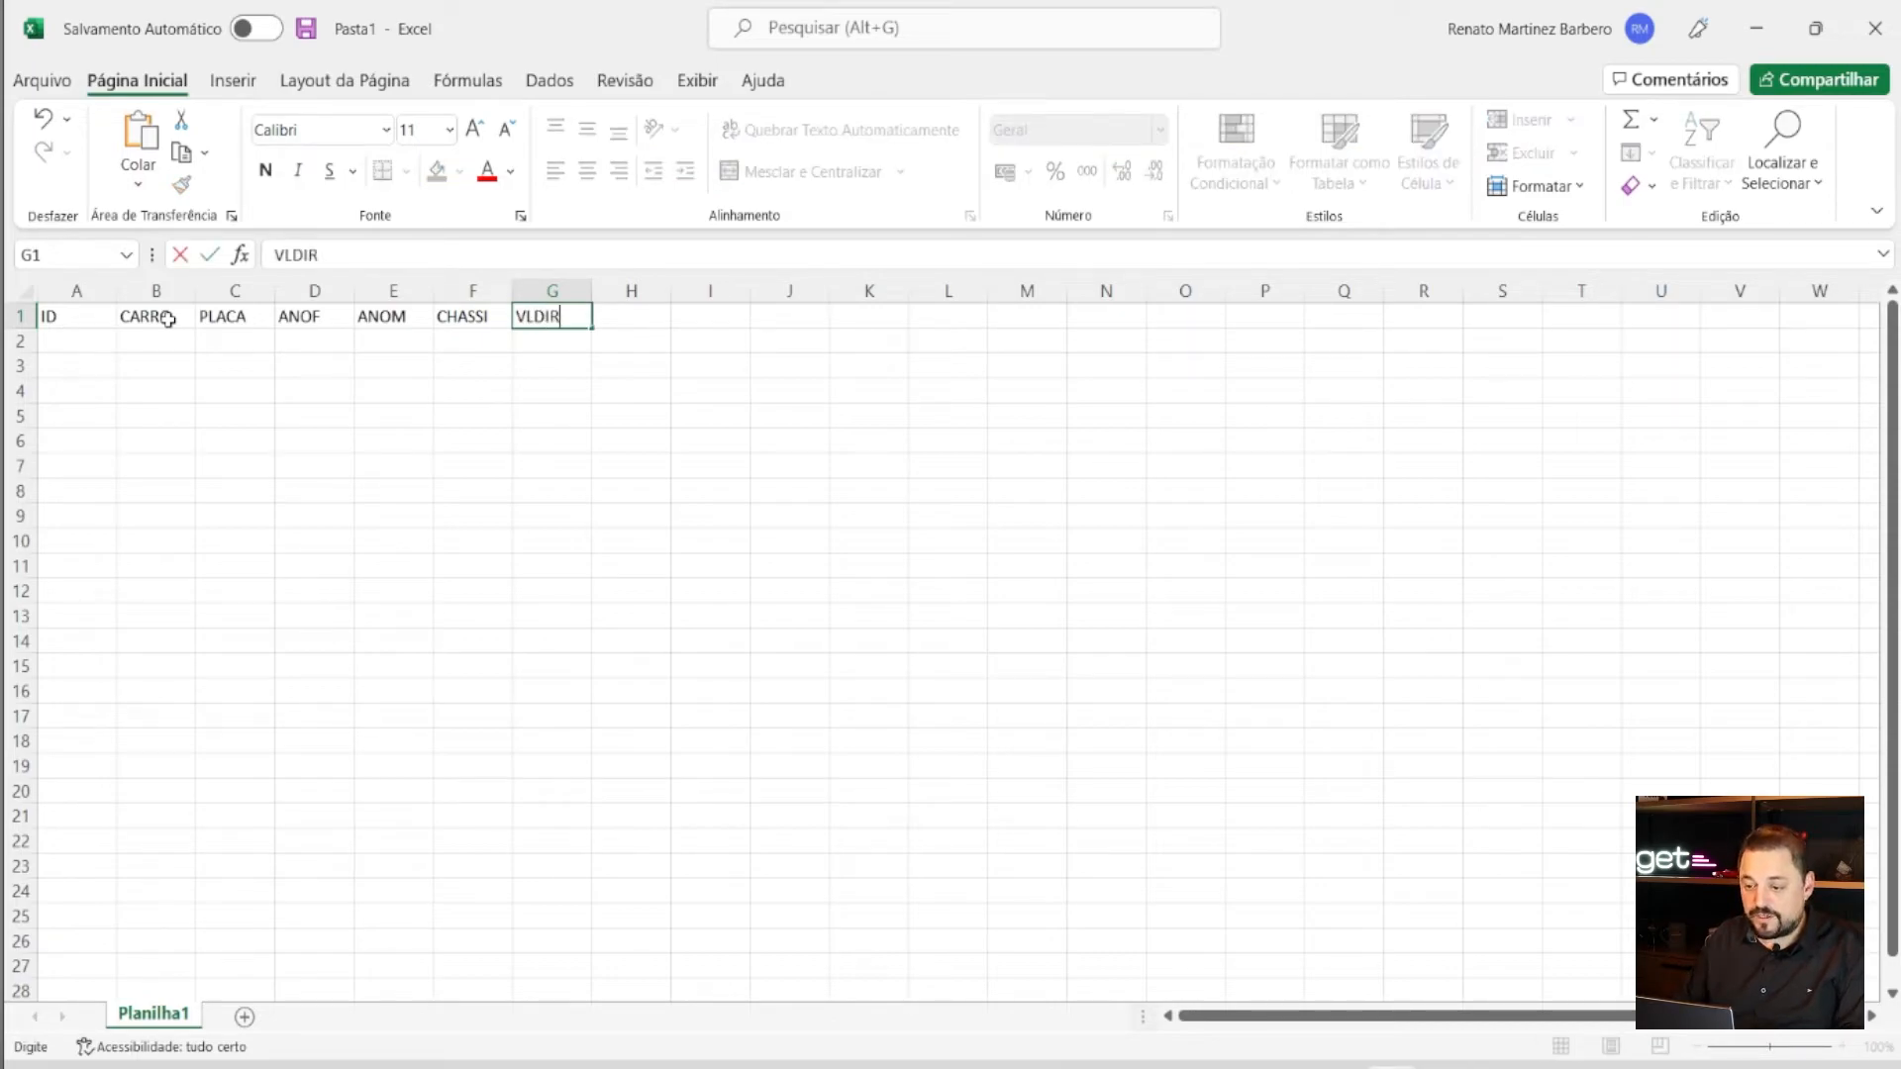
click(78, 366)
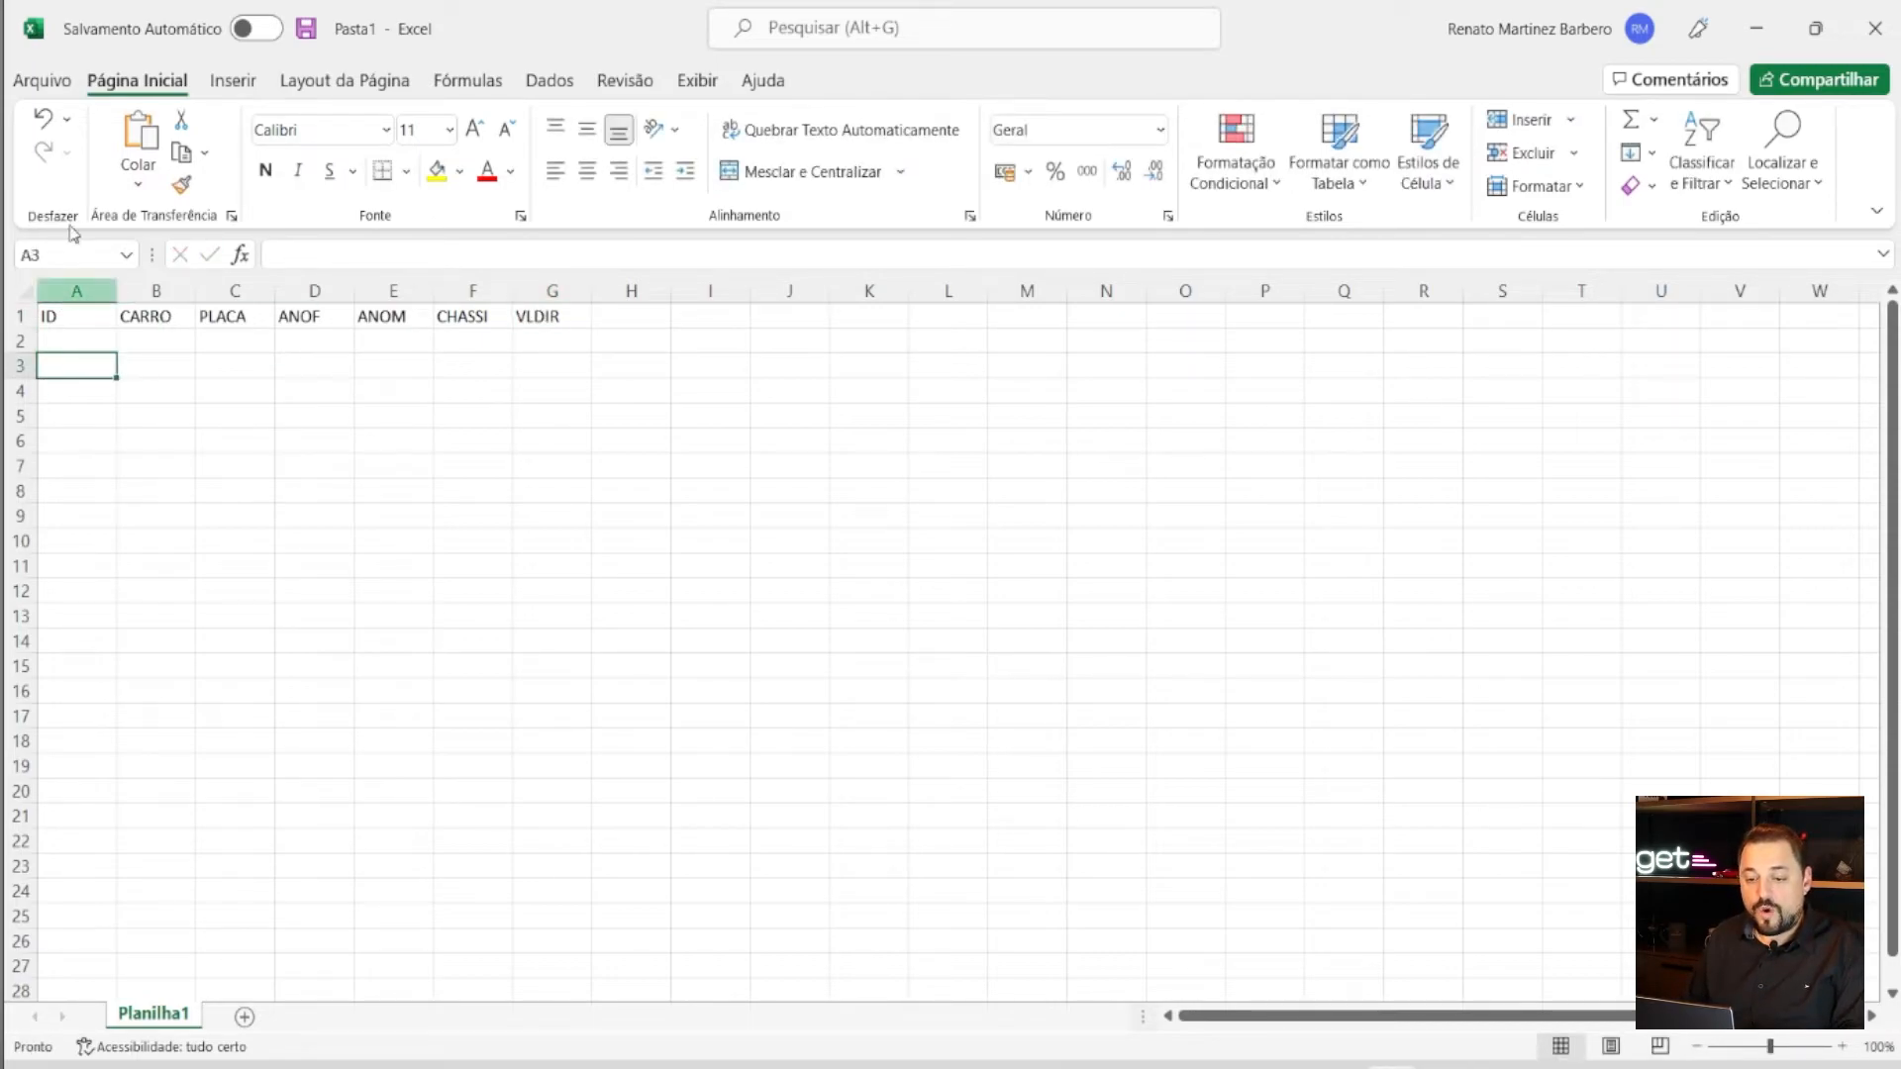
click(71, 339)
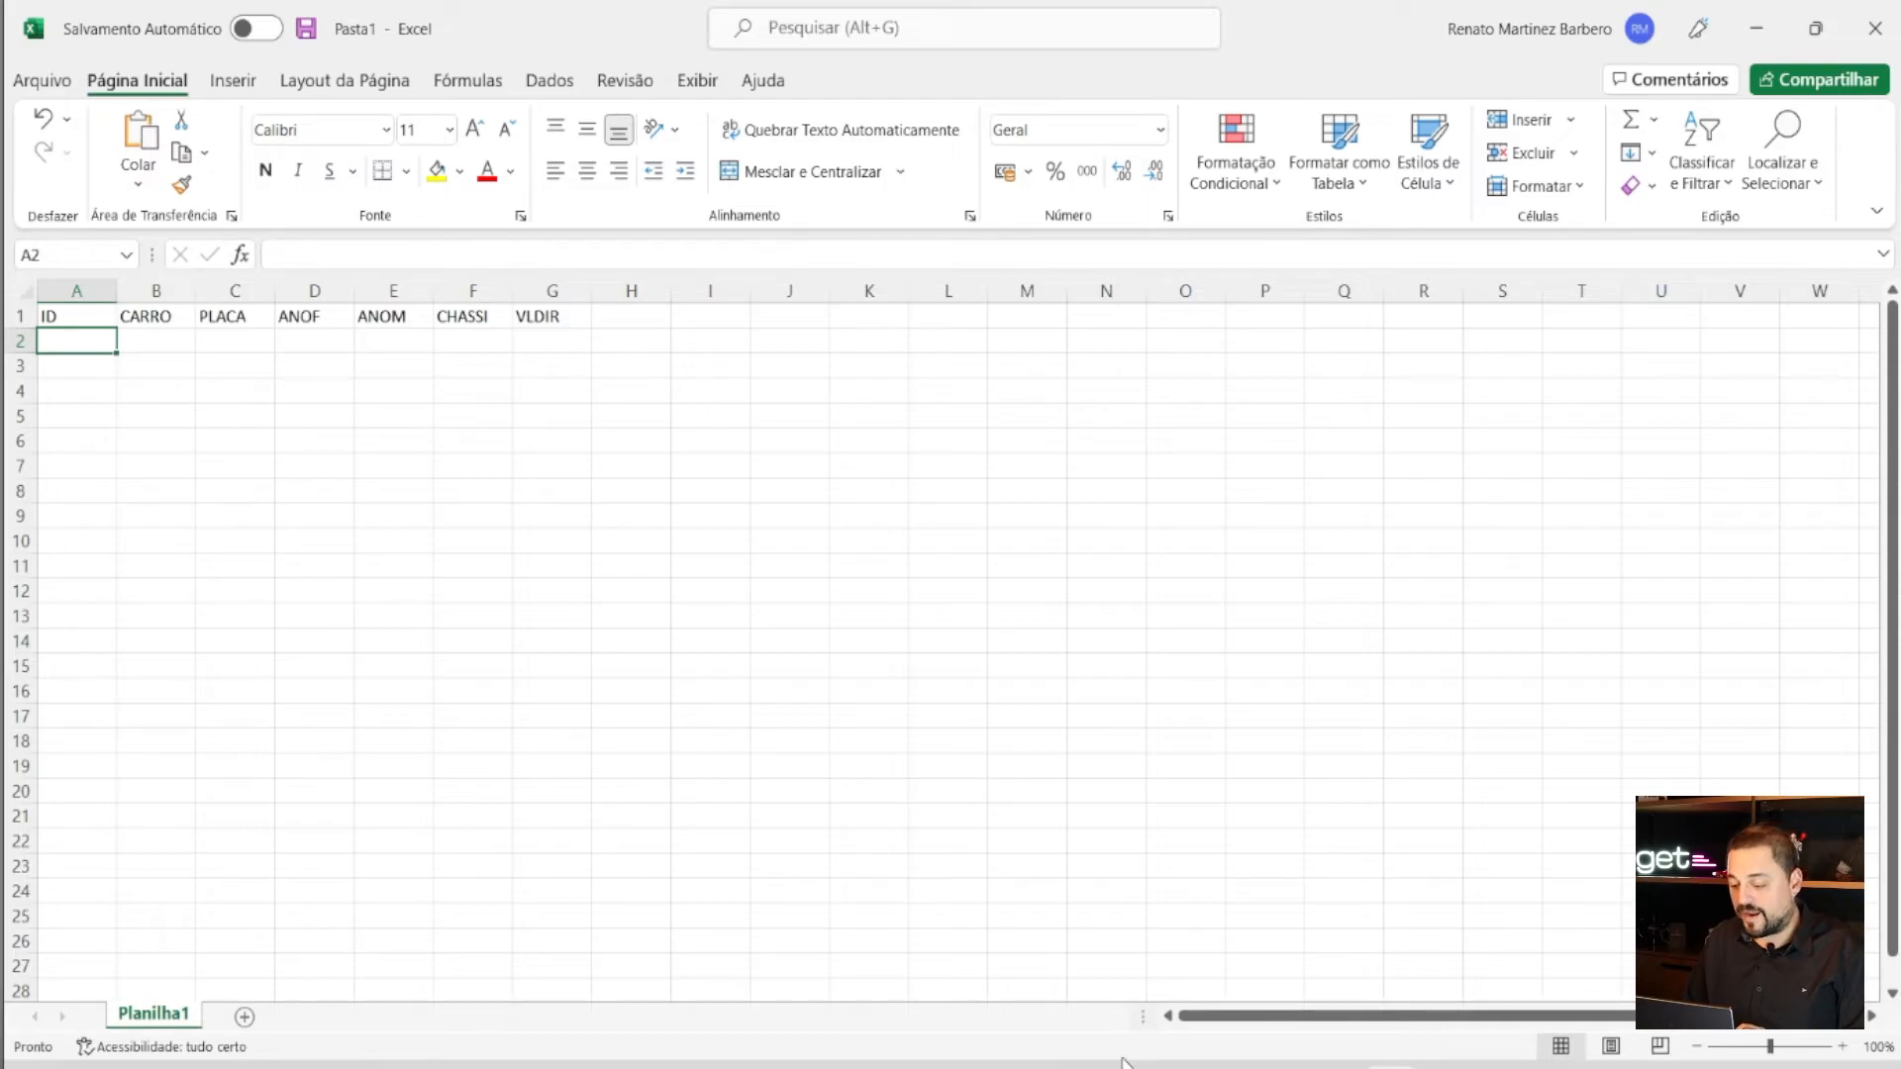
key(alt+Tab)
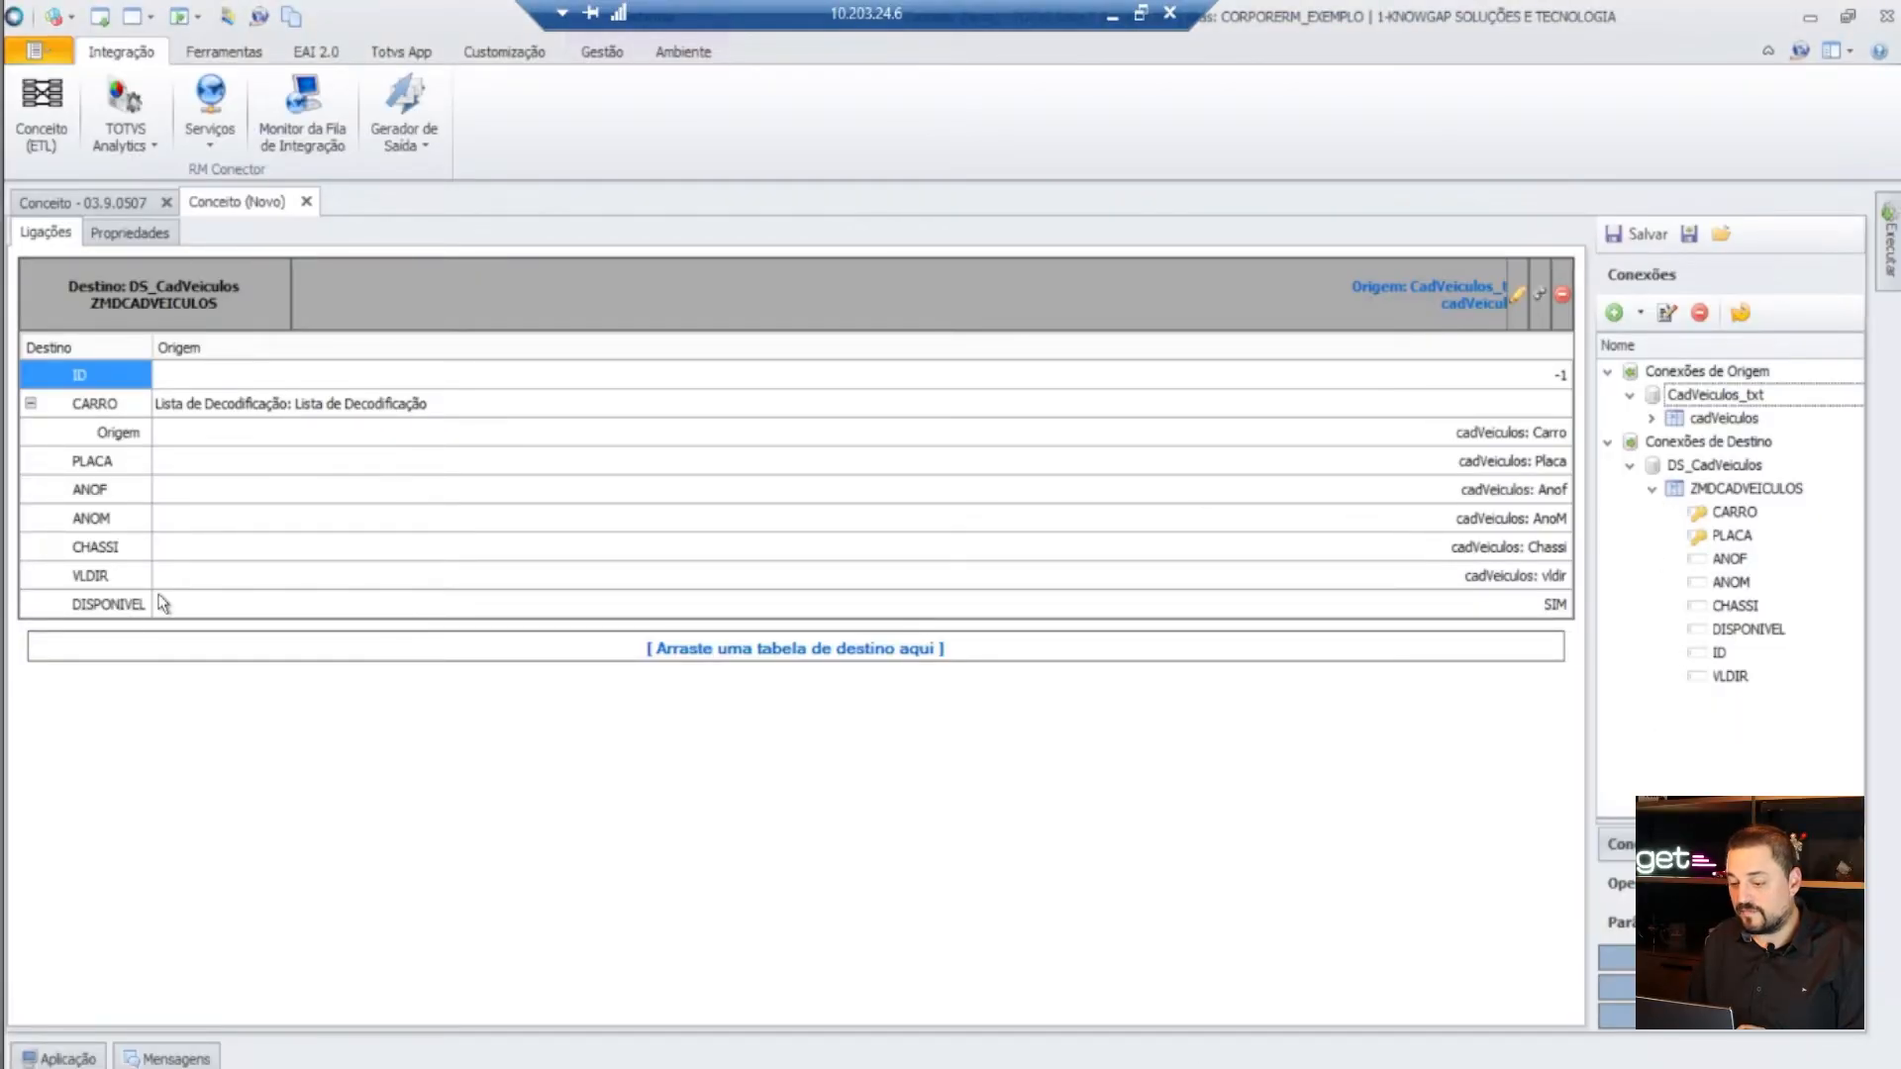
click(1667, 313)
click(594, 274)
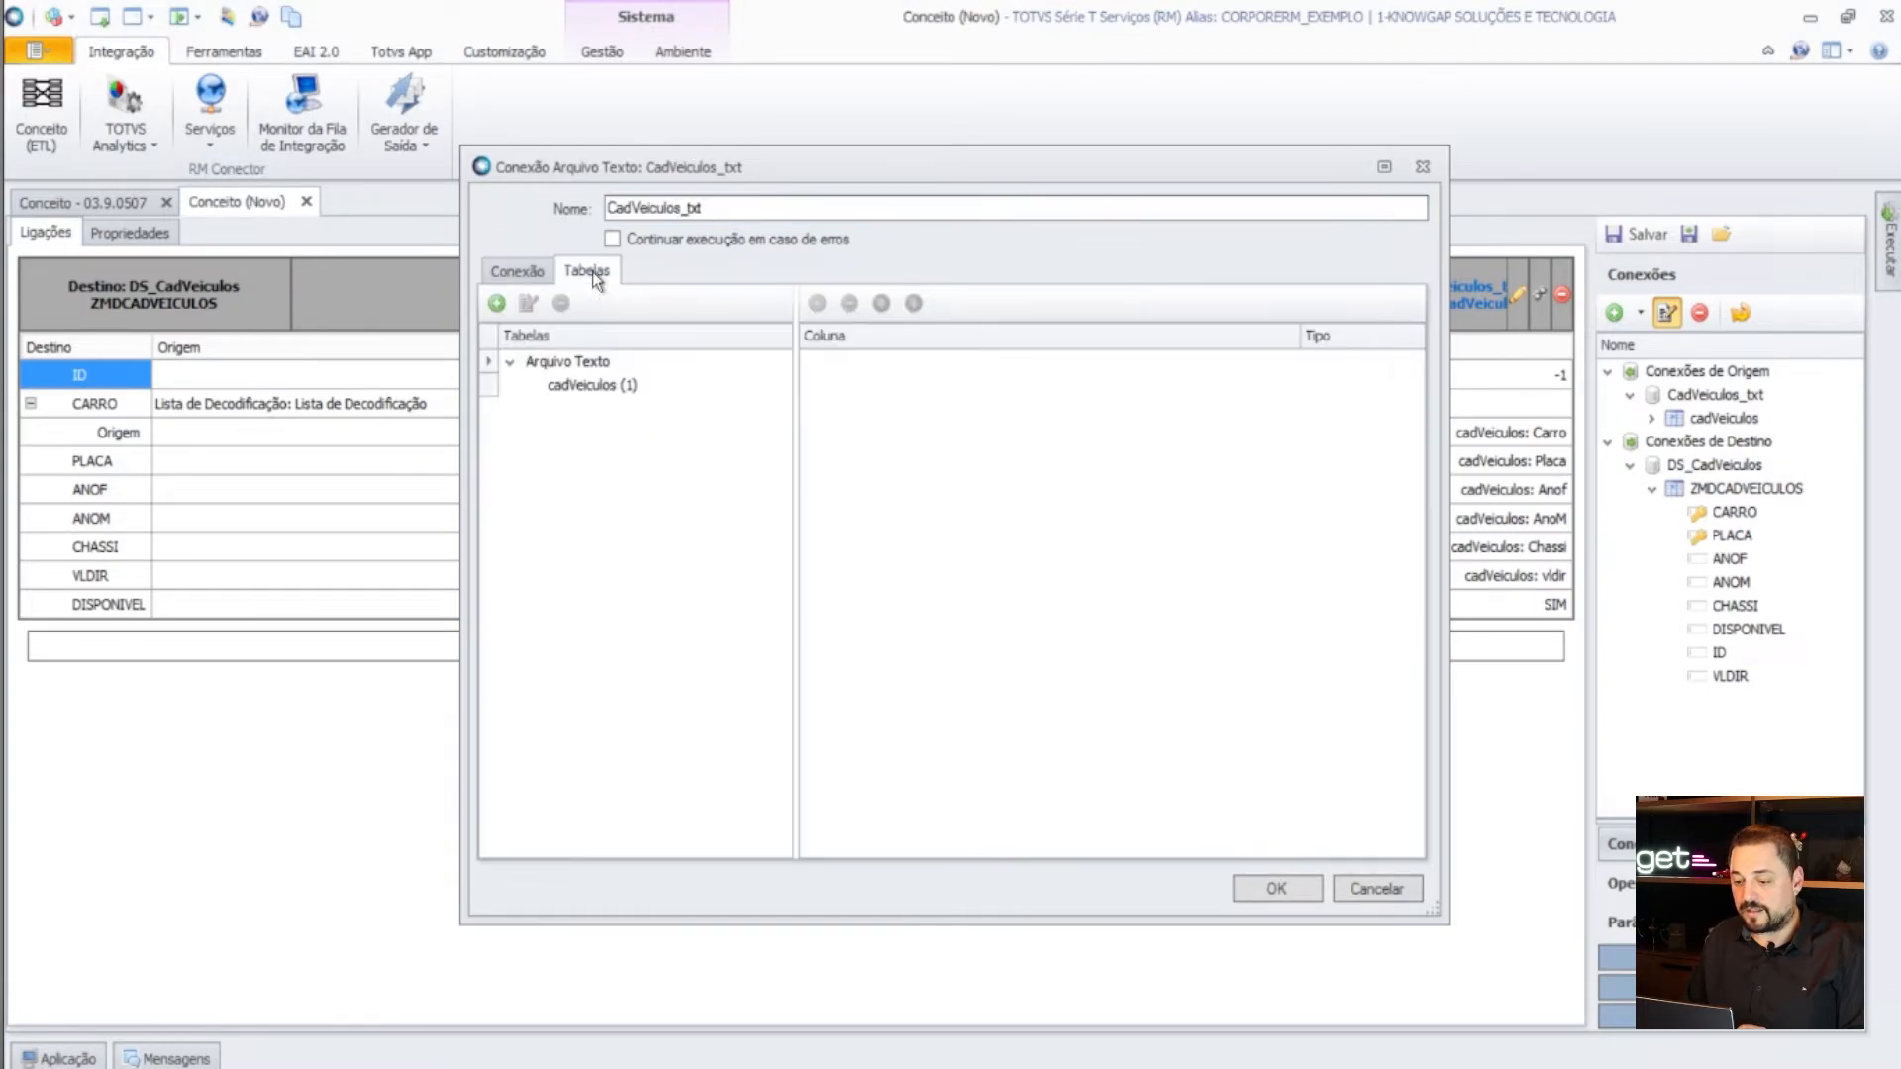
click(591, 363)
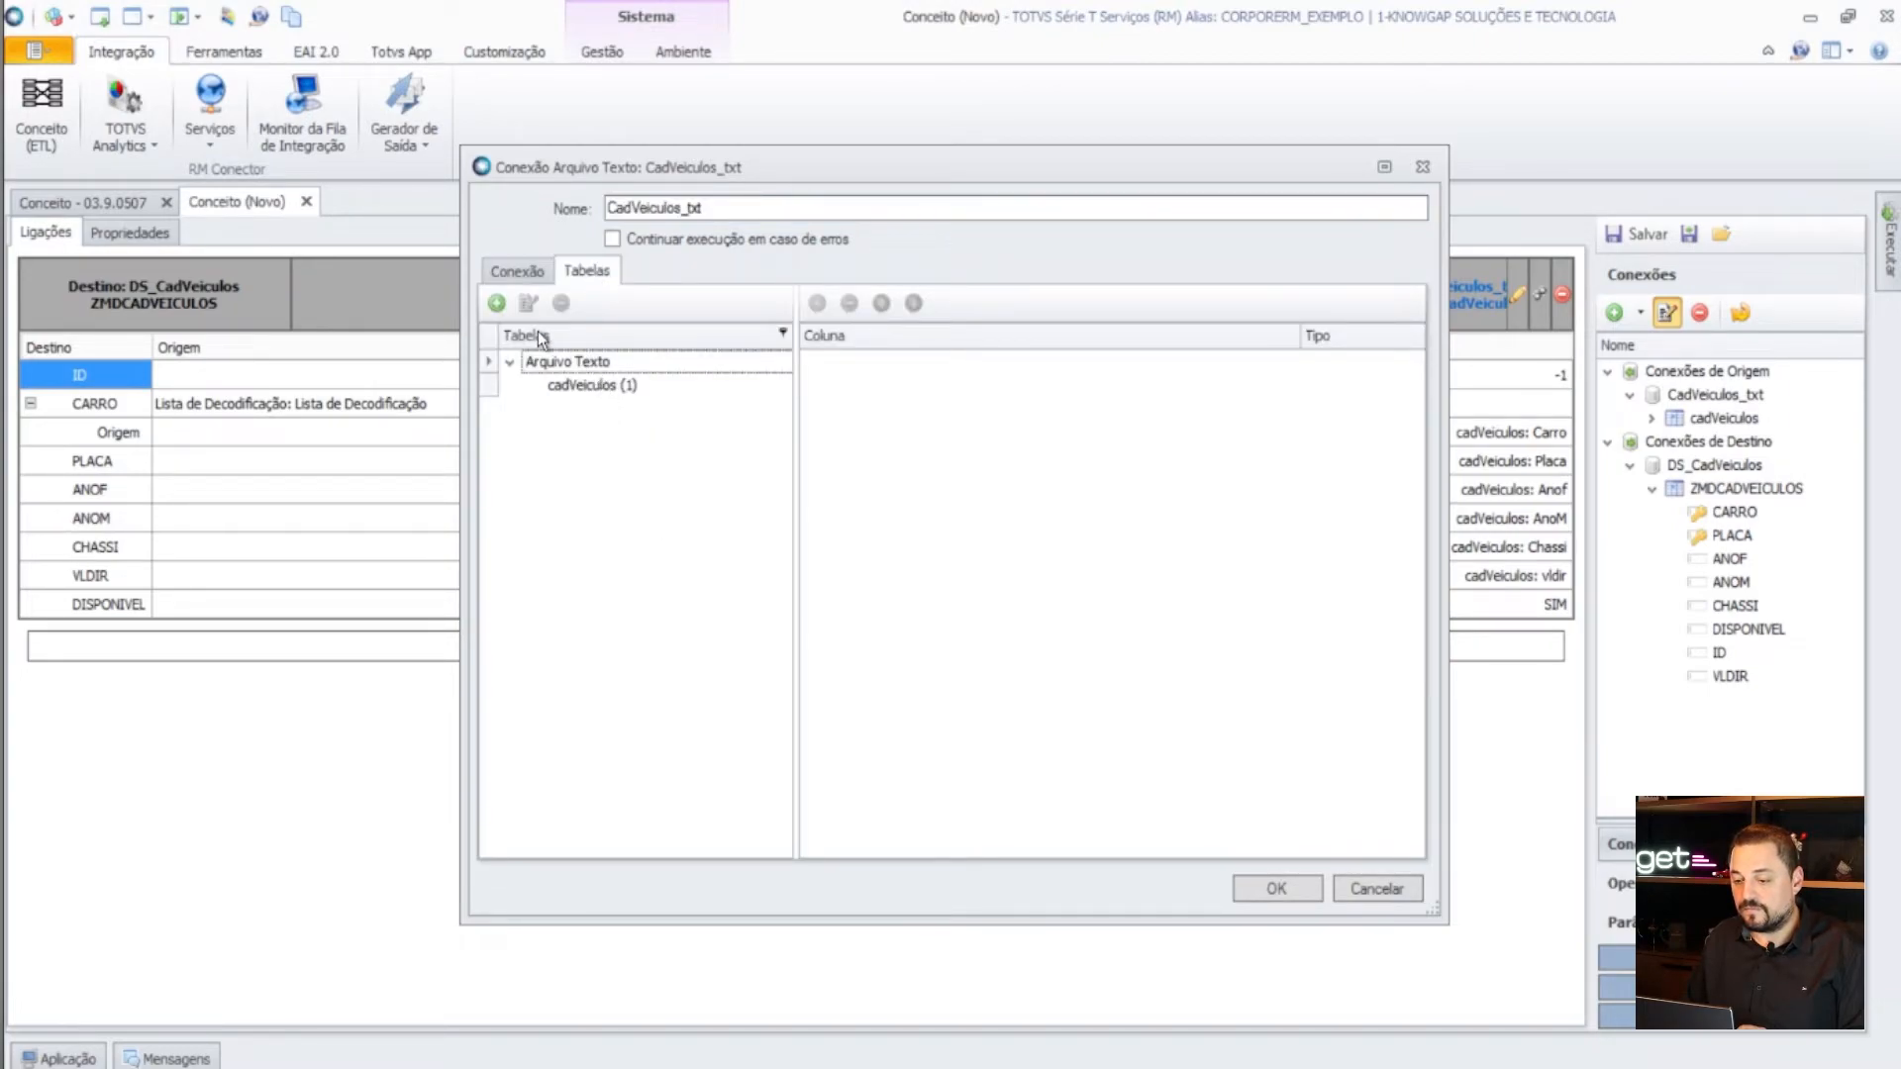
click(612, 388)
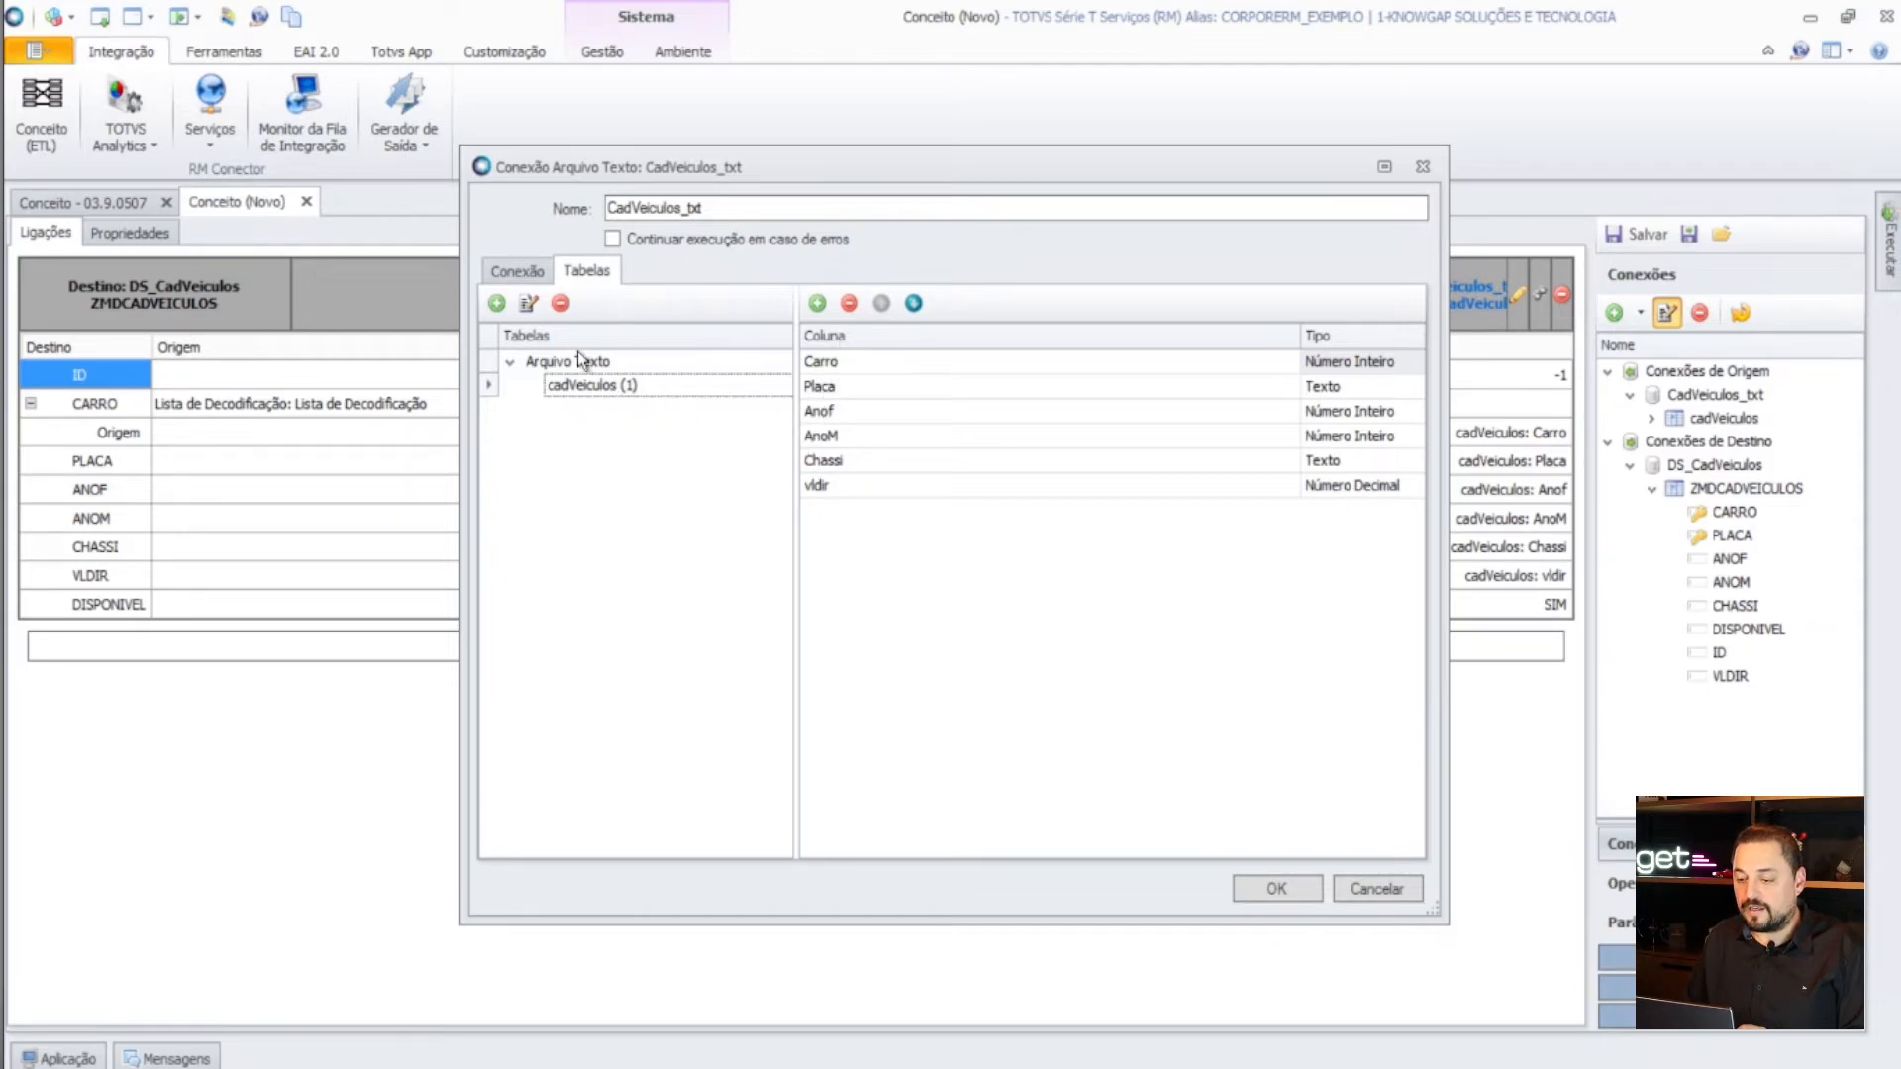
click(532, 305)
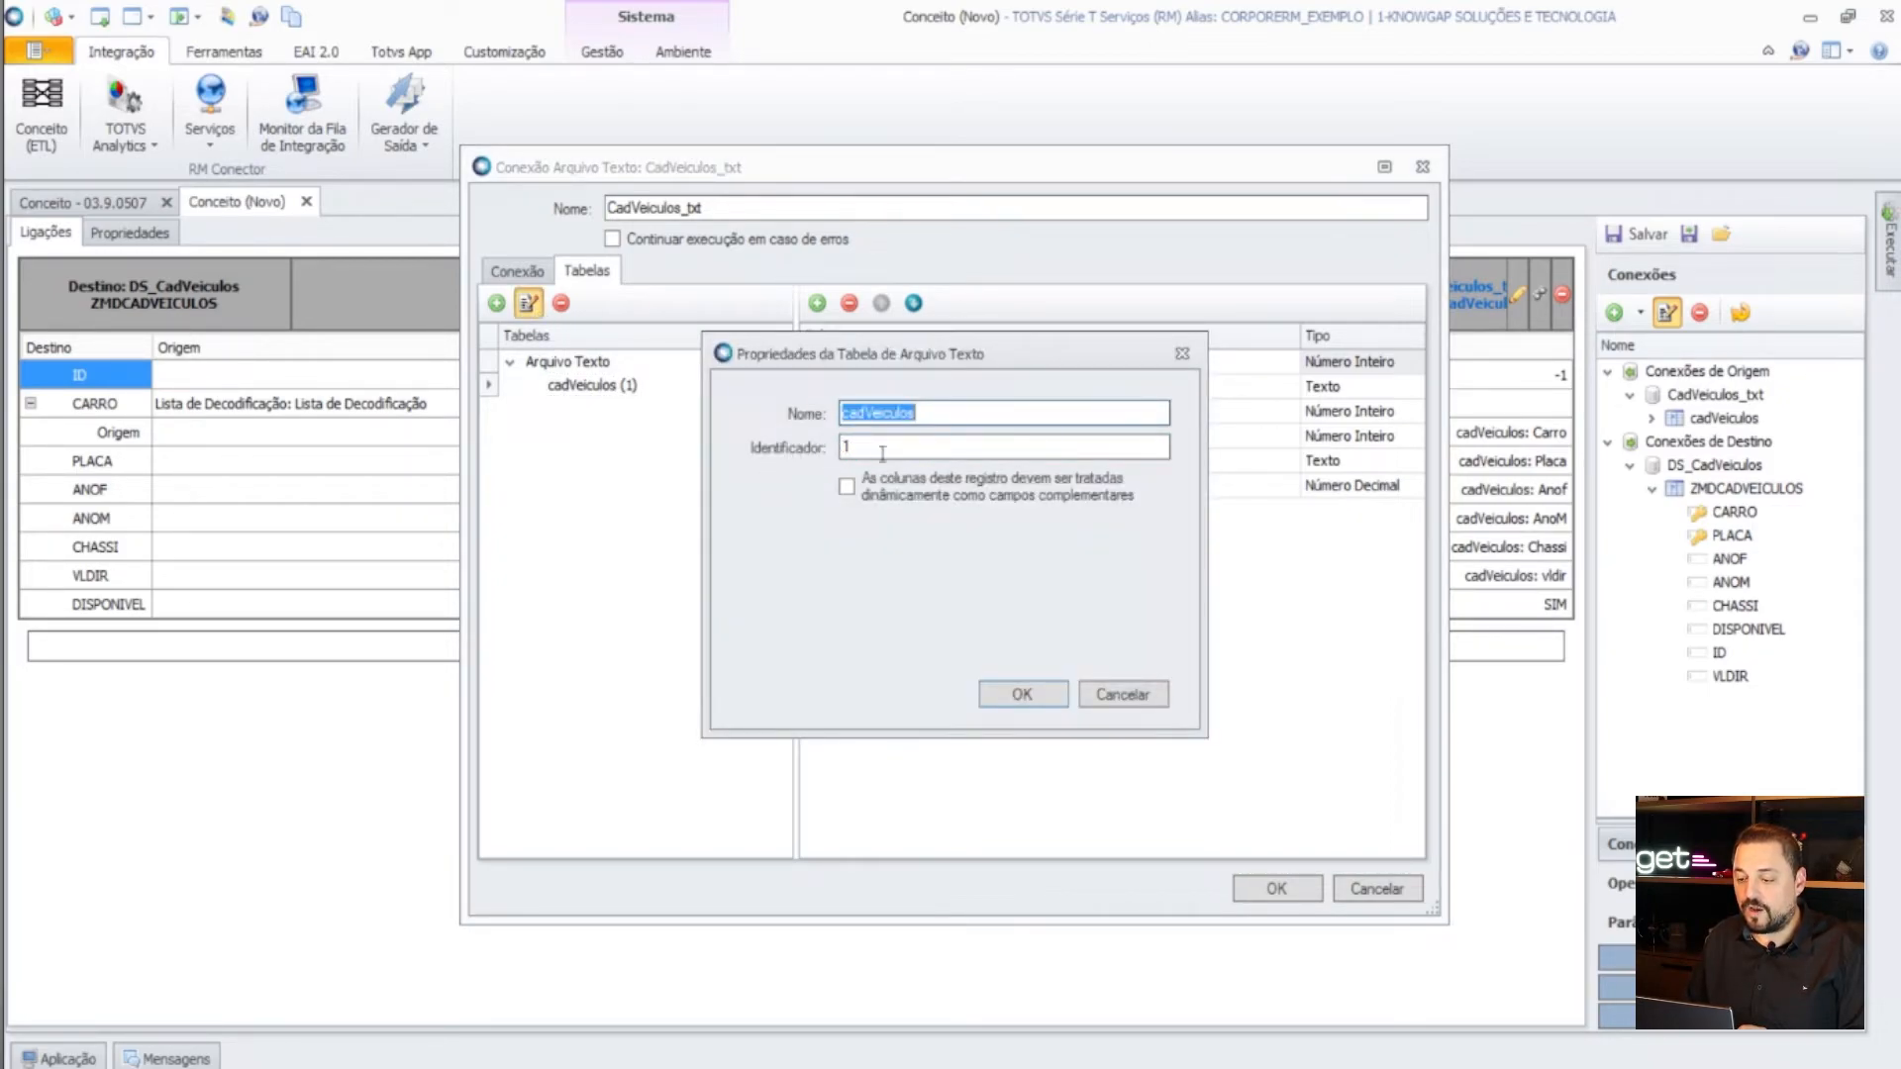
click(1105, 691)
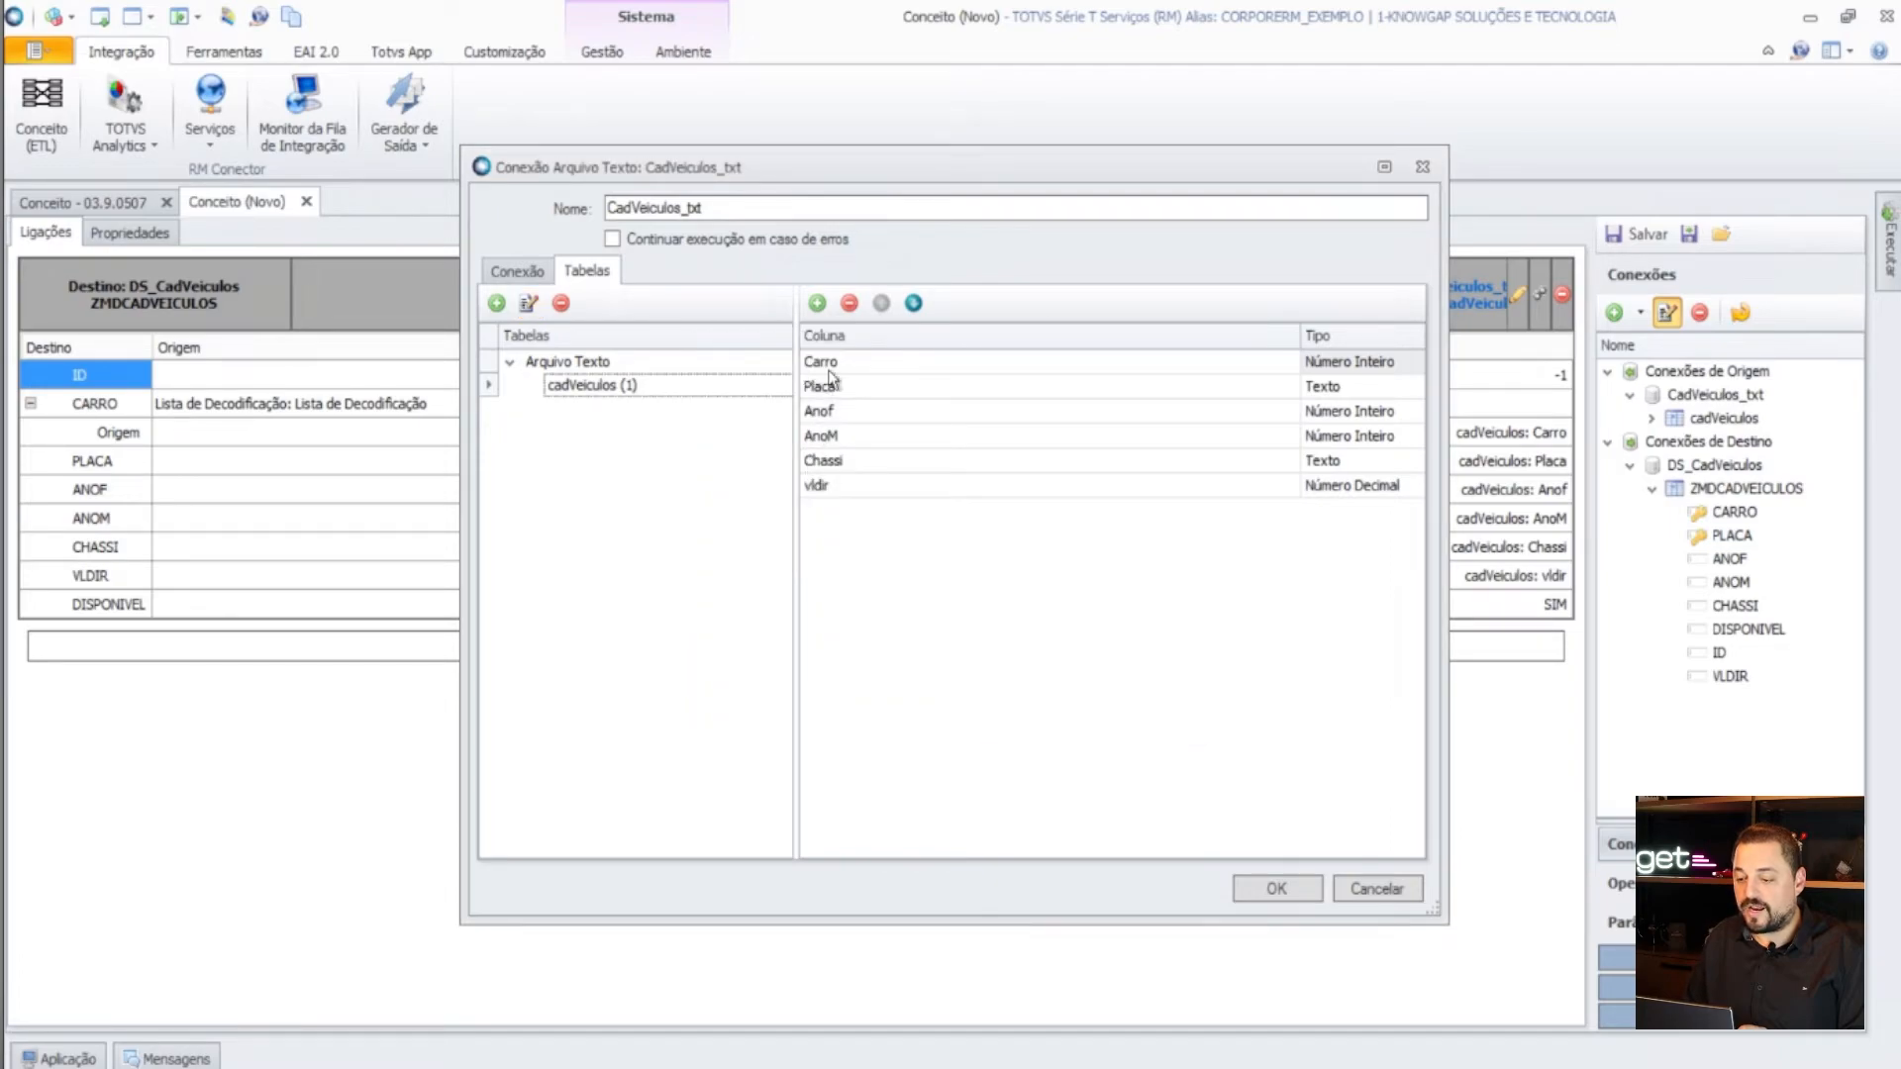
click(857, 369)
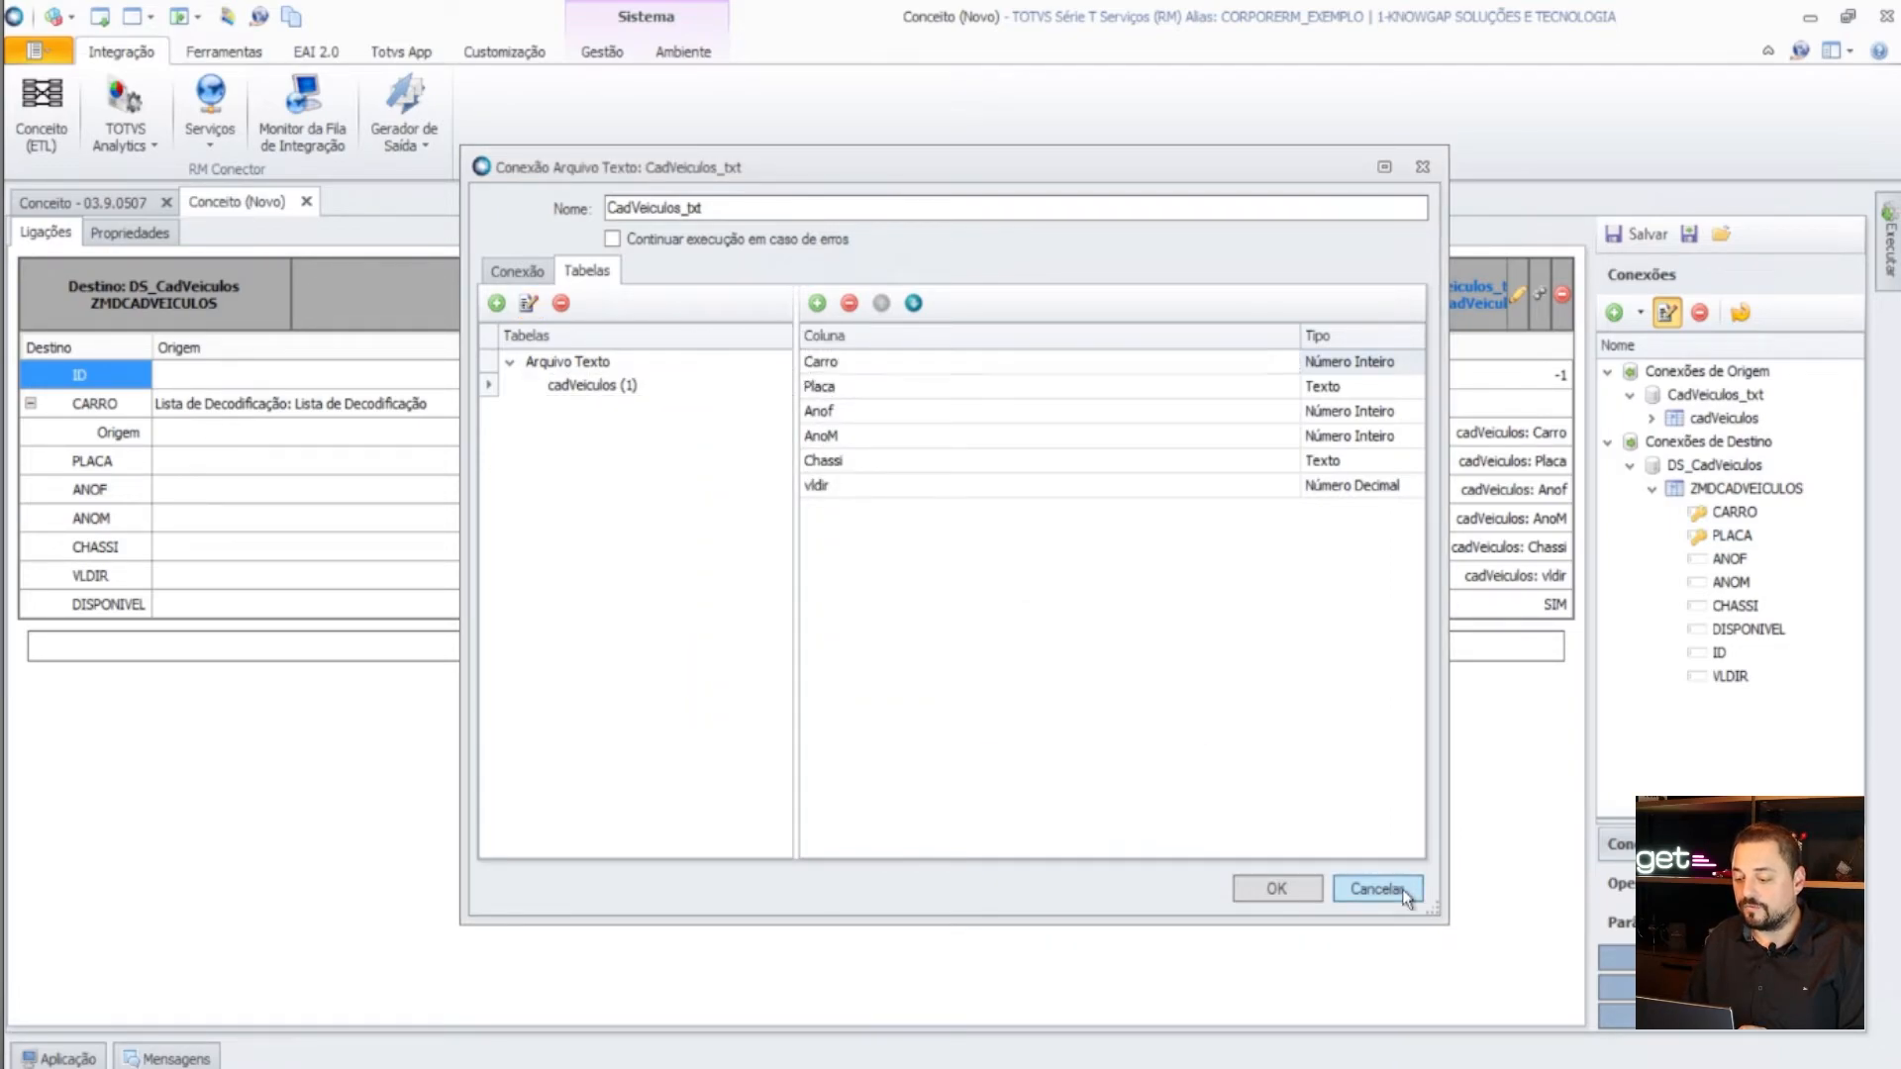
click(1402, 889)
- Back in Excel, enter ID 1 in cells A2 through A4
key(alt+Tab)
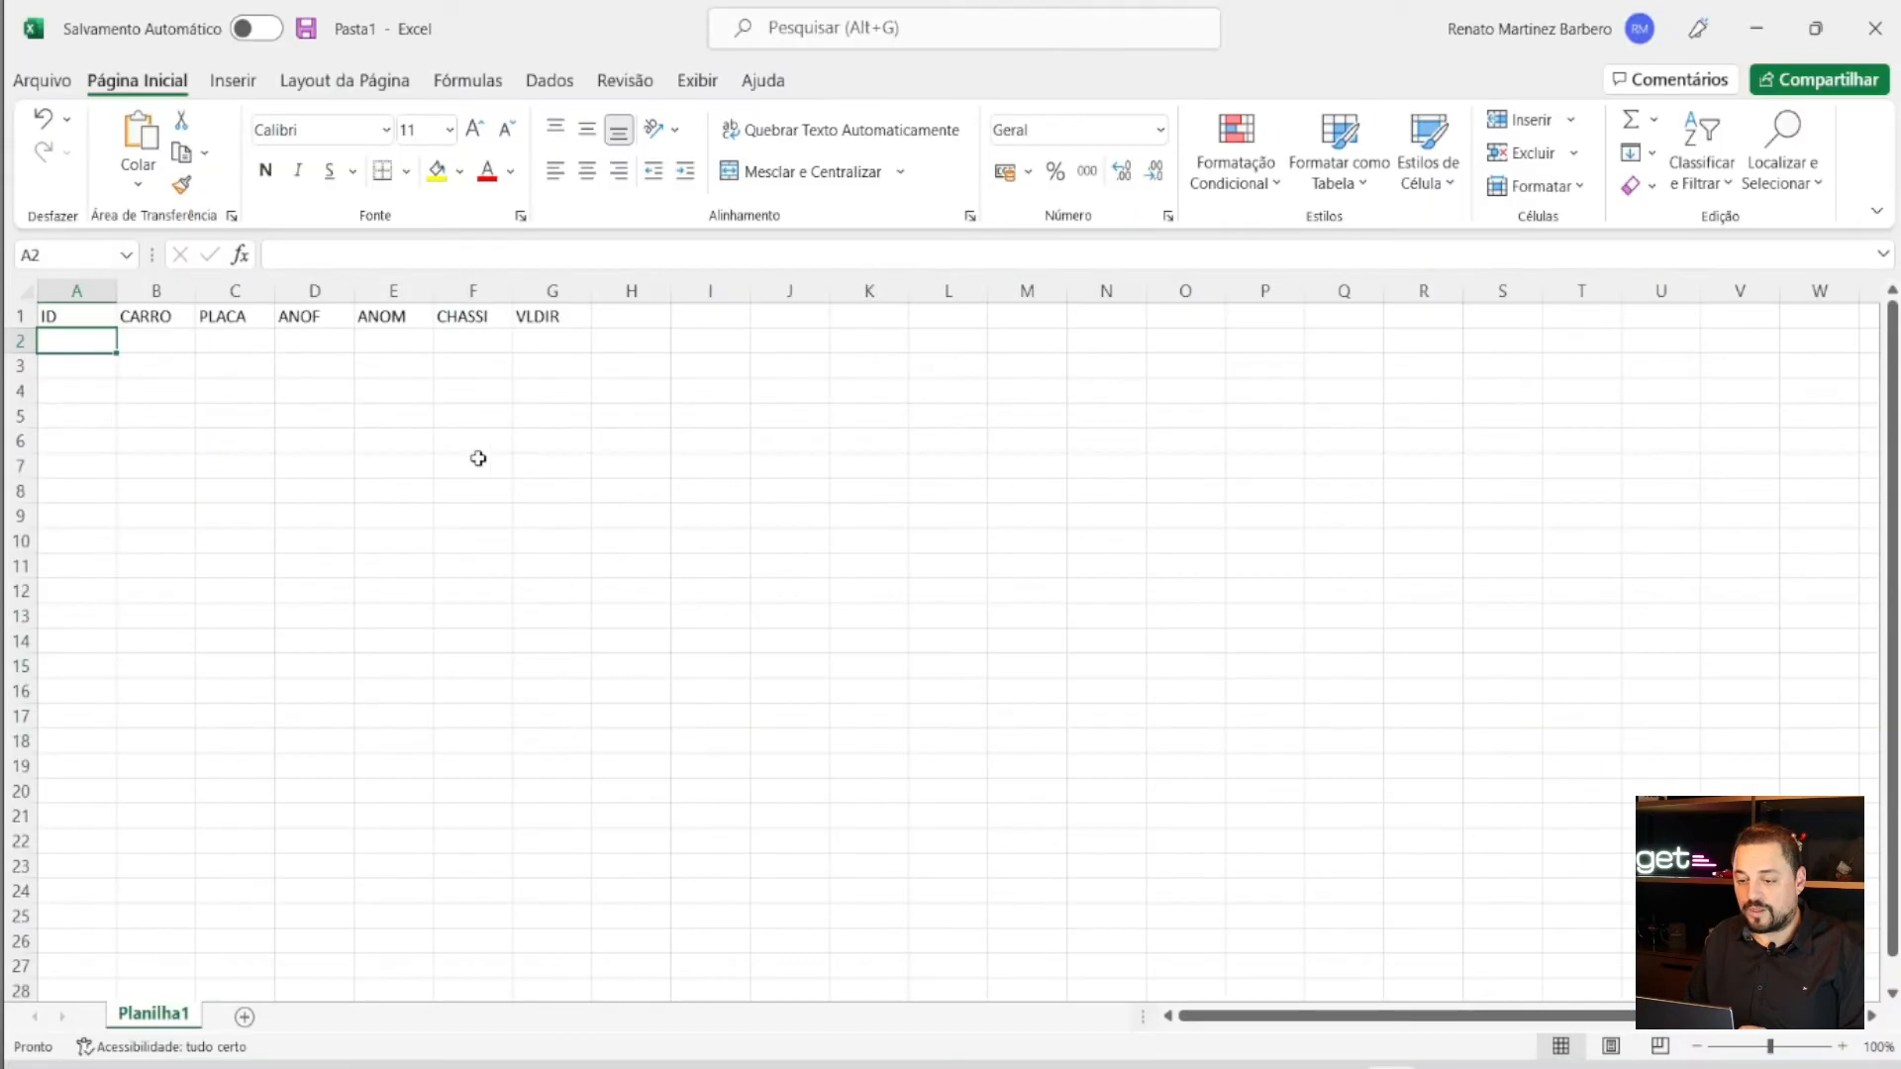
click(146, 319)
click(75, 337)
text(1)
key(Return)
text(1)
key(Return)
text(1)
key(Return)
text(1)
key(Return)
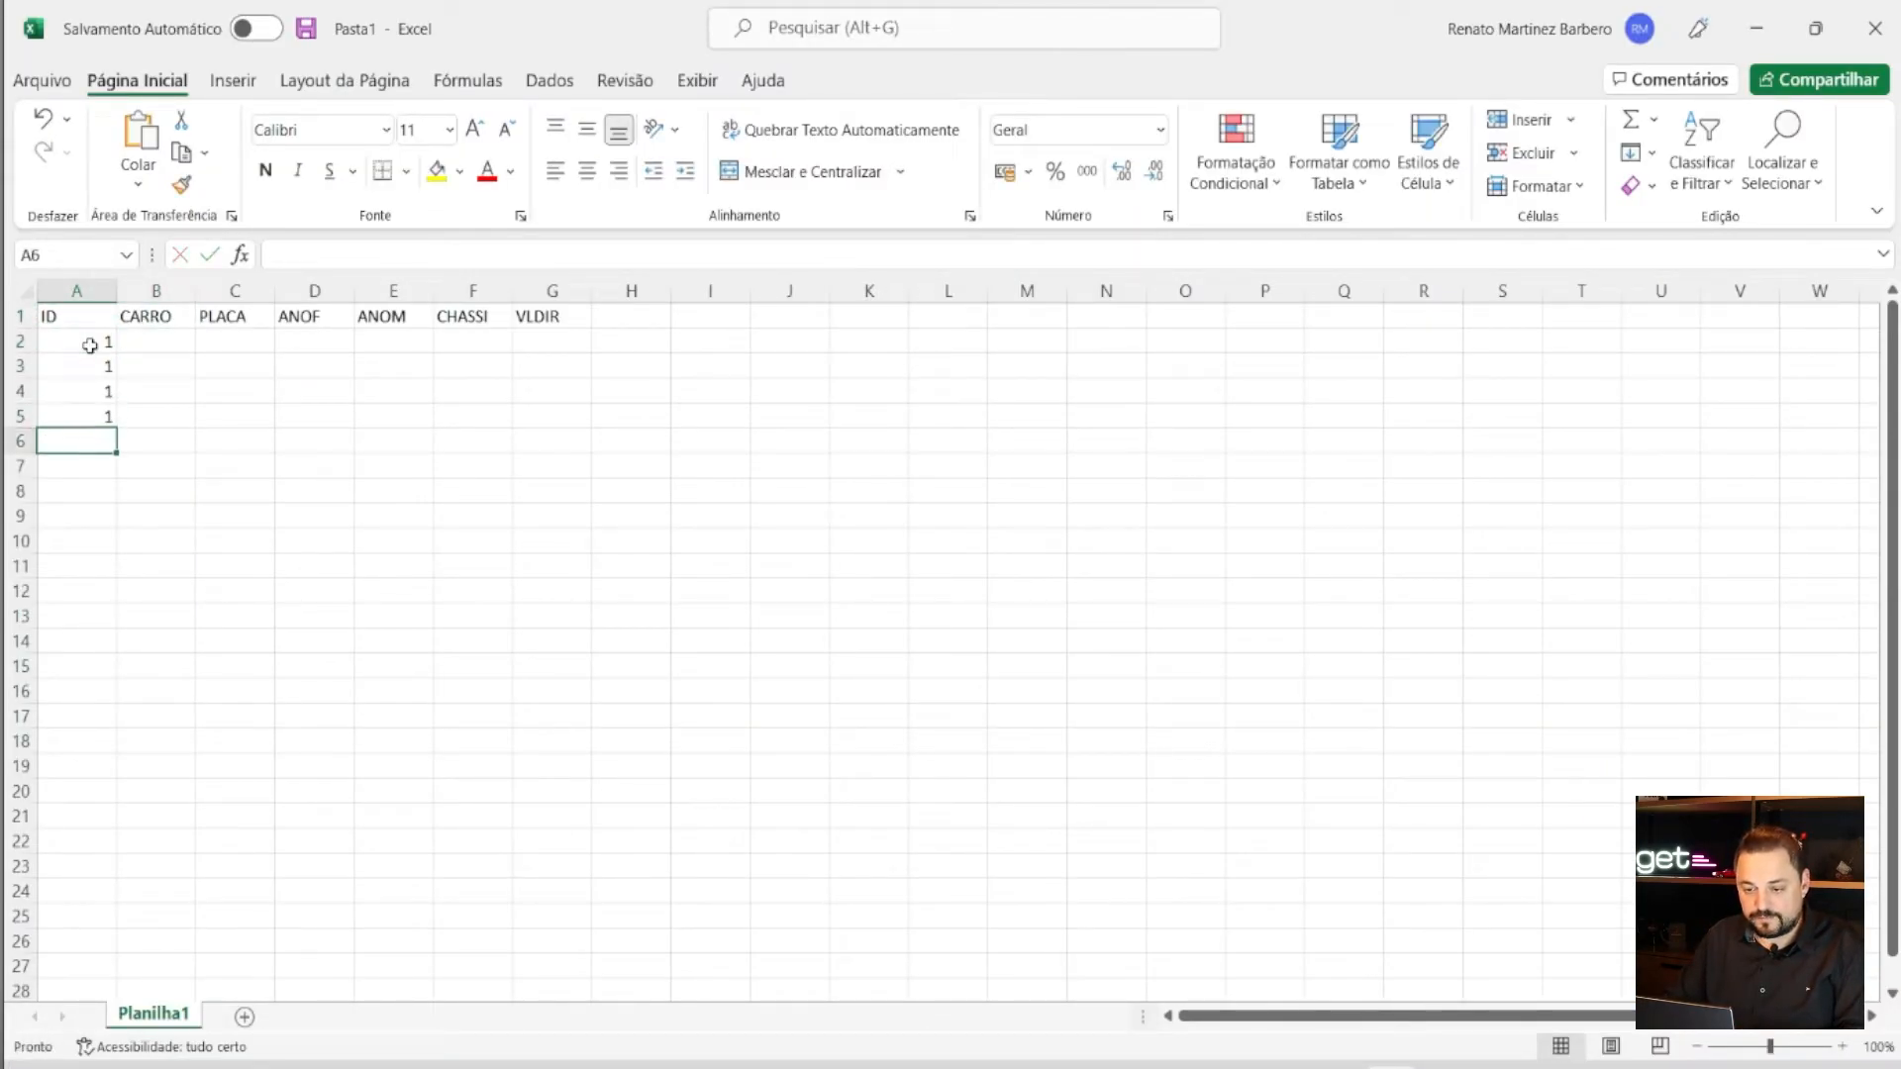
- Enter CARRO codes 1, 1, 2, 2 in B2:B5
click(168, 342)
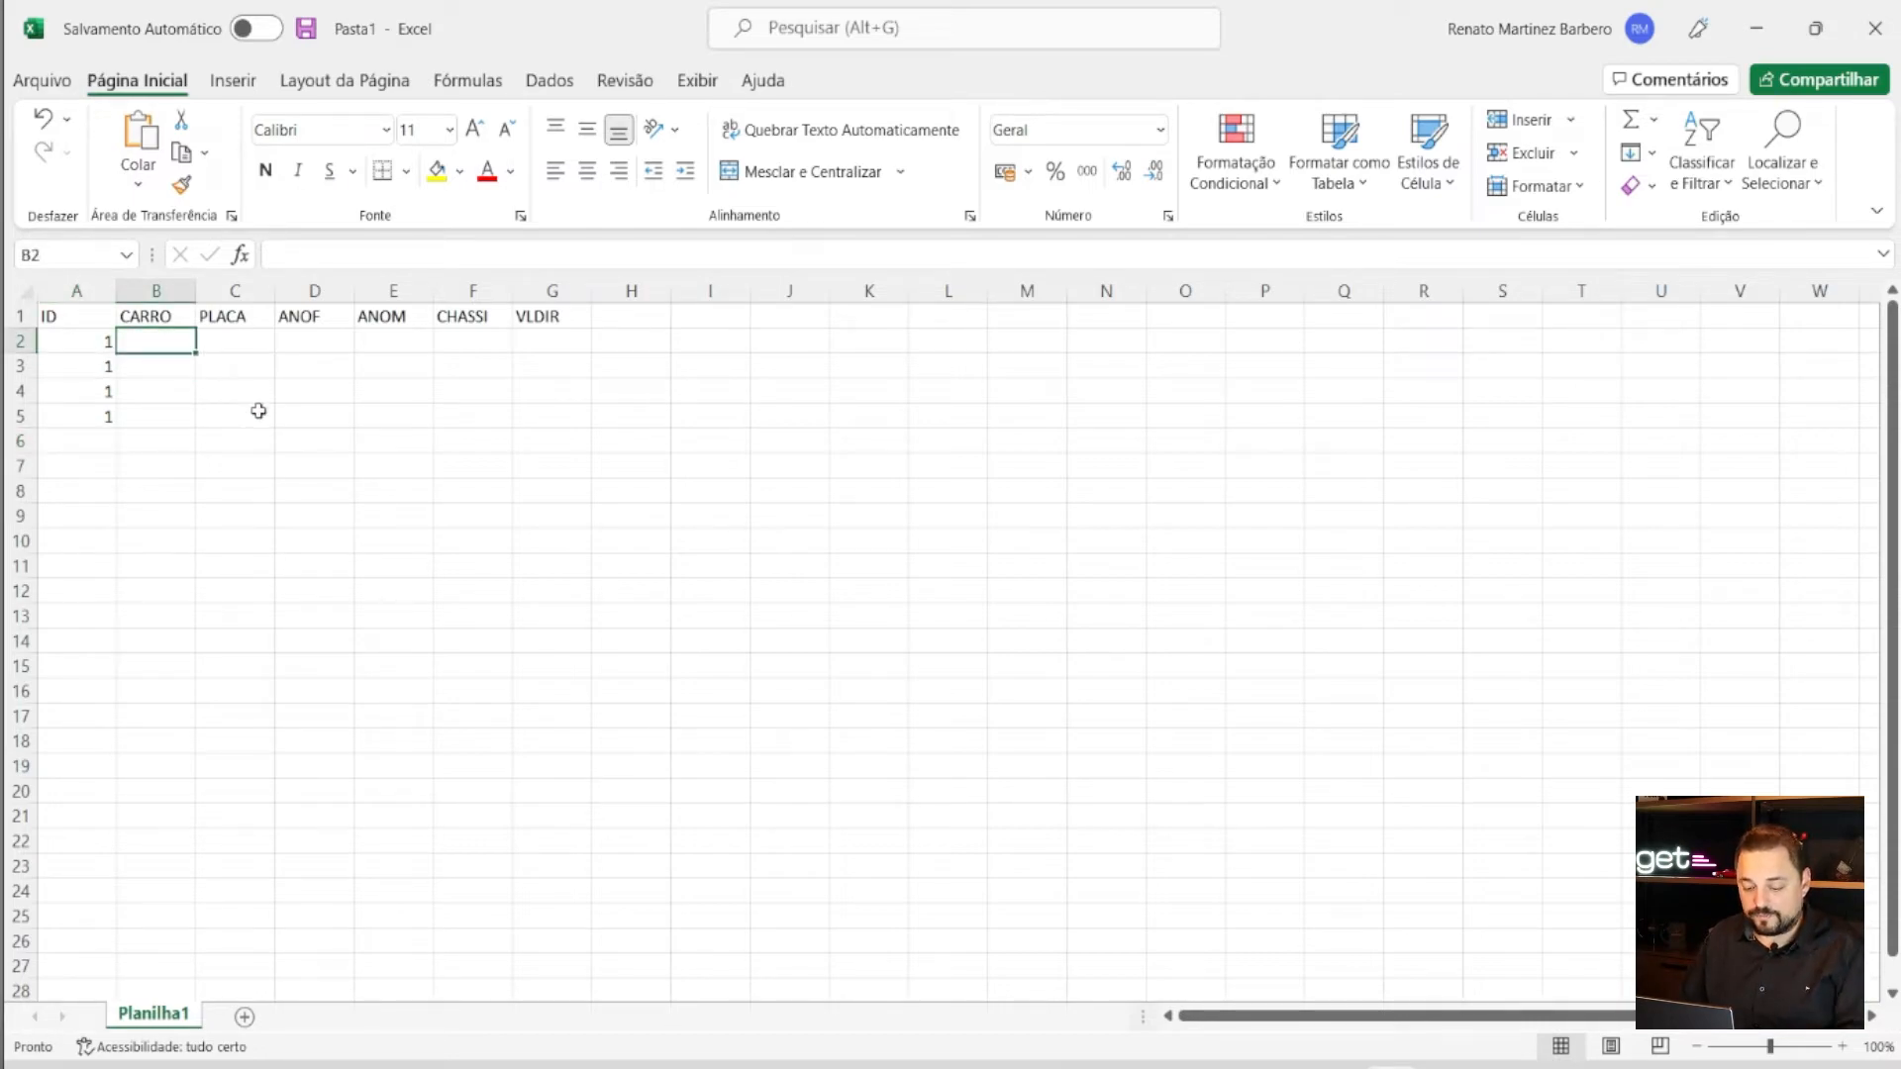
text(1)
key(Return)
text(1)
key(Return)
text(2)
key(Return)
text(2)
key(Return)
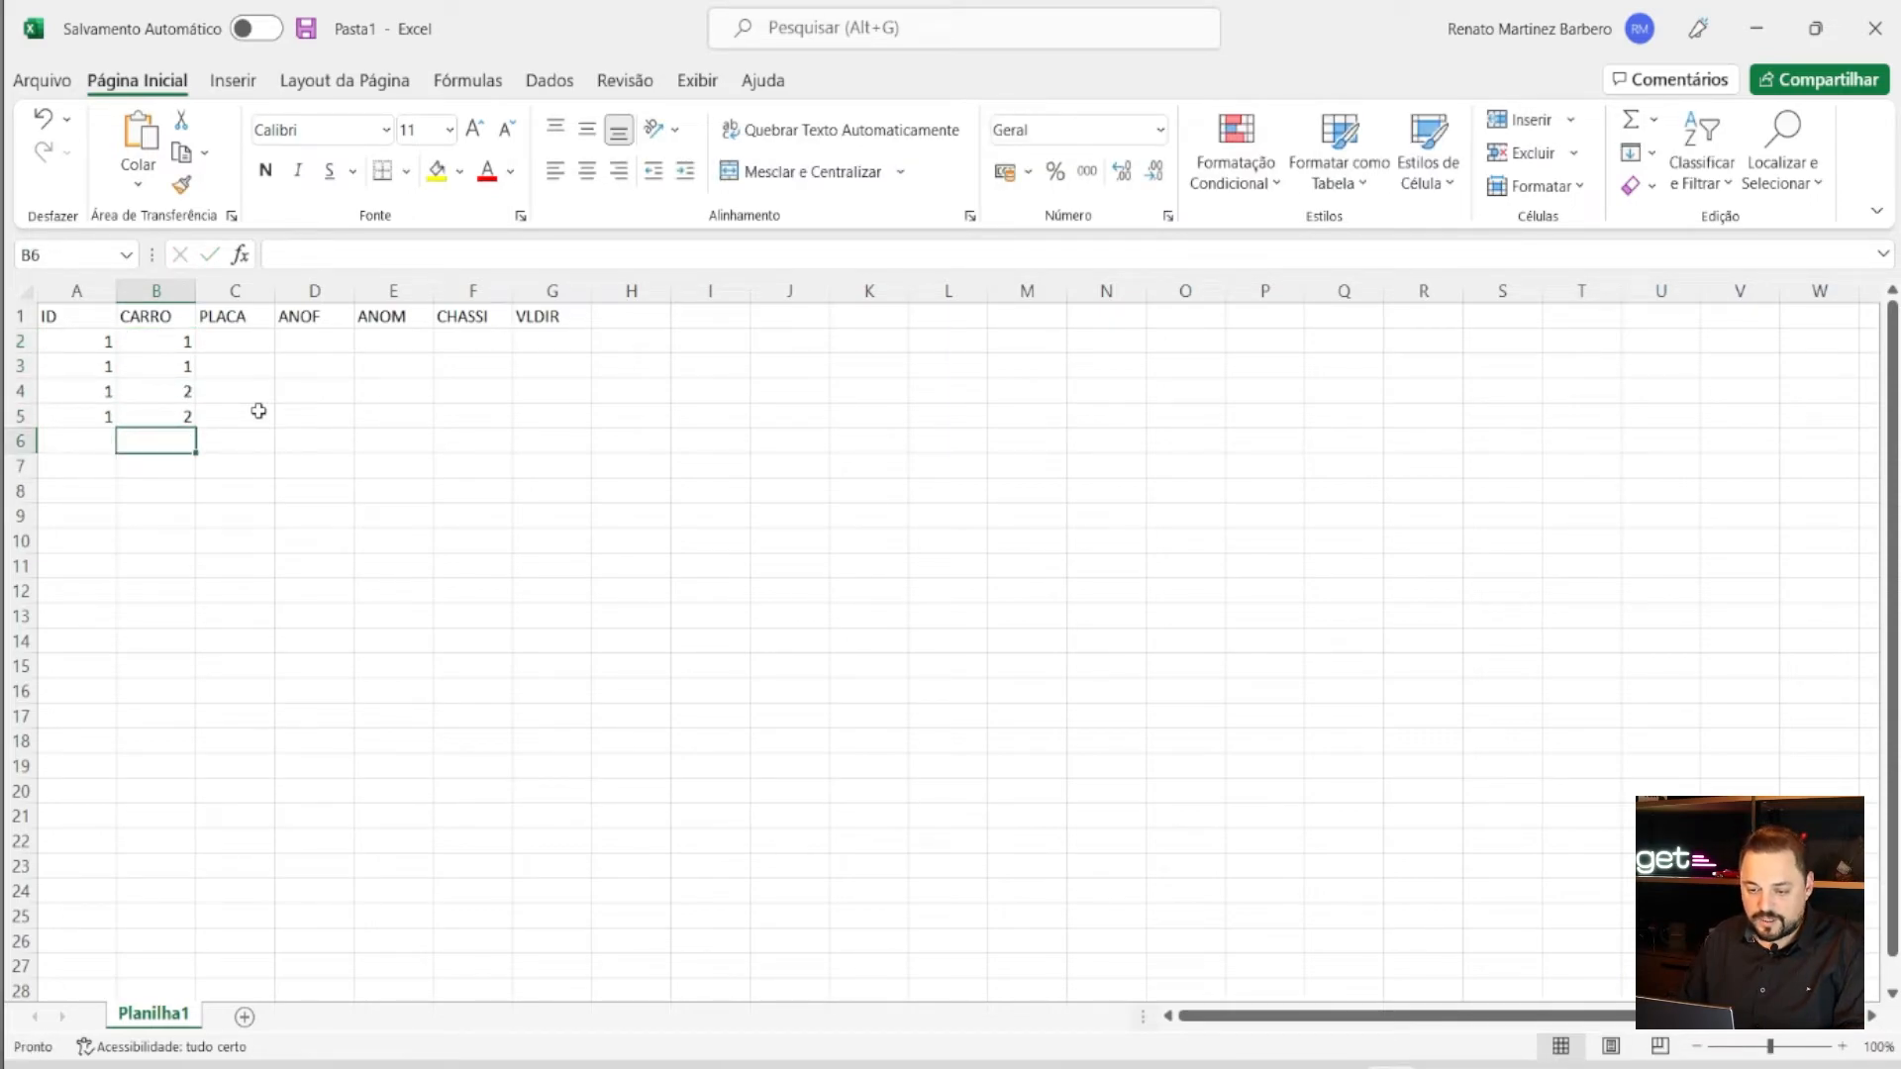
- Enter the plates XXX1234, ZZZ0987, VVV8976 and FD3556 in C2:C5
click(243, 342)
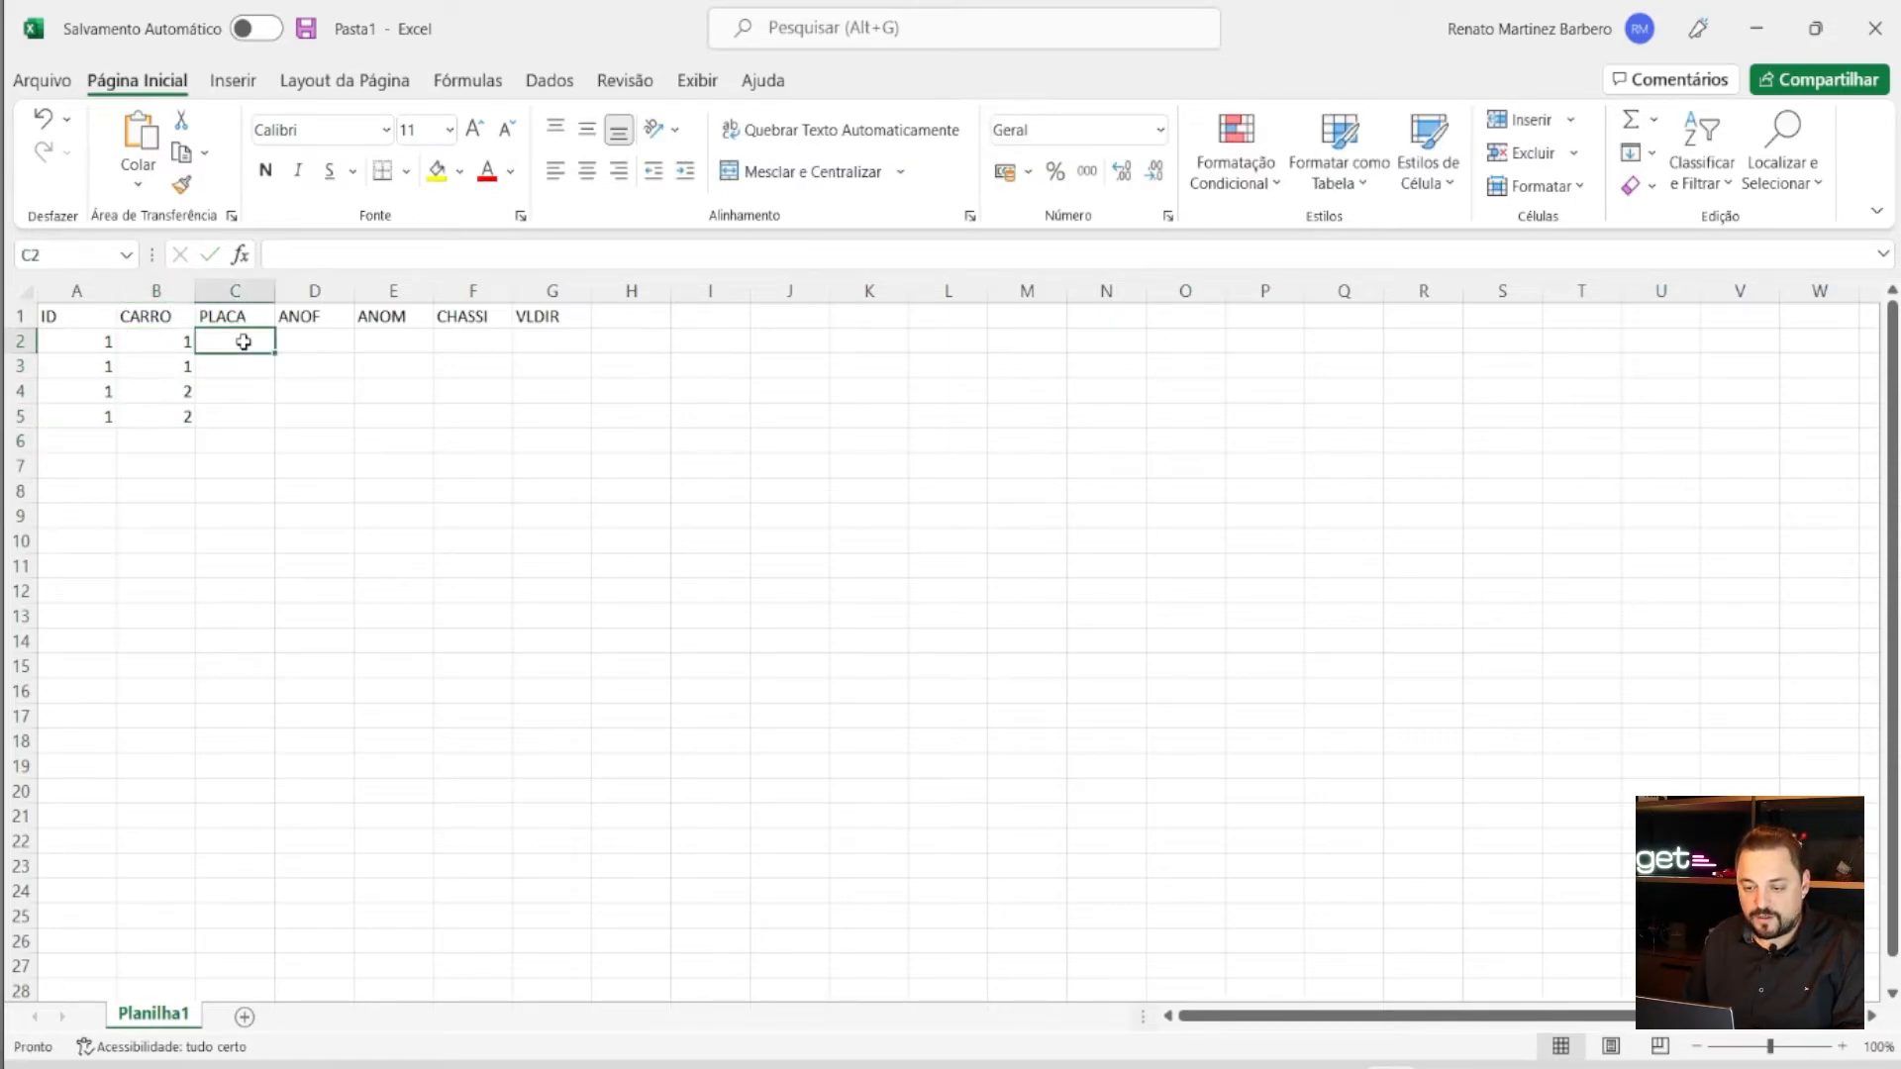
text(XXX1234)
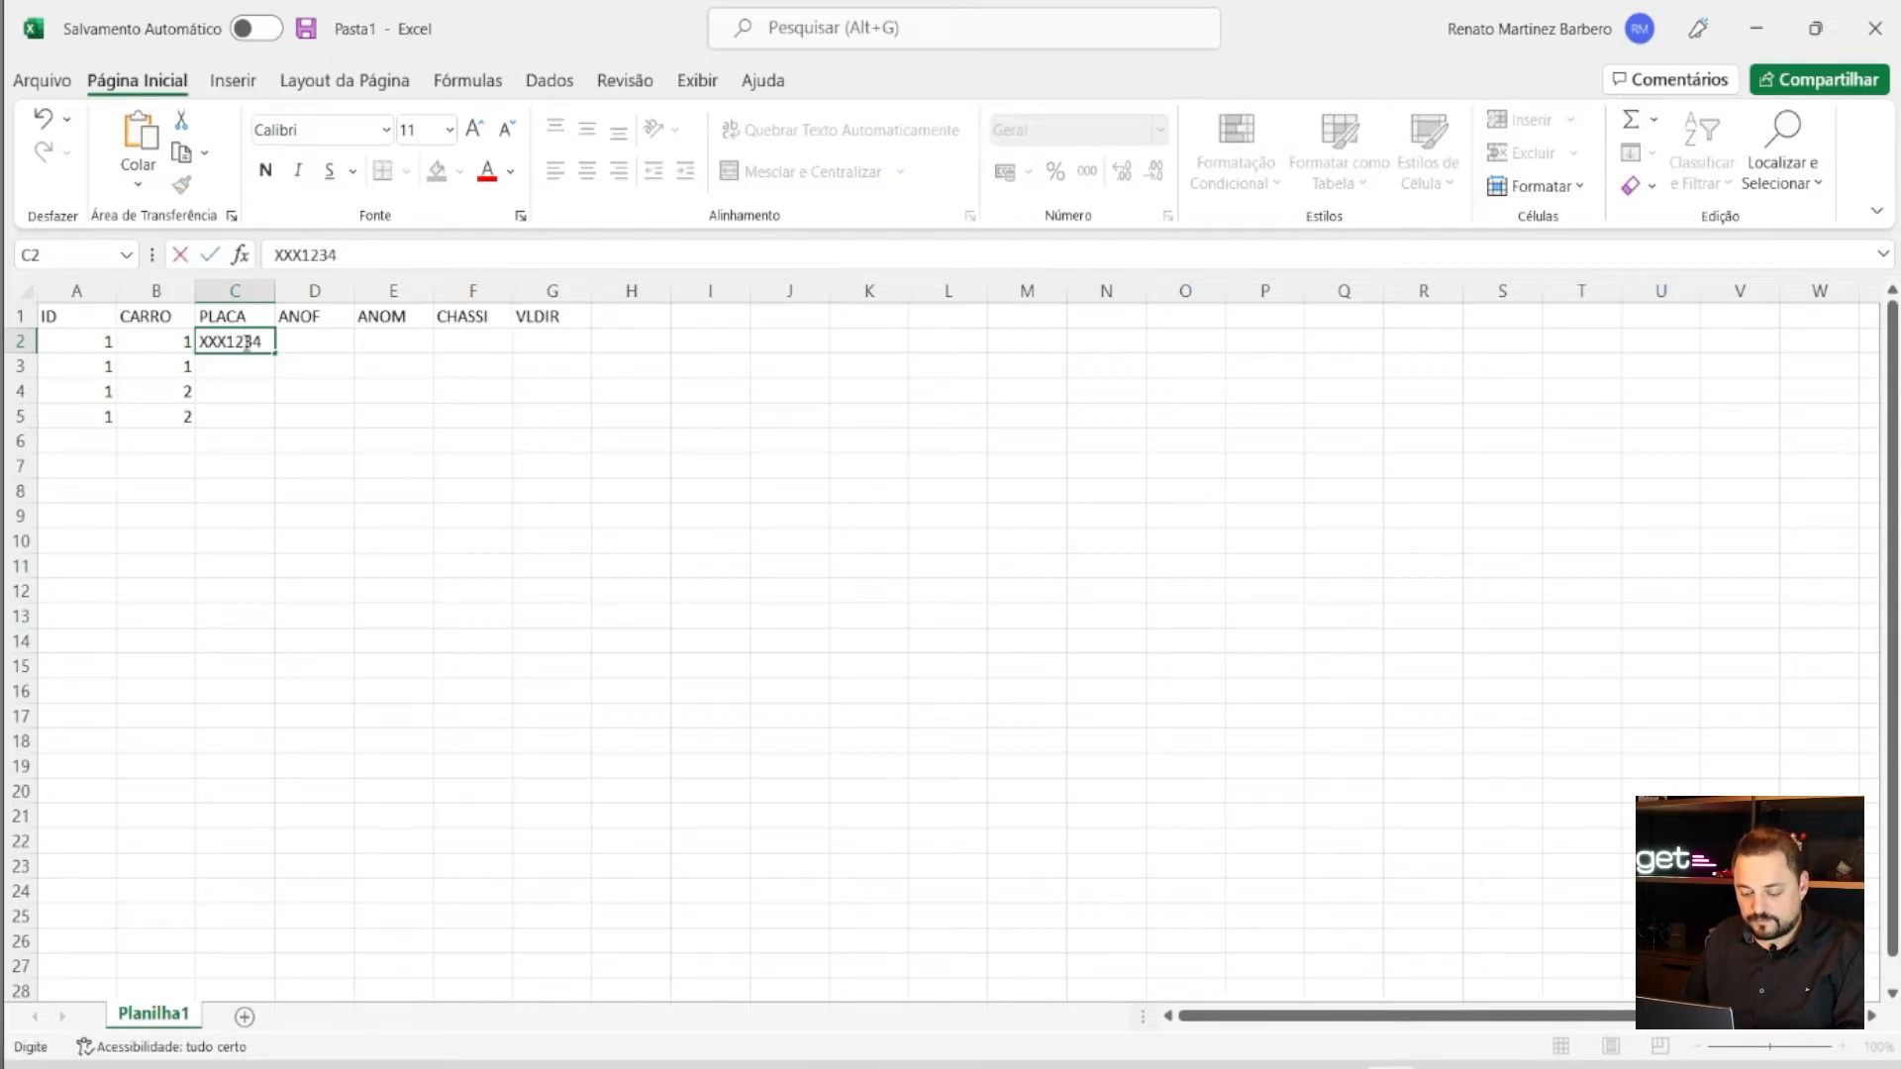
click(231, 359)
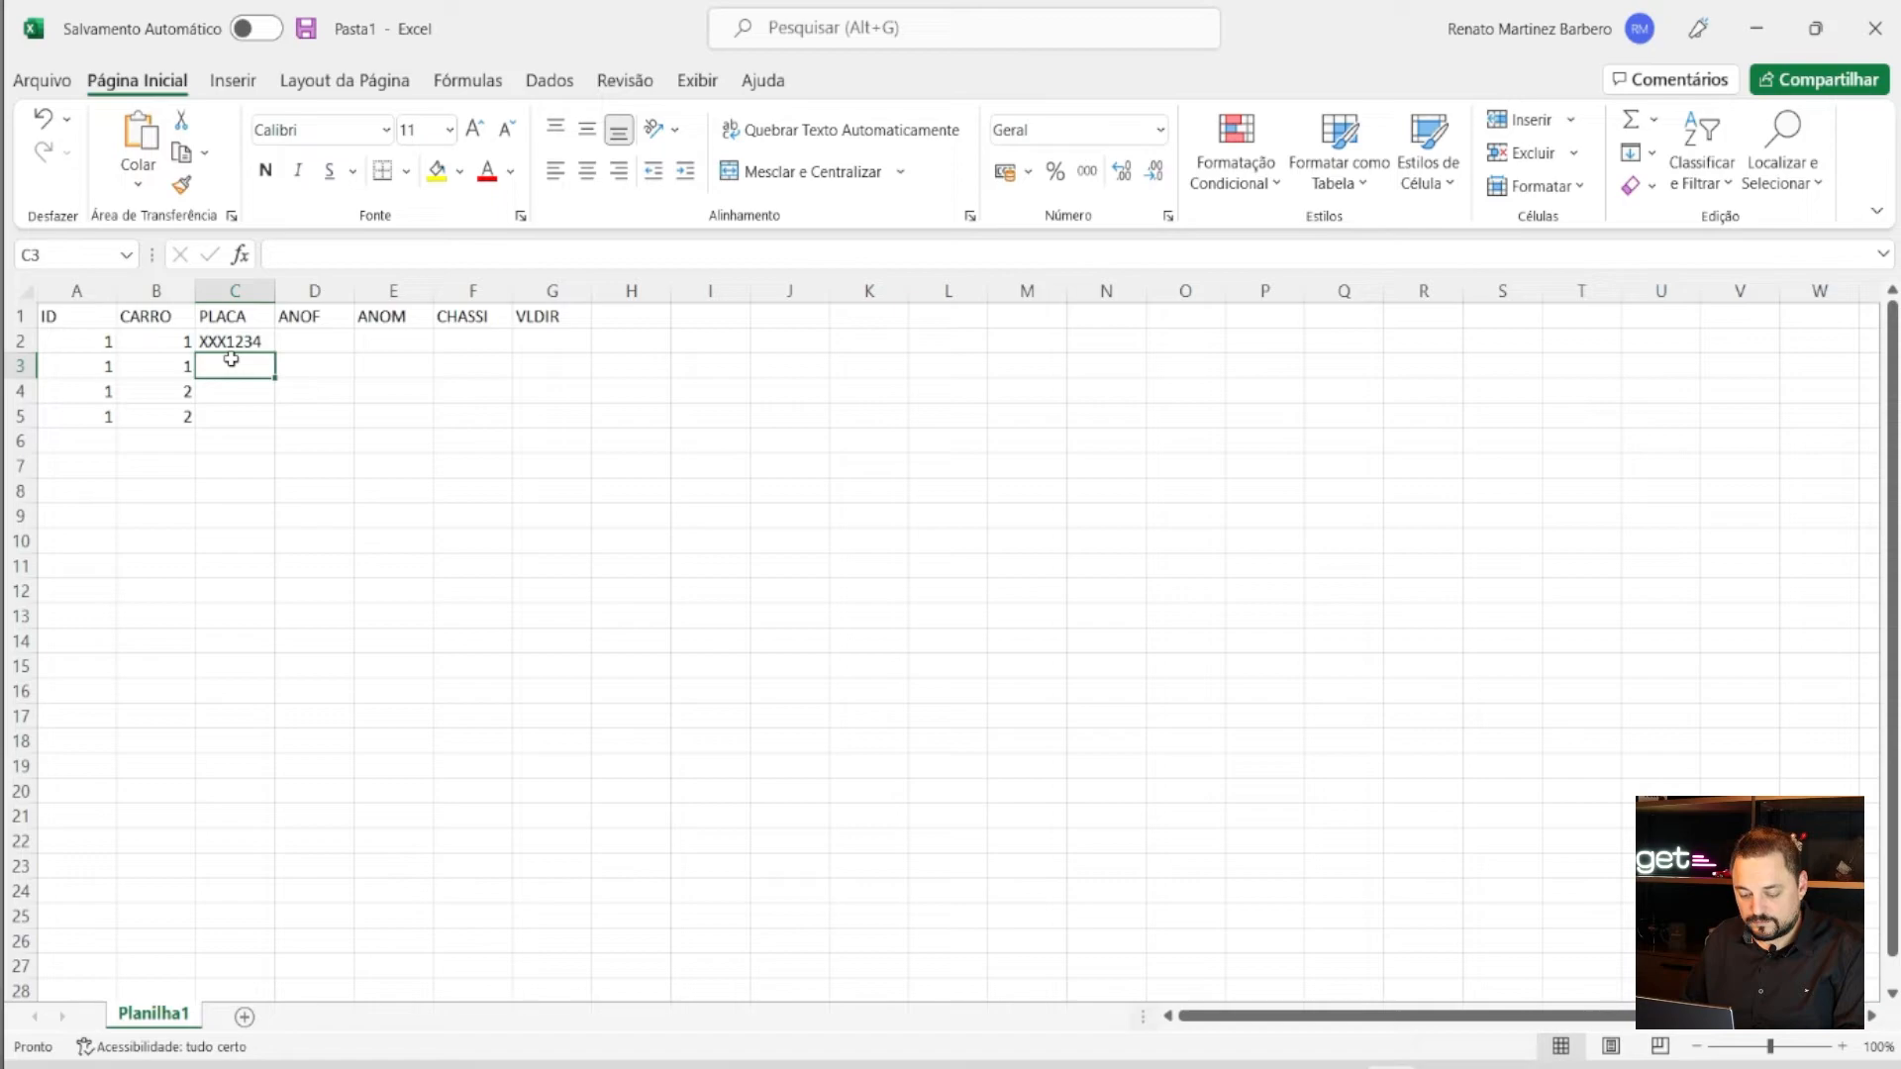
text(ZZZ0987)
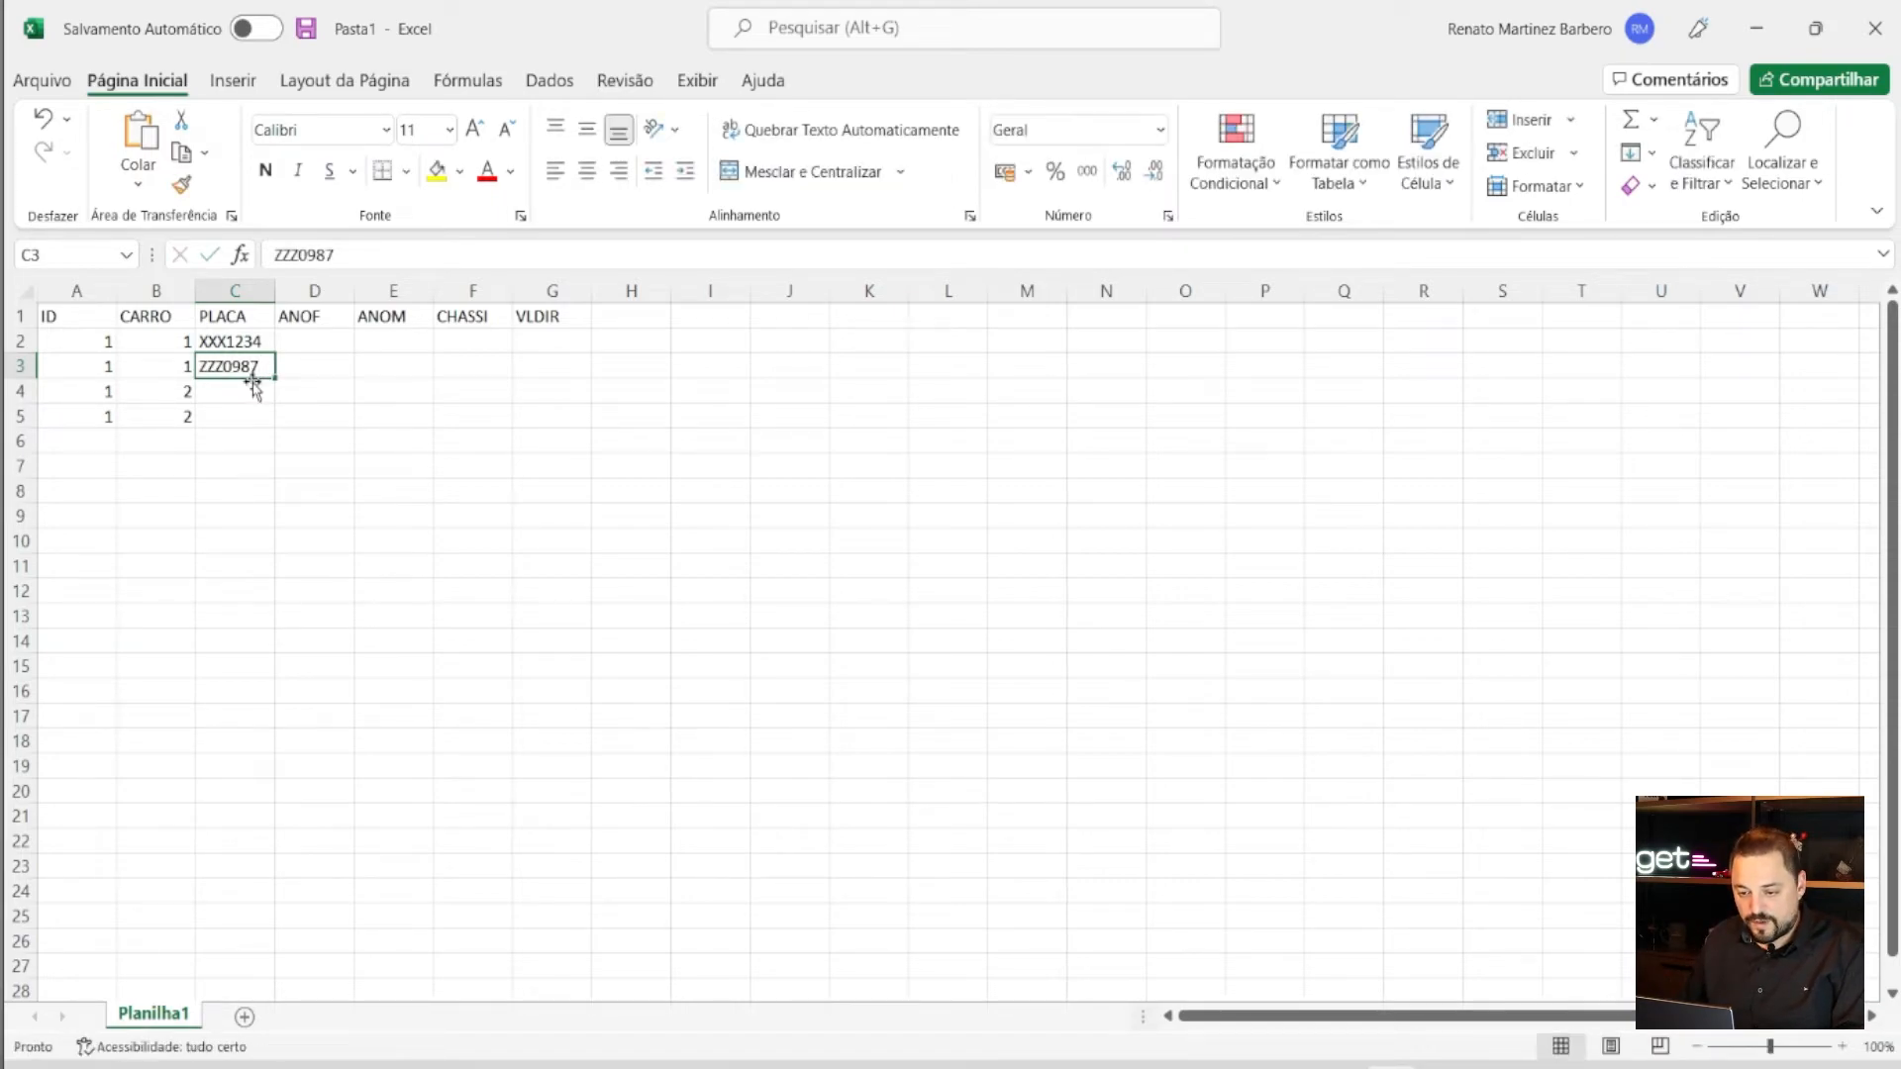
click(253, 386)
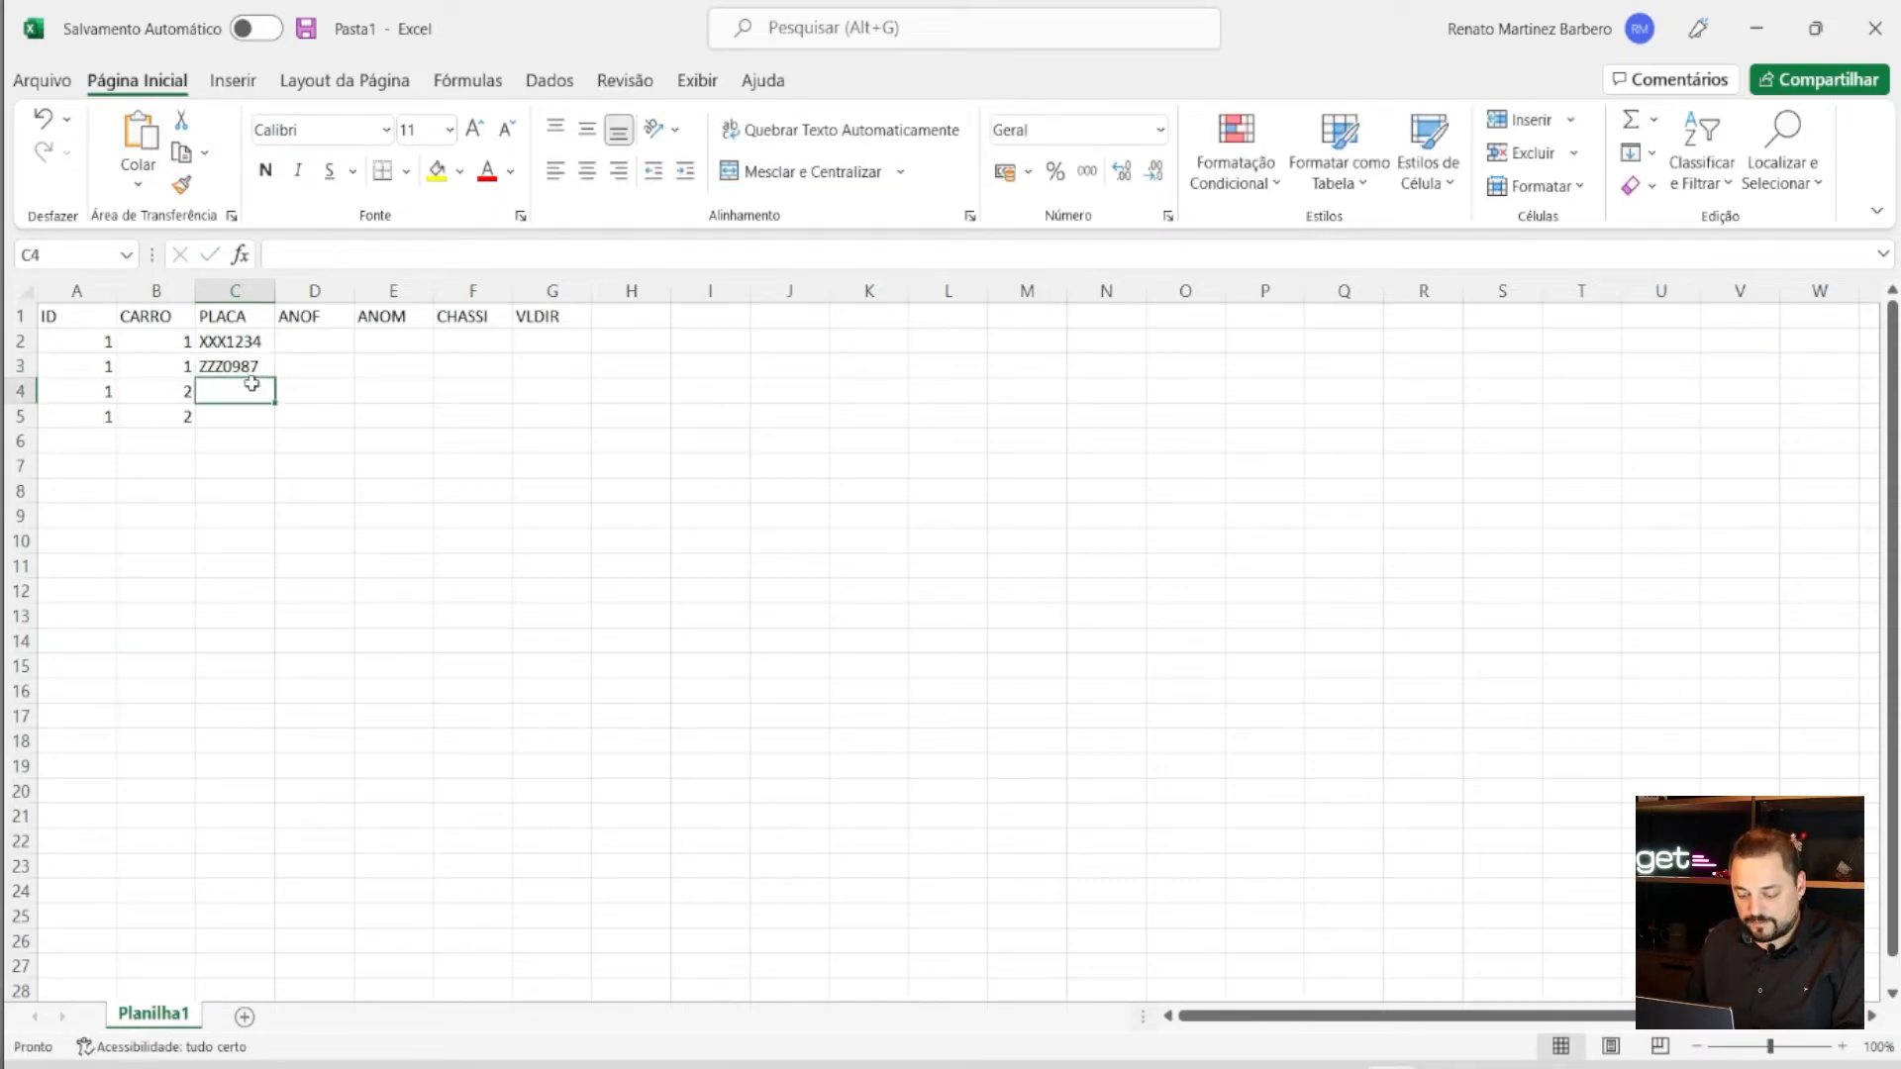
text(VVVV)
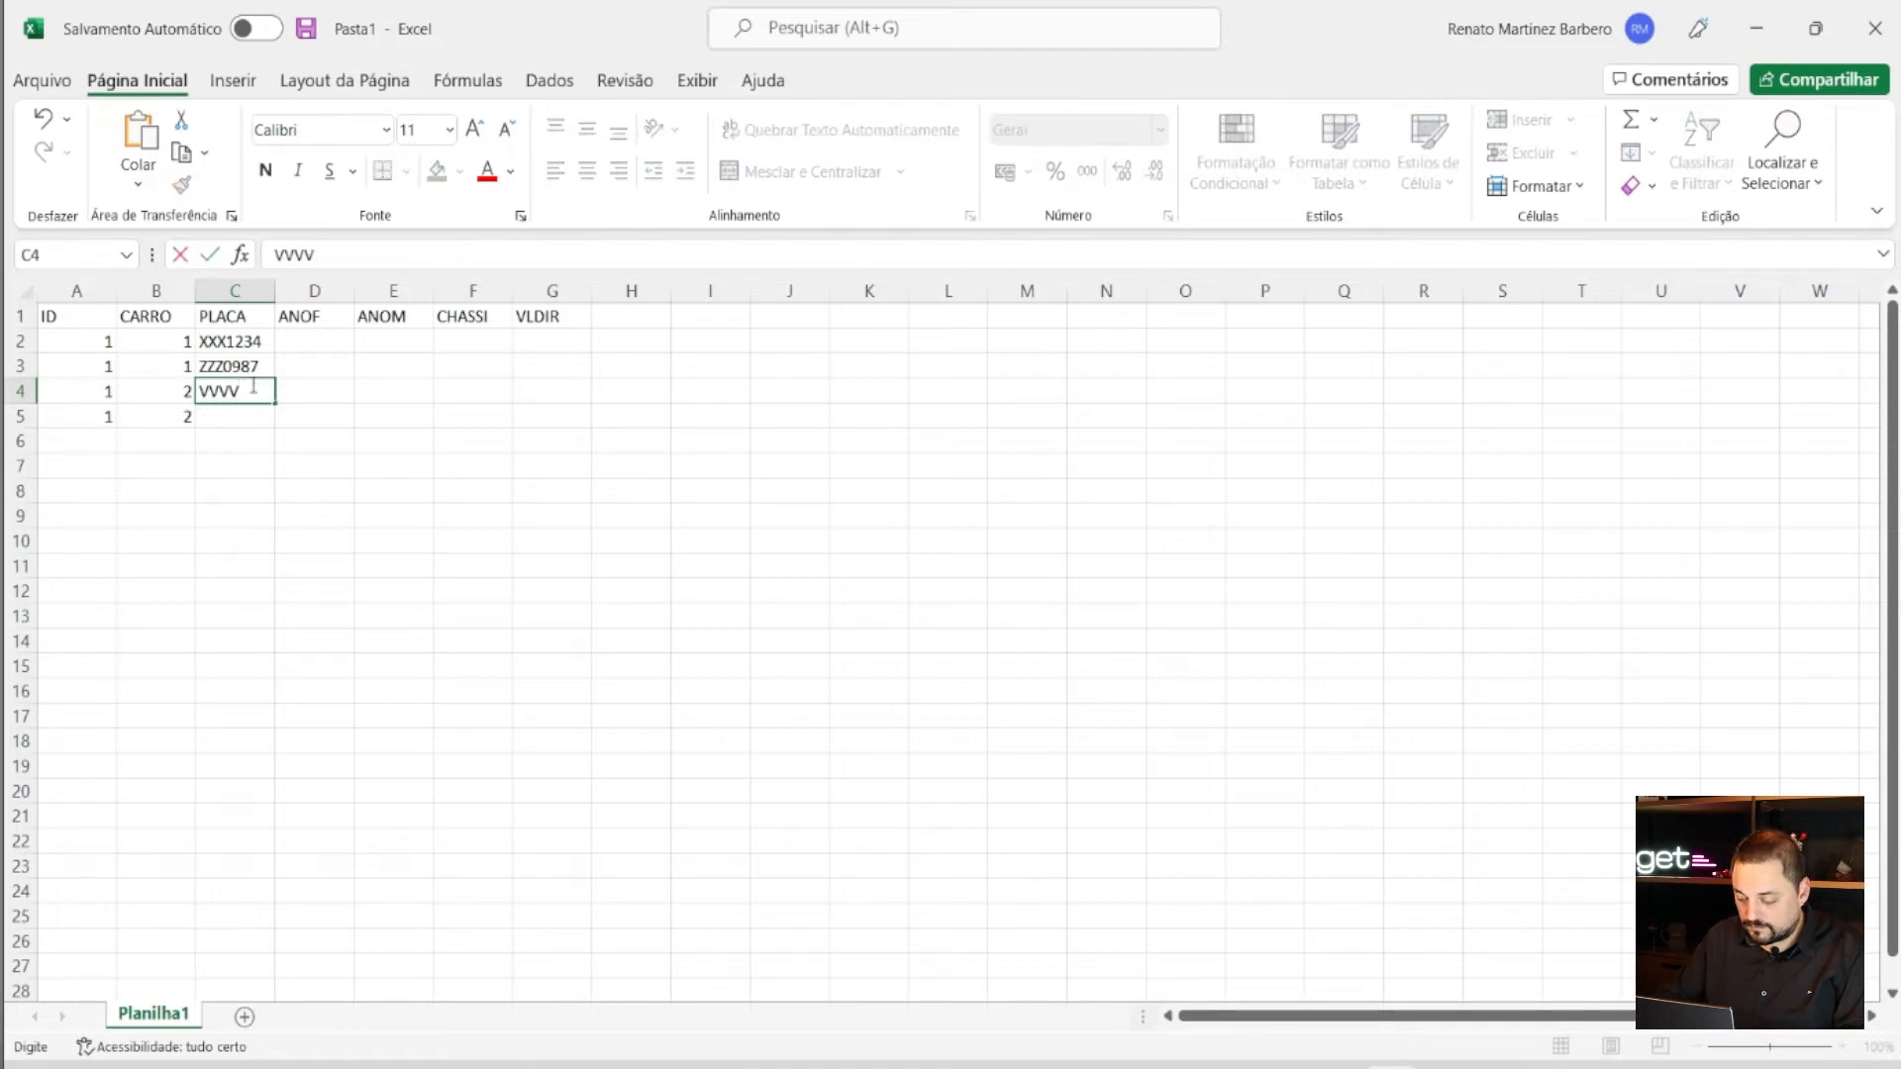
key(BackSpace)
text(897)
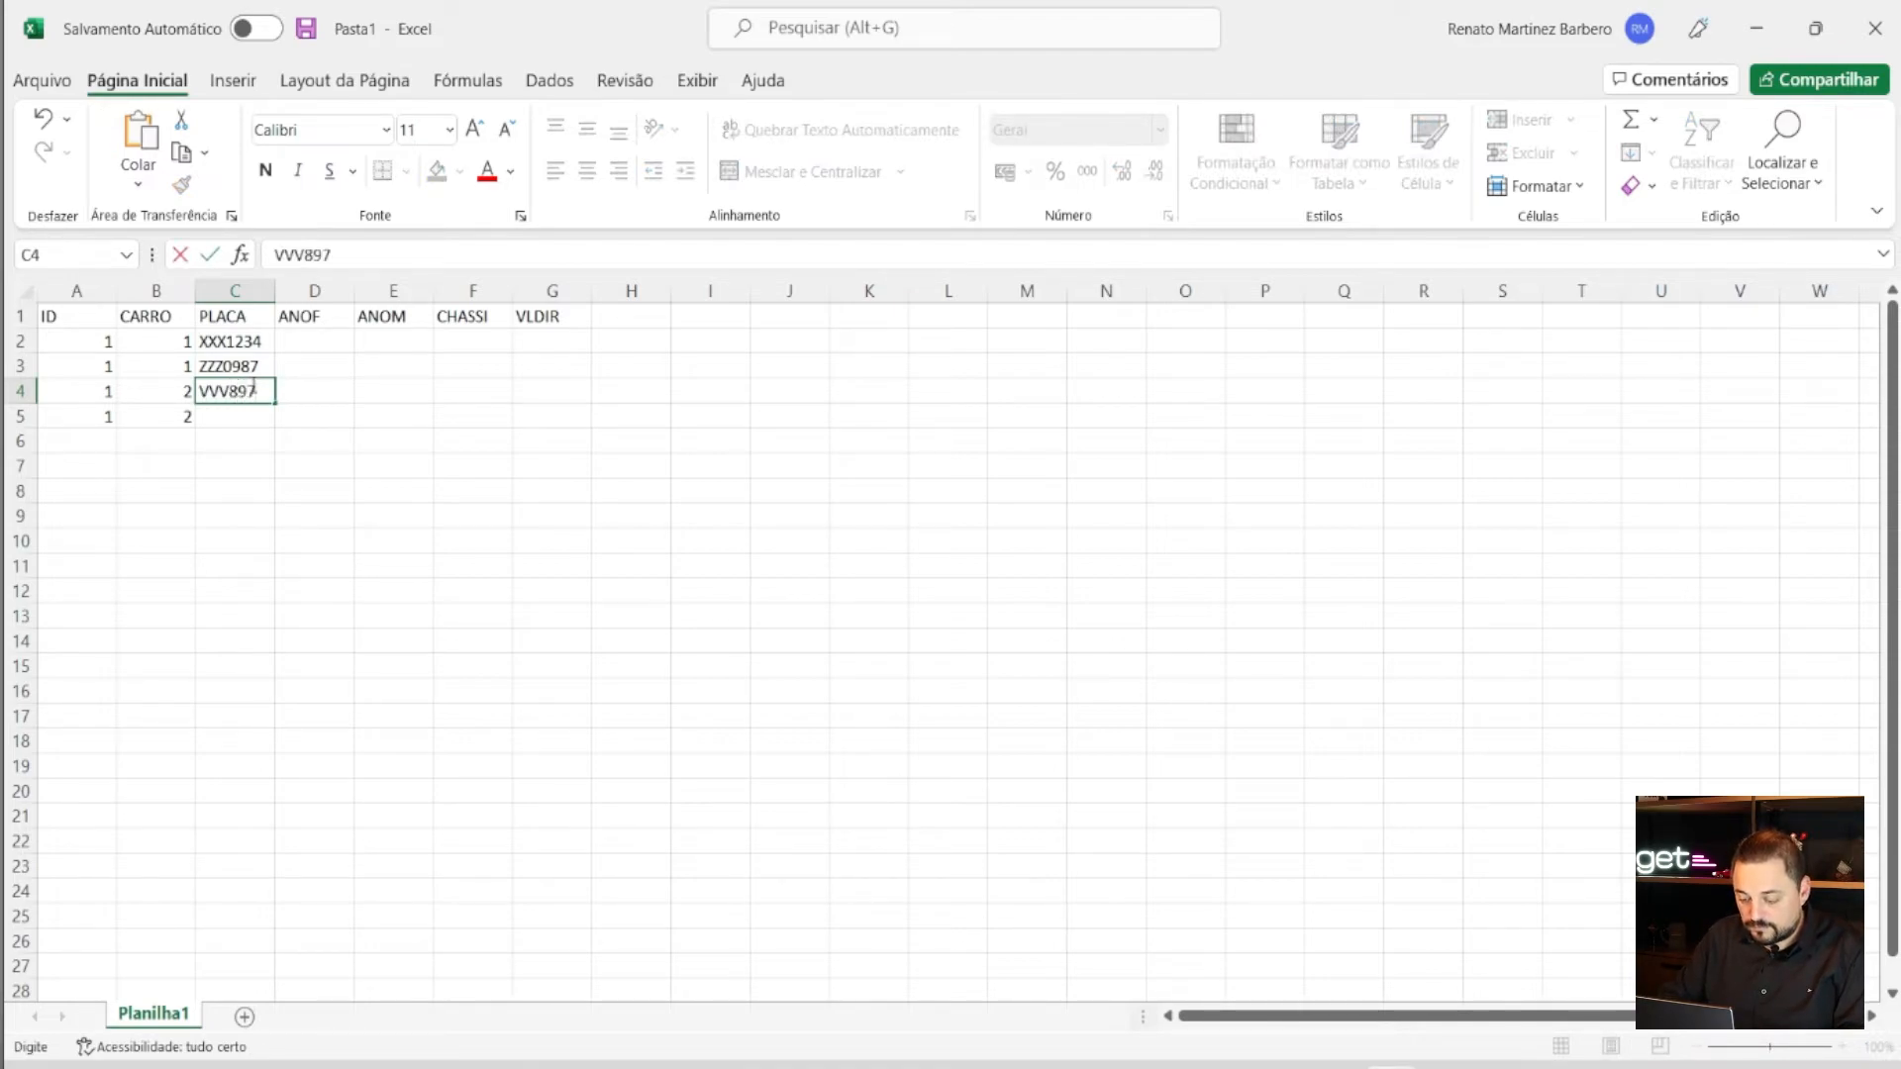
text(6)
click(217, 416)
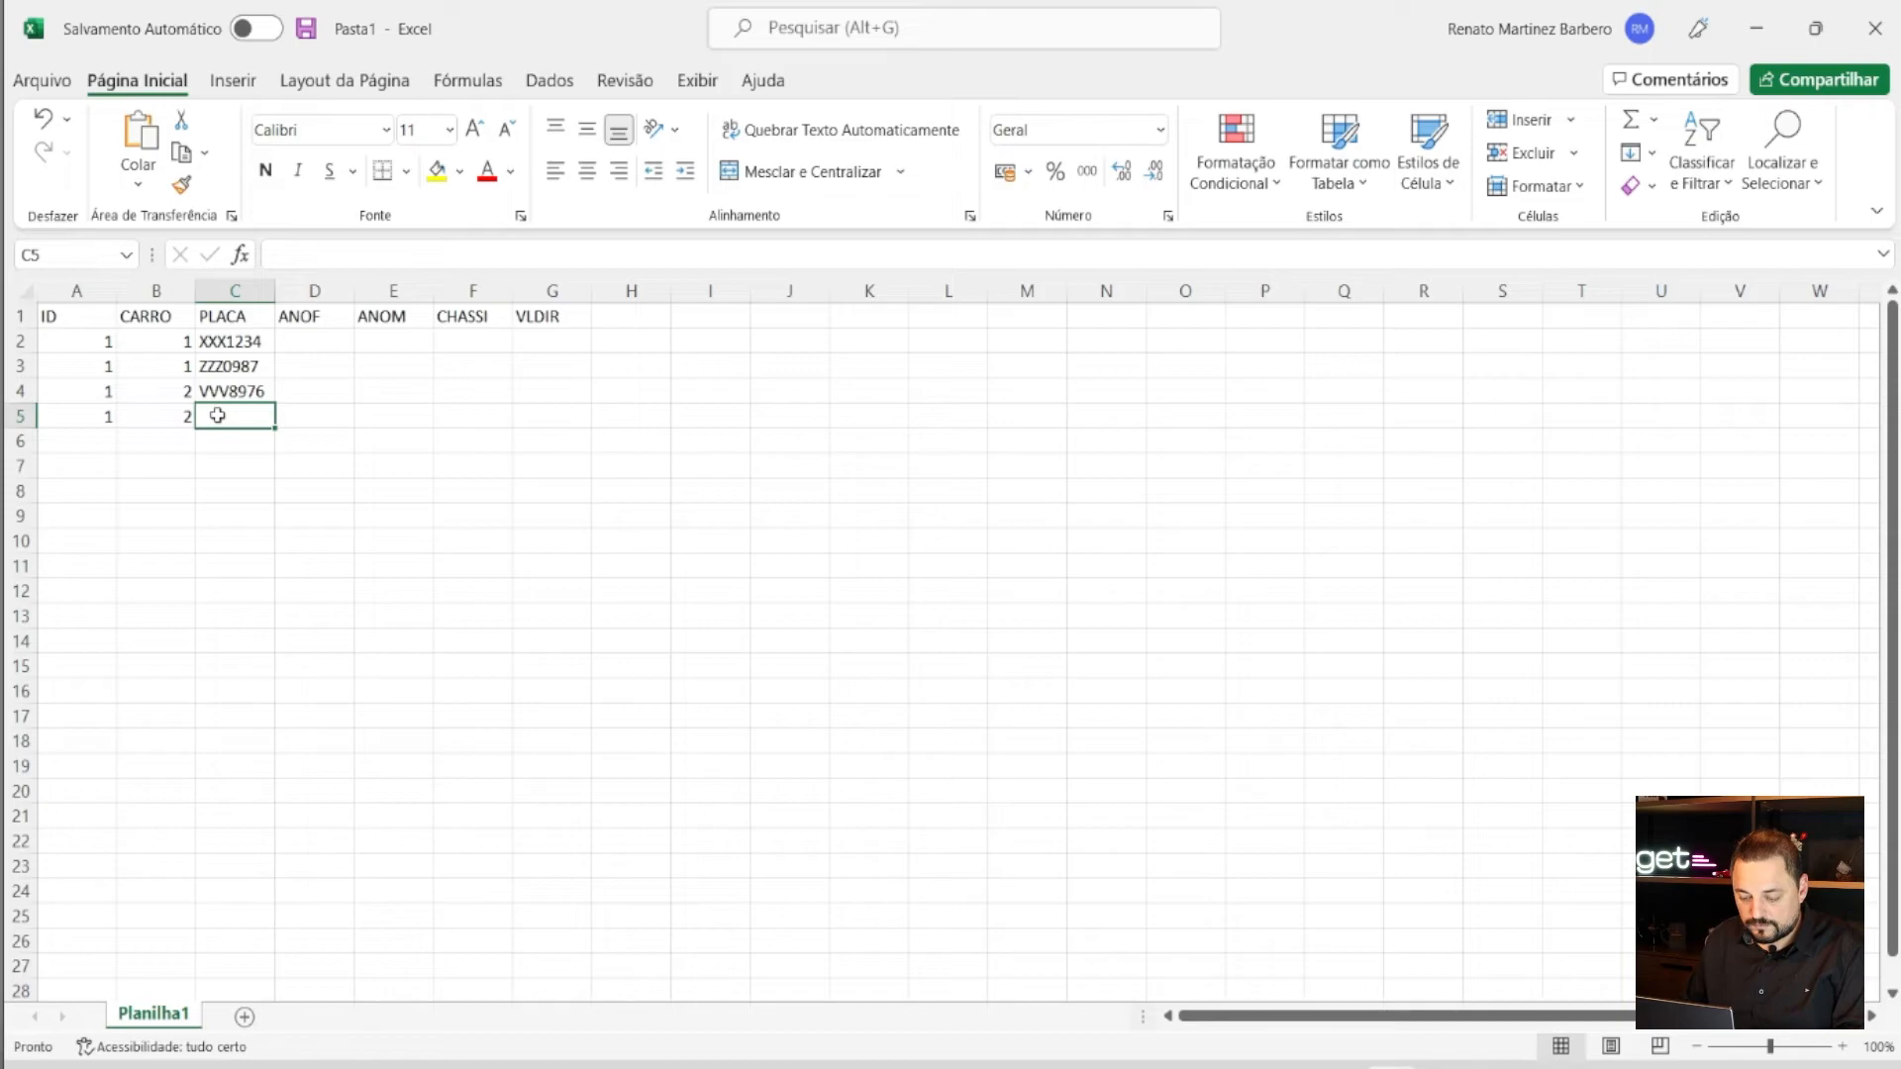
text(FD)
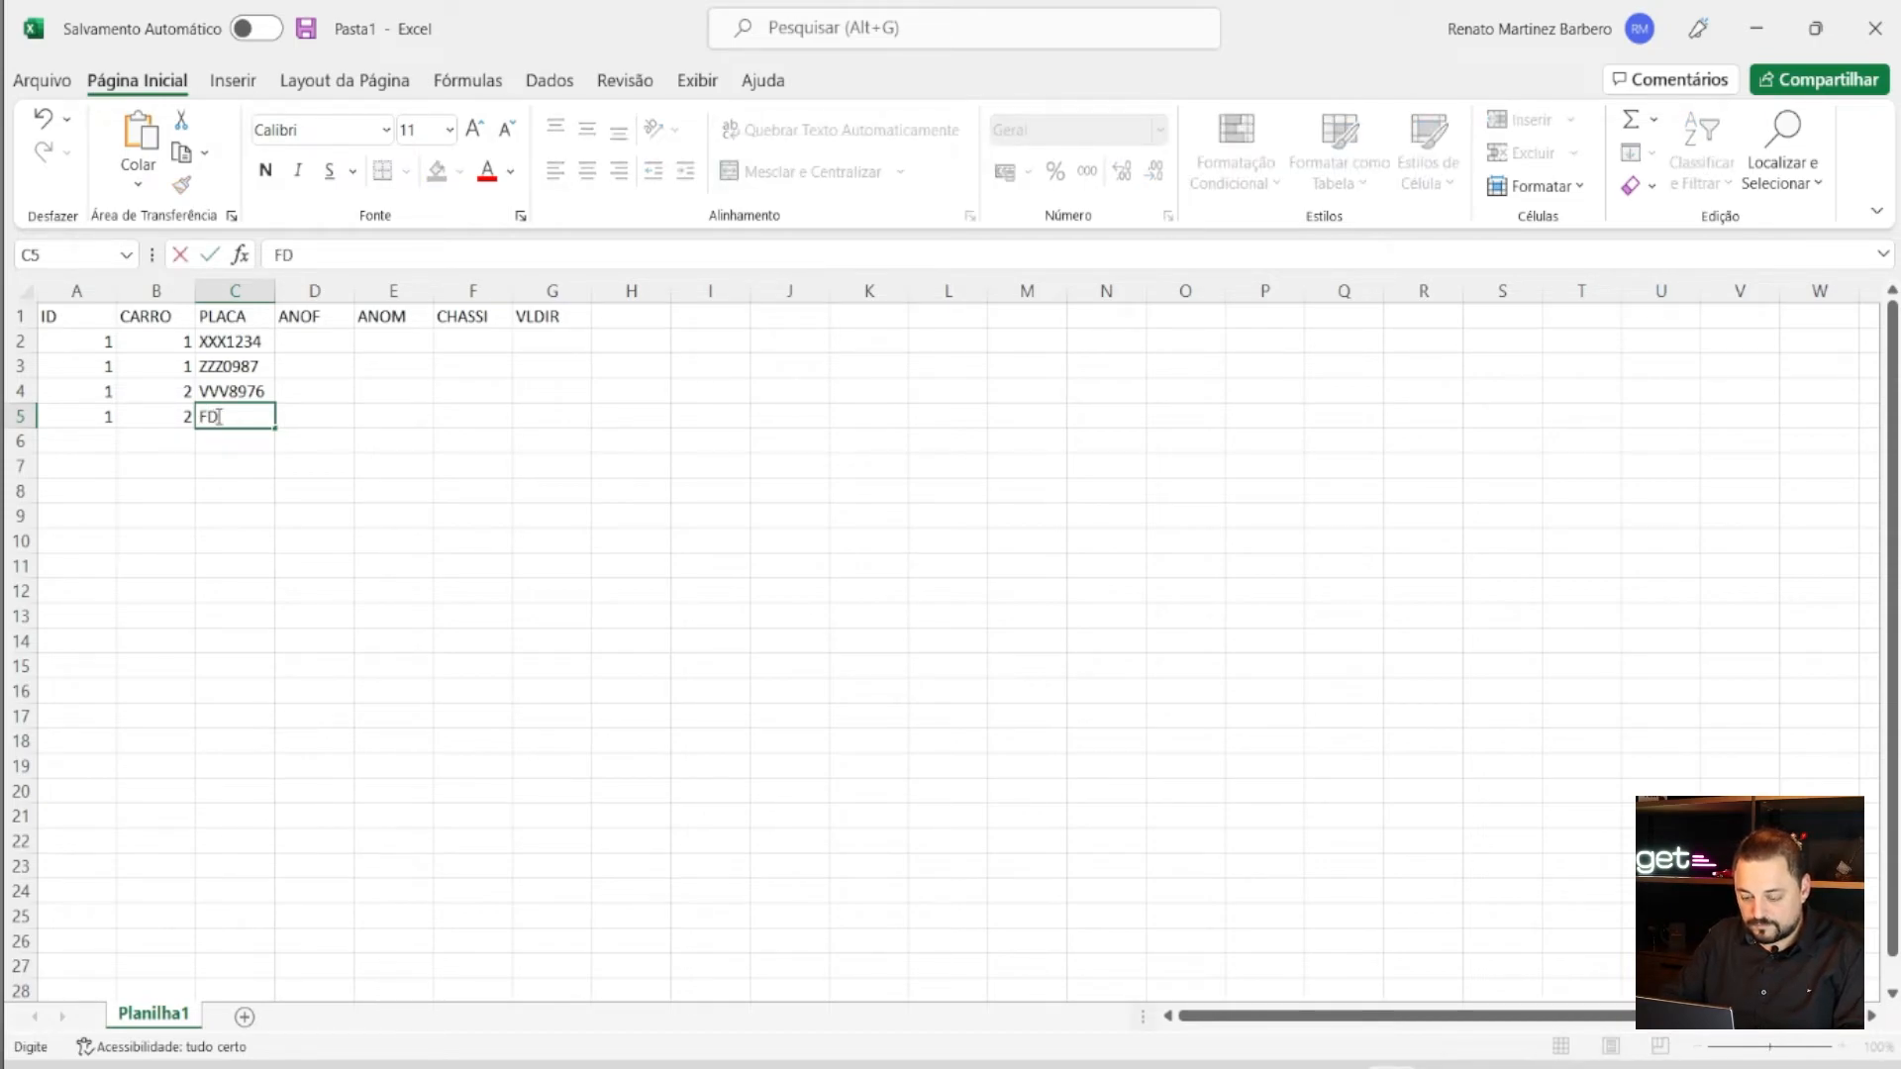
text(3556)
key(Tab)
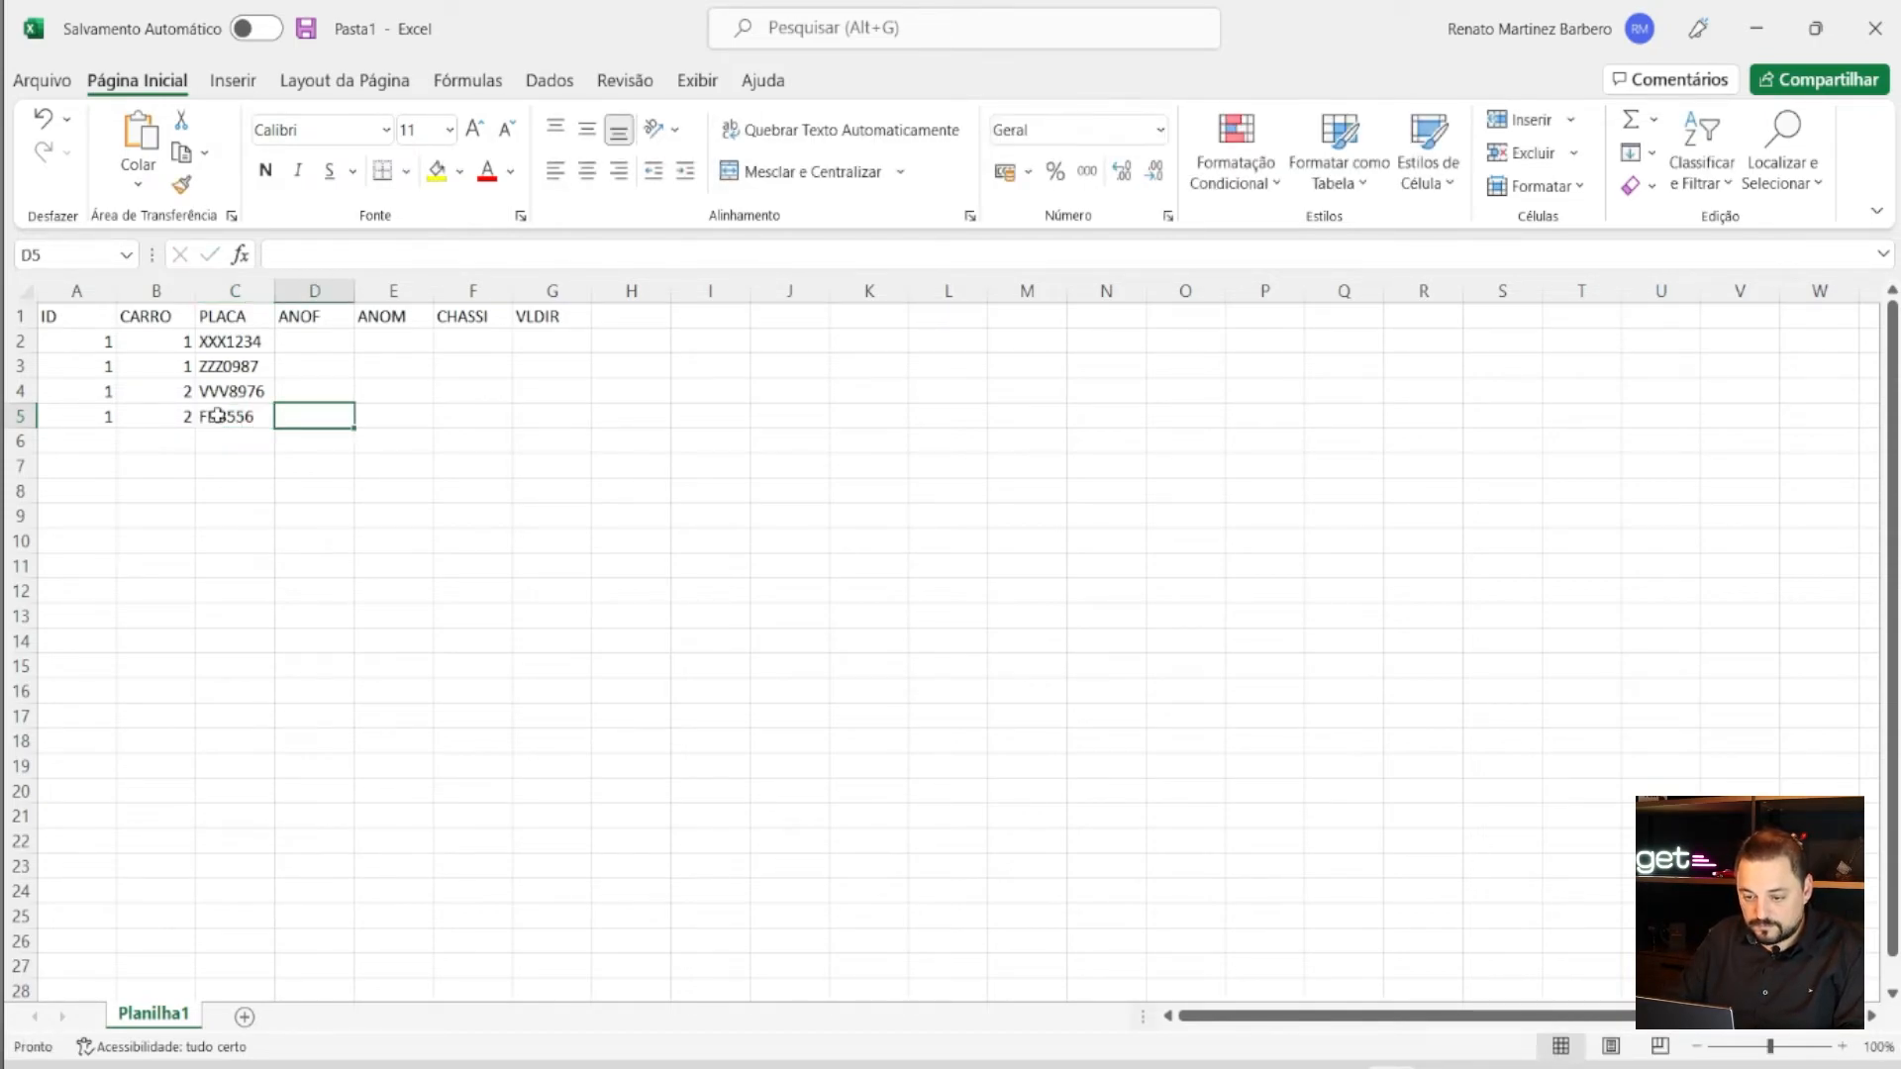
- Enter ANOF/ANOM years 2022/2023 in row 2 and 2022/2022 in row 3
click(331, 338)
text(20)
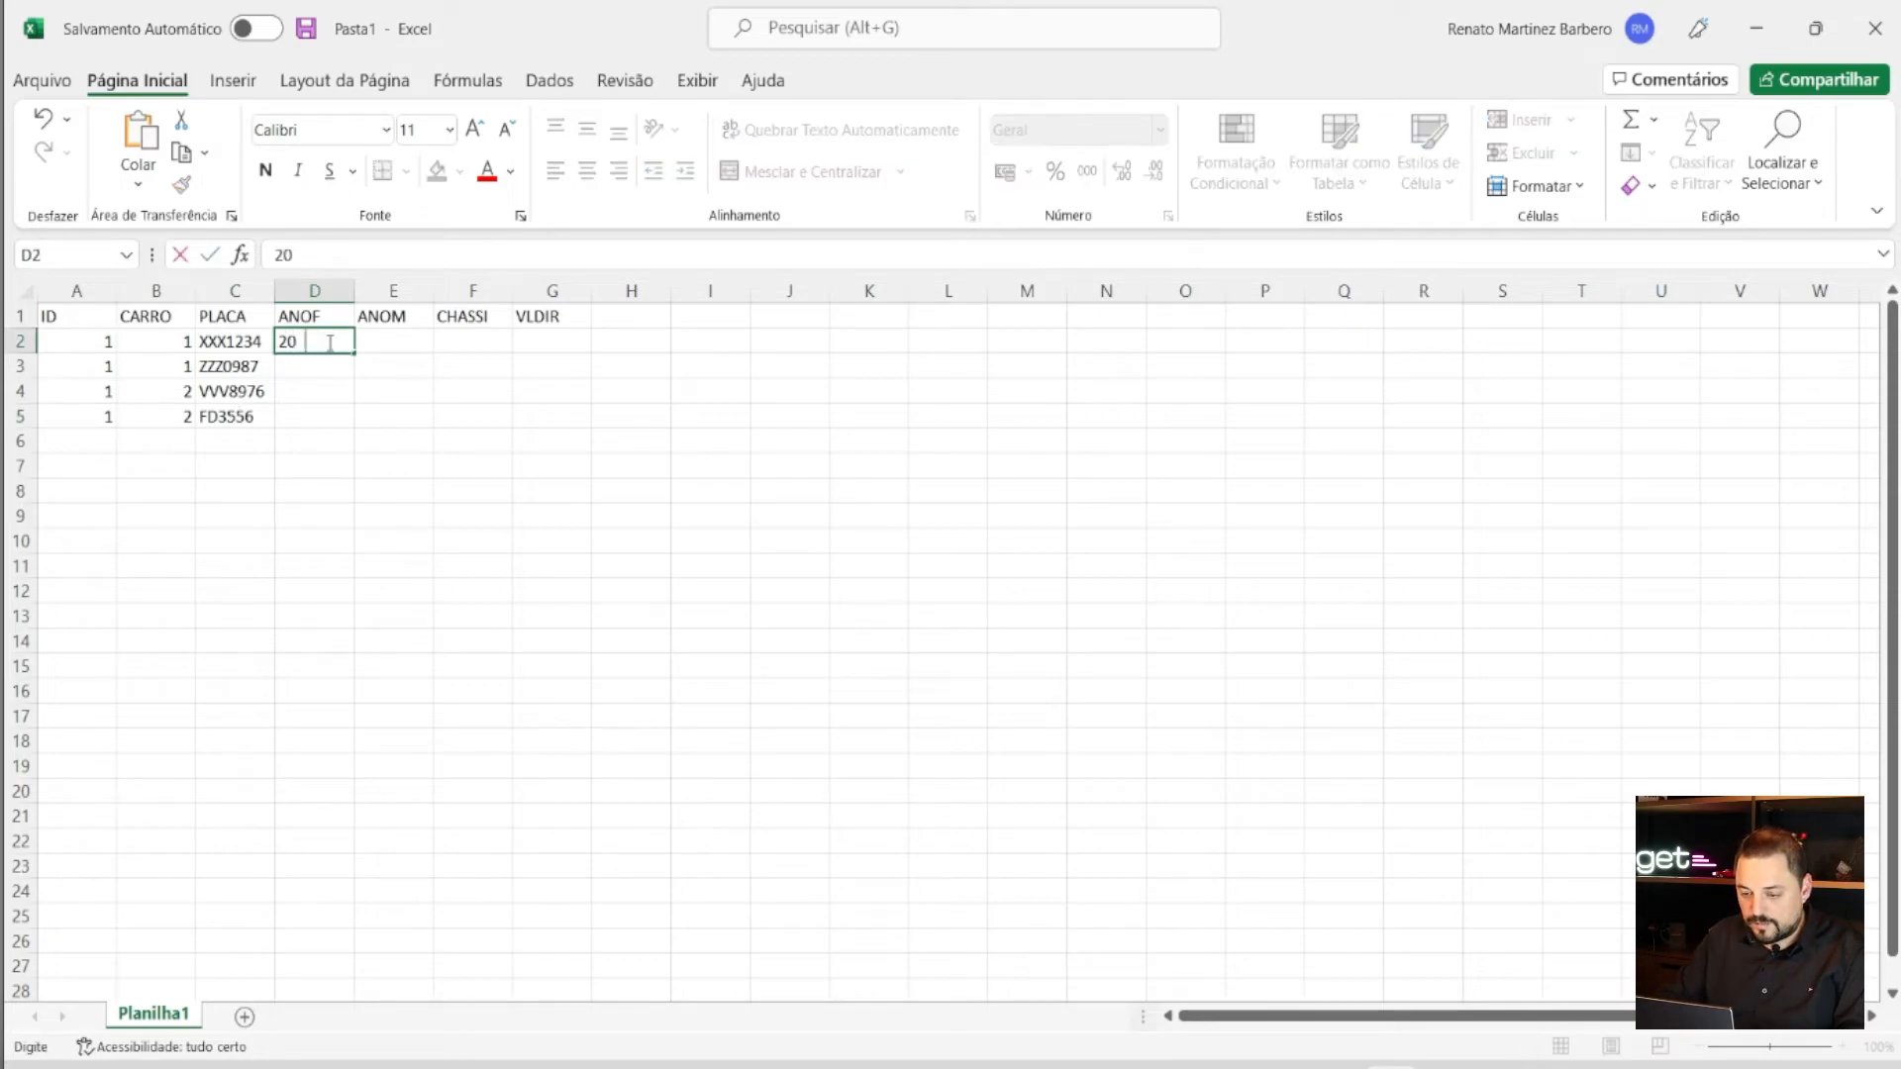
text(21)
key(BackSpace)
text(22)
key(Tab)
text(2023)
click(335, 362)
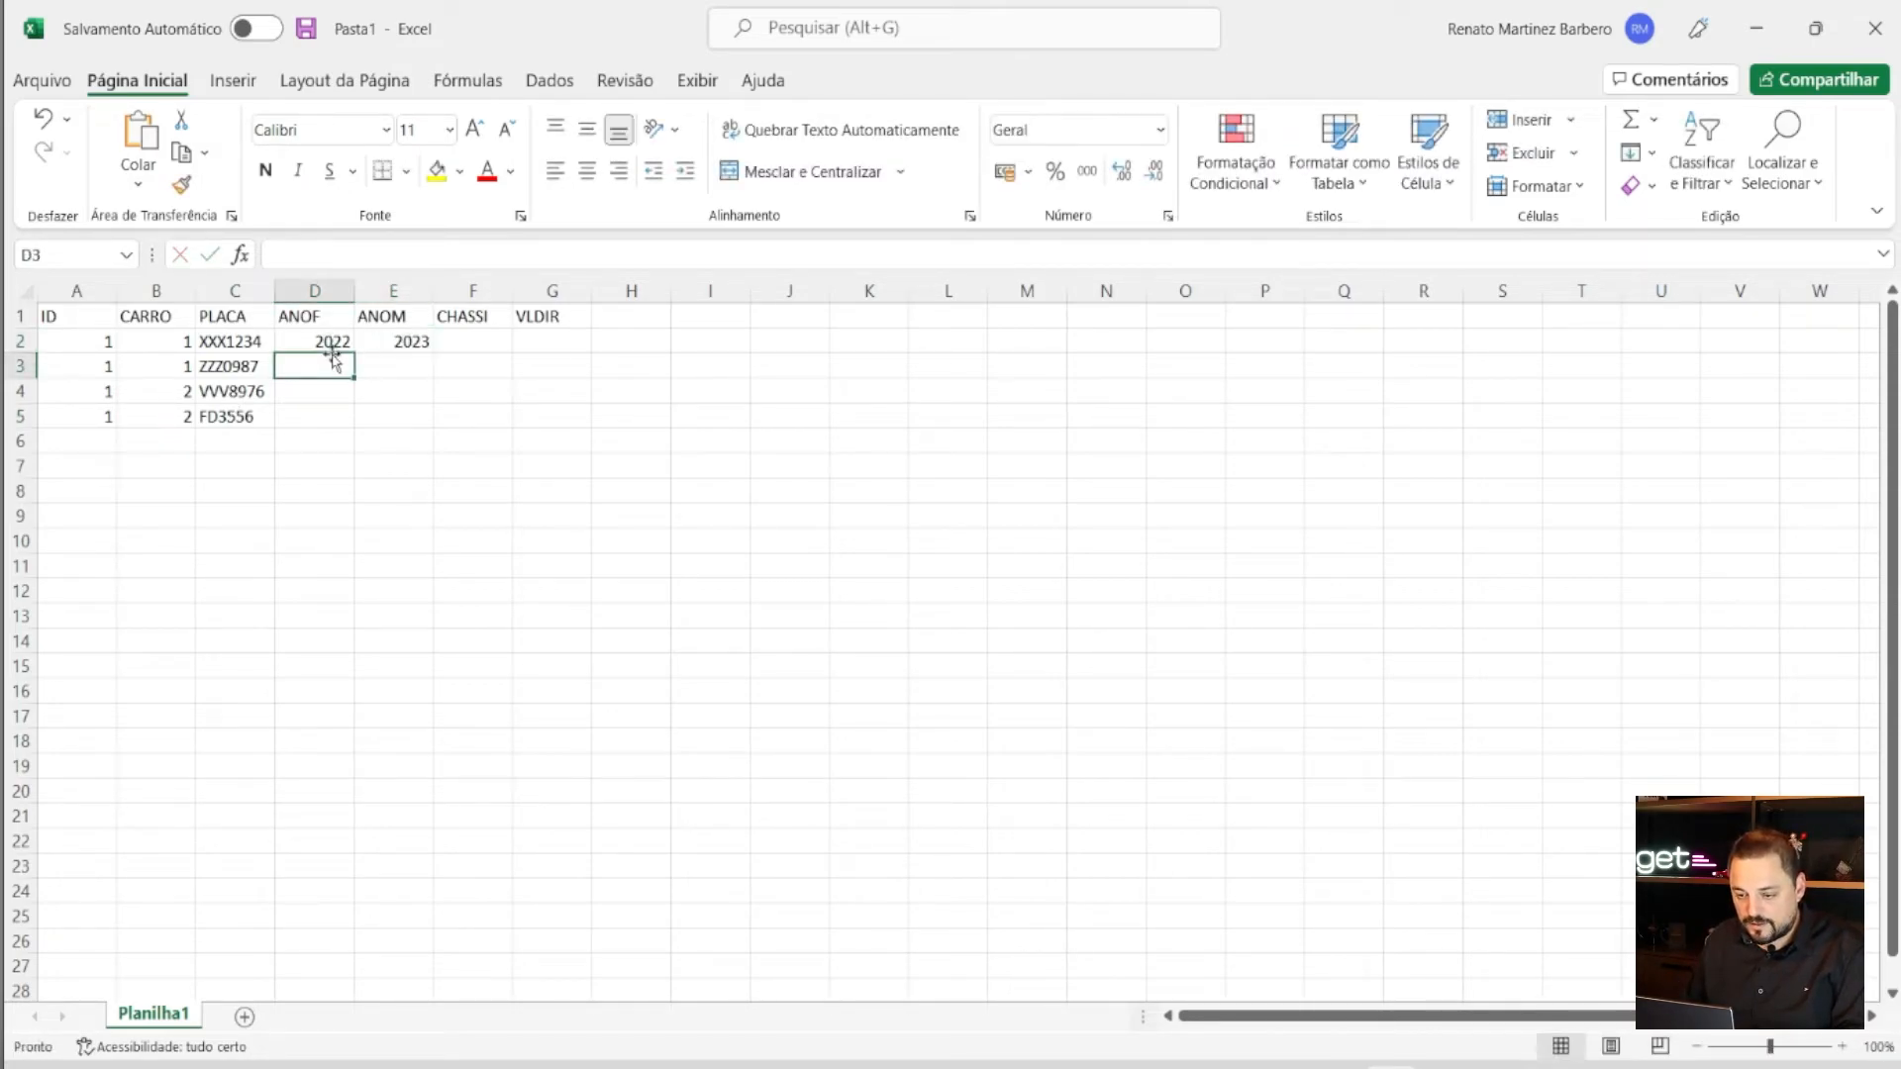
text(2022)
key(Tab)
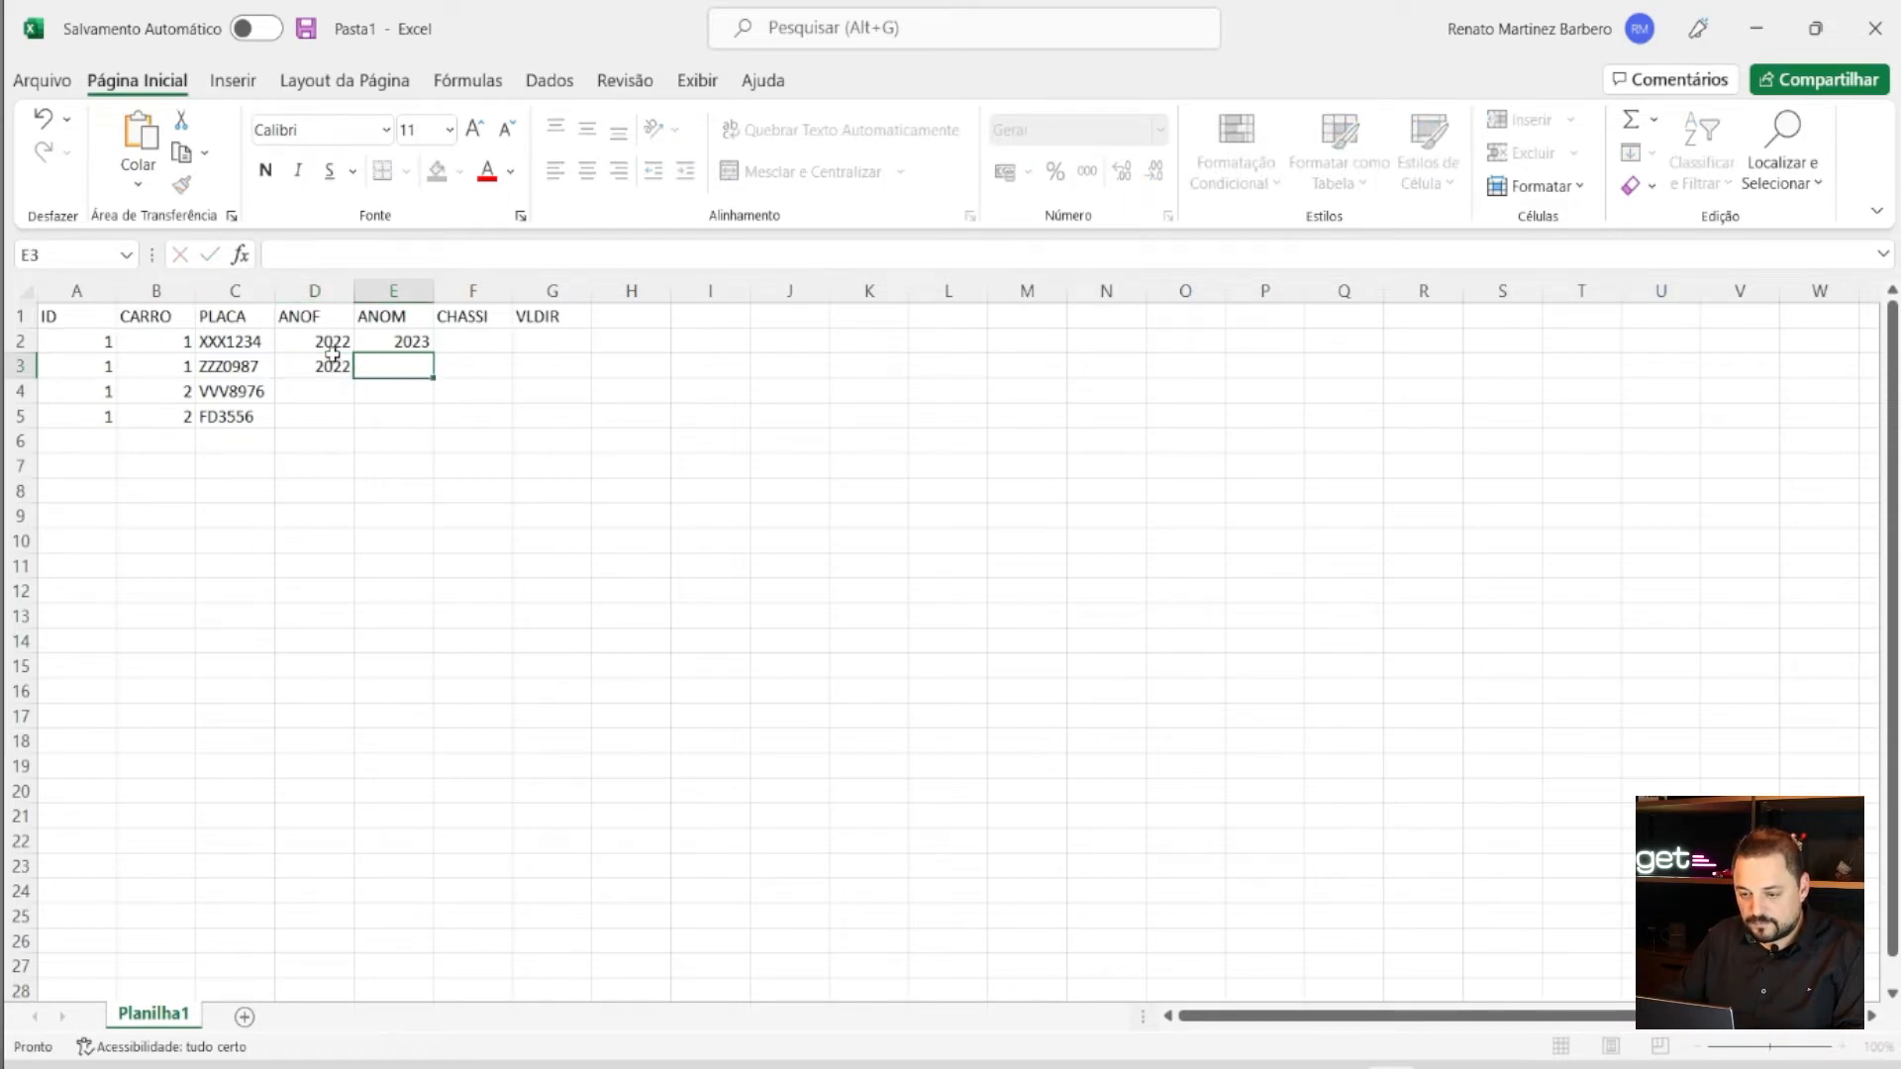
text(2022)
click(330, 391)
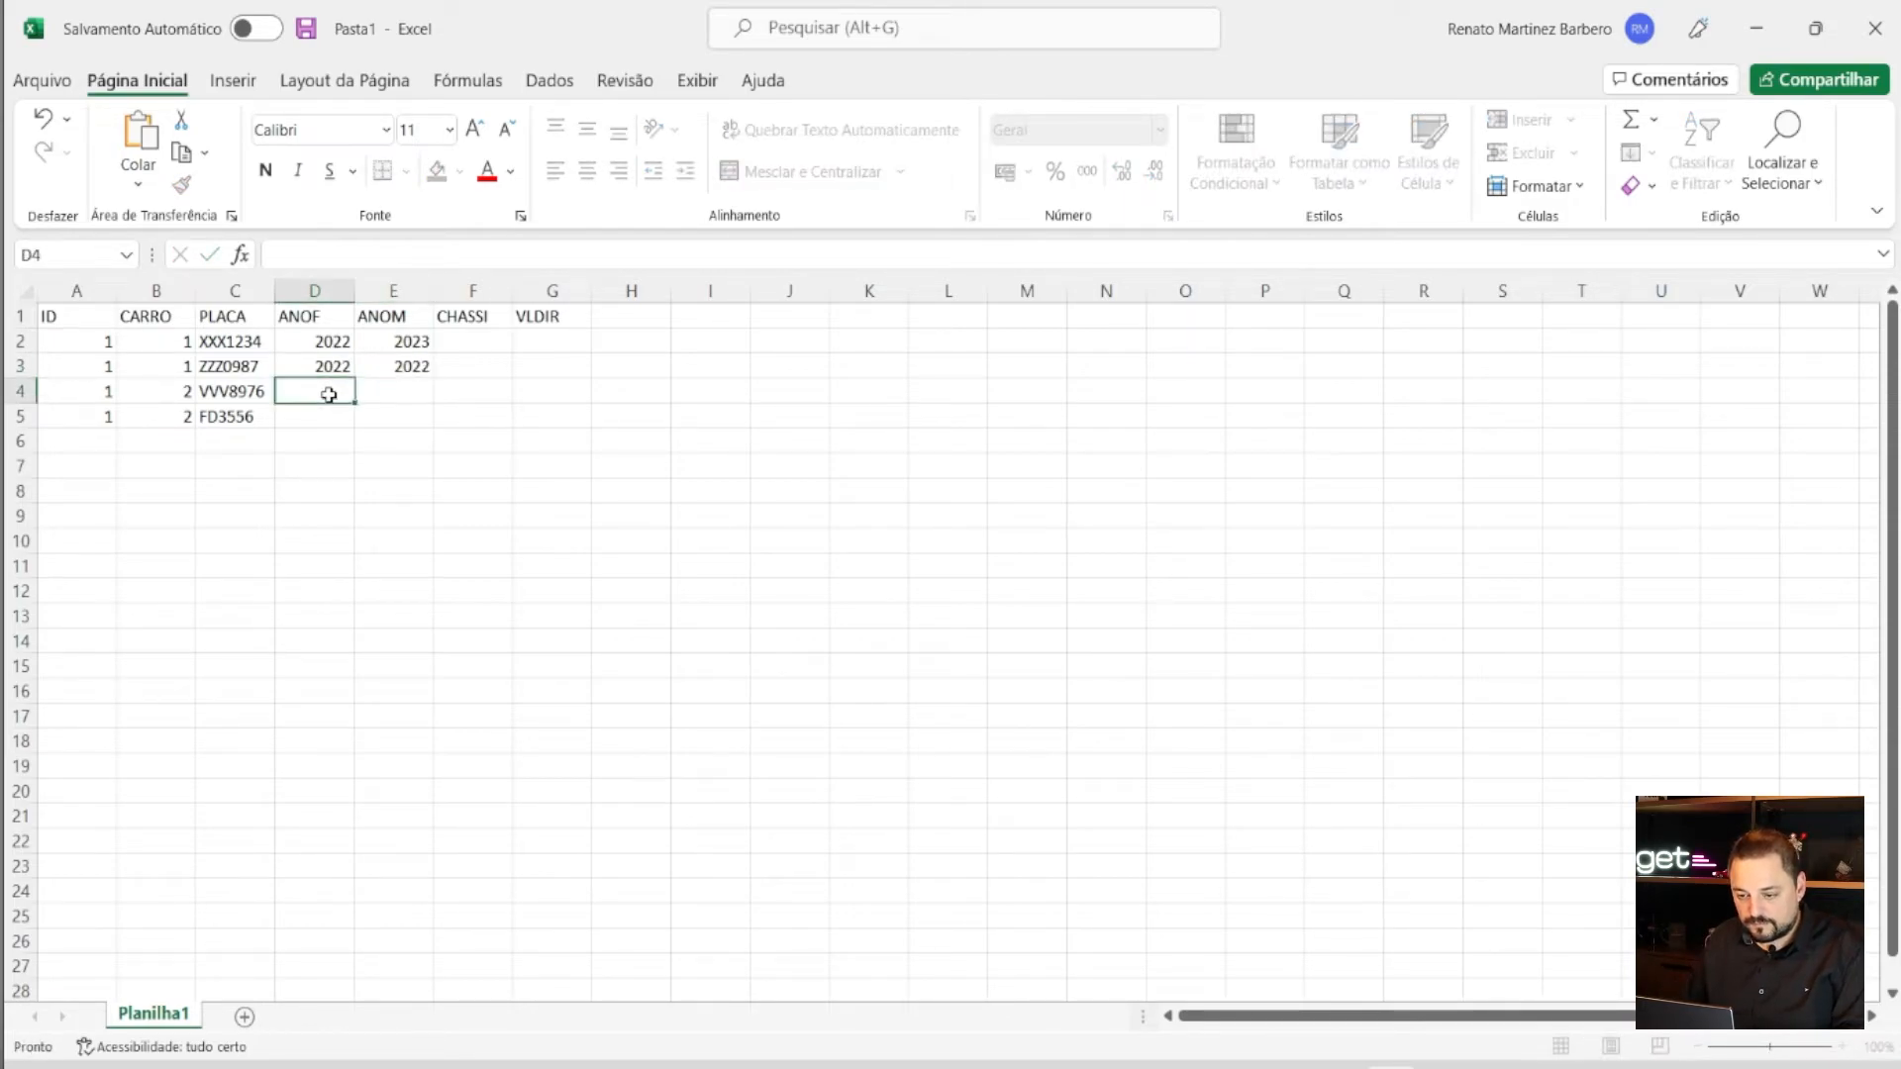
- Enter ANOF/ANOM years for rows 4 and 5, correcting the 20222 typo in E4
text(2021)
key(Tab)
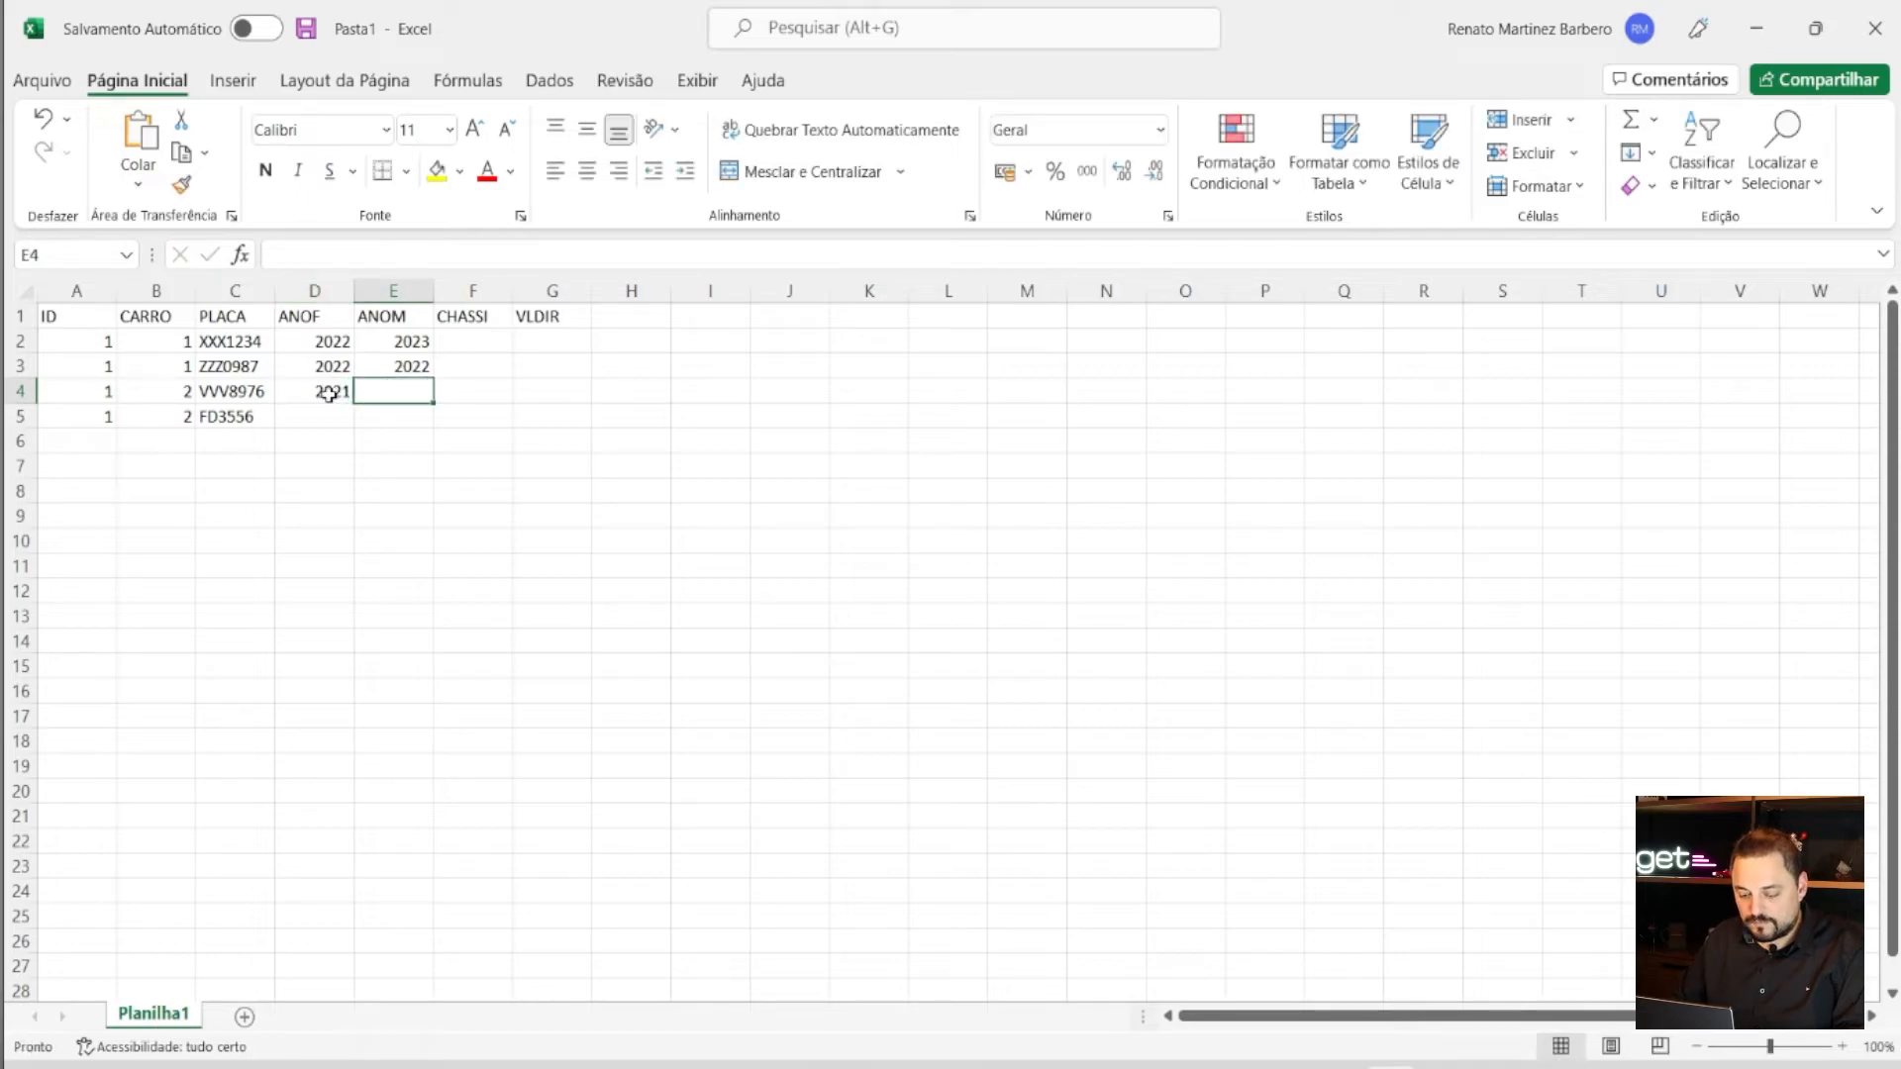
text(20222)
click(321, 422)
text(2021)
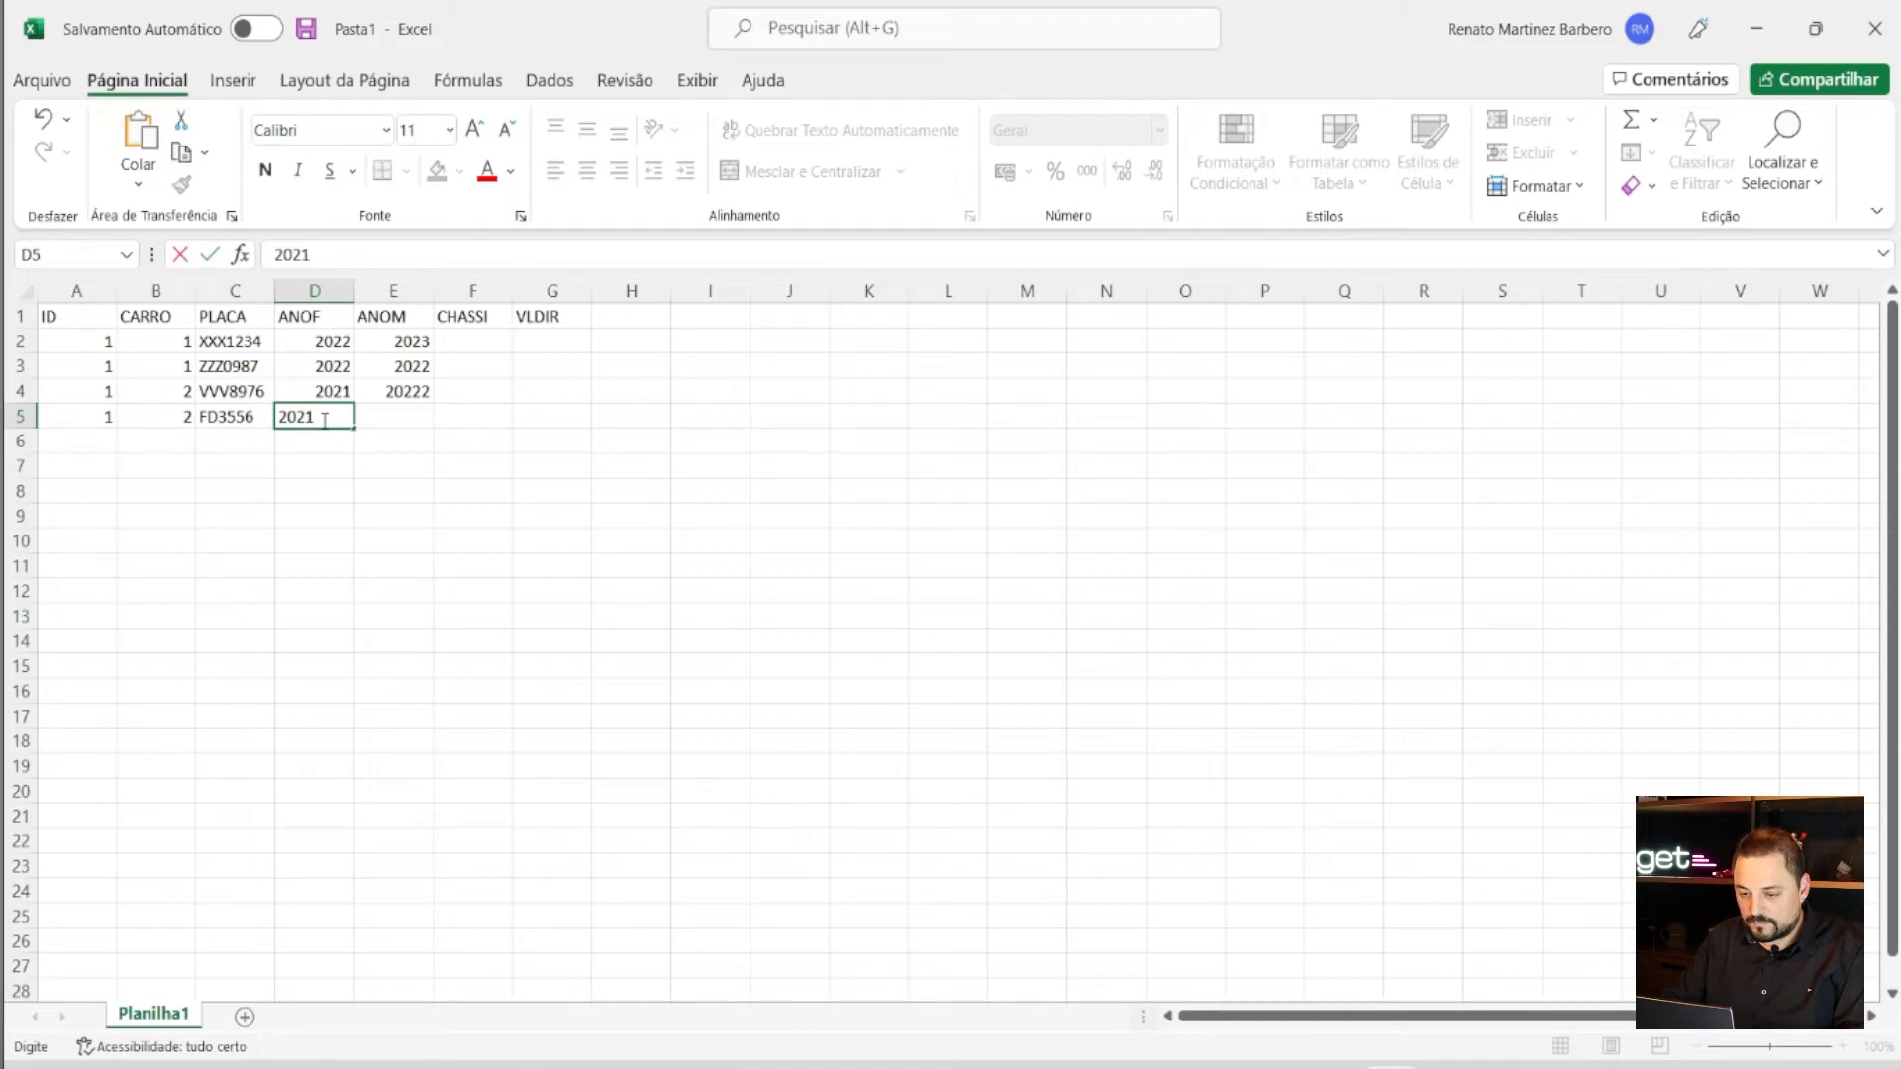
key(Tab)
text(2021)
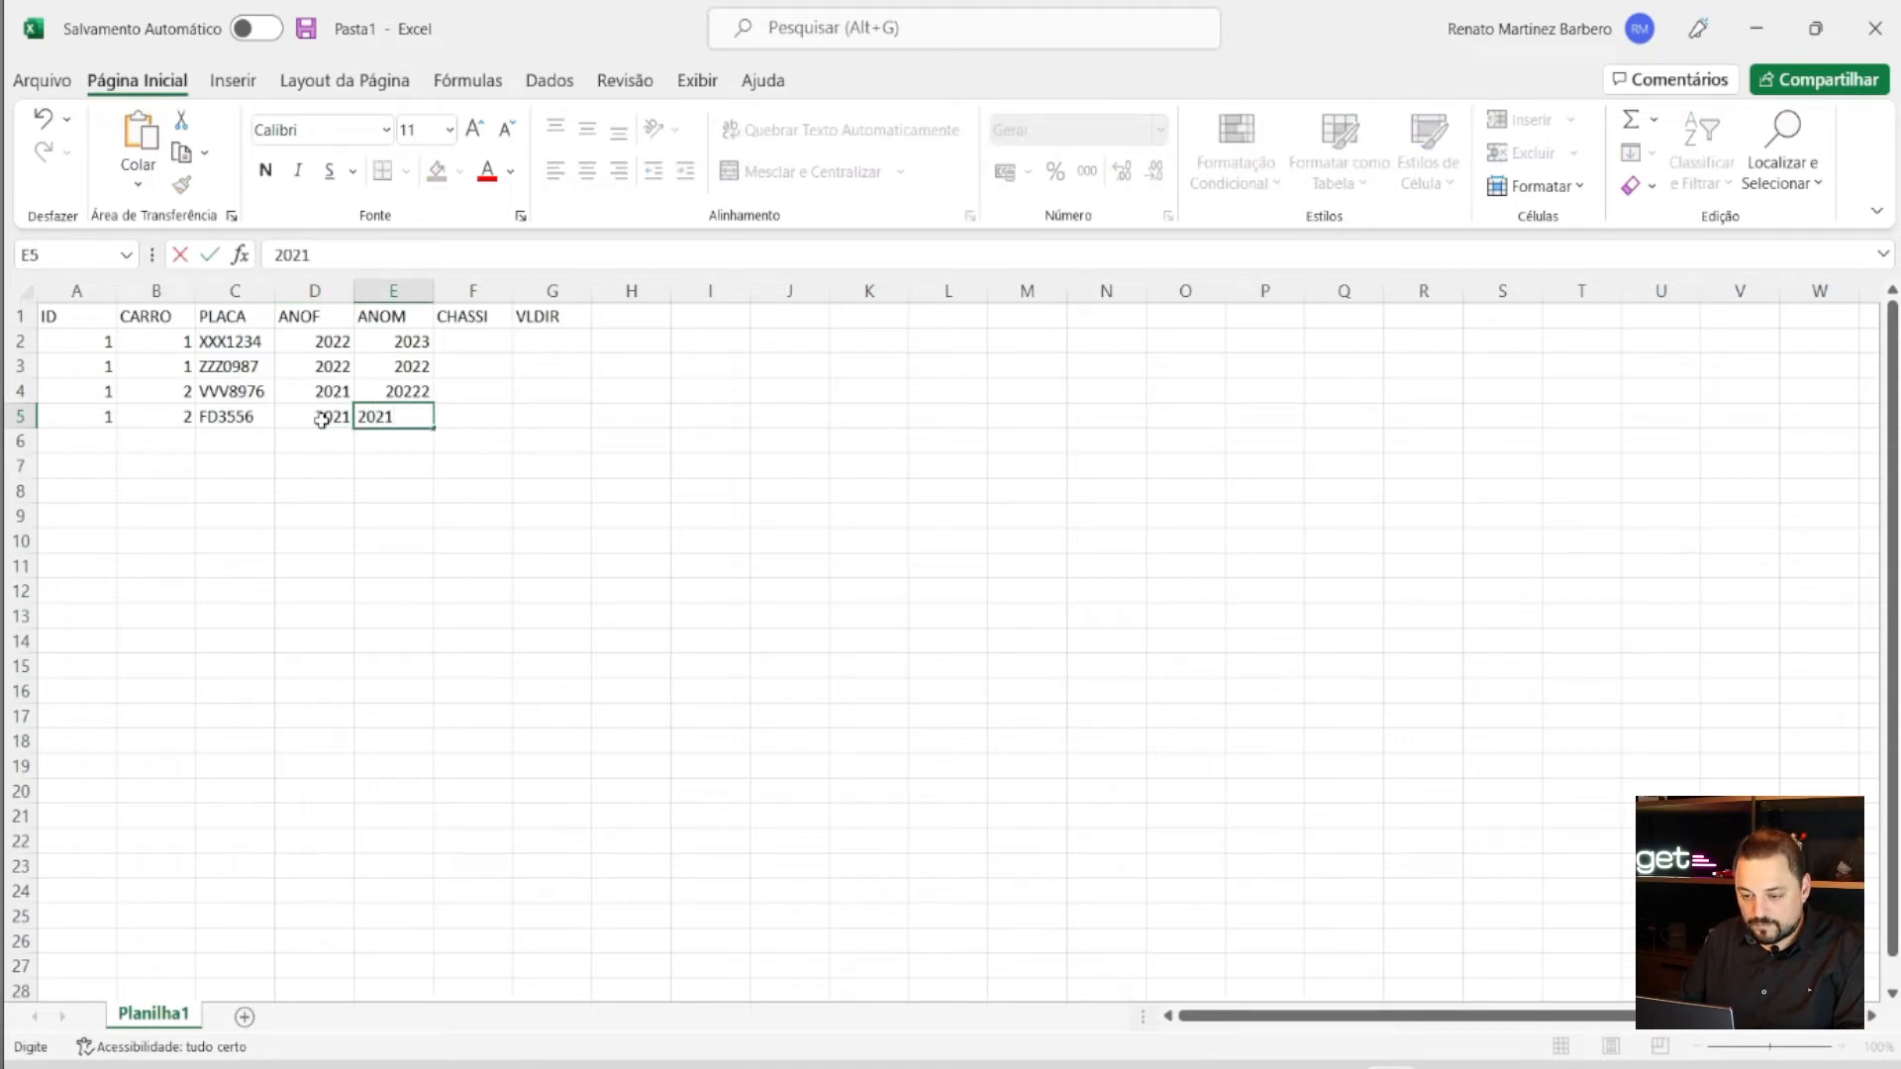
click(426, 389)
double_click(425, 389)
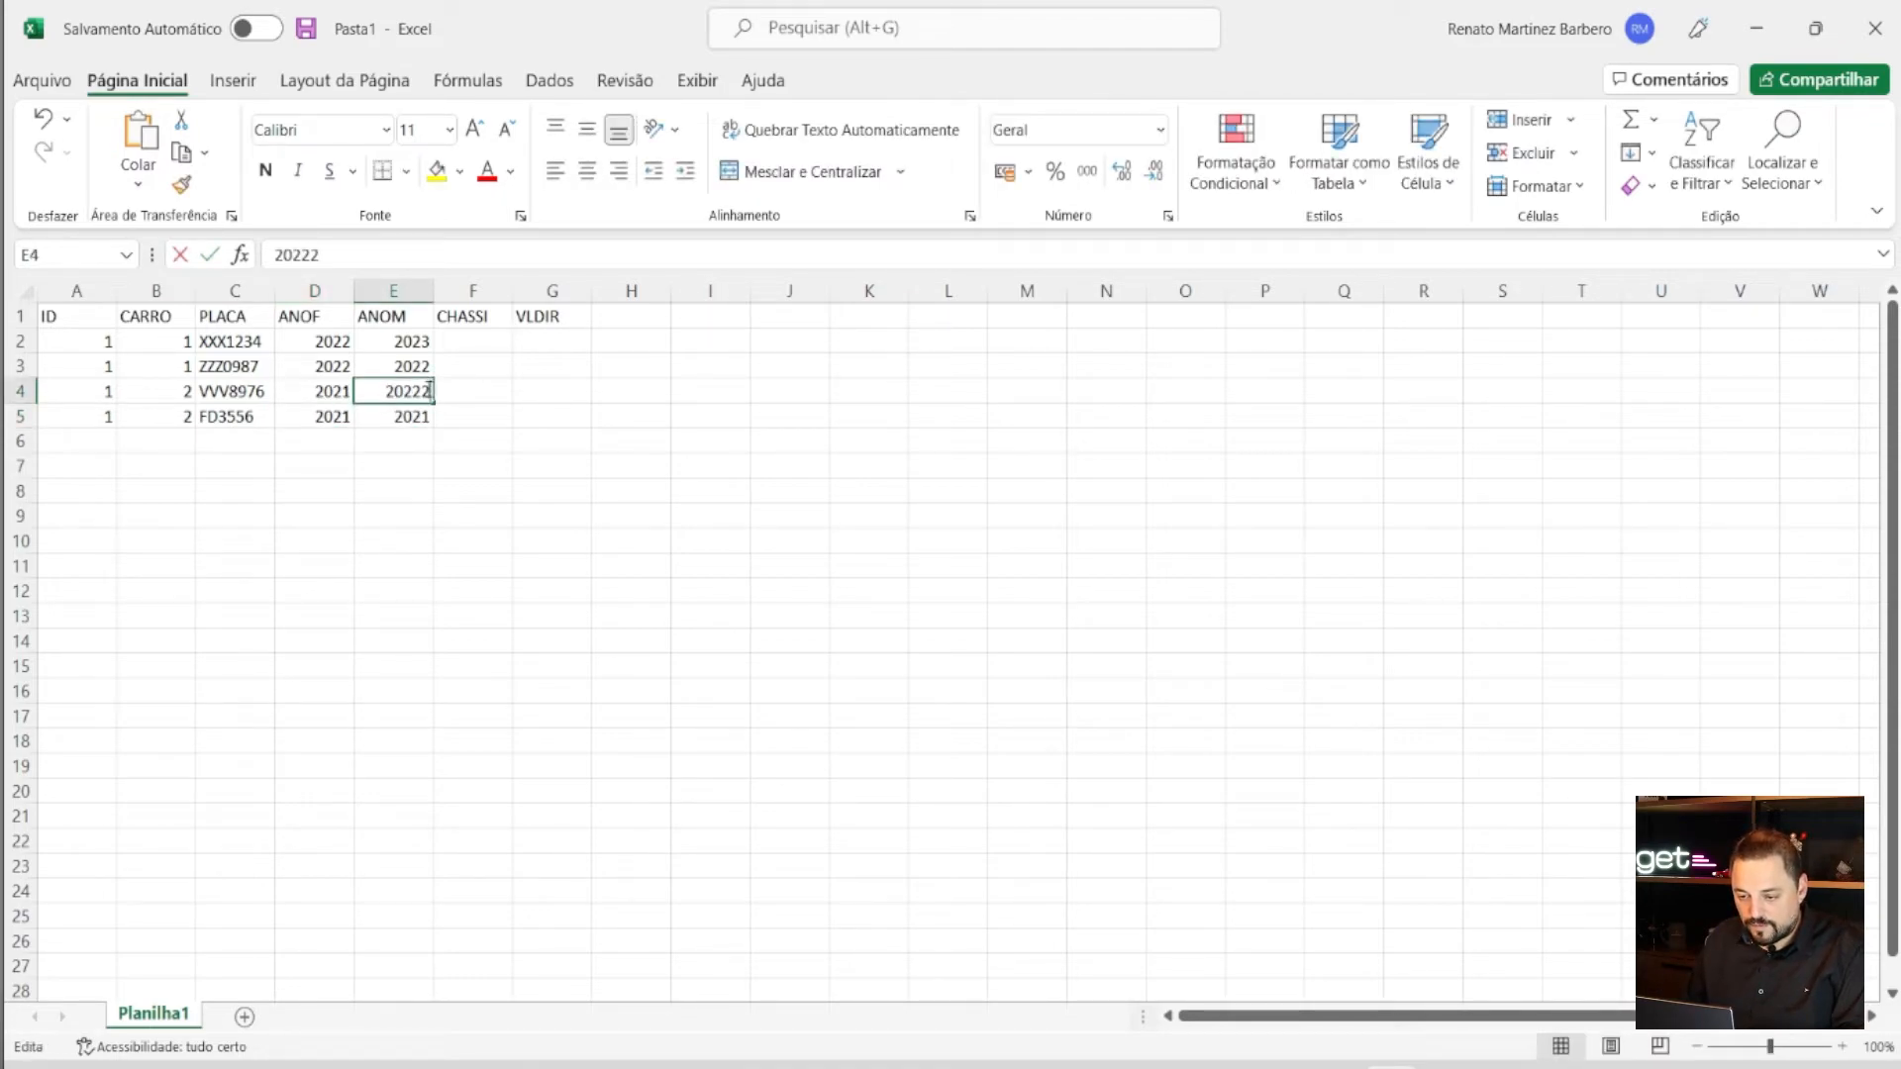
key(BackSpace)
- Enter chassis codes GHJFGSJGFJA and HKFASYKUFASUK in F2 and F3, widening column F to fit
key(Tab)
click(475, 346)
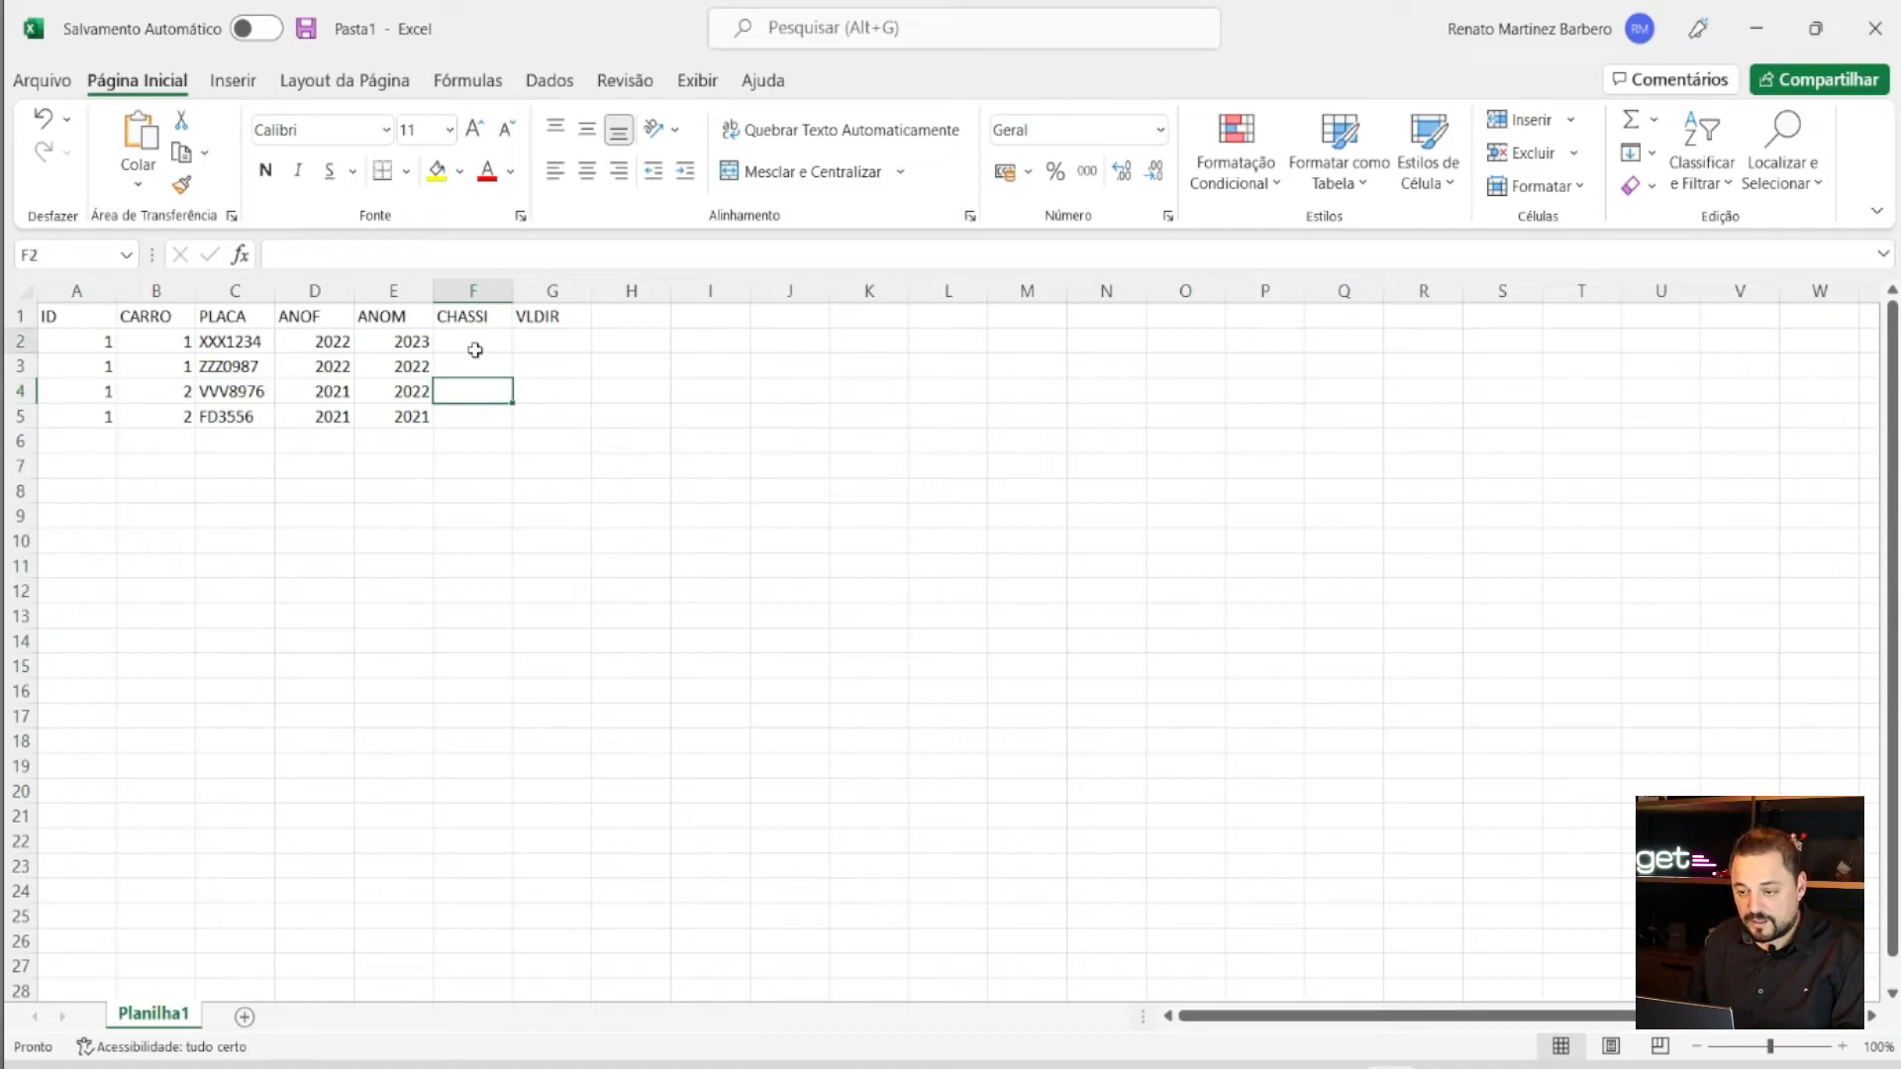
text(GHJFGSJGFJA)
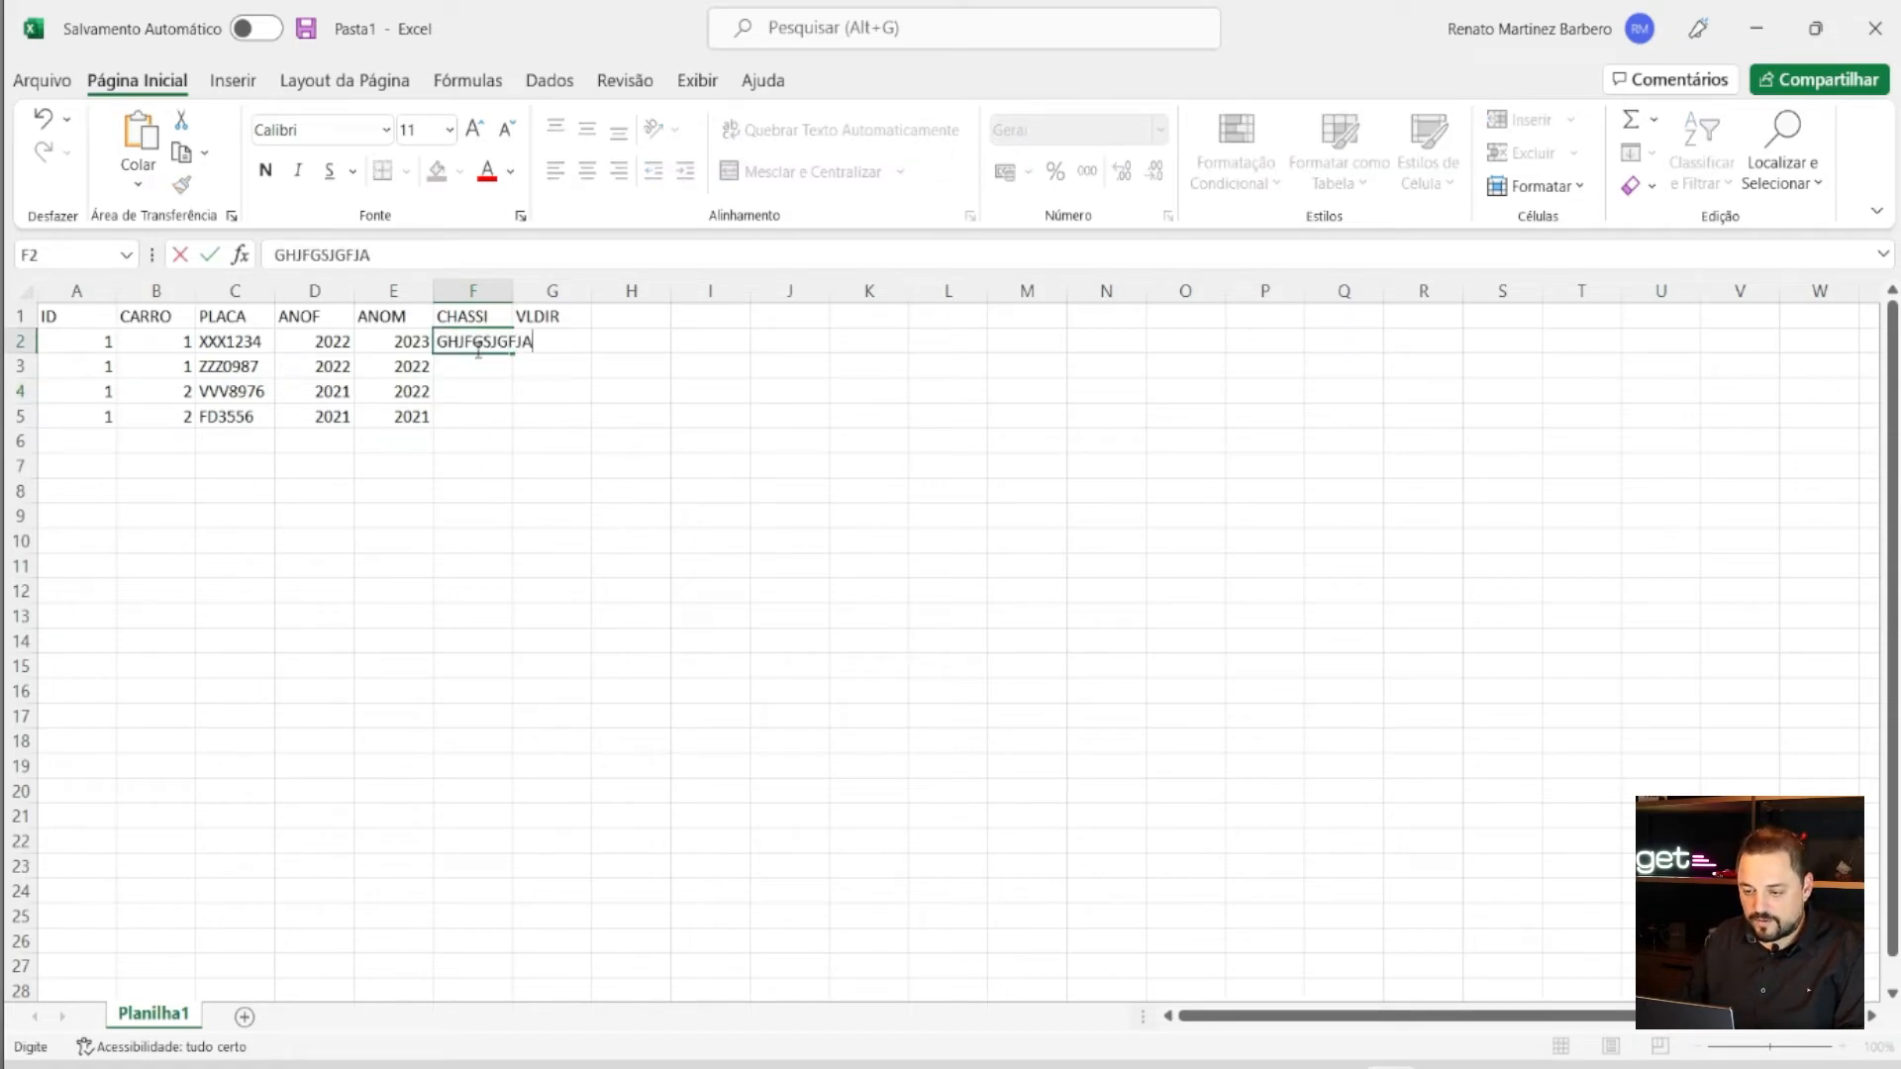
click(510, 290)
drag(513, 291, 625, 288)
click(521, 367)
text(HKFASYKUFASUK)
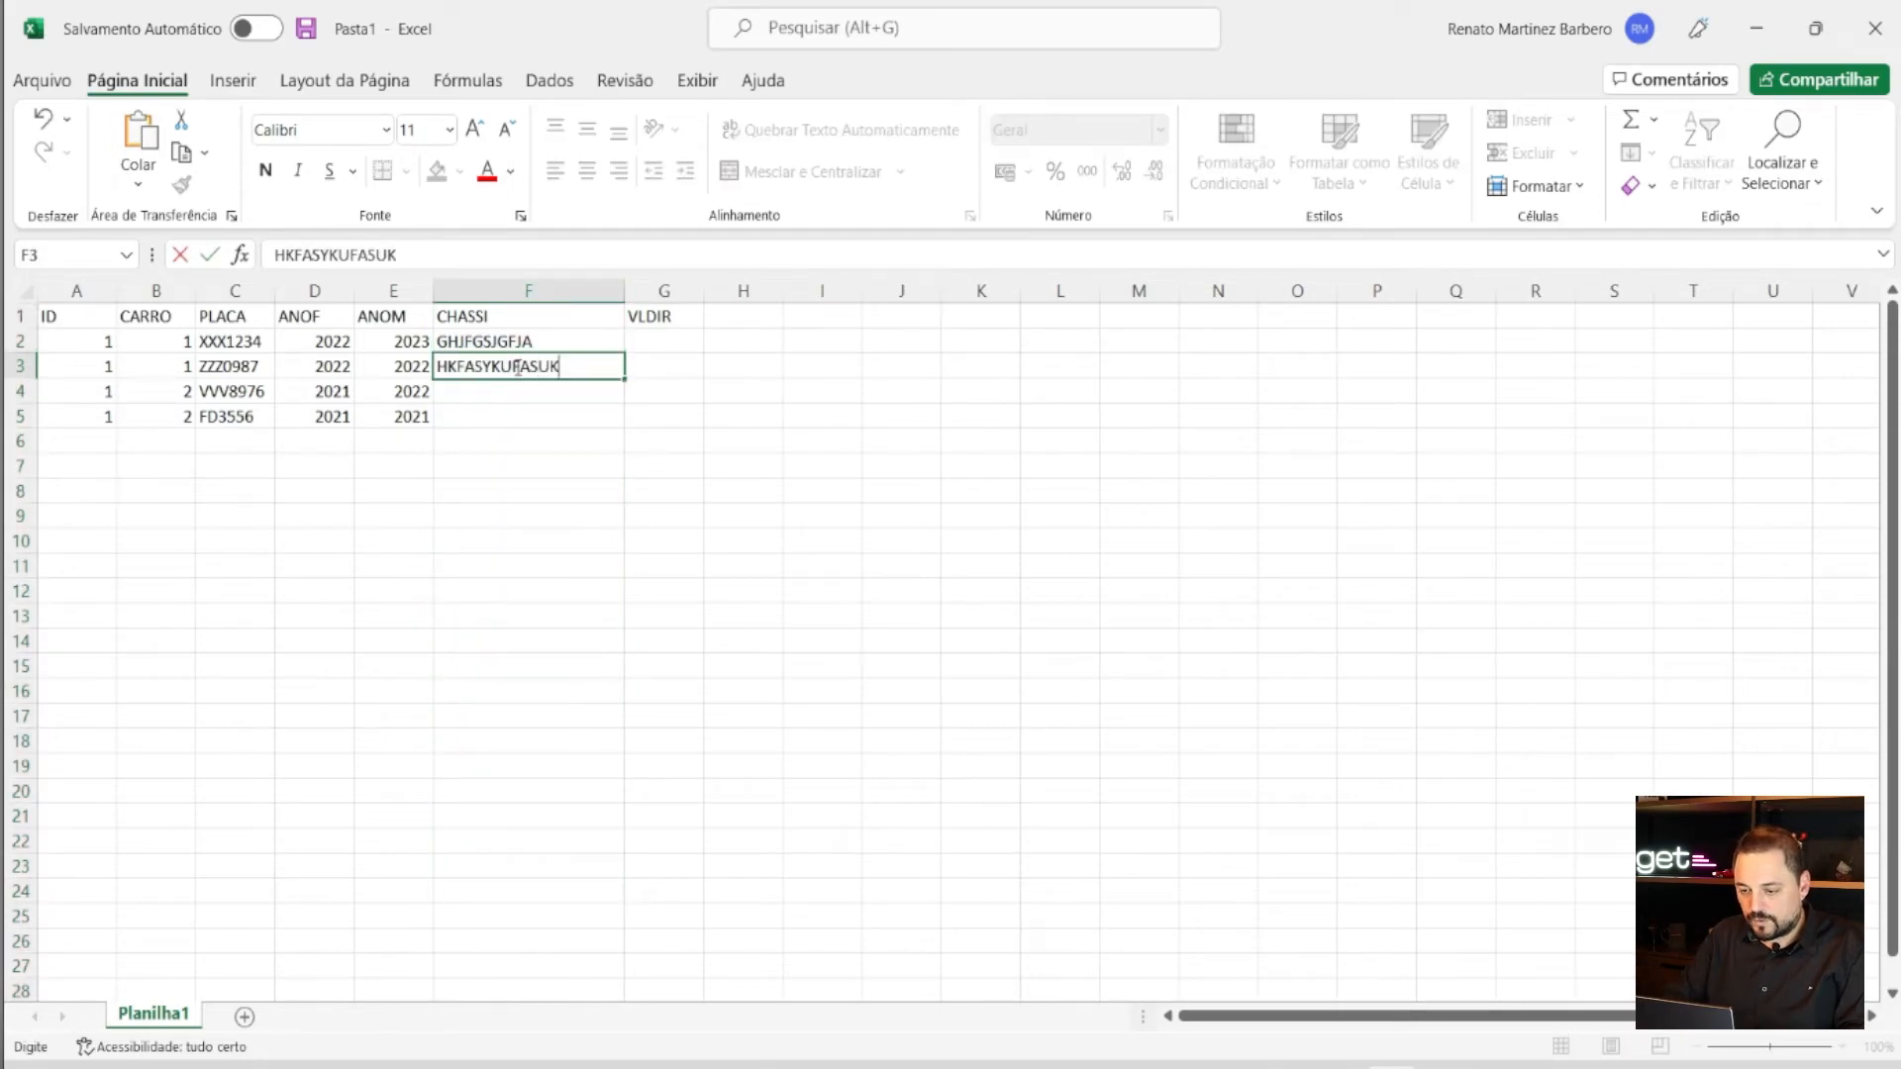
click(496, 412)
- Fill in the chassis codes for F4 and F5 (HFJKGFGKFG), correcting the F4 entry
click(489, 386)
text(FHAK FASK)
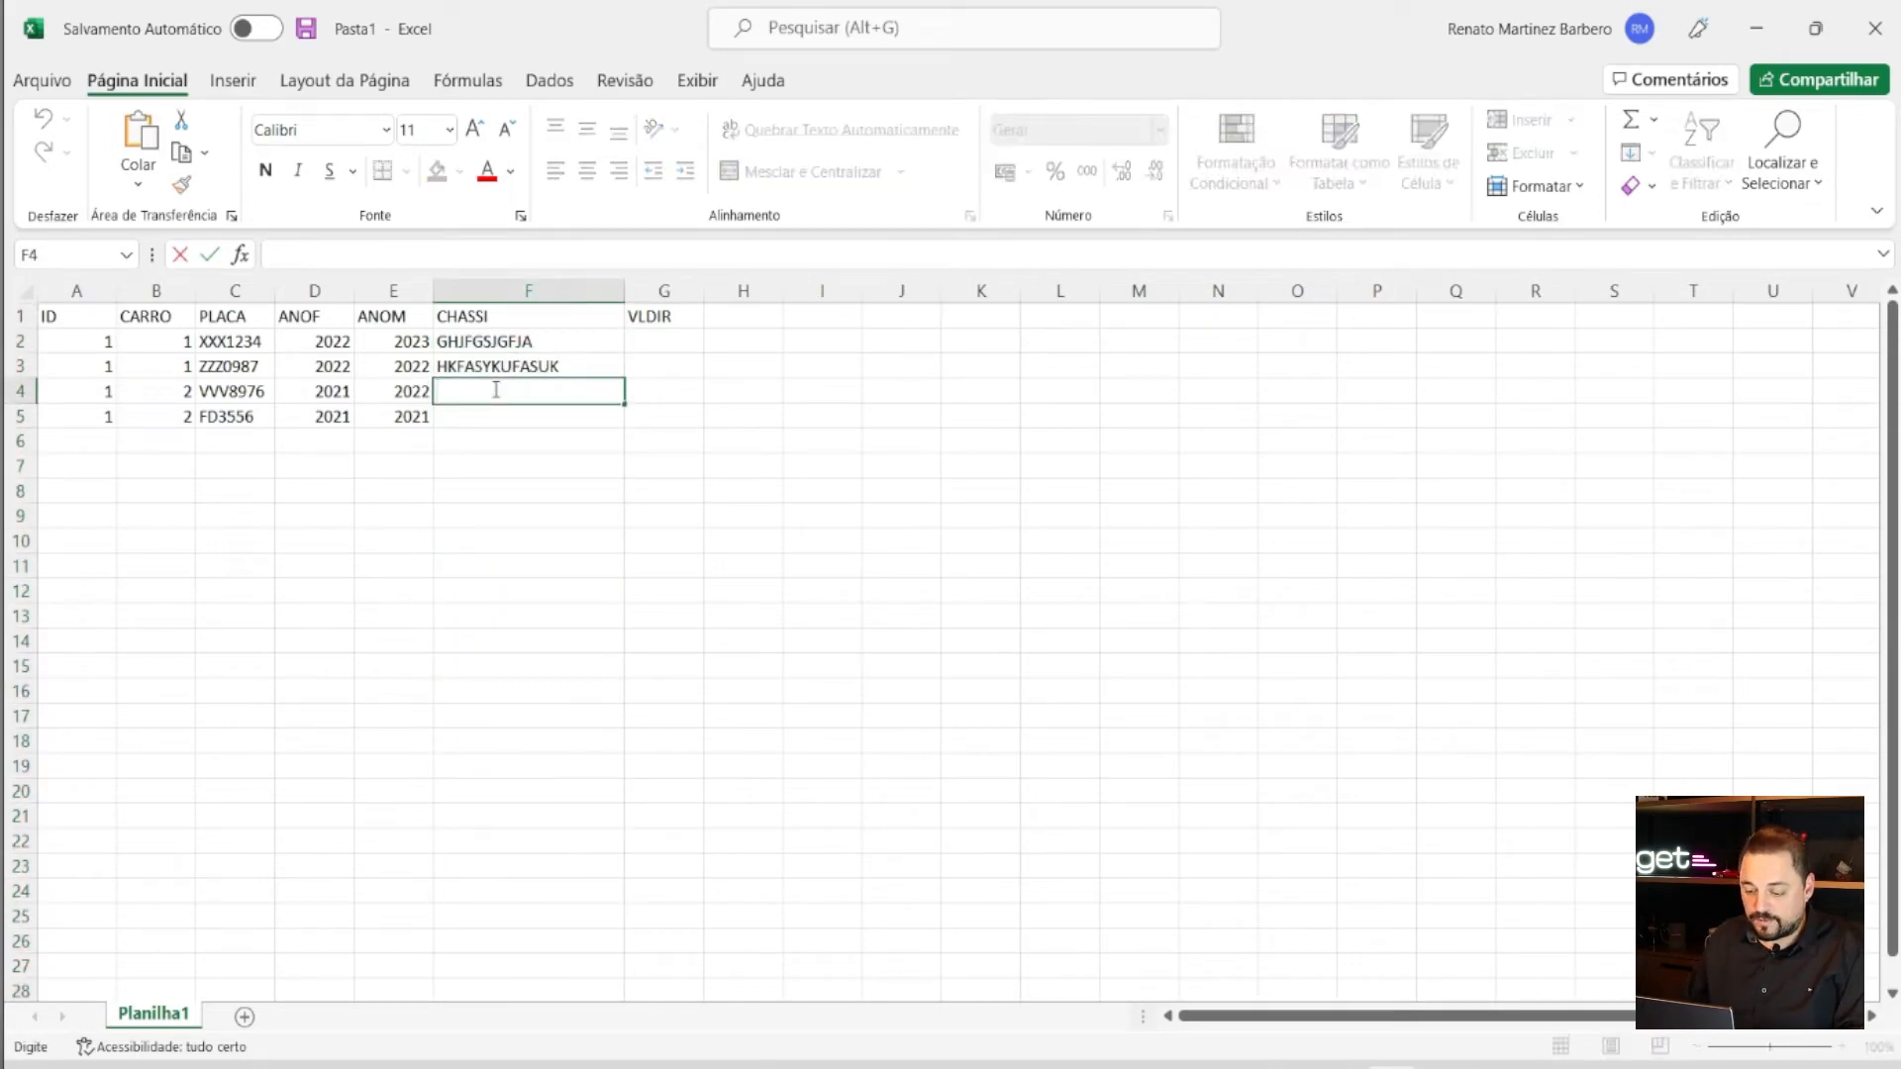
text(HGFAU)
key(BackSpace)
key(BackSpace)
key(BackSpace)
key(BackSpace)
key(BackSpace)
key(BackSpace)
key(BackSpace)
key(BackSpace)
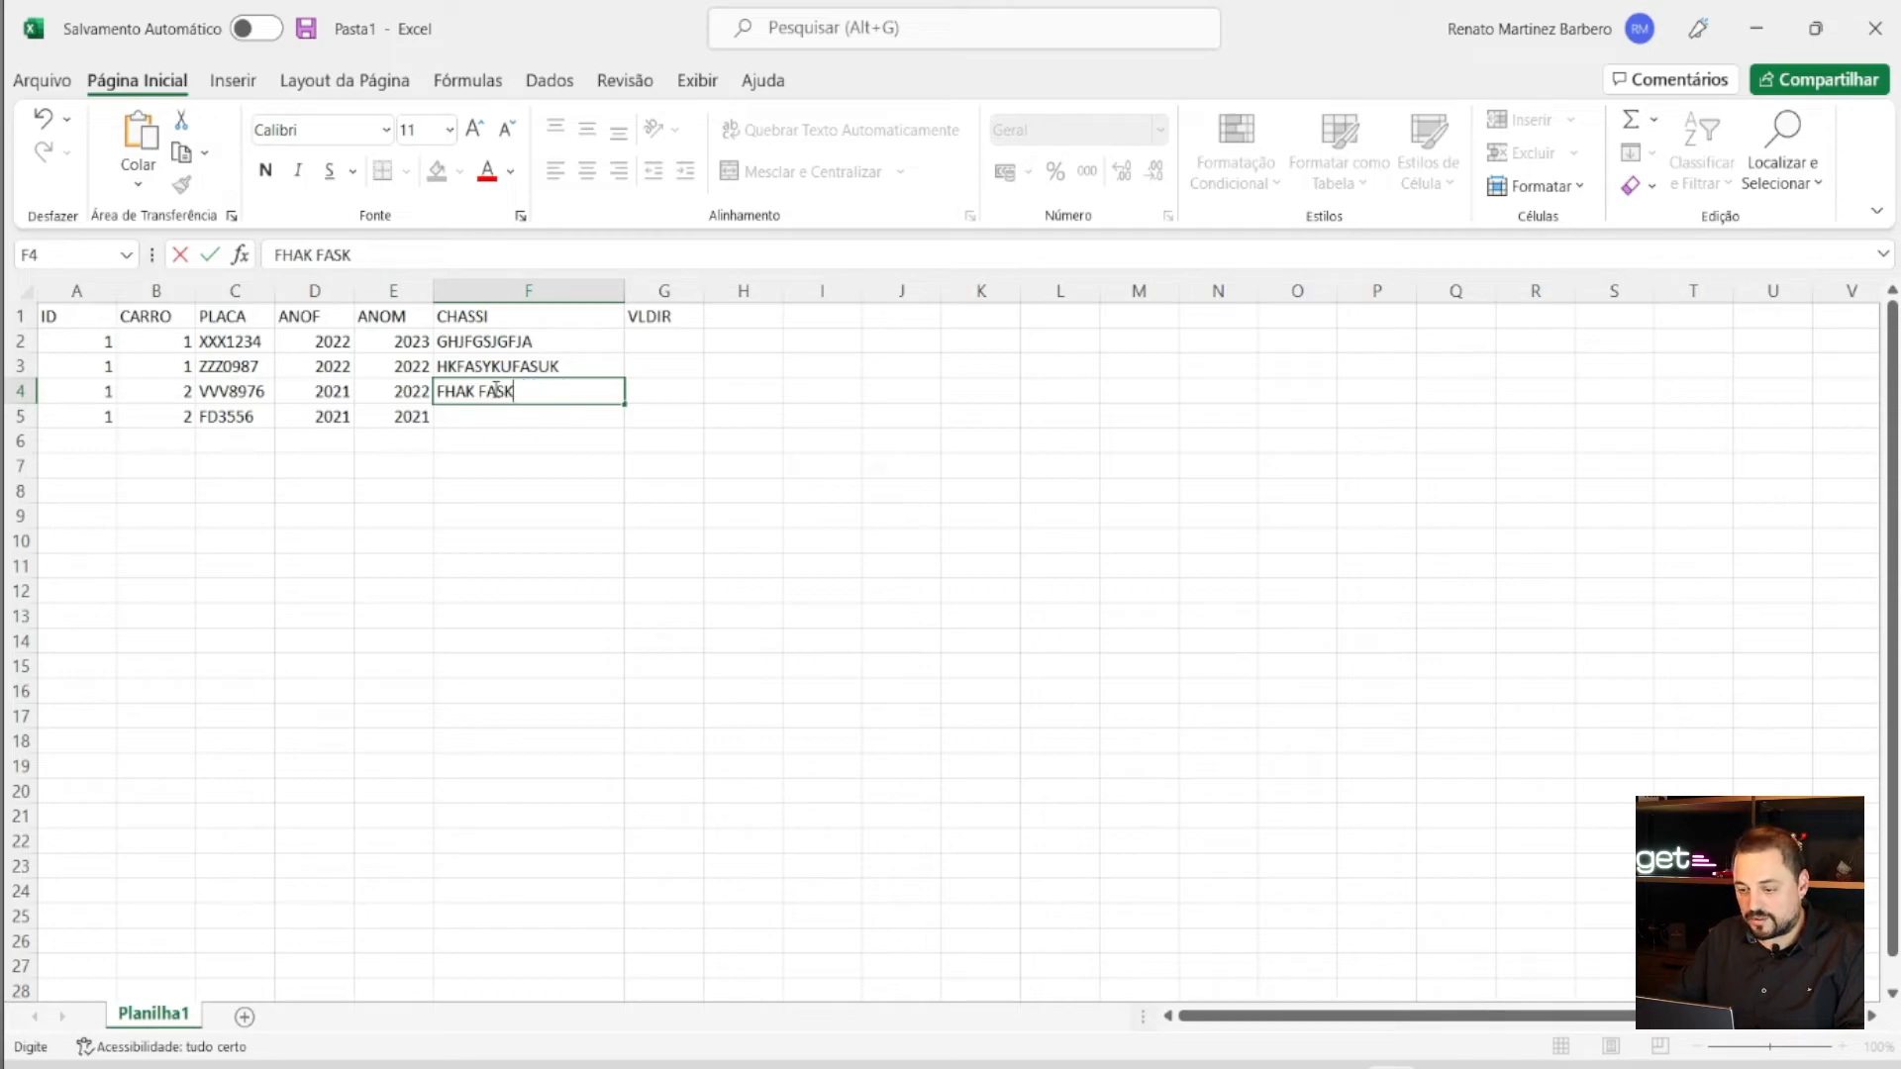
text(MNF,MN,SAFM)
key(BackSpace)
key(BackSpace)
key(BackSpace)
key(BackSpace)
key(BackSpace)
key(BackSpace)
key(BackSpace)
key(BackSpace)
key(BackSpace)
text(FHFJGKASF)
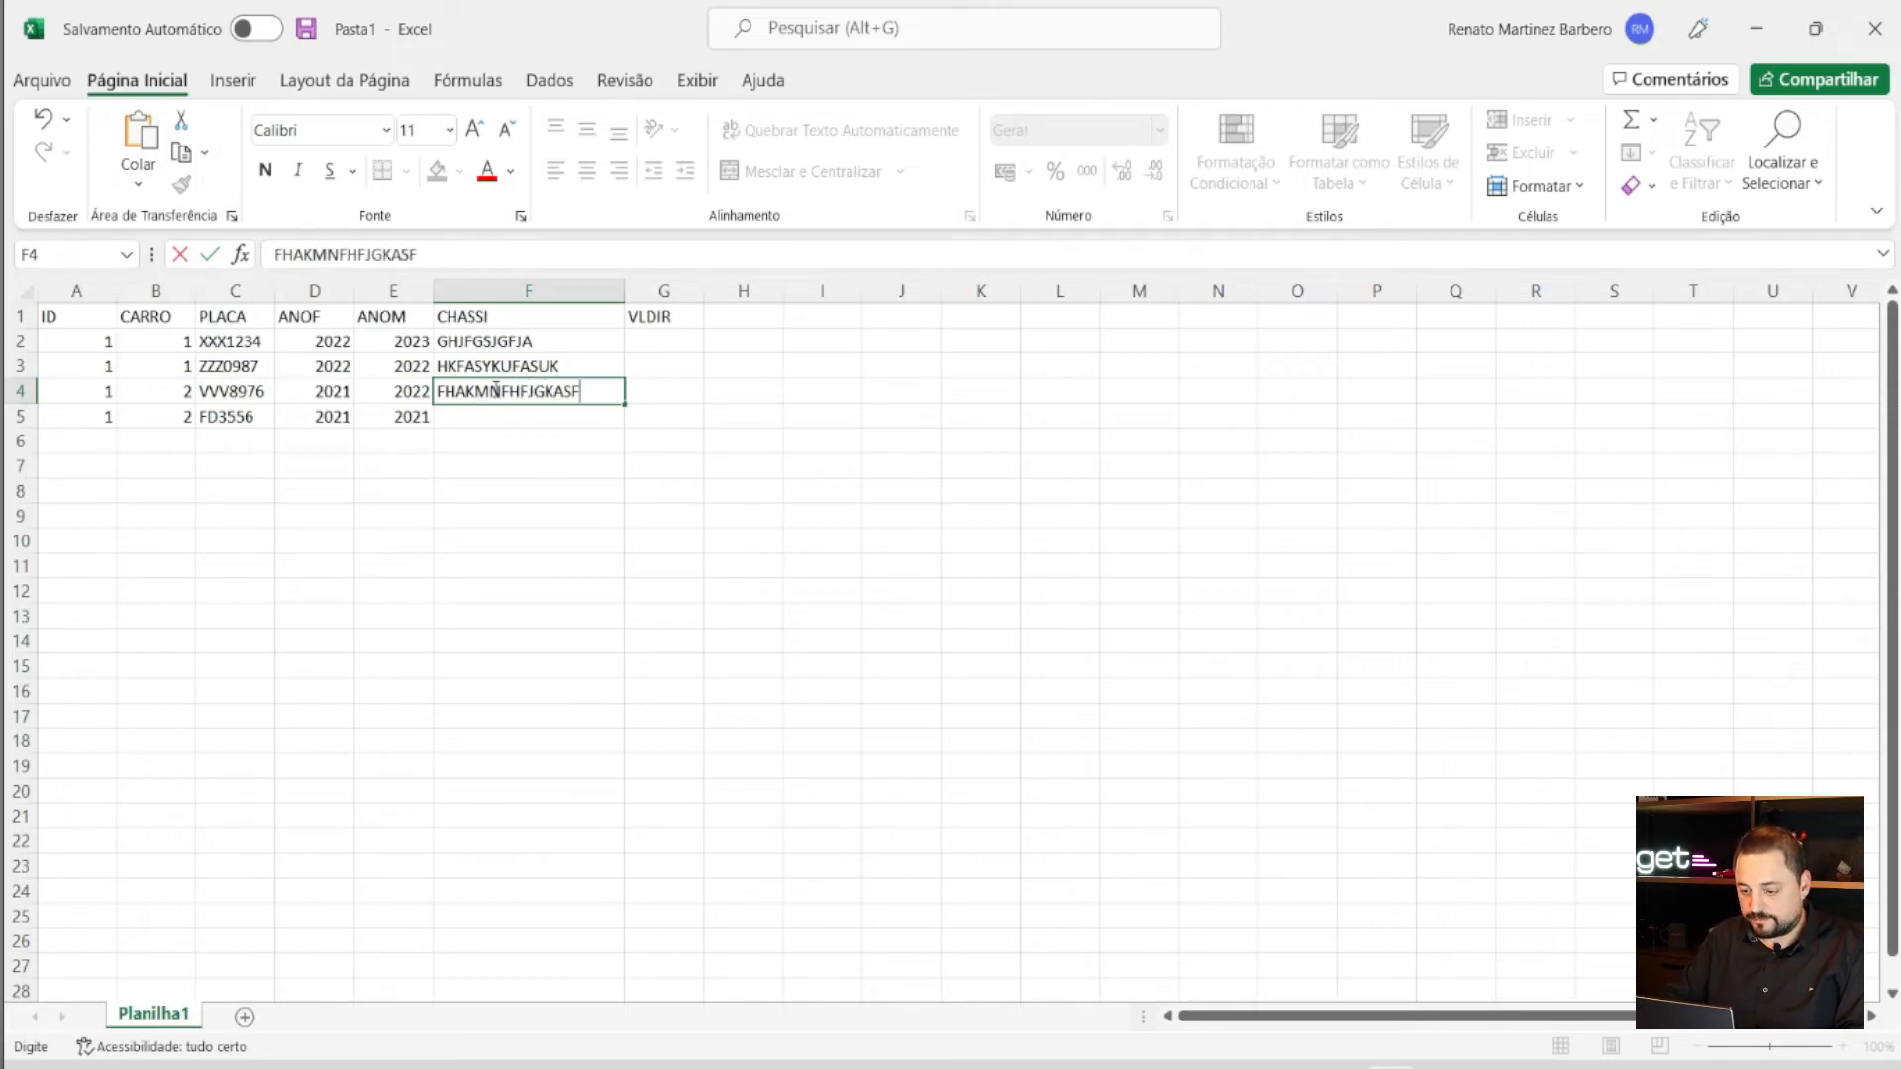
key(BackSpace)
key(BackSpace)
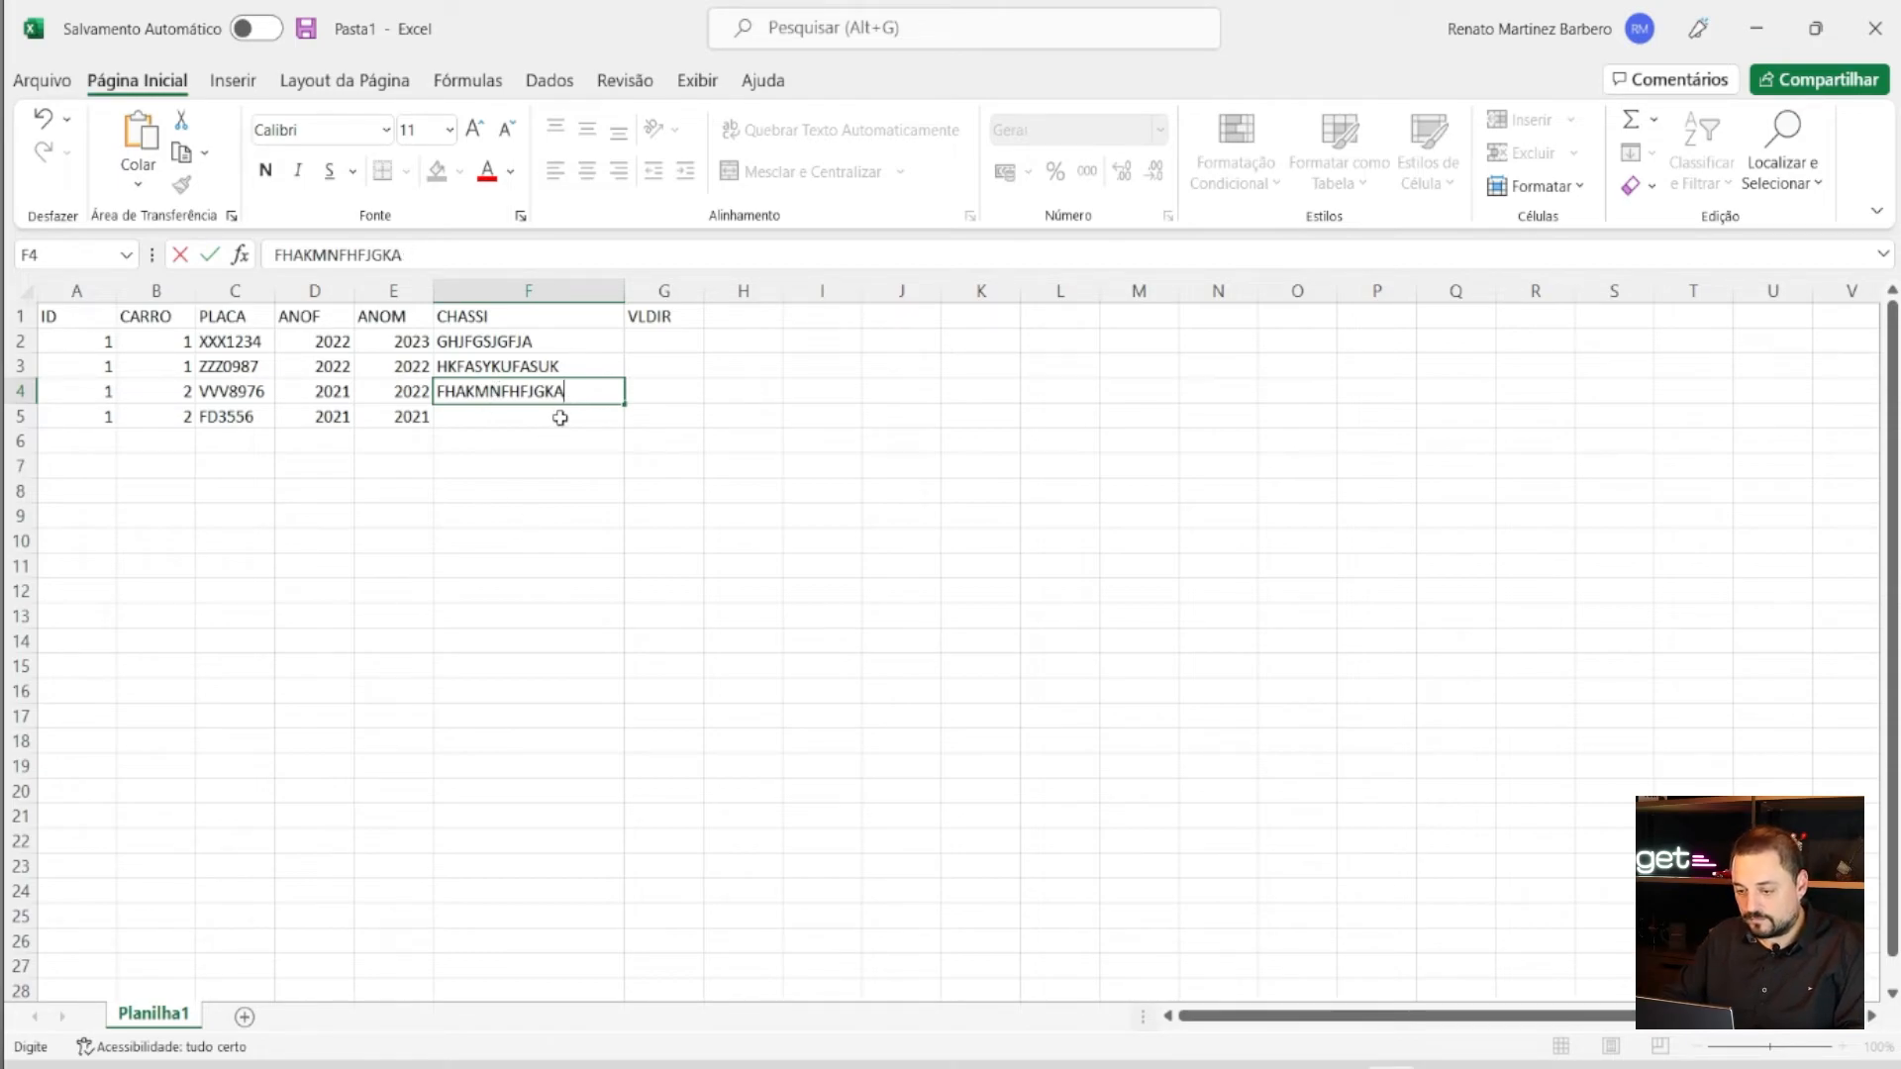
click(560, 416)
click(556, 412)
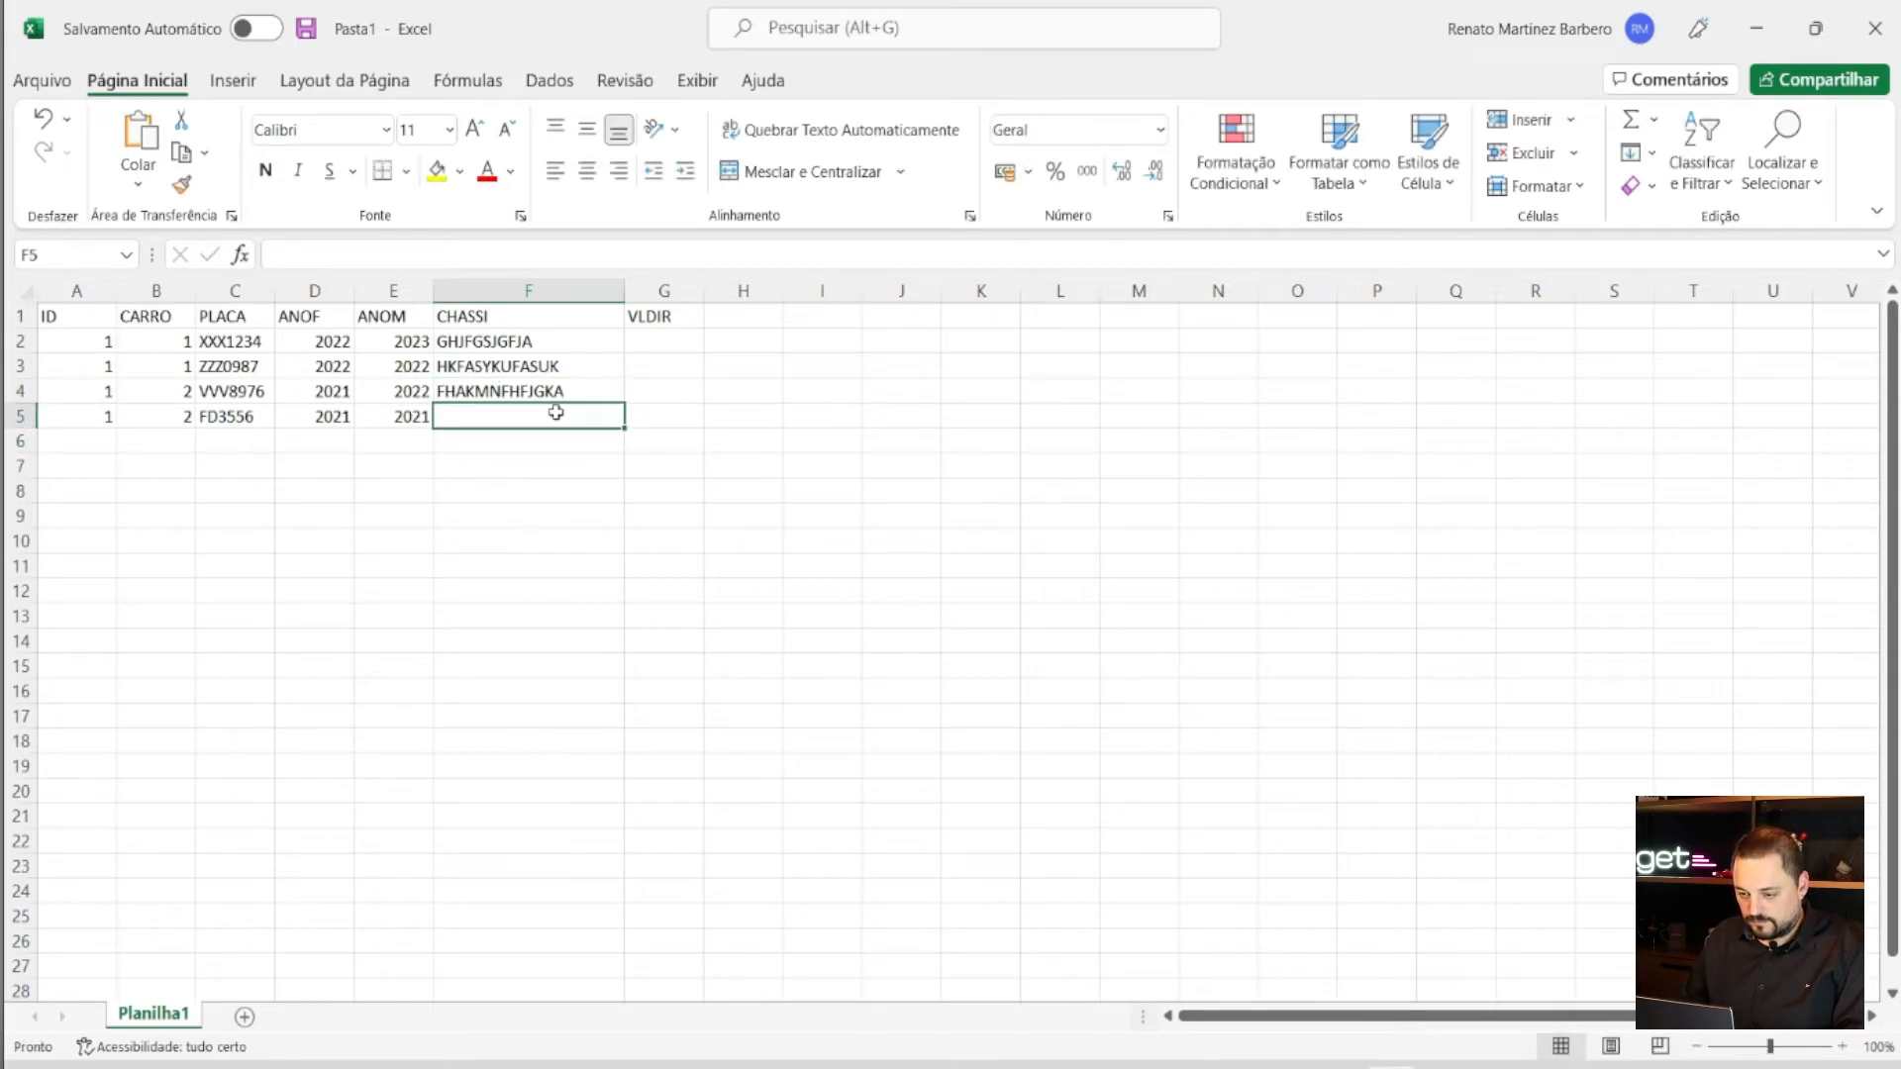
text(HFJKGFGKFGF)
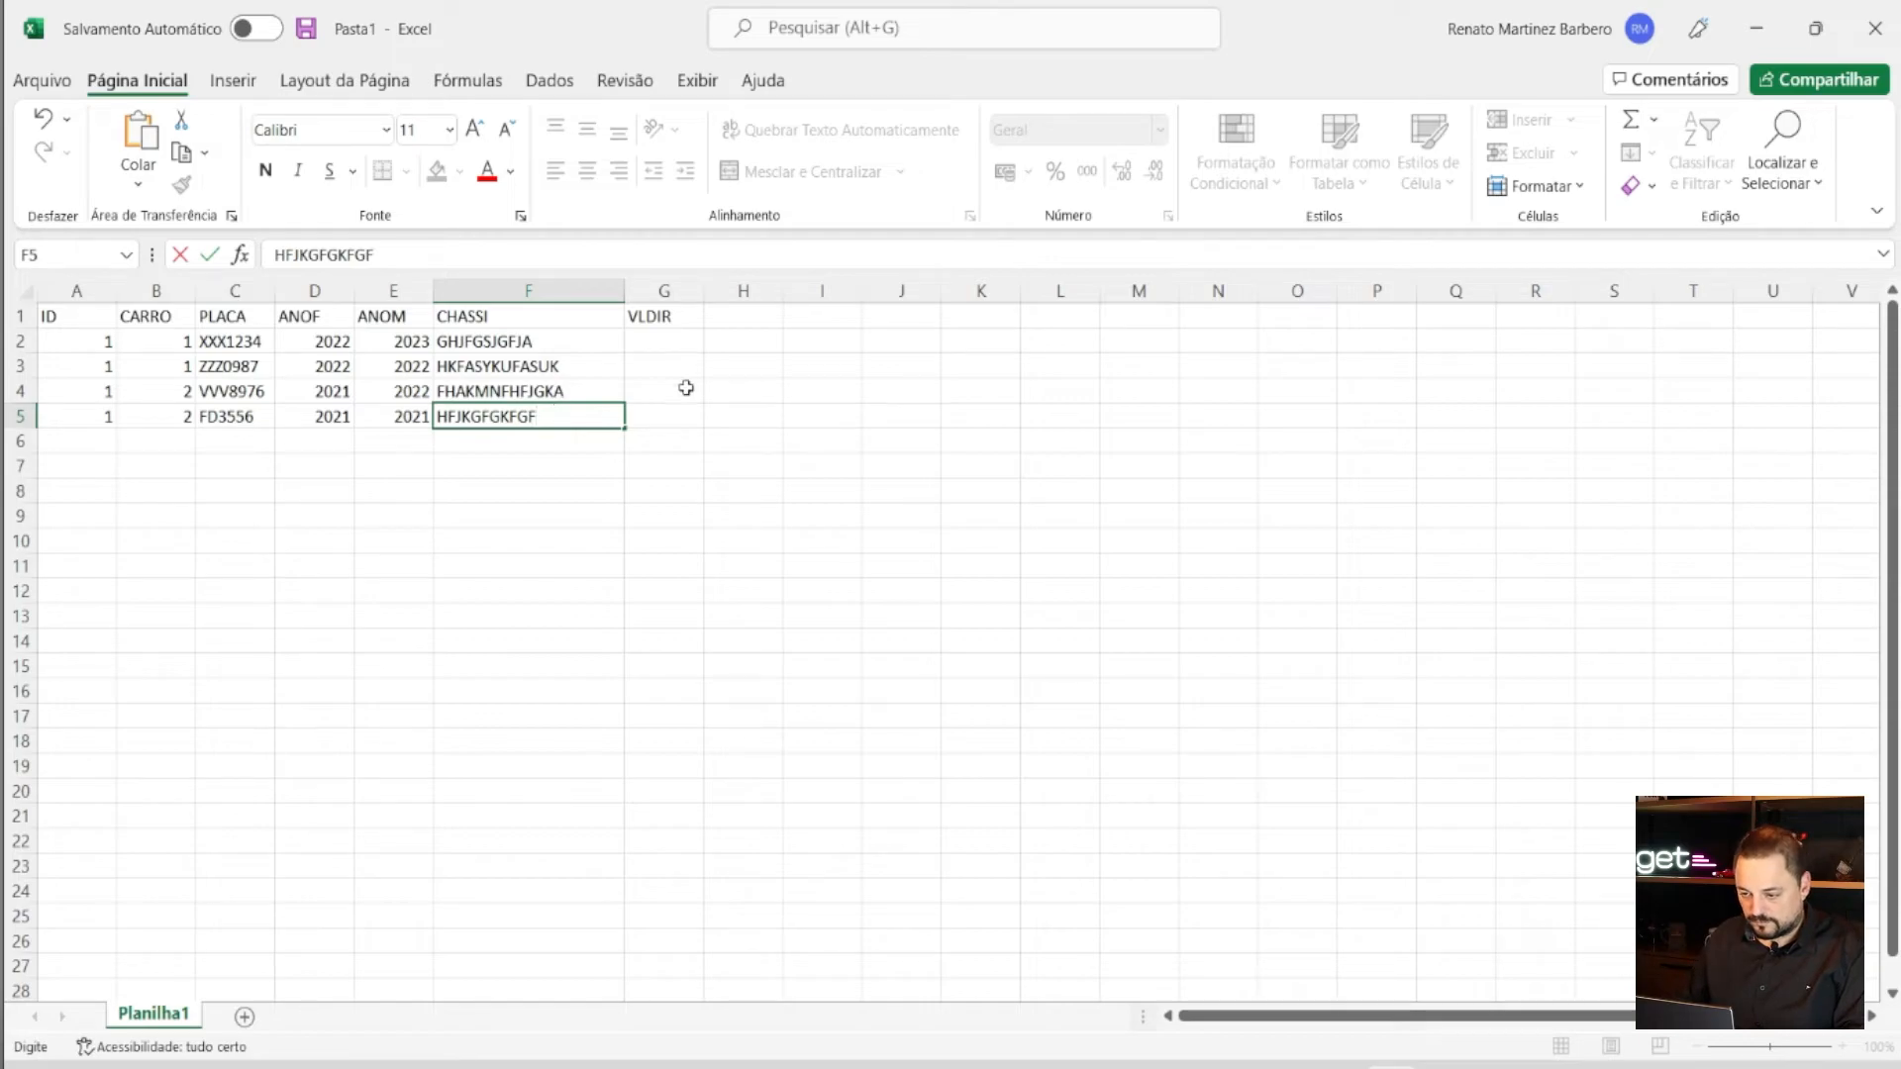
click(690, 348)
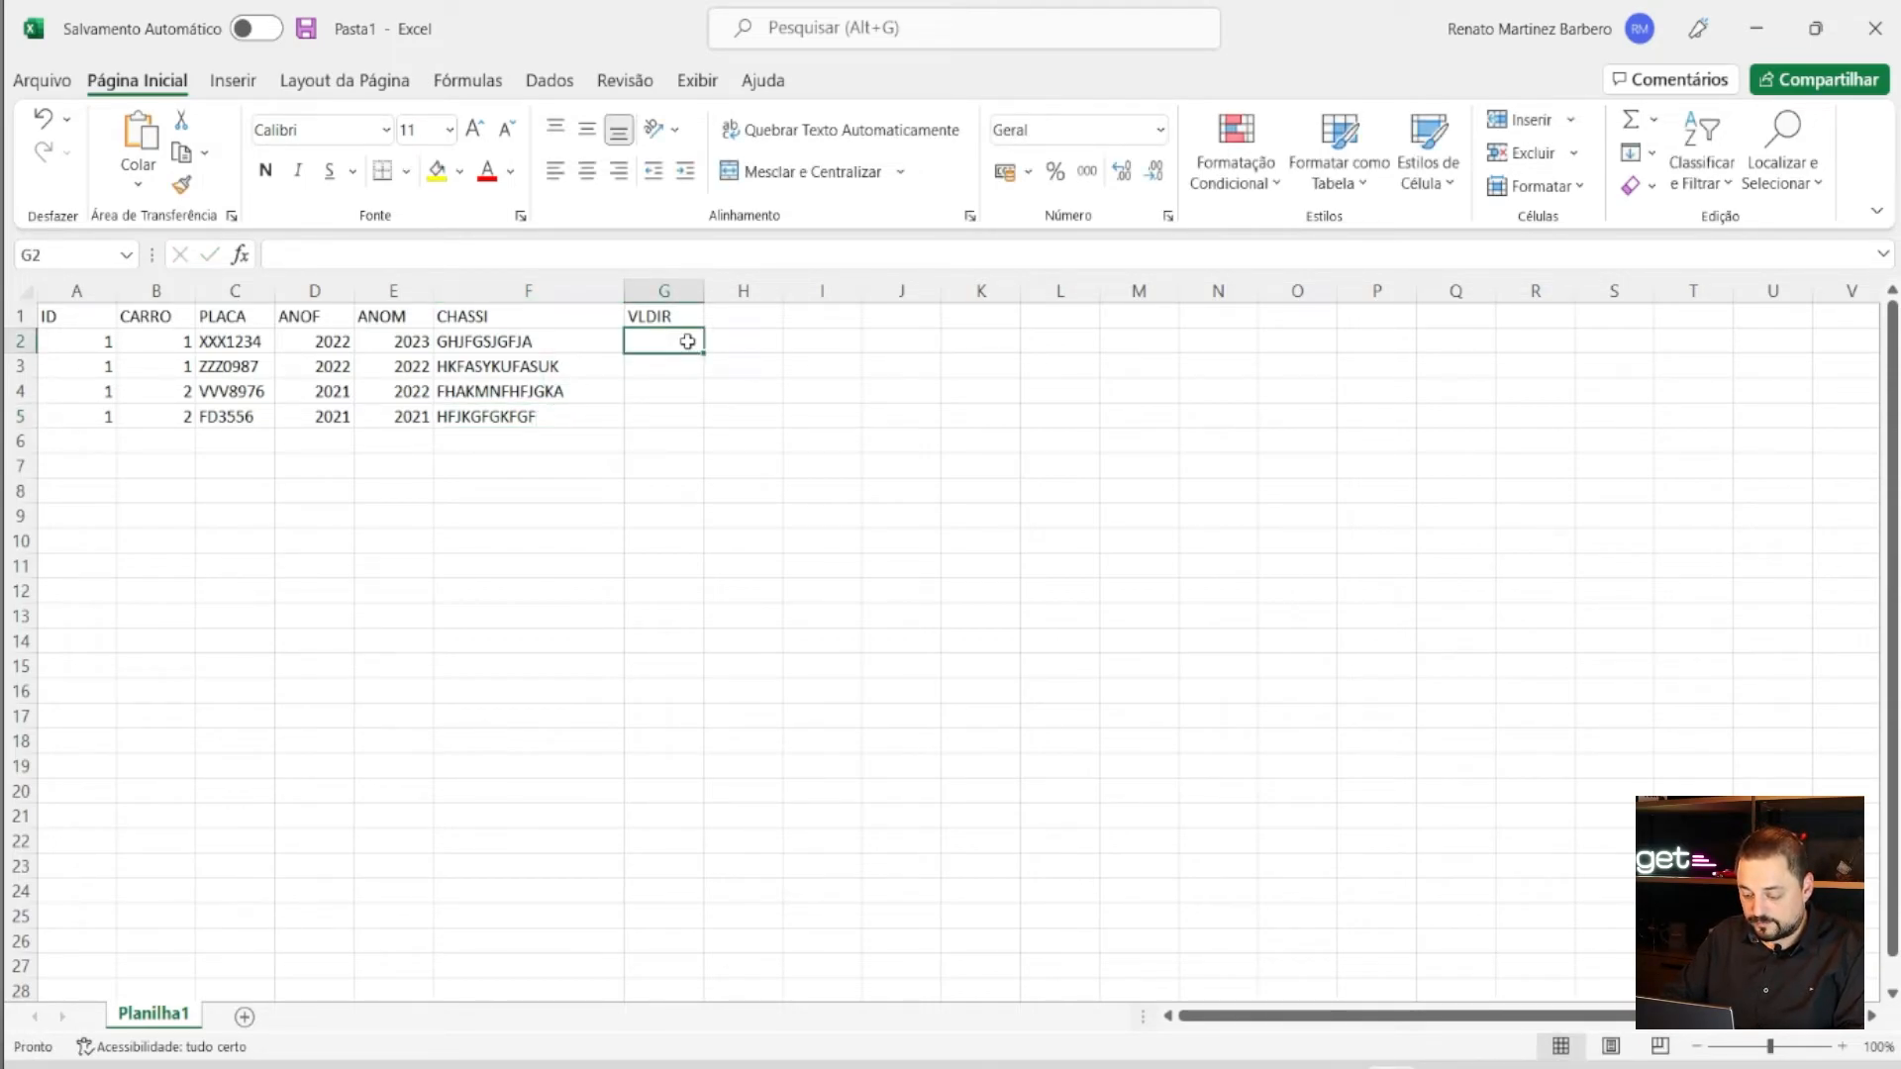
- Enter VLDIR values 200, 180, 150 and 140 in cells G2 to G5
text(200)
key(Return)
text(180)
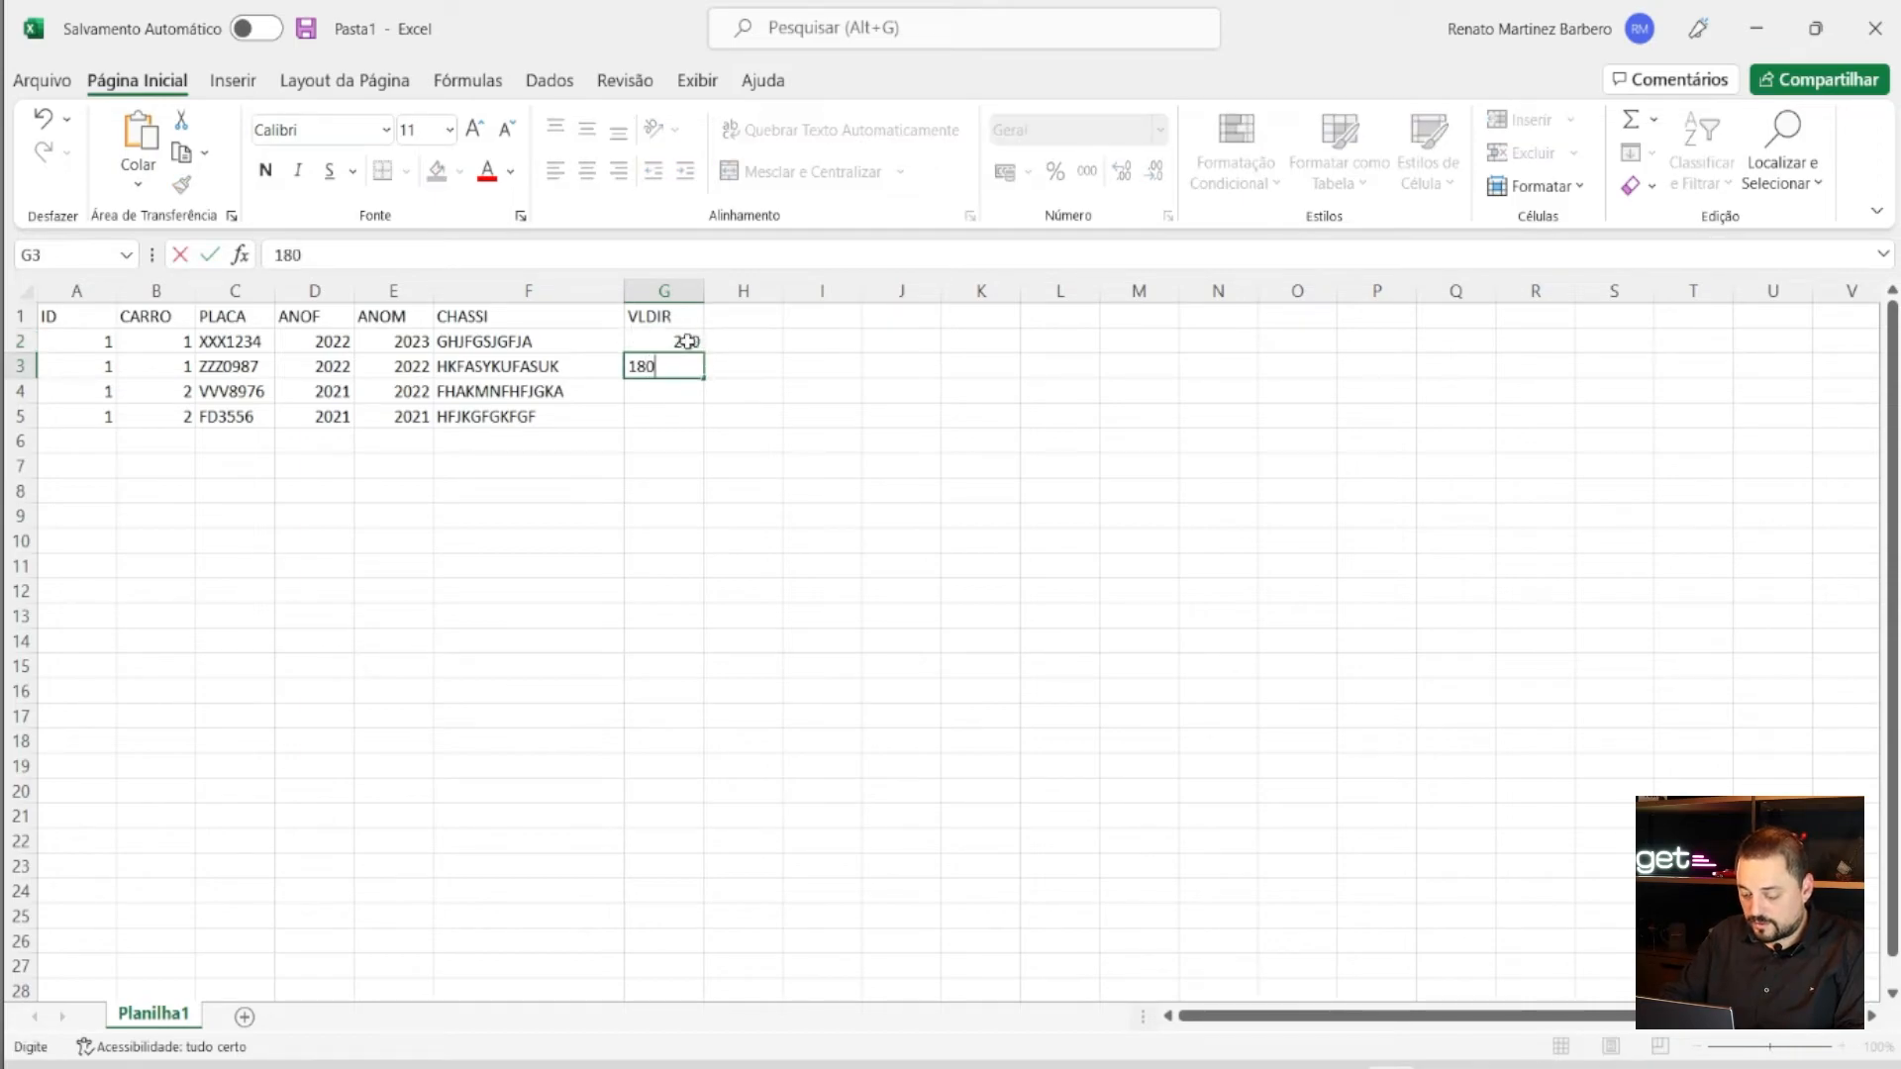
key(Return)
text(150)
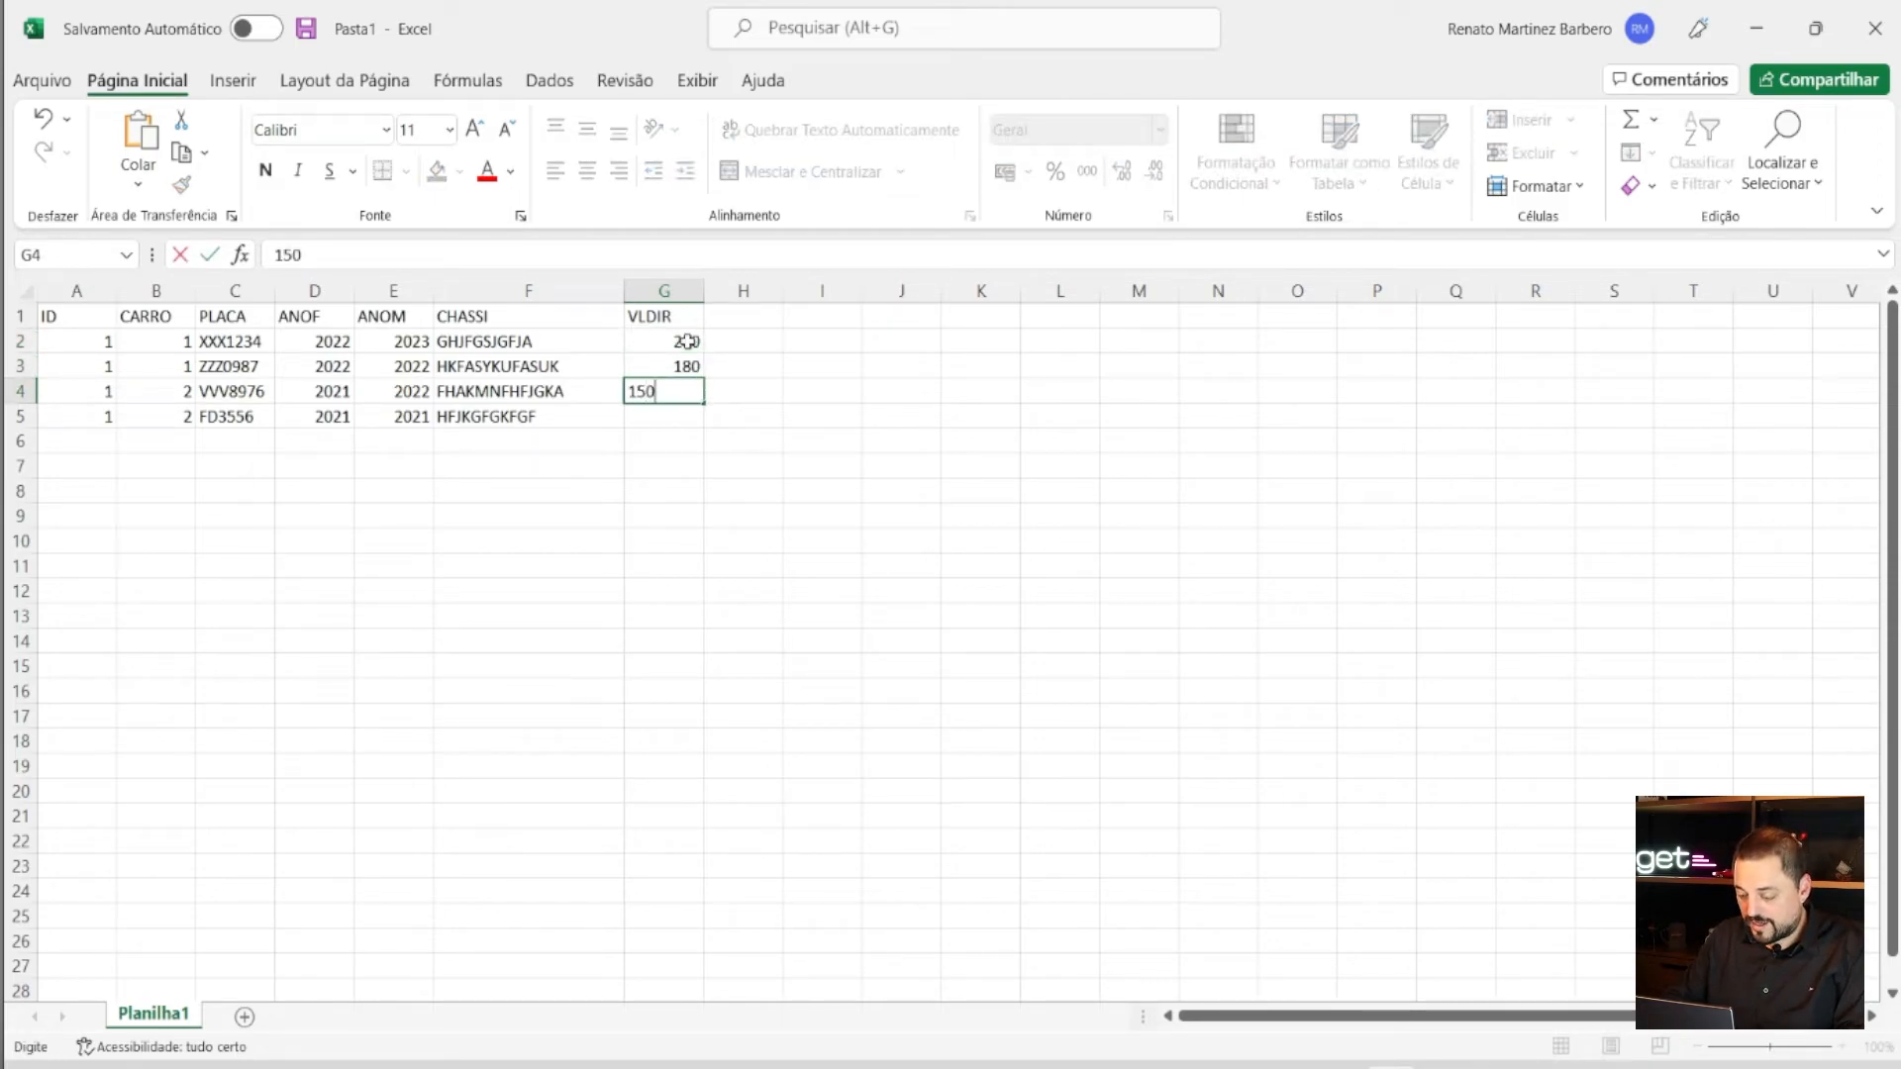
key(Return)
text(1)
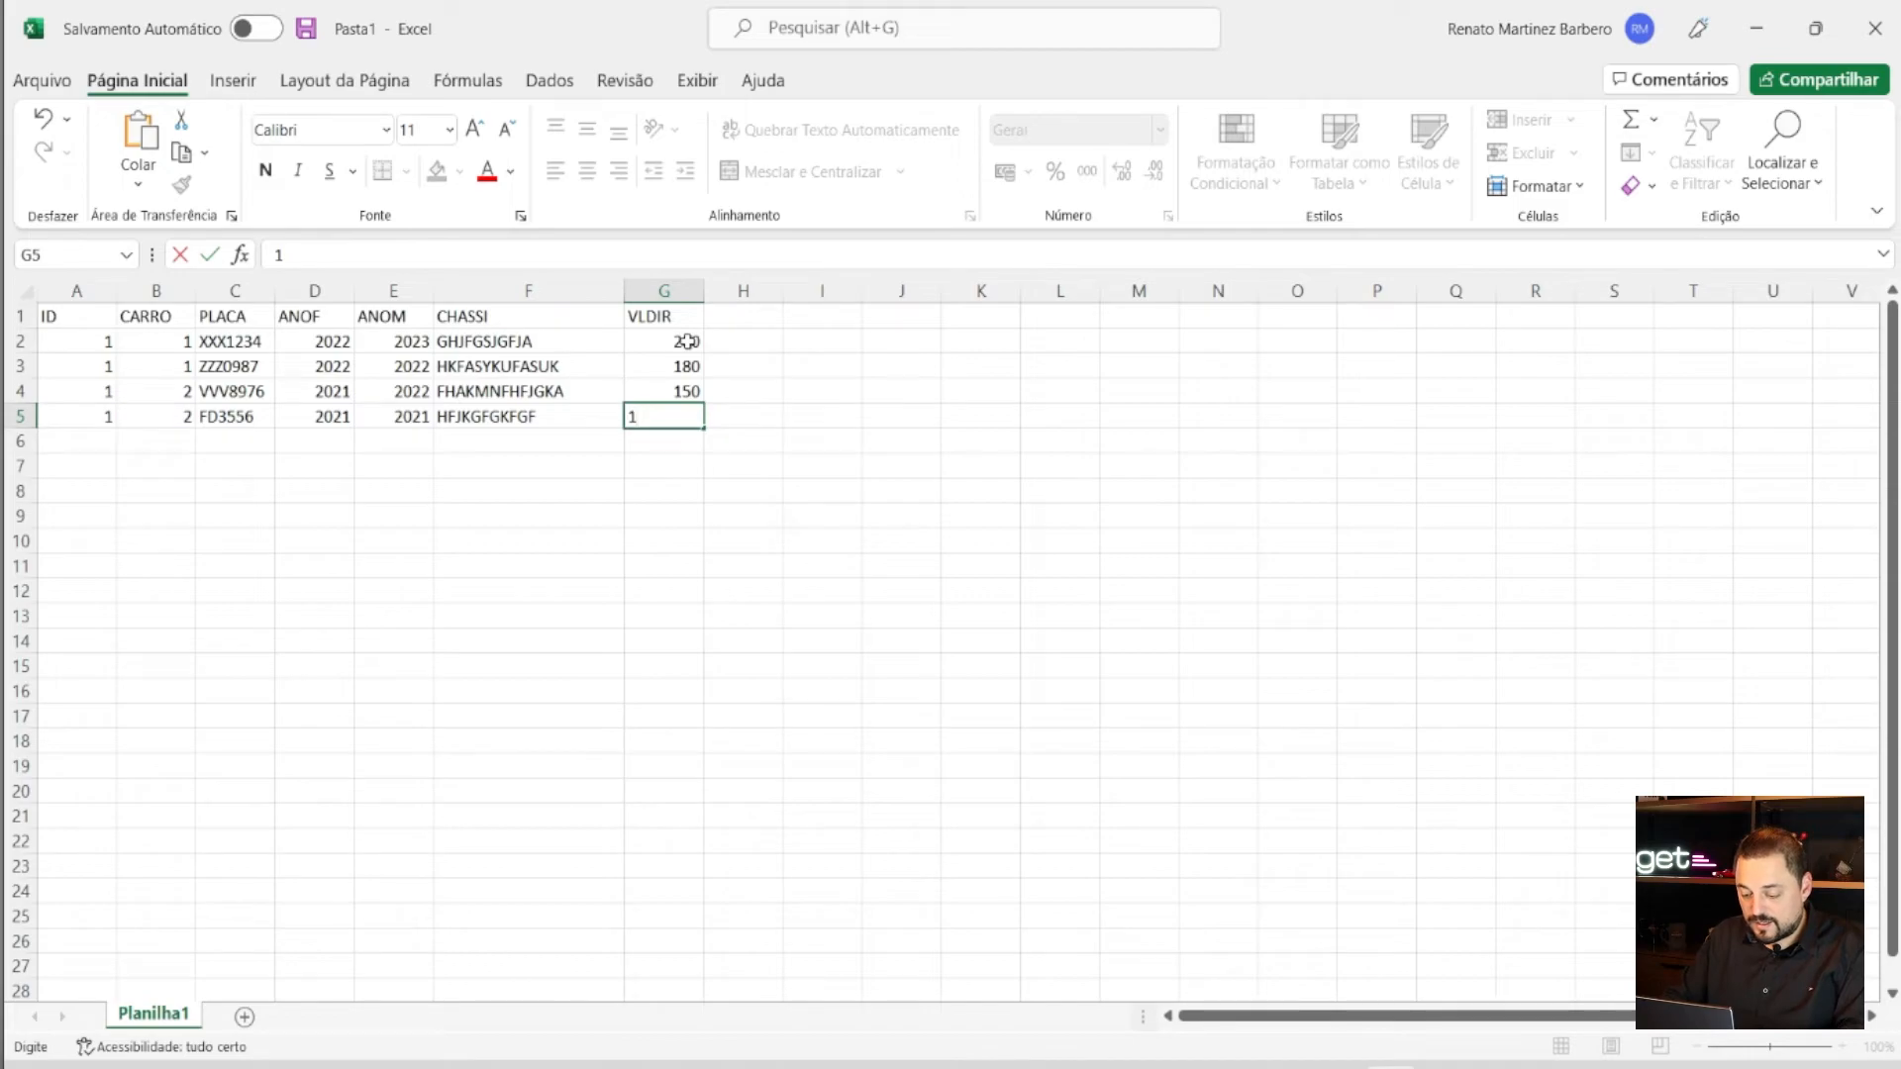
key(Tab)
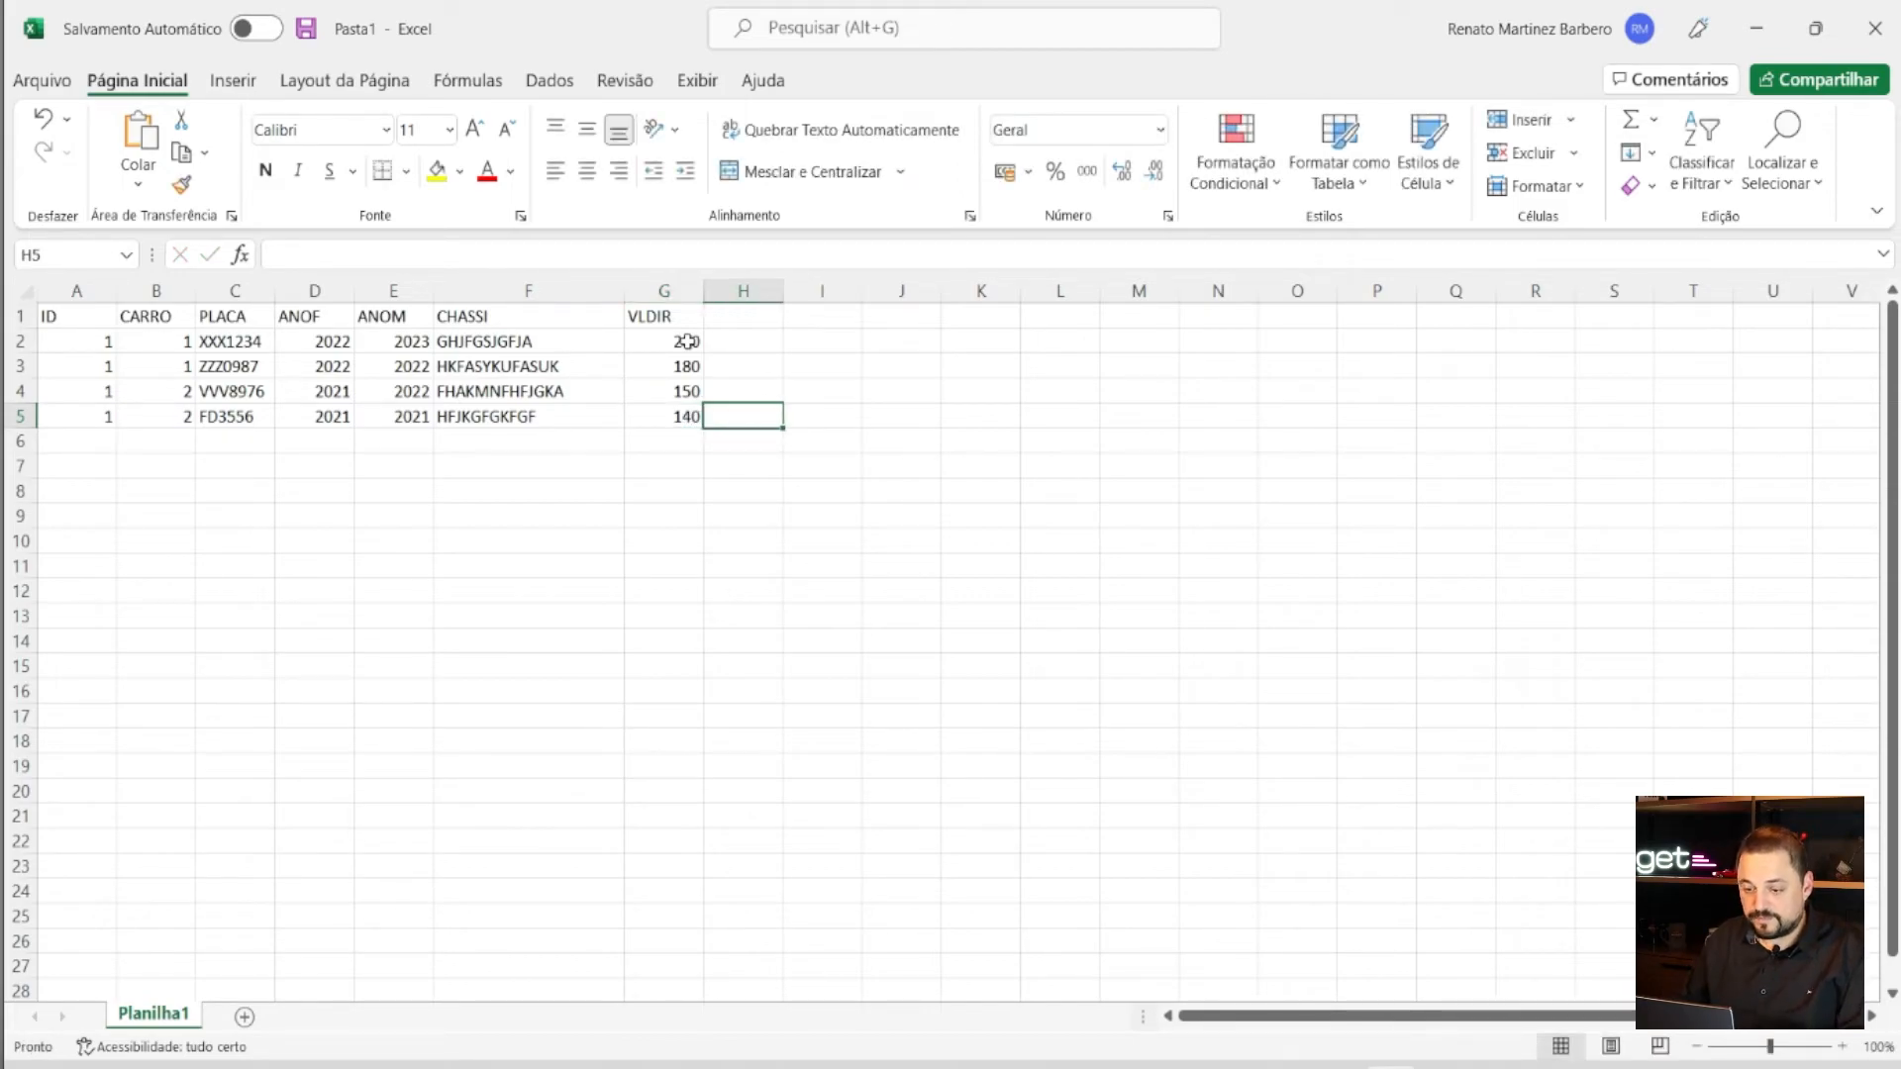
click(811, 515)
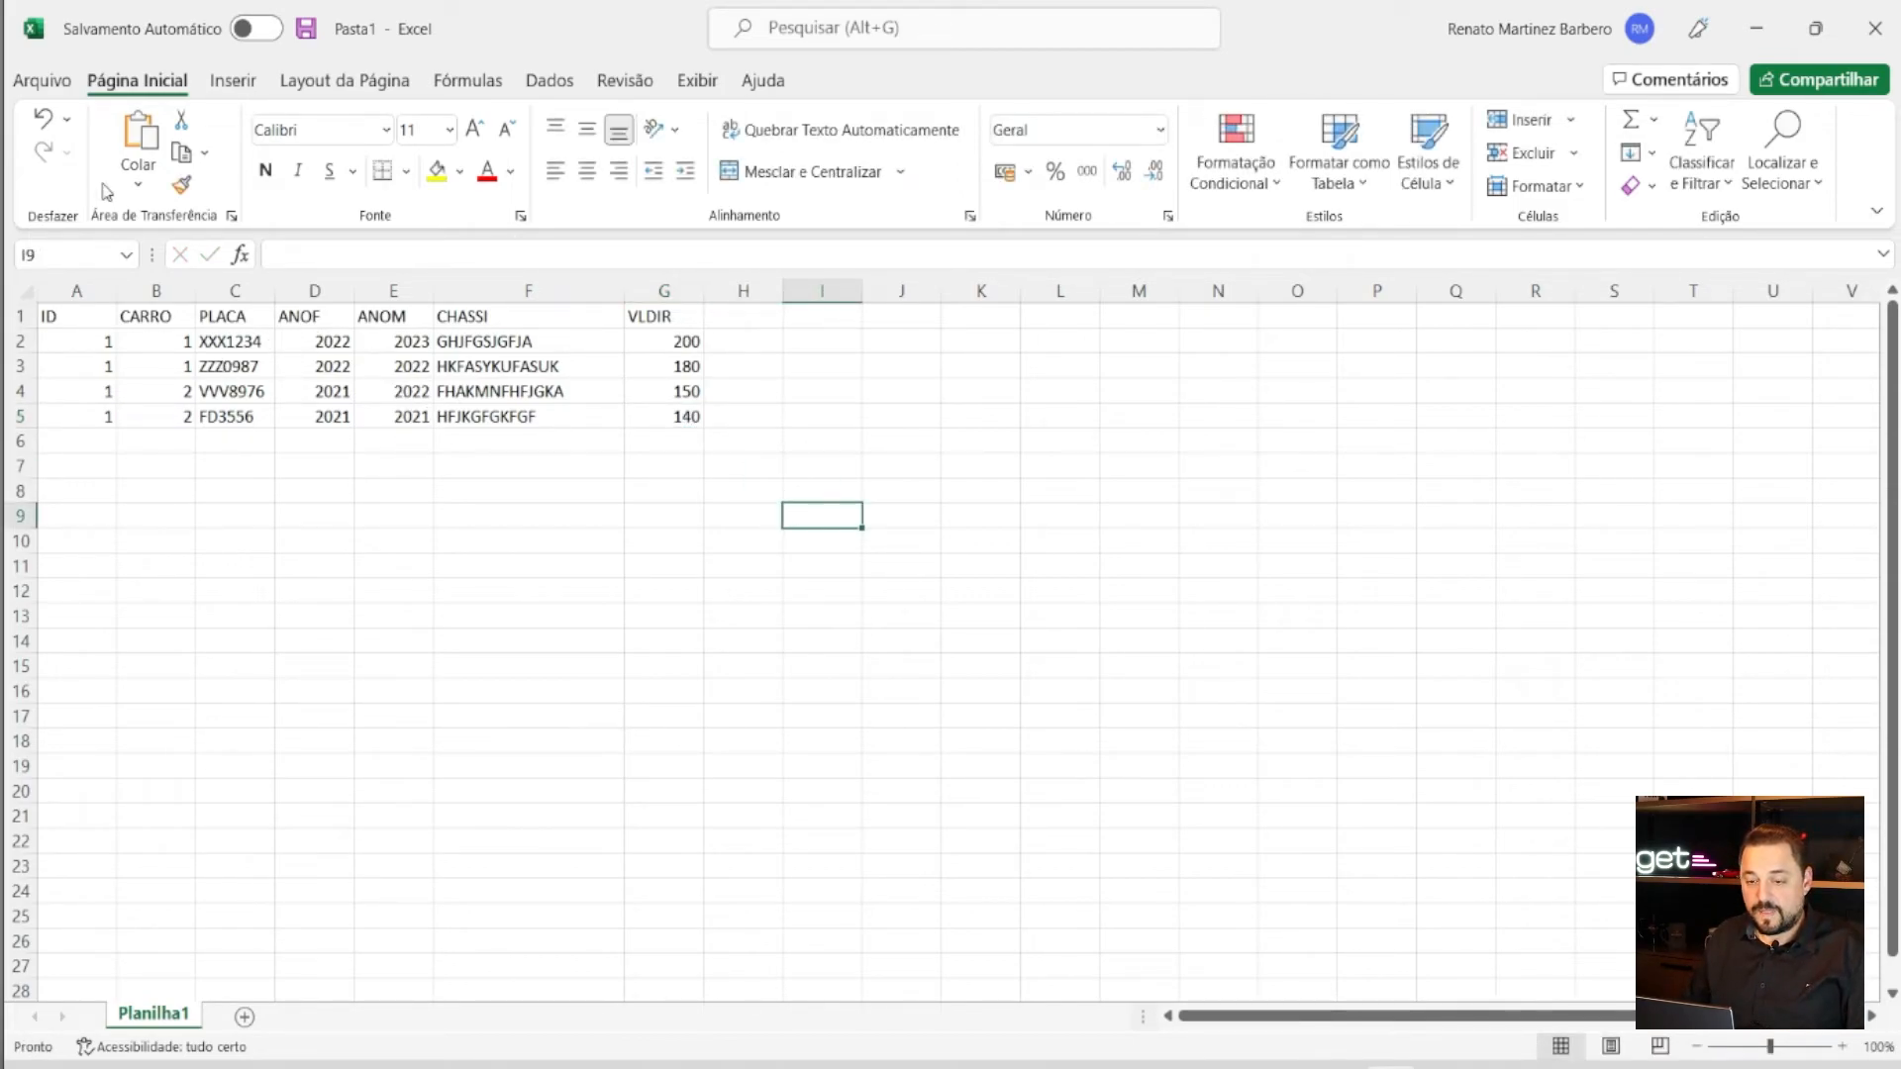
- Save the sheet in Documentos as a CSV UTF-8 file named cAD_VEICULOS
click(41, 83)
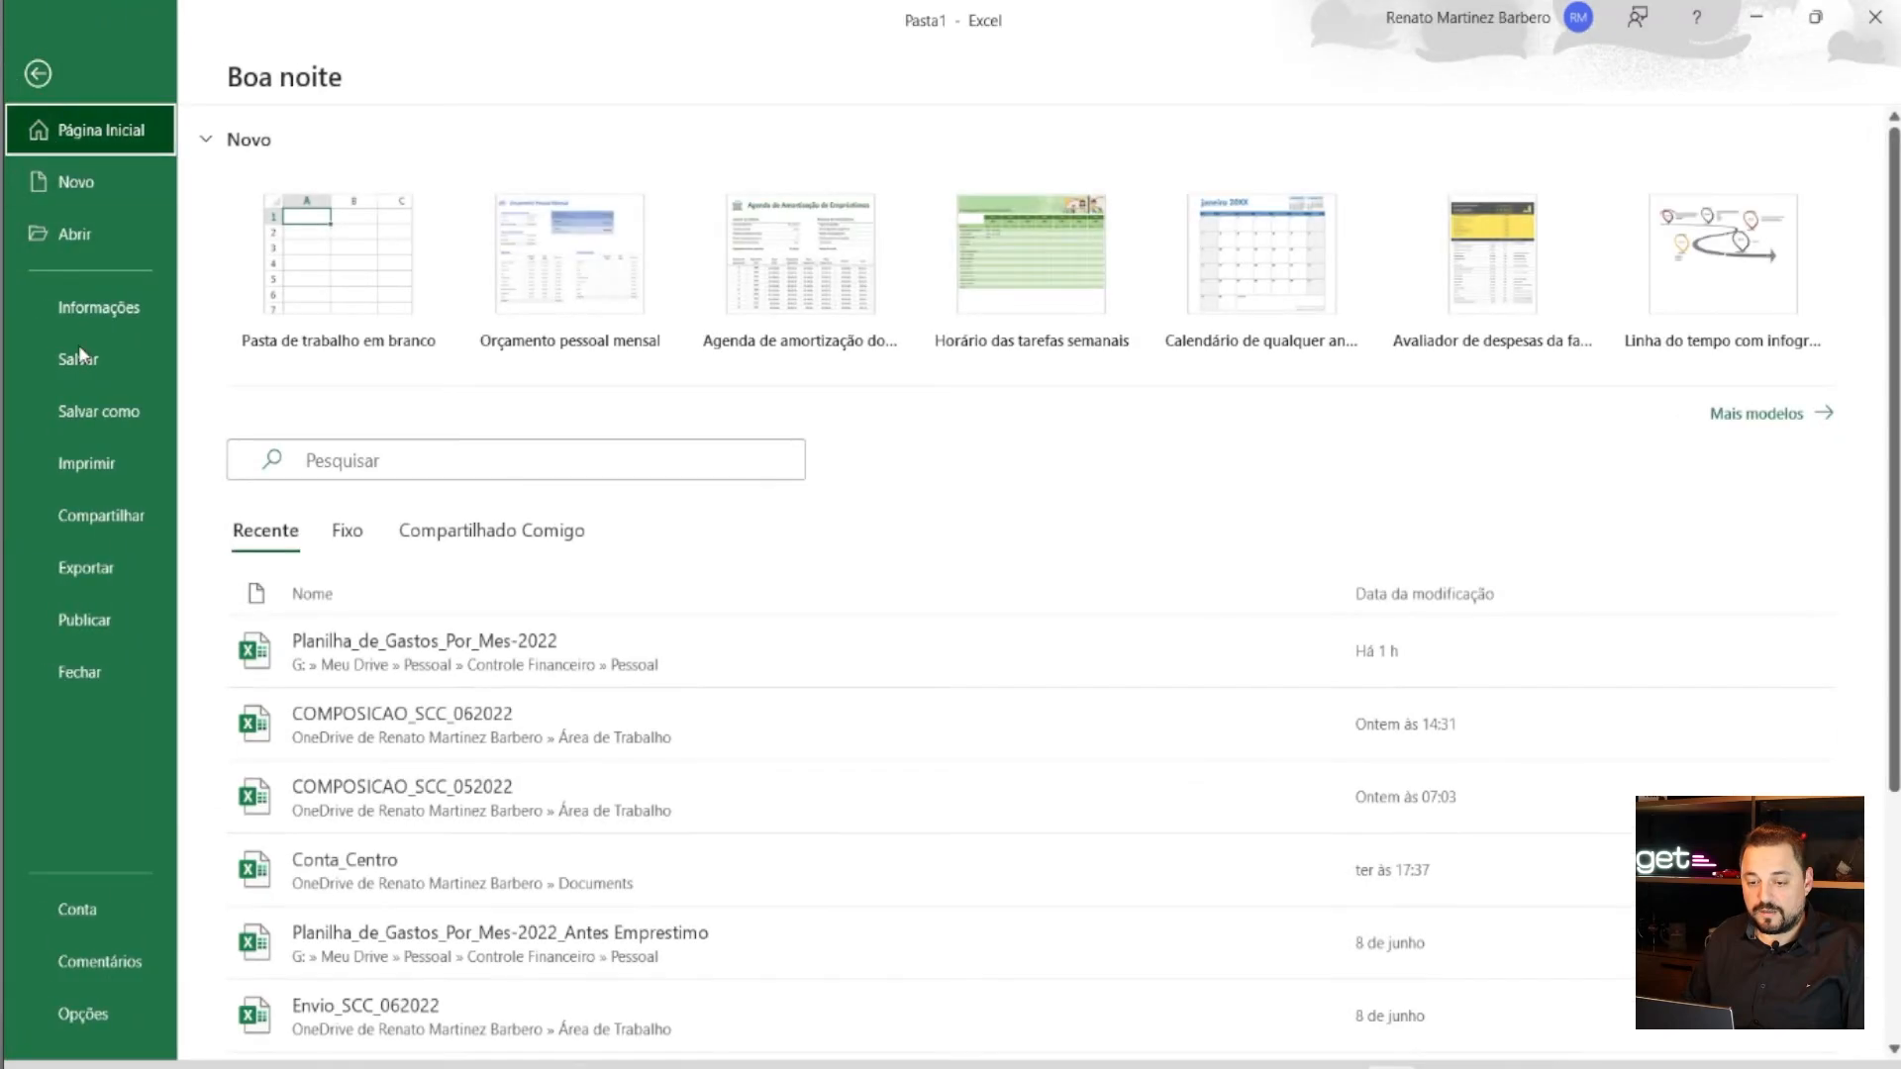
click(103, 406)
click(335, 508)
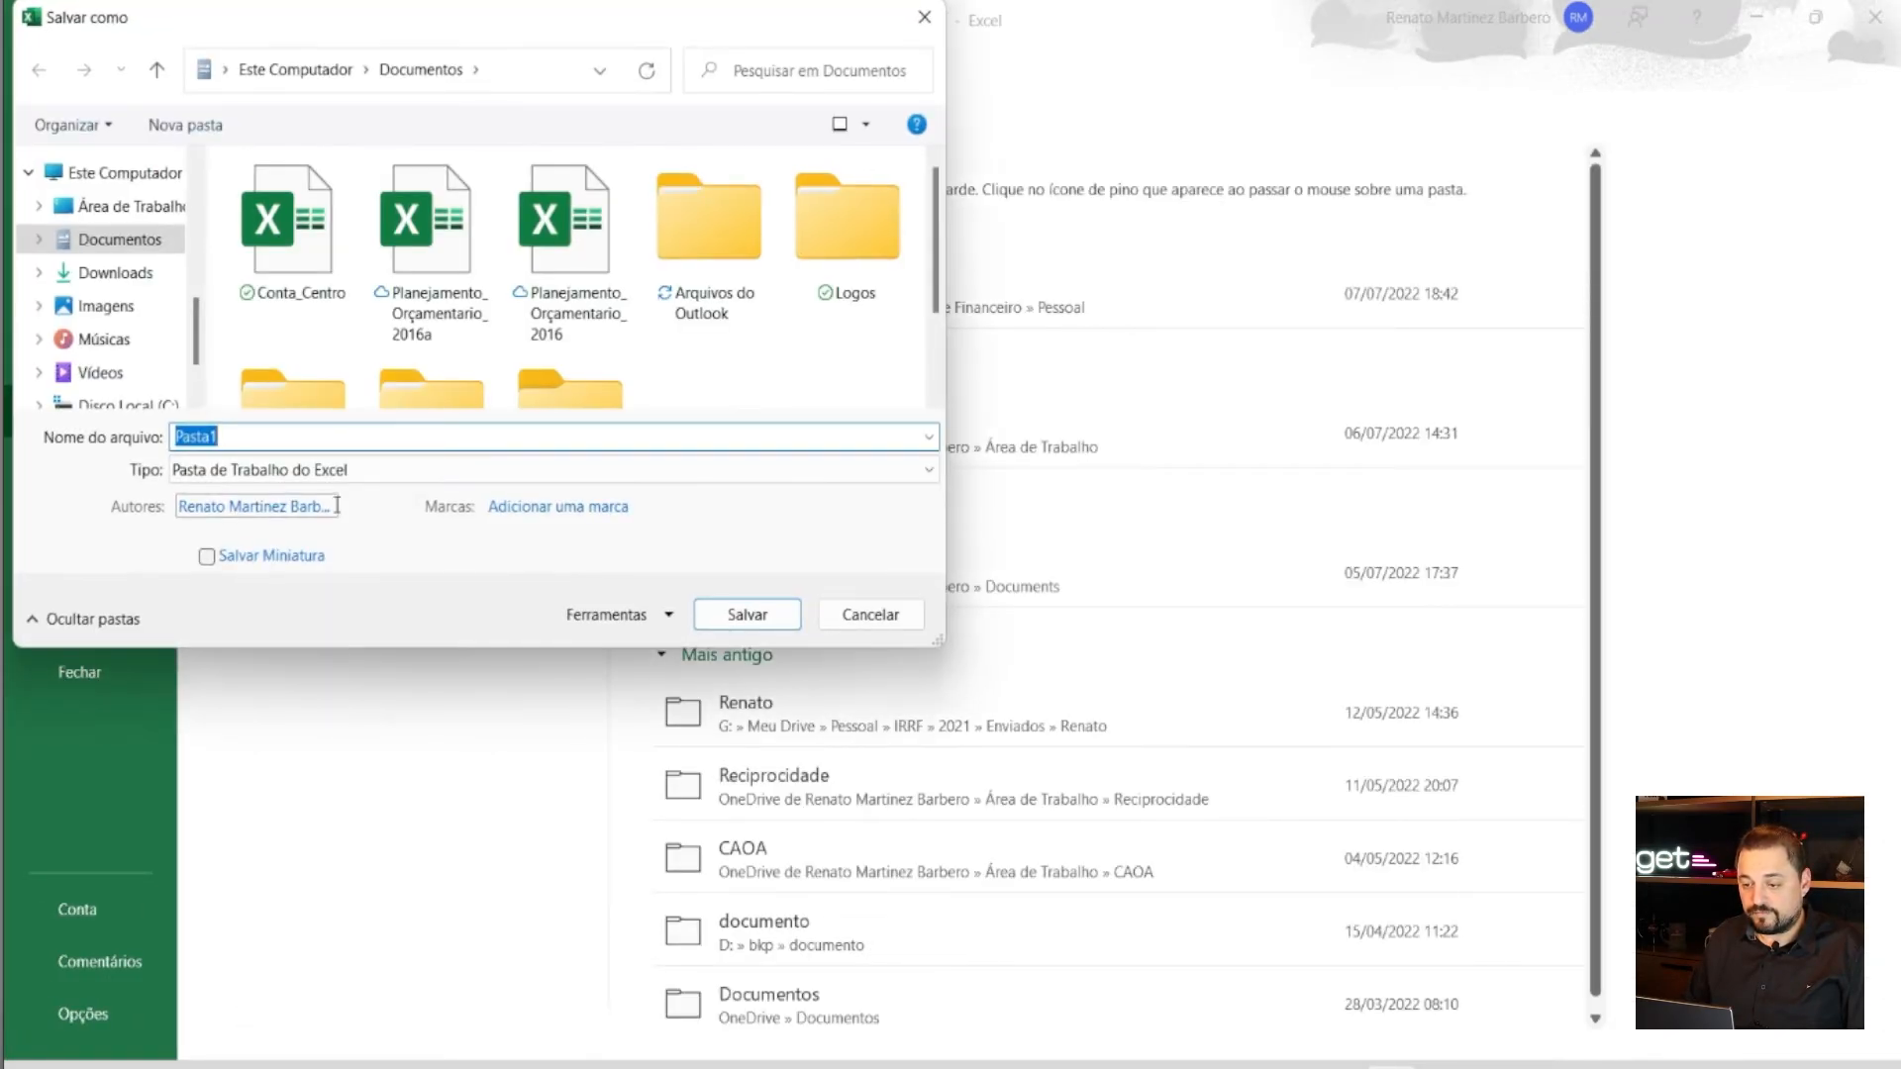
click(134, 243)
click(930, 473)
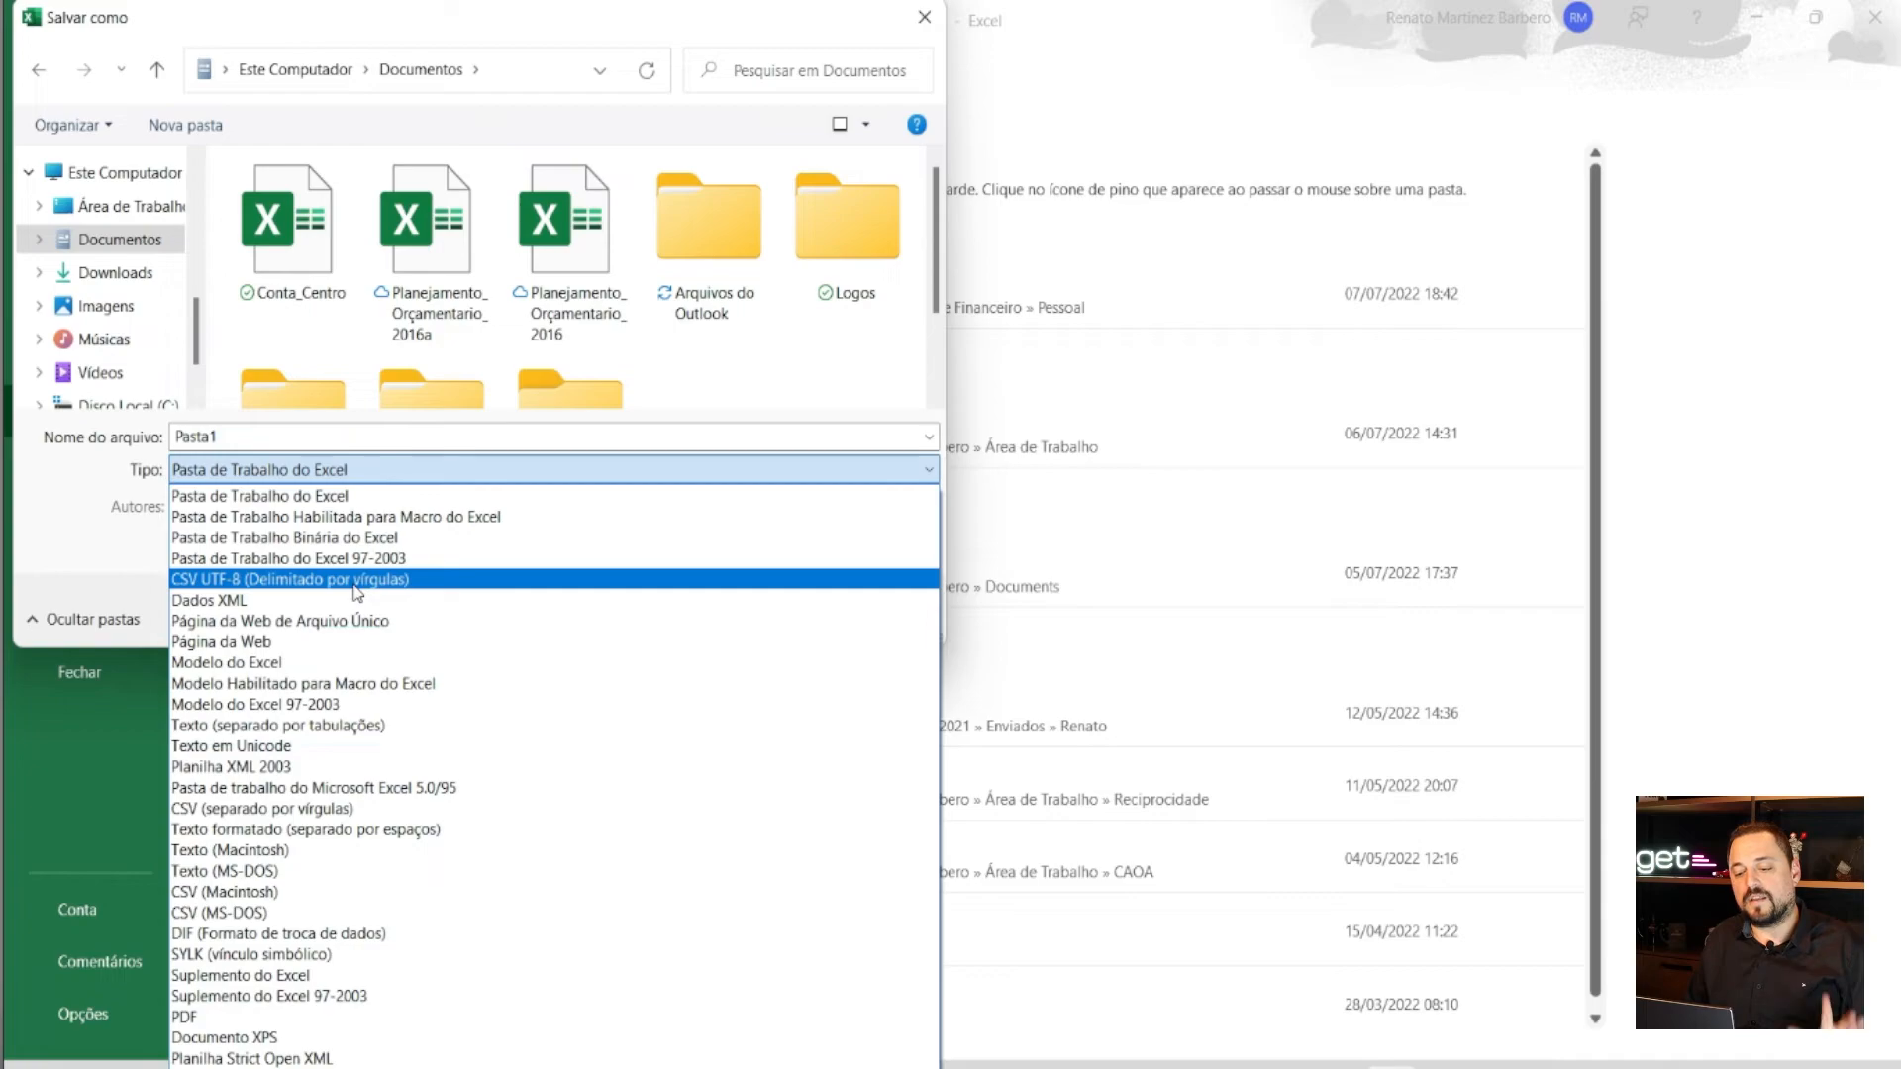
click(354, 582)
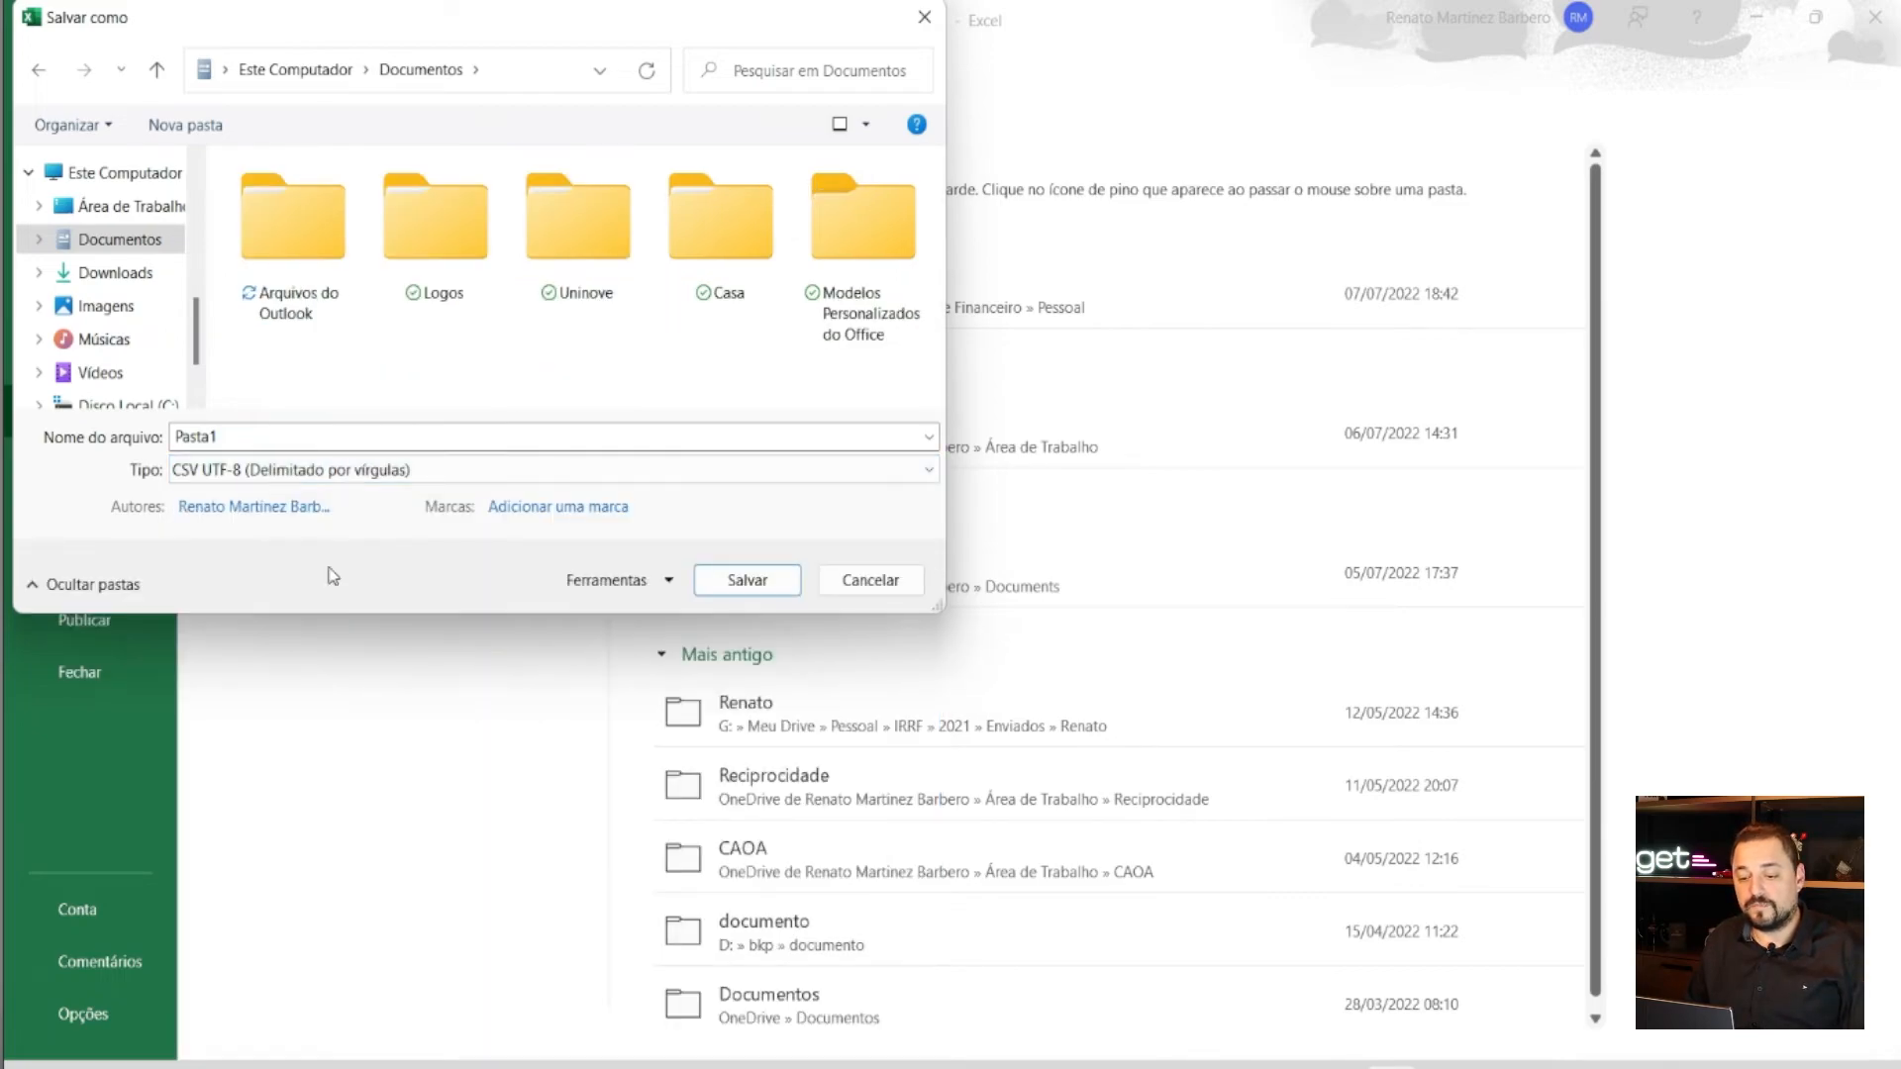
double_click(442, 436)
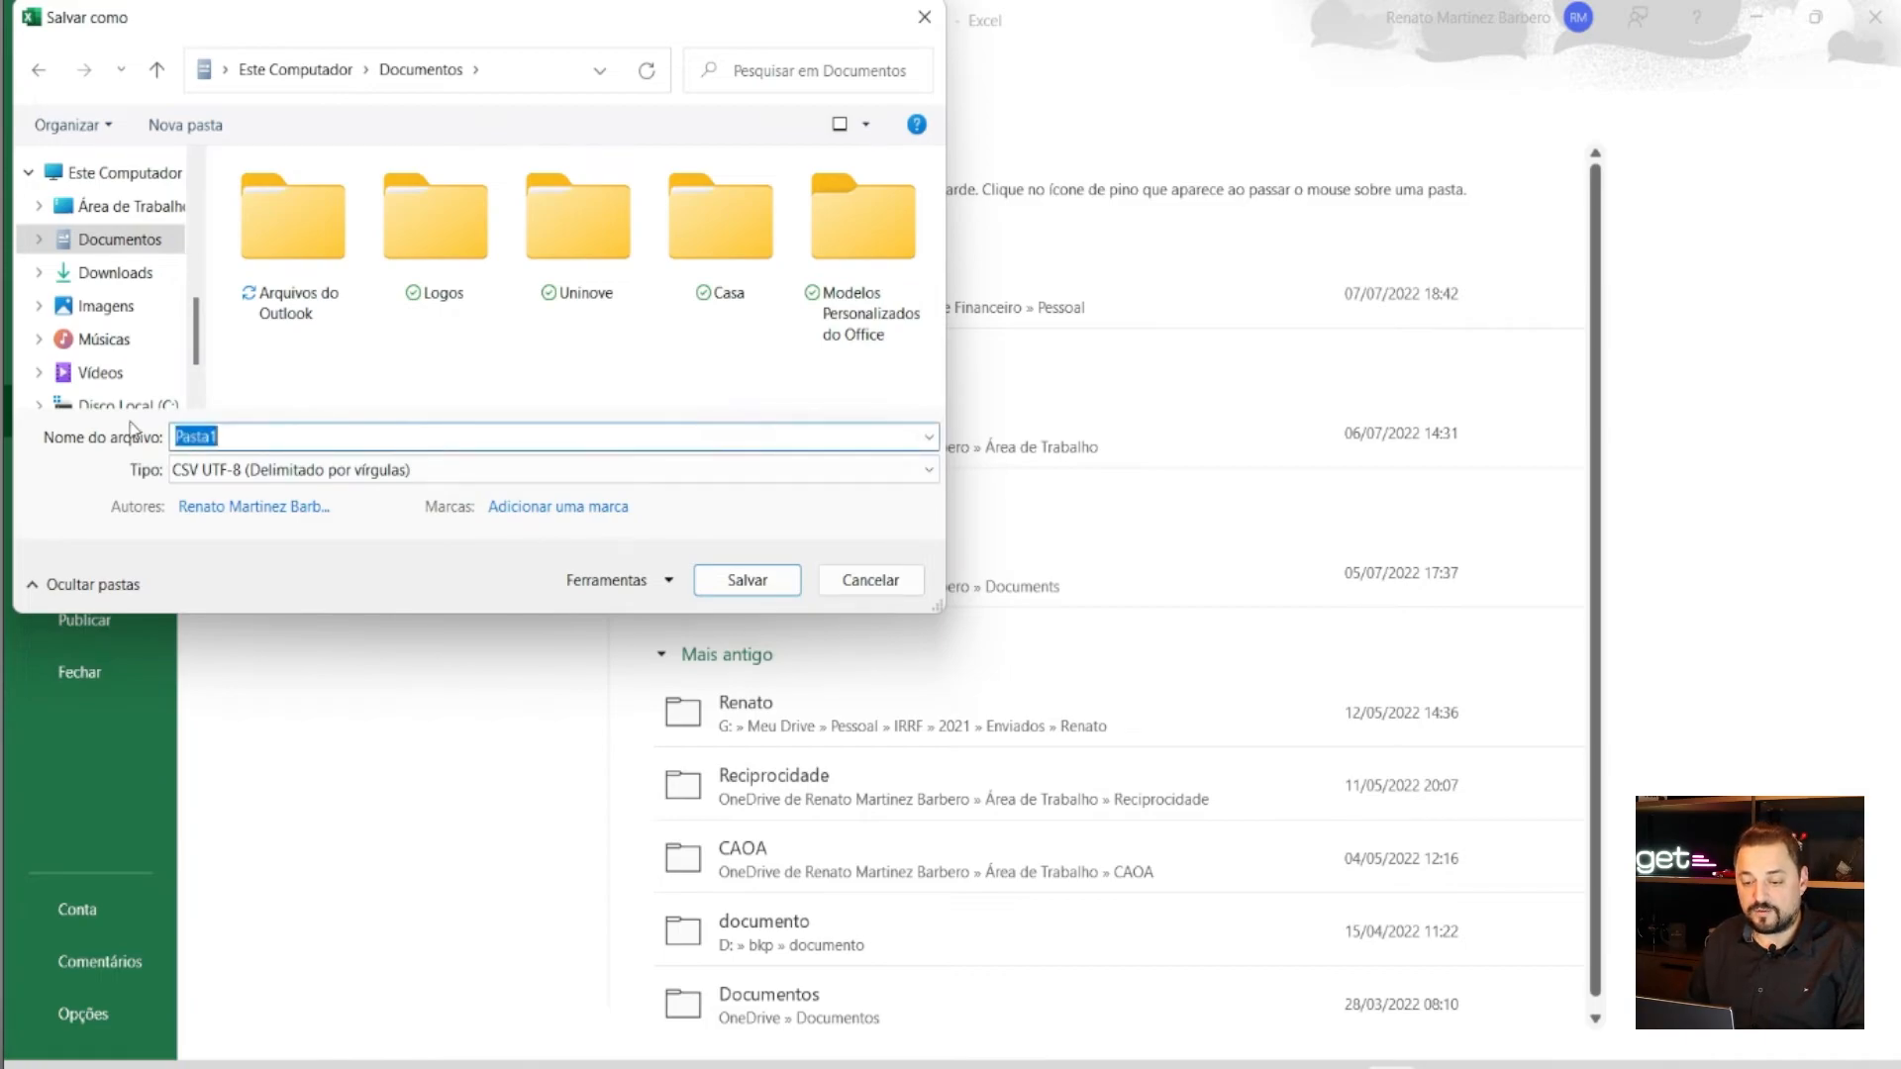
text(cAD_VEI)
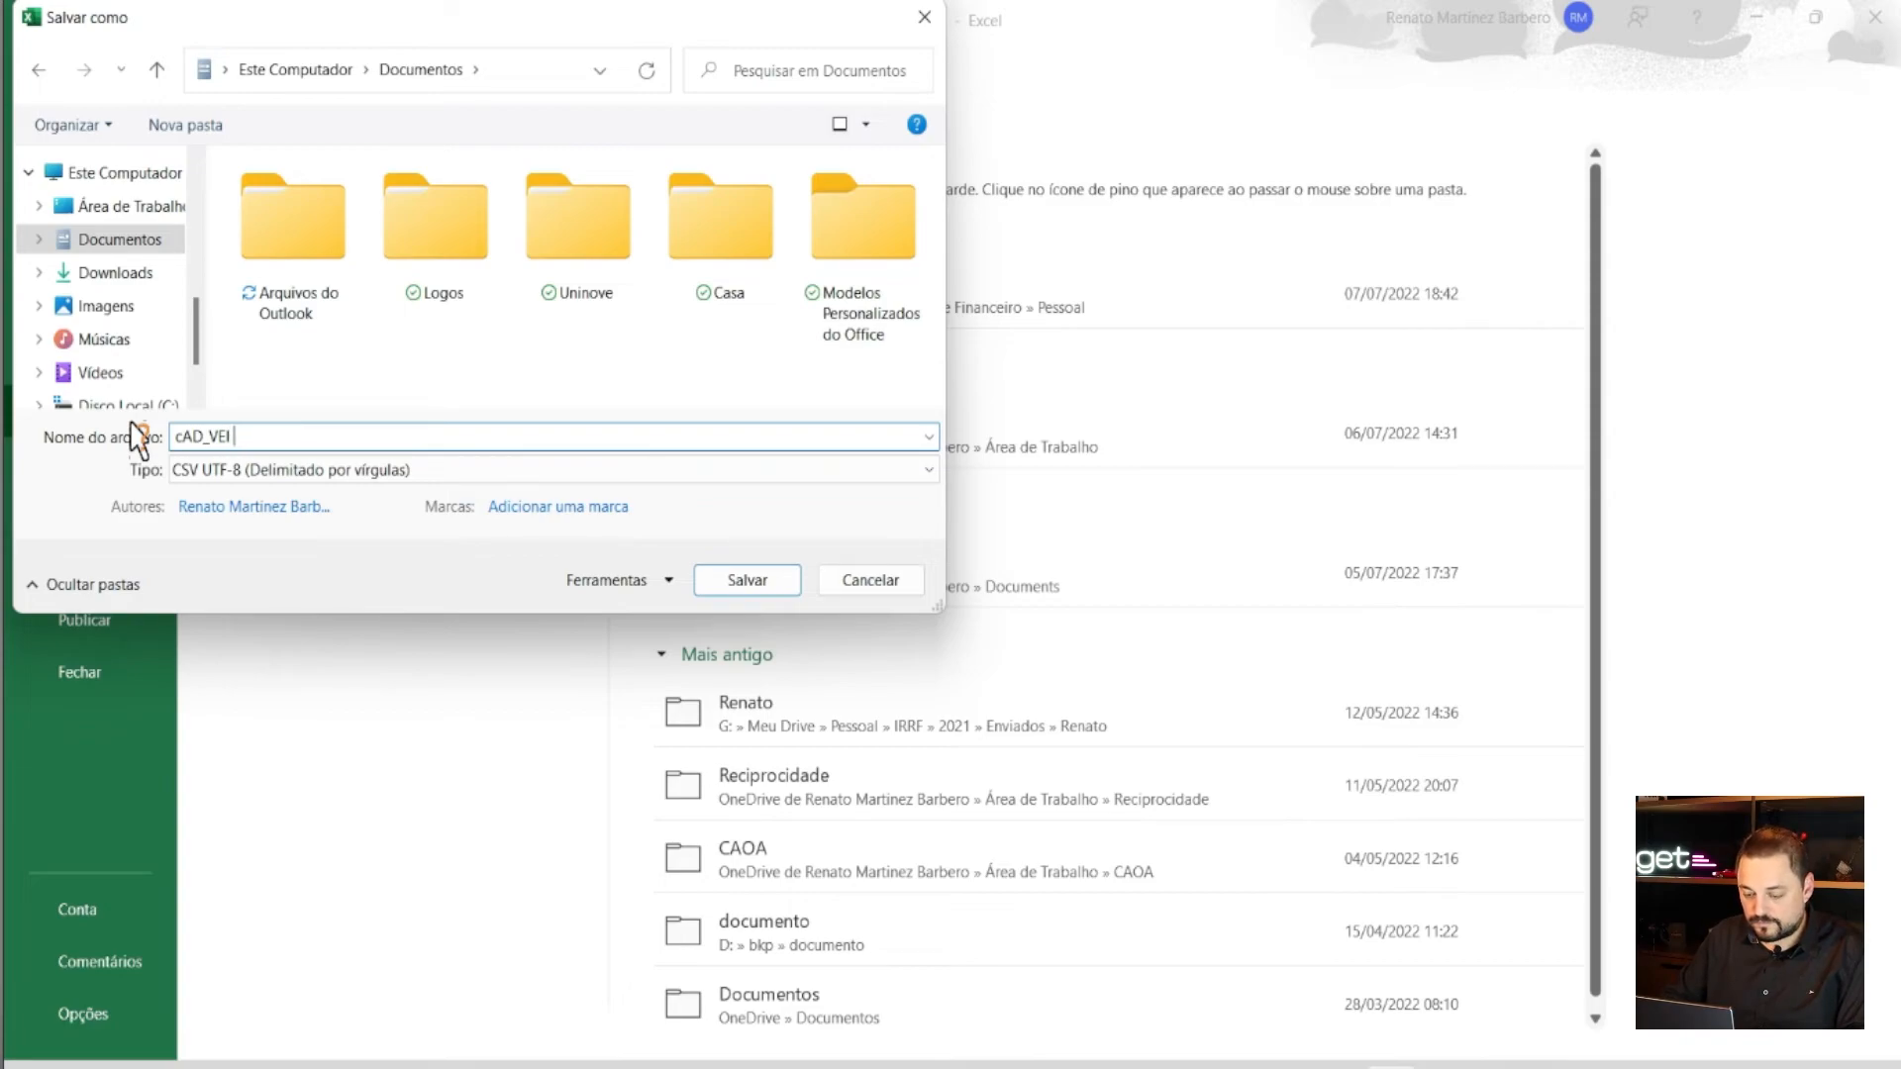
text(CULOS)
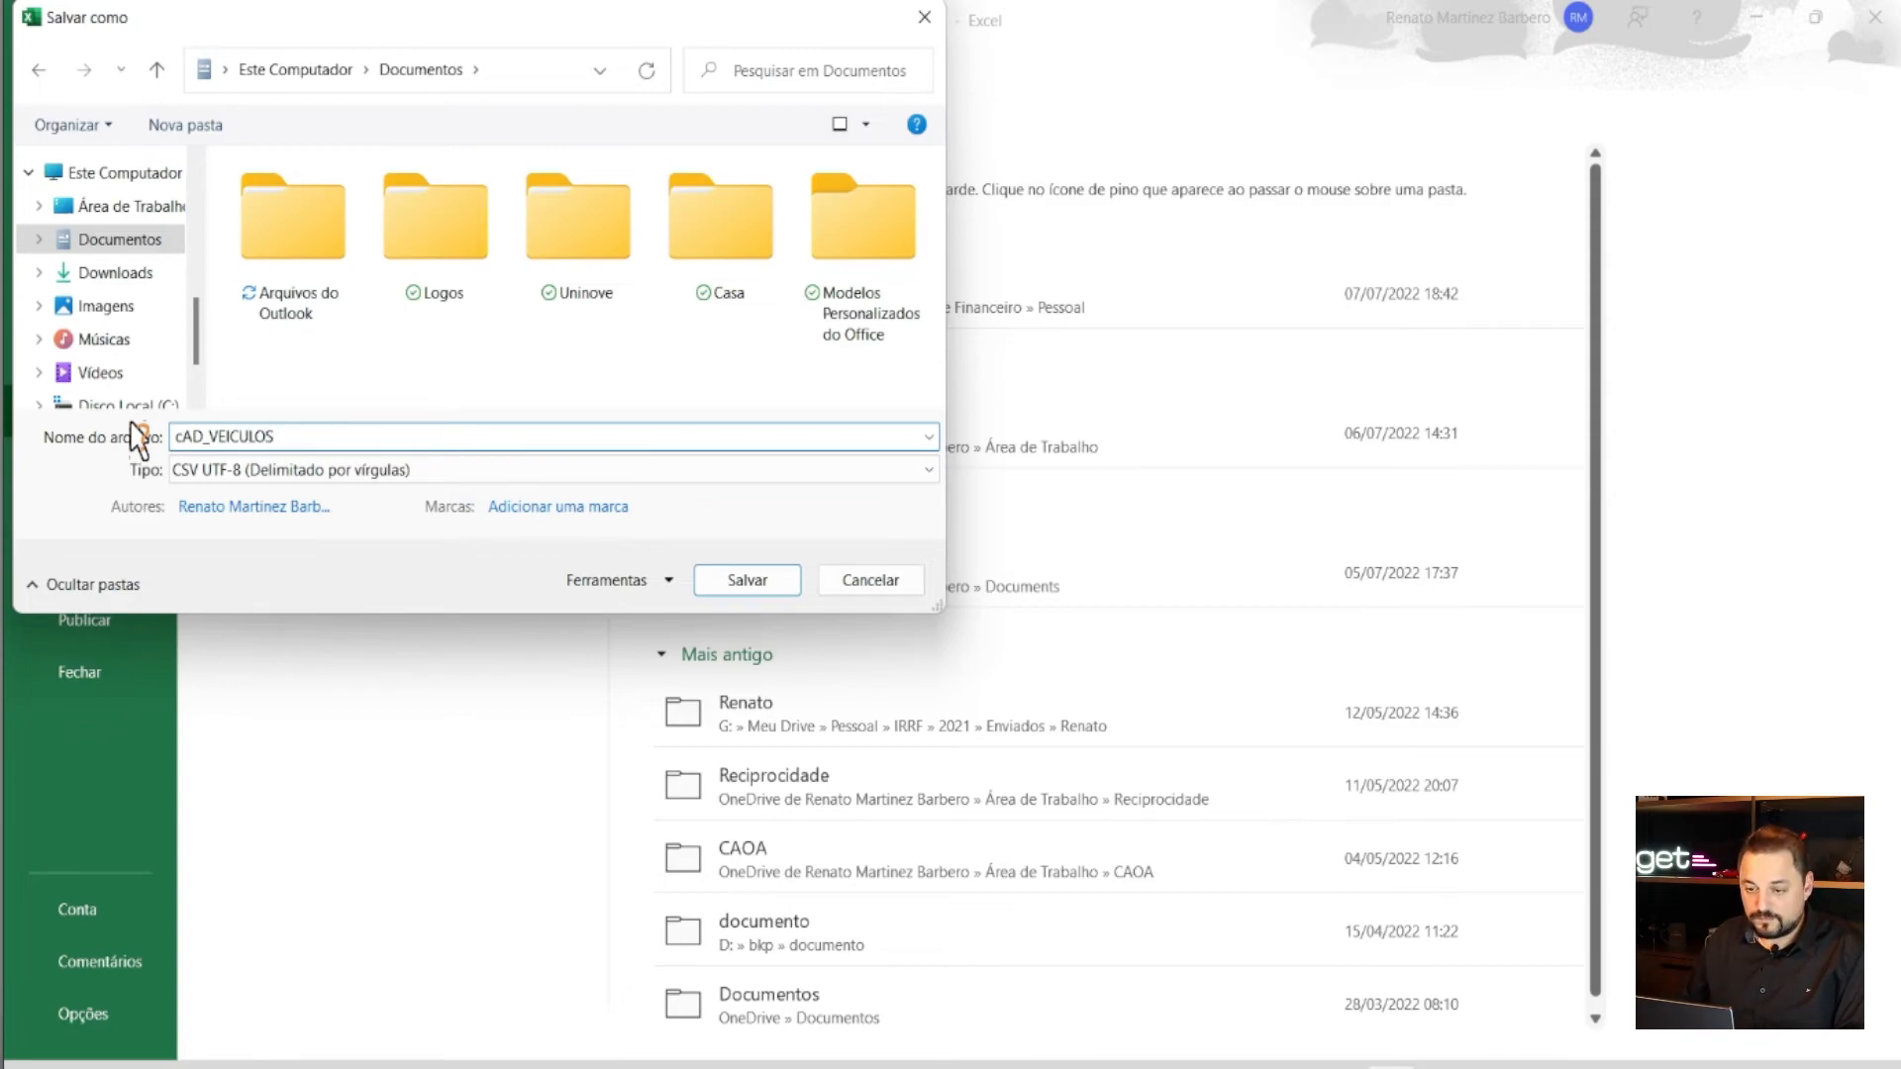
click(733, 588)
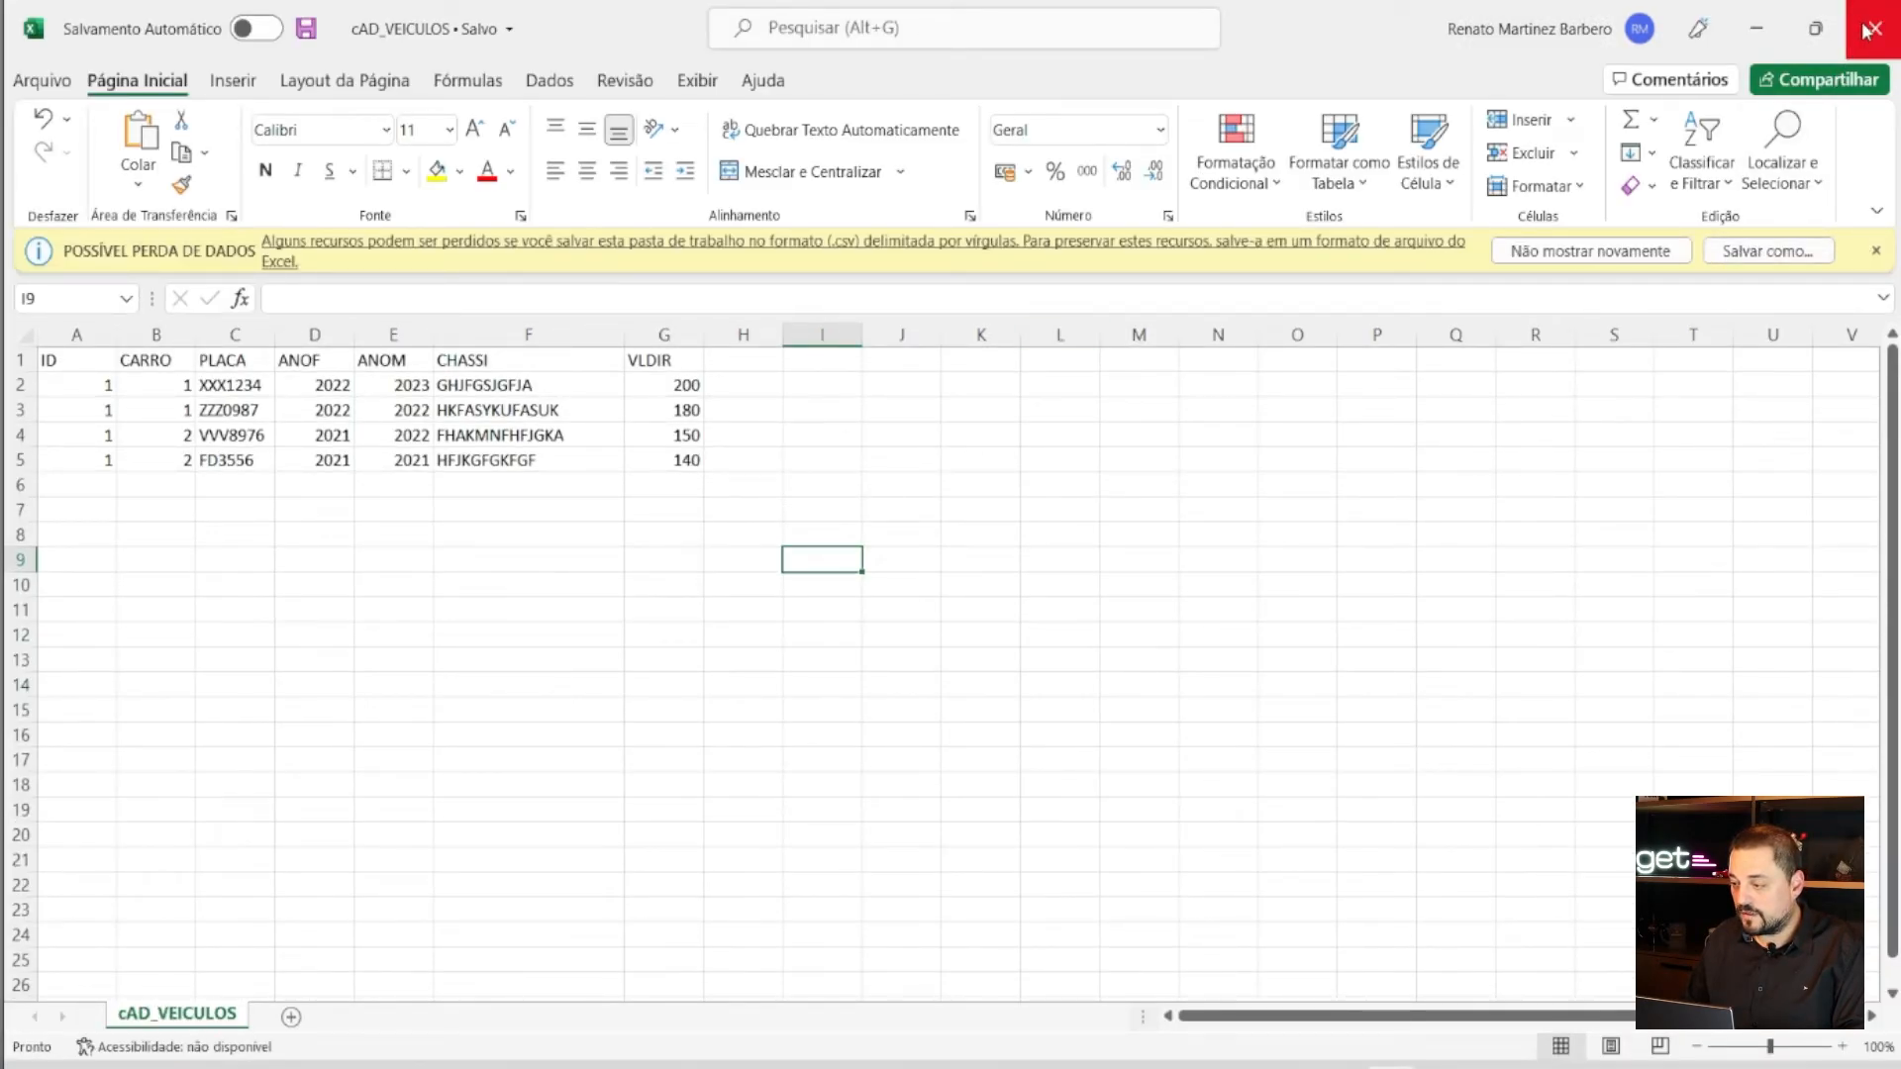
- Close Excel and bring up the Documentos folder in File Explorer
click(1772, 32)
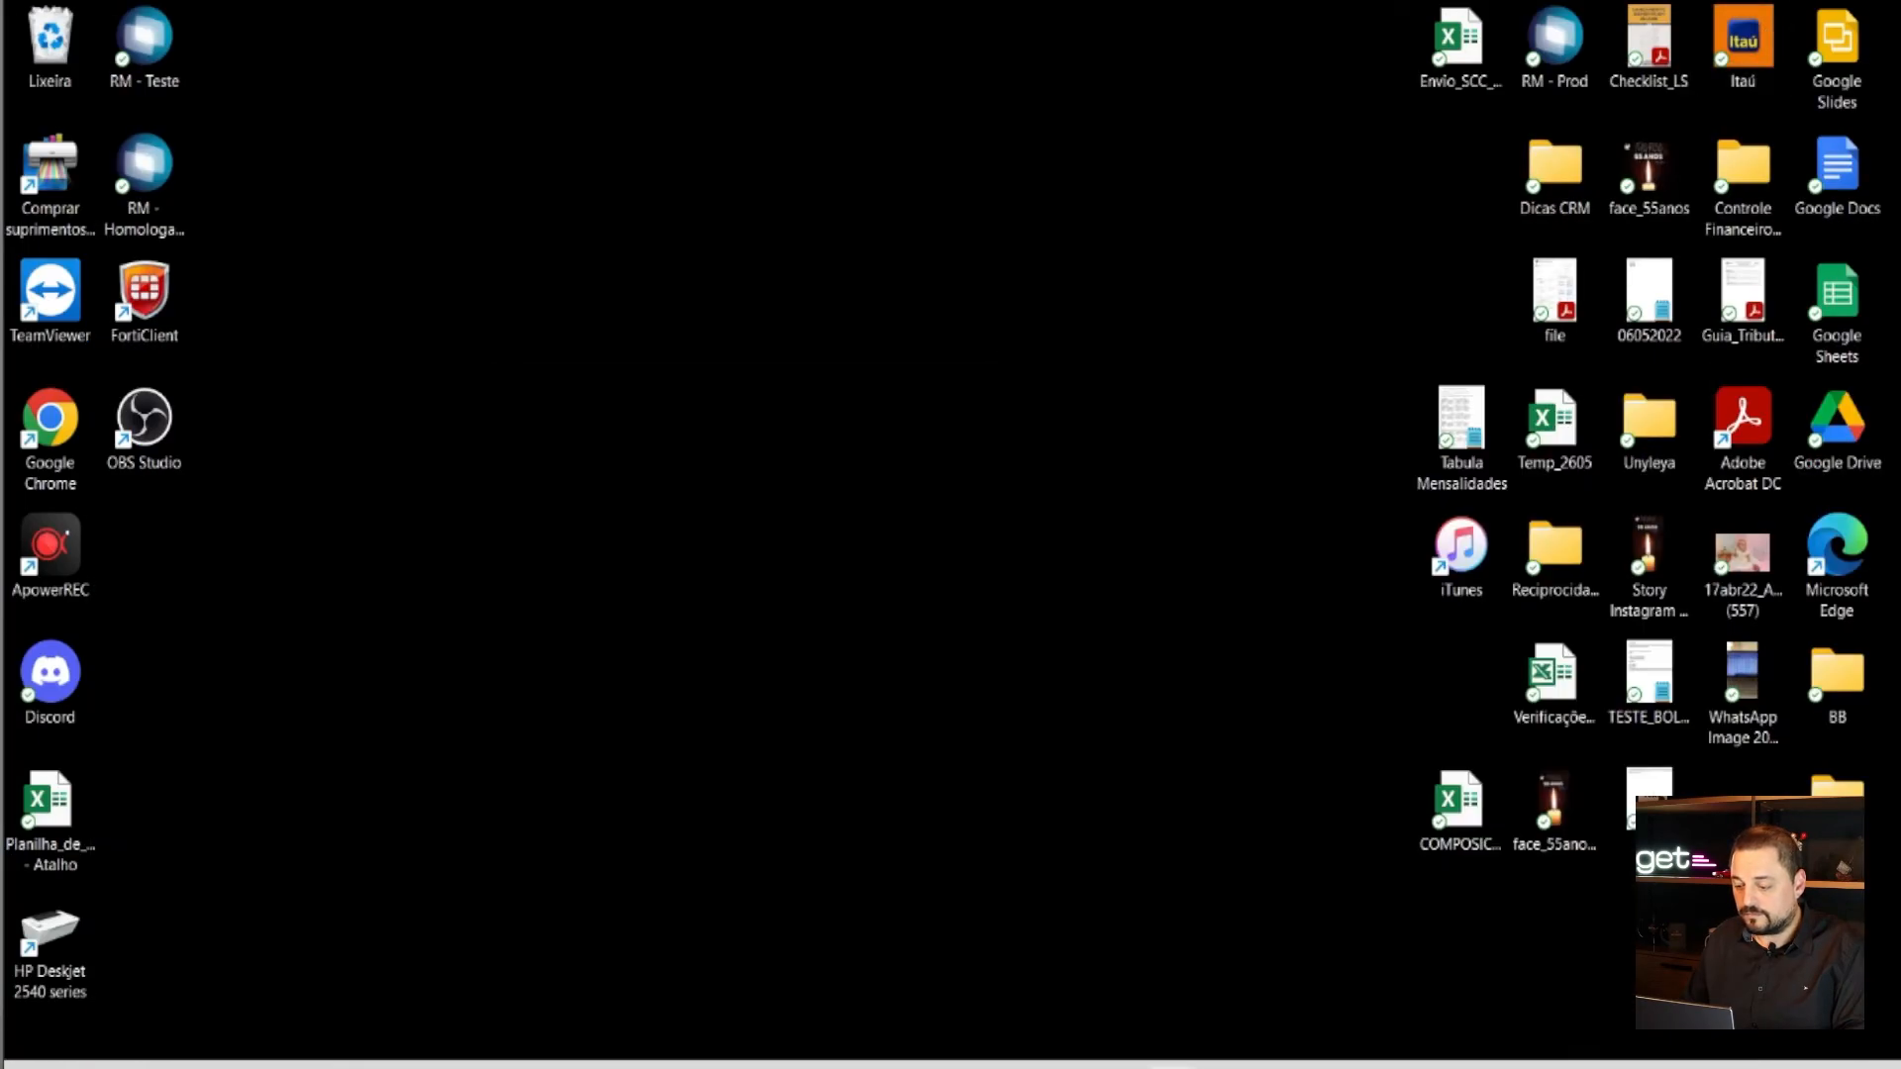
click(1379, 1065)
click(1875, 29)
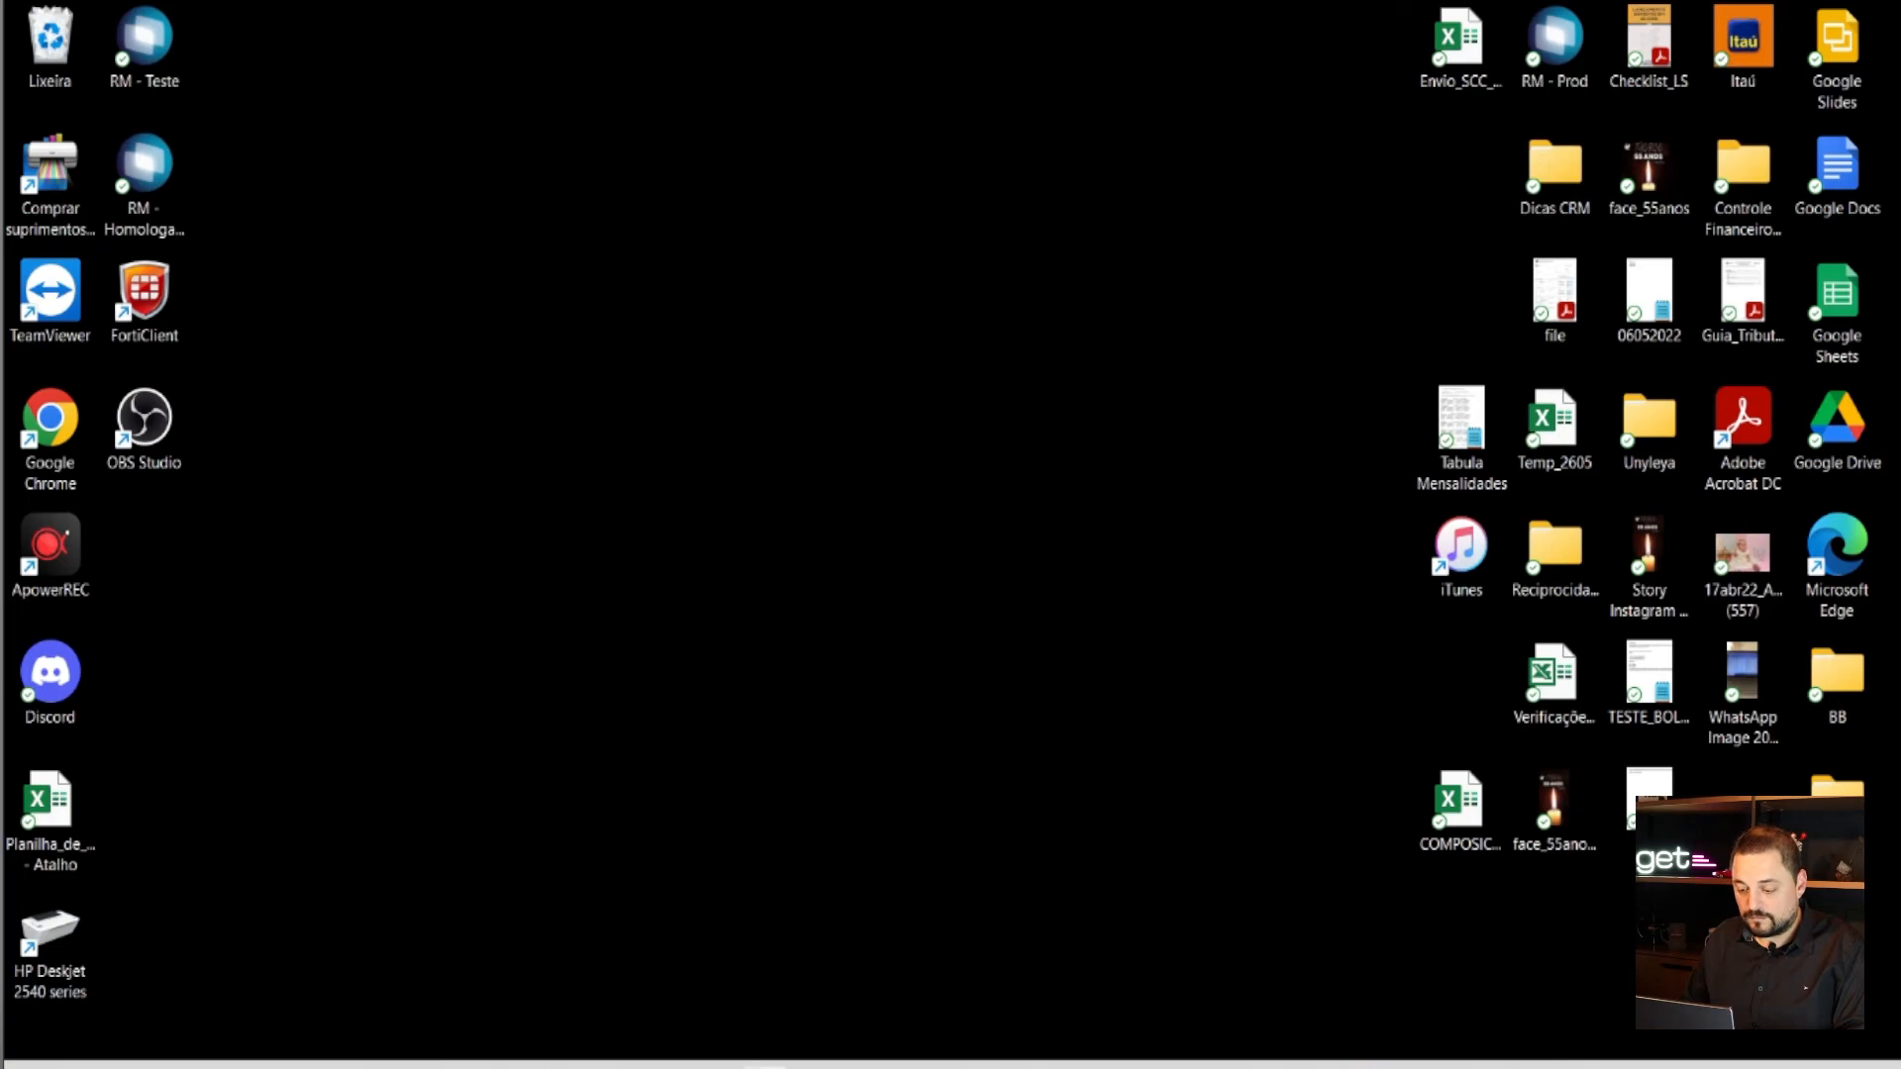
click(765, 1066)
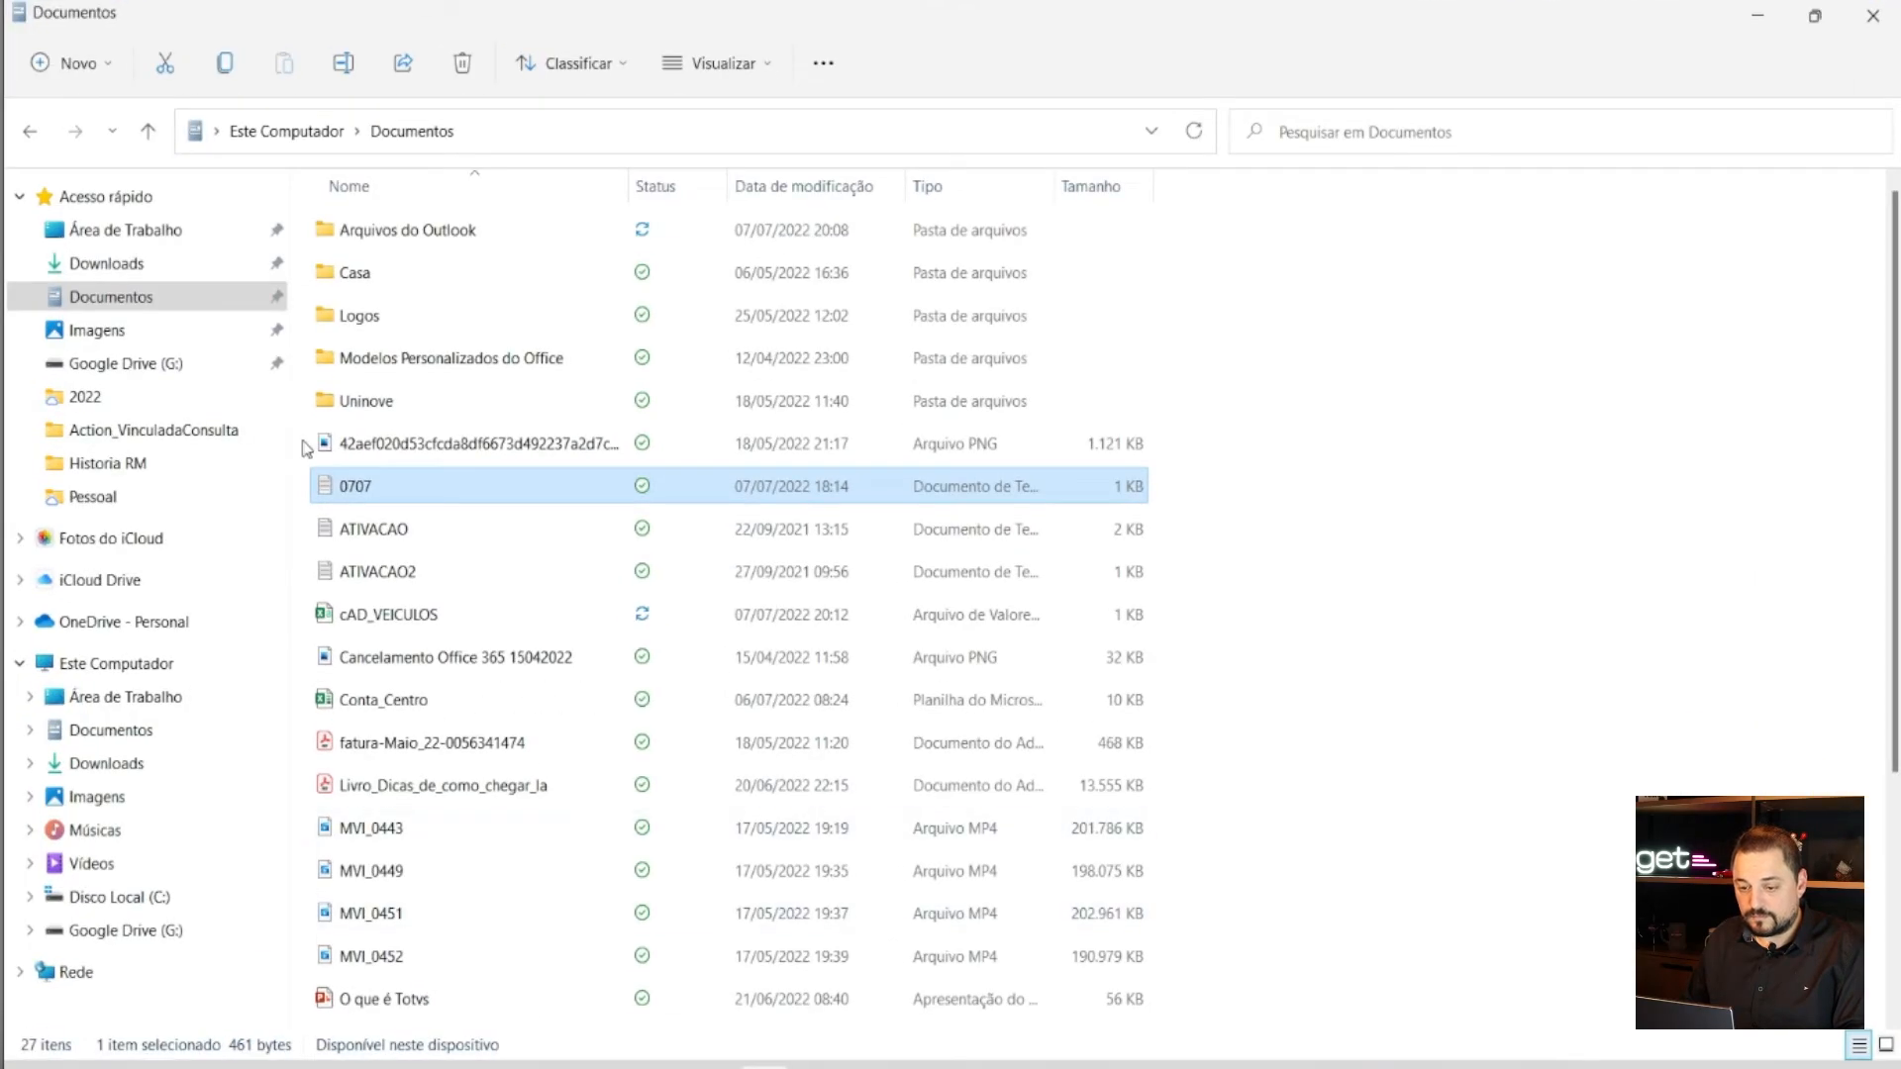
- Copy cAD_VEICULOS from Documentos, sorted newest first, and return to the remote desktop
click(126, 309)
click(822, 192)
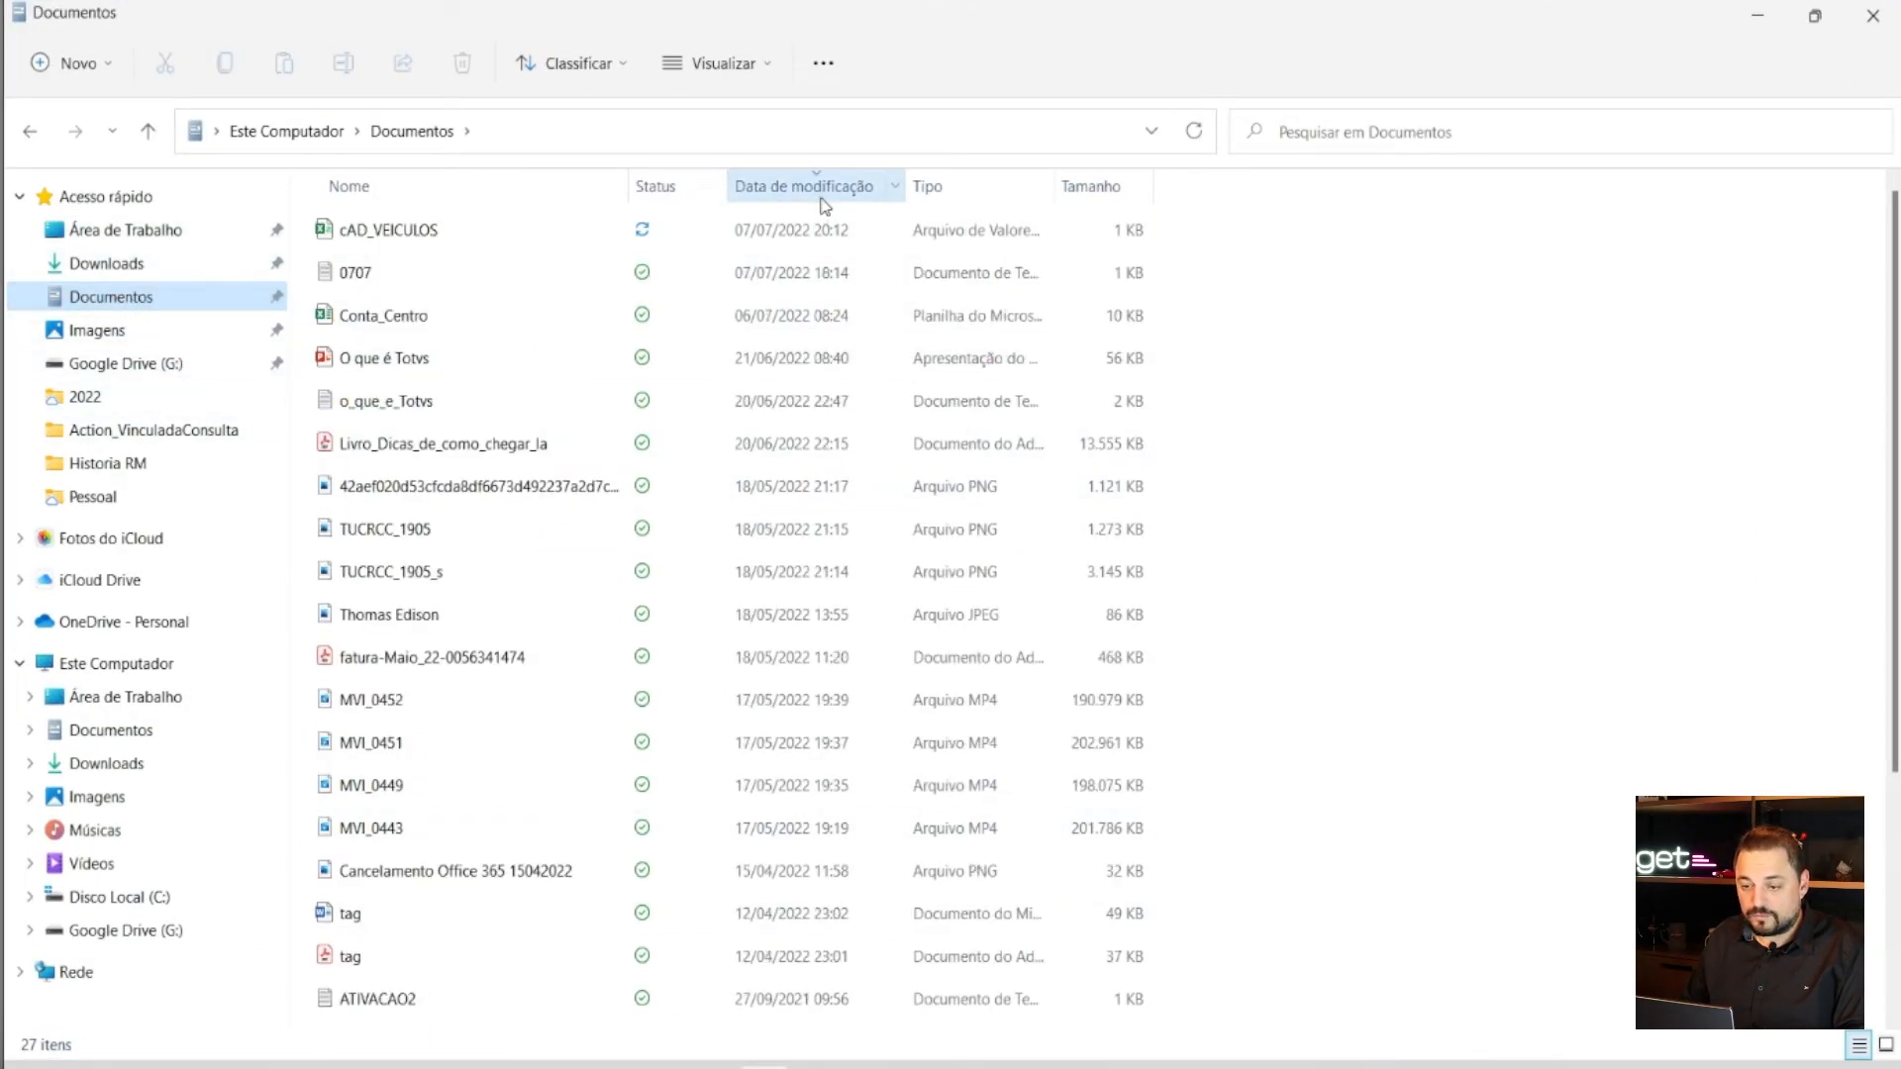
click(424, 233)
right_click(423, 241)
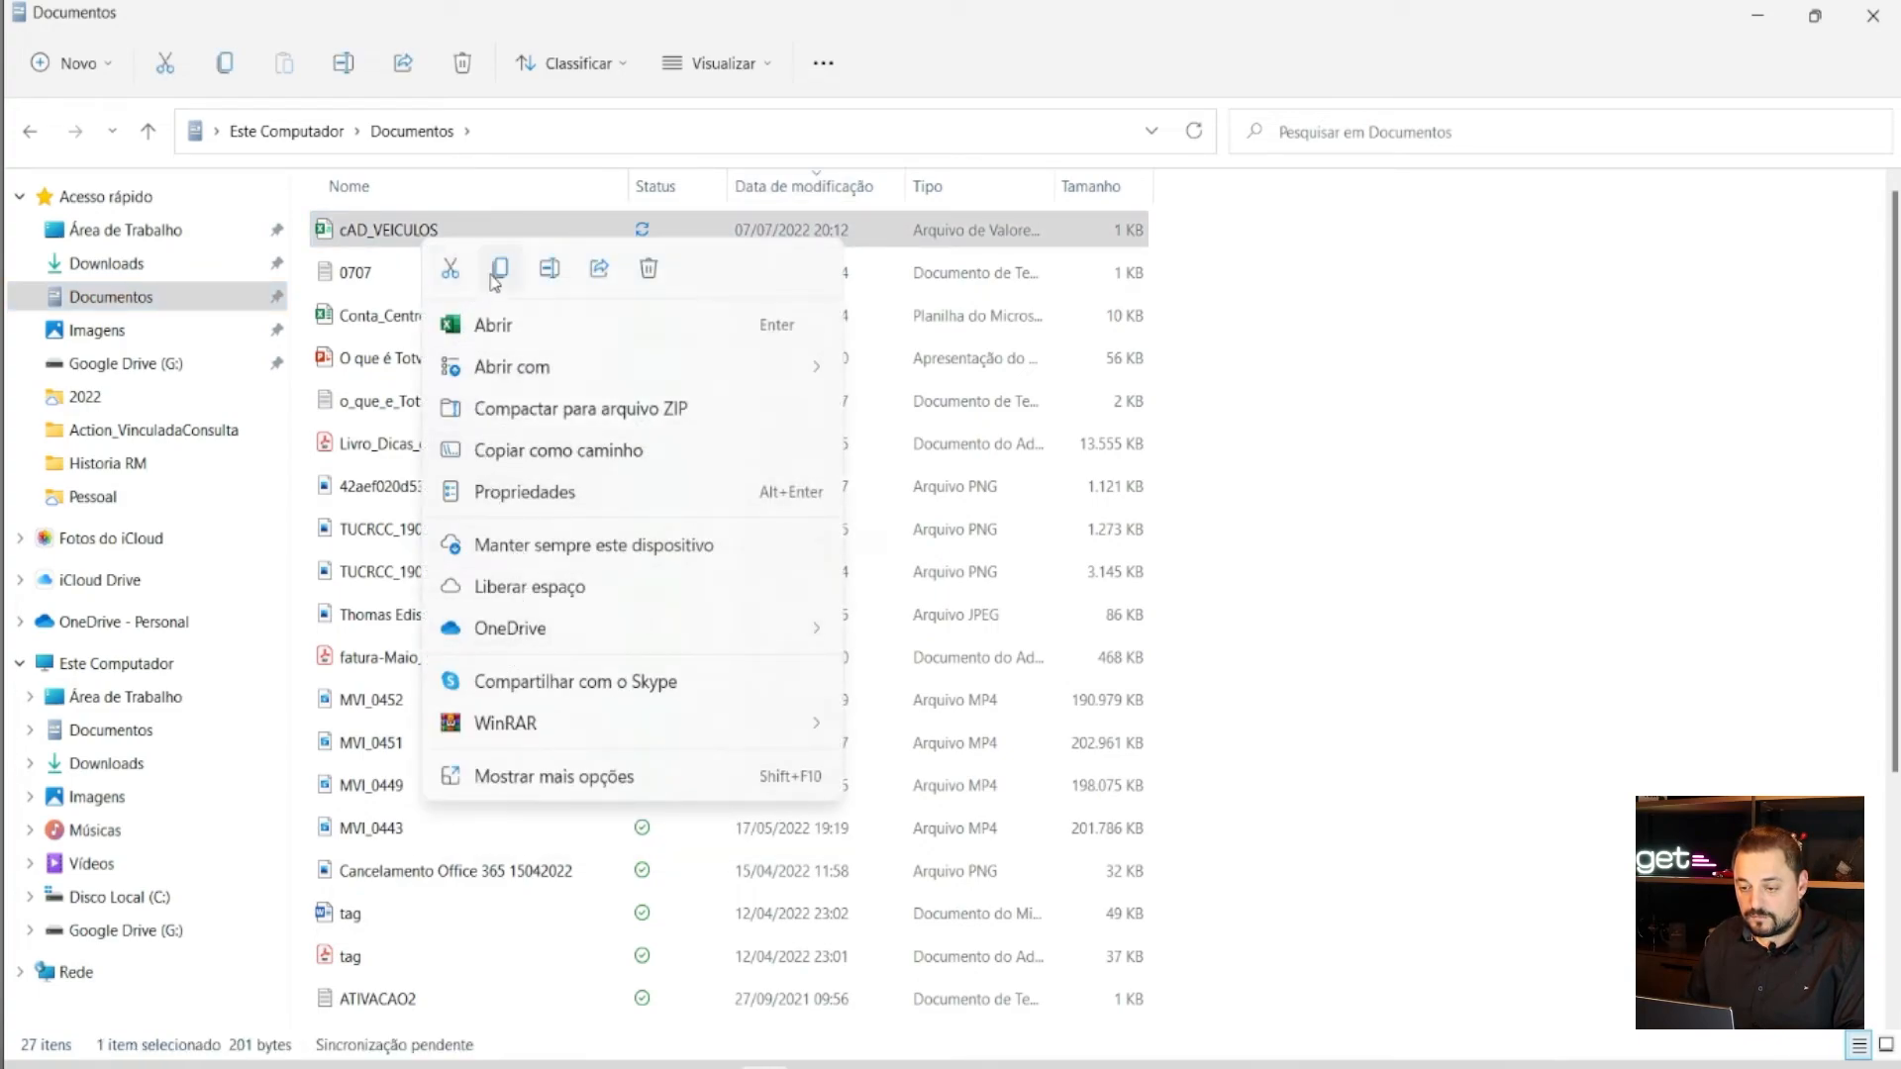
click(401, 241)
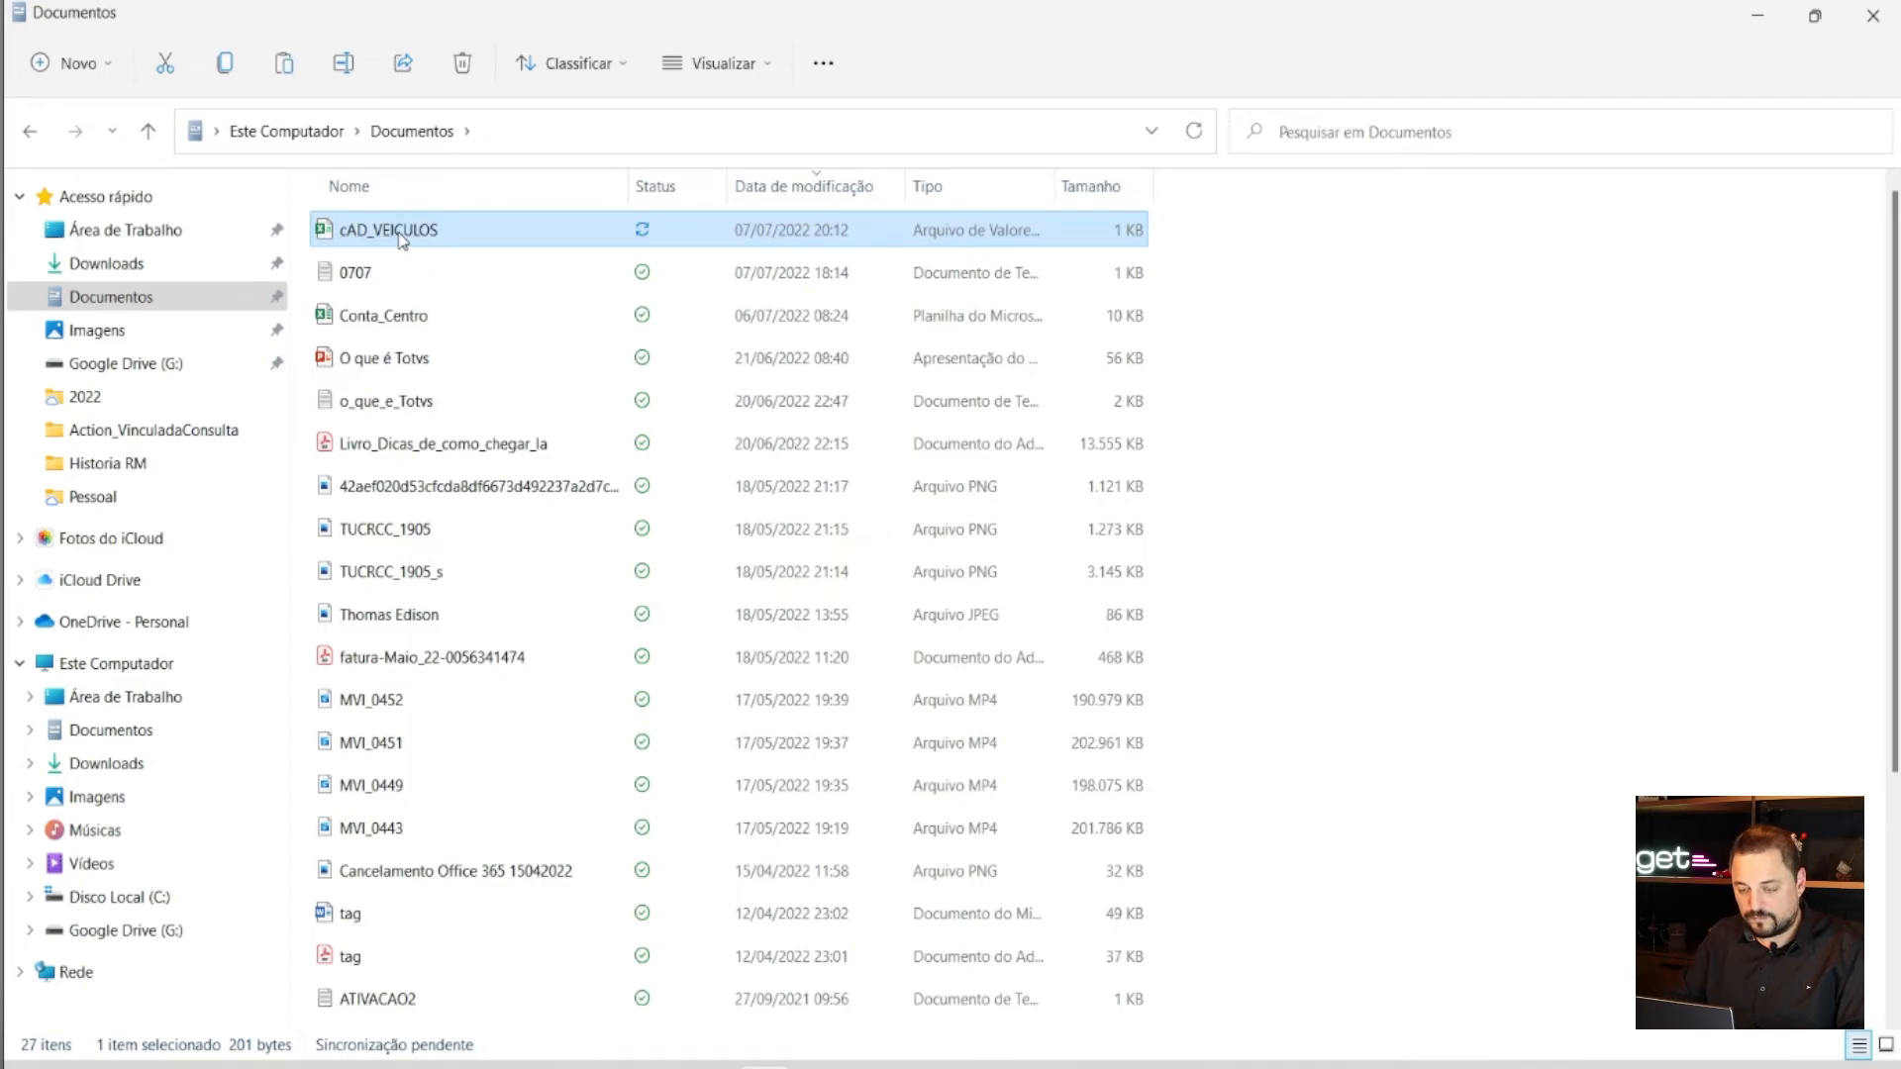
click(1177, 1063)
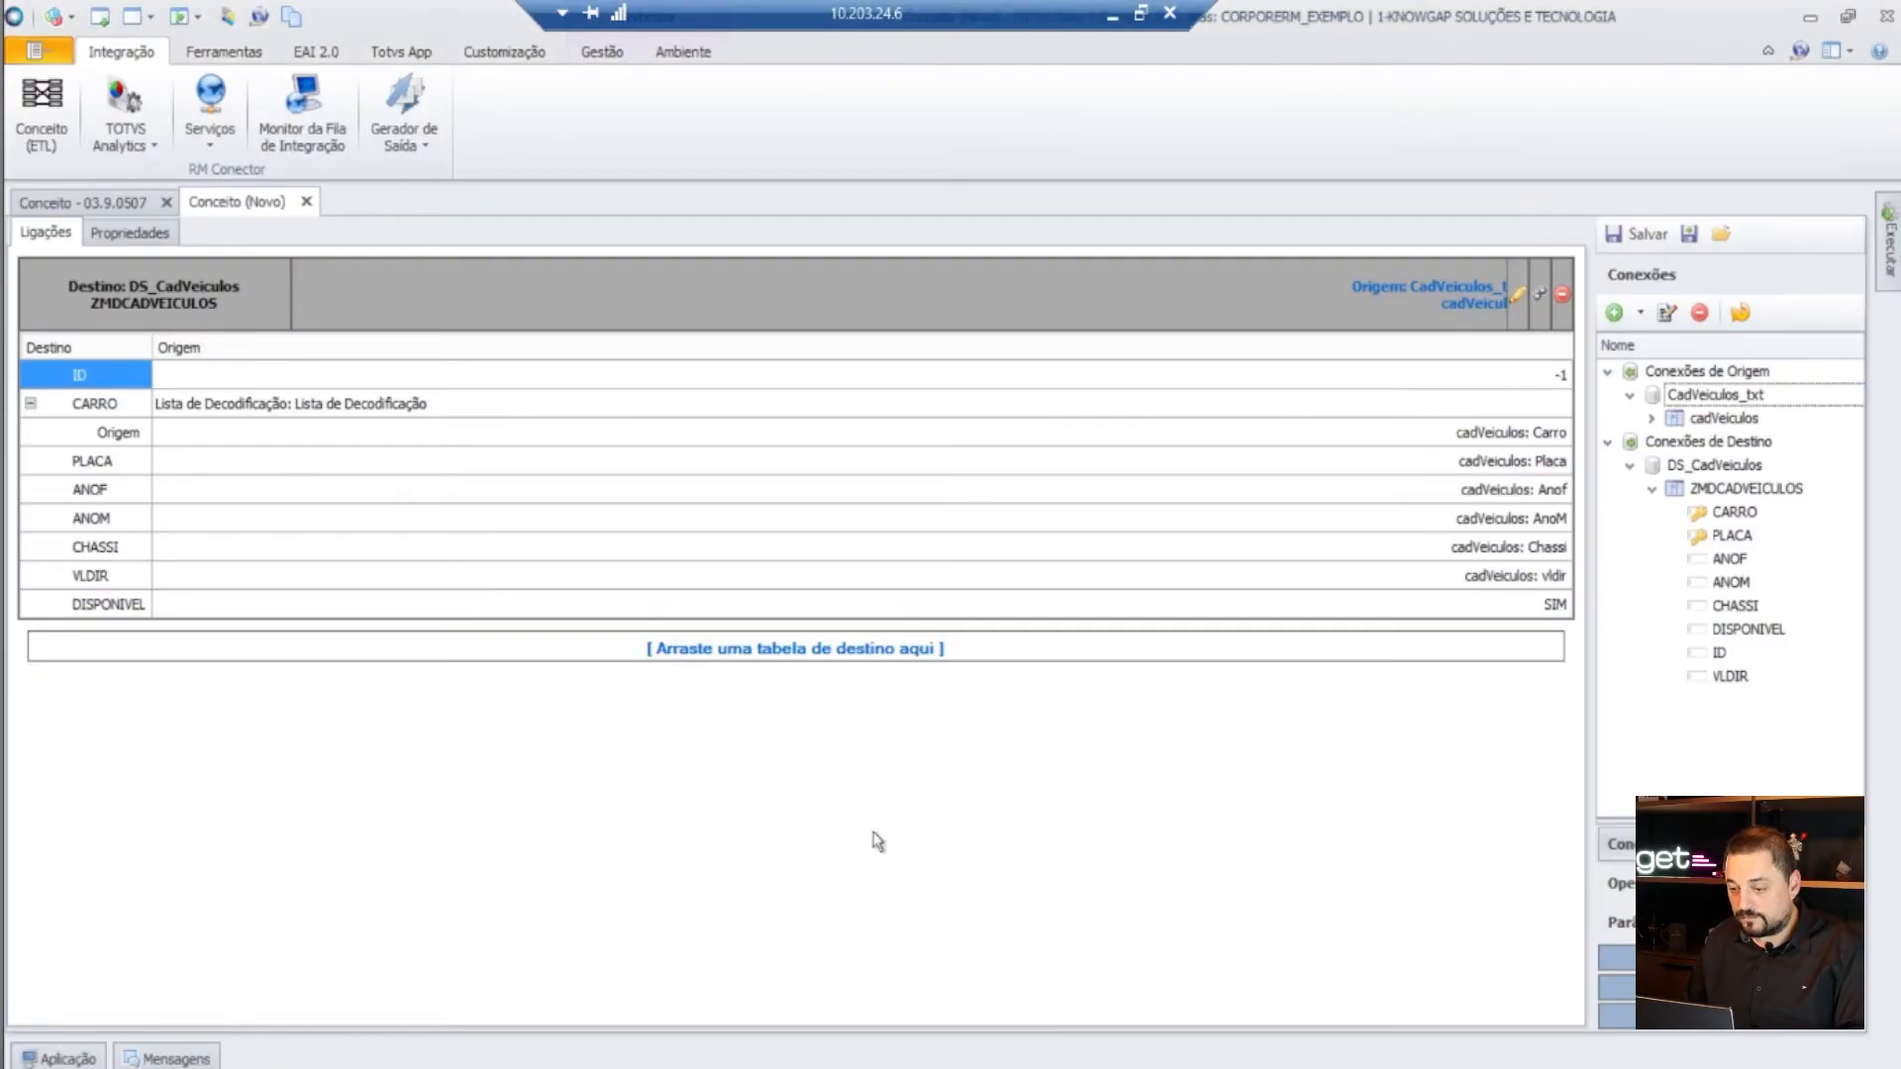
- Paste cAD_VEICULOS into the remote C:\Temp folder and refresh the file list
key(alt+Tab)
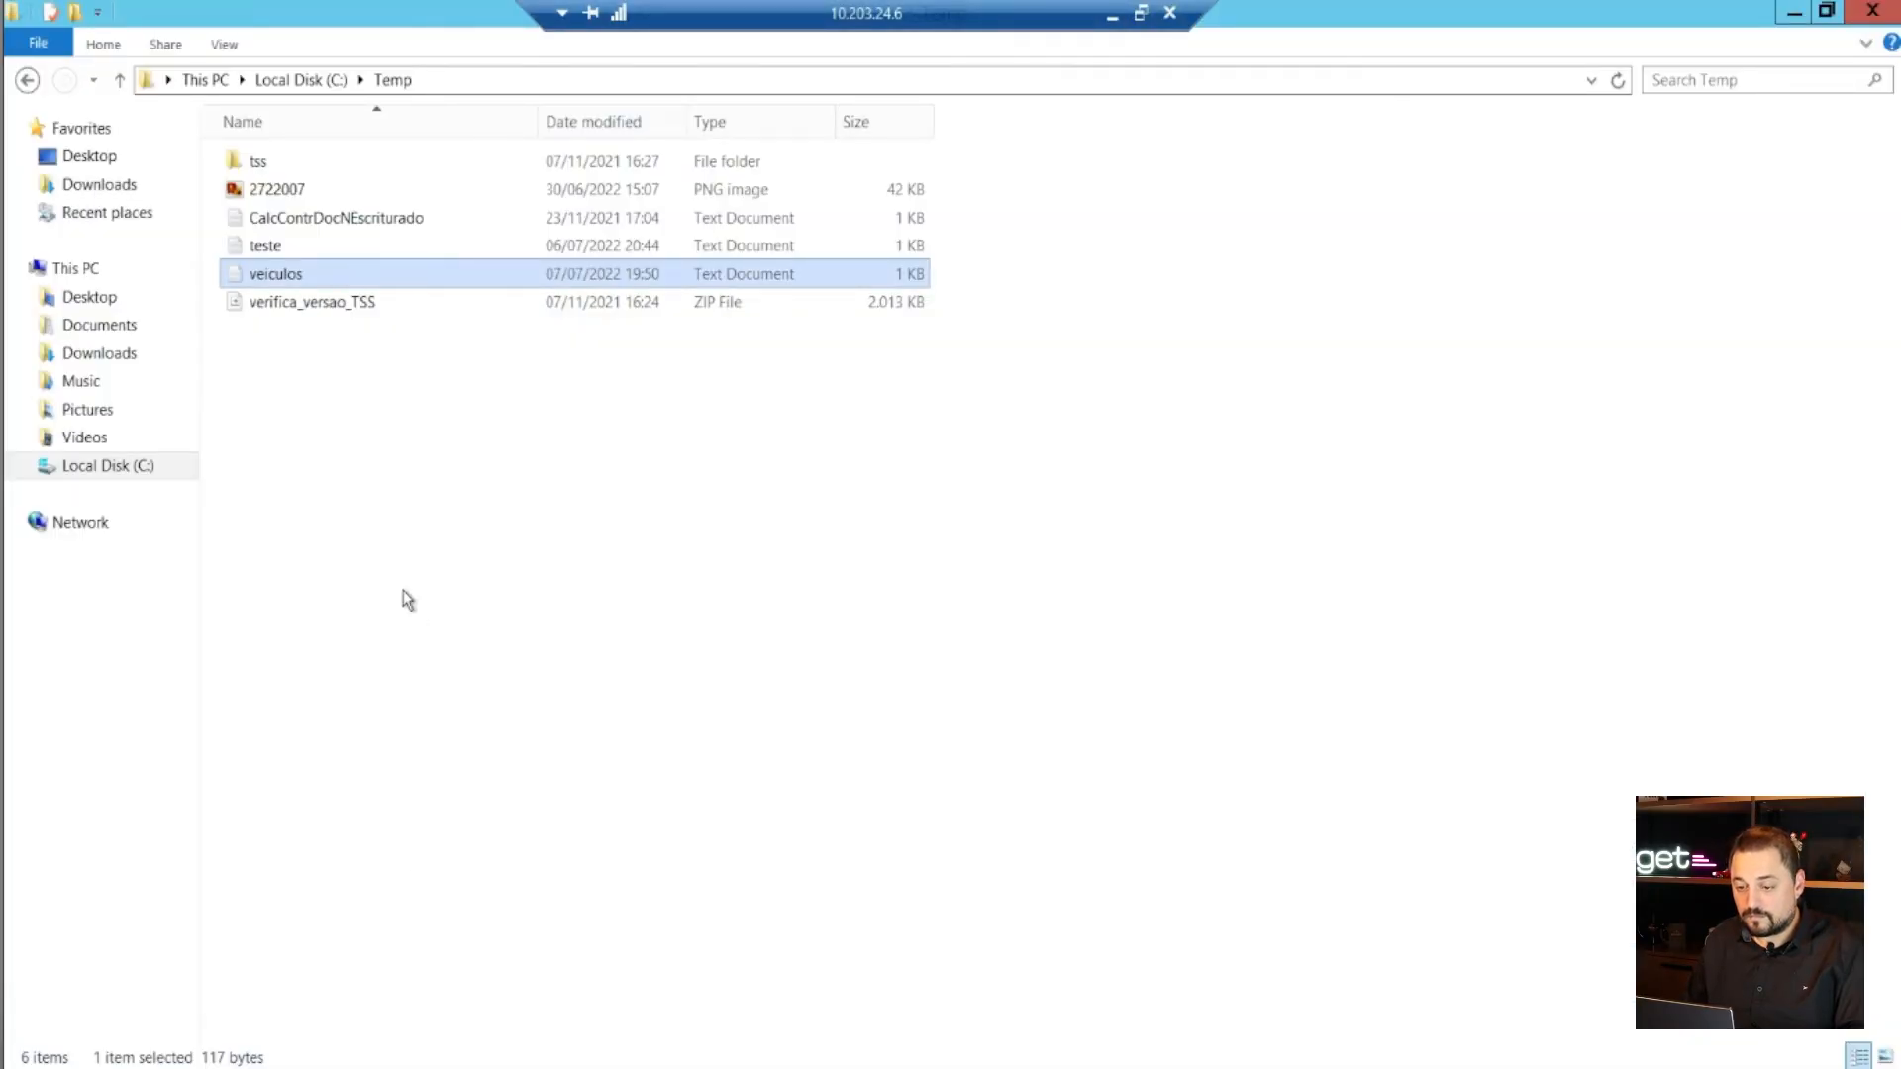
right_click(358, 501)
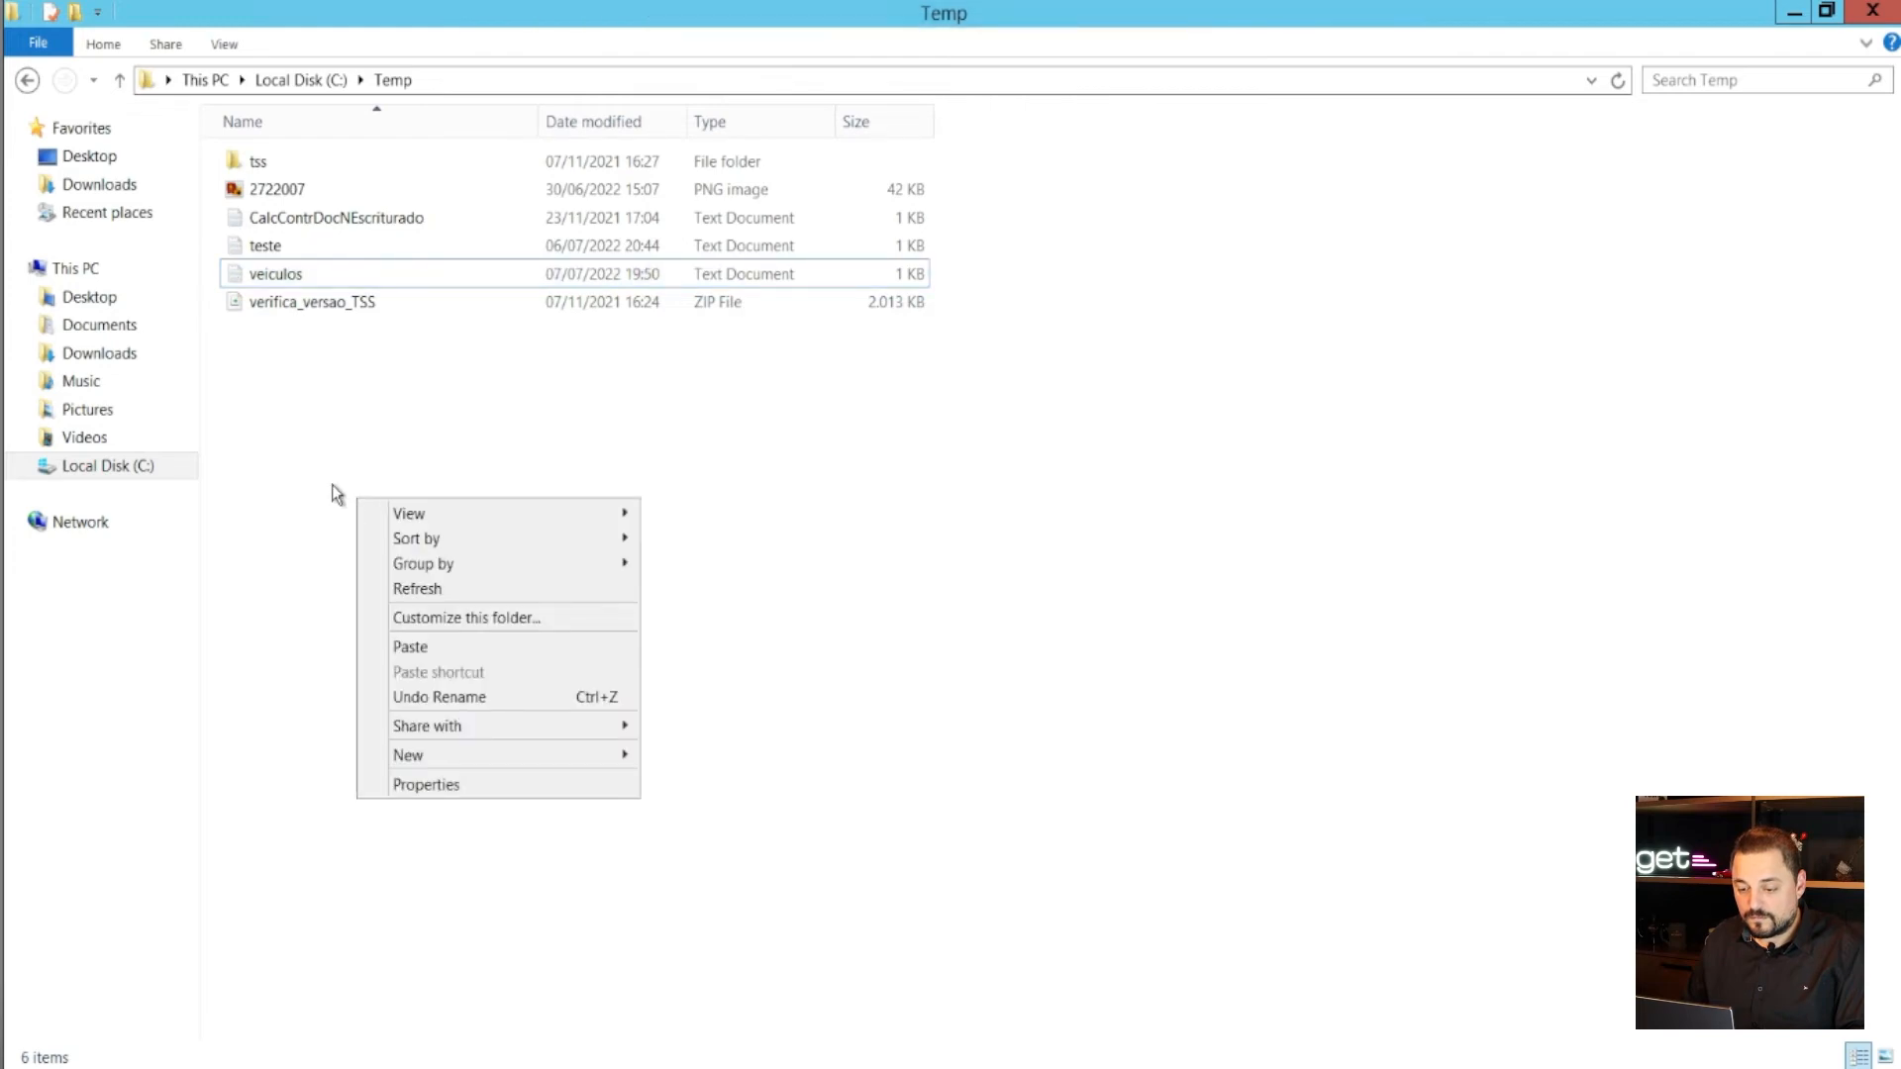
click(414, 648)
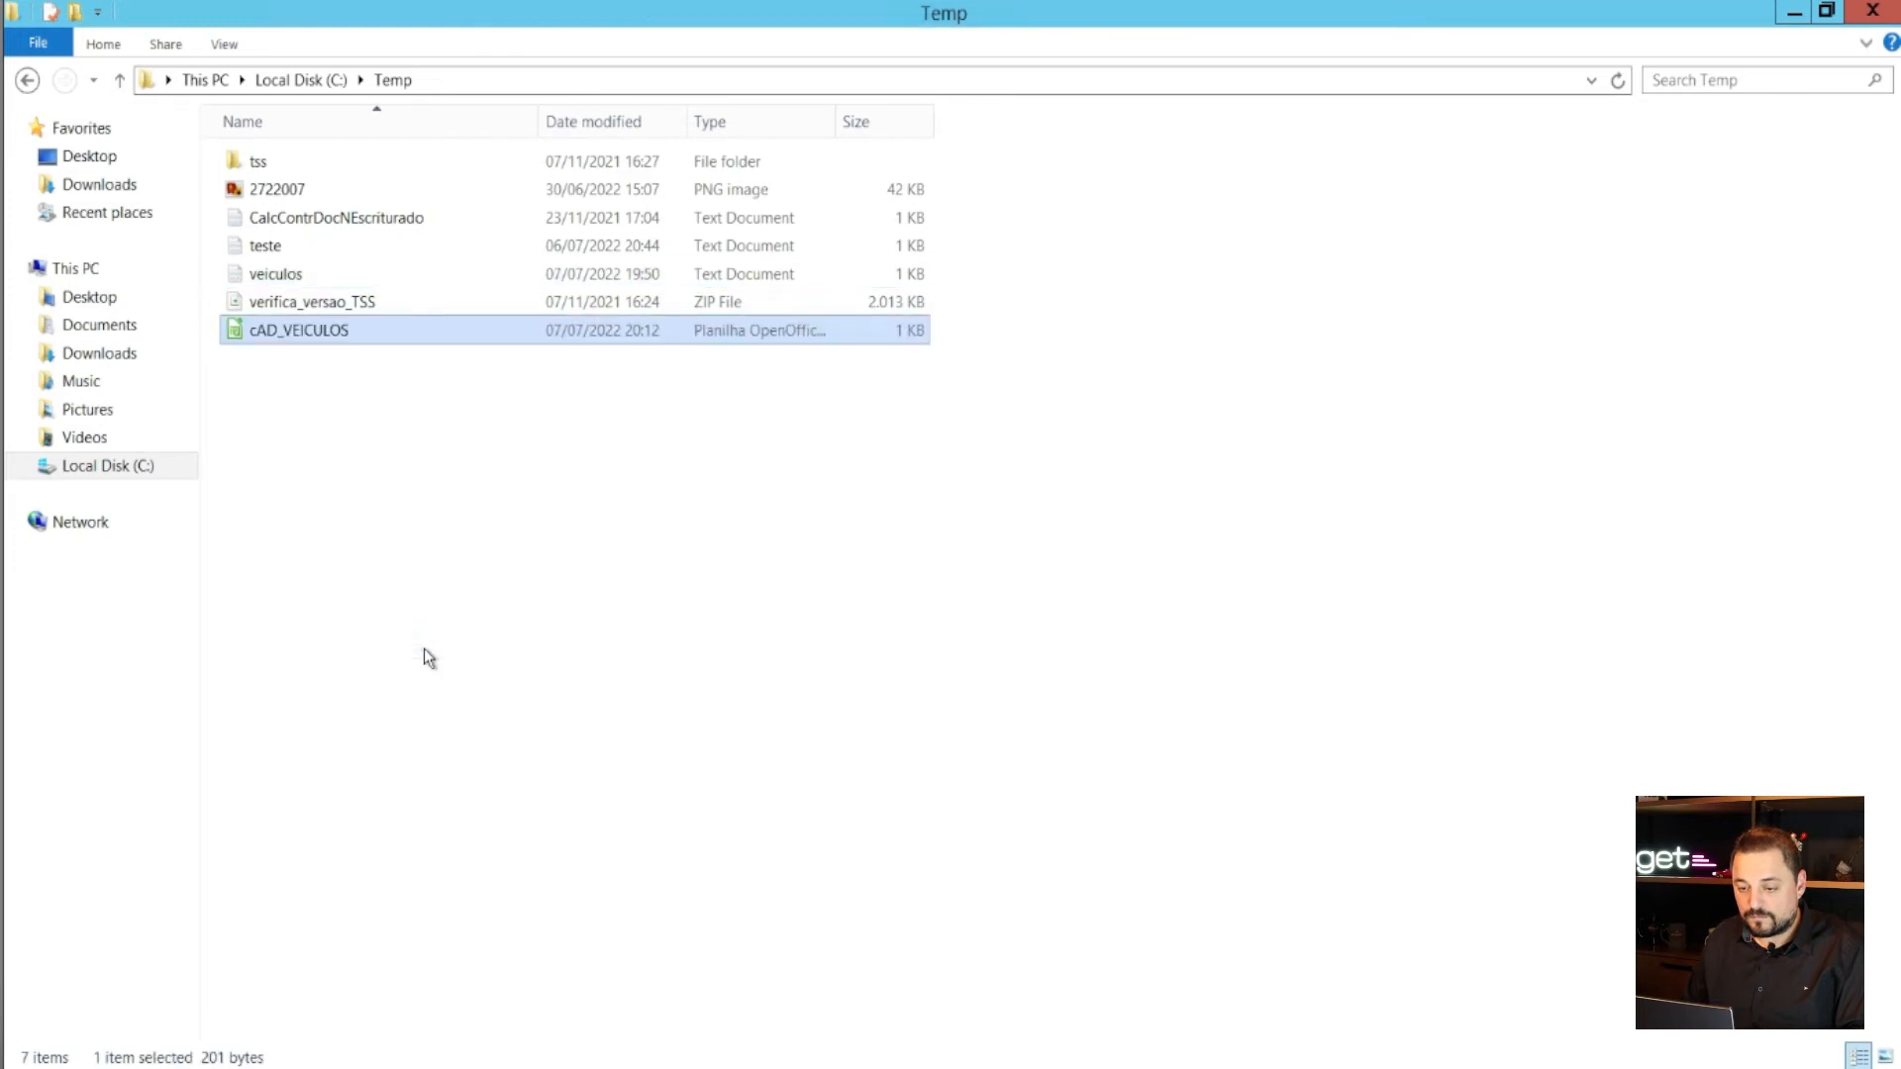
click(624, 665)
key(F5)
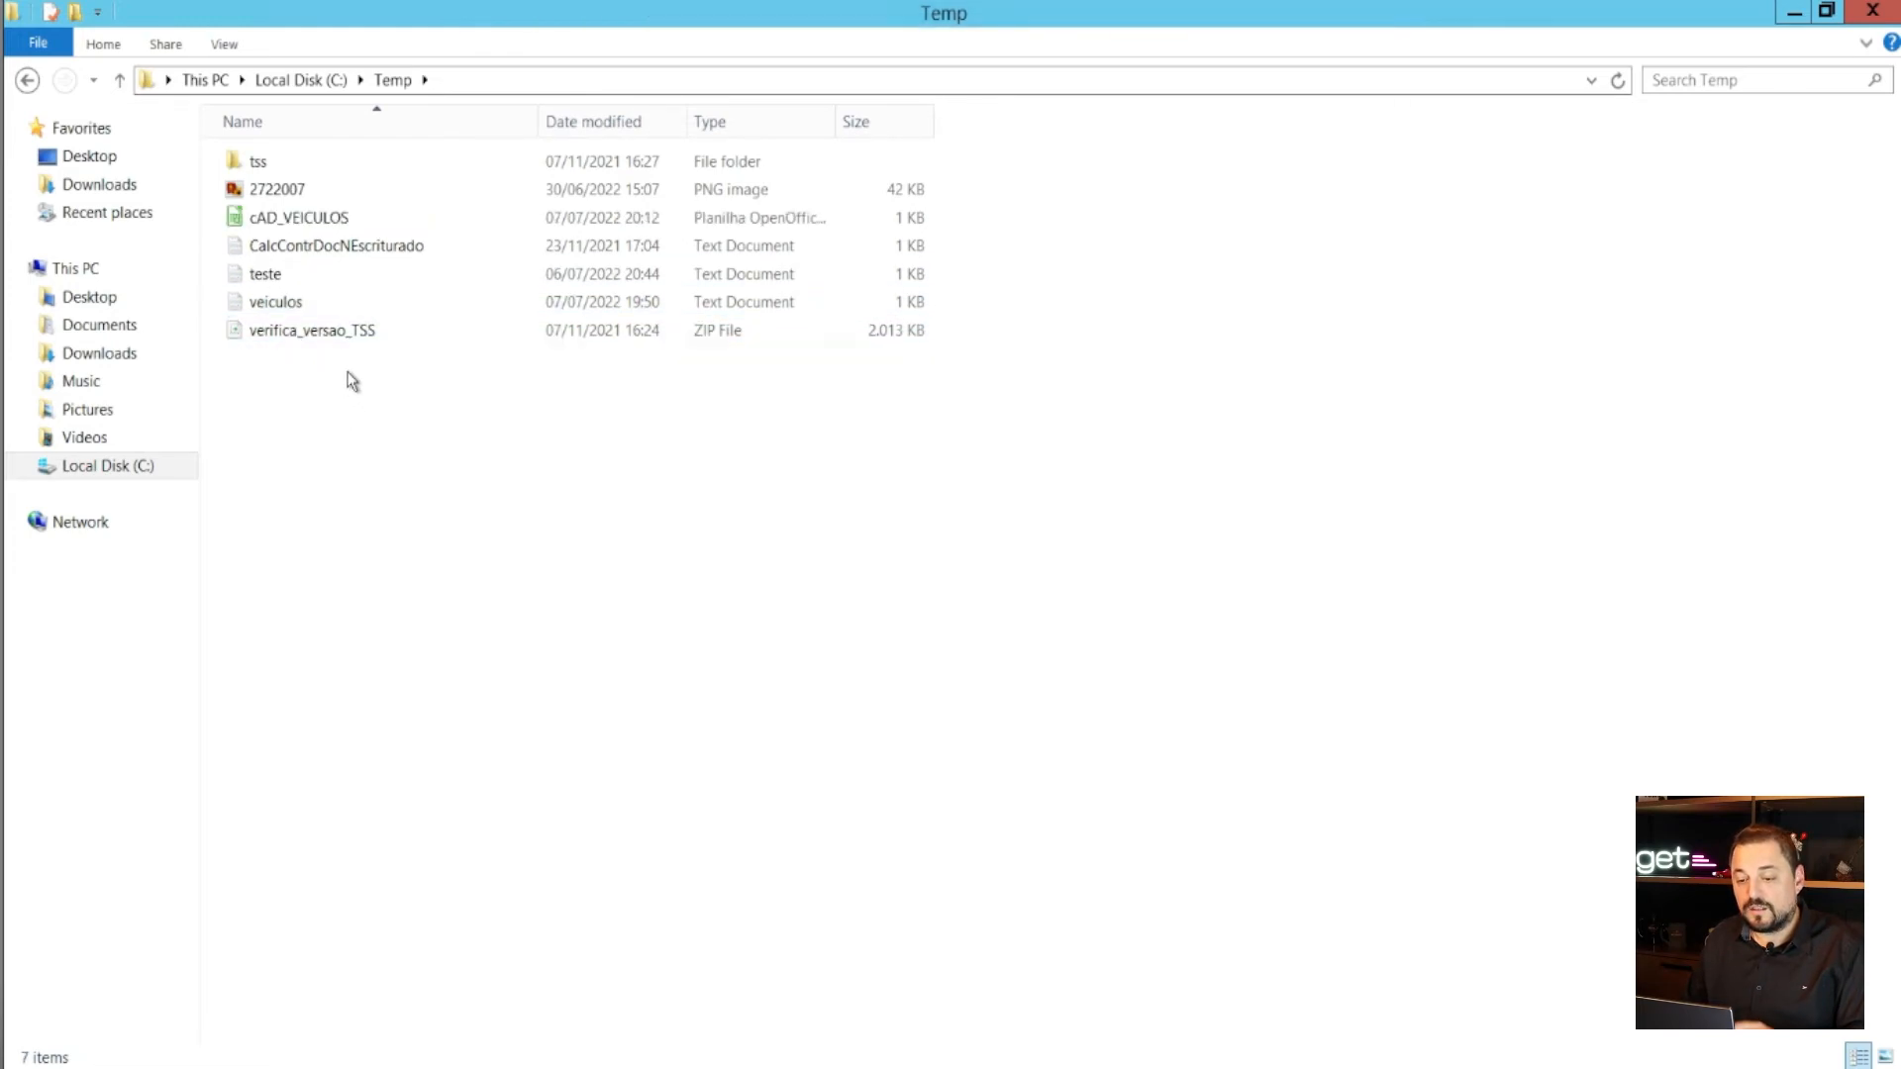
- View cAD_VEICULOS in Notepad to check its semicolon-separated vehicle rows, then close it
right_click(310, 226)
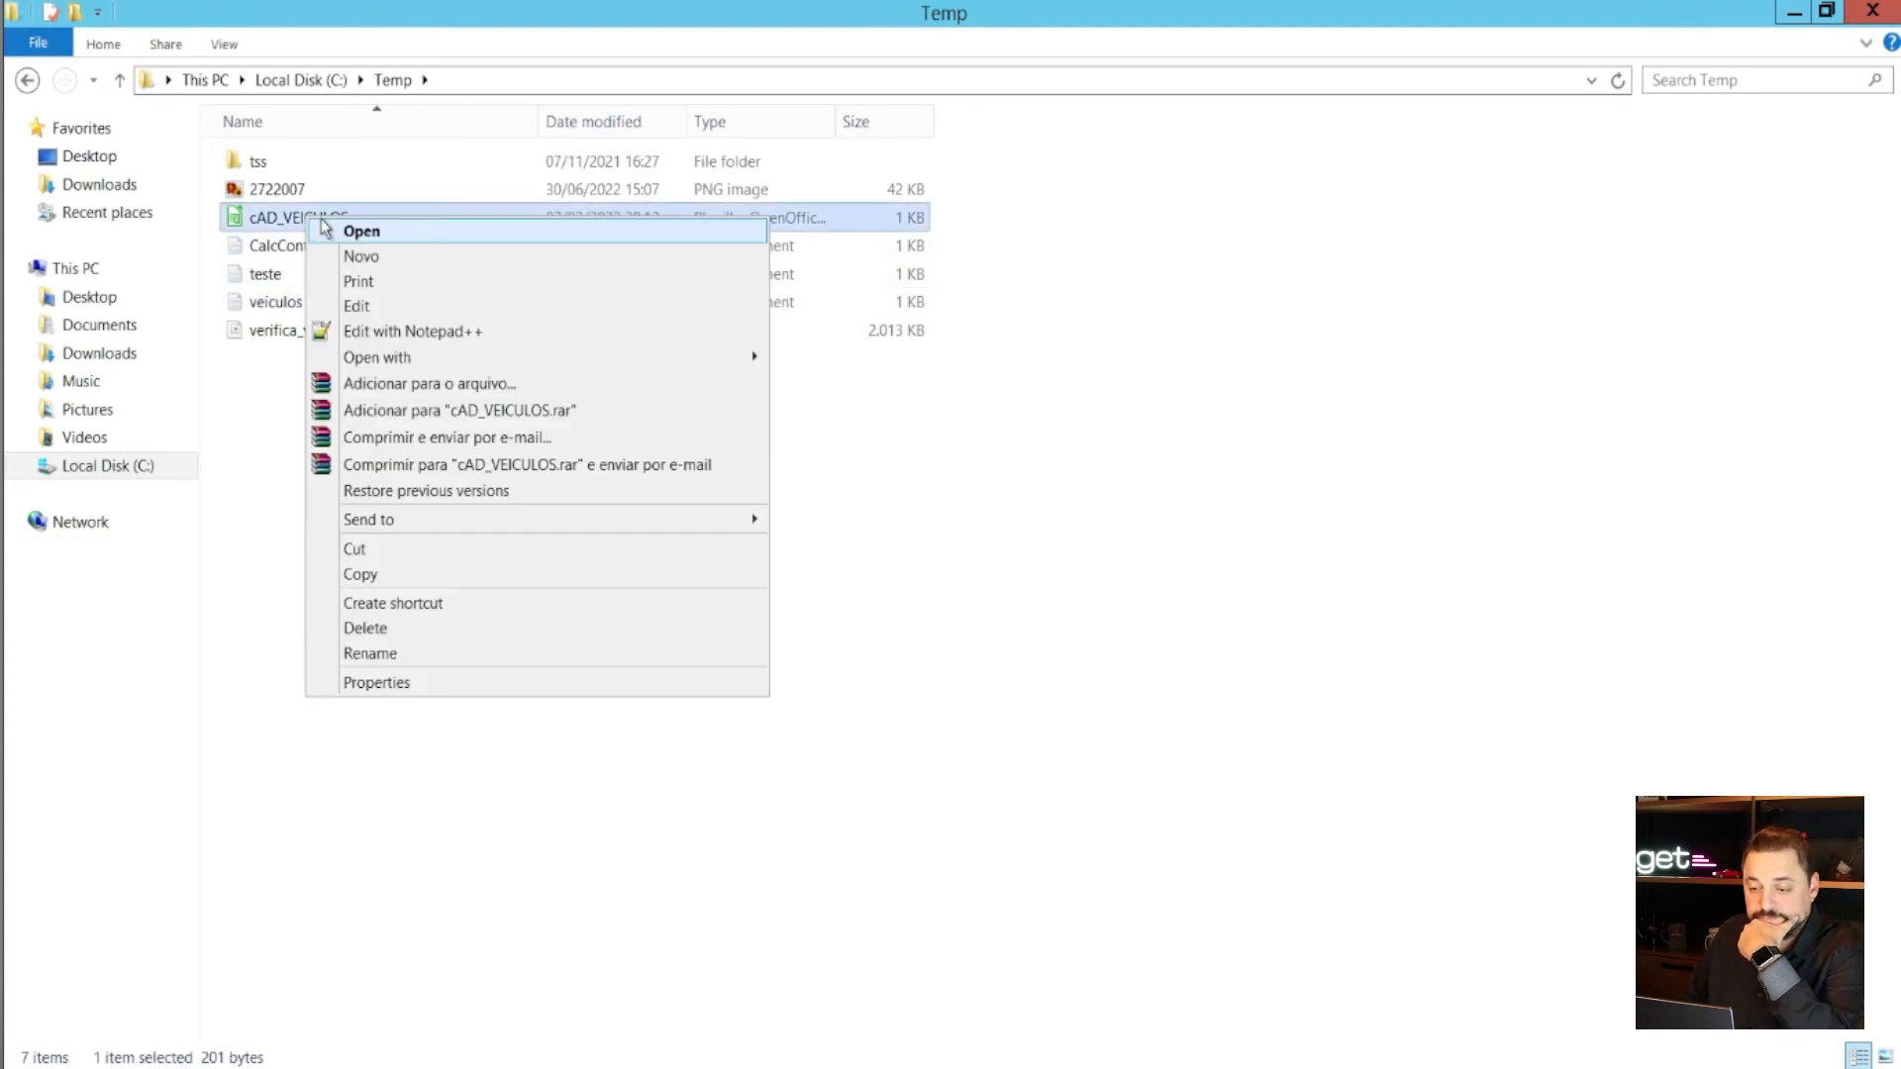
click(379, 304)
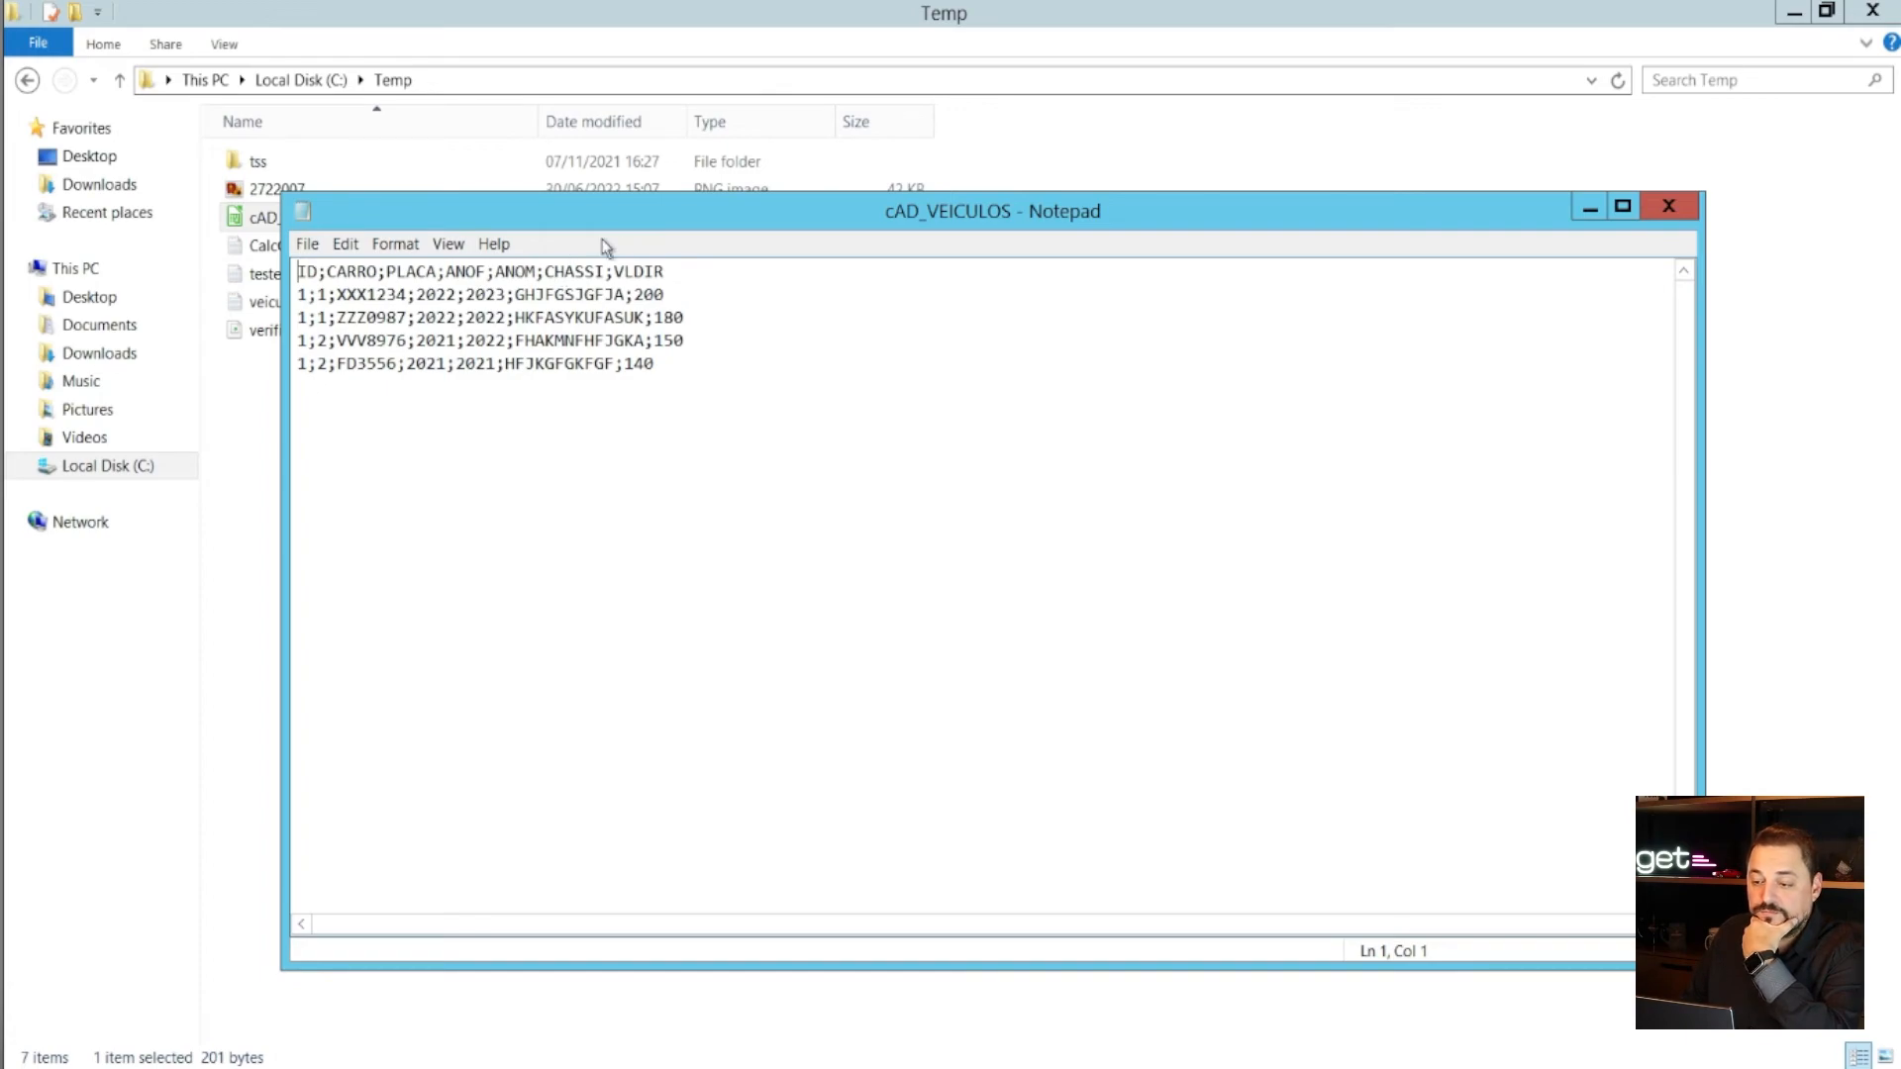
drag(703, 211, 744, 202)
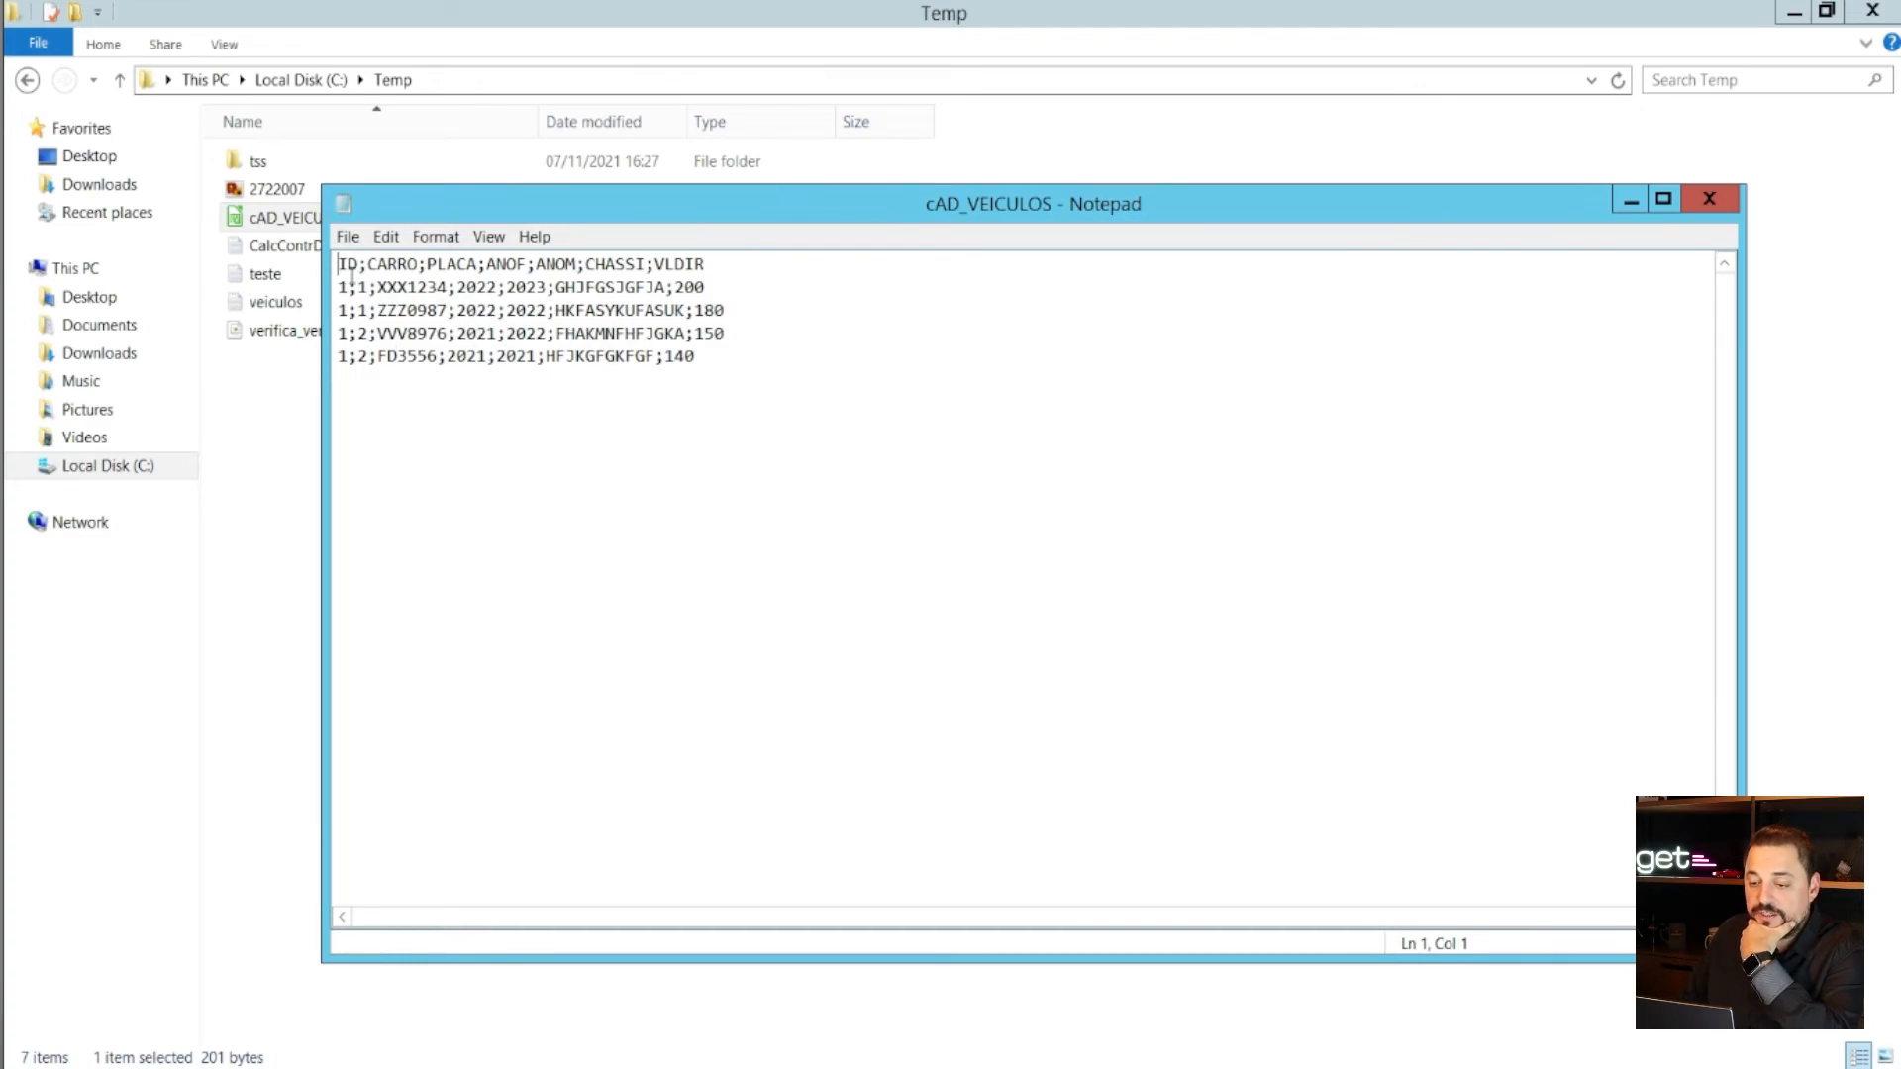
click(1693, 201)
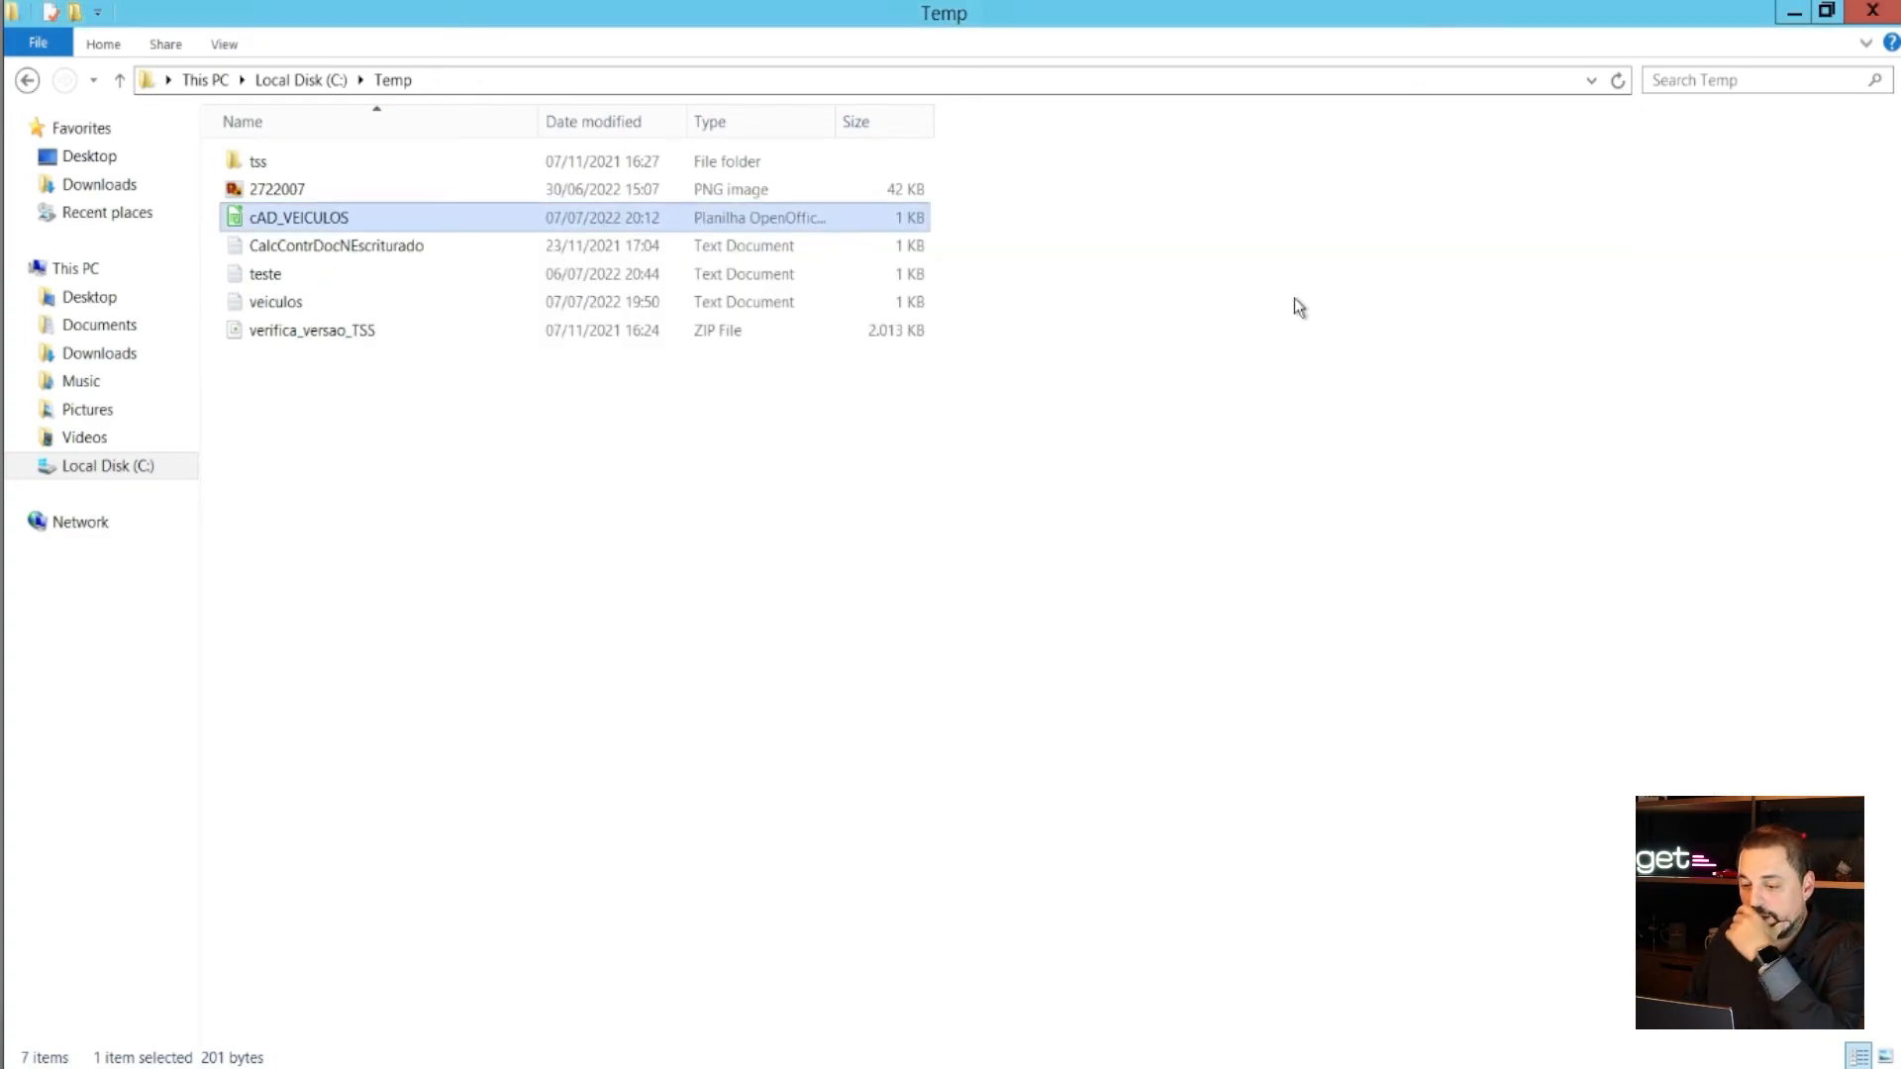
click(402, 250)
click(364, 222)
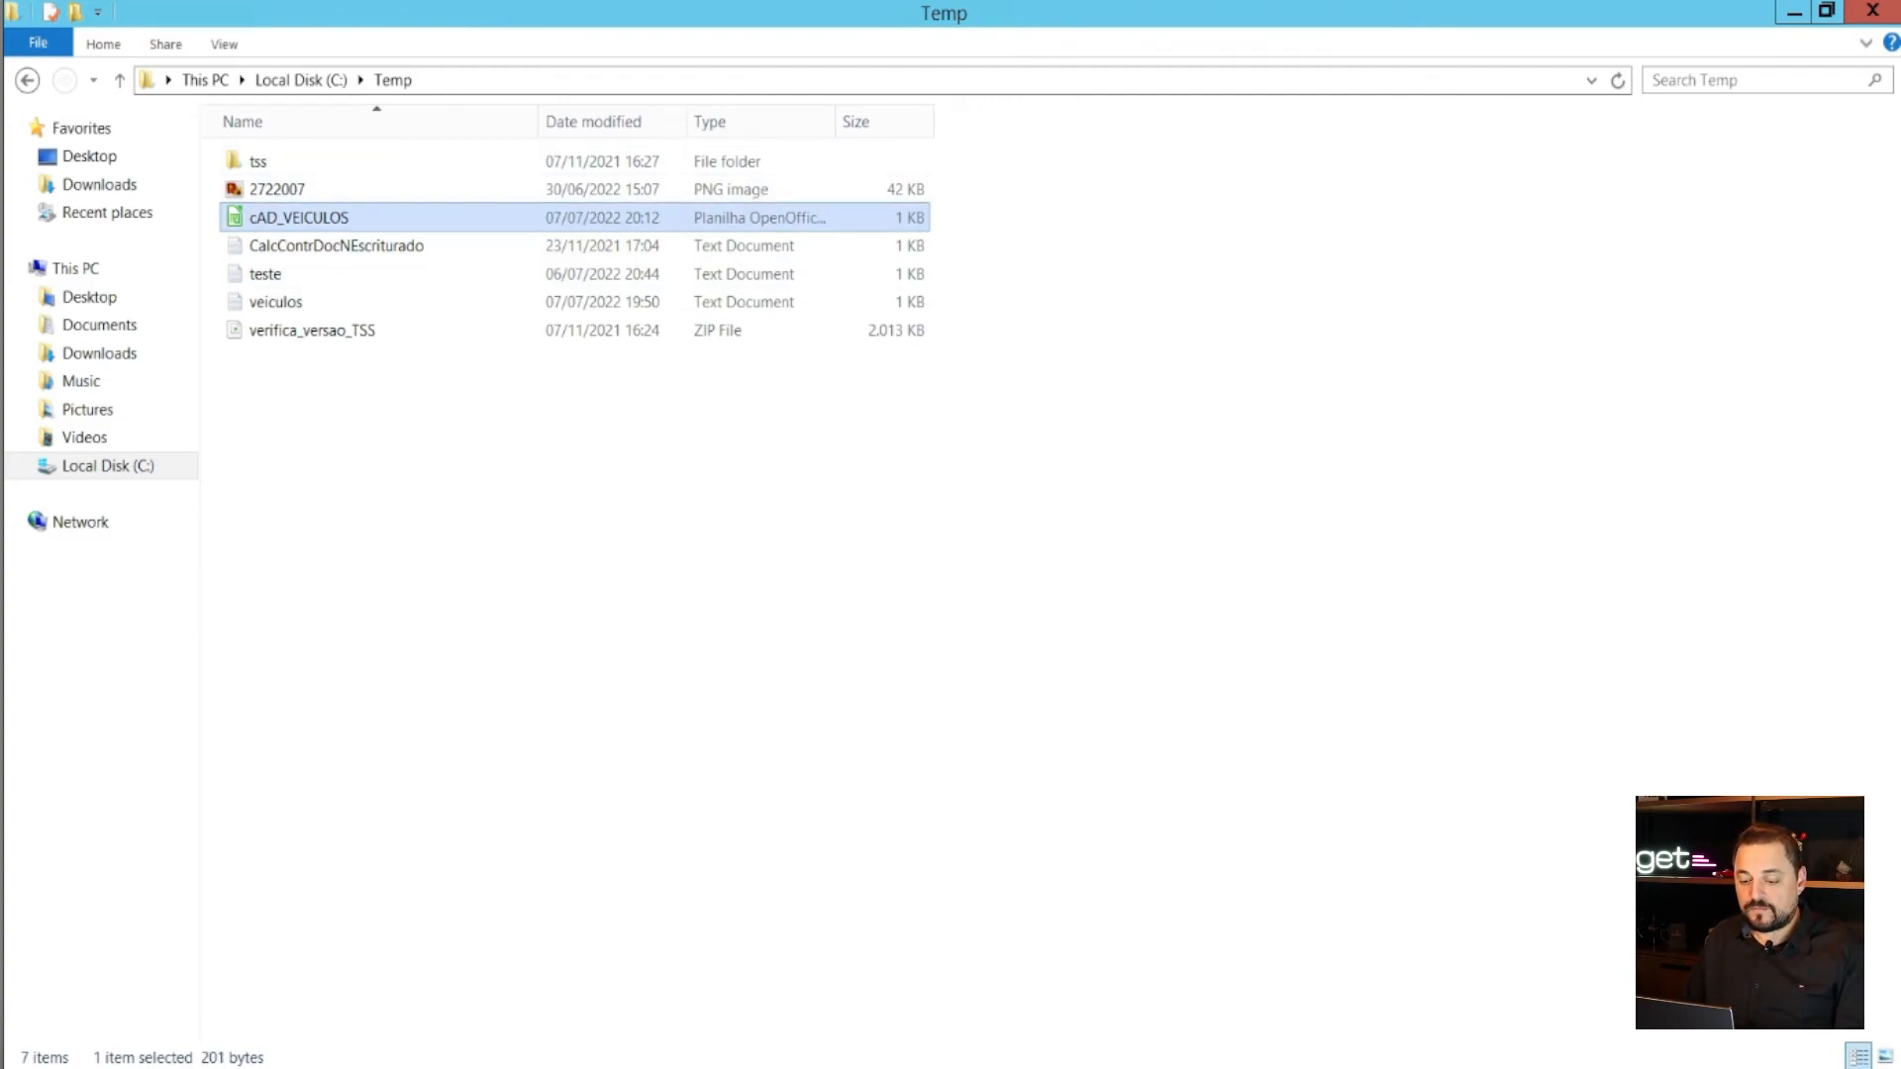
- Refresh the concept list, mark Carga de Cadastro de Veiculos and choose Processar novo conceito
key(alt+Tab)
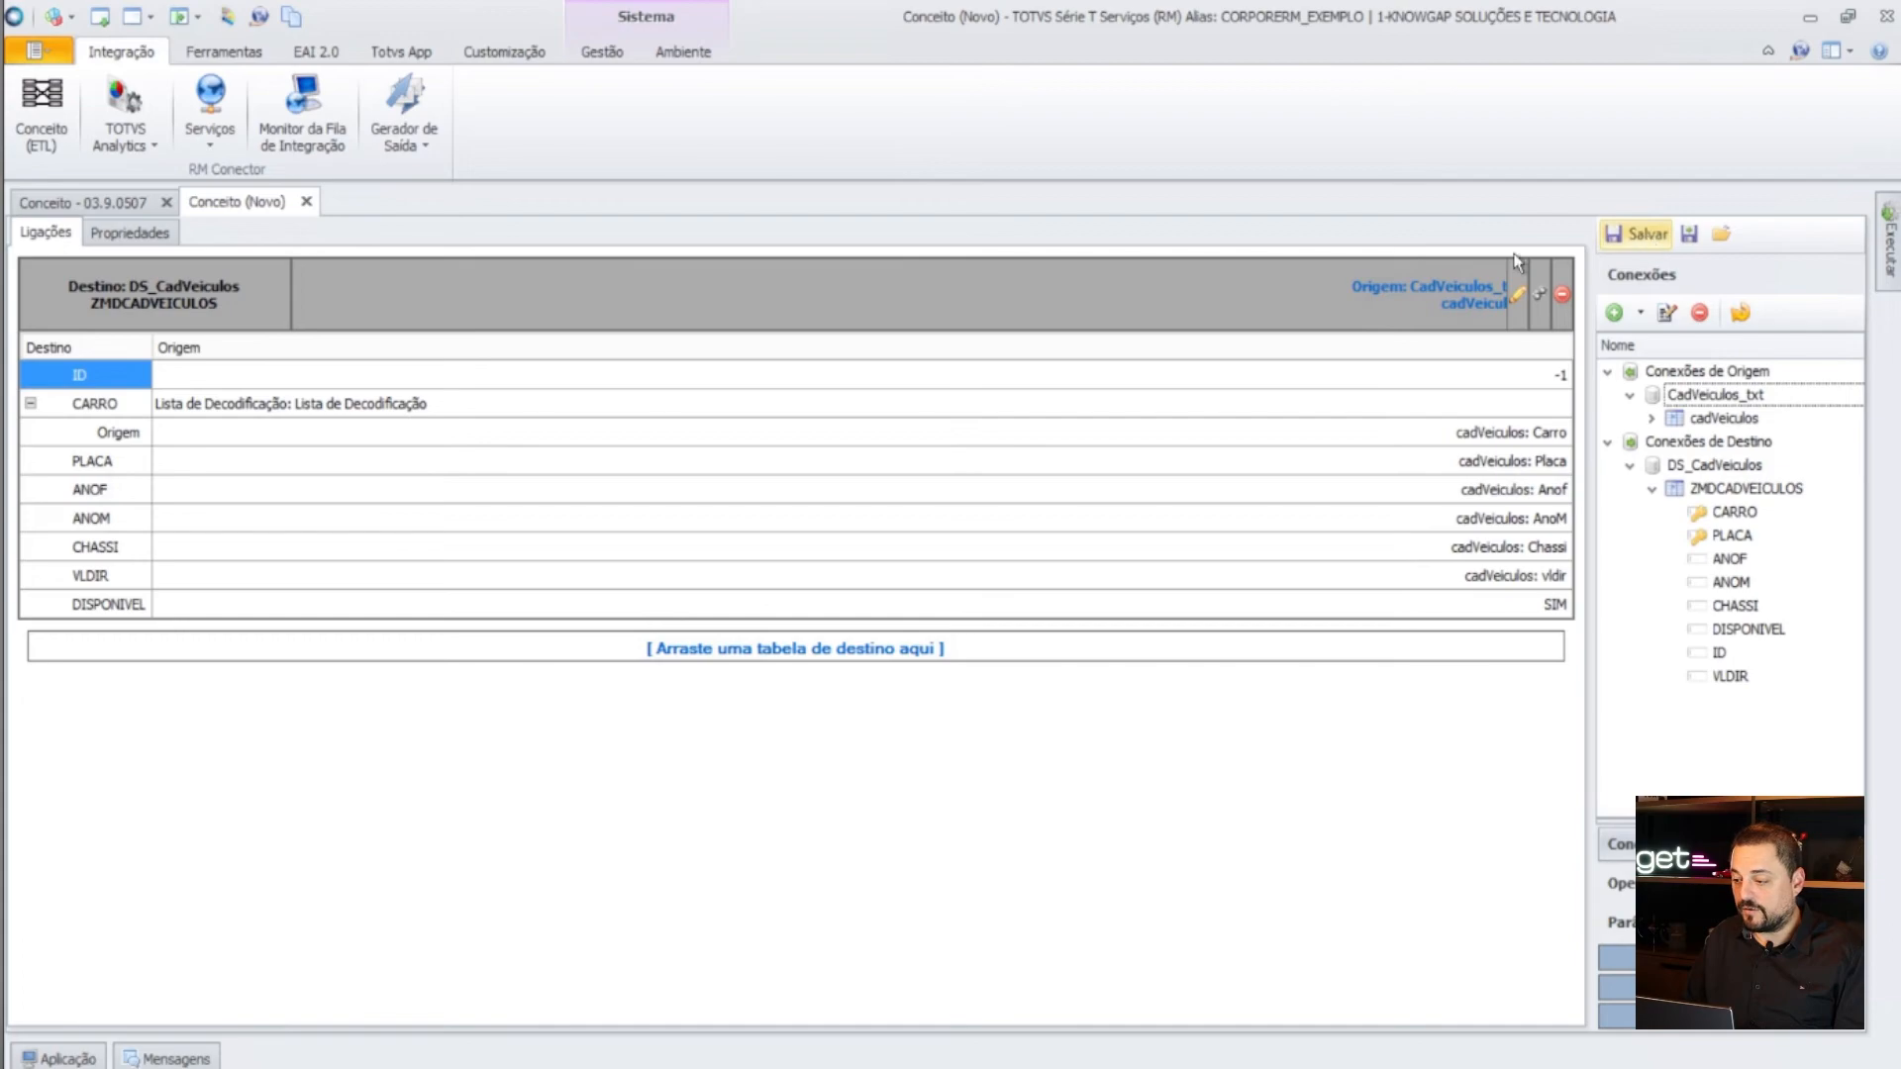
click(306, 202)
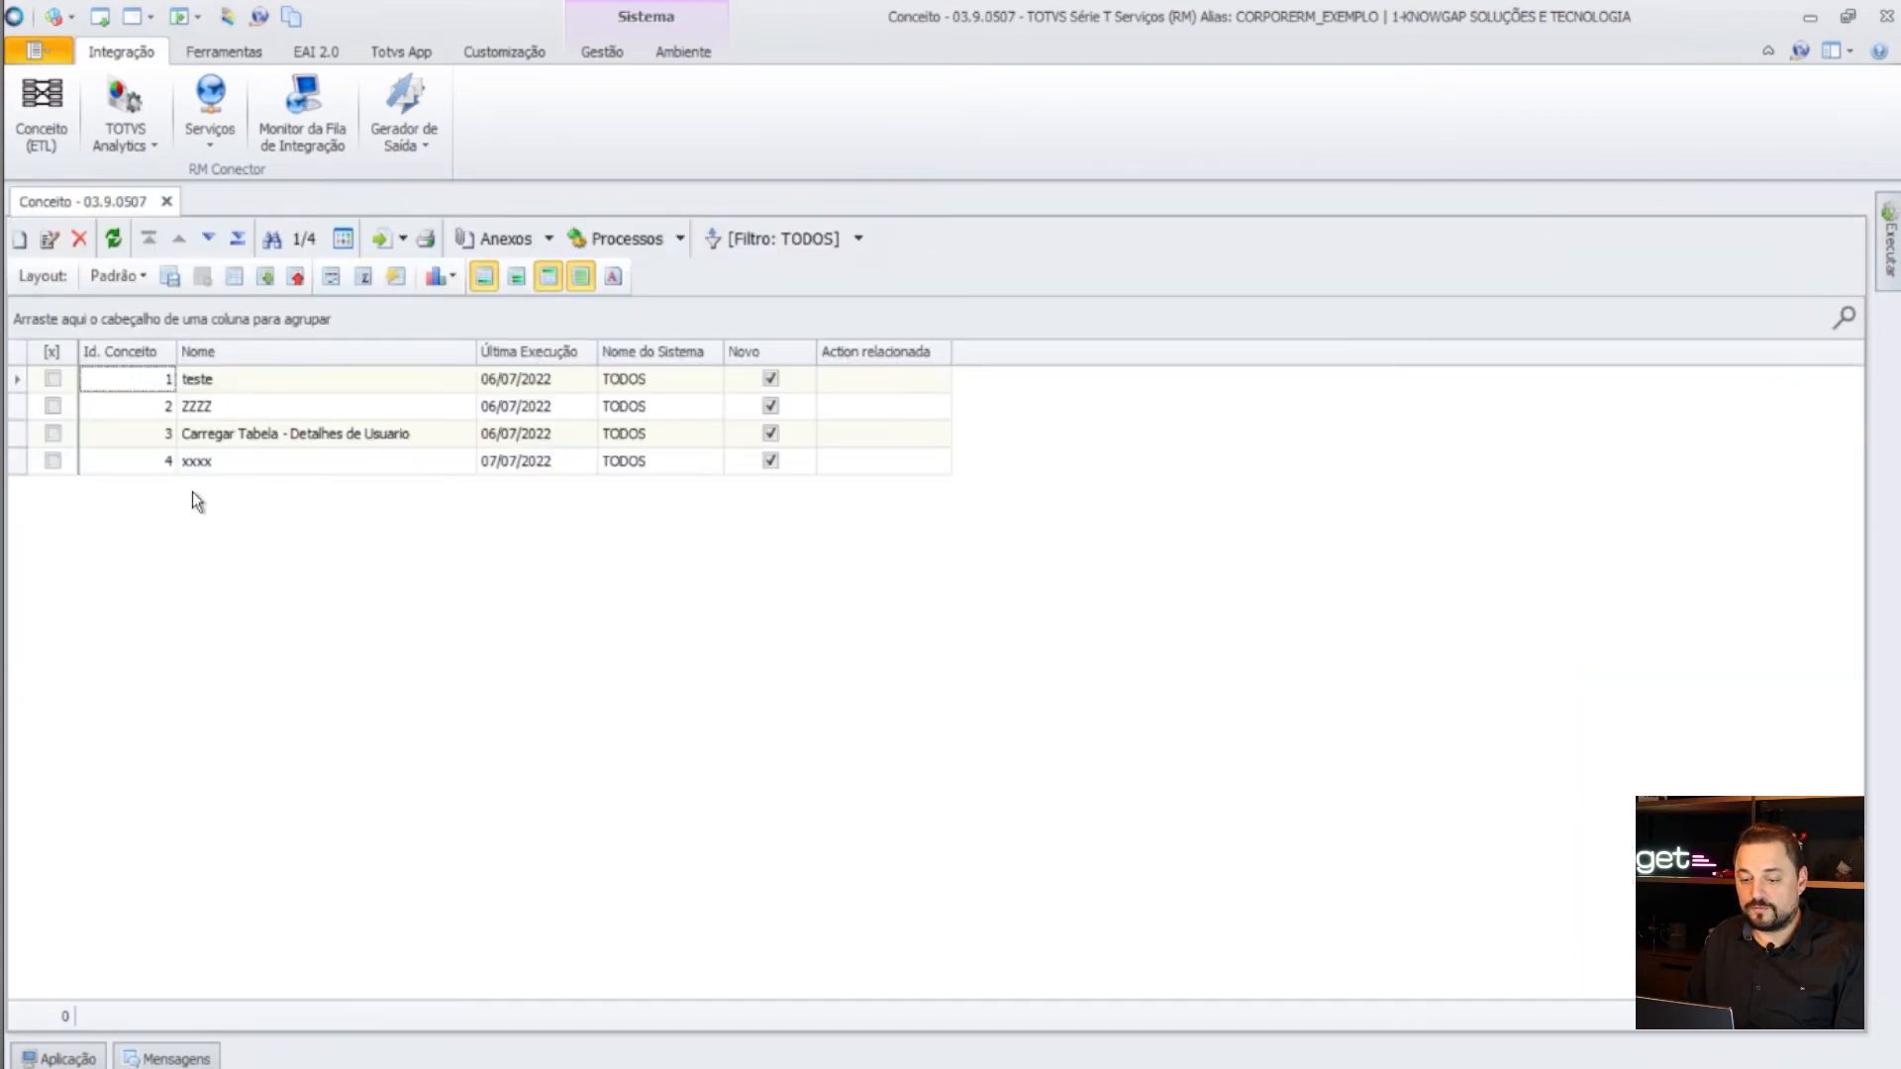
click(119, 245)
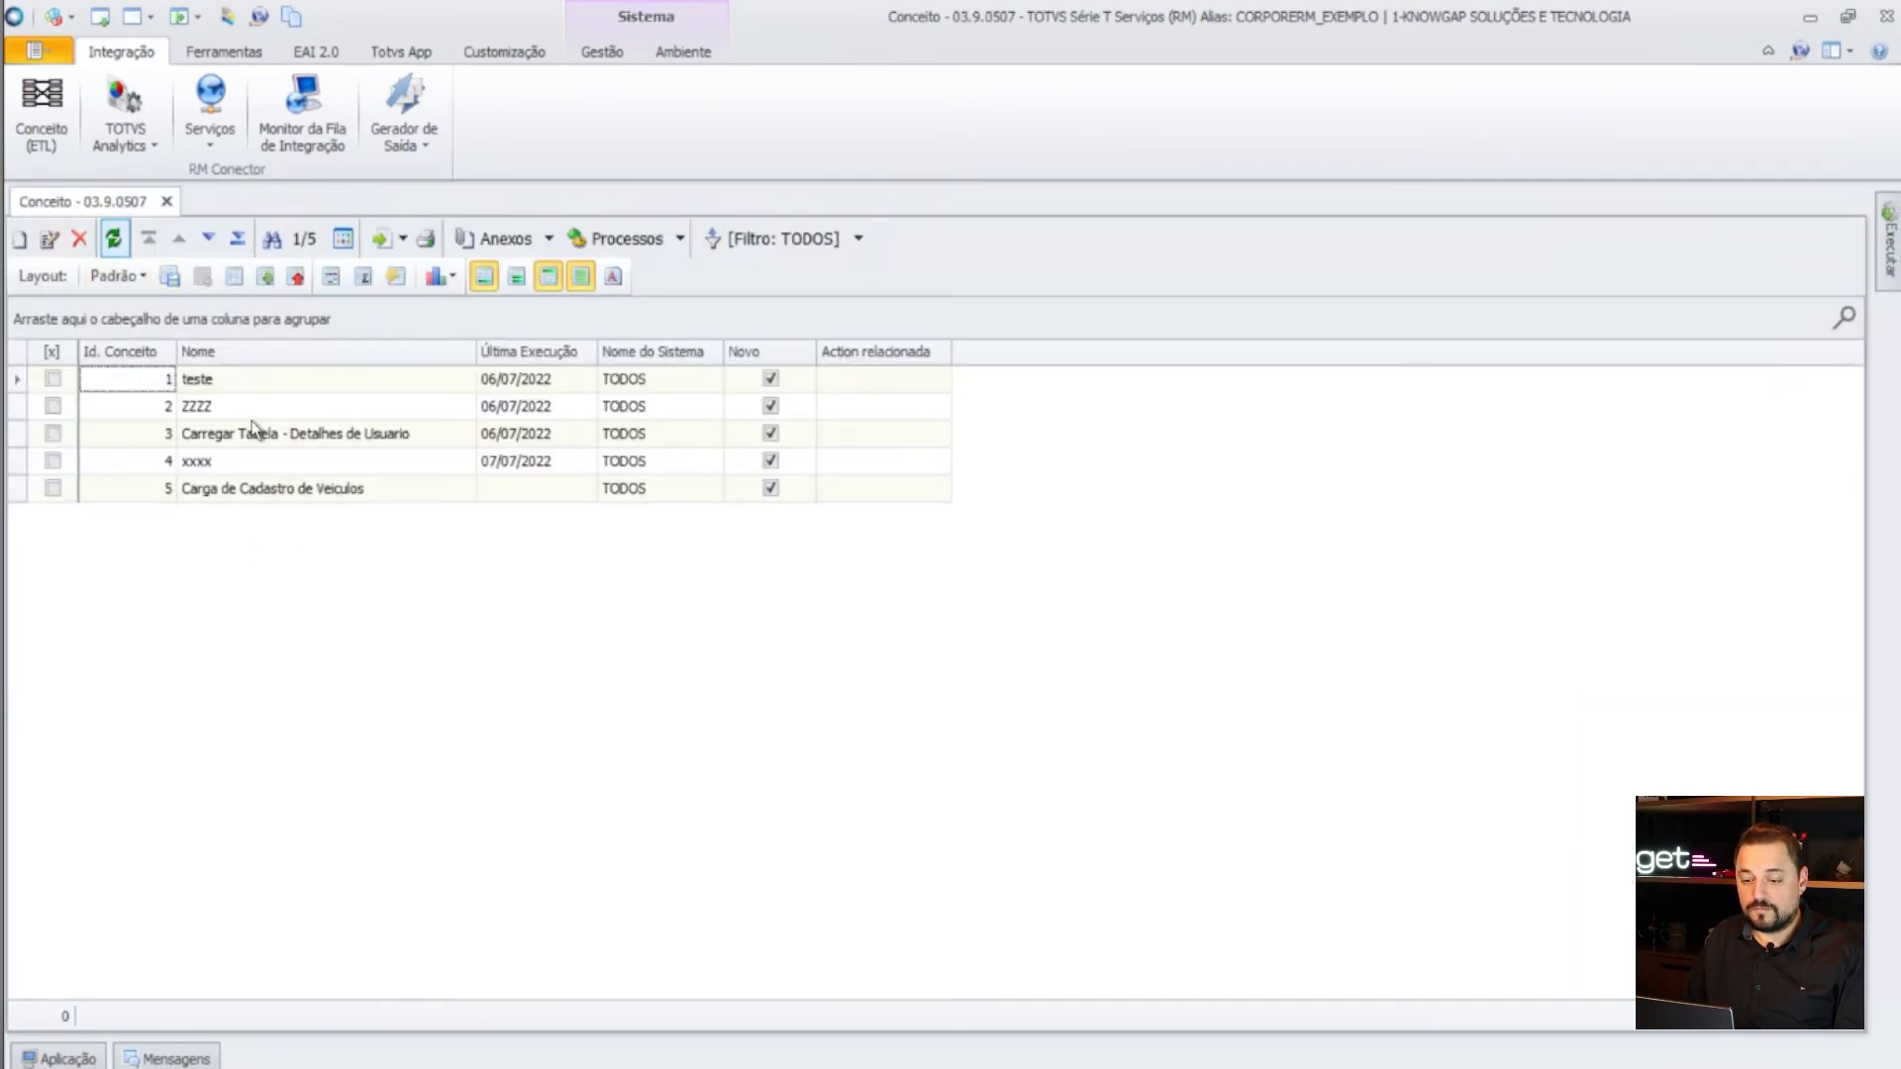
click(300, 495)
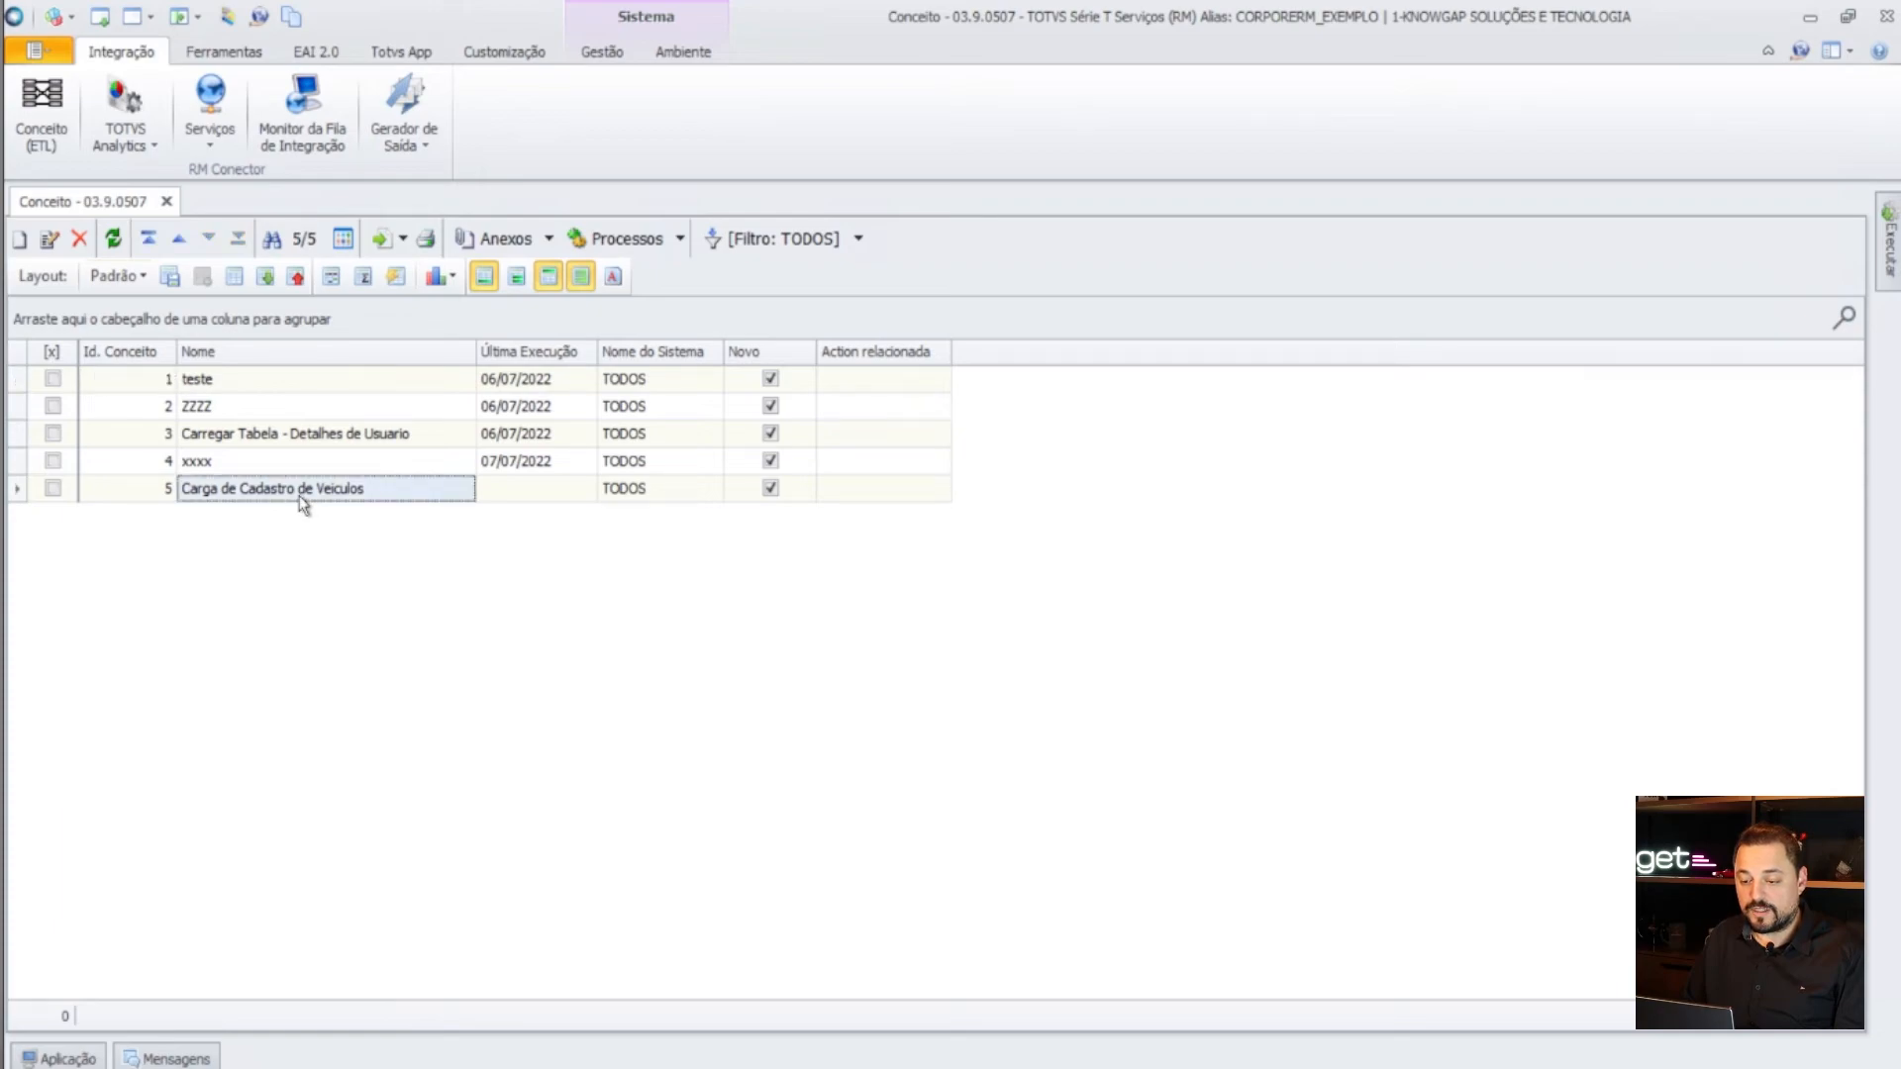
click(529, 491)
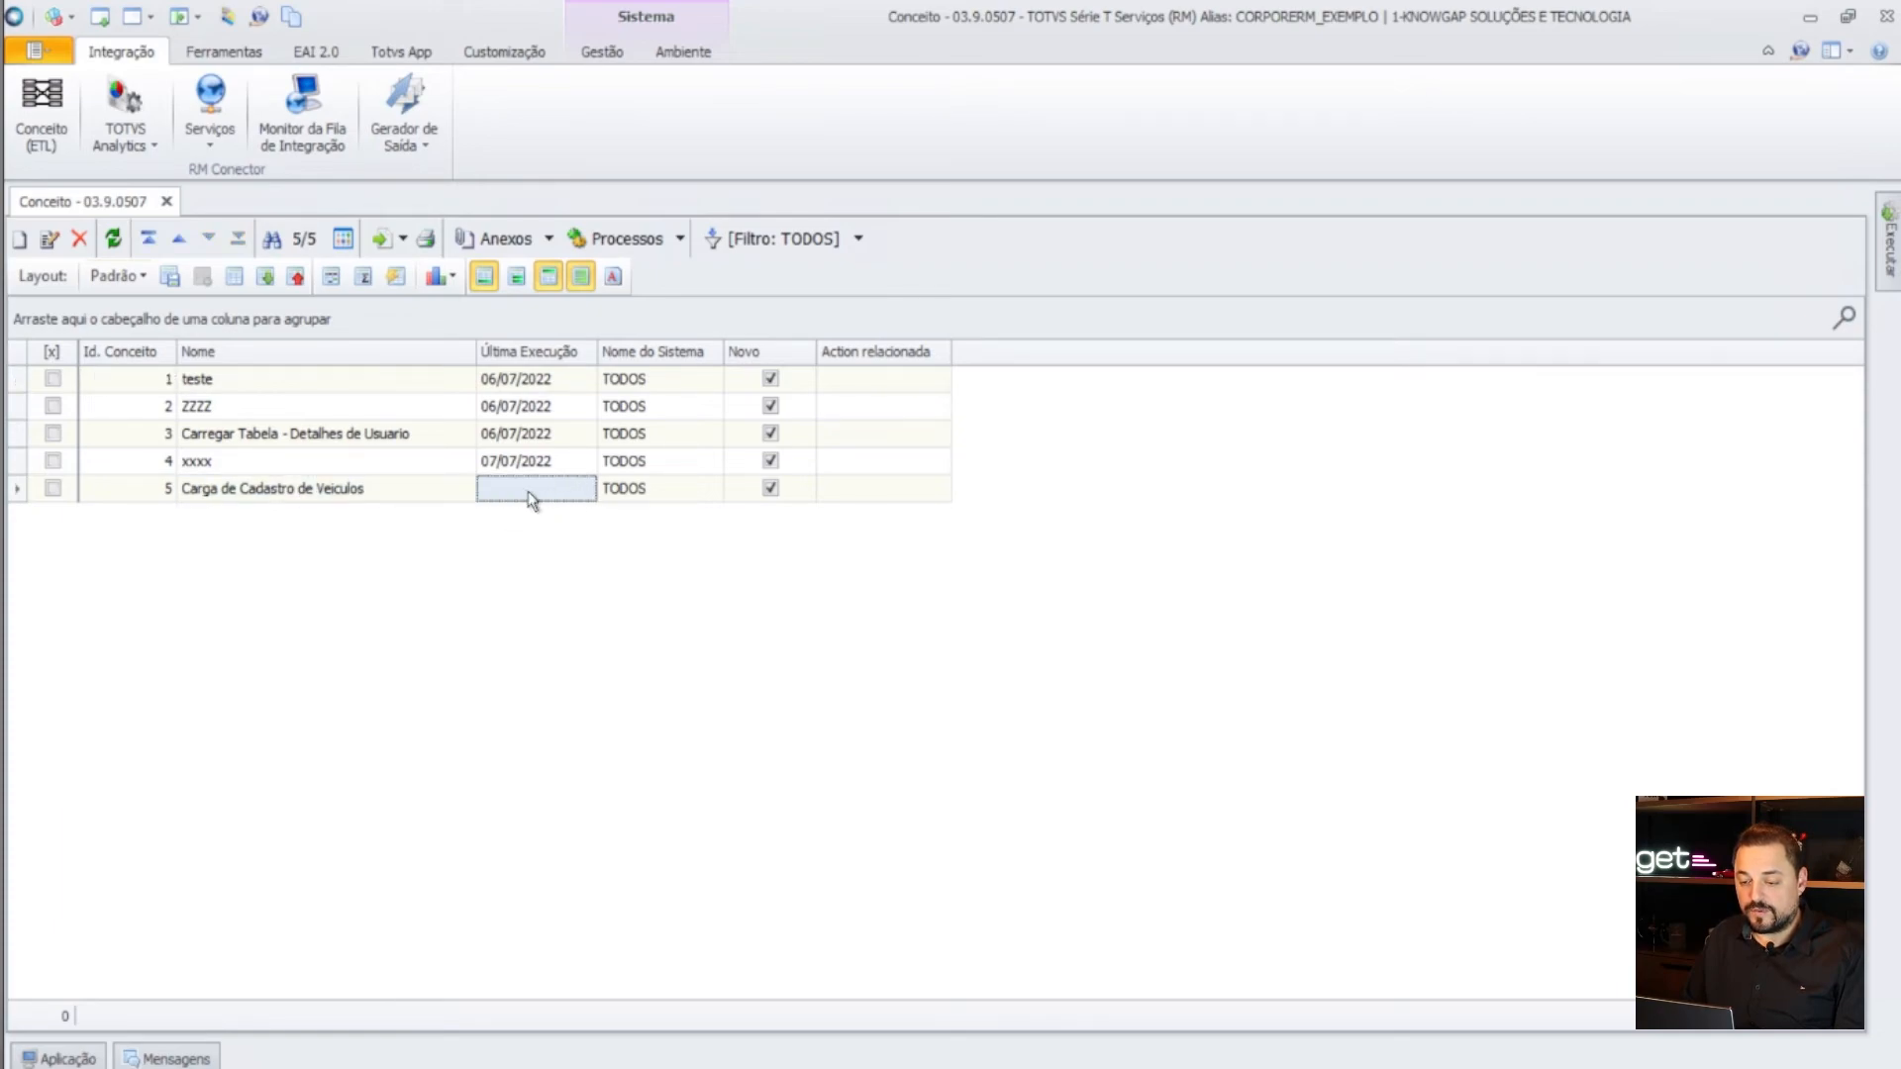
click(52, 488)
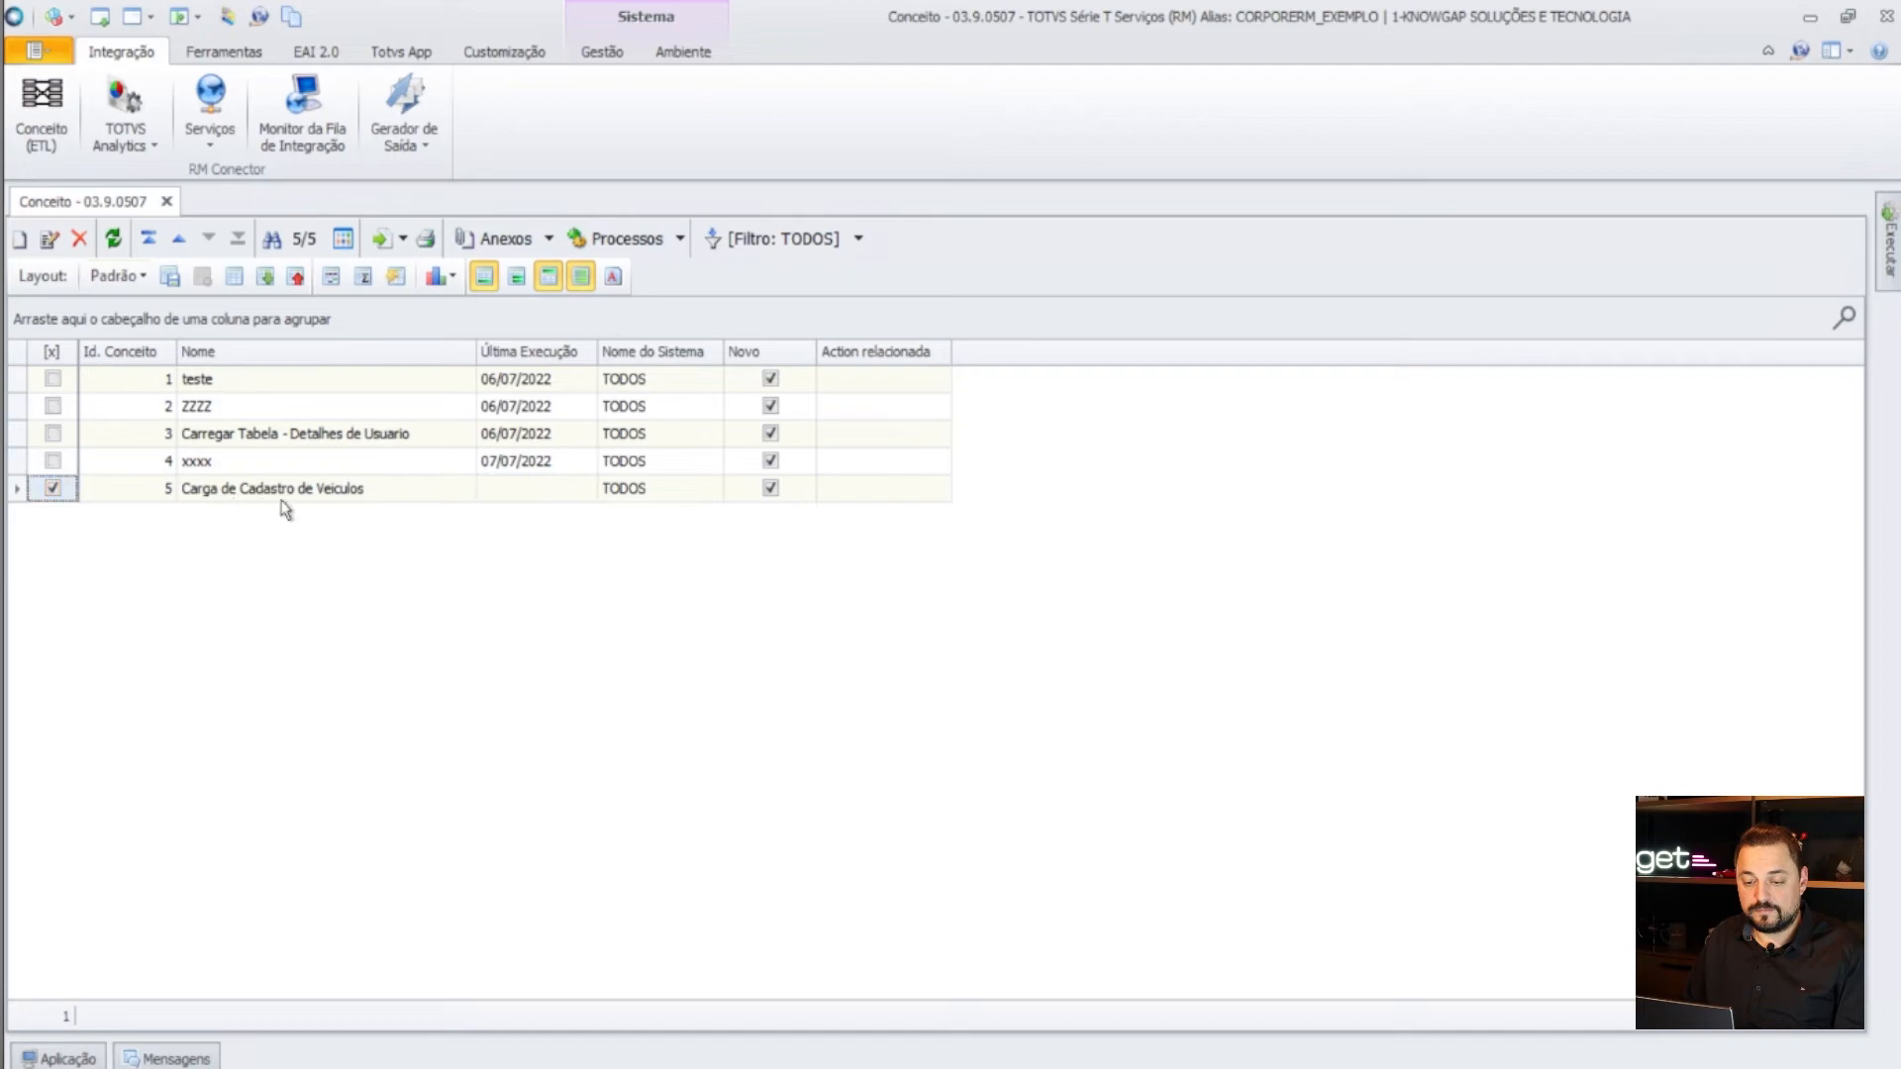
click(297, 491)
click(680, 238)
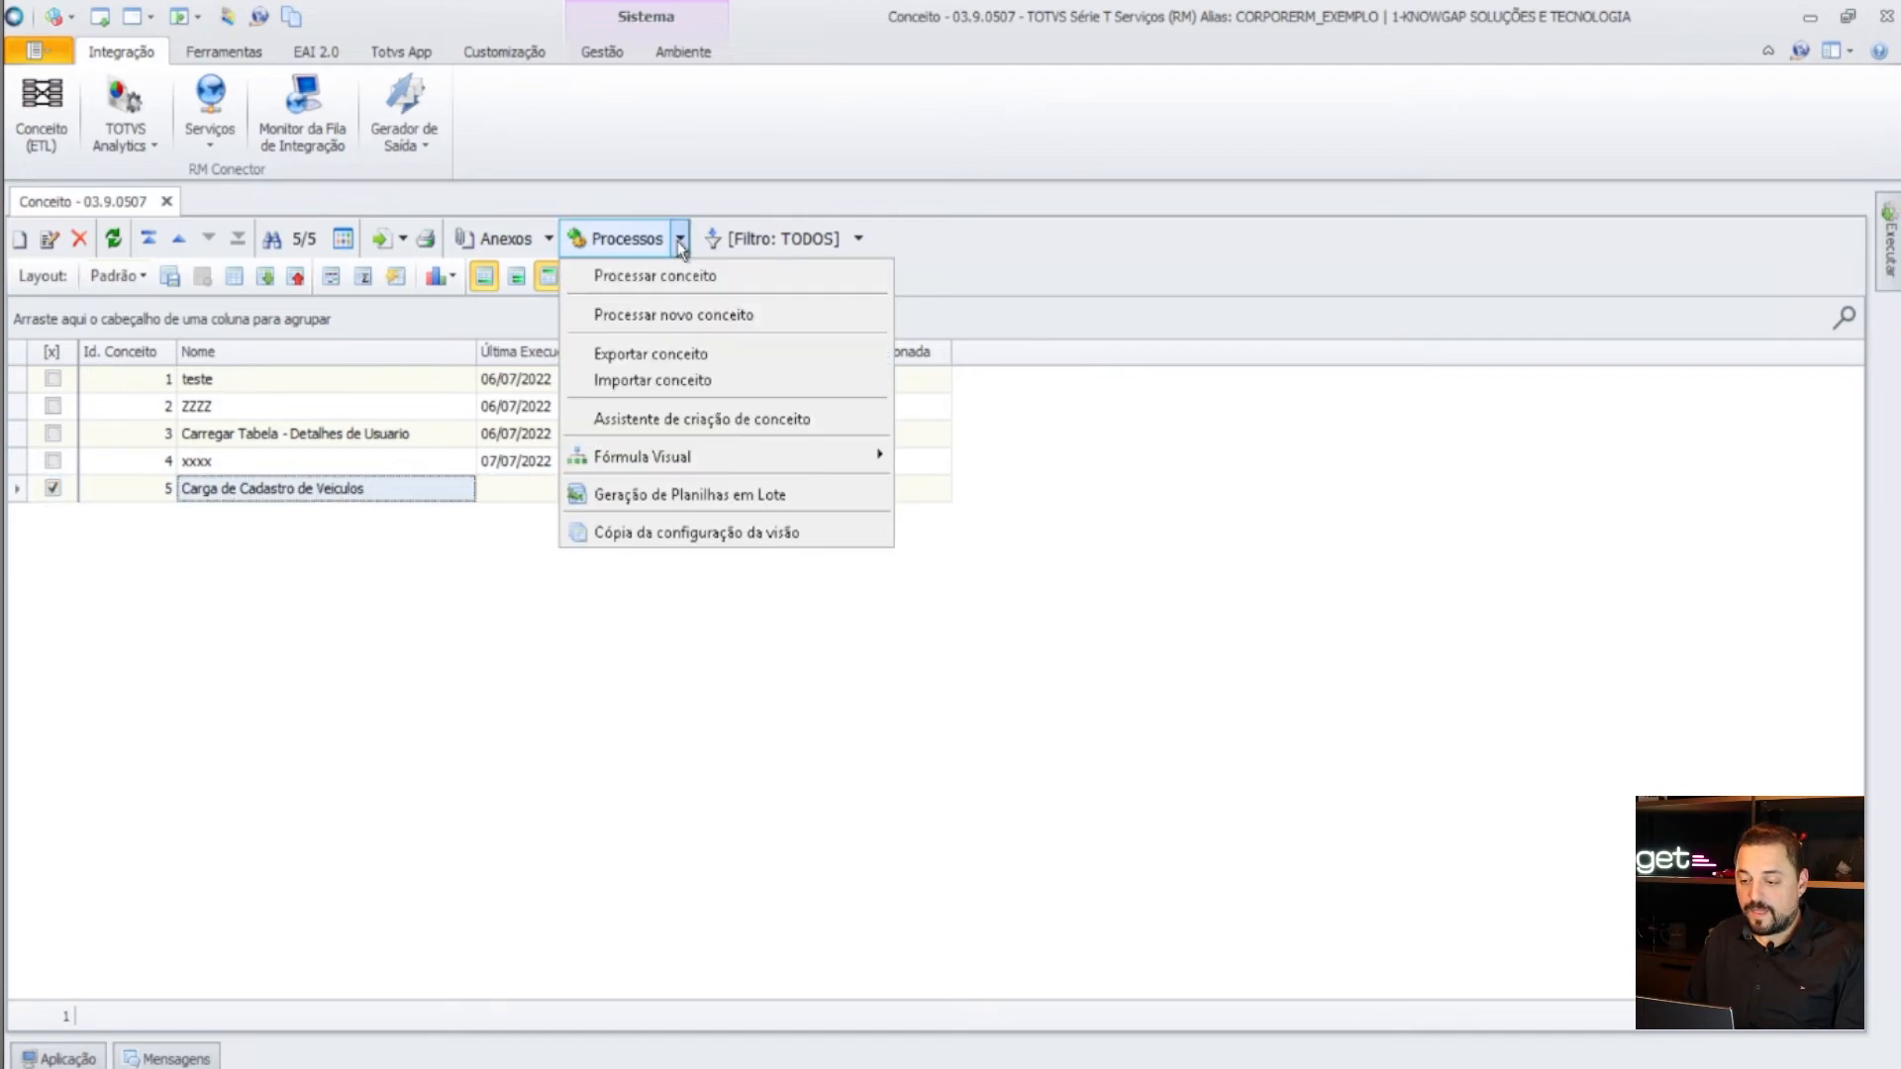
click(730, 316)
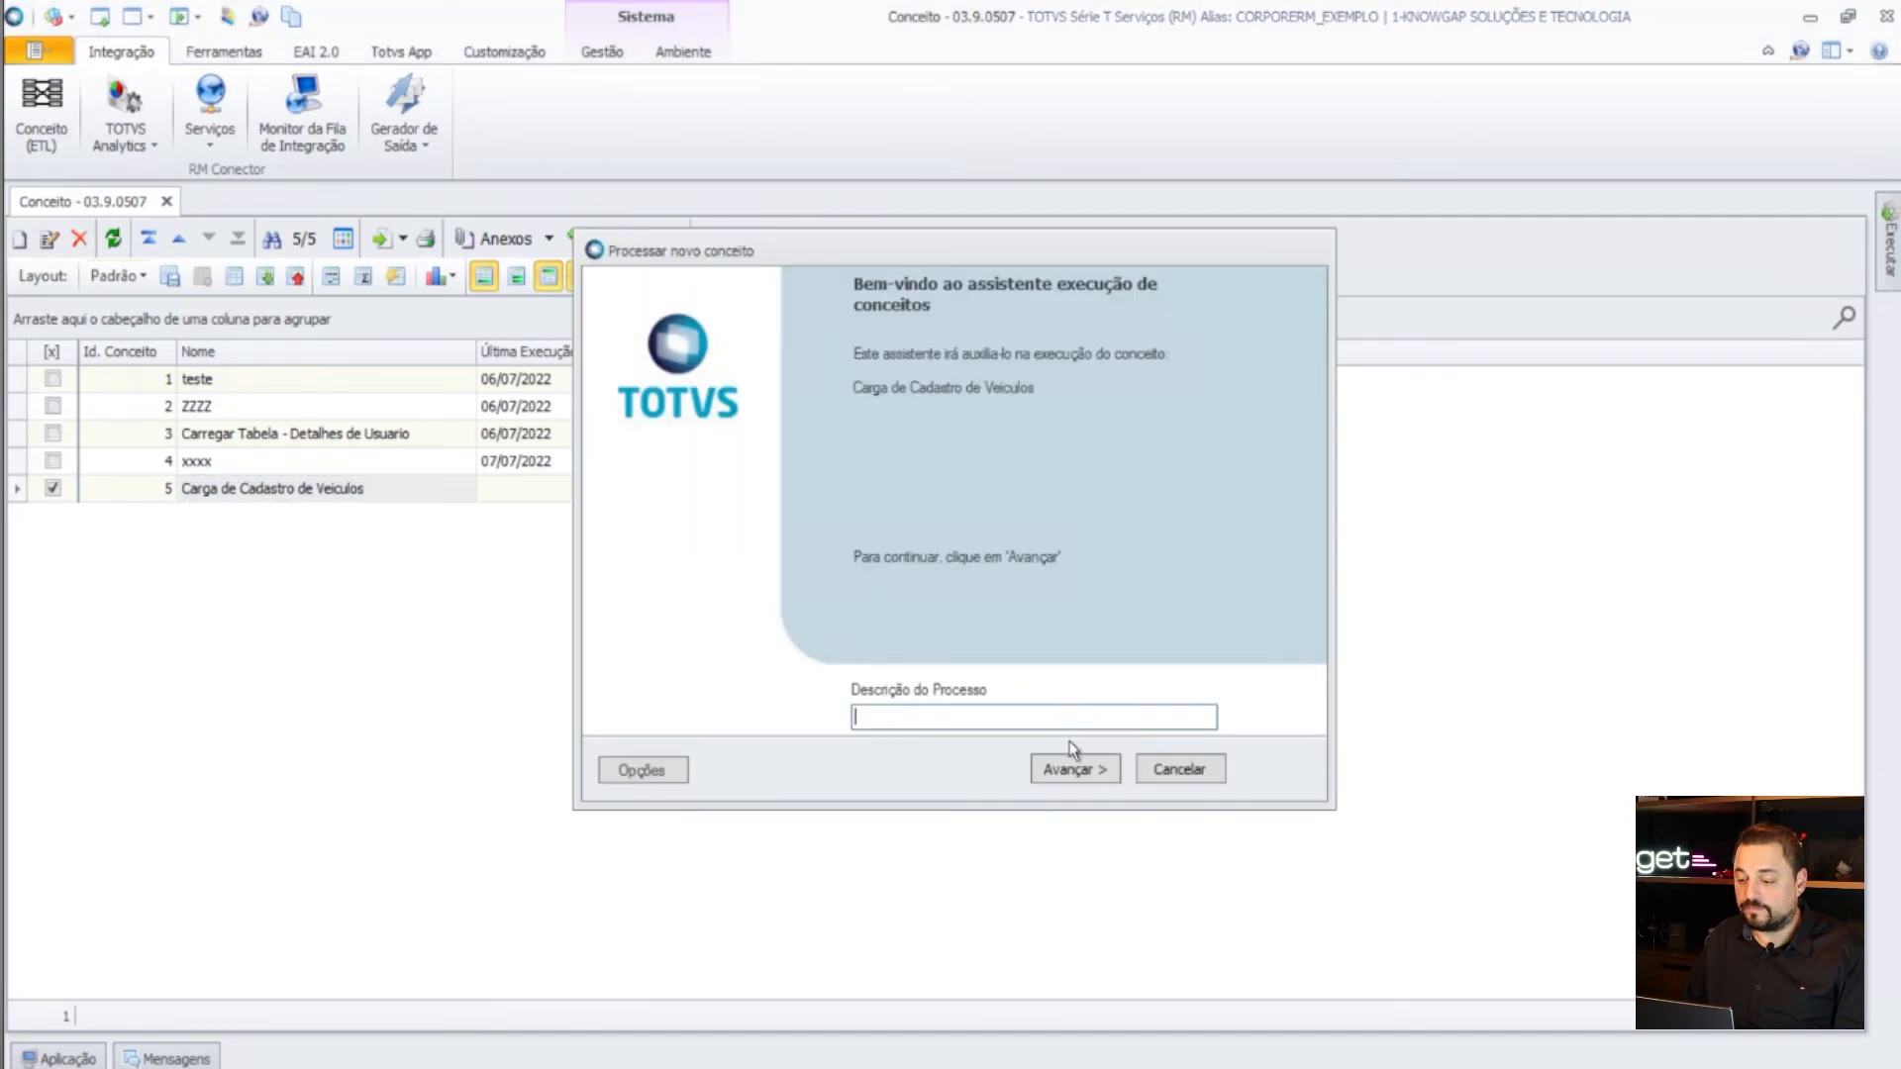
- Run the wizard with C:\Temp\cAD_VEICULOS.csv as input file, listing all file types to find it
click(1075, 769)
click(1075, 769)
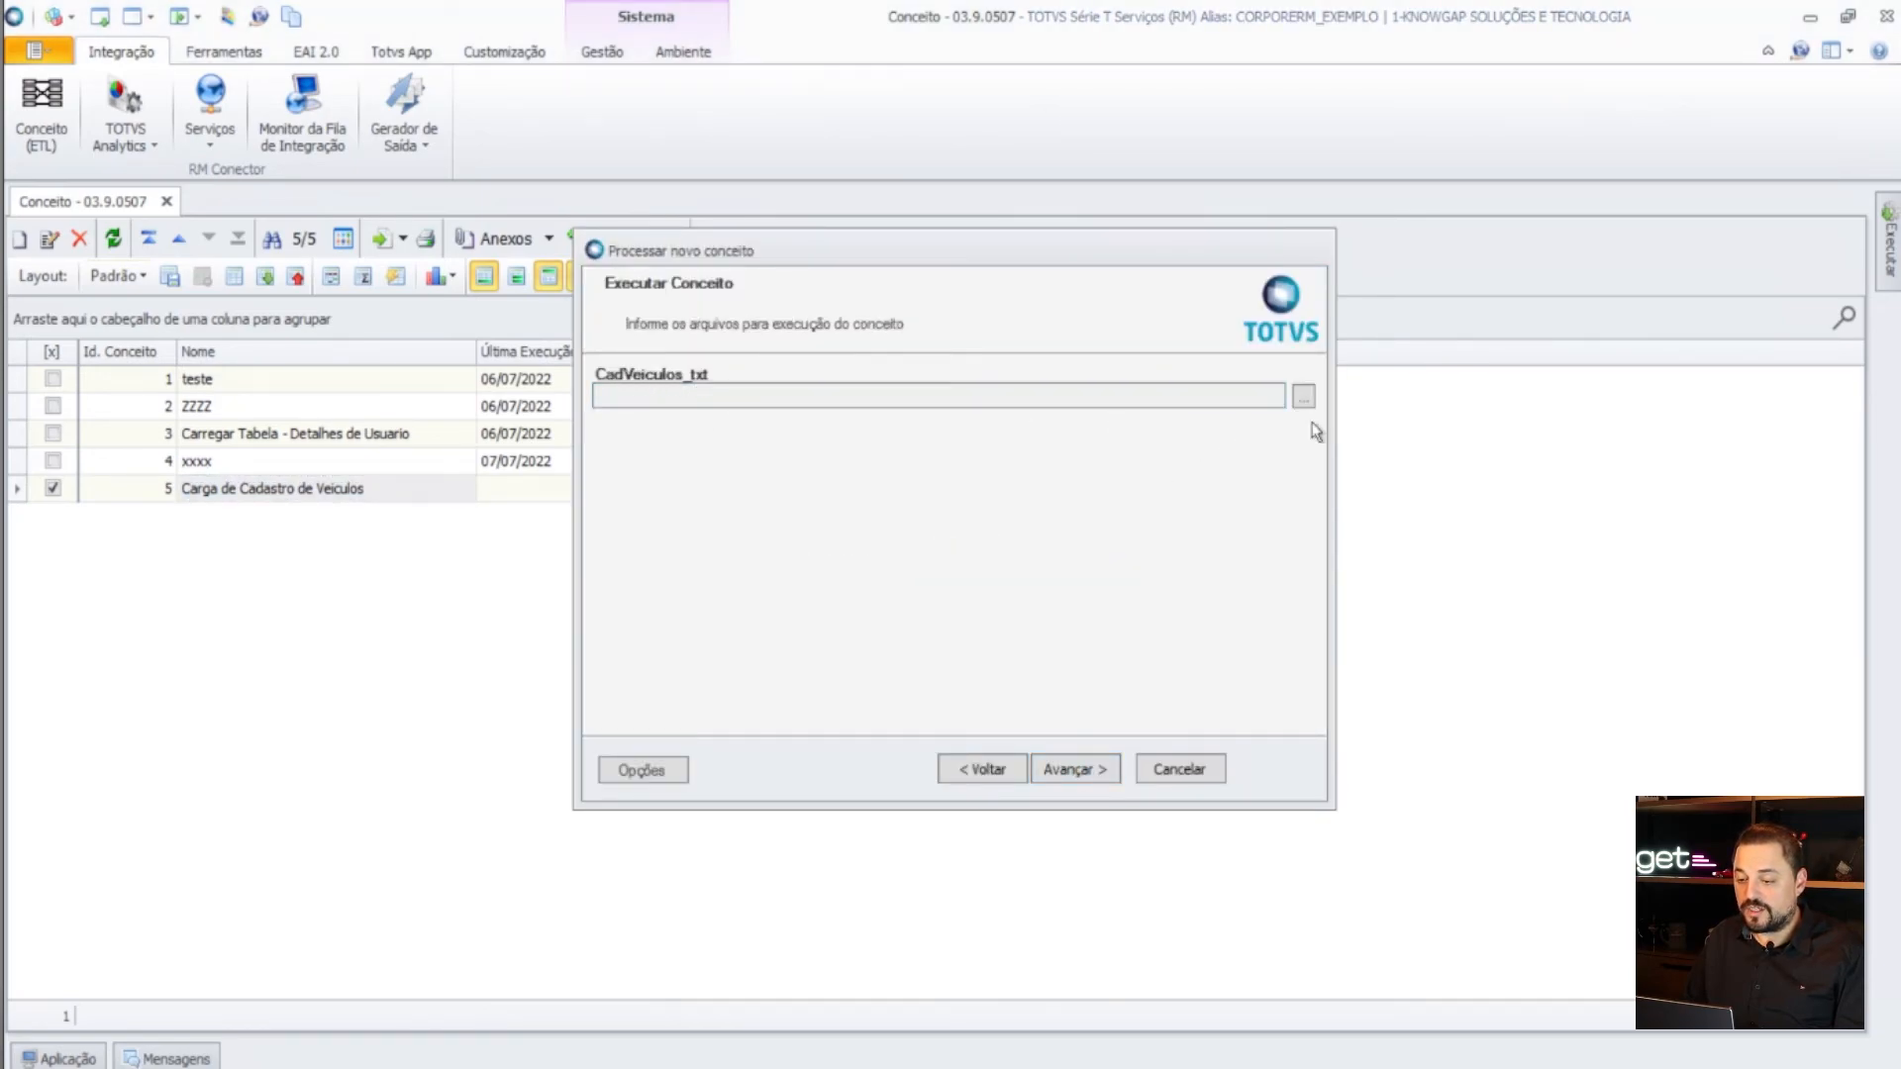
click(1303, 397)
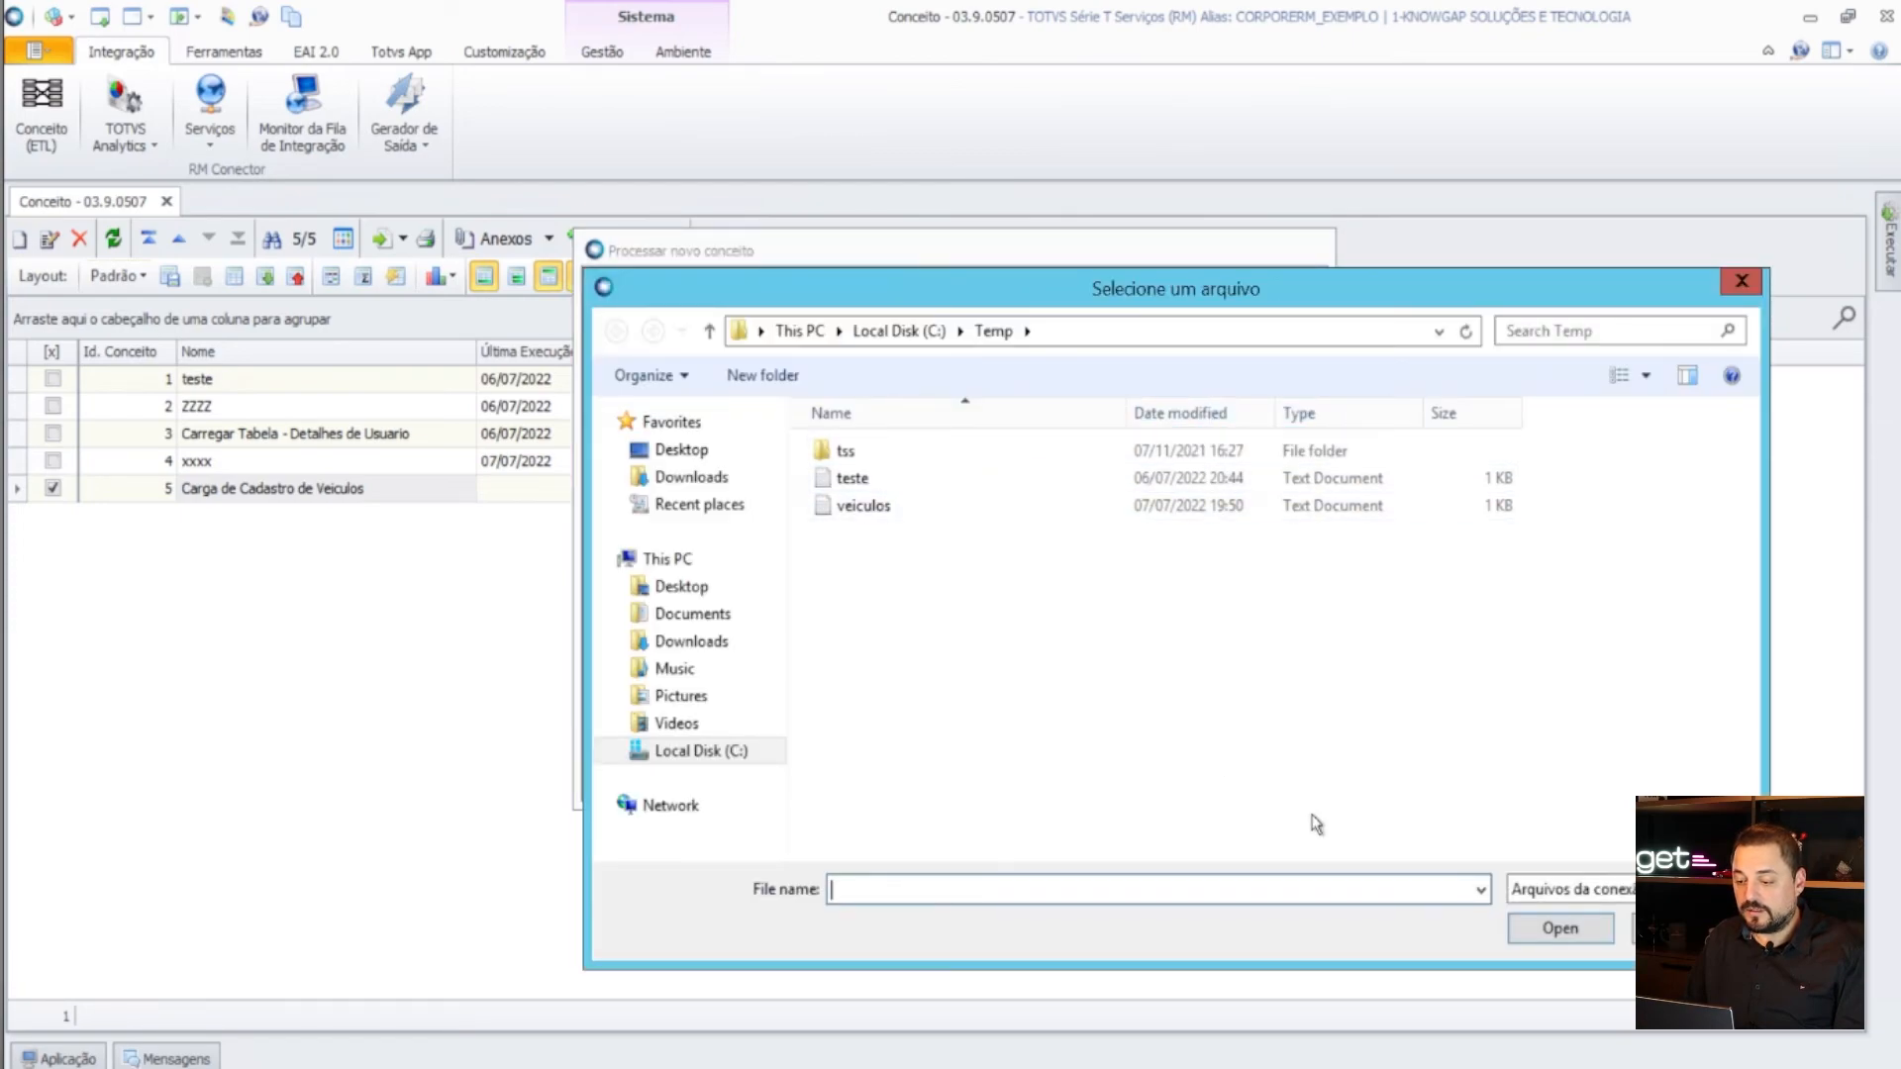
click(1574, 890)
click(1575, 934)
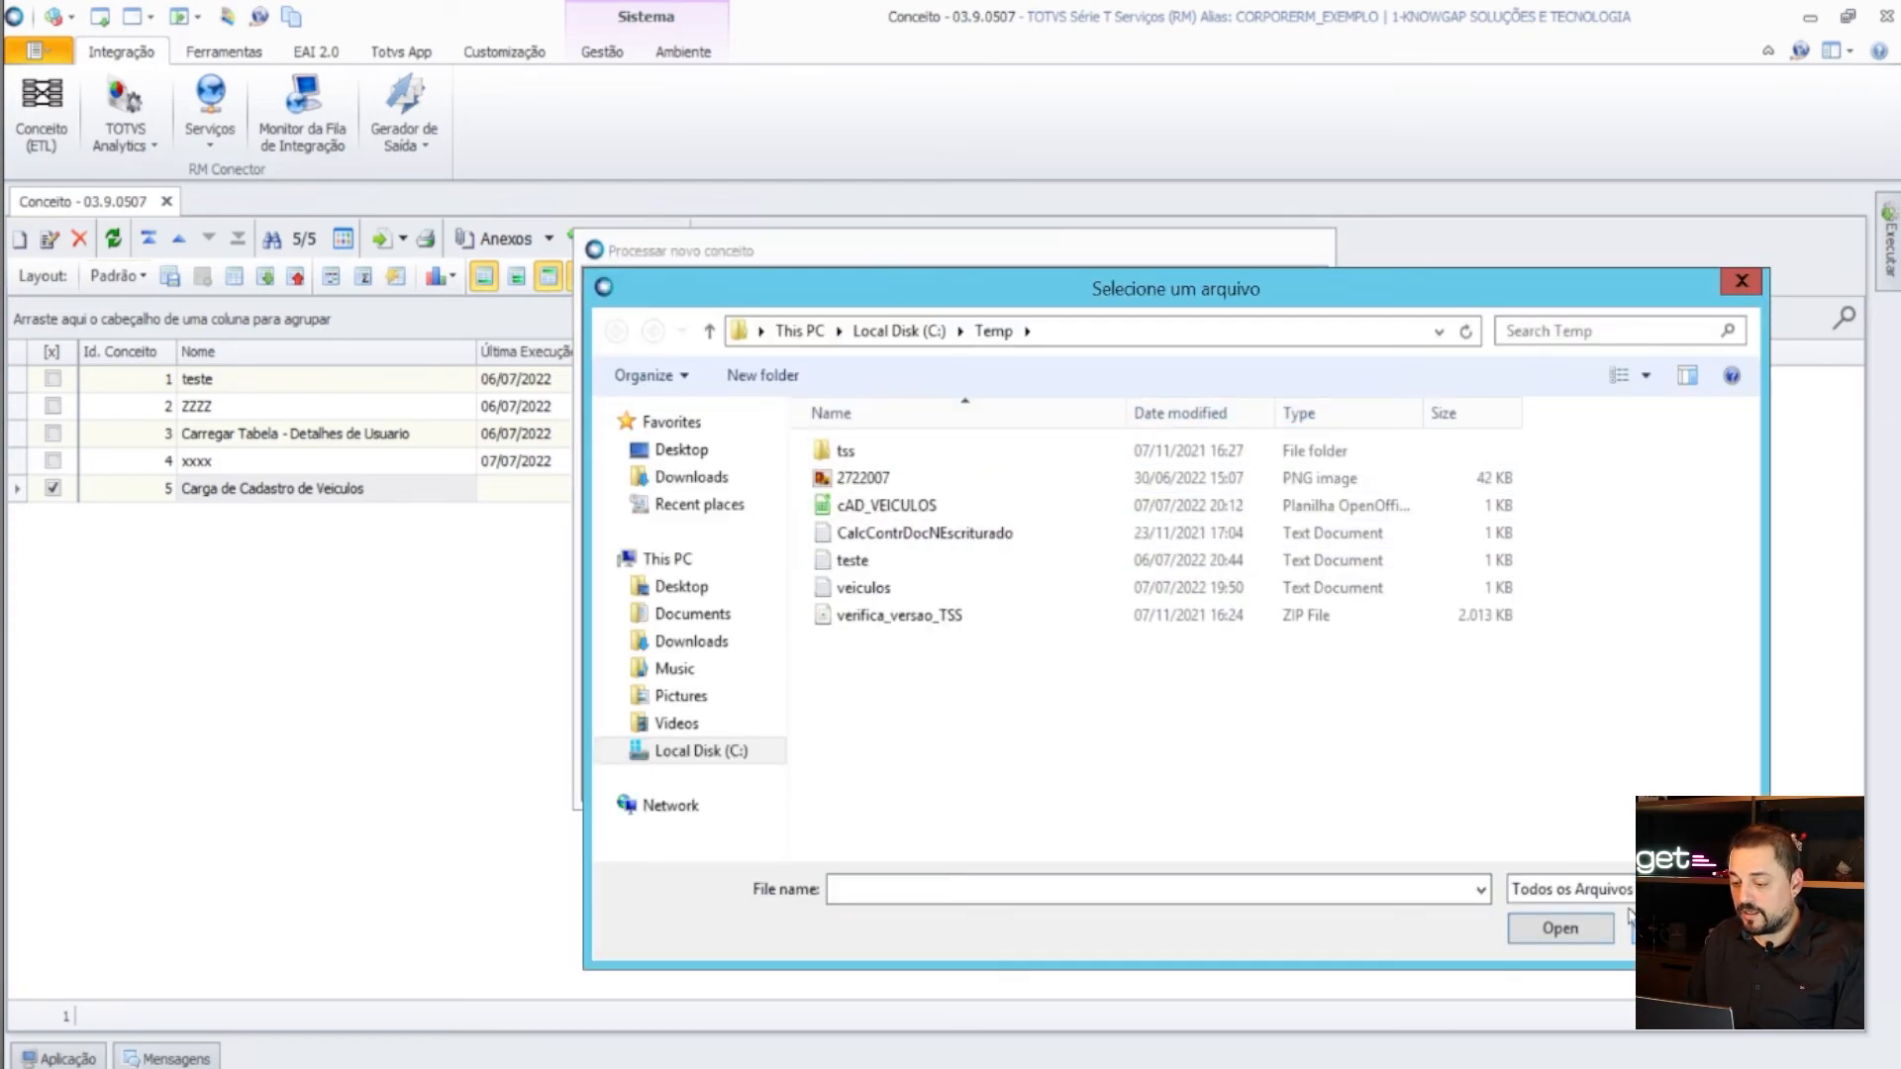
double_click(918, 507)
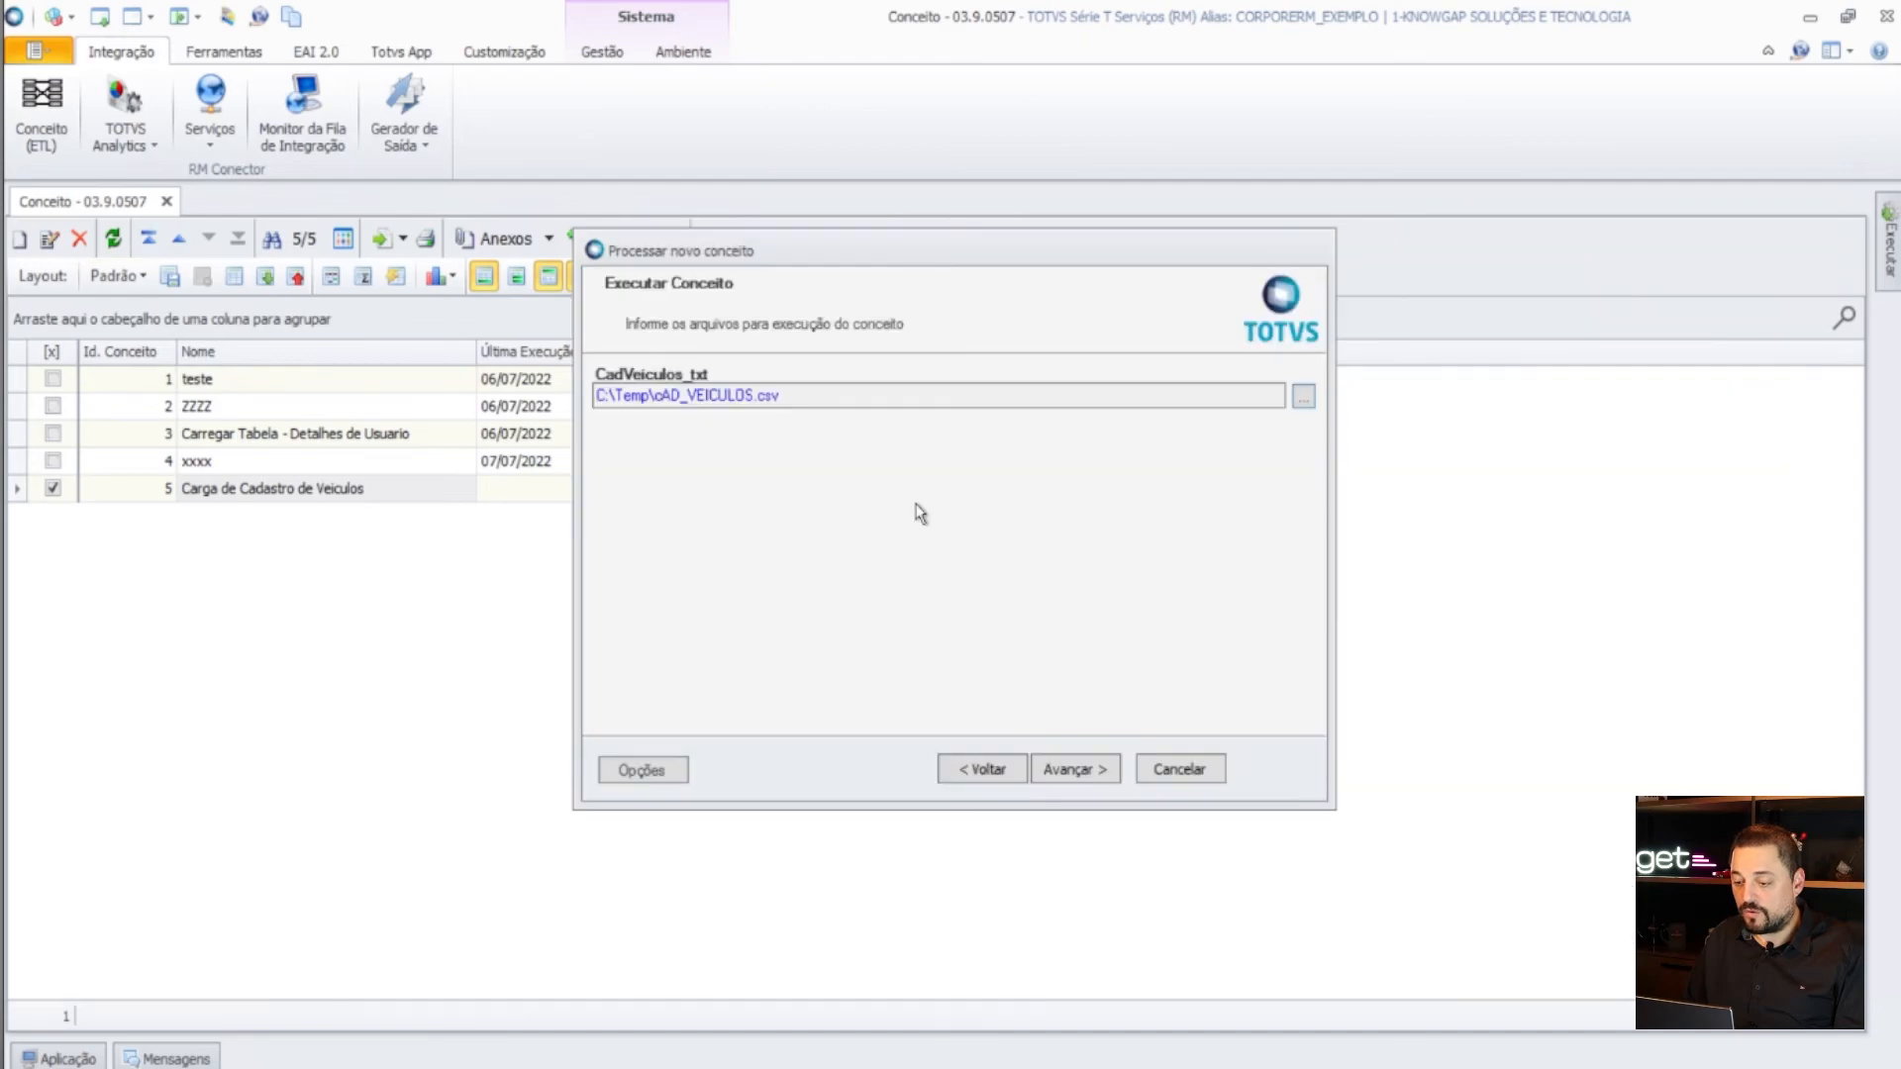
click(1079, 776)
click(1079, 776)
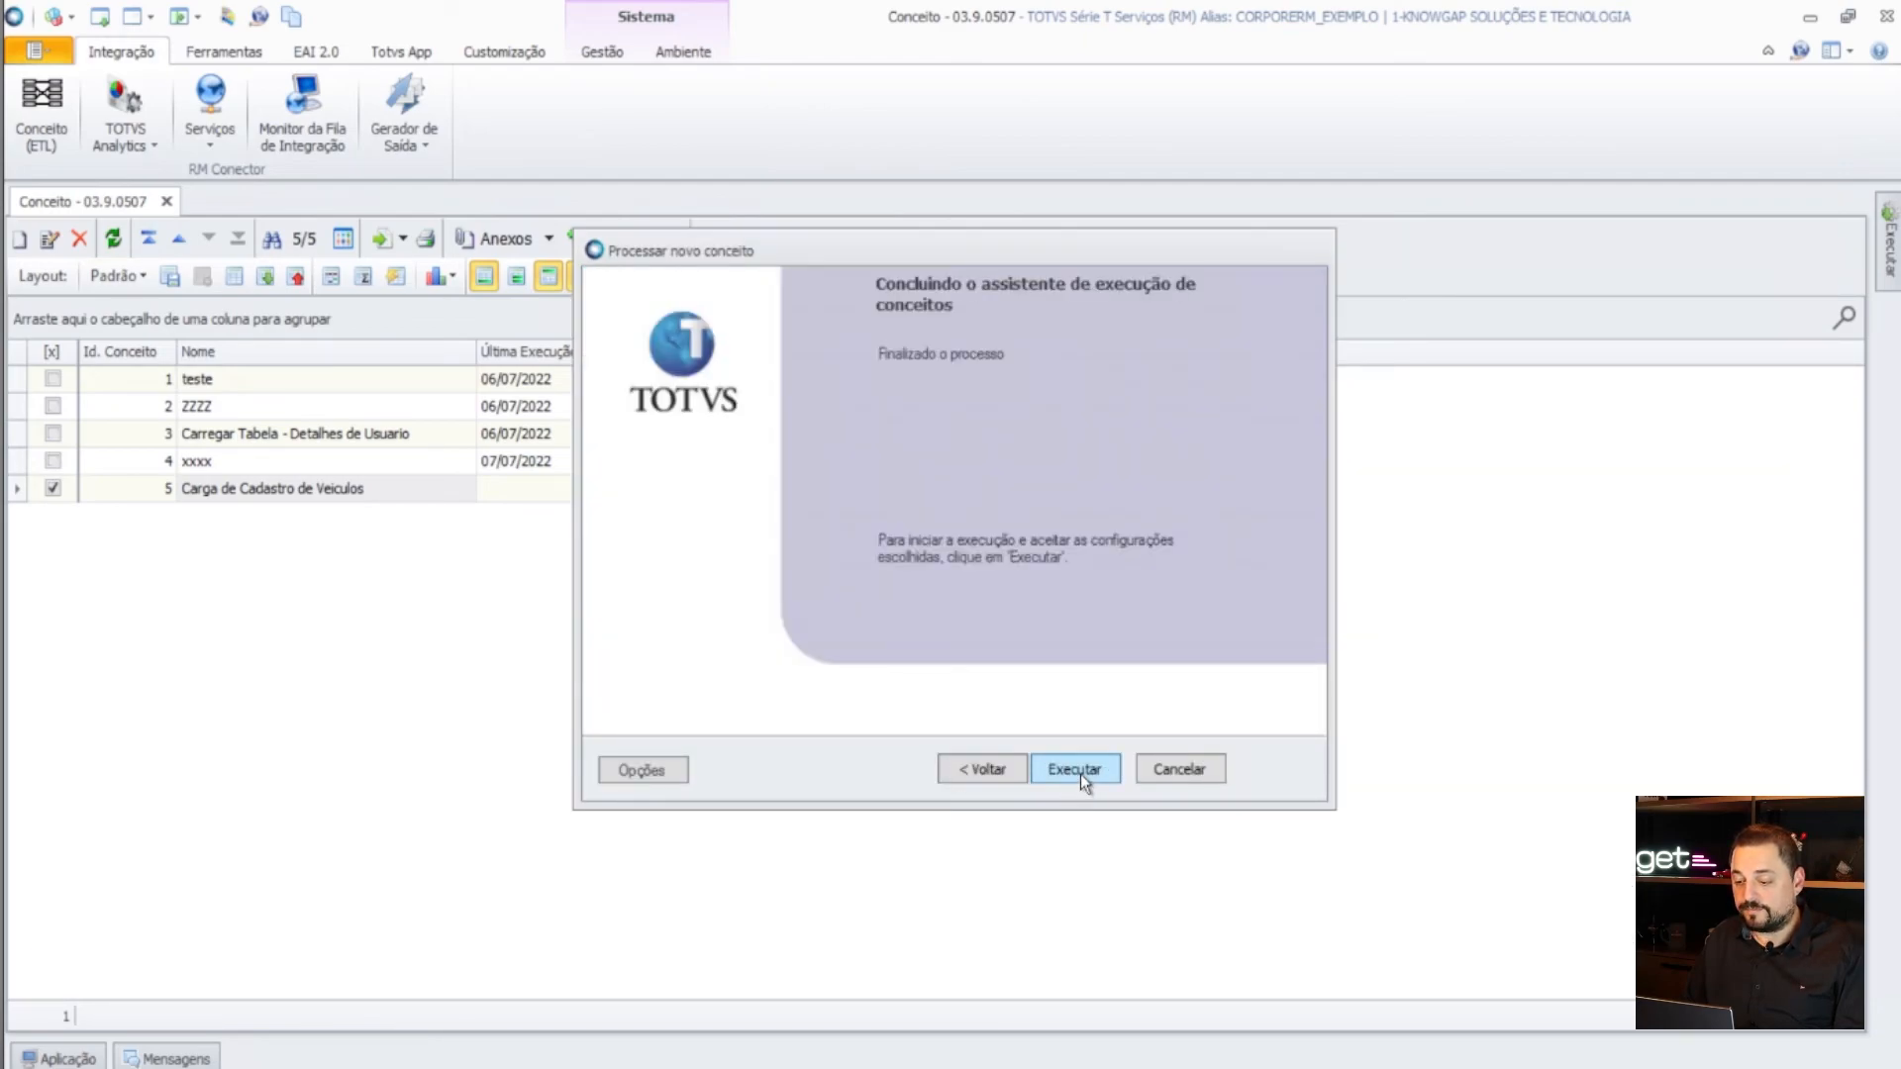
click(1079, 770)
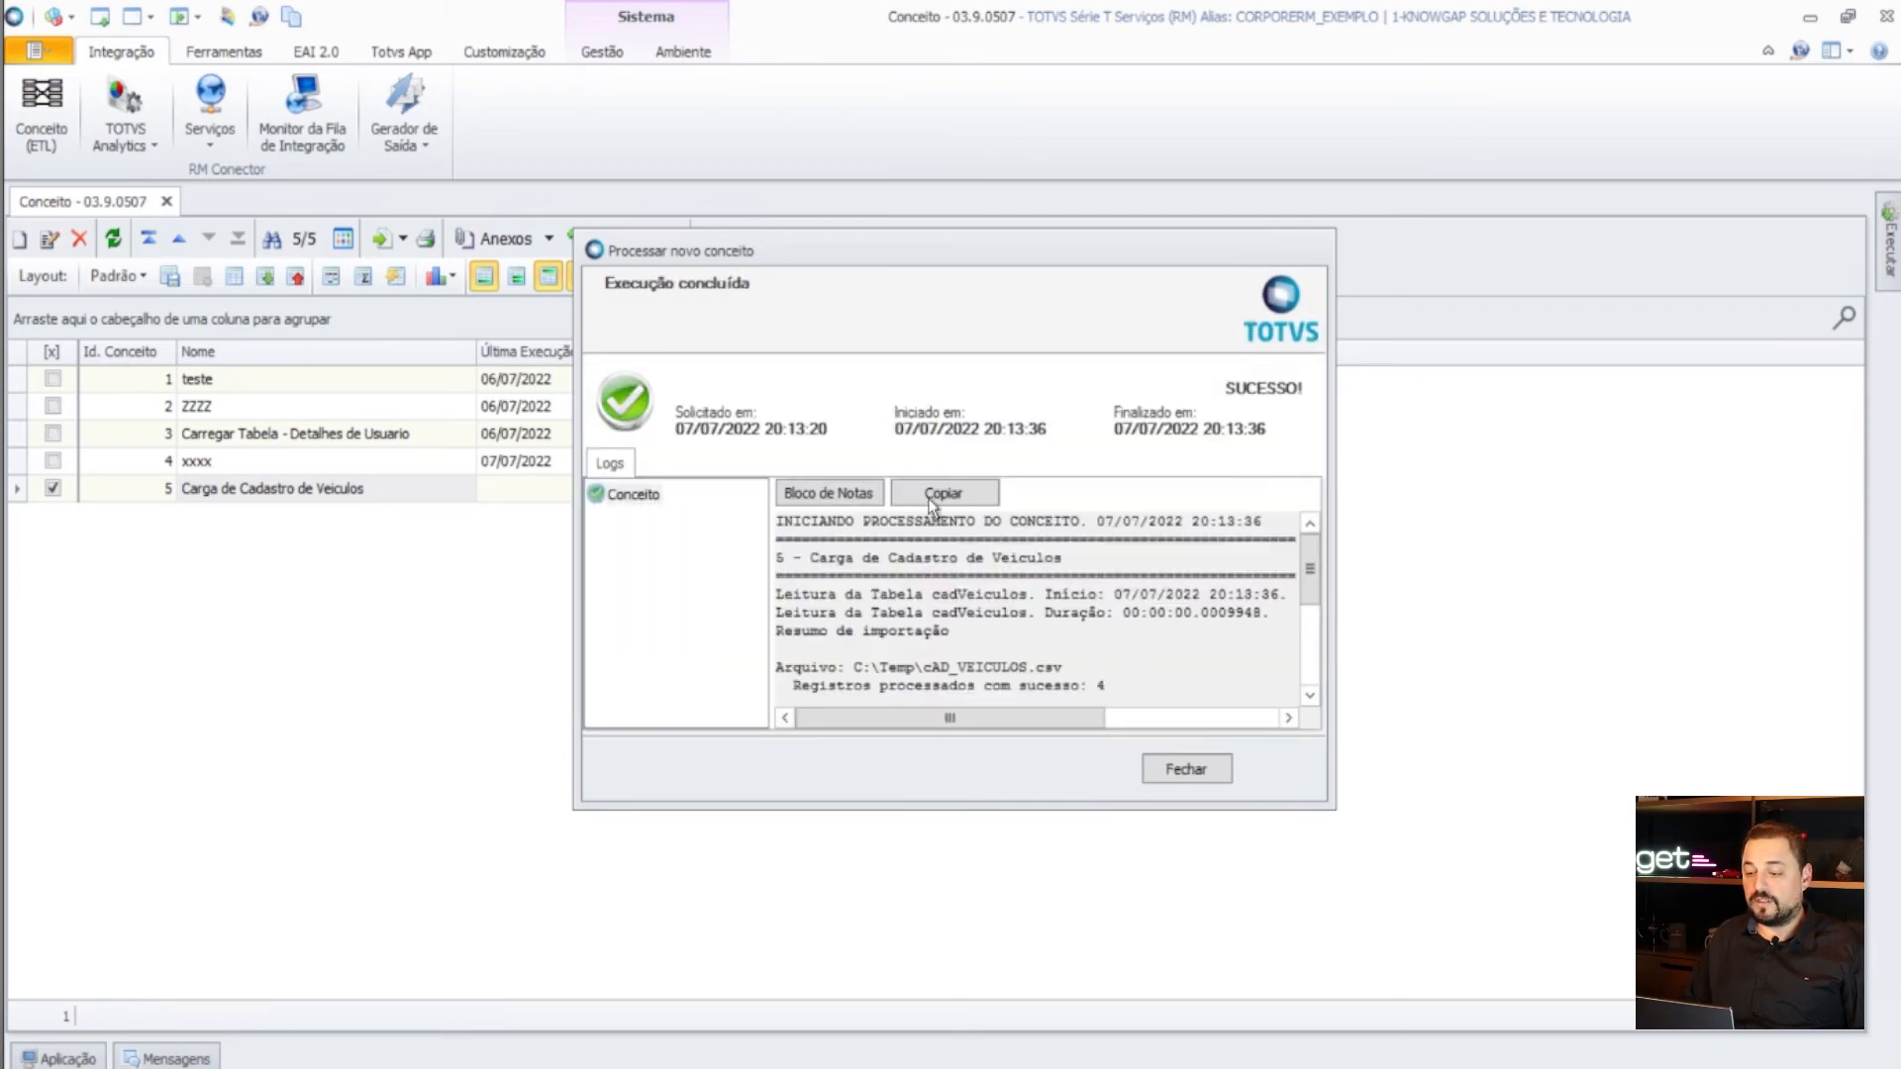
- Check the log's 'Registros processados com sucesso' count of 4, then close the execution results
drag(1317, 584, 1313, 590)
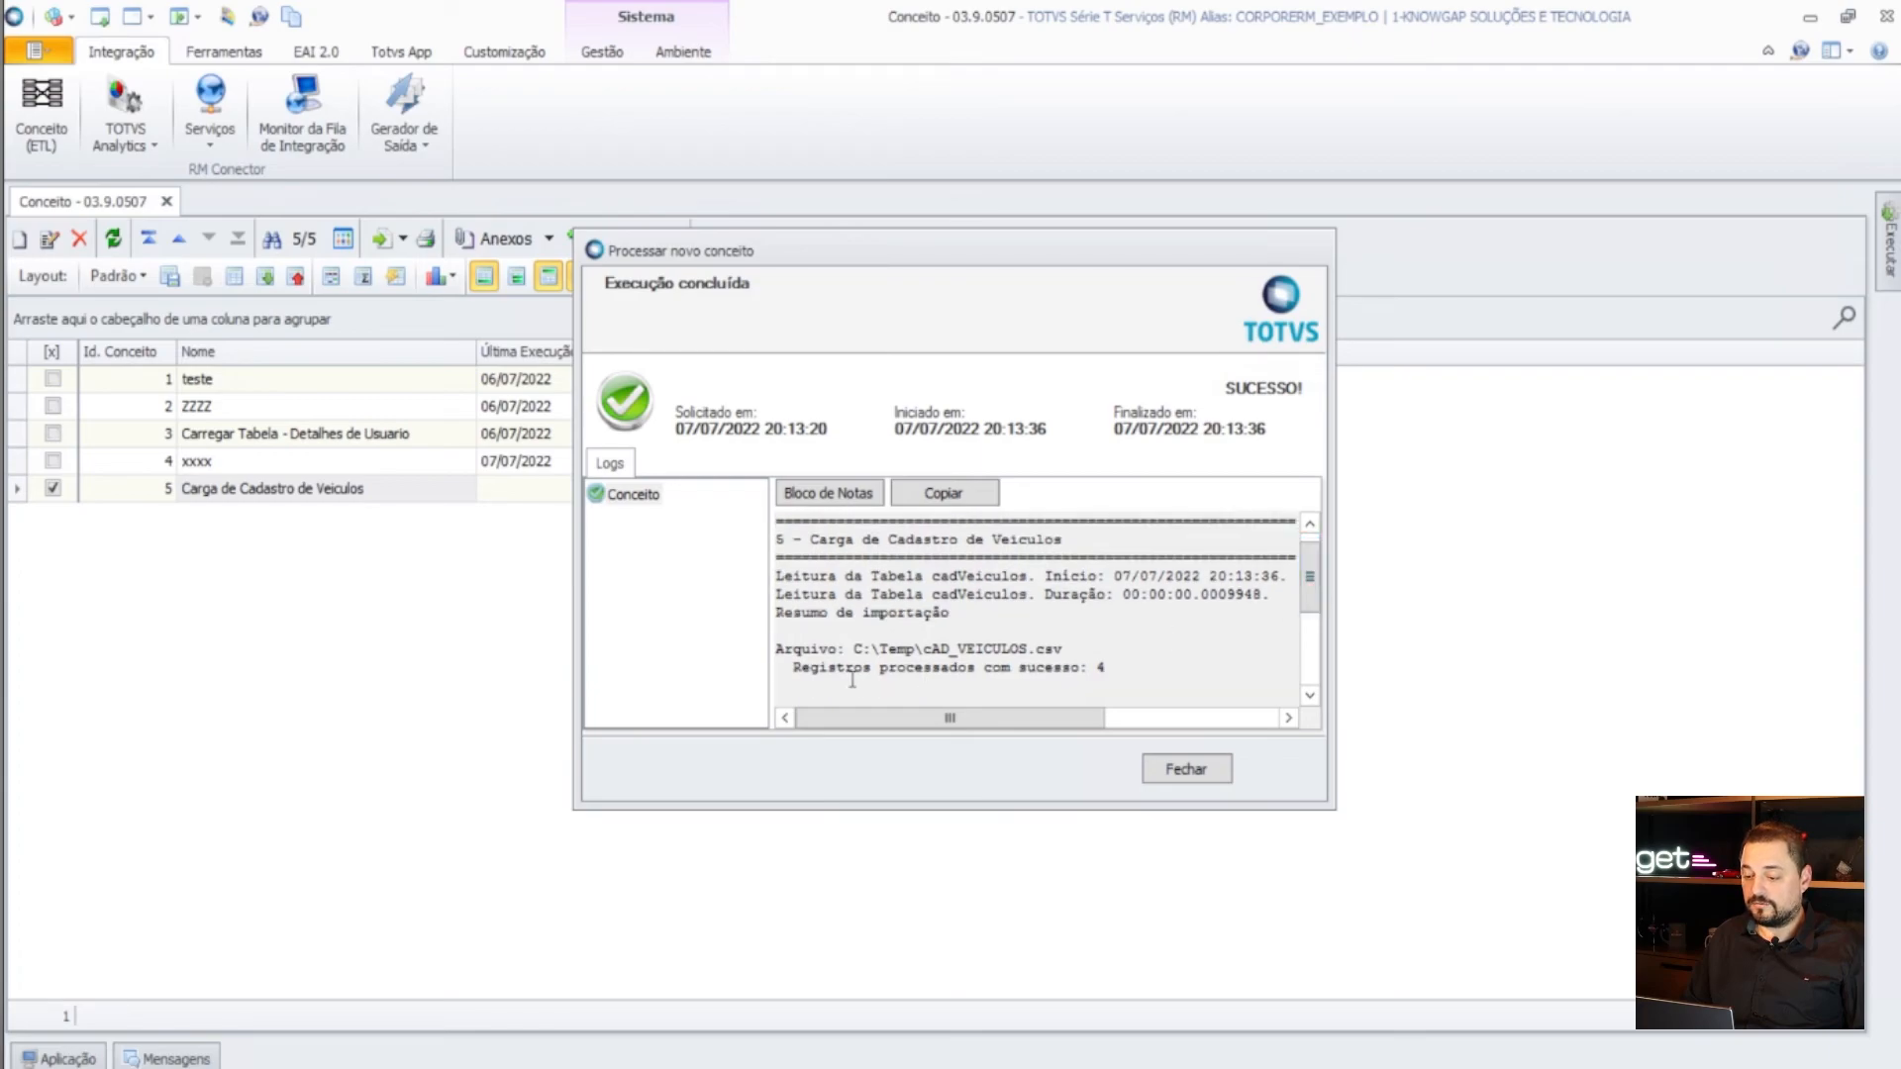
drag(910, 677, 774, 553)
drag(1307, 606, 1326, 554)
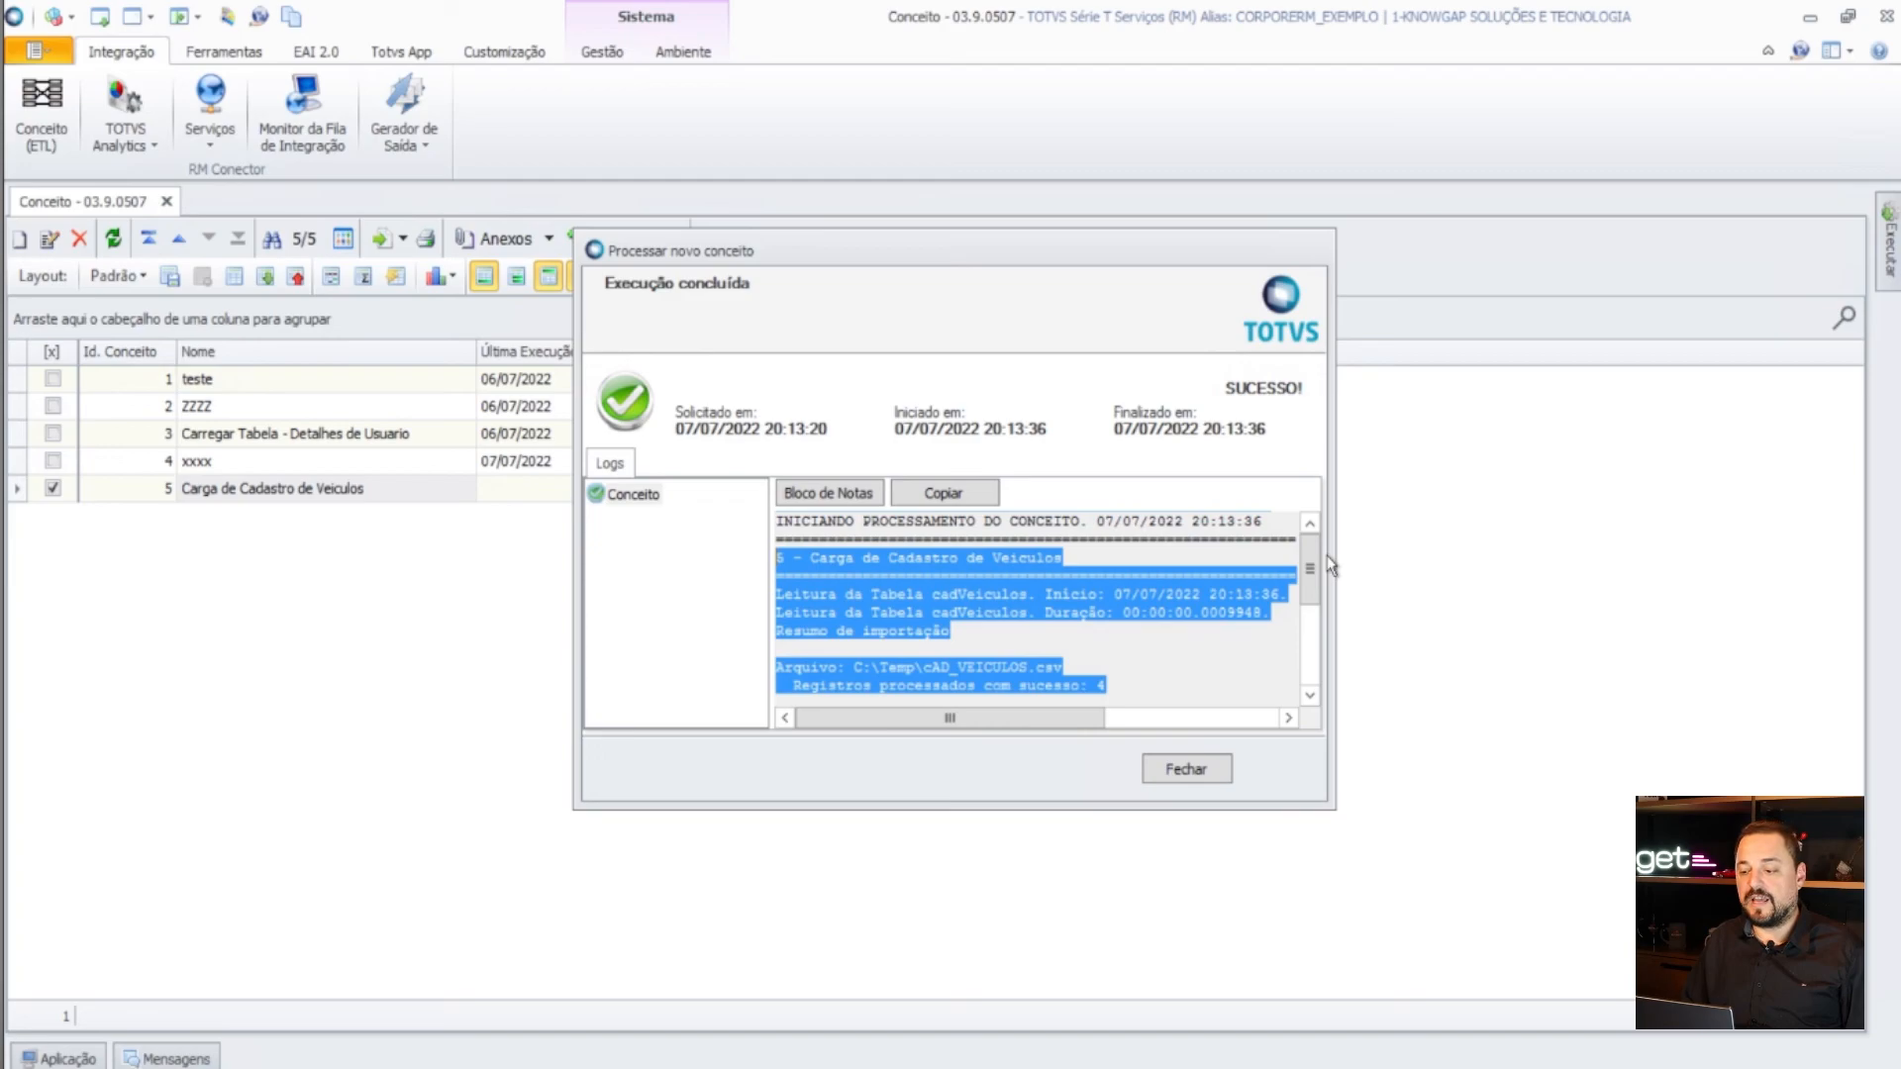
drag(1308, 590, 1311, 693)
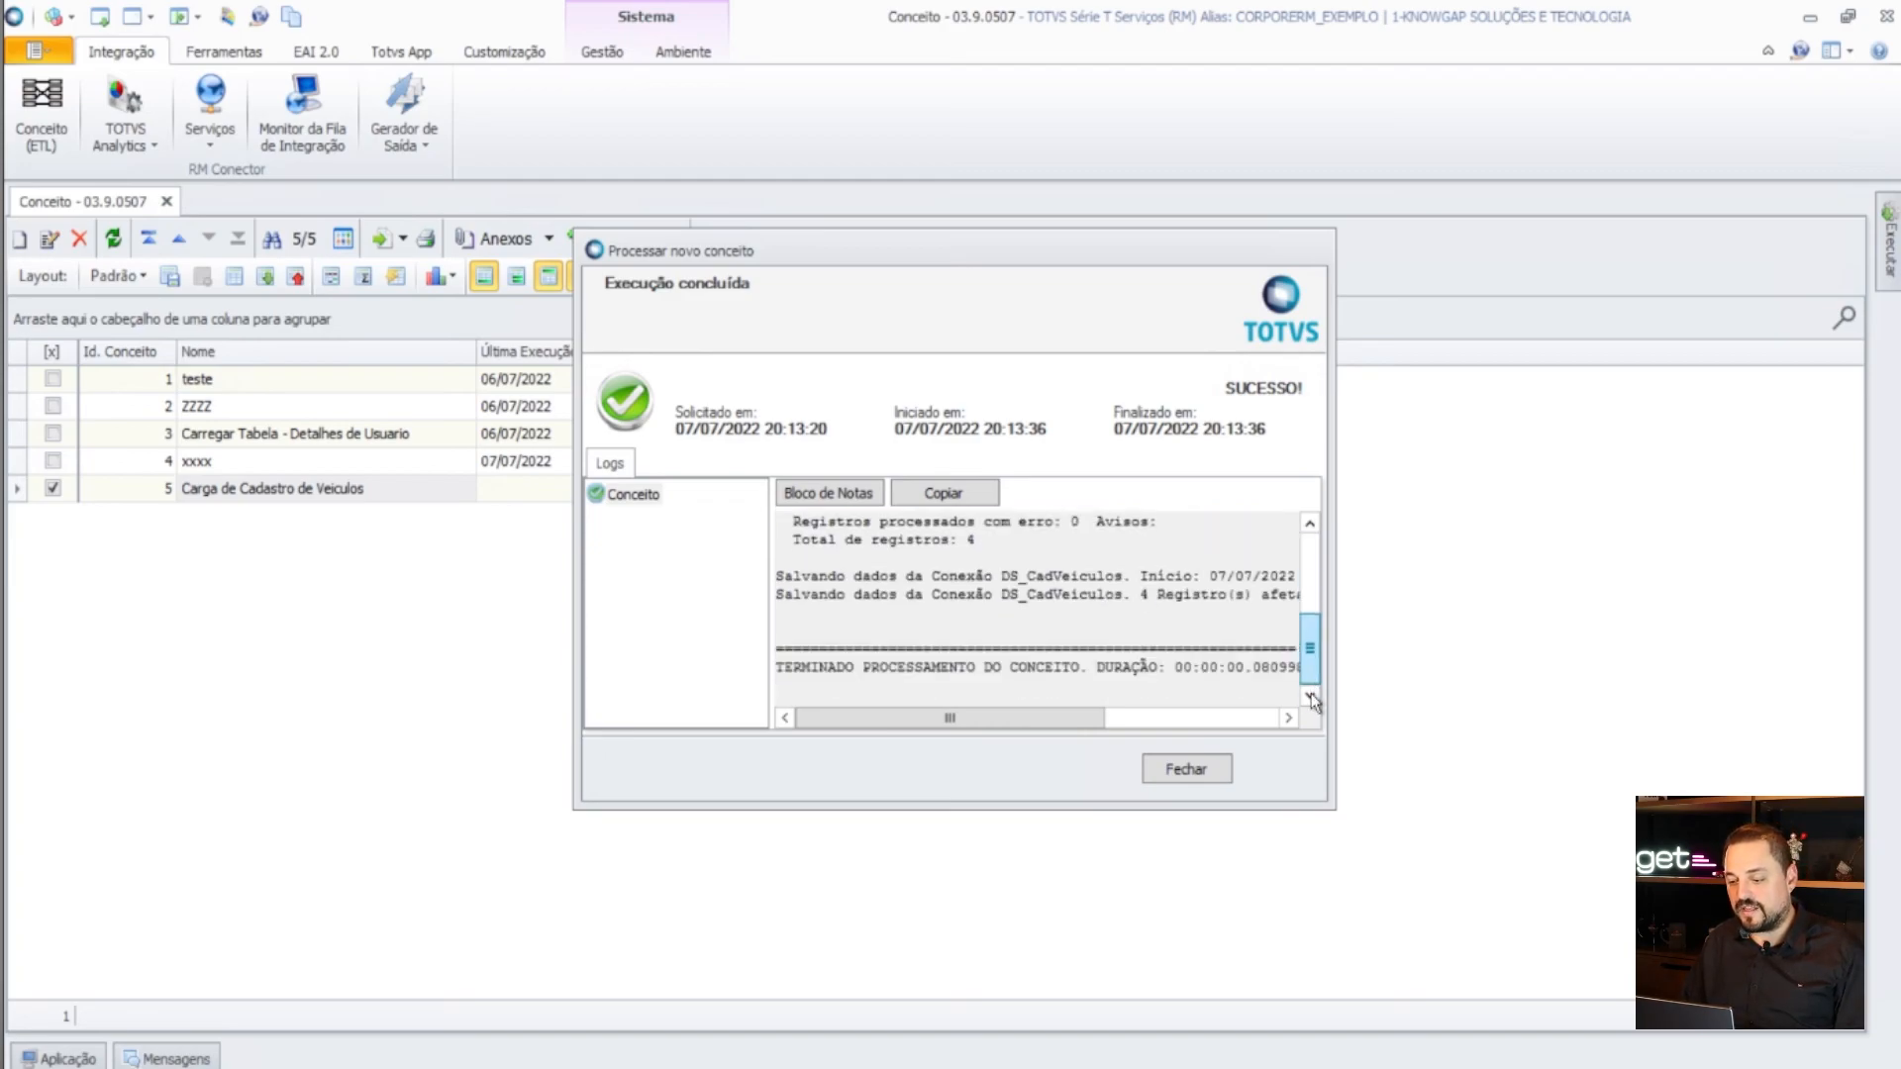
click(1208, 775)
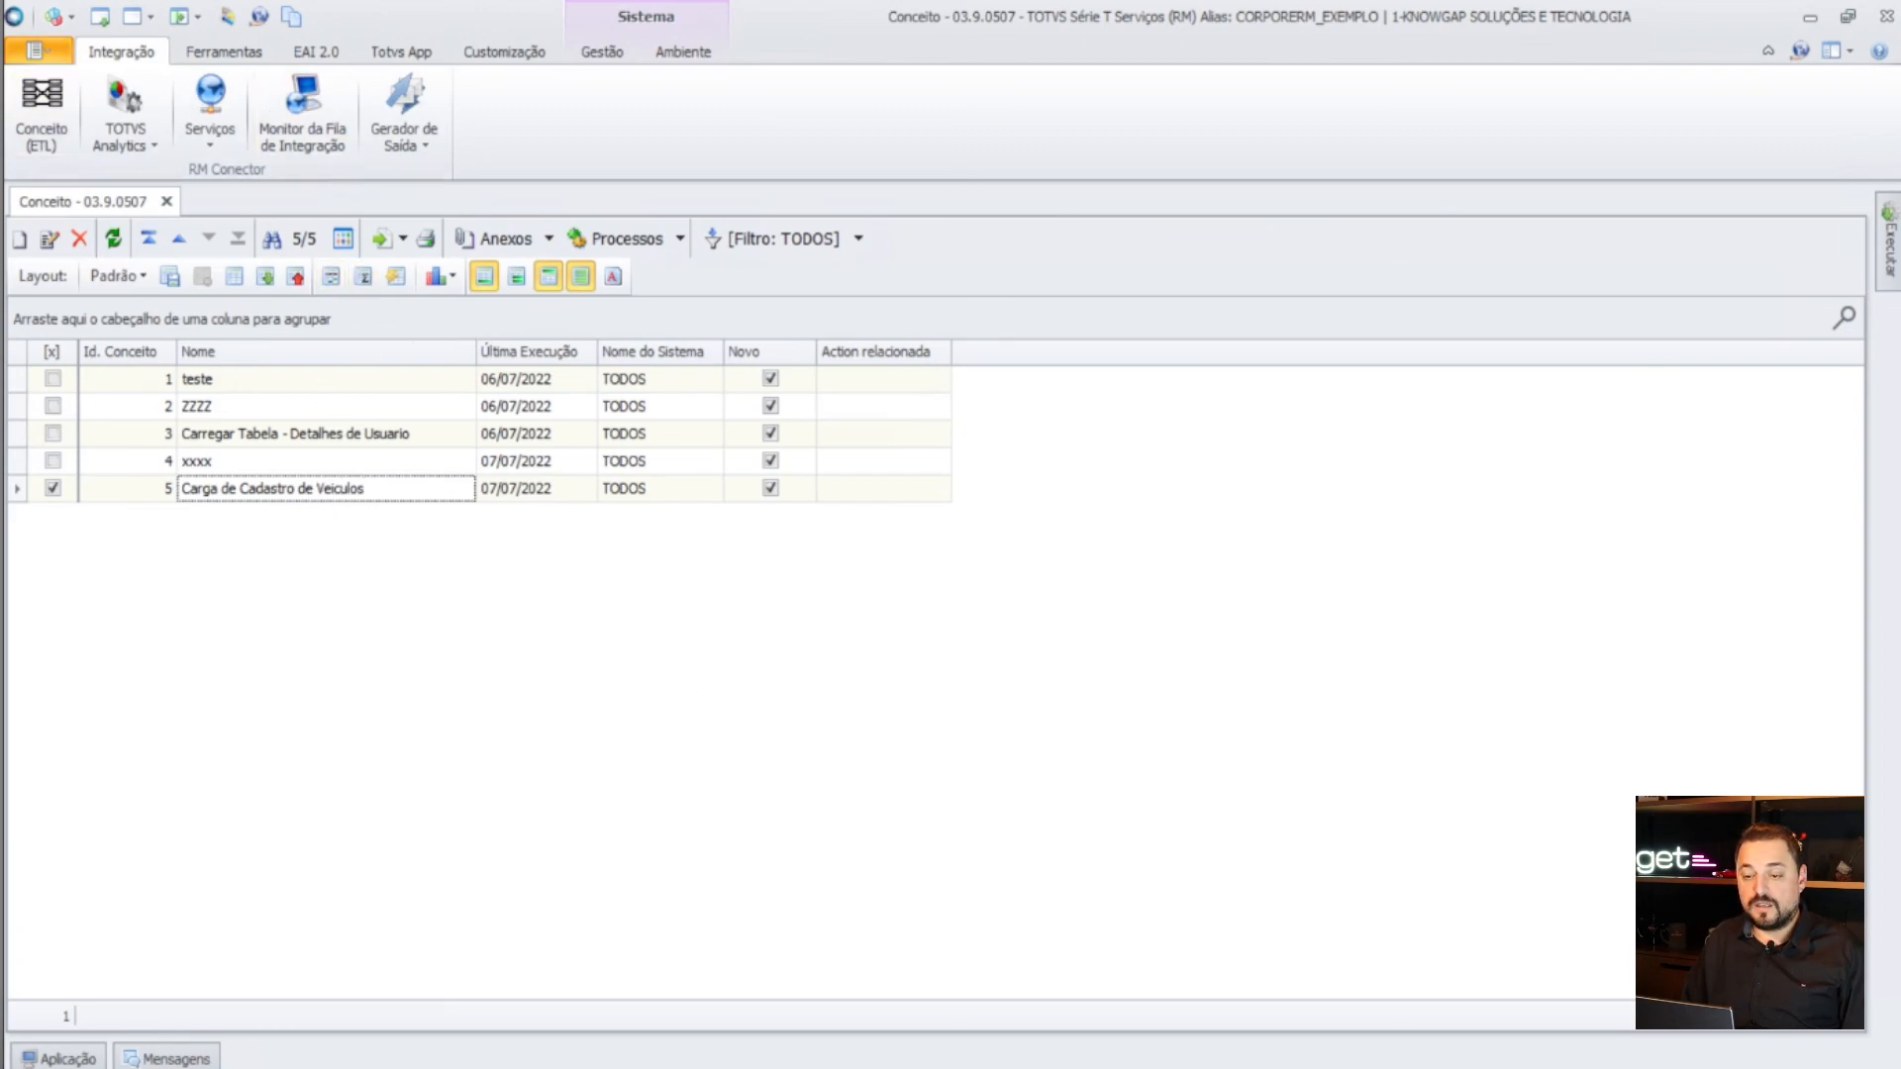
- Switch to Gestão de Estoque, open Cadastro de Veiculos and auto-fit the Chassi column
click(40, 50)
mouse_move(133, 318)
click(547, 355)
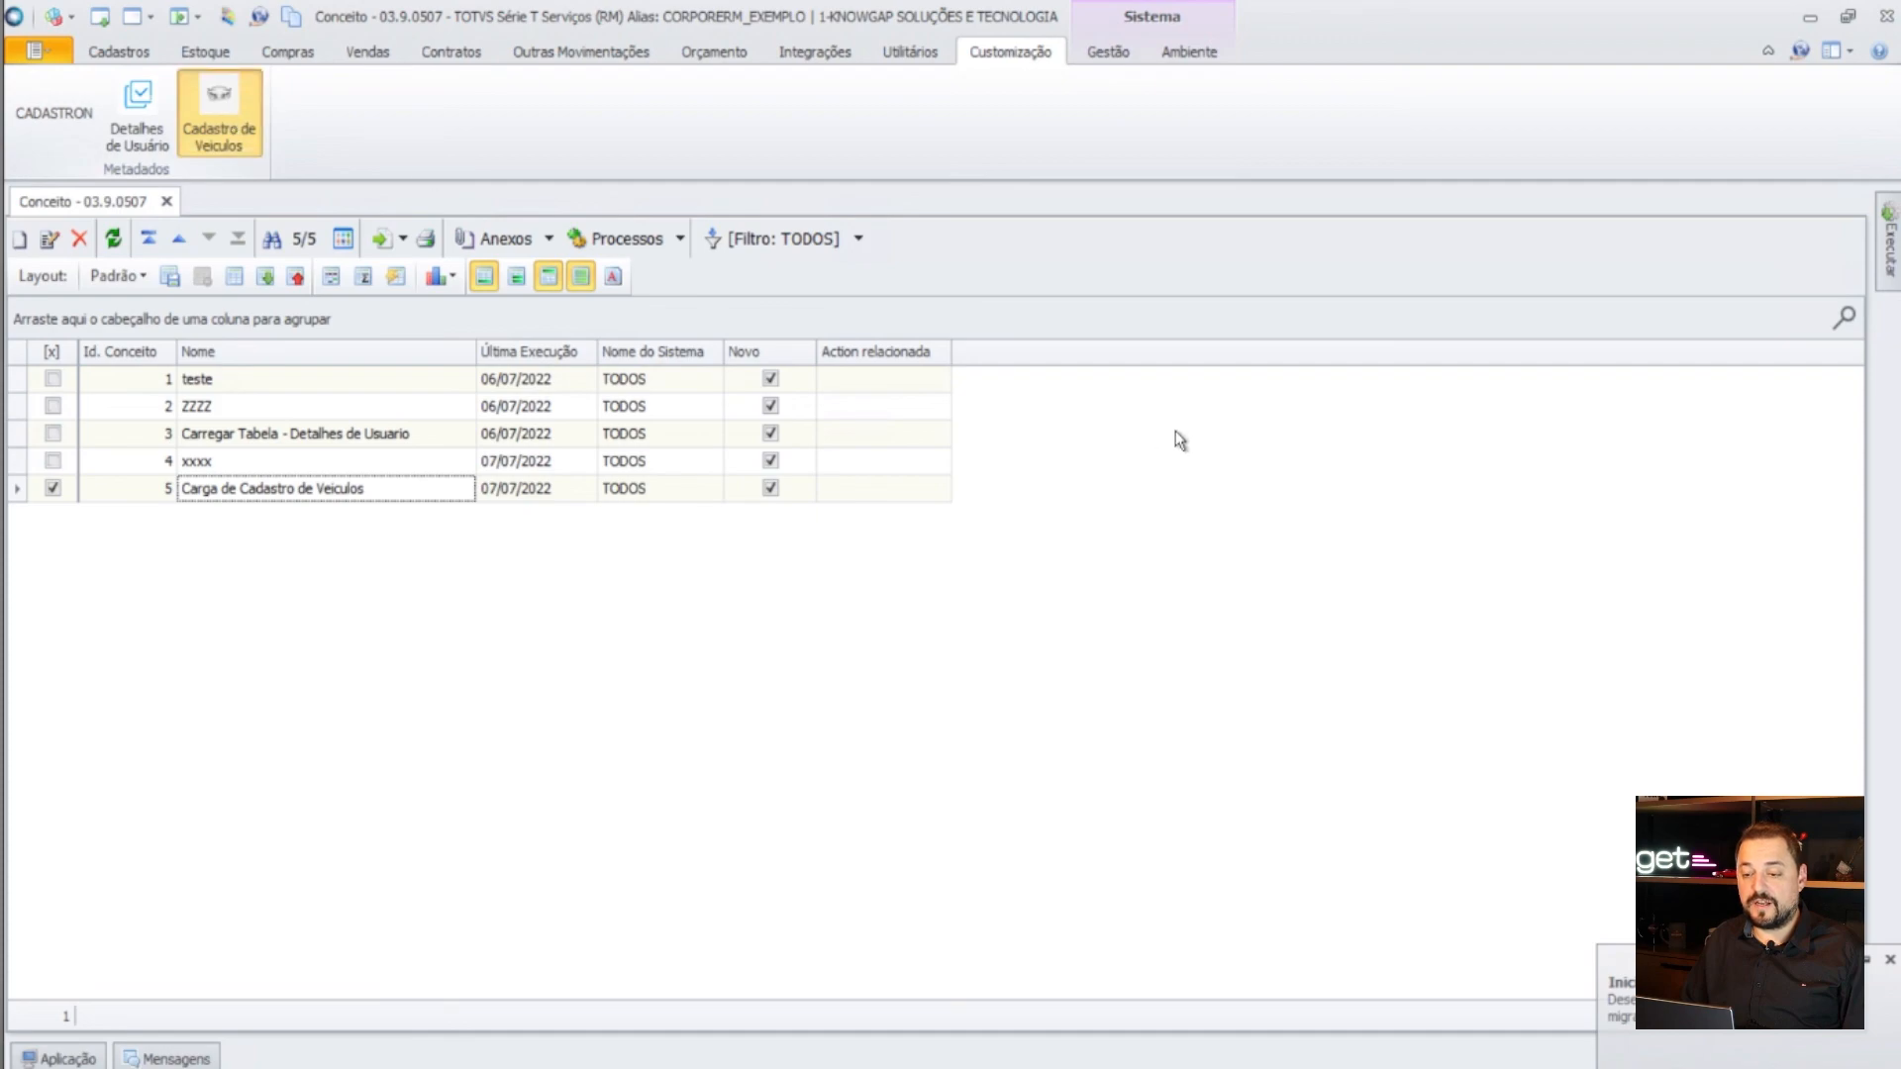
double_click(738, 293)
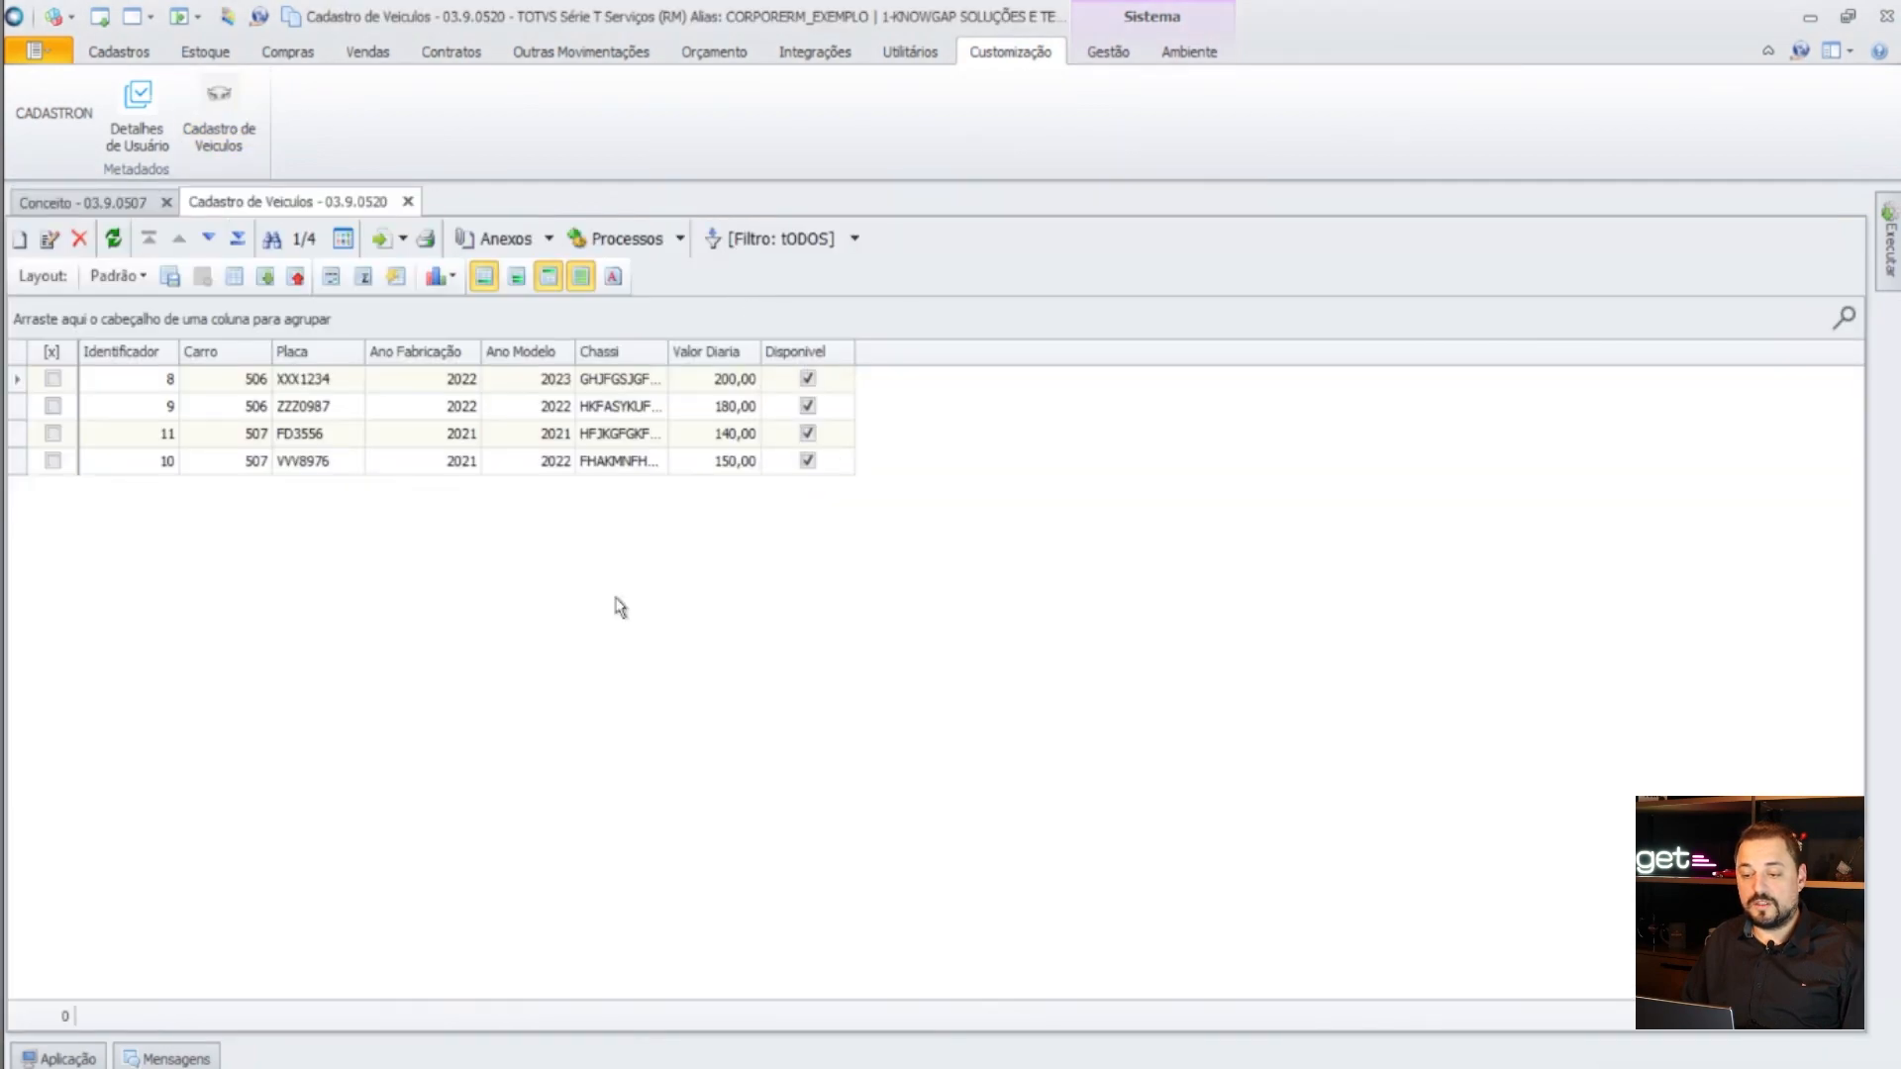
double_click(667, 353)
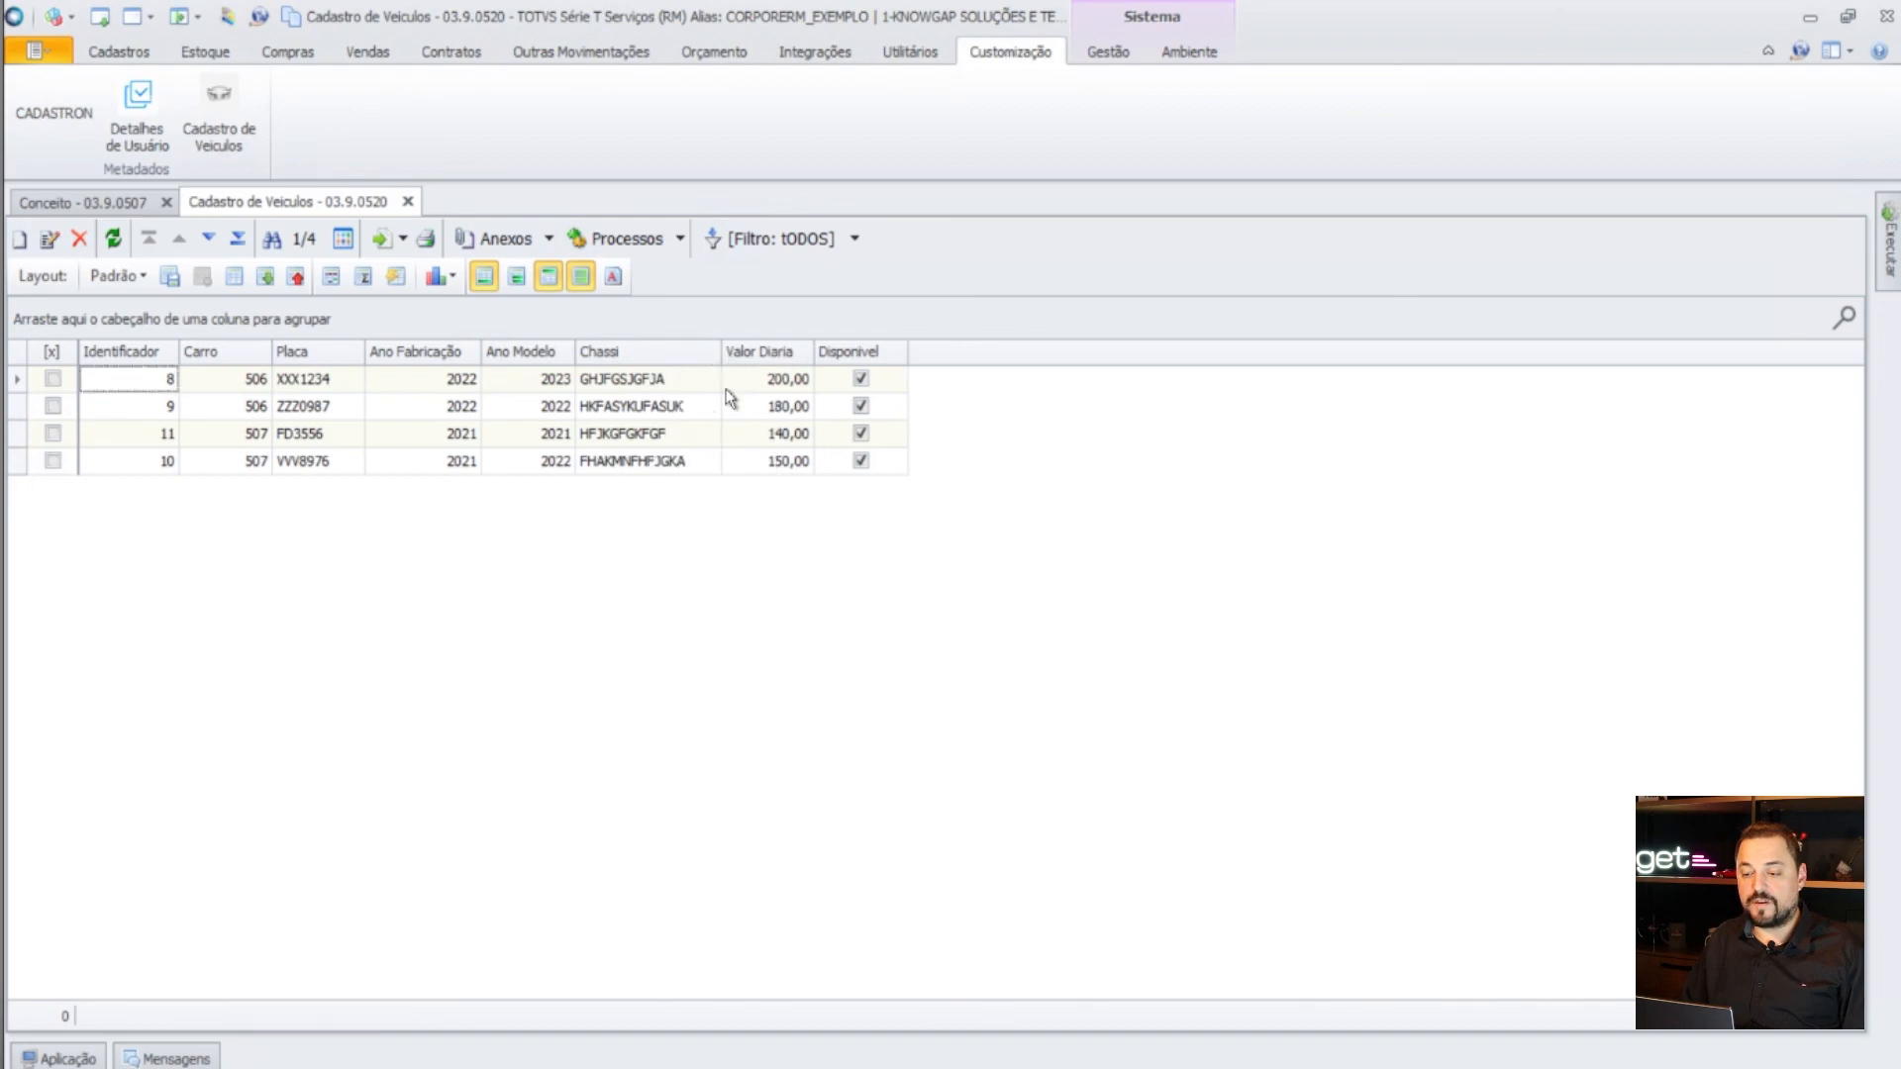
- Inspect vehicle records 8 and 11 without saving, then browse through the four imported vehicles
double_click(234, 390)
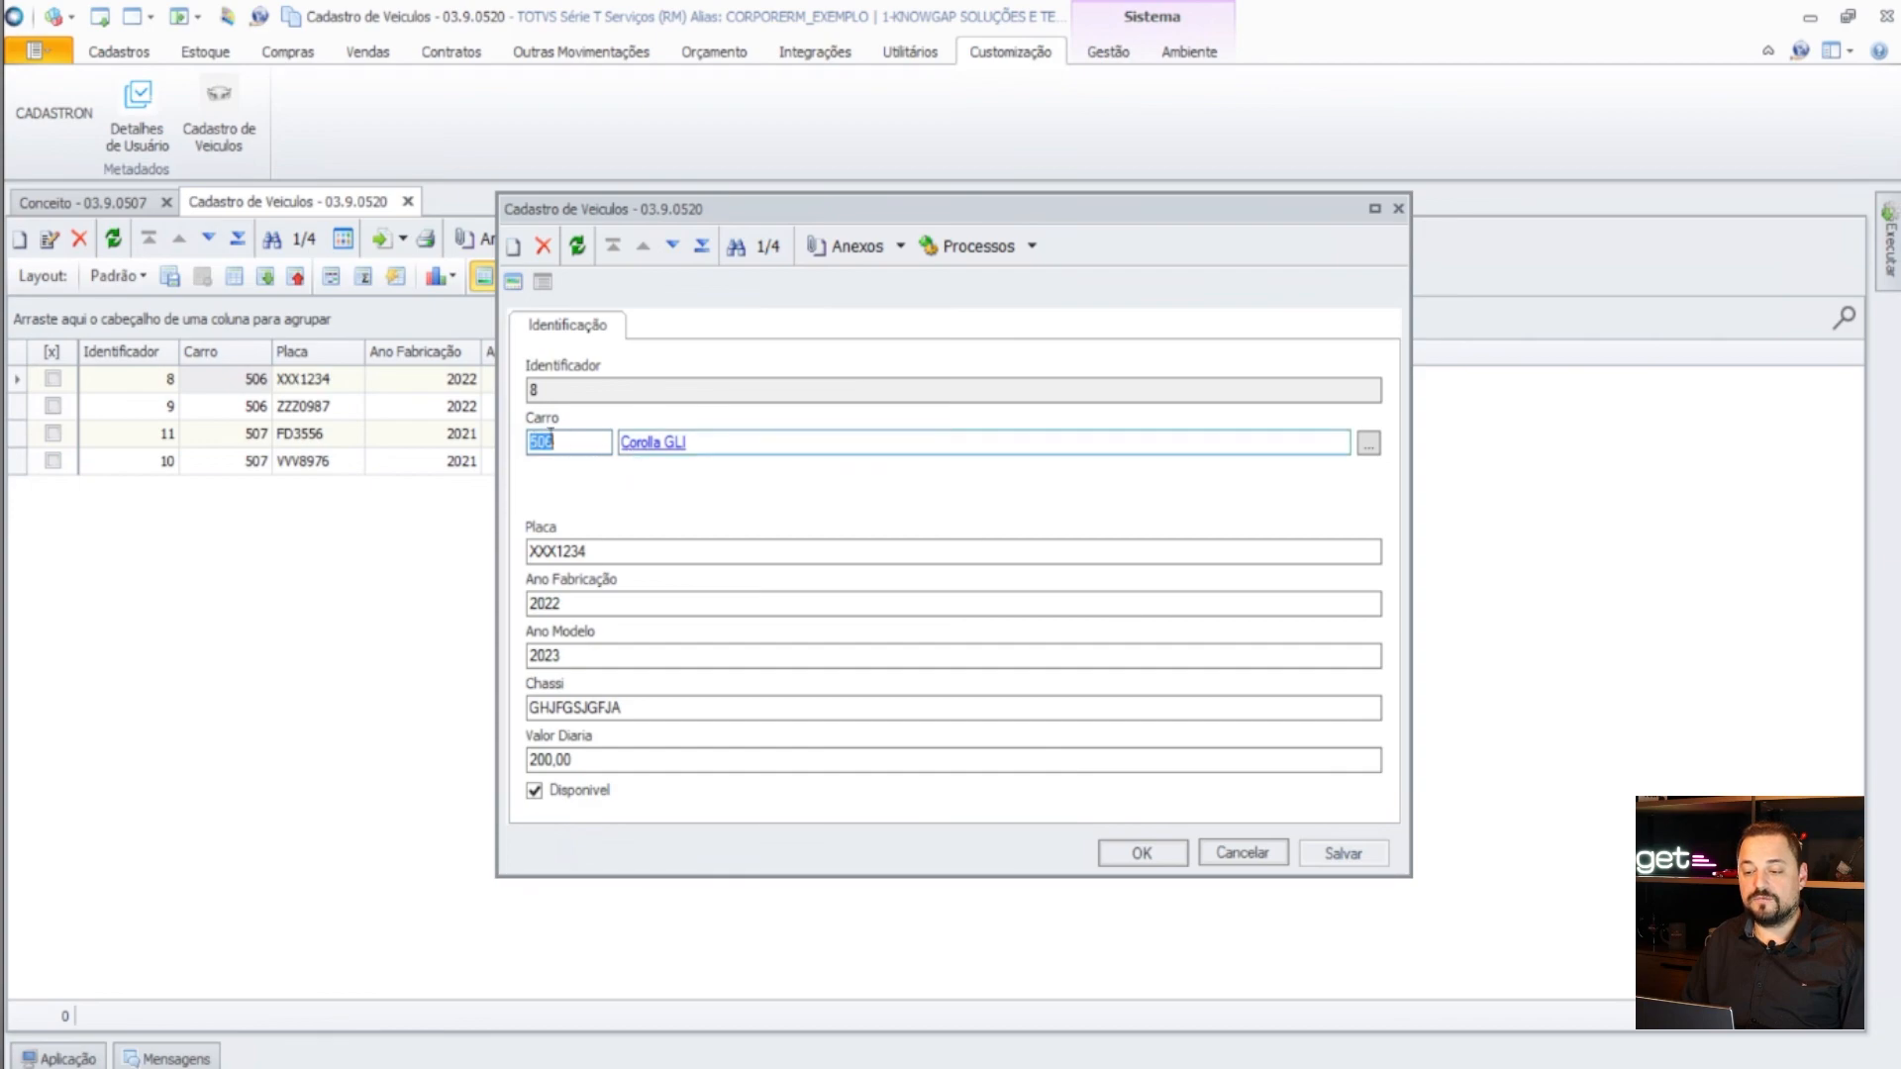
click(1226, 853)
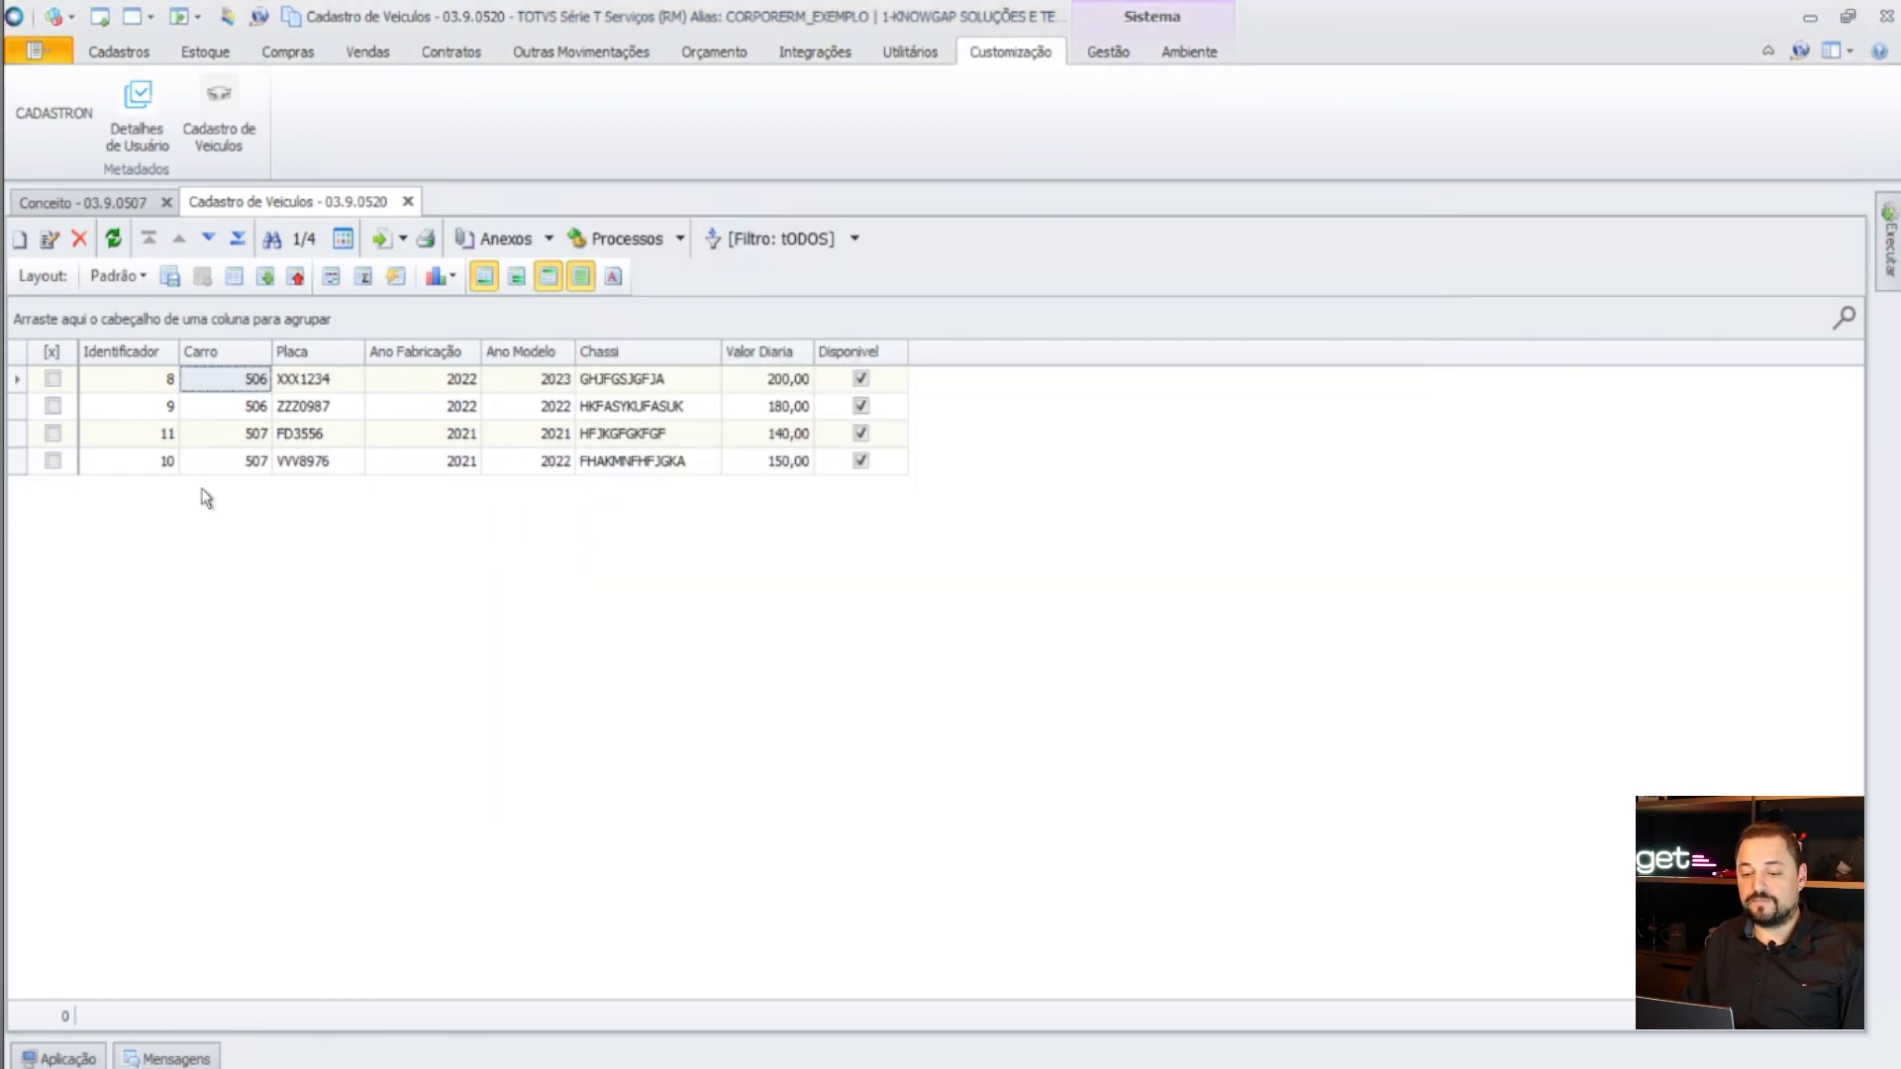
click(242, 436)
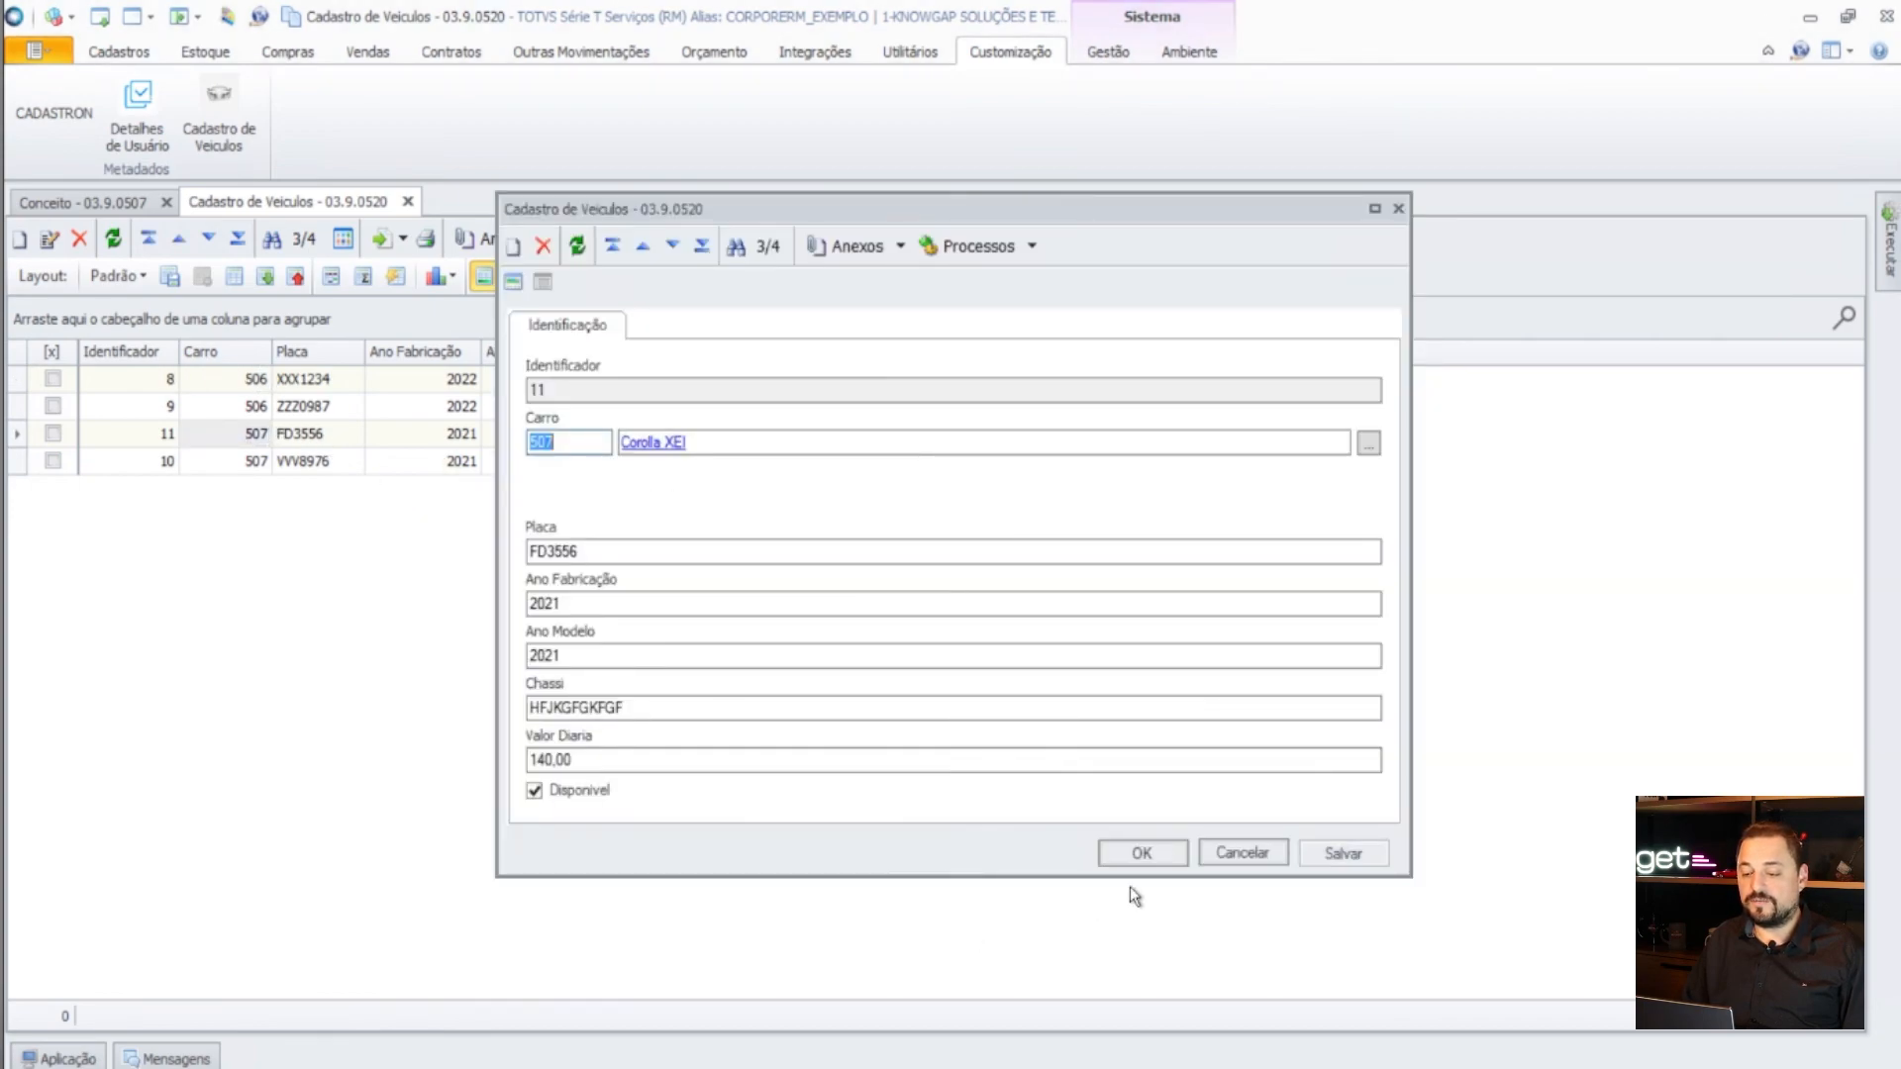
click(1265, 857)
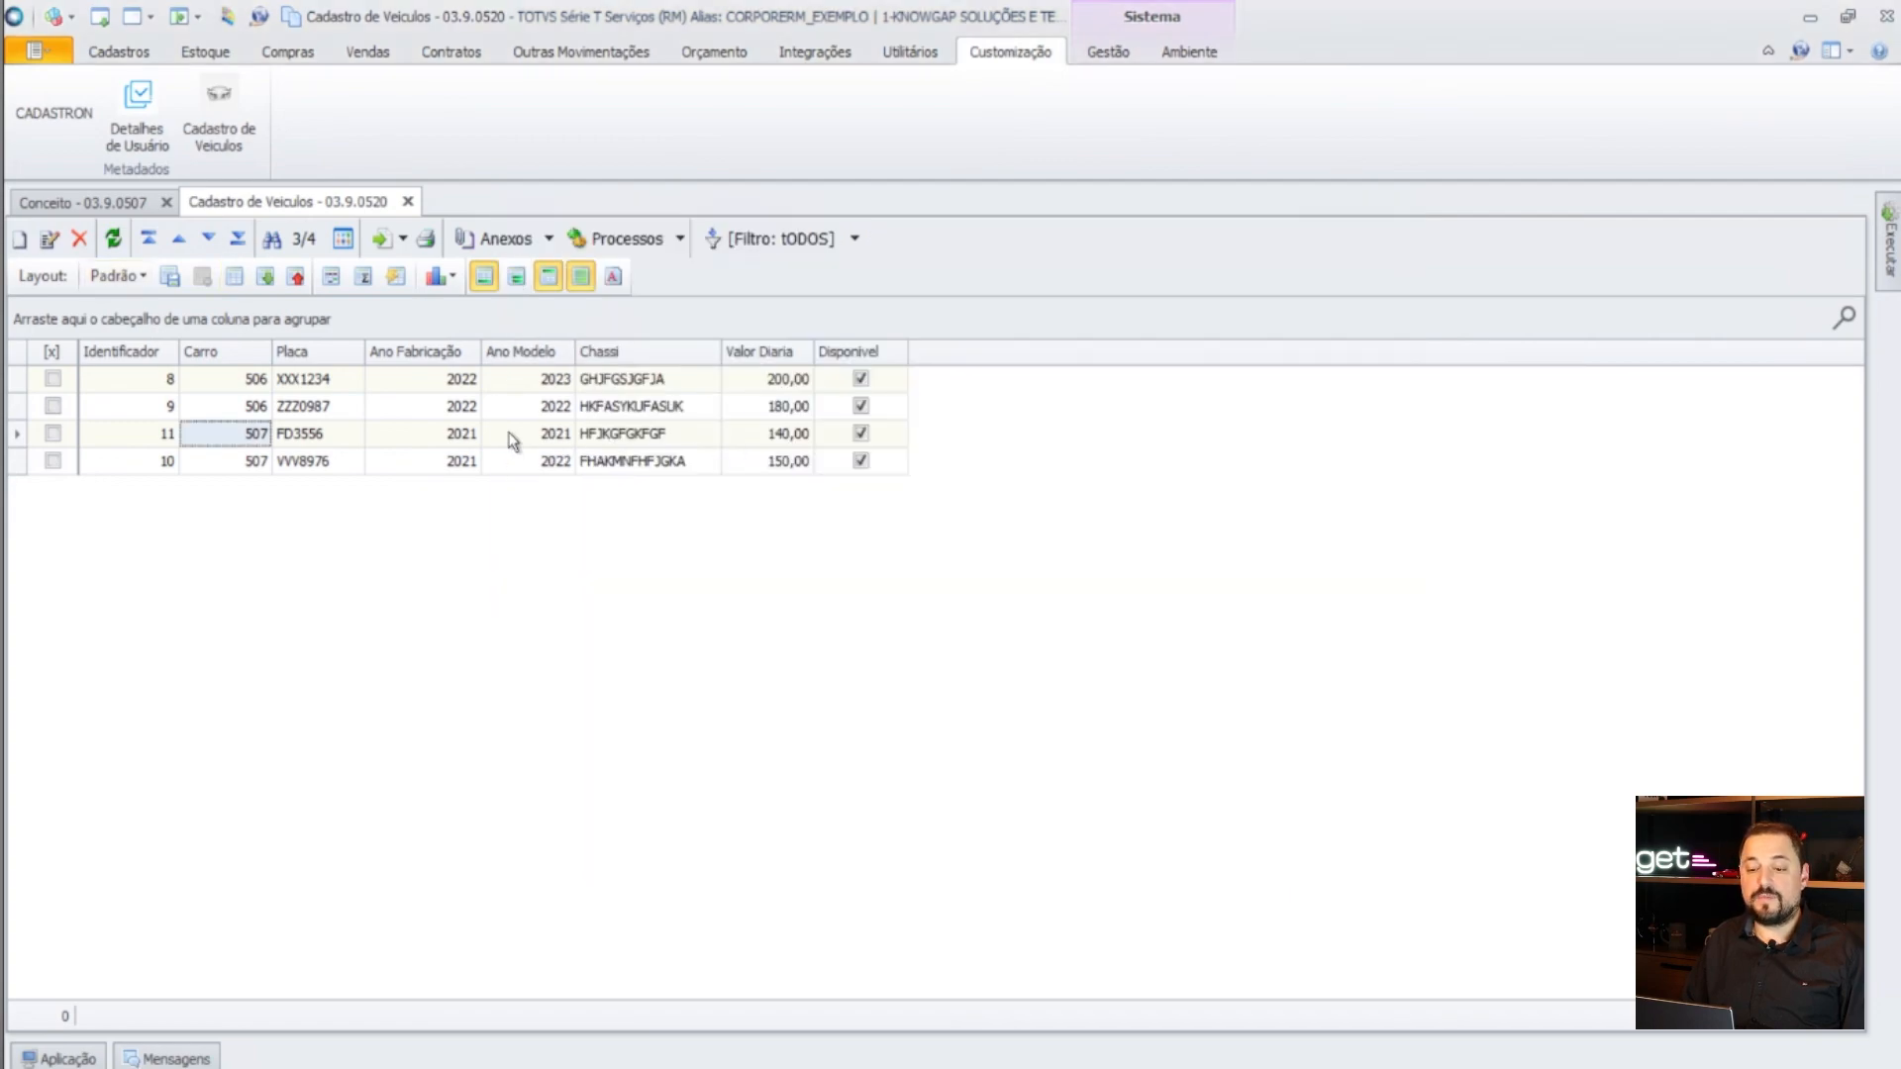
click(144, 406)
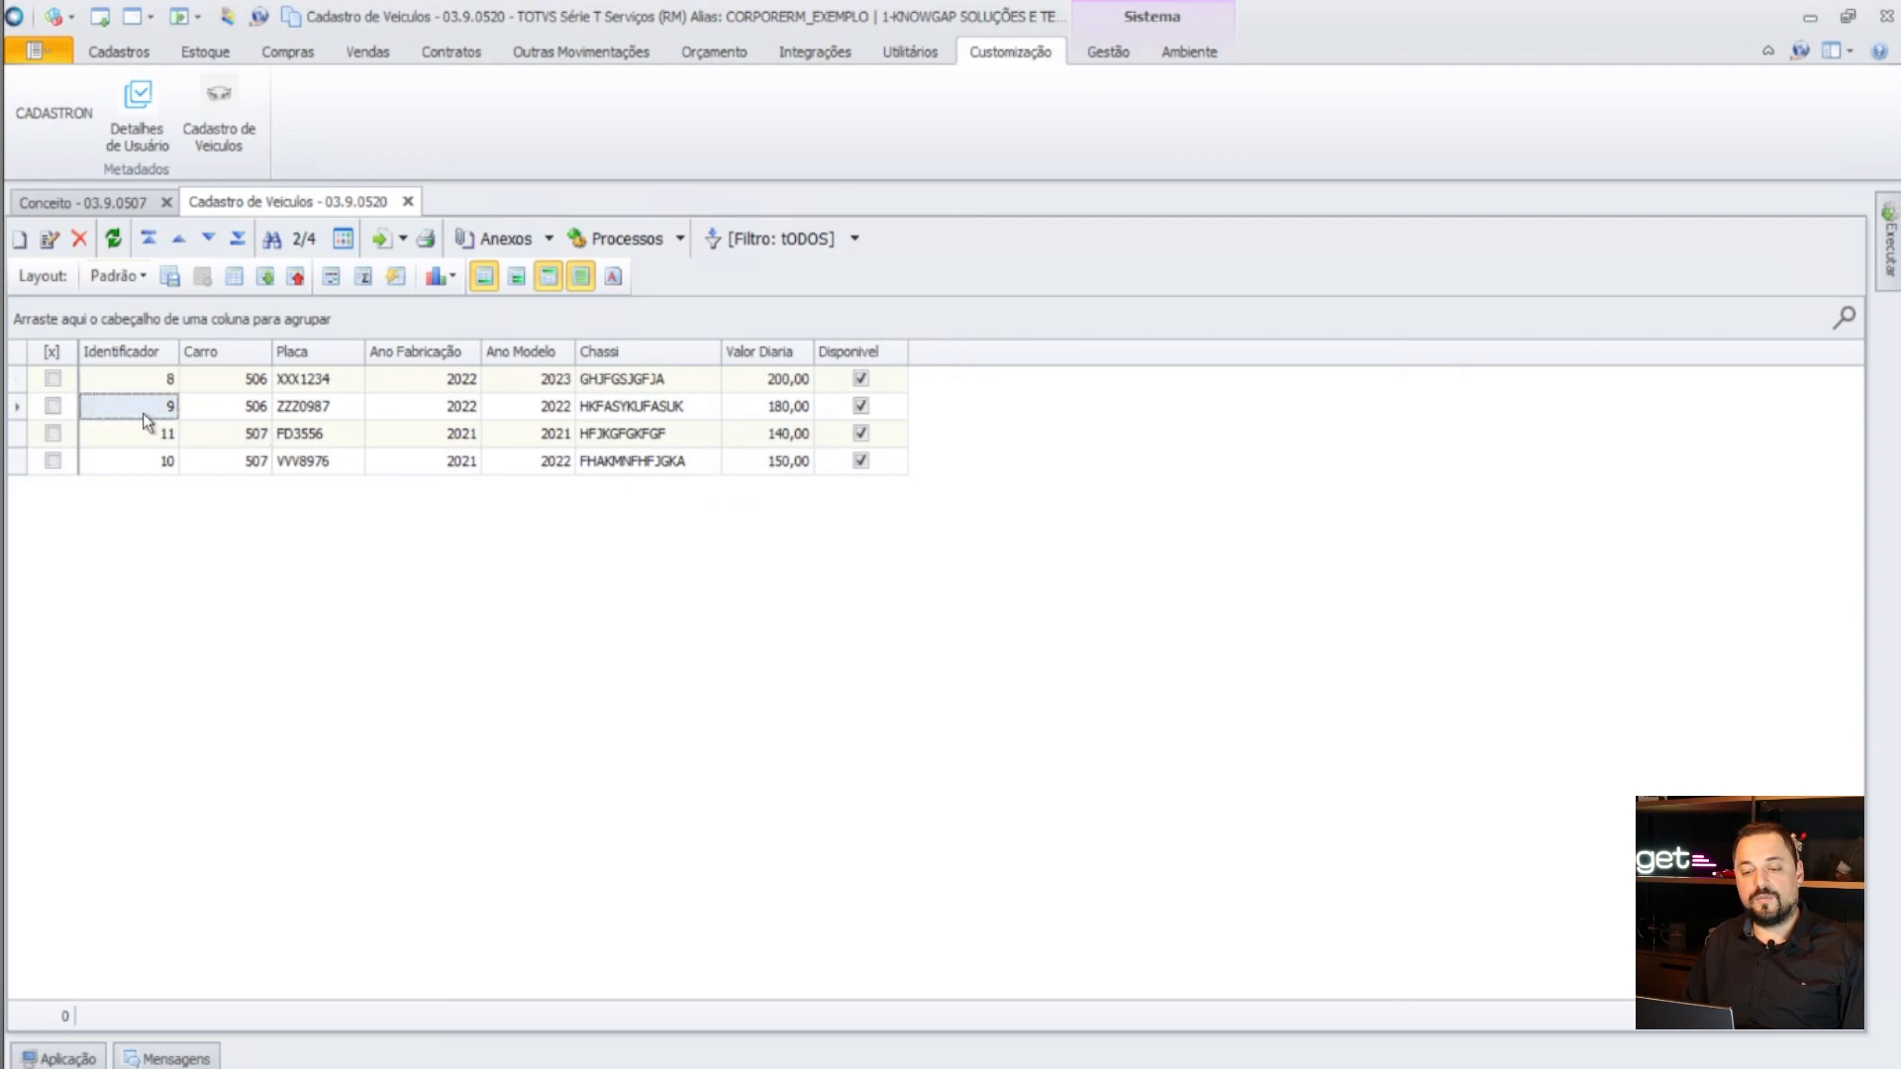
click(132, 464)
click(148, 436)
click(158, 407)
click(157, 385)
click(105, 56)
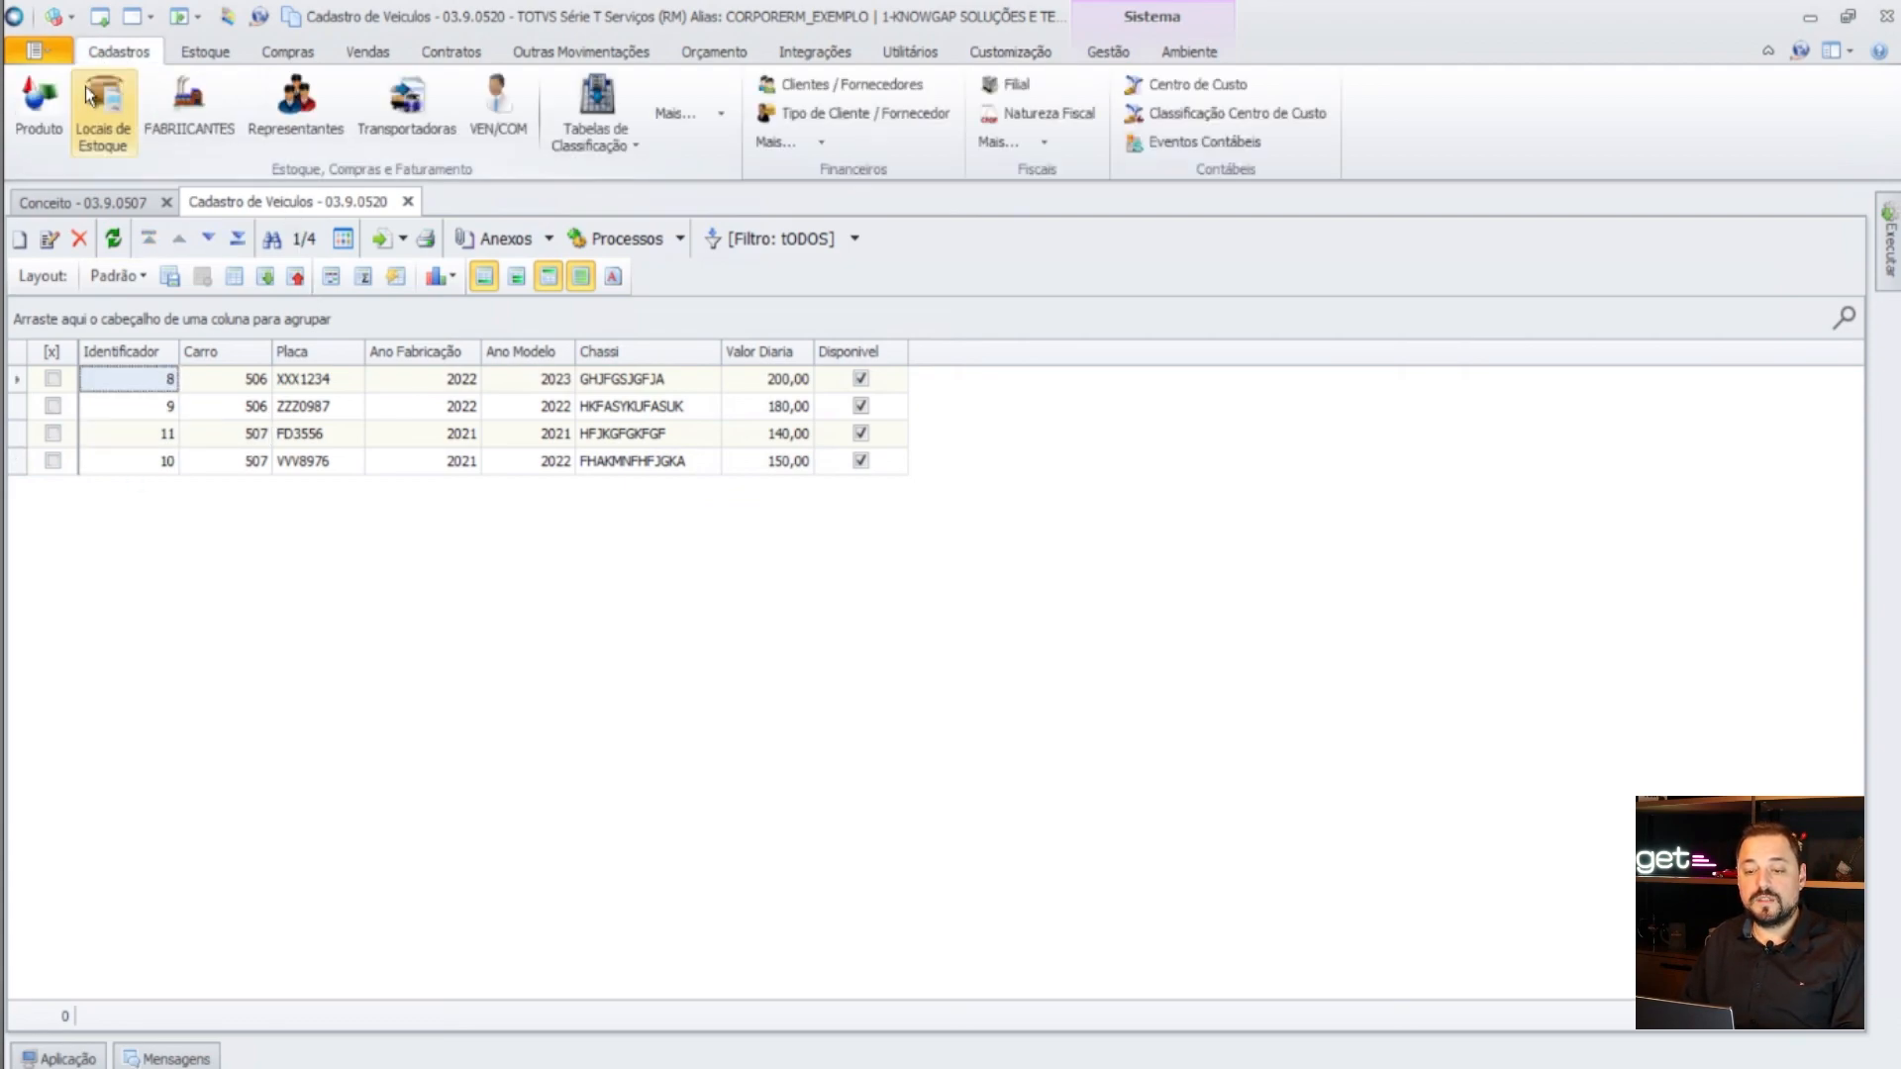
- Show products 506–509 via the Veiculos filter, selecting Corolla XEI and Corolla GLI
click(44, 104)
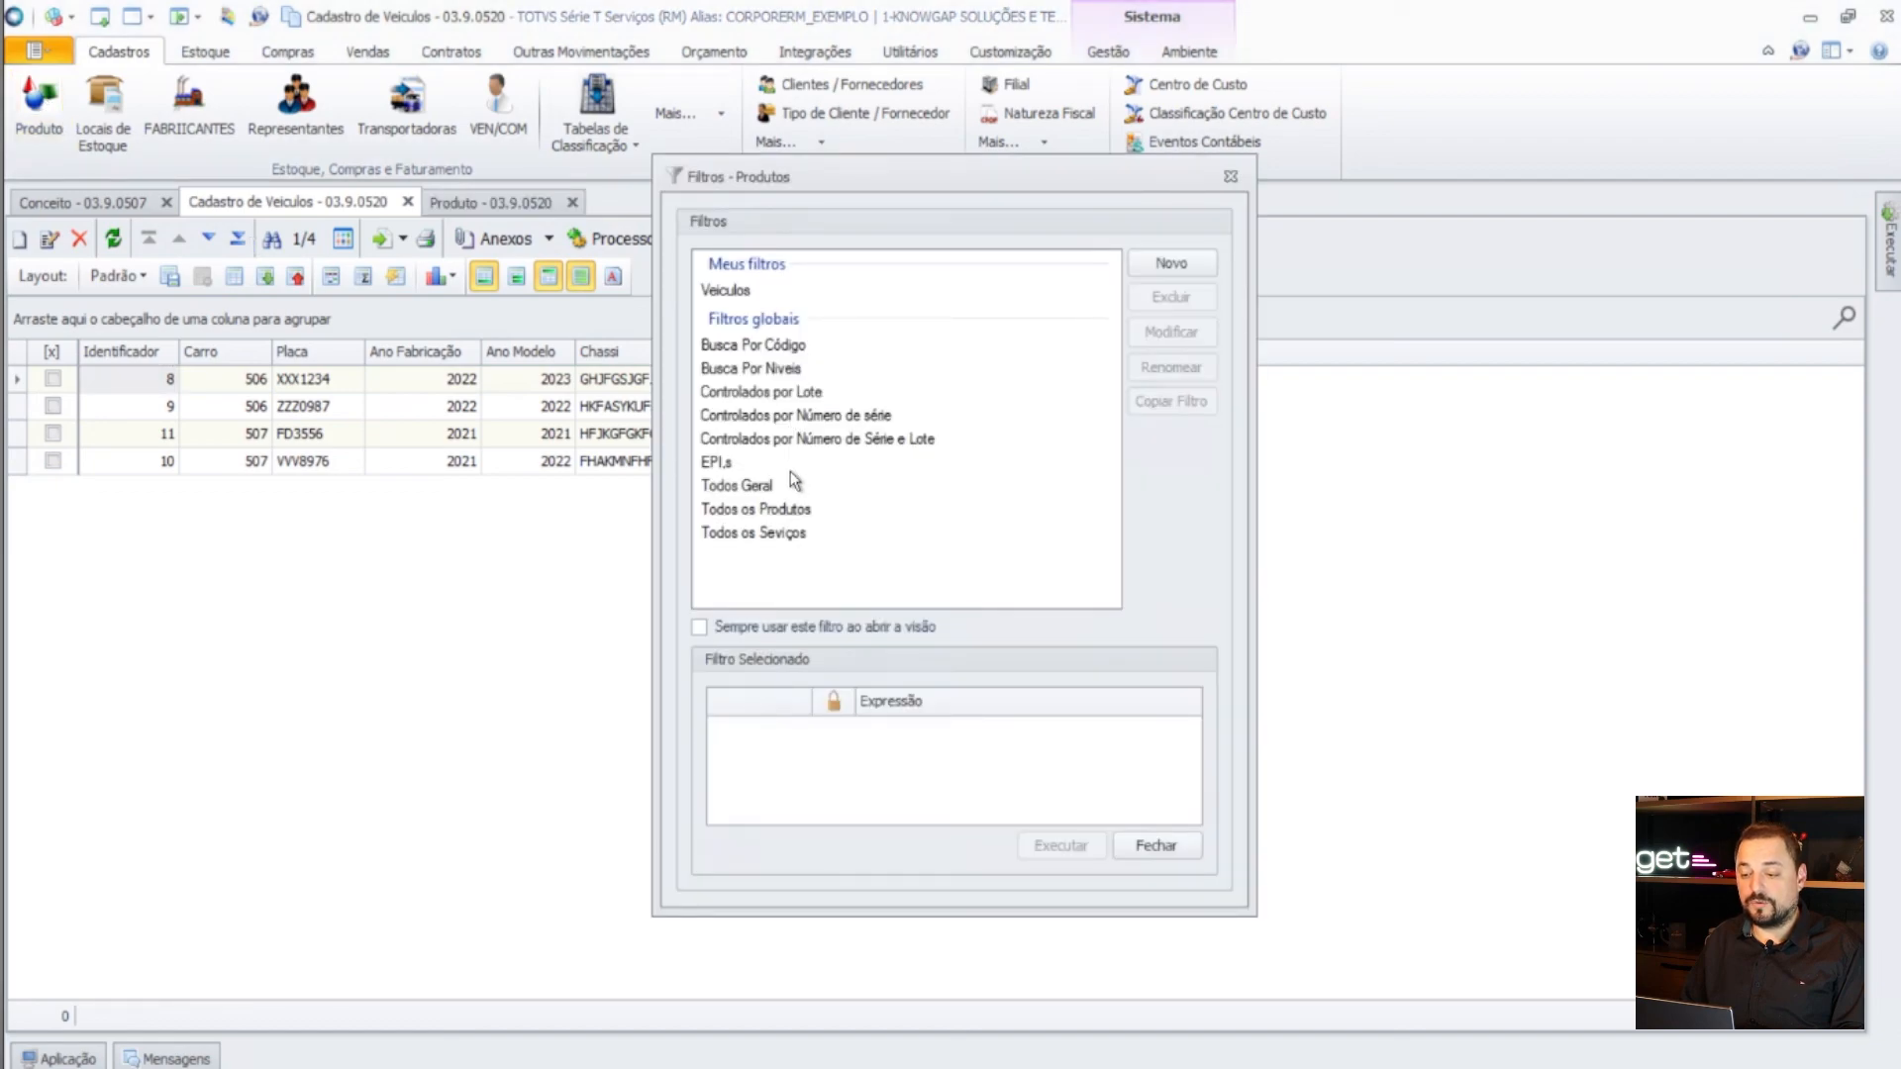
click(745, 291)
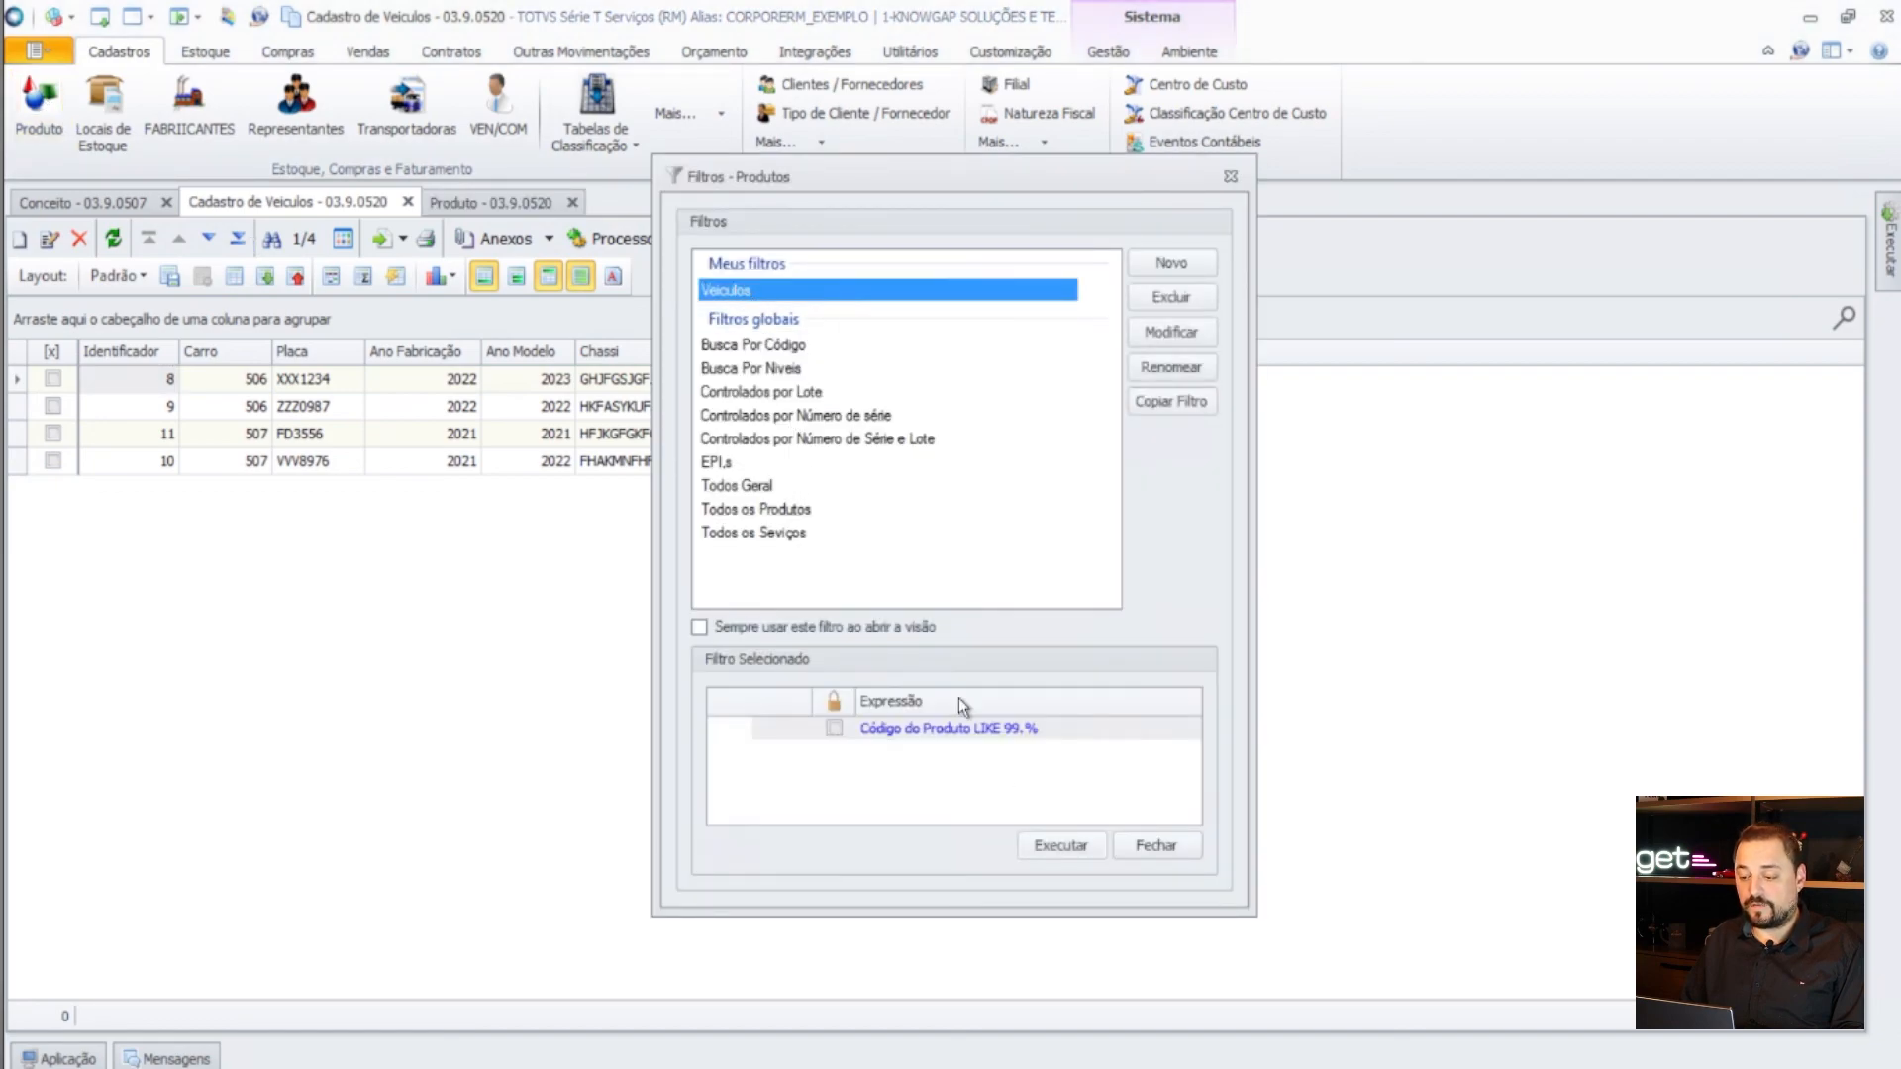
click(1081, 846)
click(170, 408)
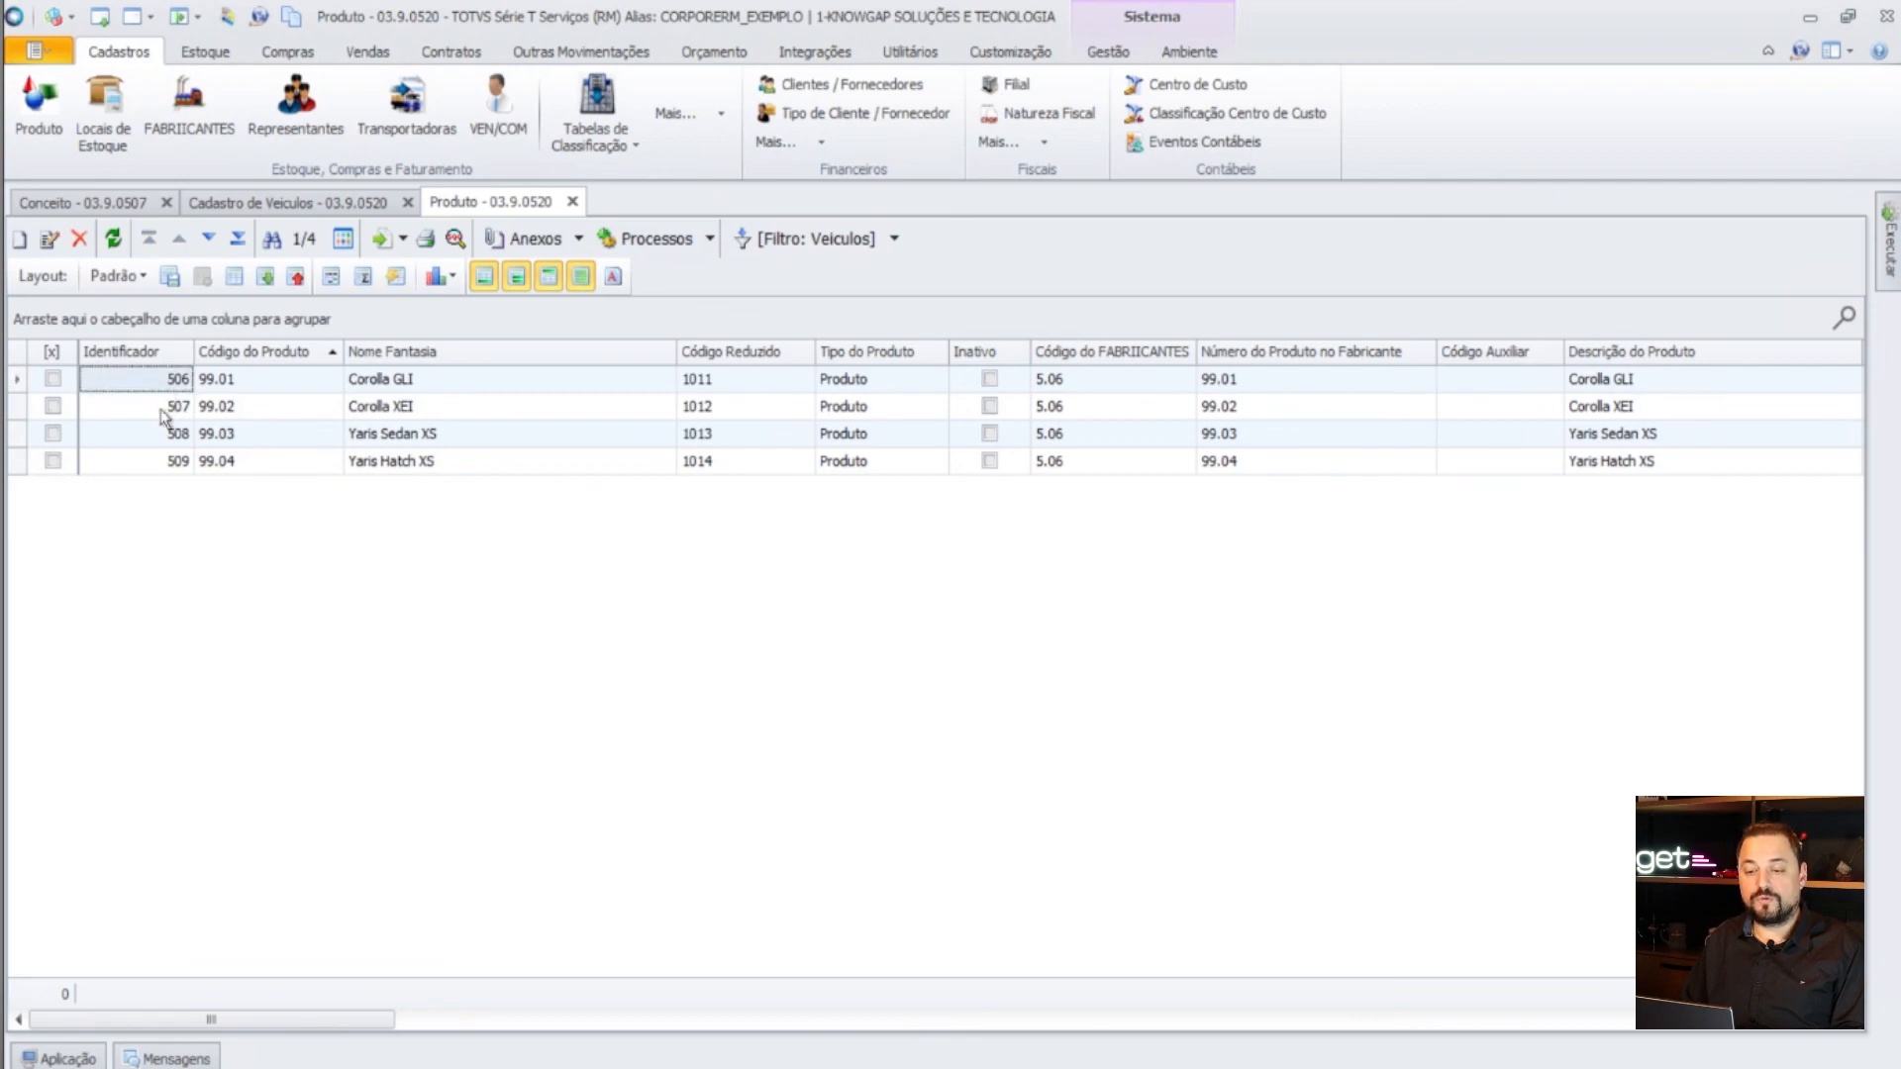
click(169, 389)
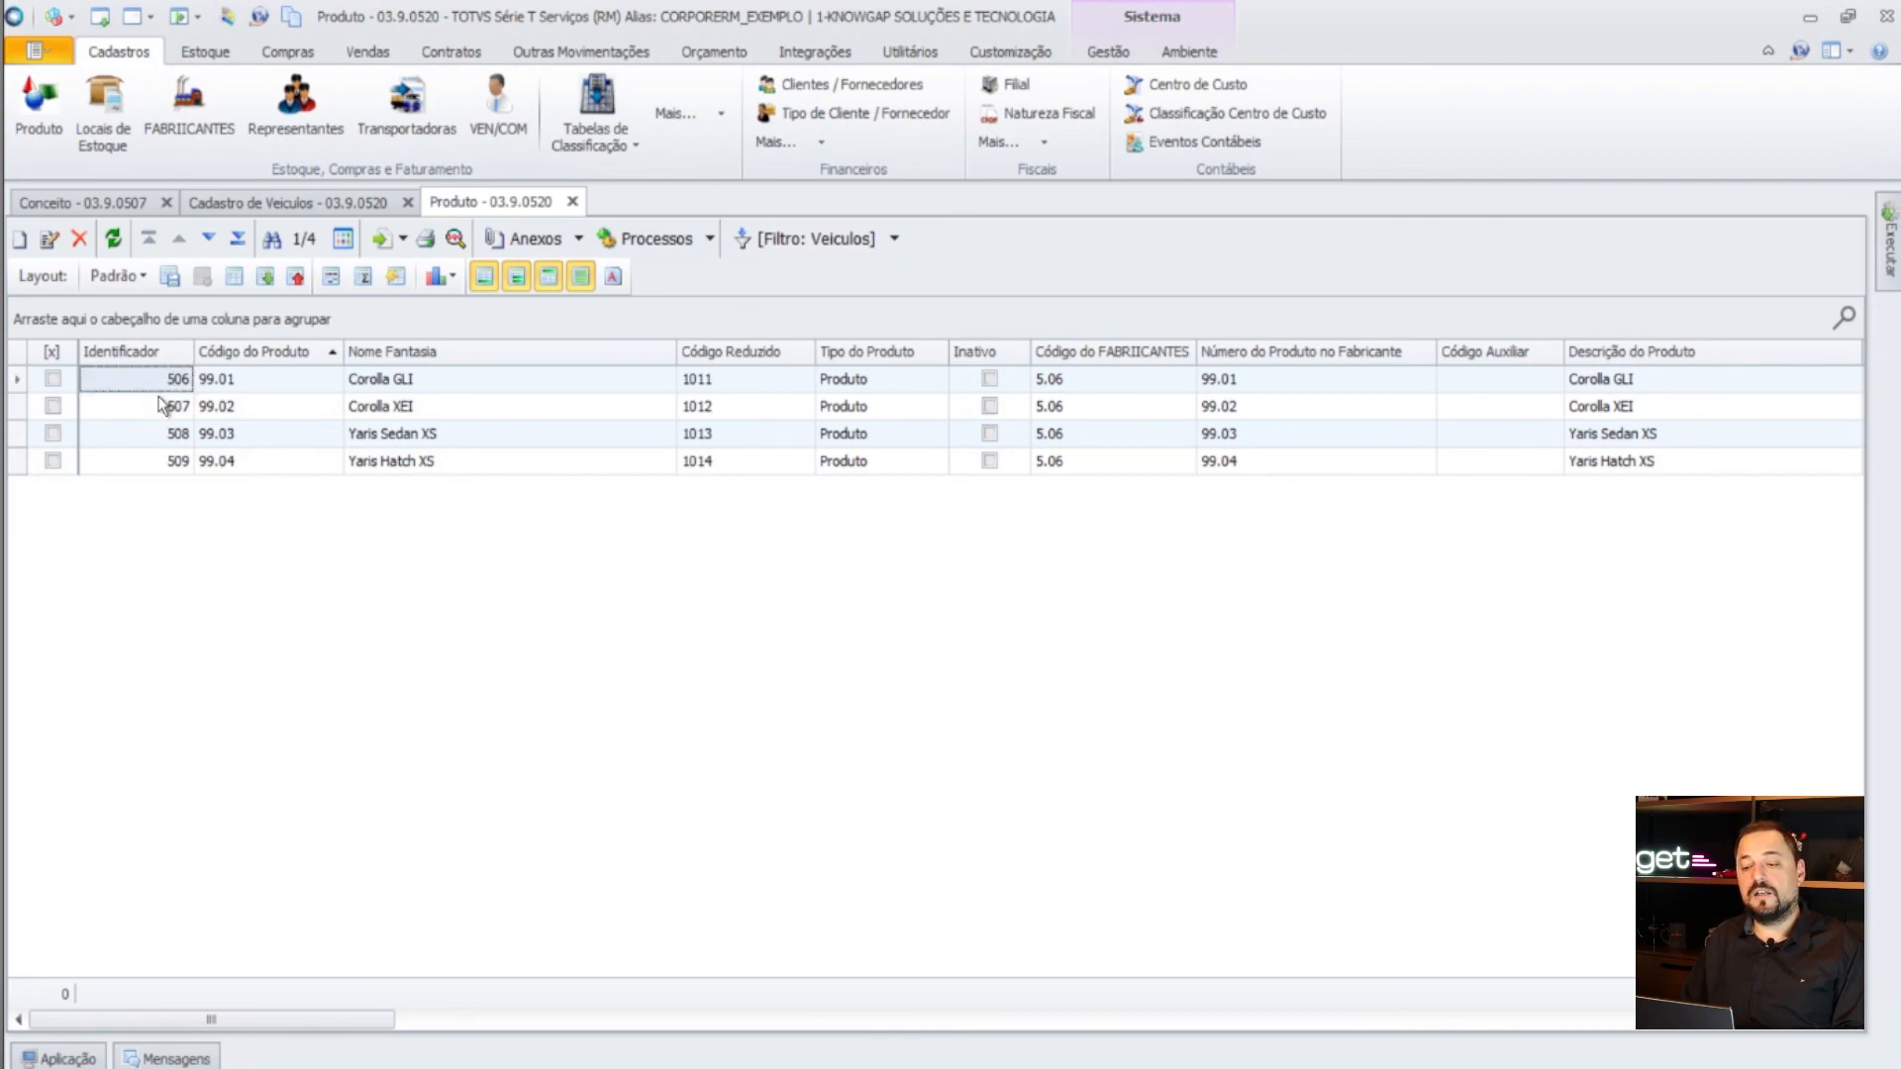